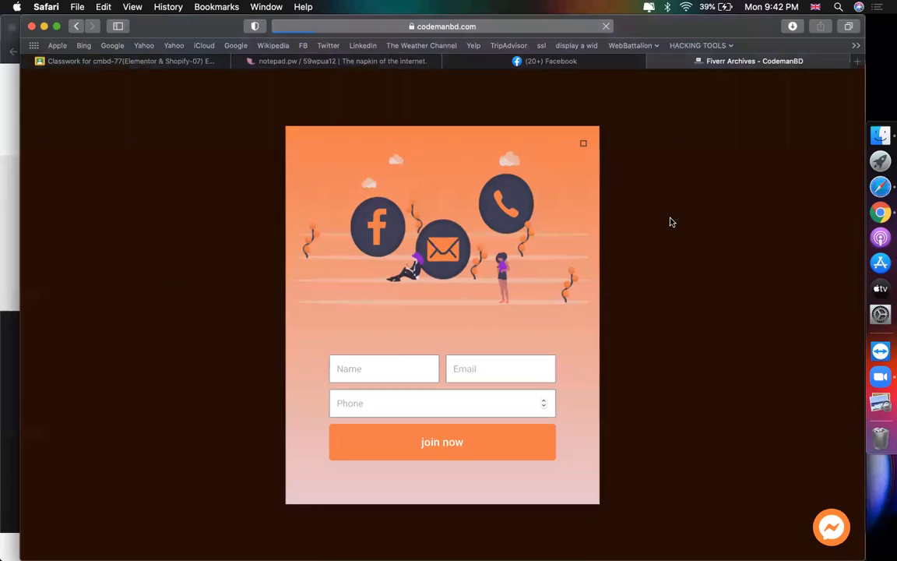
Step: Scroll through the codemanbd Fiverr Virtual Assistant test answers, then back to the top
scroll(565, 351, down, 10)
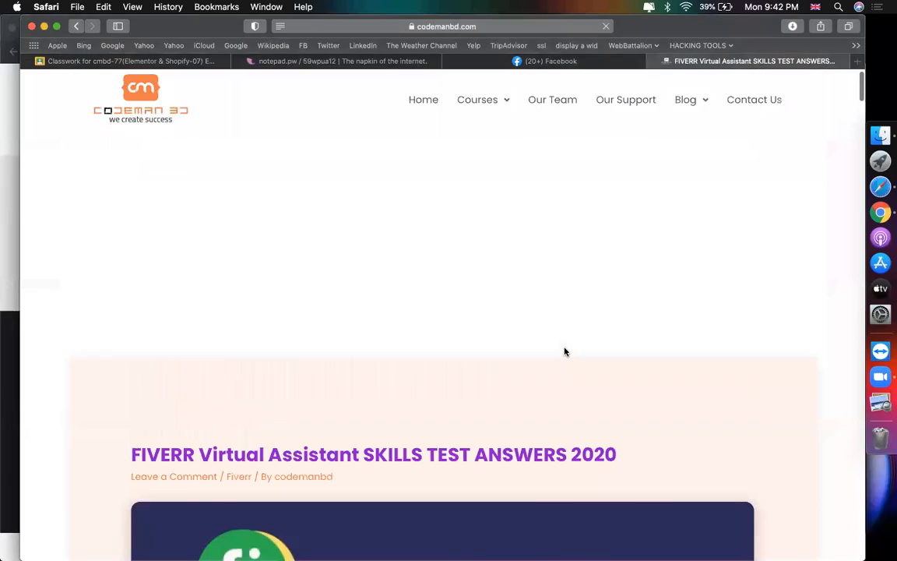
scroll(565, 351, down, 6)
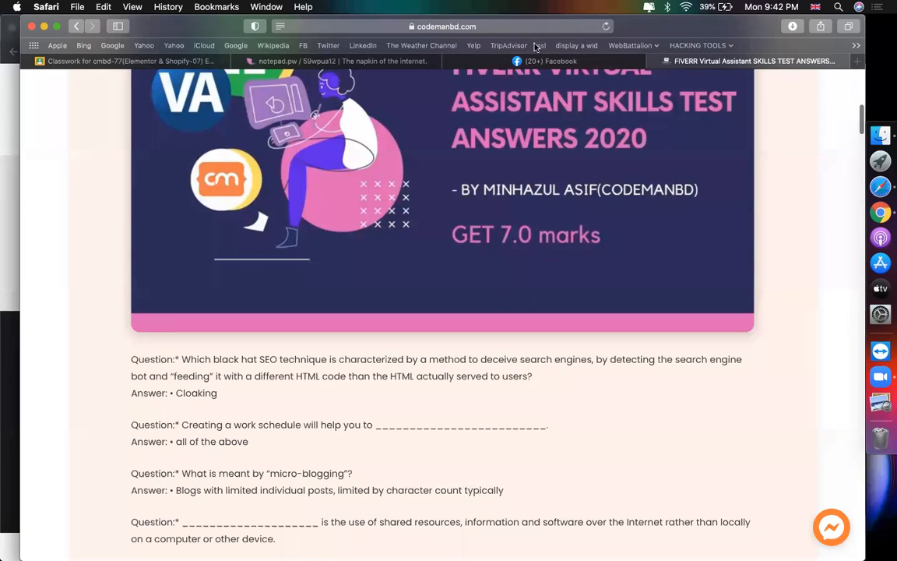
scroll(501, 234, down, 8)
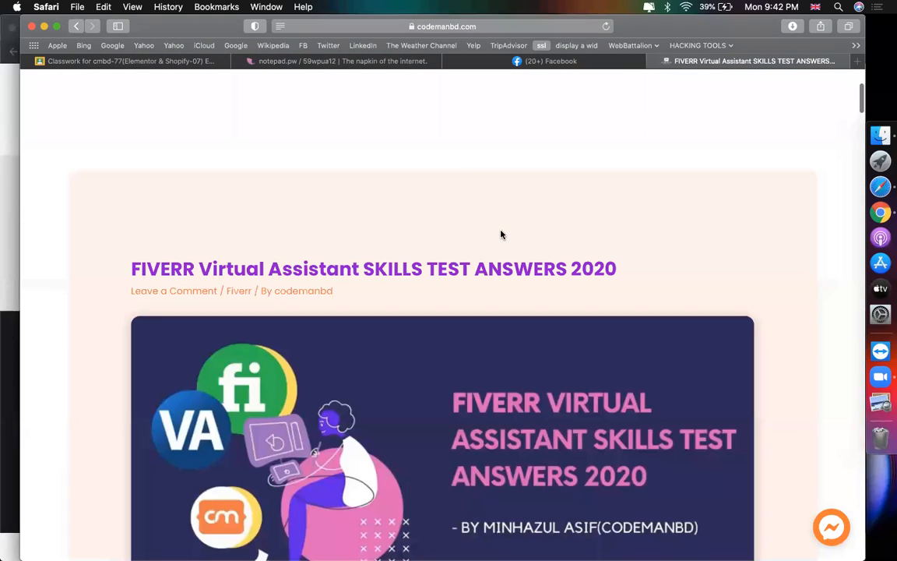
scroll(467, 139, up, 5)
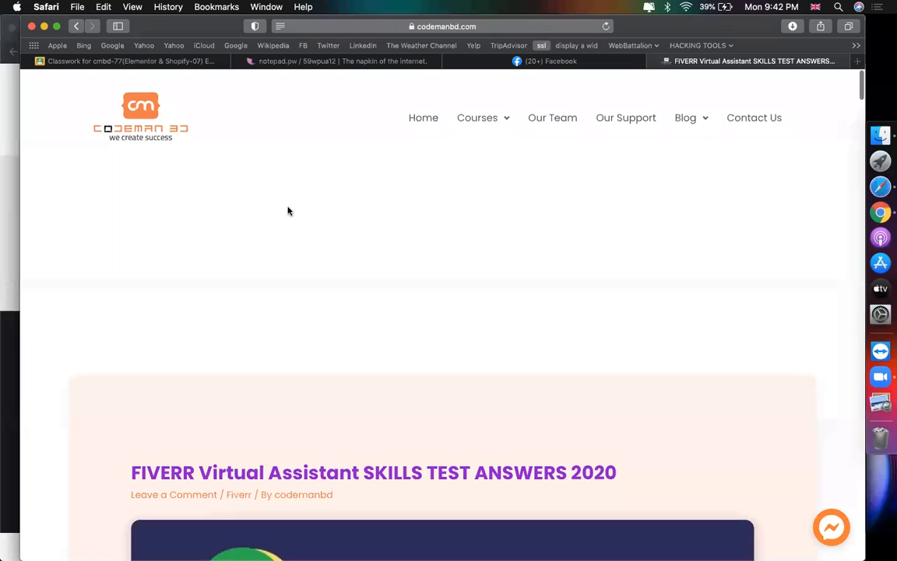
mouse_move(690, 118)
Step: Load whatminhazulasifwrite.com in the Facebook tab via the WHA address suggestion
click(468, 60)
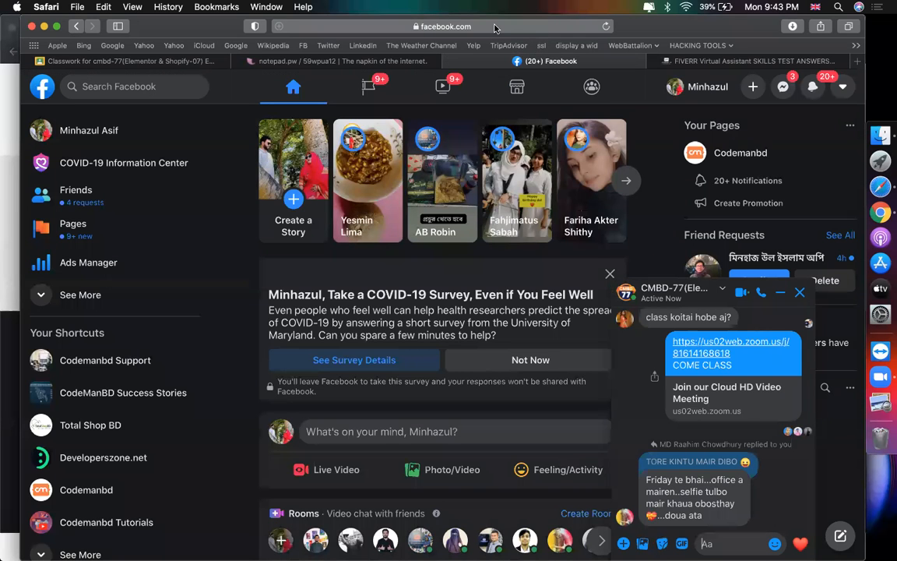
click(495, 25)
text(WHA)
key(Return)
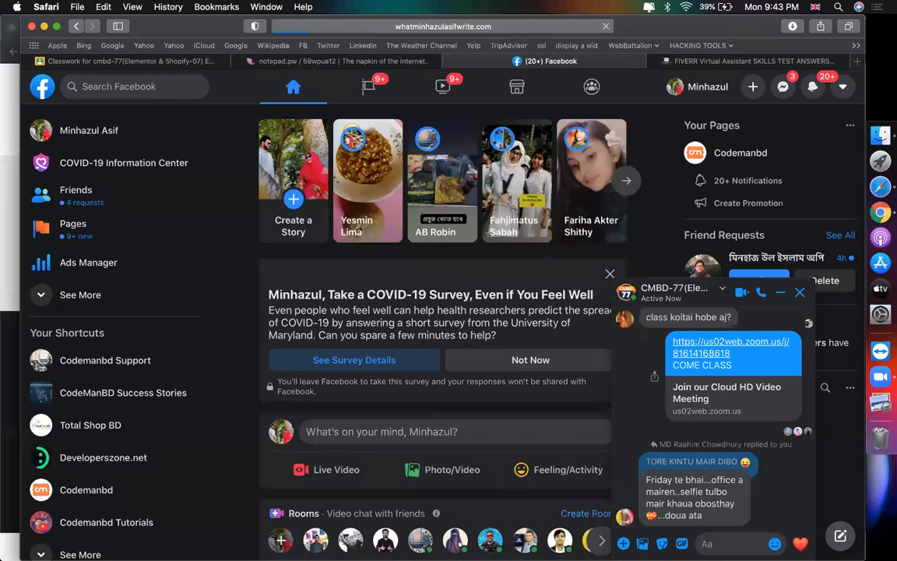
click(526, 25)
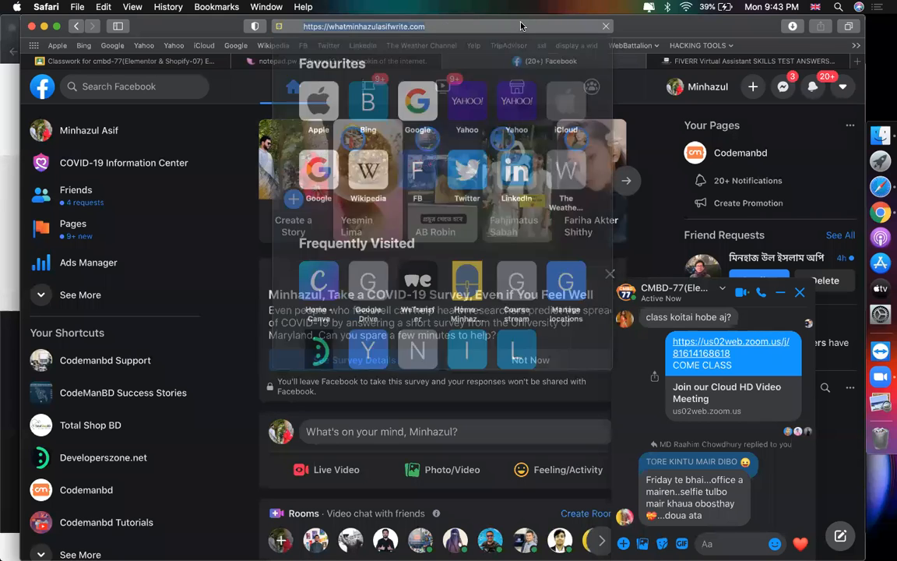
key(Return)
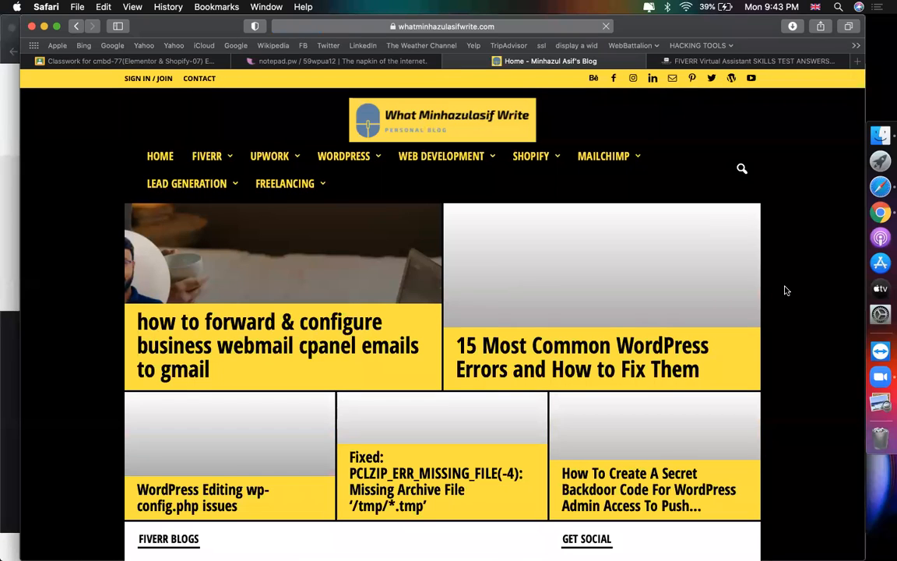
Step: Scroll up and down the whatminhazulasifwrite.com home page, ending at the FIVERR menu item
scroll(352, 261, down, 10)
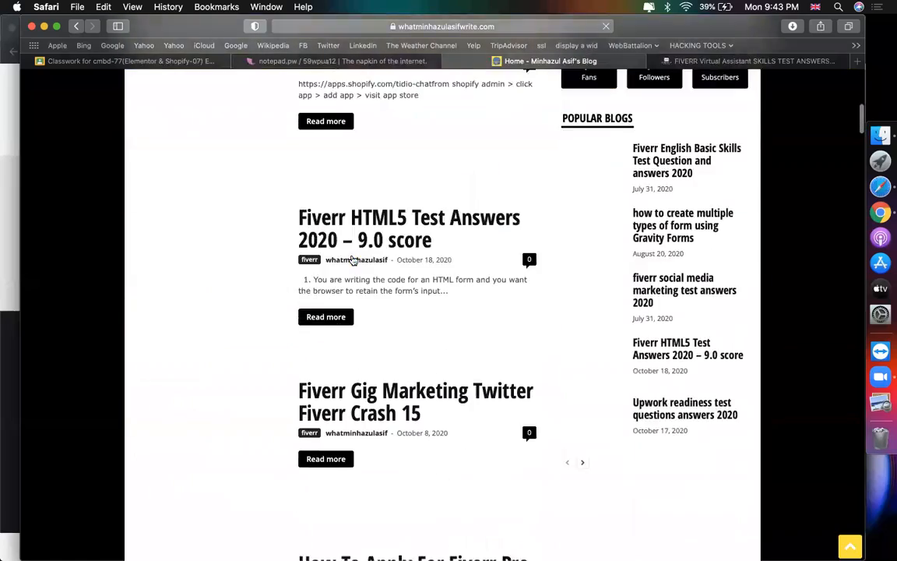
scroll(352, 261, up, 5)
scroll(352, 261, down, 10)
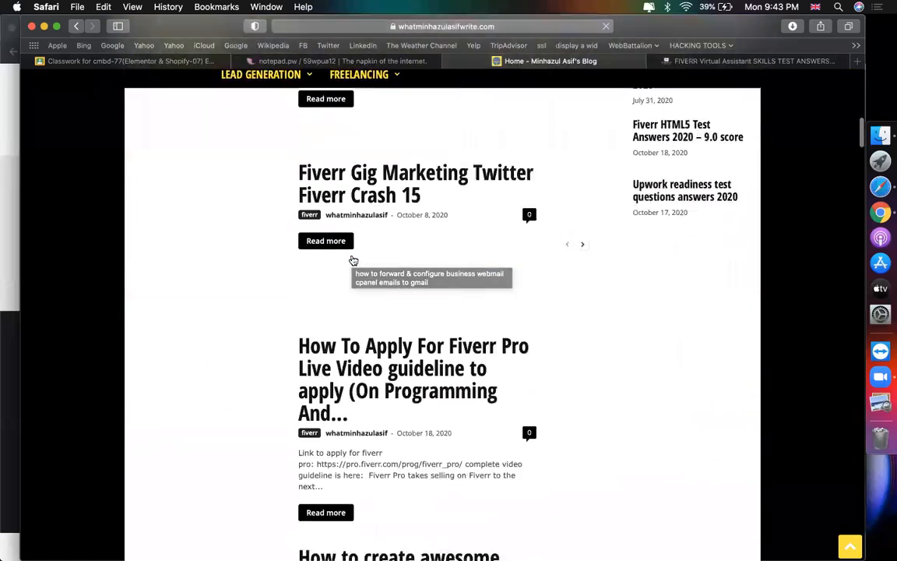
scroll(354, 260, up, 8)
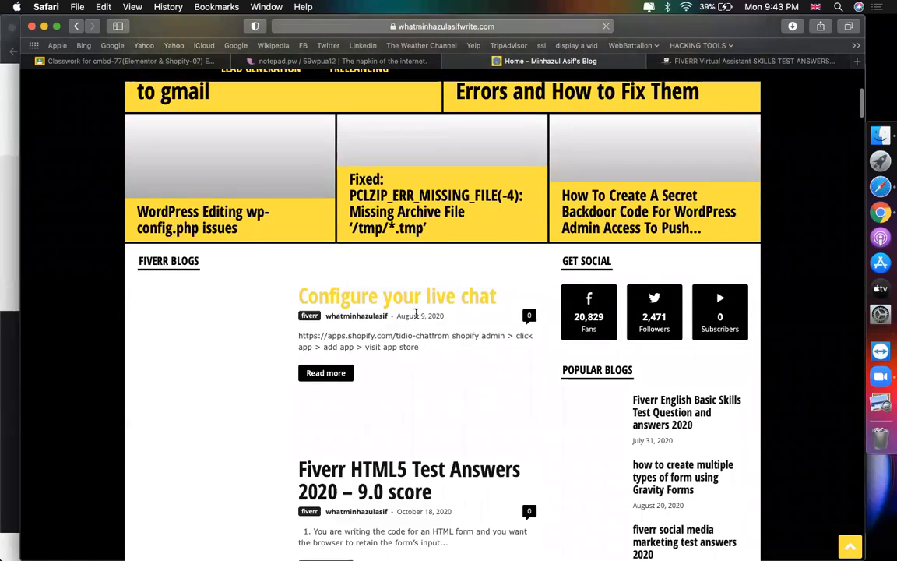
scroll(416, 313, down, 3)
scroll(371, 347, down, 4)
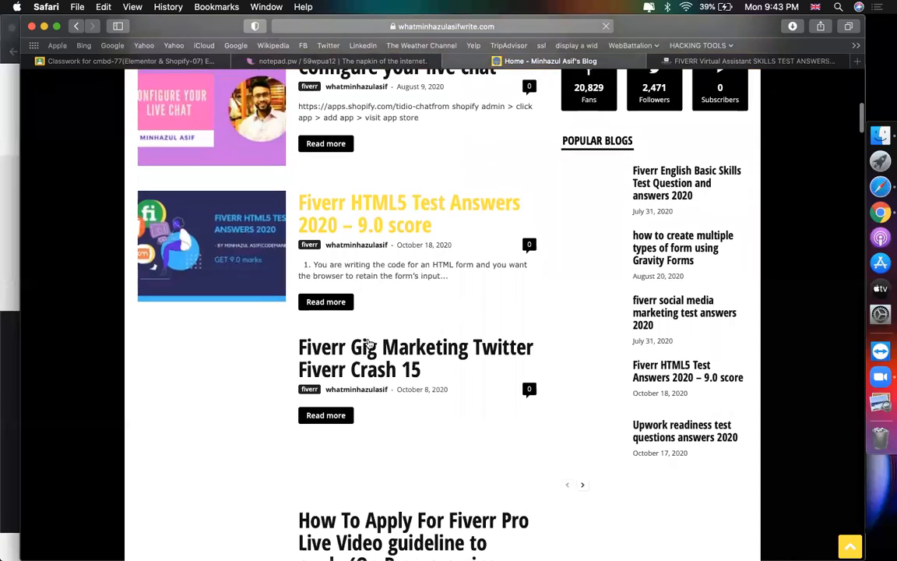
scroll(382, 359, down, 10)
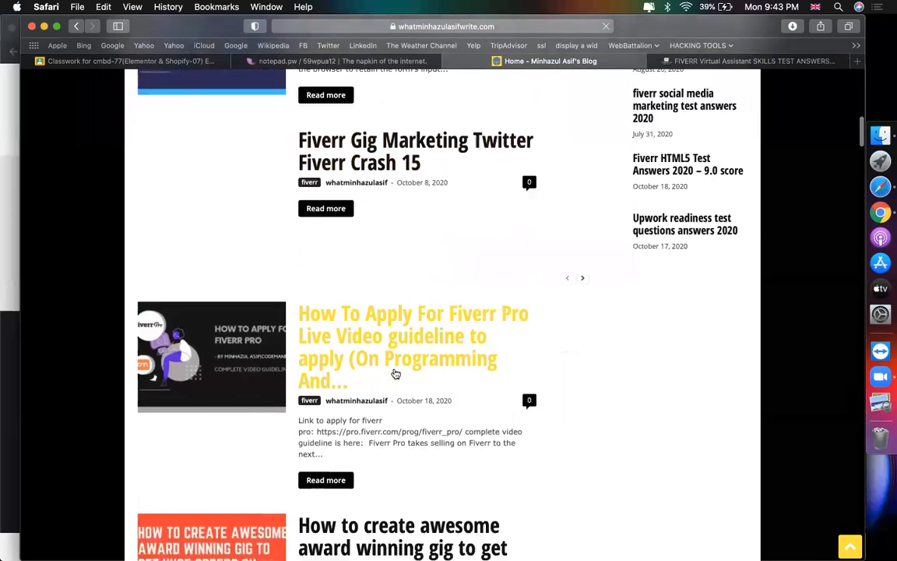
scroll(420, 337, up, 10)
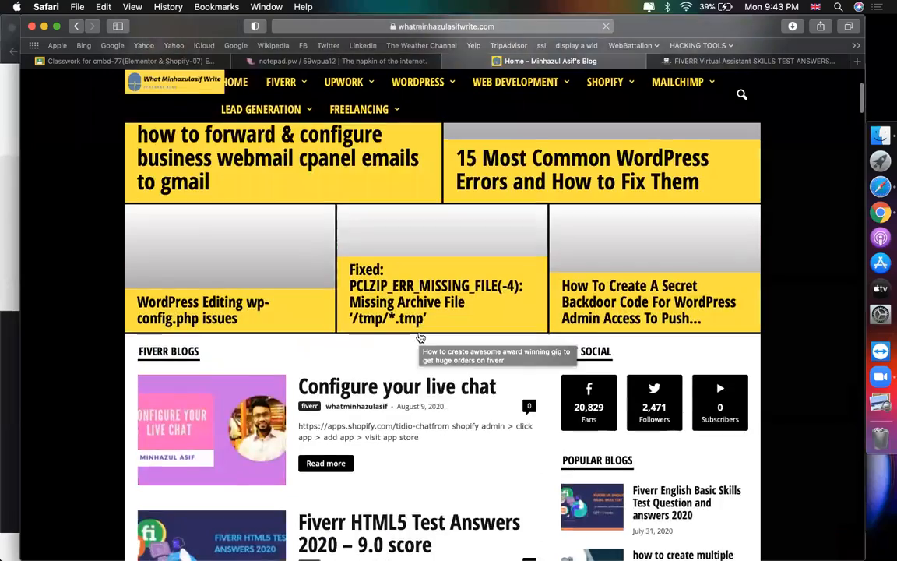
scroll(420, 337, down, 20)
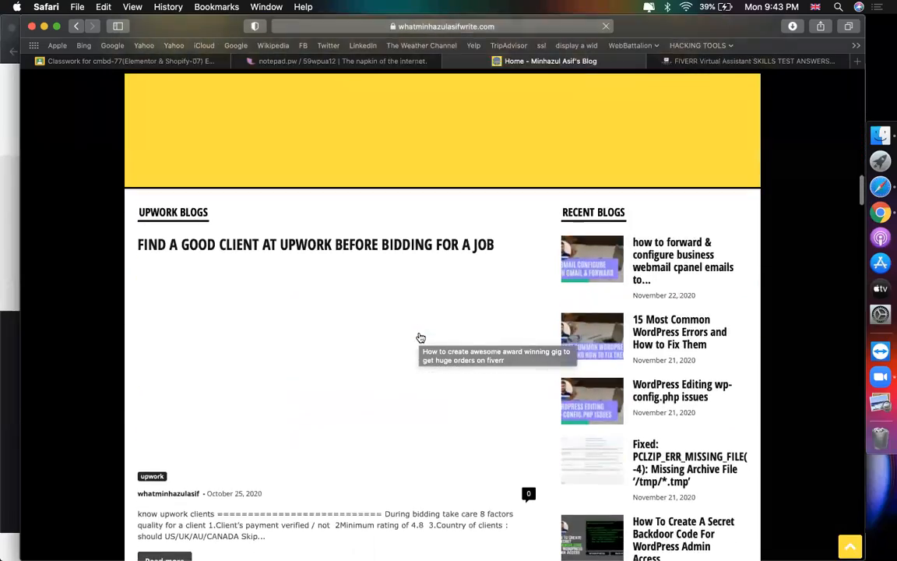
scroll(420, 336, up, 5)
scroll(421, 336, up, 20)
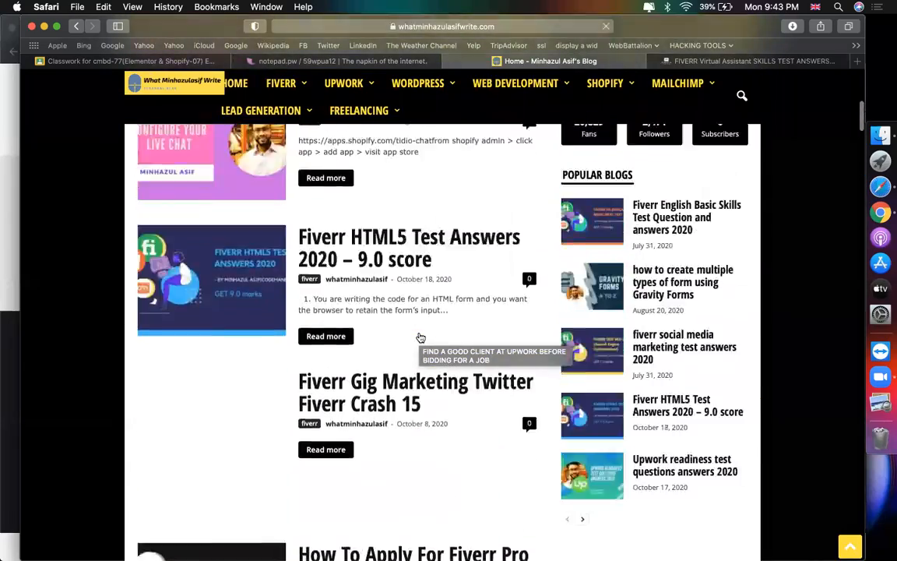
scroll(421, 336, down, 1)
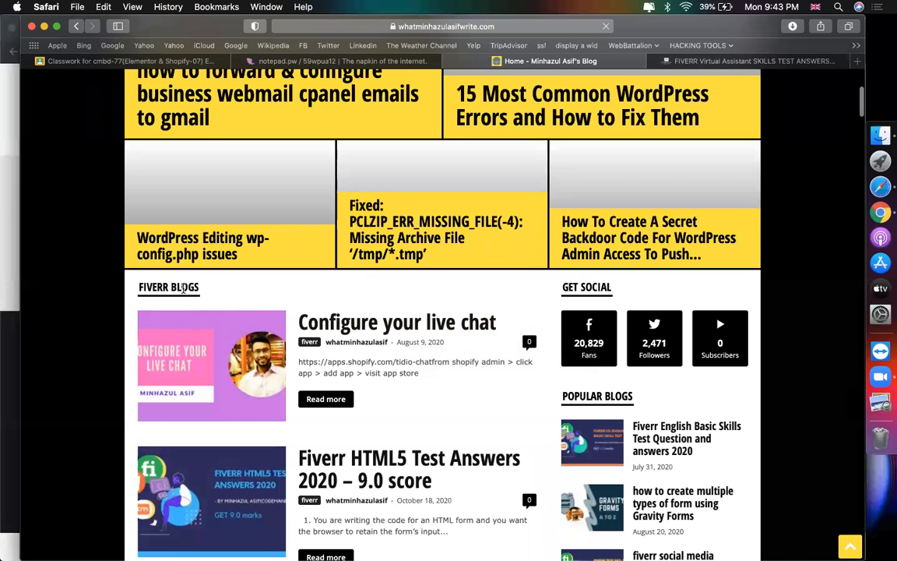
scroll(302, 317, down, 15)
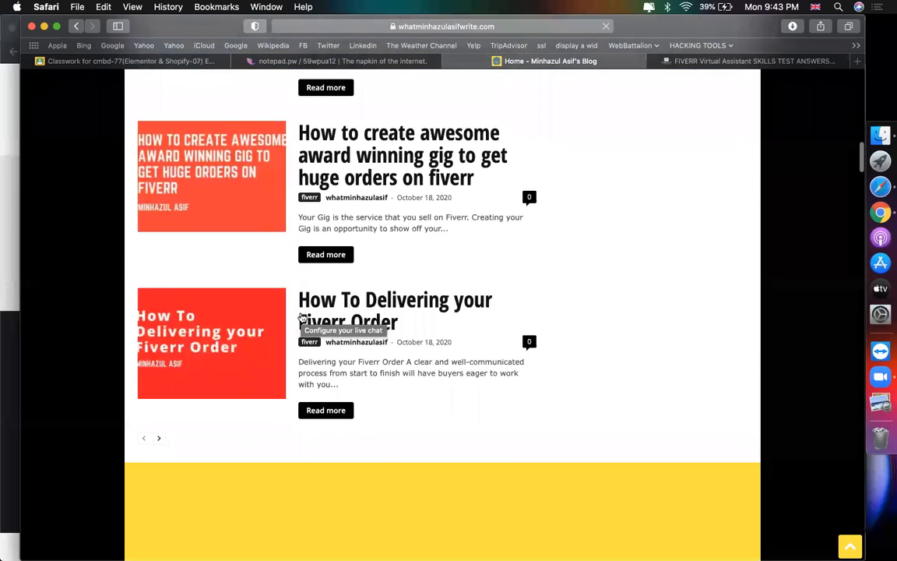
scroll(303, 317, down, 6)
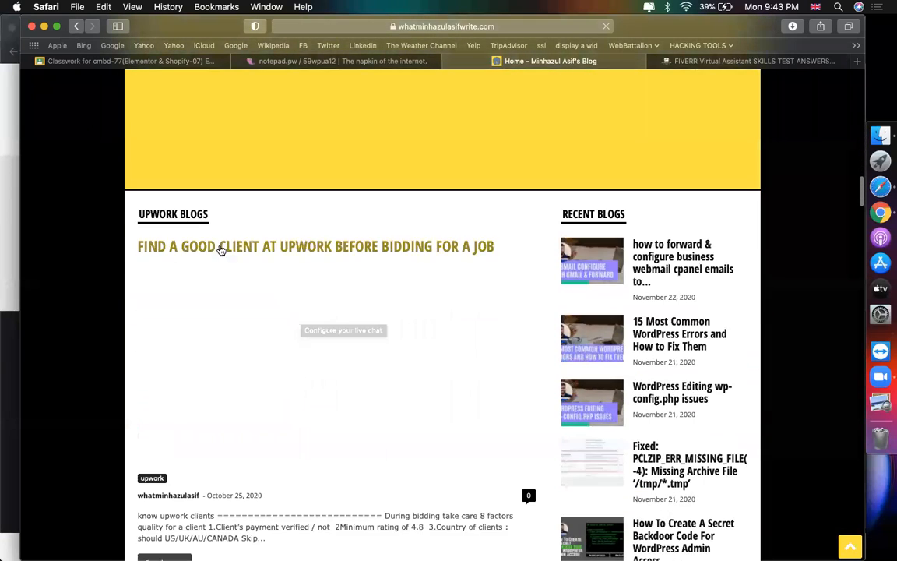
scroll(217, 373, down, 10)
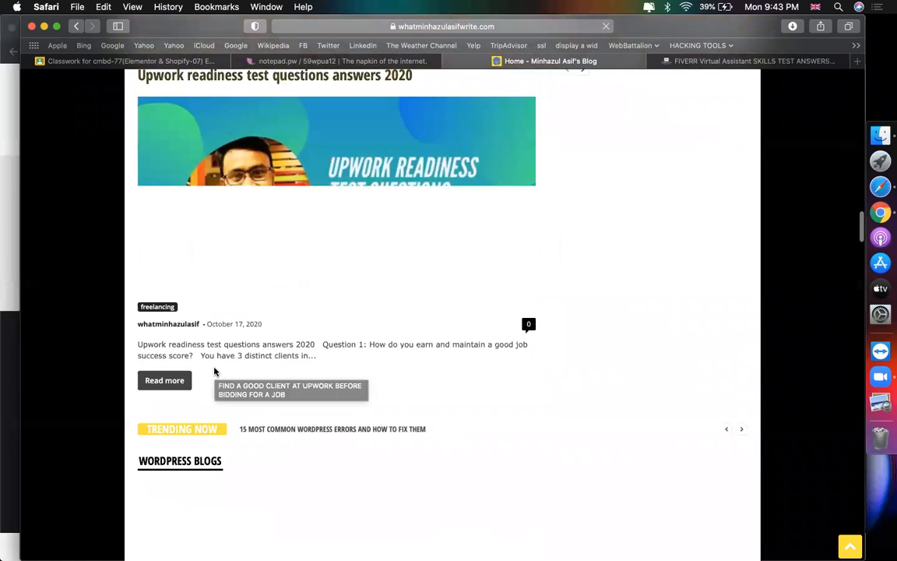
scroll(200, 360, down, 3)
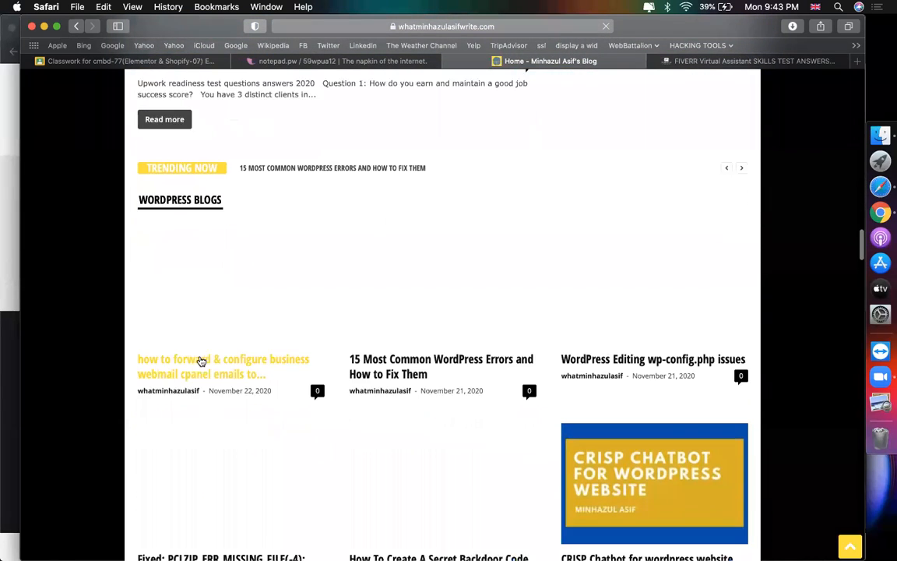
scroll(465, 290, down, 5)
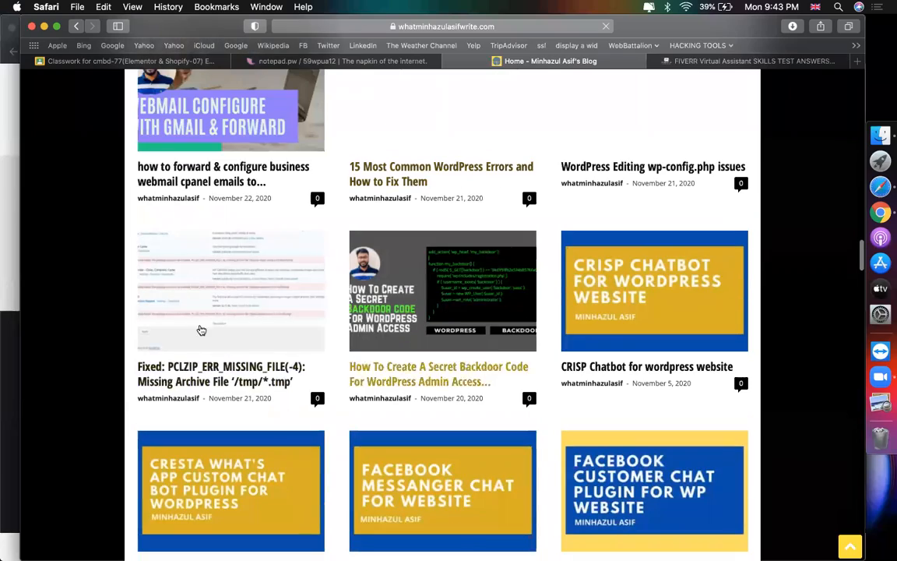
scroll(421, 274, up, 15)
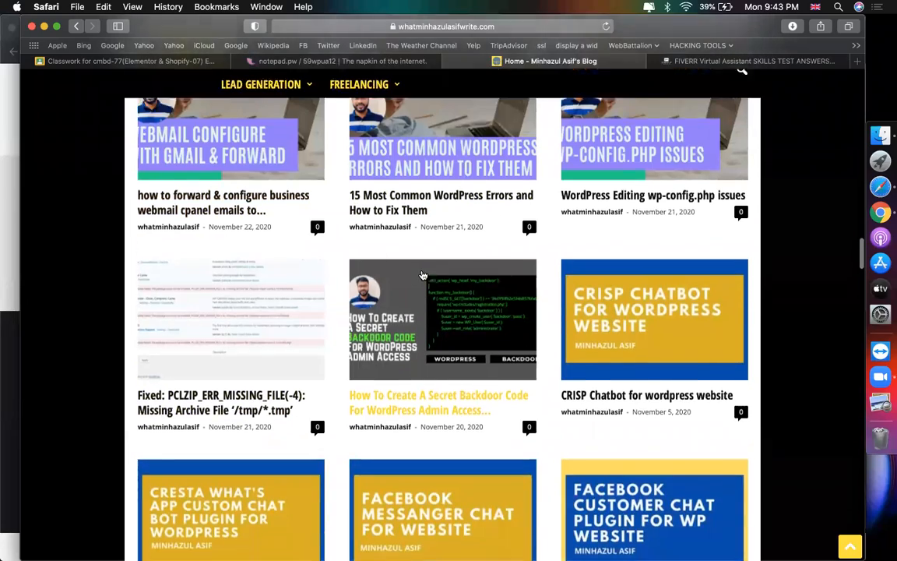
scroll(421, 274, up, 20)
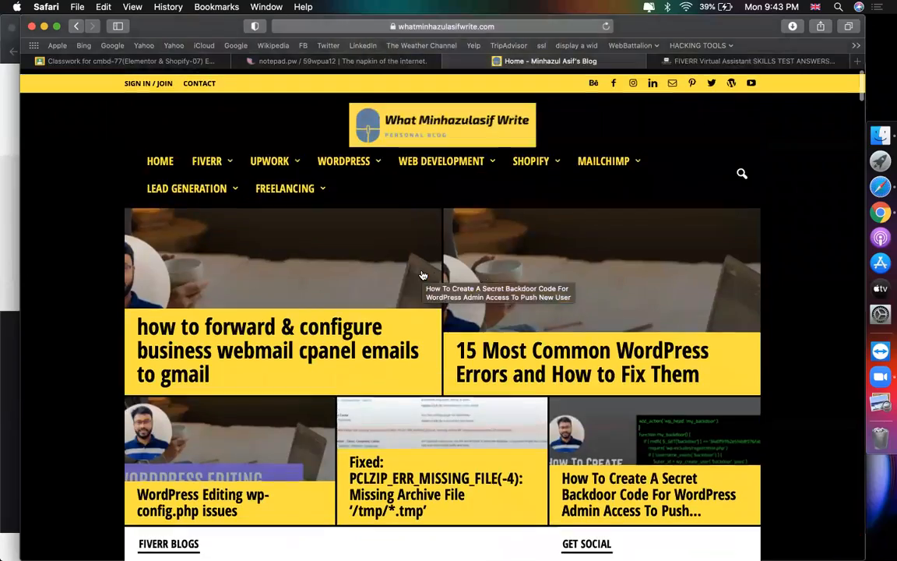
mouse_move(206, 158)
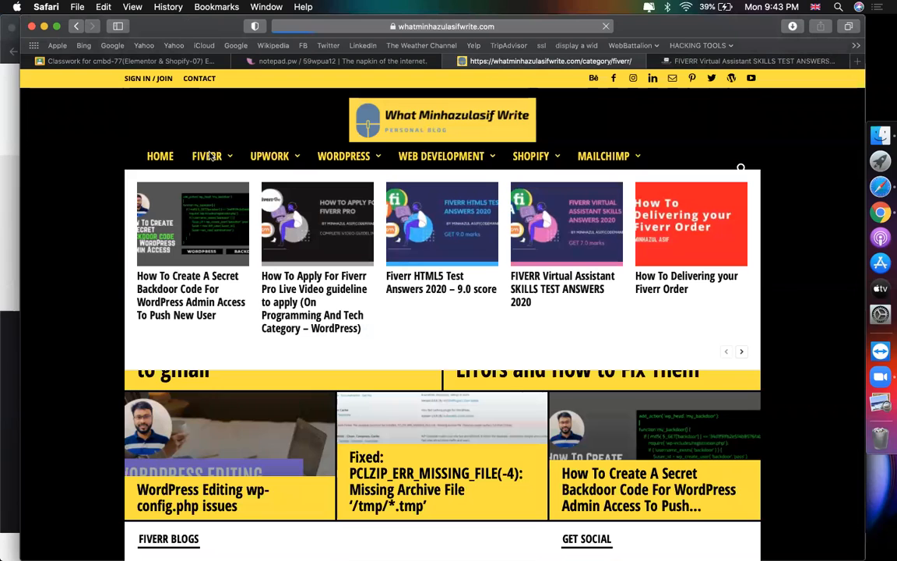
click(208, 156)
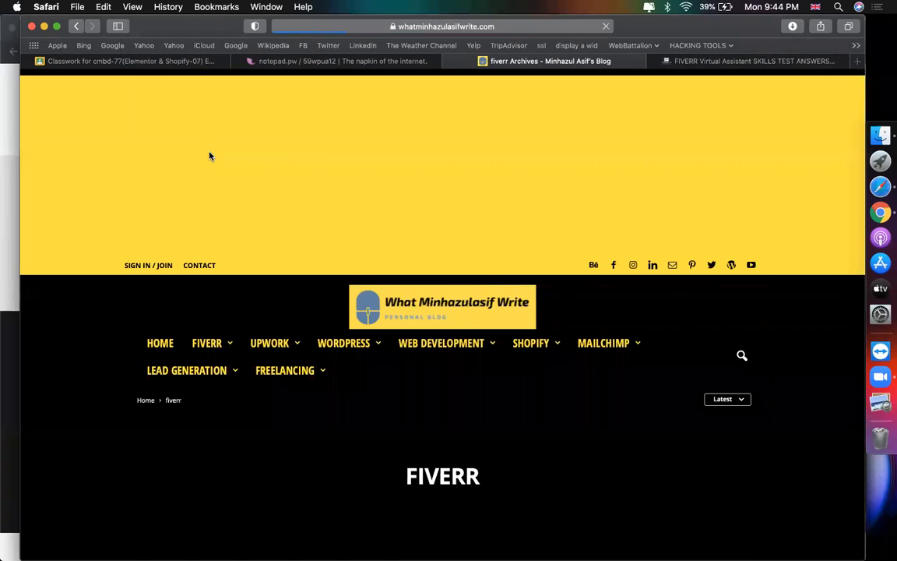
scroll(567, 353, down, 5)
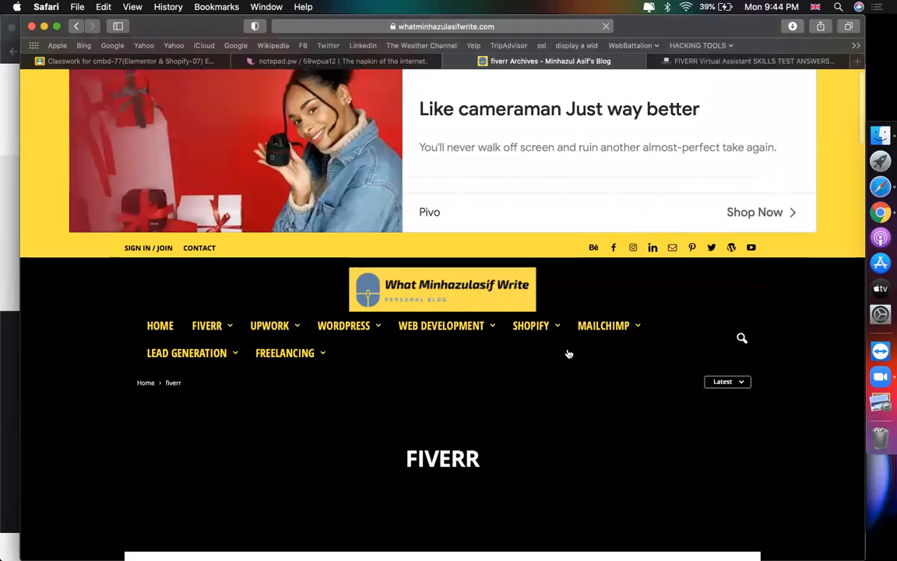
scroll(568, 352, down, 10)
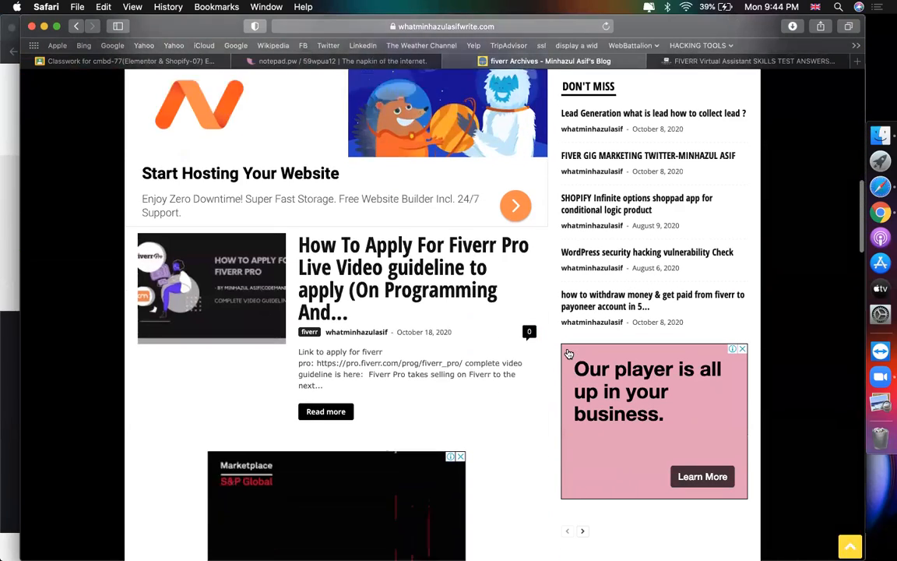
click(359, 175)
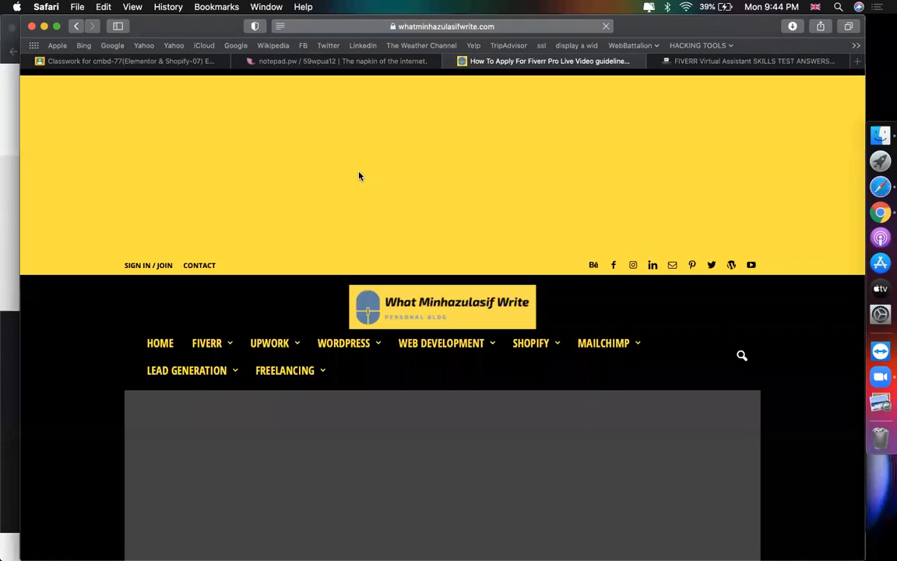
scroll(395, 366, down, 10)
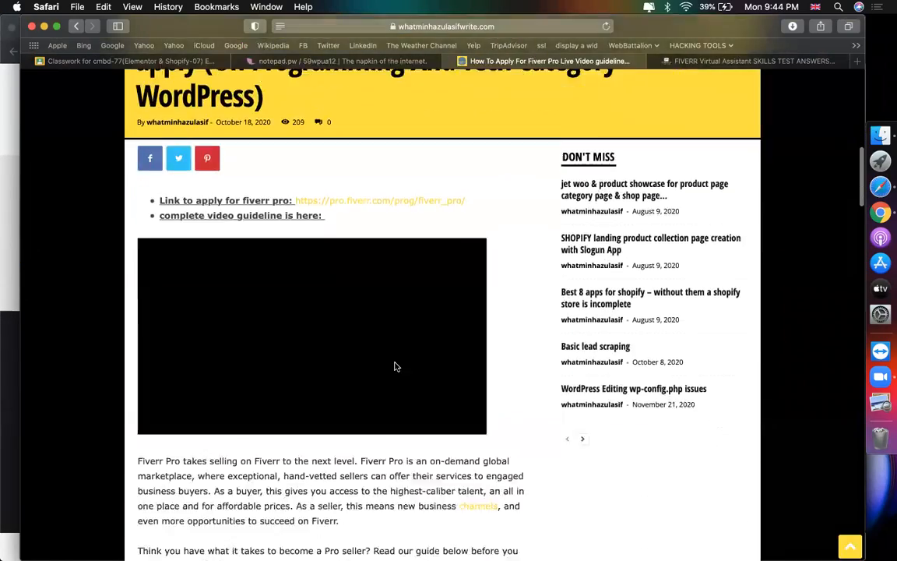
scroll(395, 366, down, 15)
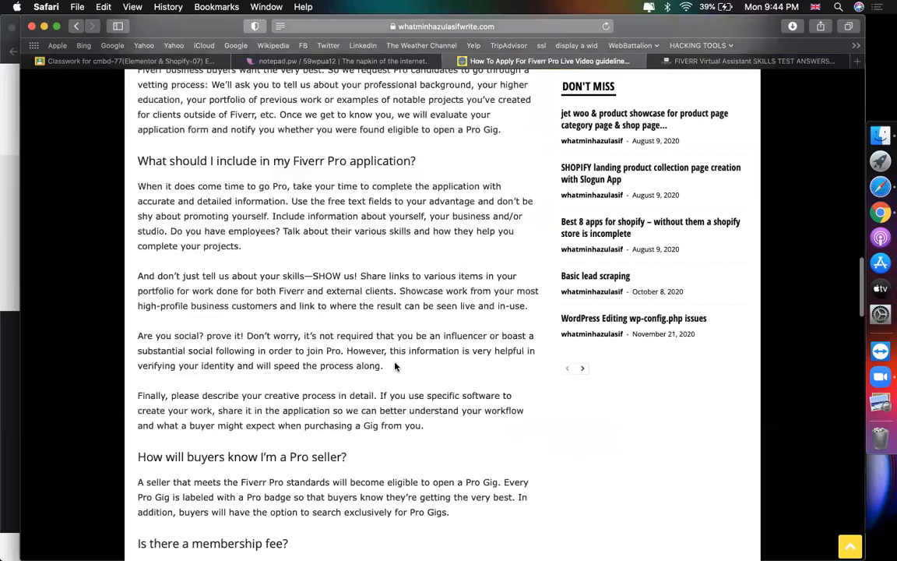
scroll(395, 366, down, 8)
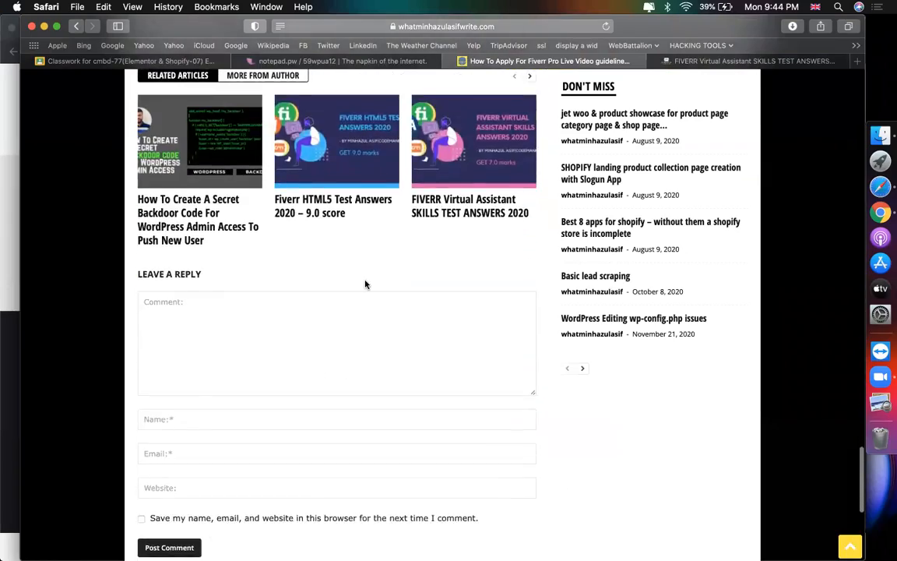
scroll(364, 284, up, 12)
scroll(366, 284, up, 15)
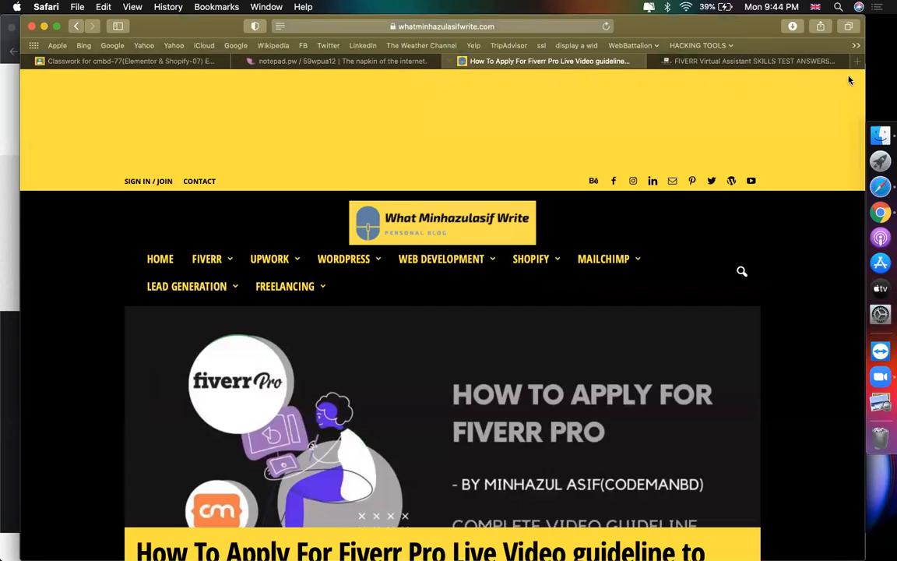
Step: Open prothomalo.com in a new tab and scroll its front page
click(860, 62)
text(PROTHOM)
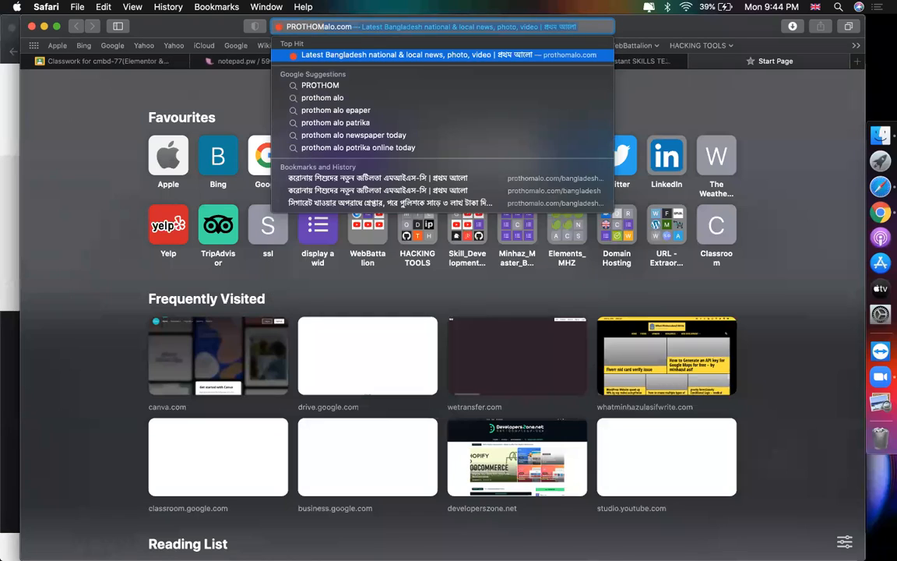
key(Return)
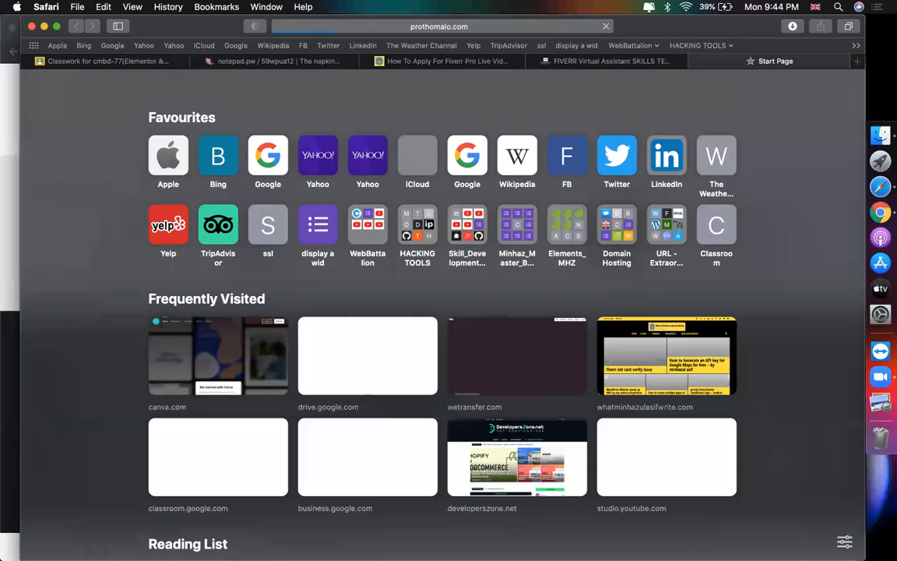
scroll(130, 418, down, 4)
scroll(212, 295, up, 4)
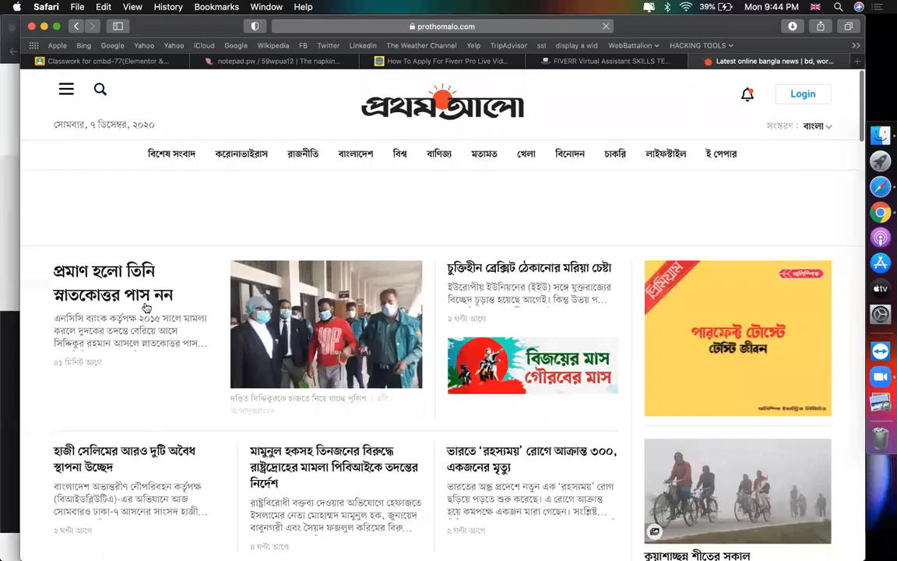
scroll(470, 336, down, 4)
scroll(470, 337, down, 6)
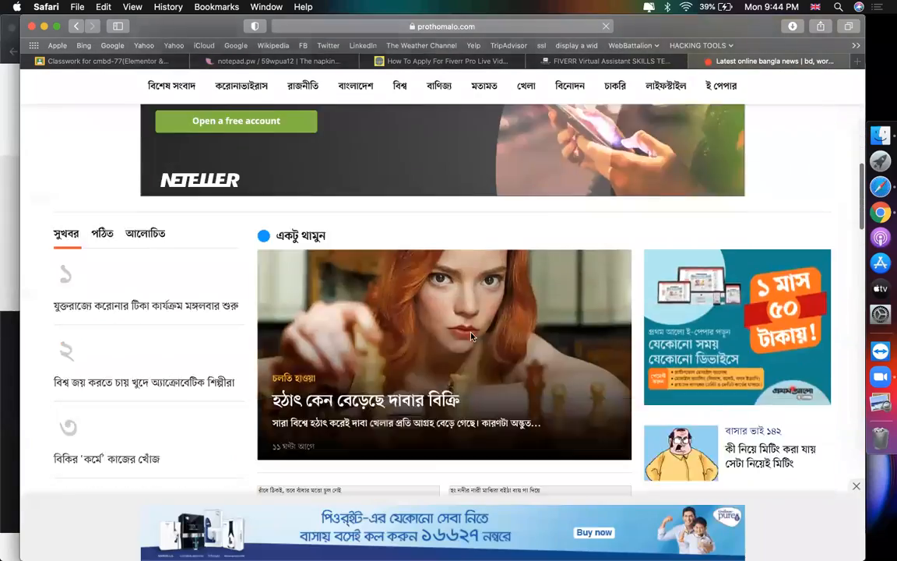
scroll(470, 336, up, 10)
scroll(471, 336, up, 2)
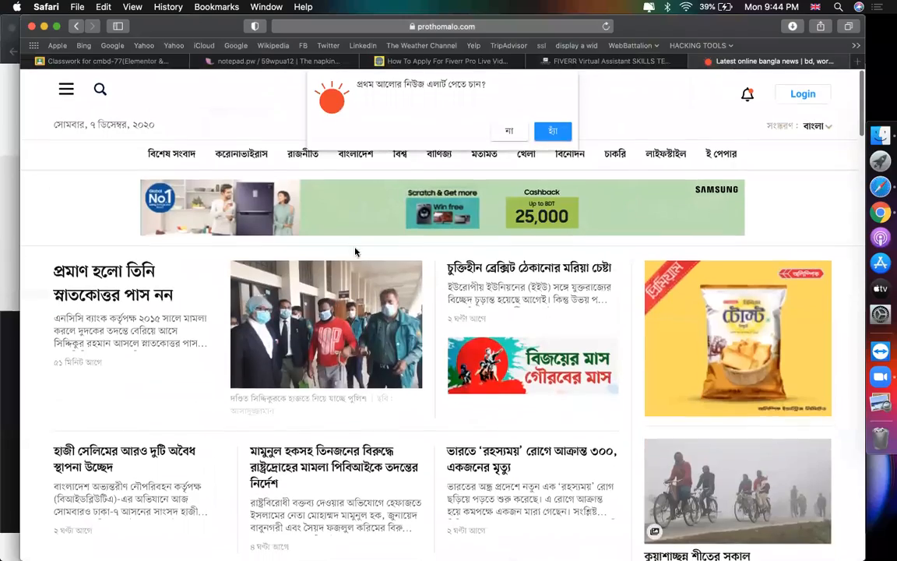
Step: Dismiss the news-alert prompt and browse the রাজনীতি politics section
click(510, 131)
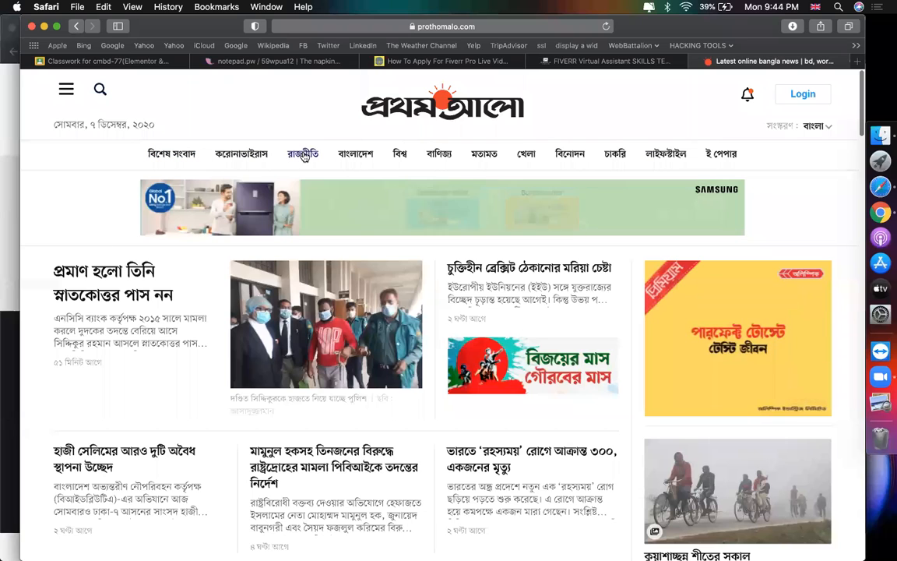
click(303, 154)
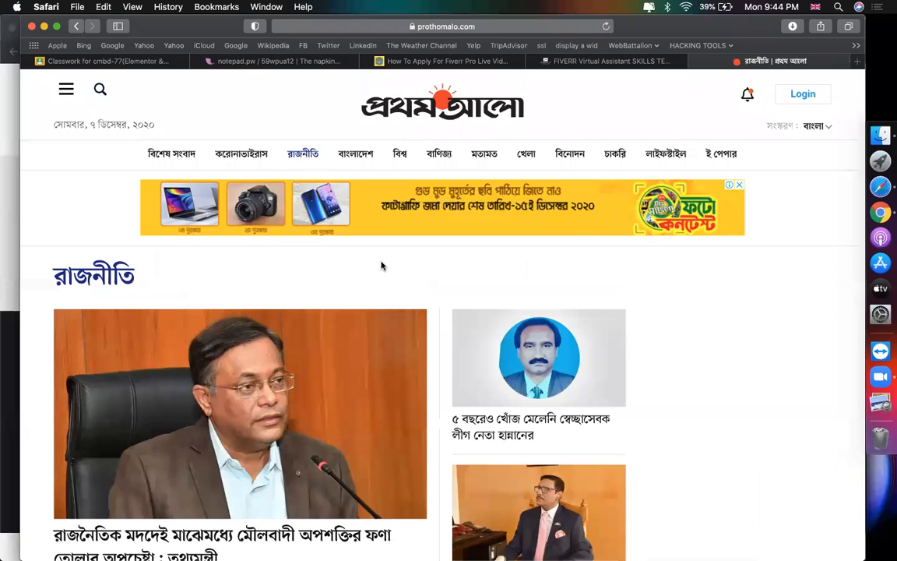
scroll(380, 264, down, 5)
scroll(283, 238, down, 3)
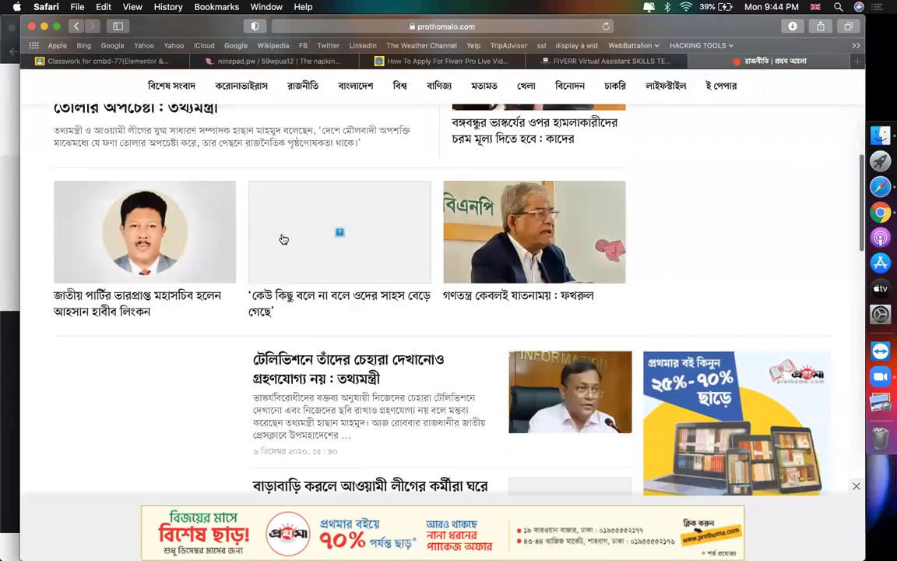
scroll(234, 280, up, 5)
scroll(230, 288, down, 1)
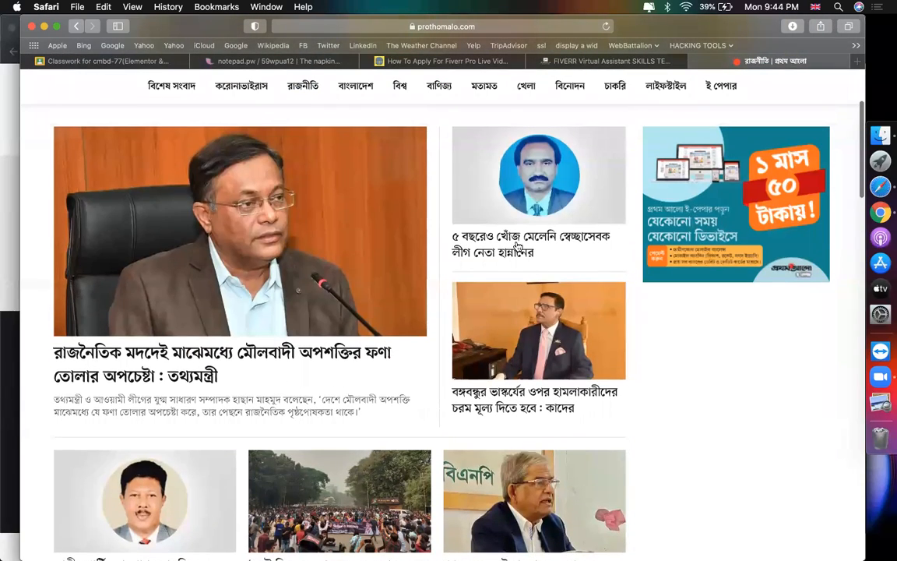
Step: Read a story from the politics grid, then return to the Fiverr Pro post tab
click(510, 400)
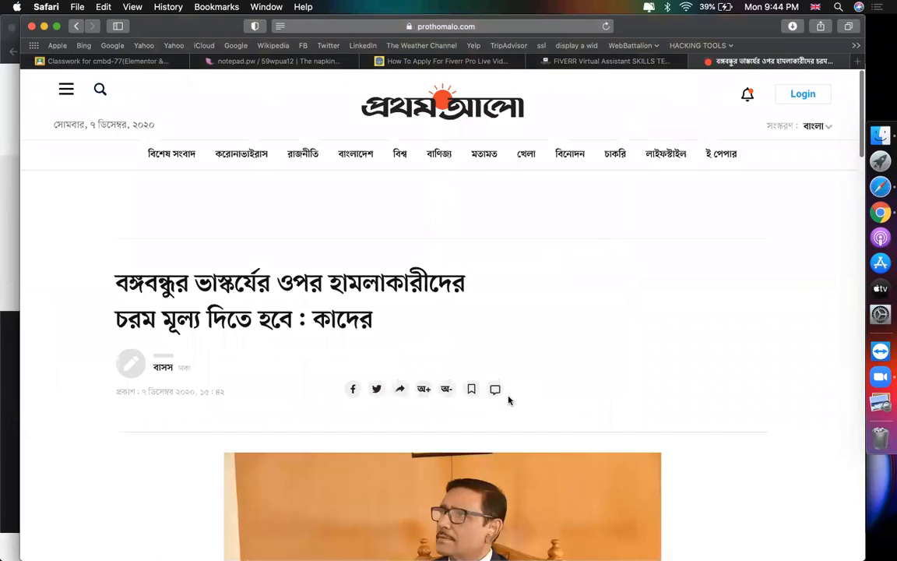
scroll(509, 399, down, 8)
scroll(508, 400, down, 20)
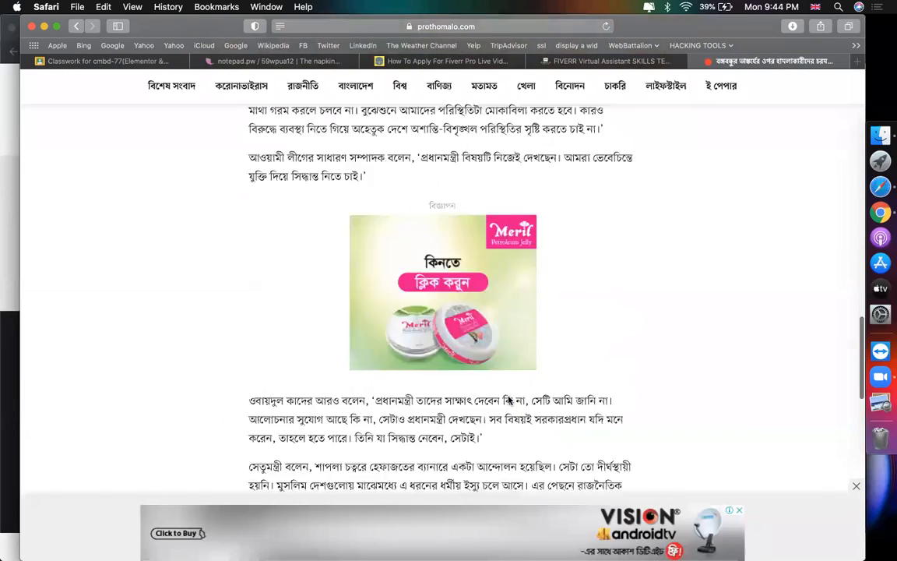
scroll(508, 400, up, 20)
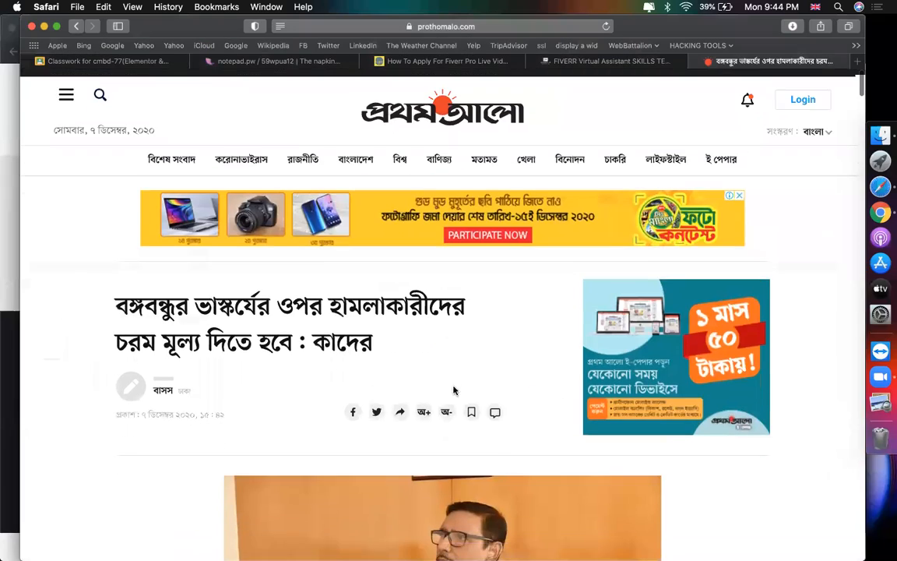
click(444, 61)
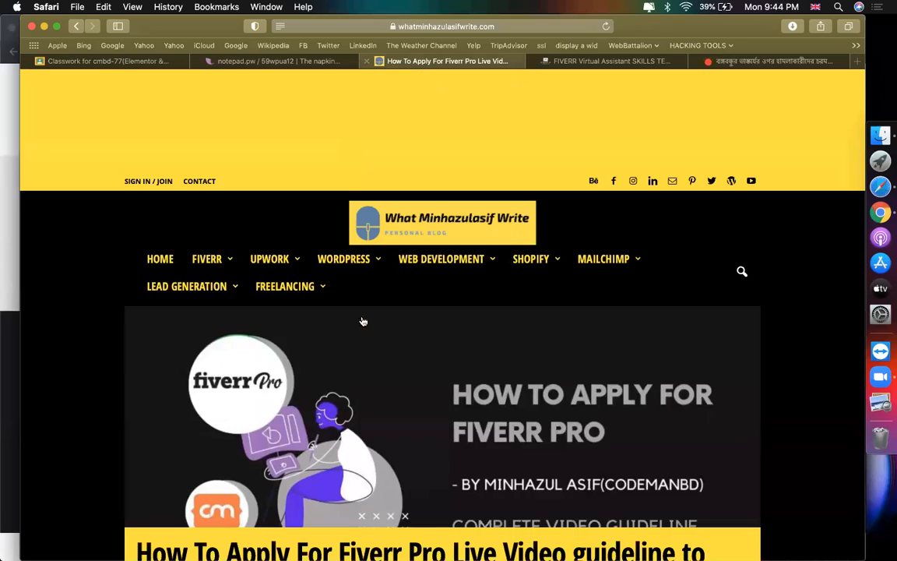
Step: Switch to the FIVERR Virtual Assistant tab and load codemanbd.com's Our Team page
scroll(324, 285, down, 5)
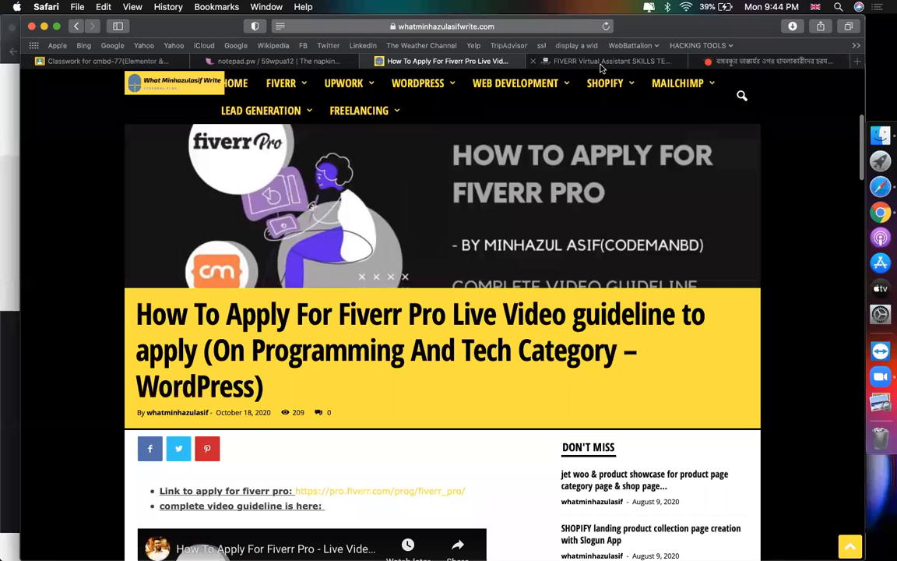
click(601, 64)
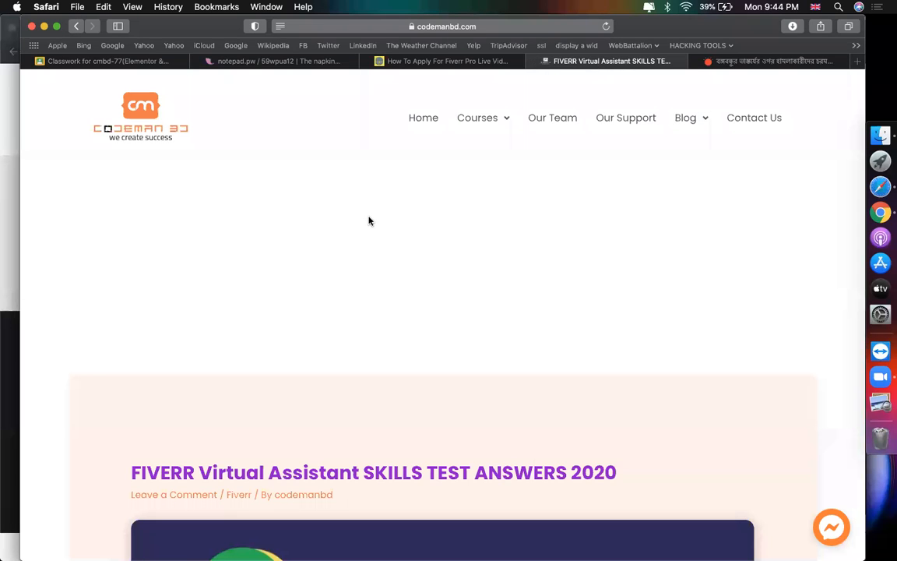
mouse_move(695, 128)
click(554, 121)
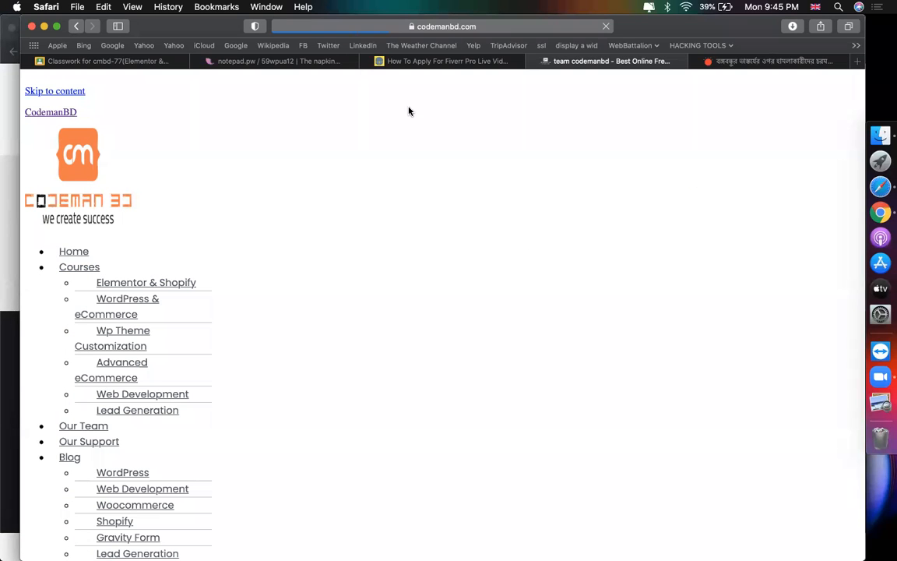
Step: Glance at the Fiverr Pro post, then scroll through the codemanbd Our Team page
click(449, 63)
scroll(224, 327, up, 5)
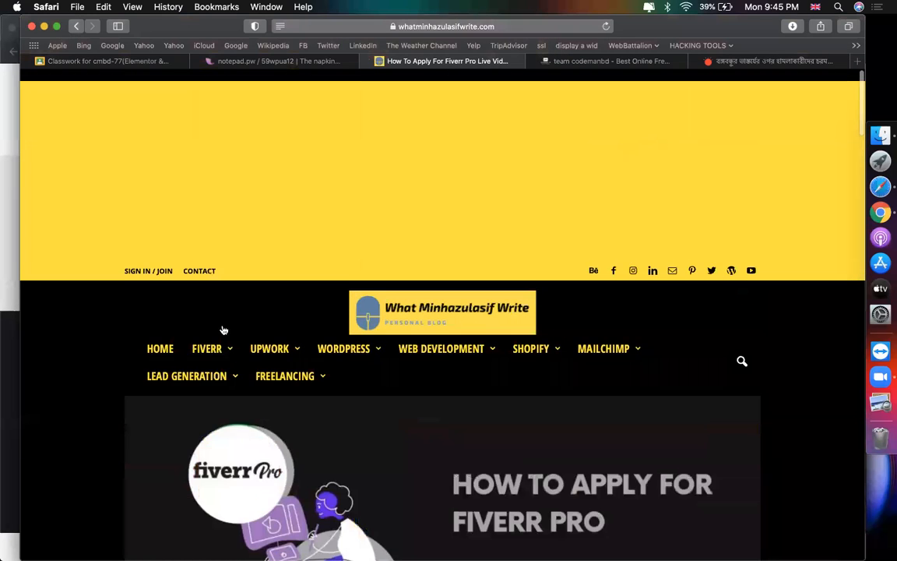
mouse_move(159, 351)
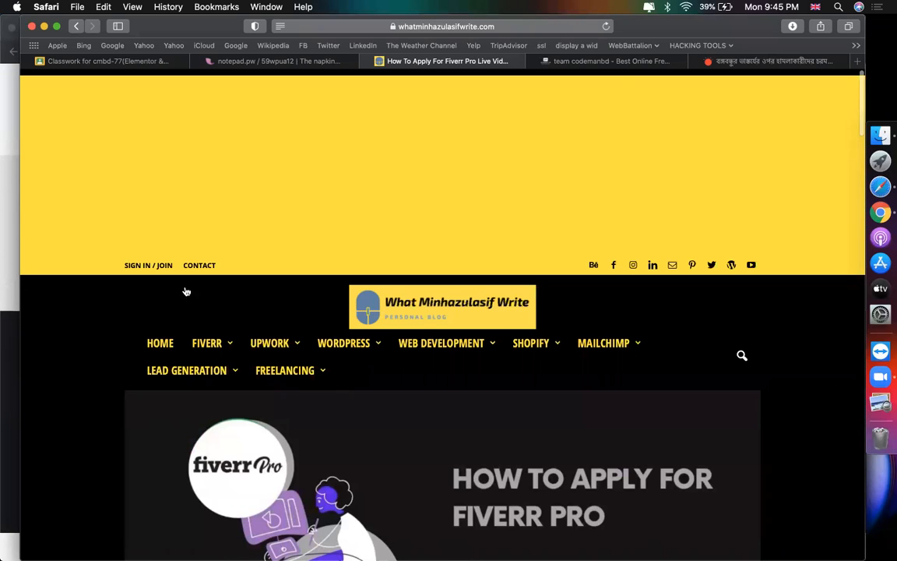
click(615, 61)
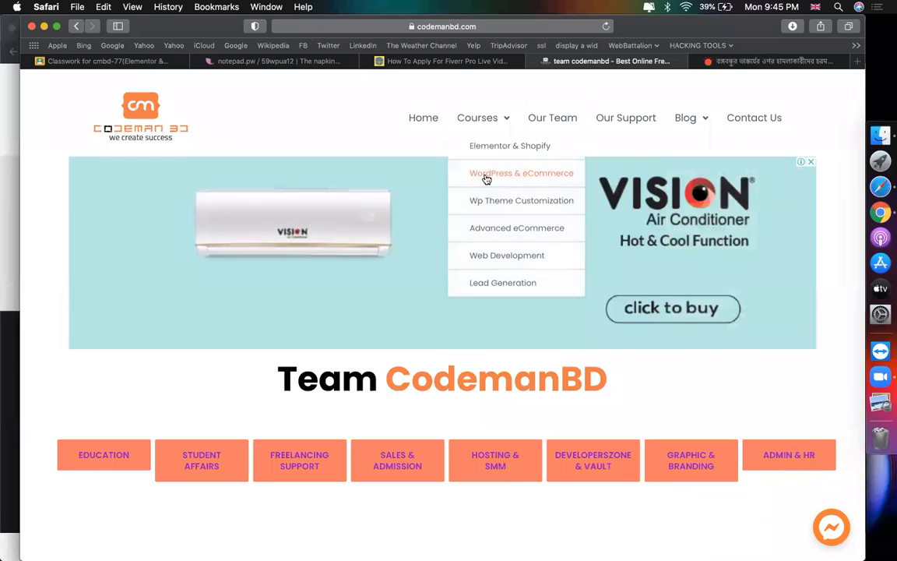
scroll(487, 179, down, 5)
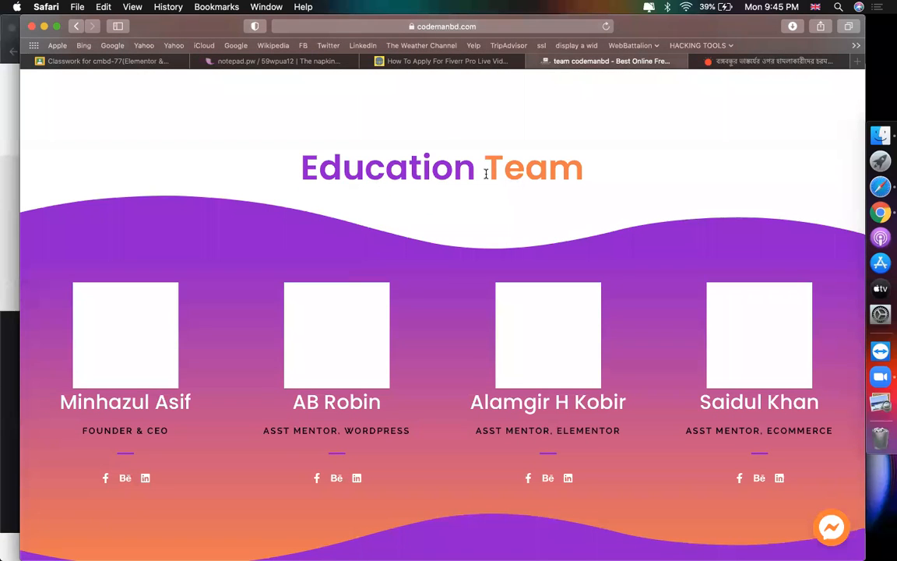
scroll(537, 222, up, 5)
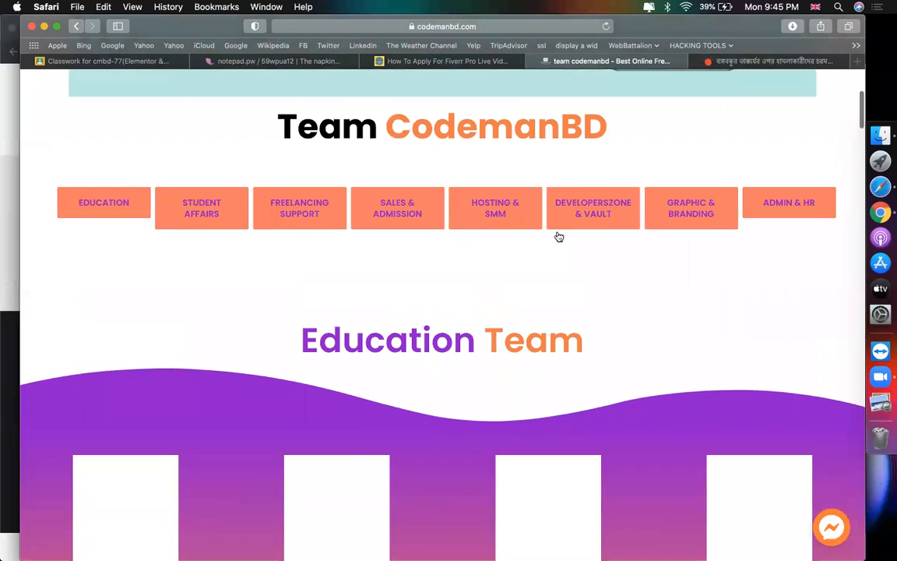
scroll(576, 249, down, 4)
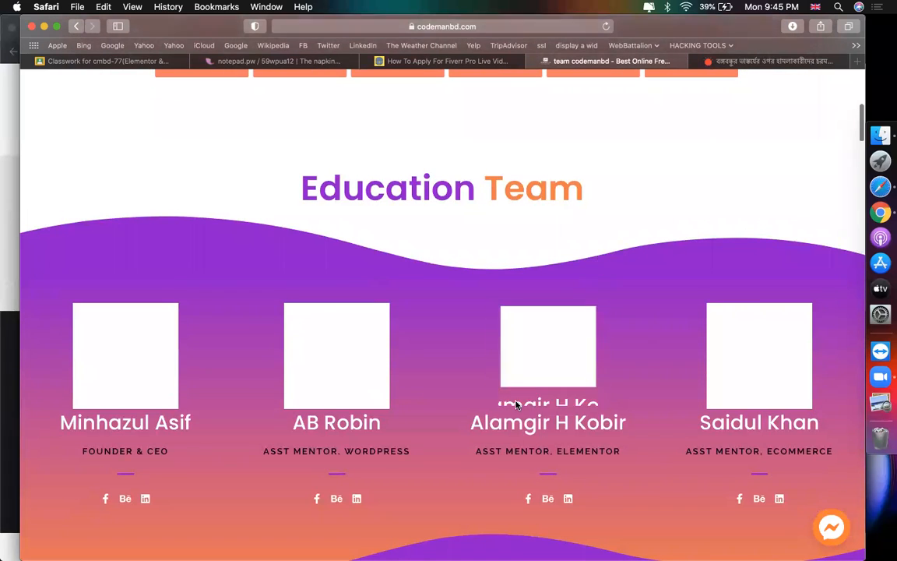
scroll(516, 405, down, 2)
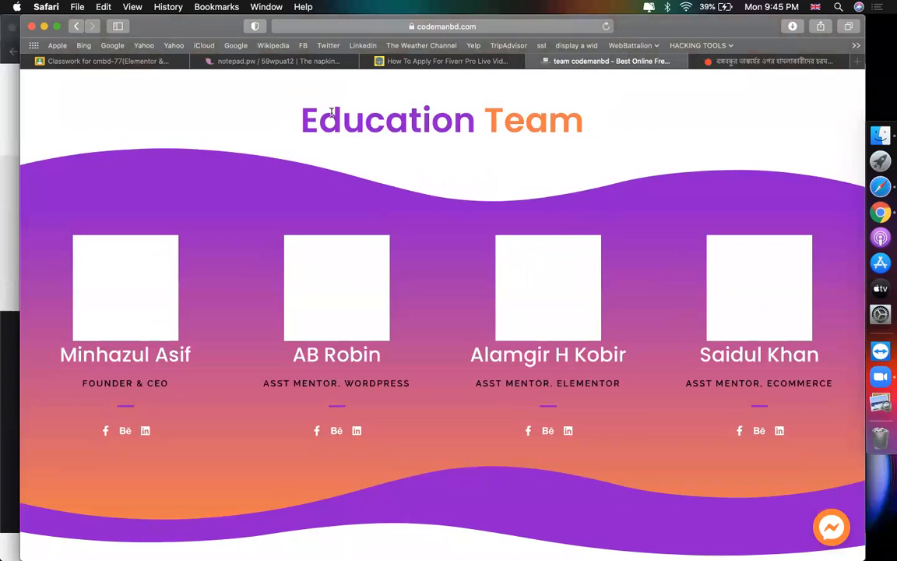
scroll(446, 194, up, 10)
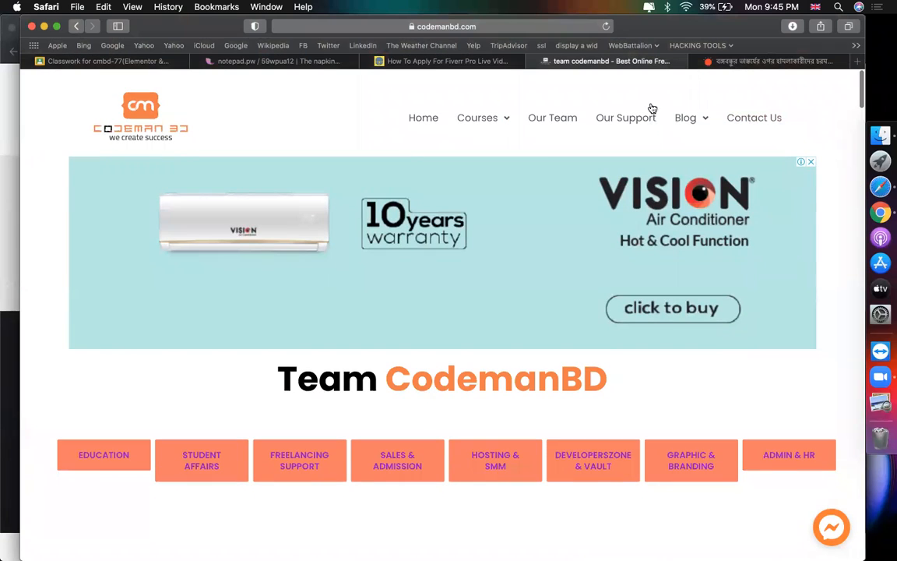
Step: Scroll the Prothom Alo news article, then go back to the Team CodemanBD page
click(740, 60)
scroll(481, 204, down, 1)
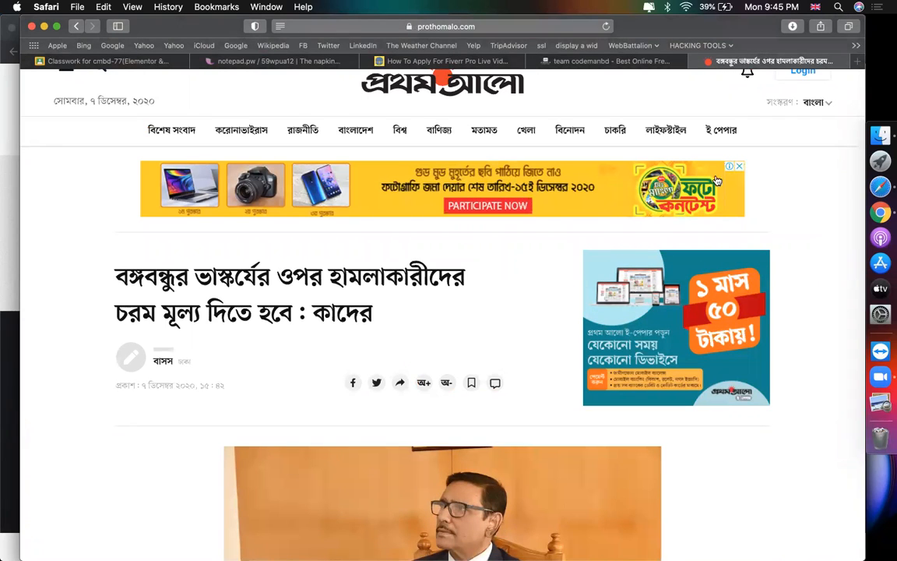
scroll(651, 185, down, 10)
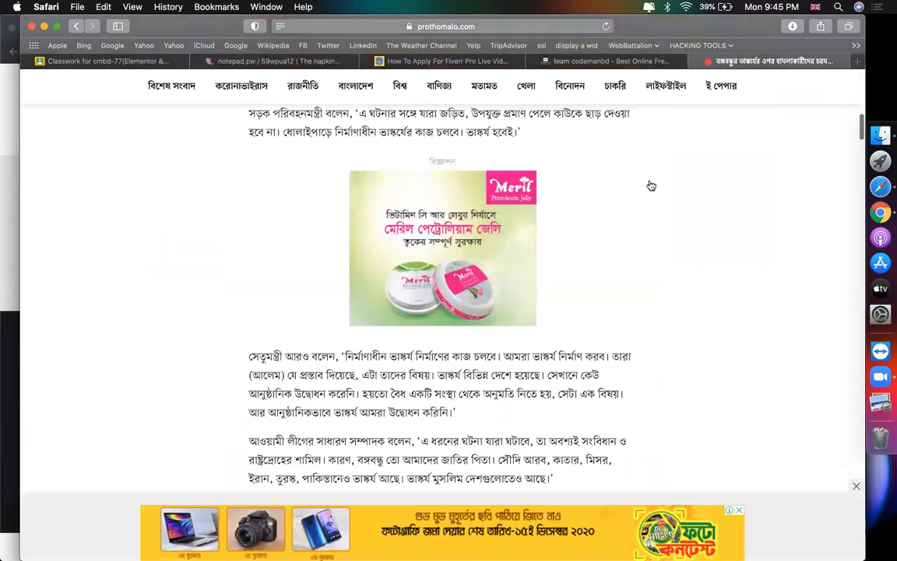
click(645, 62)
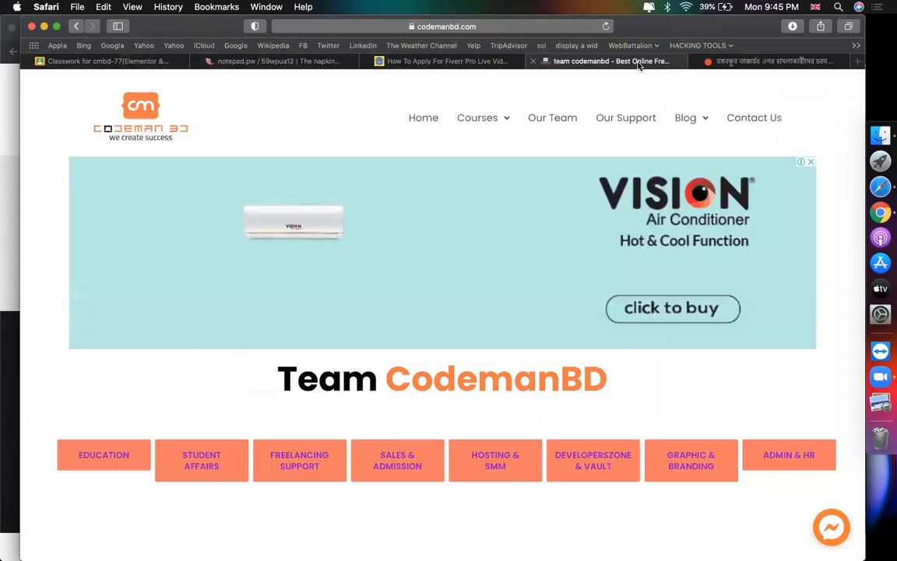
Step: Scroll through the Fiverr Pro article and finish on the Team CodemanBD page
click(454, 62)
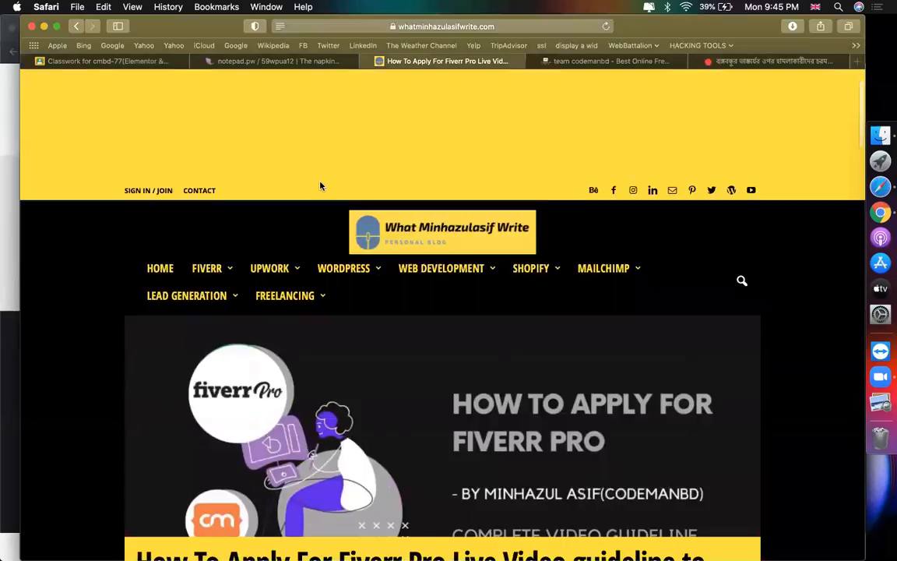
scroll(320, 185, down, 5)
scroll(321, 185, down, 15)
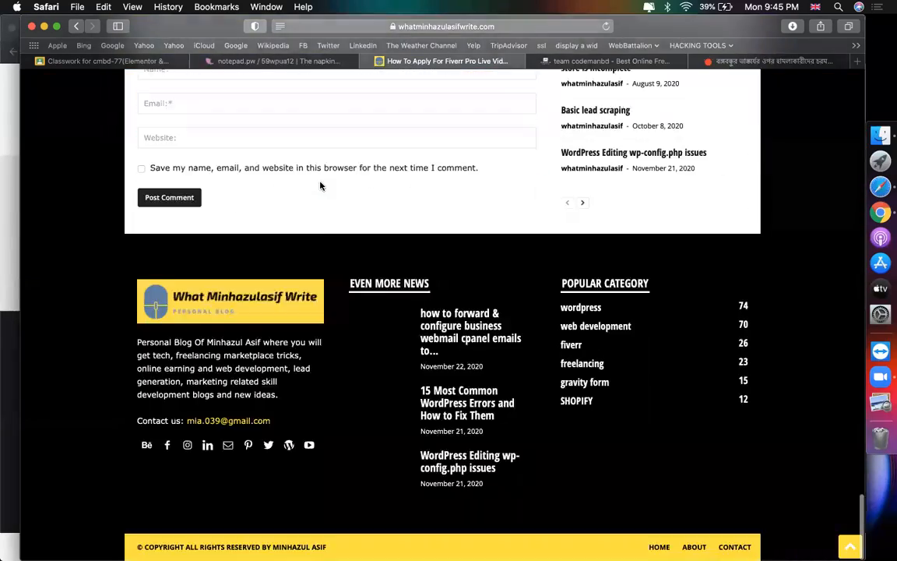
scroll(320, 186, up, 10)
scroll(319, 185, up, 20)
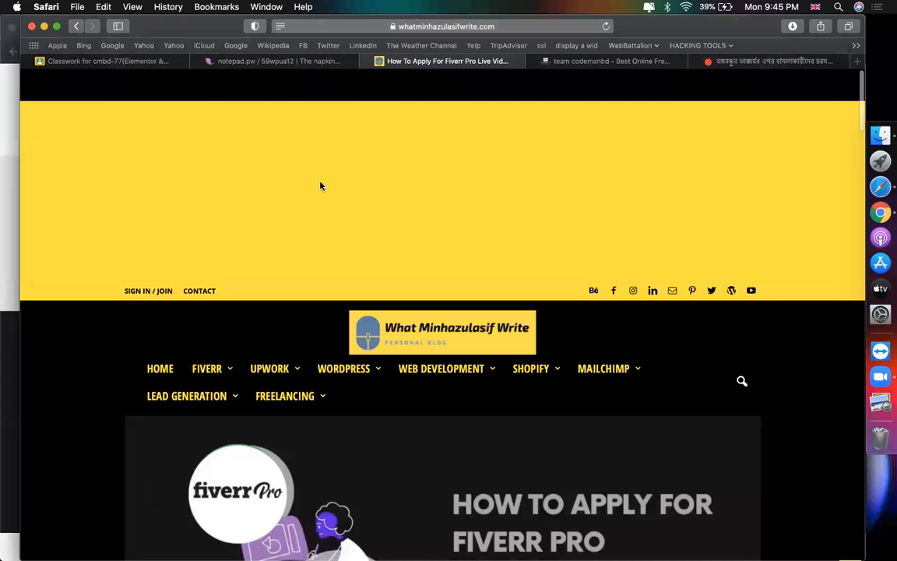
scroll(456, 338, down, 10)
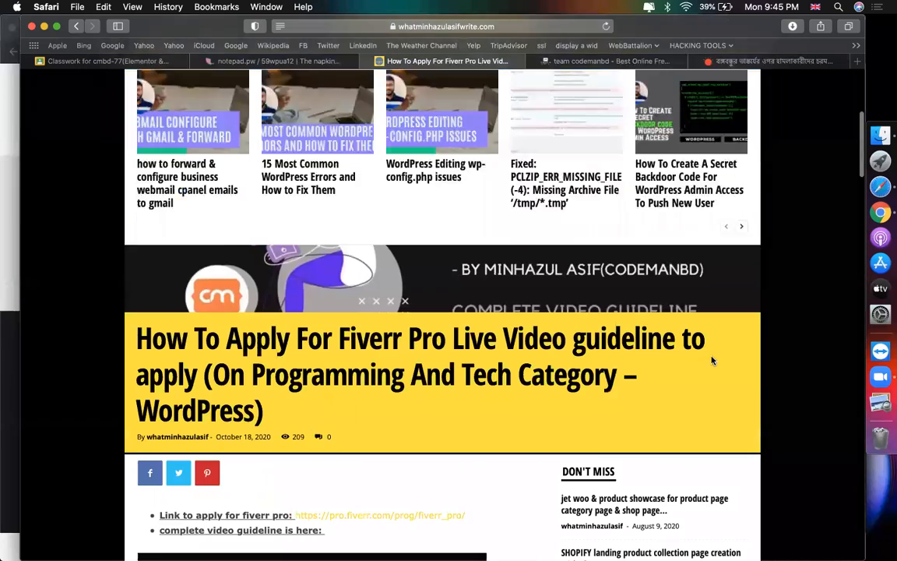
scroll(712, 246, down, 20)
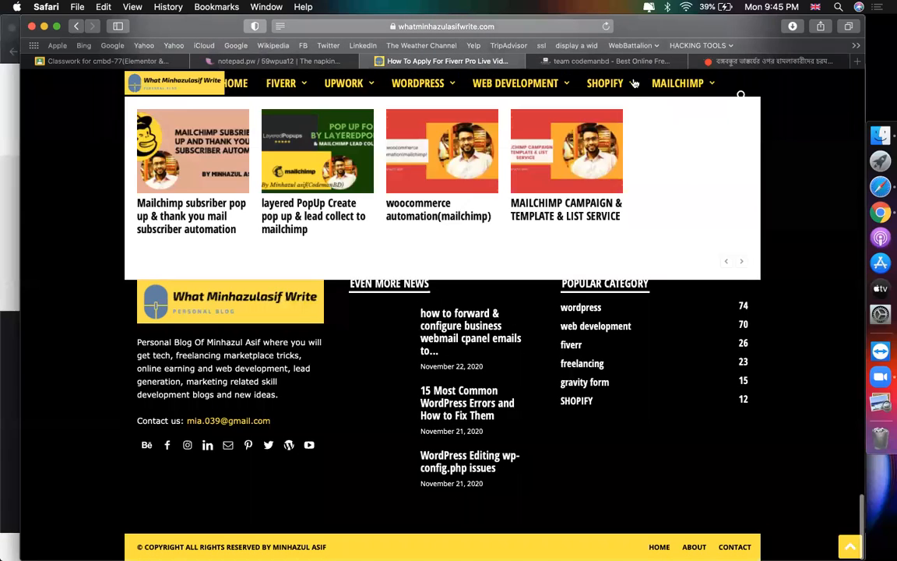
click(613, 61)
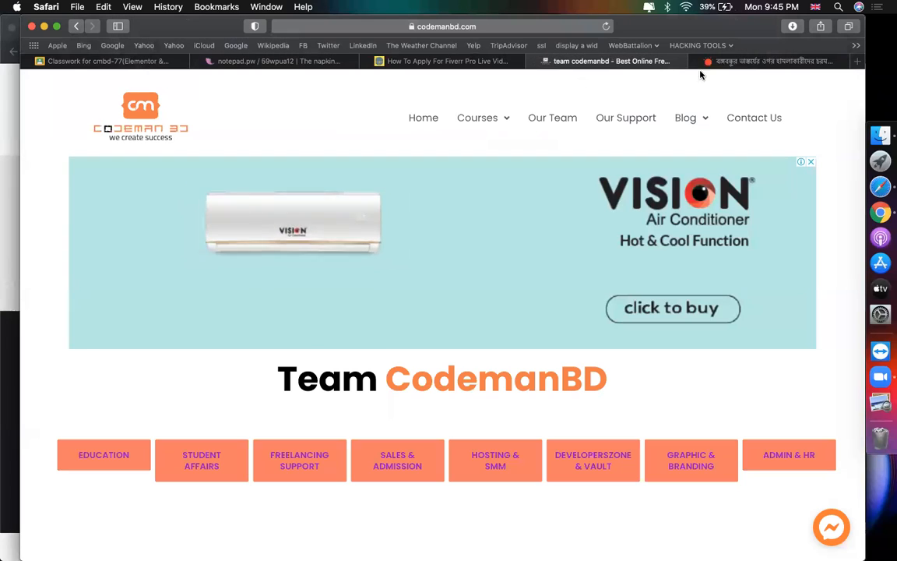
Step: Open codemanbd.com/cpanel in a new tab, fixing the address to reach the login page
click(858, 62)
text(COdemanbd.com/CPANEL)
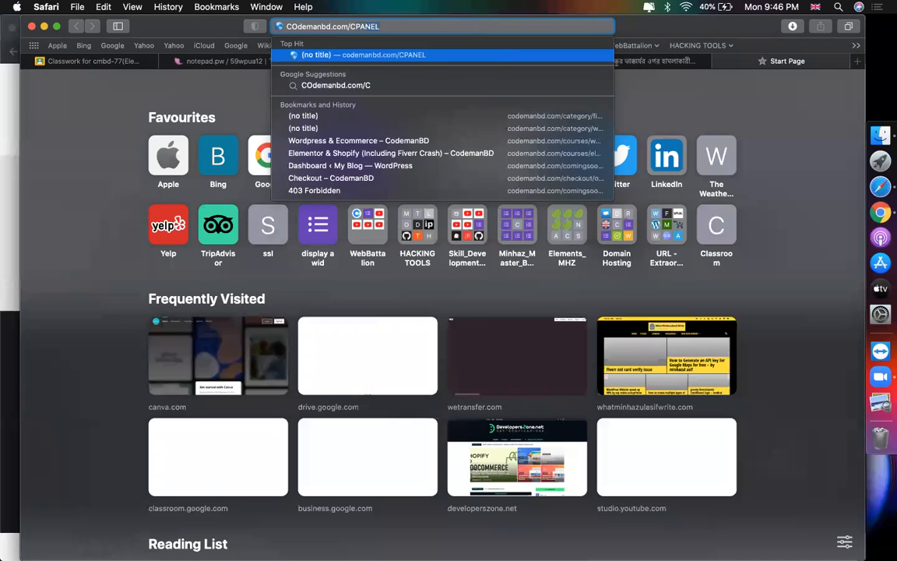
key(Return)
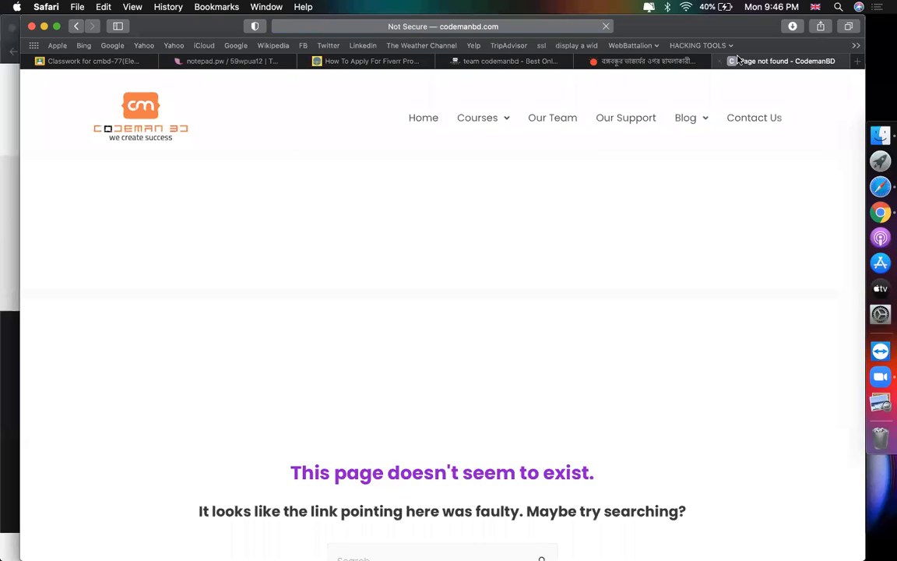
click(525, 31)
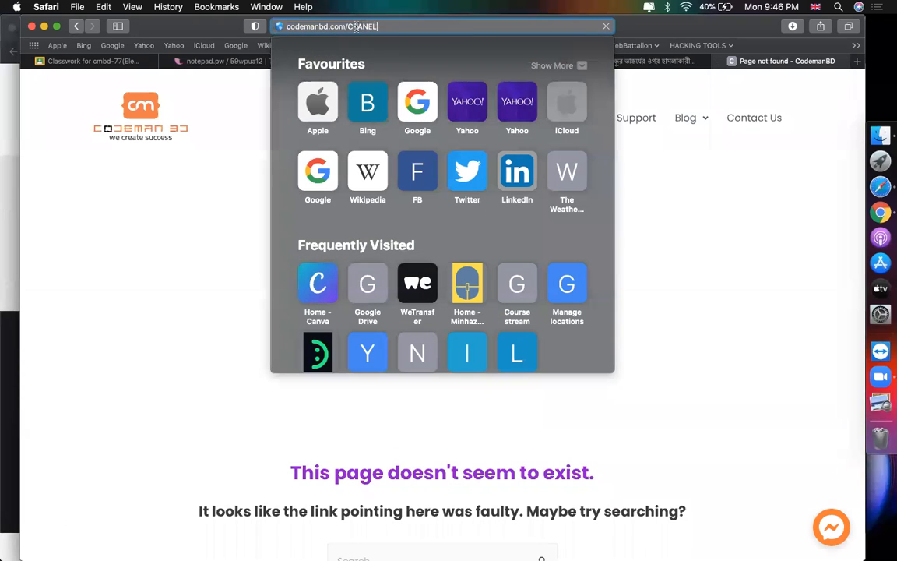
key(BackSpace)
key(BackSpace)
key(BackSpace)
key(BackSpace)
key(BackSpace)
key(BackSpace)
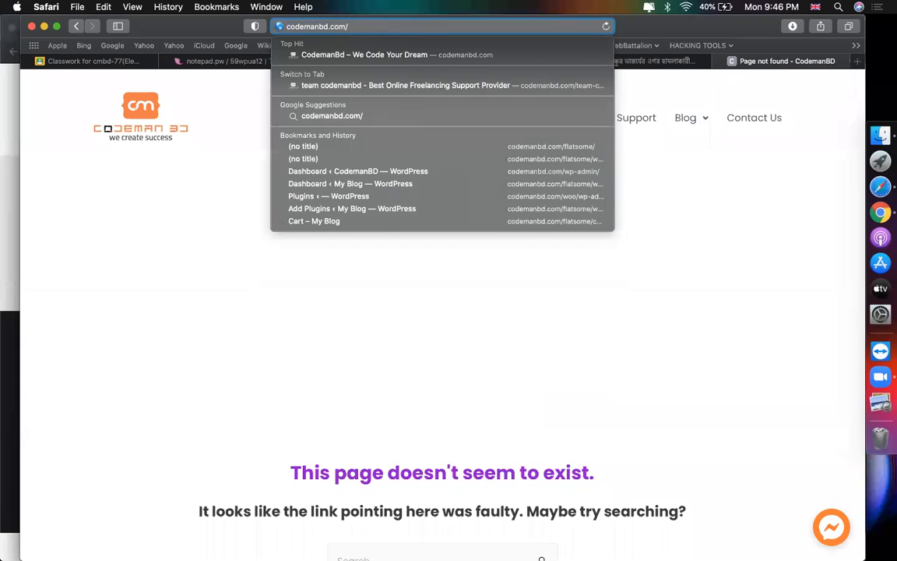
text(cpanel)
key(Return)
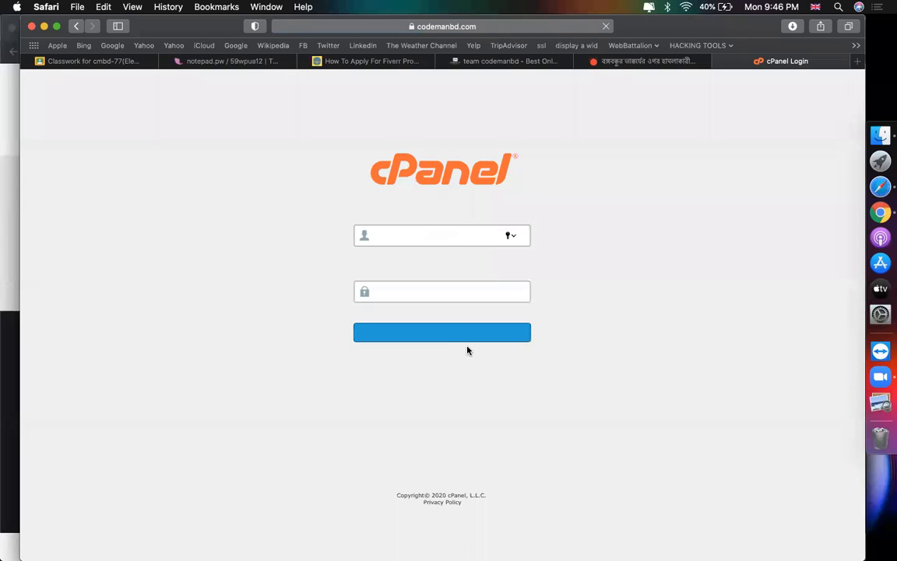
Step: Log in to cPanel using the saved autofill username and password
click(410, 238)
text(c)
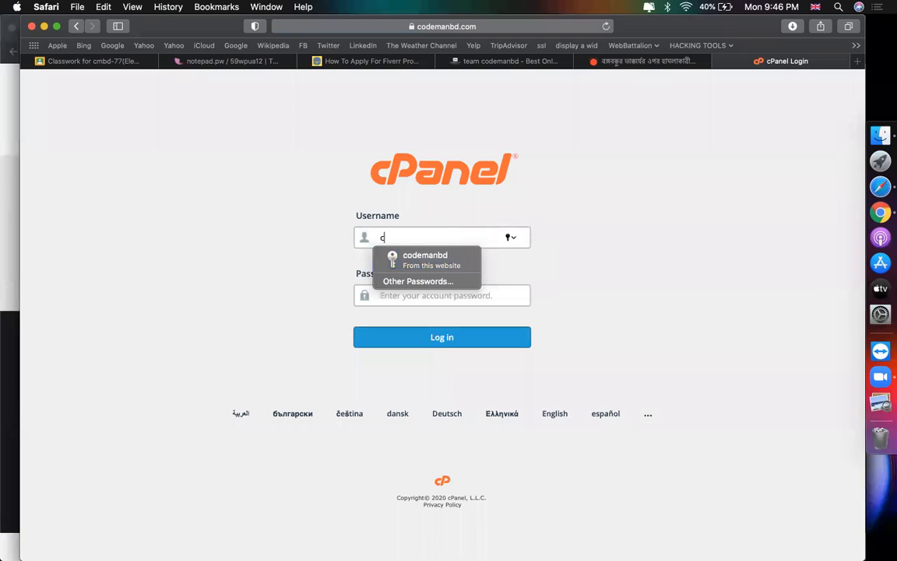
click(424, 259)
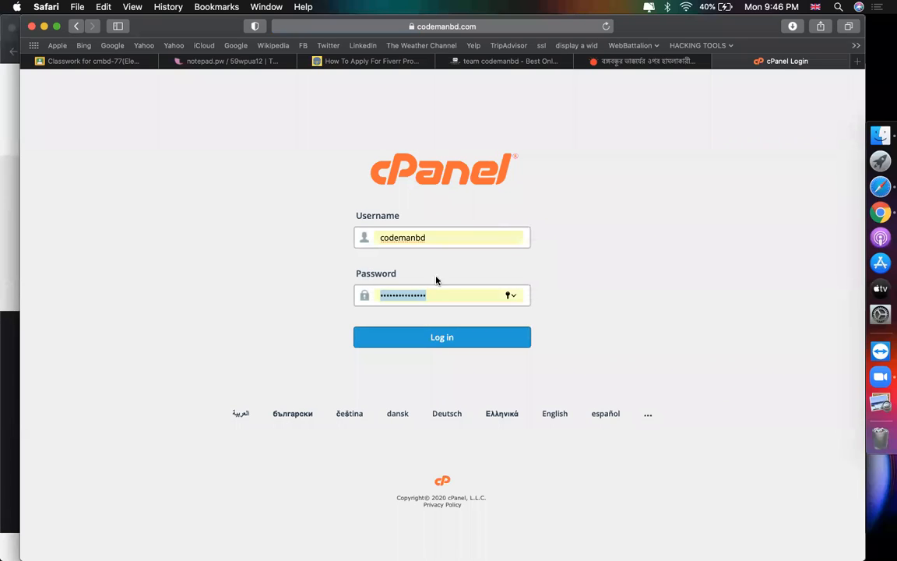
click(442, 337)
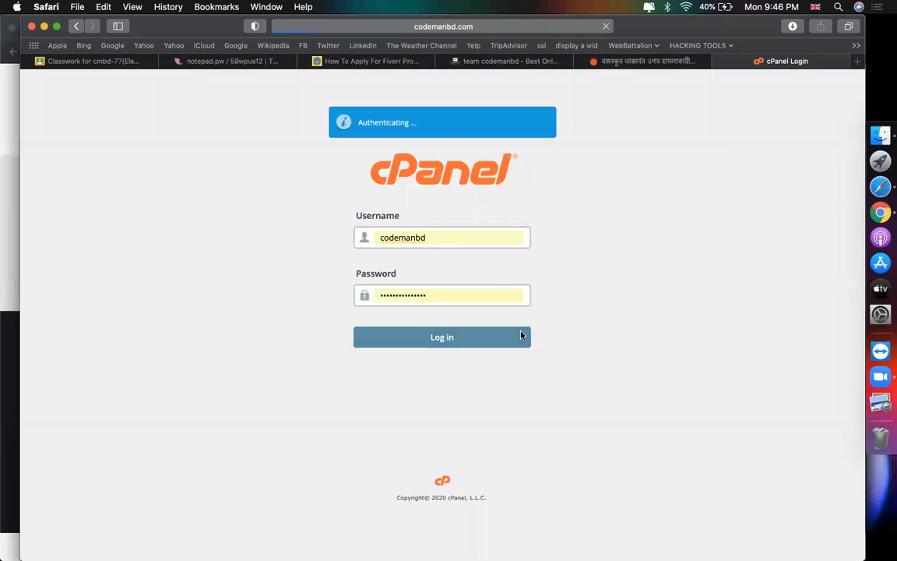
click(857, 62)
Step: Open the '00. Ethical Hacking(PART-00)' wp-config spreadsheet, then return to the cPanel dashboard
text(e)
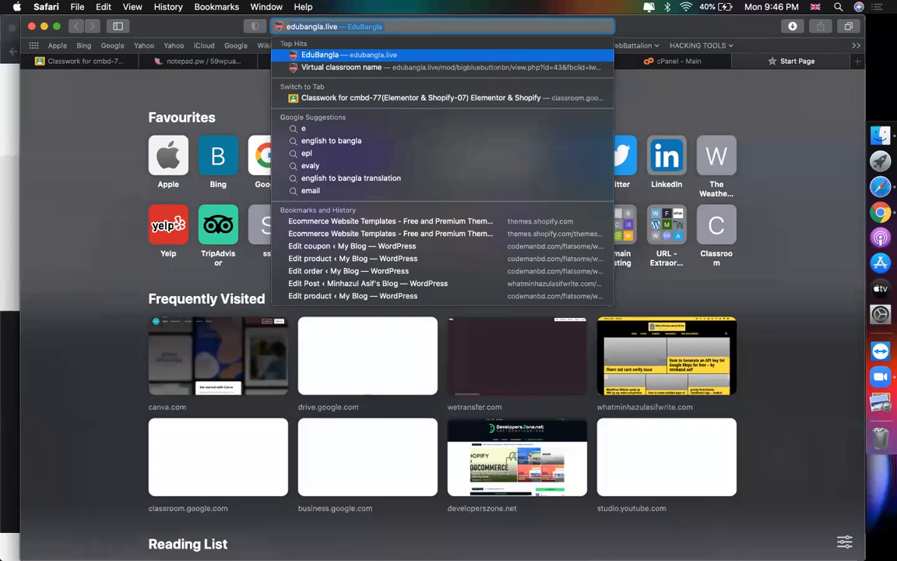
text(th)
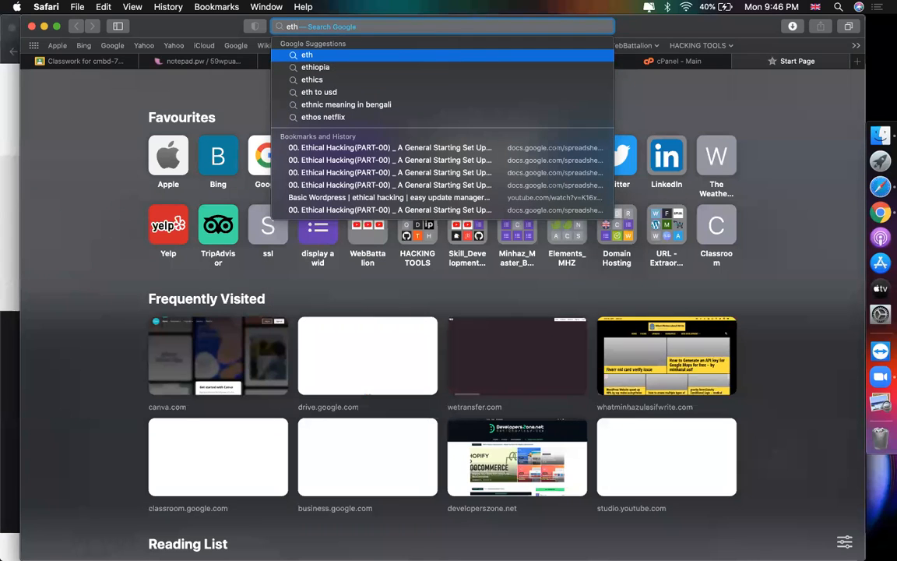
click(451, 148)
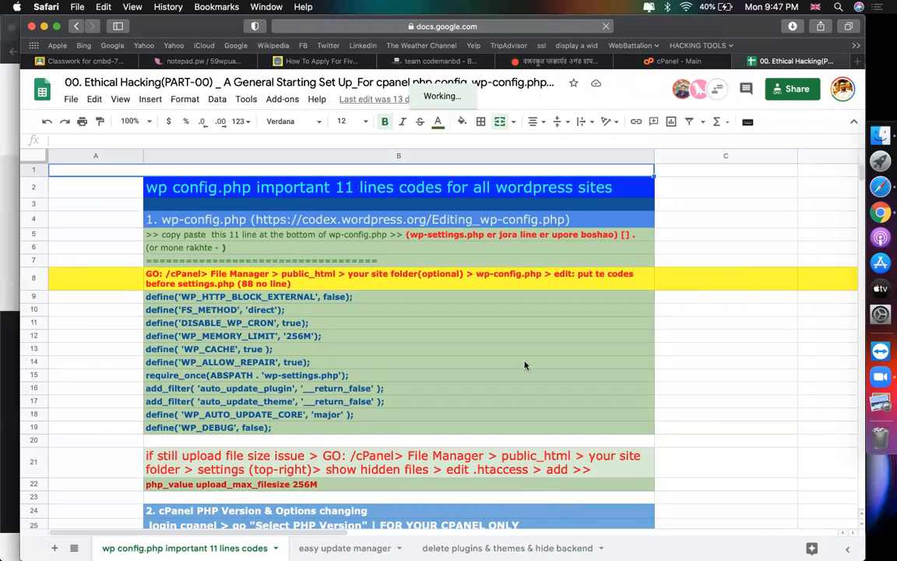
click(687, 331)
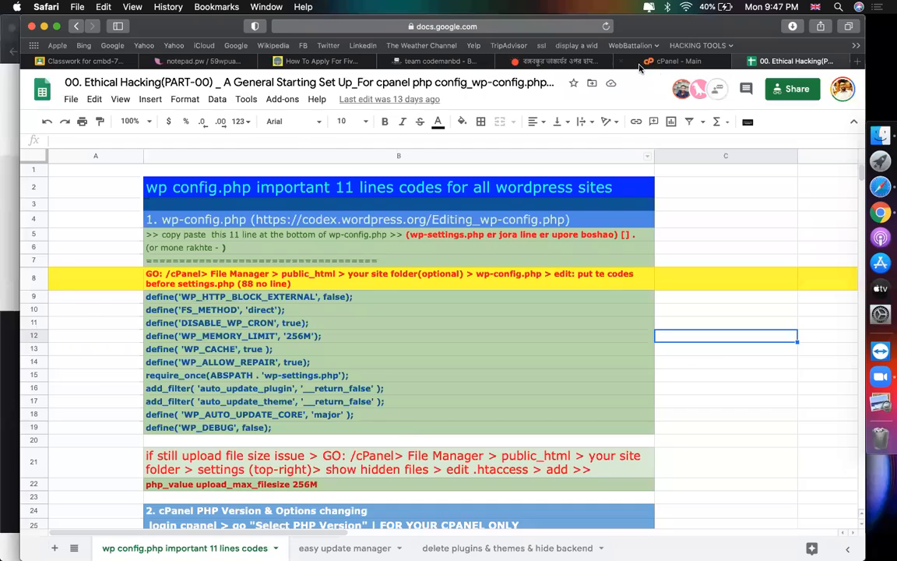
click(646, 64)
scroll(180, 366, down, 20)
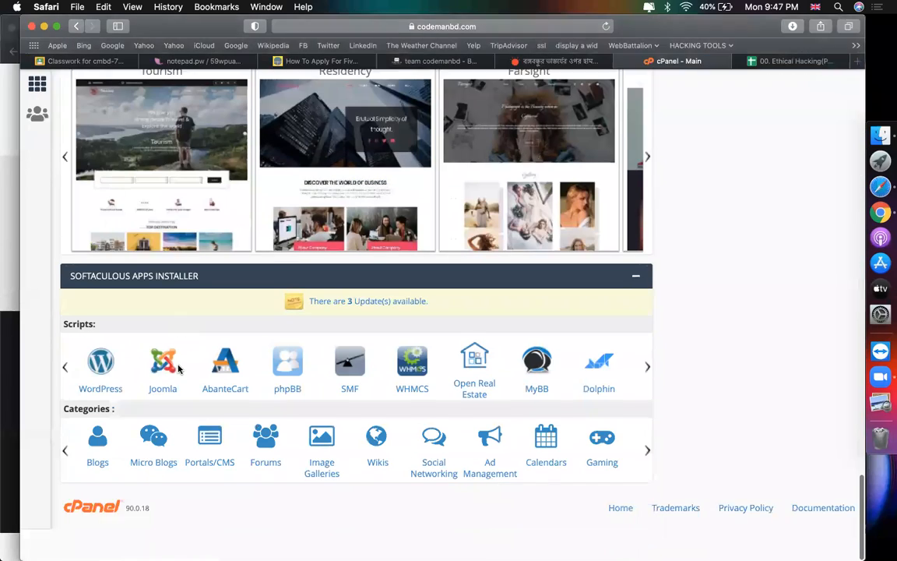
Step: Run the Softaculous WordPress installer into folder 77 and open its Administrative URL in another tab
click(91, 401)
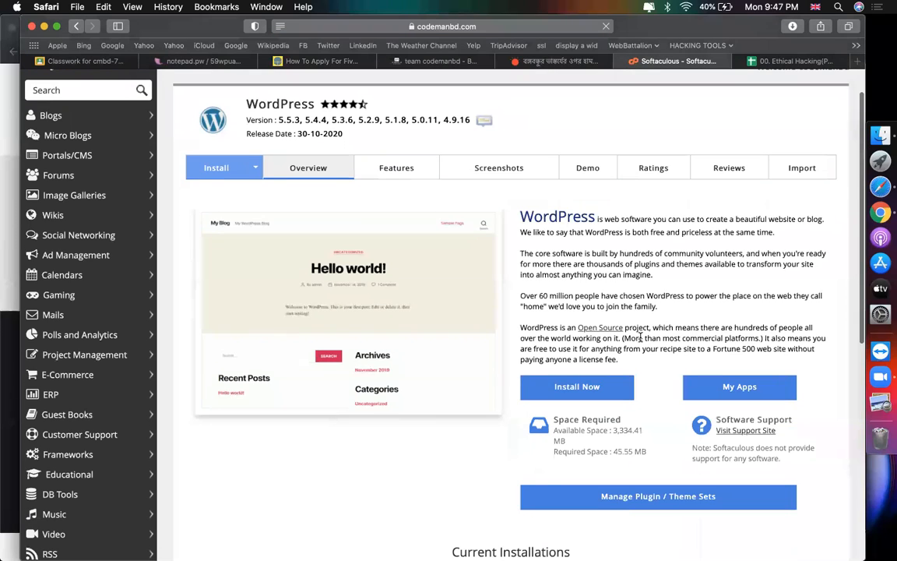
click(566, 387)
click(803, 294)
text(8)
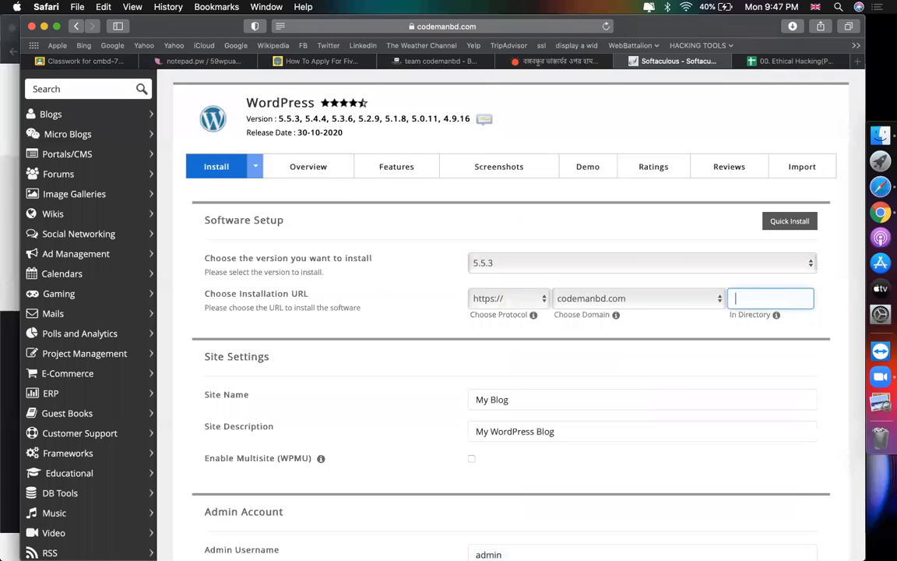
scroll(417, 303, down, 15)
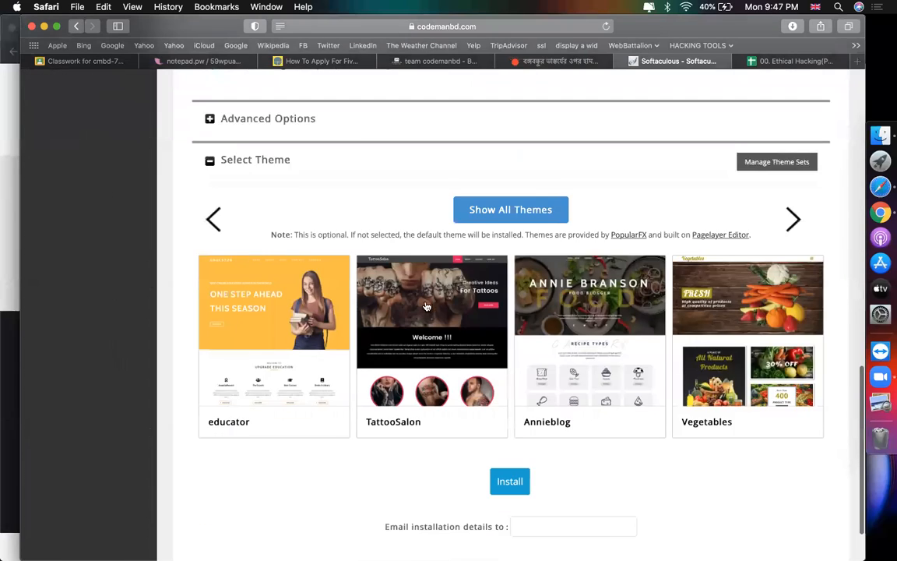
click(509, 407)
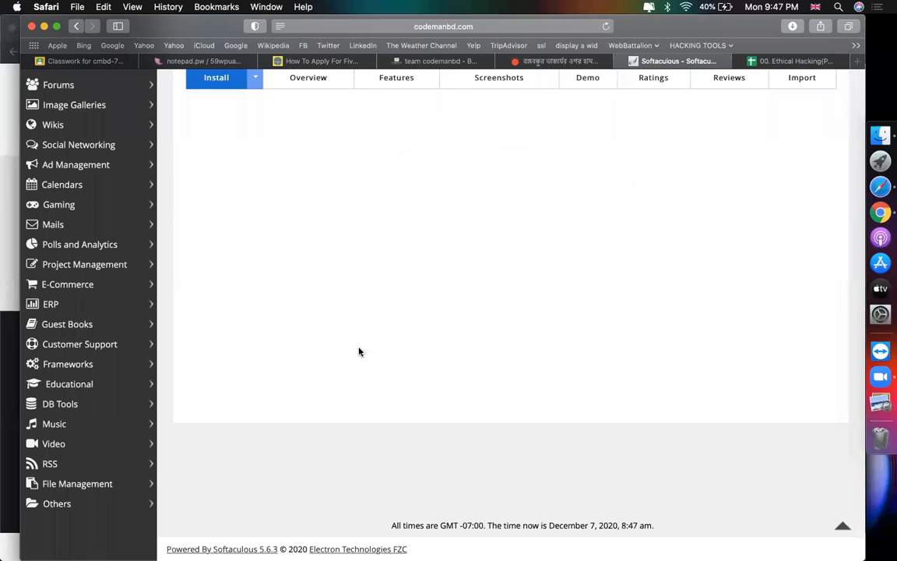
click(380, 178)
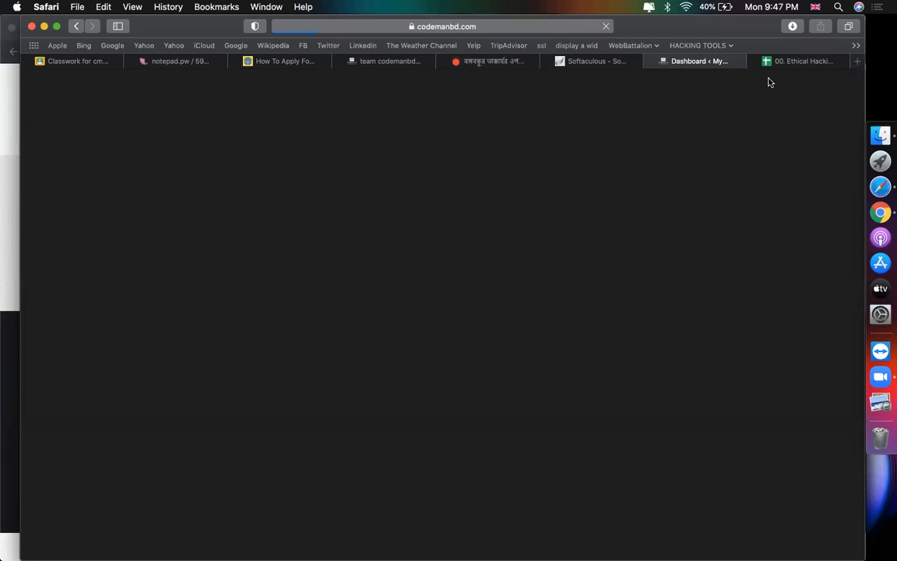
click(599, 63)
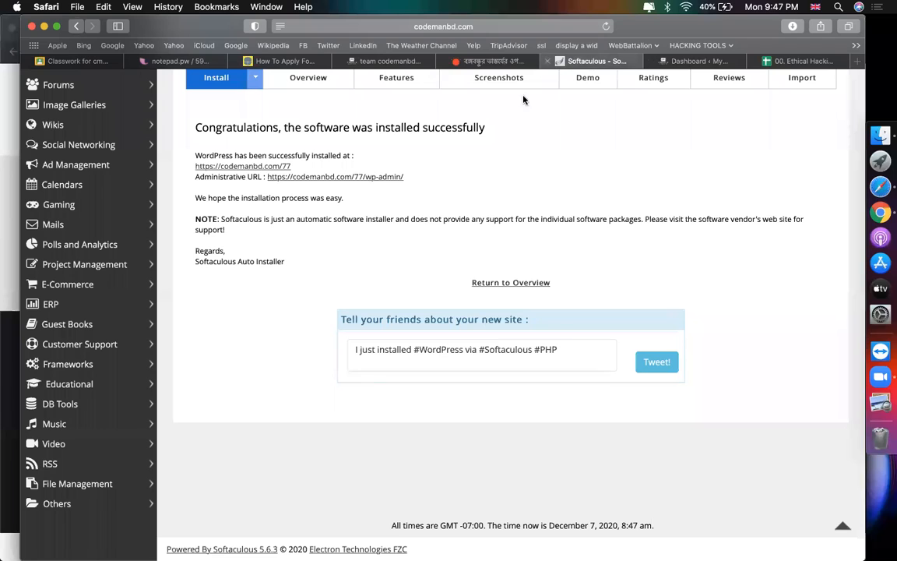
scroll(524, 100, up, 5)
Step: Find 'sele' in cPanel, open Select PHP Version, then switch to the WordPress dashboard
click(636, 87)
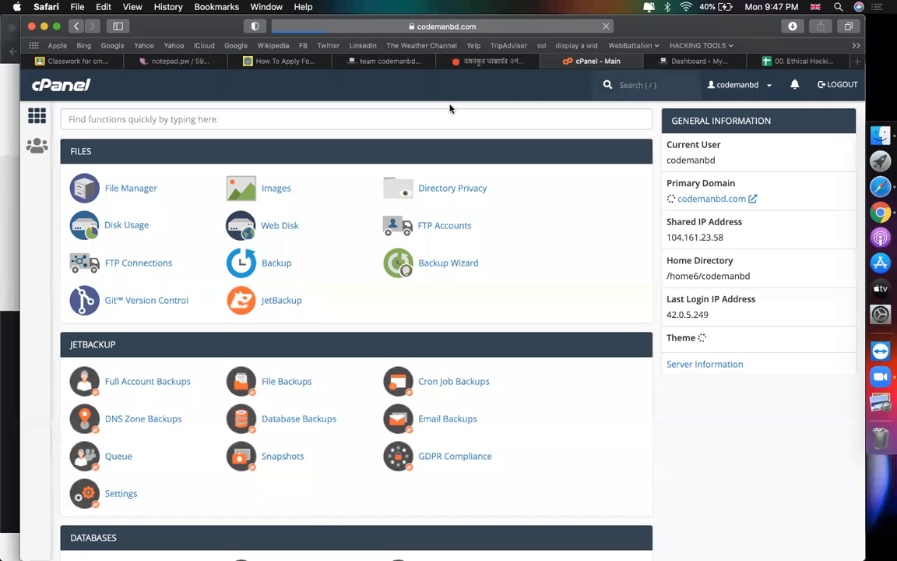
click(366, 118)
text(select)
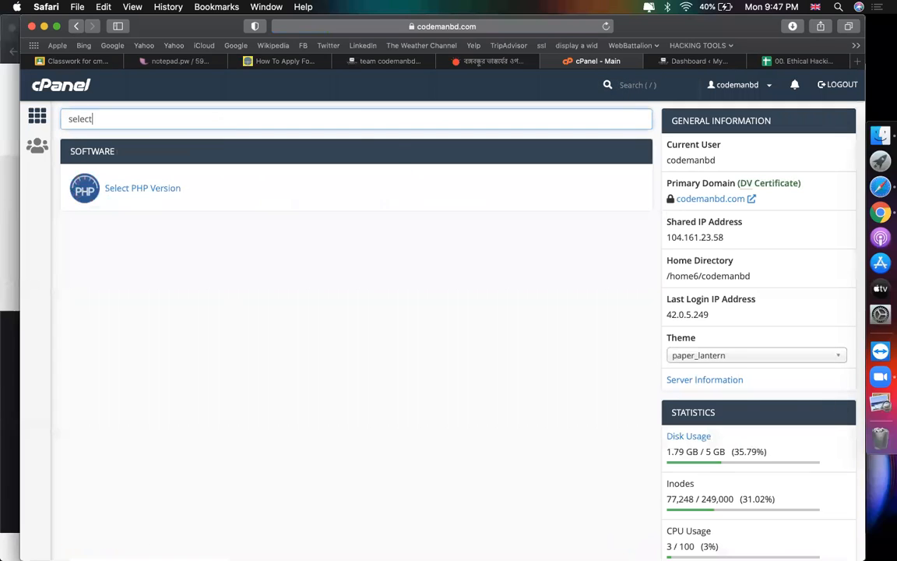
click(178, 188)
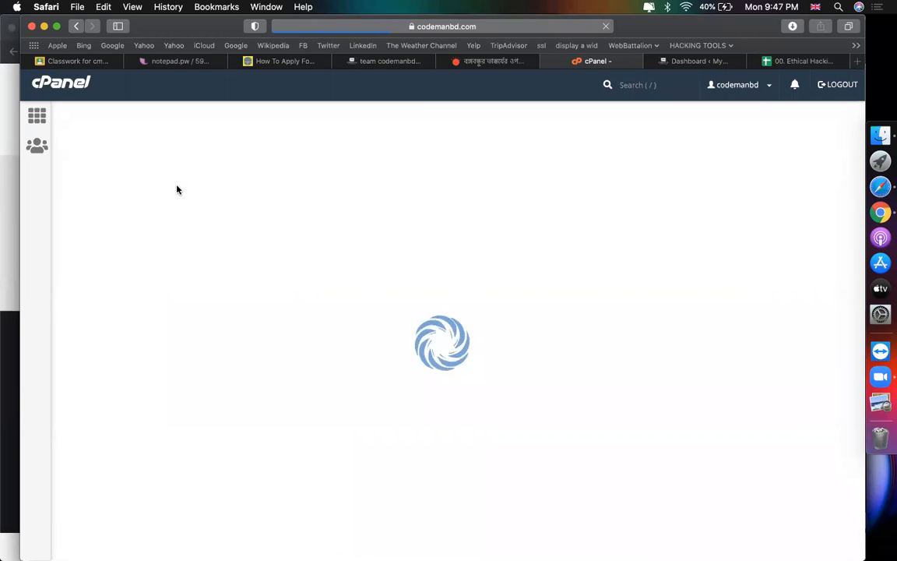
click(690, 61)
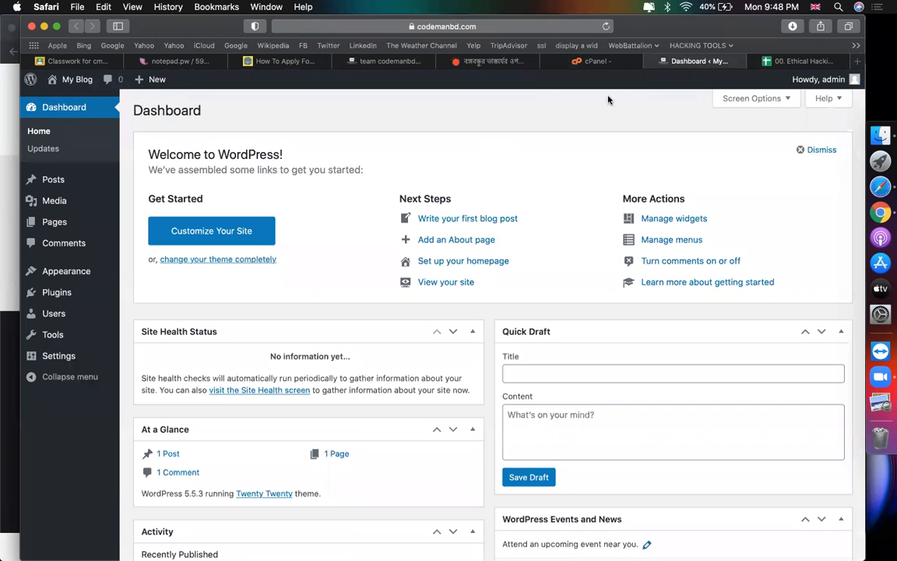
Step: Select the eleven wp-config code lines in B9:B19 of the setup-notes spreadsheet
click(597, 63)
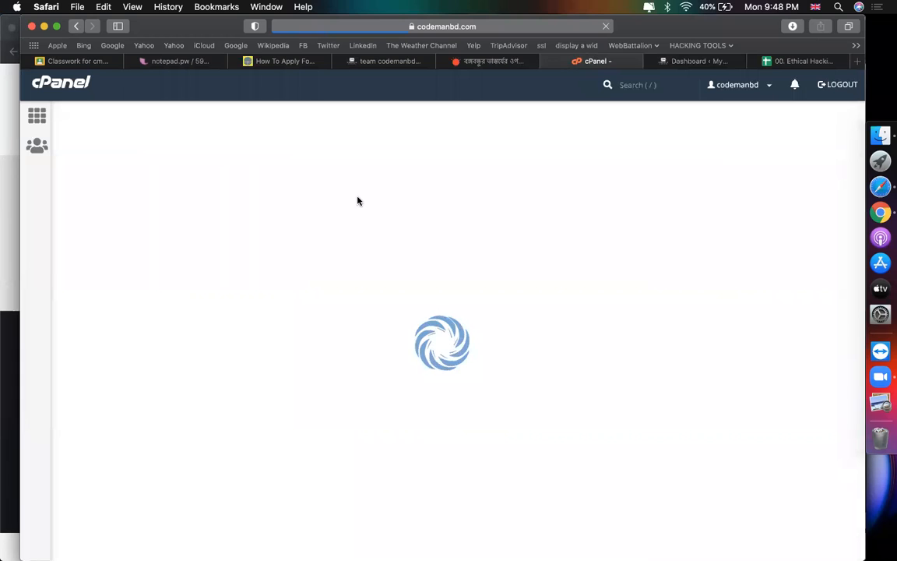
click(808, 62)
drag(167, 298, 189, 429)
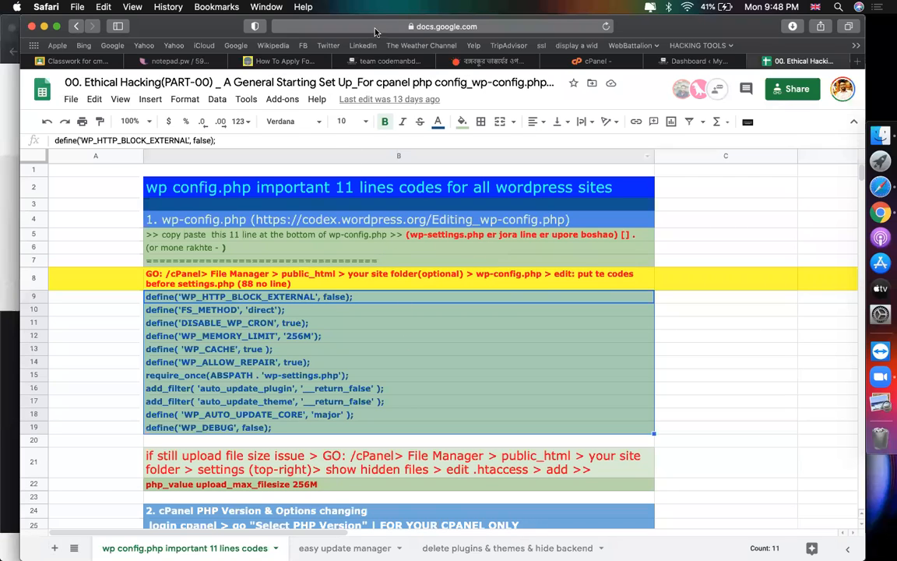
Step: Confirm PHP 7.3 is current in the PHP Selector, leave it unchanged, and return to cPanel home
click(683, 62)
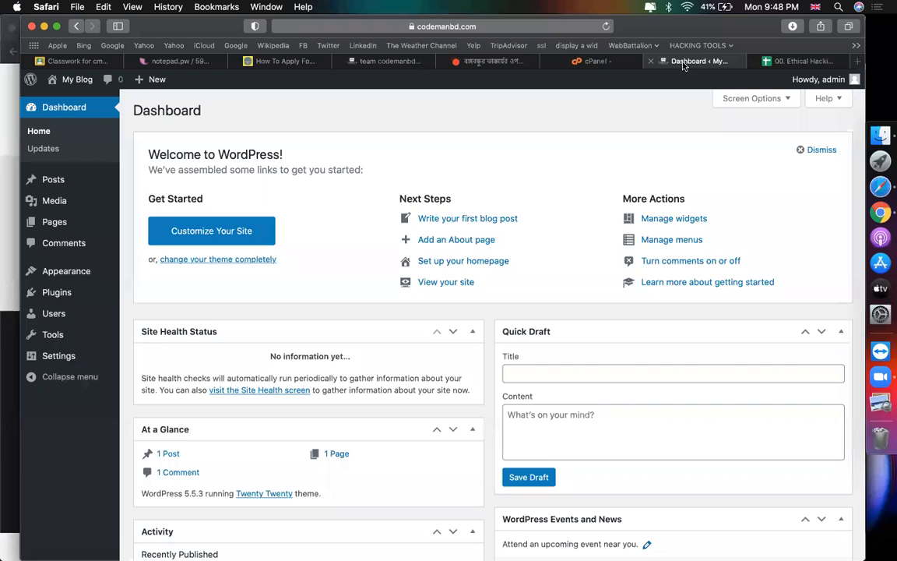
click(598, 66)
scroll(477, 217, down, 3)
scroll(477, 218, up, 3)
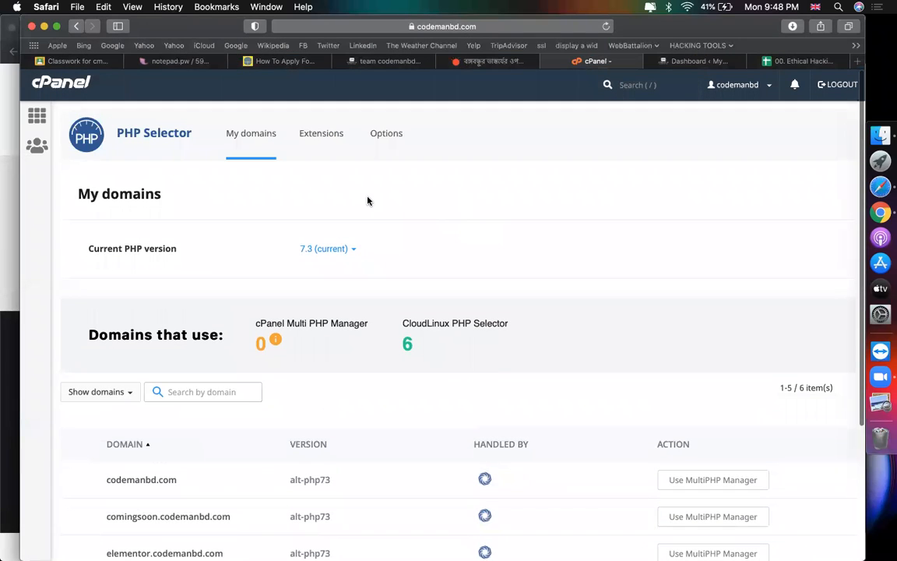
click(320, 257)
scroll(320, 360, down, 5)
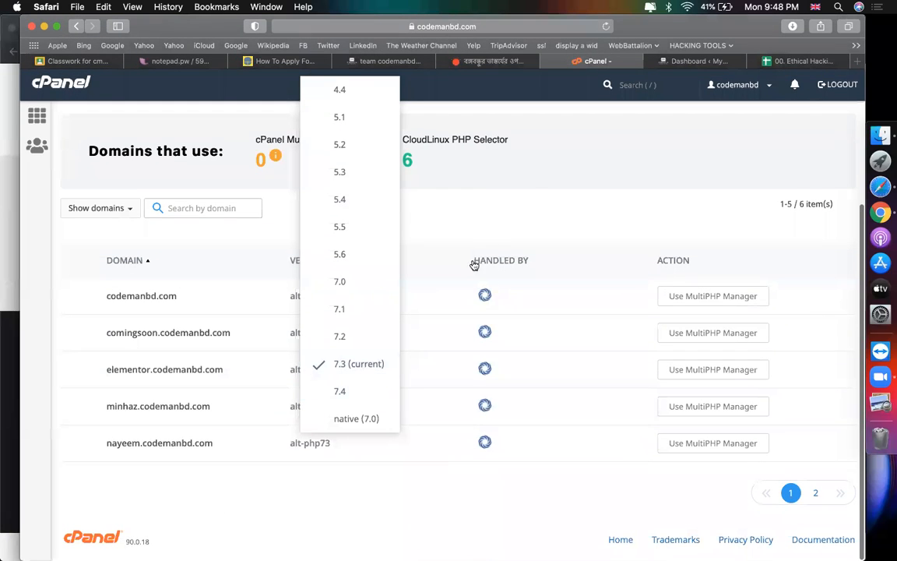
click(503, 211)
scroll(503, 212, up, 3)
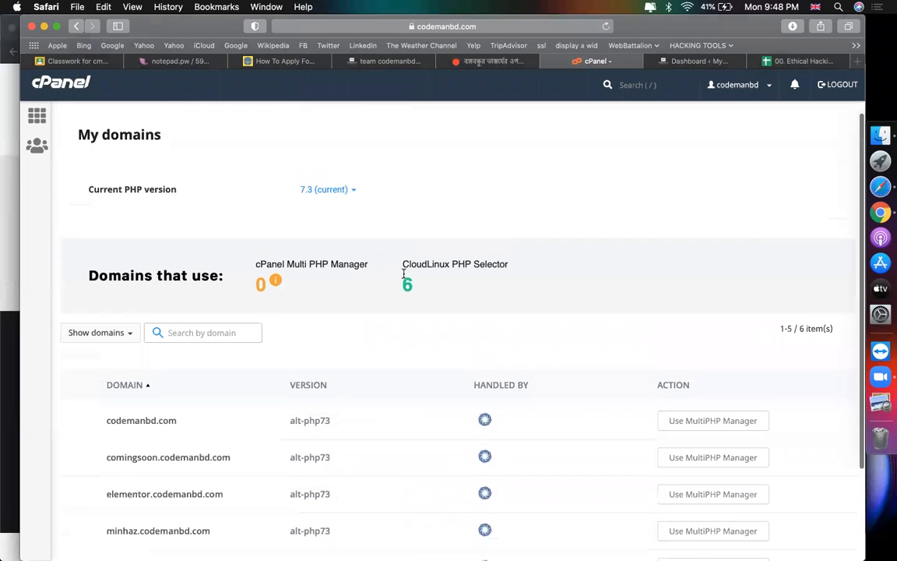
scroll(551, 267, up, 2)
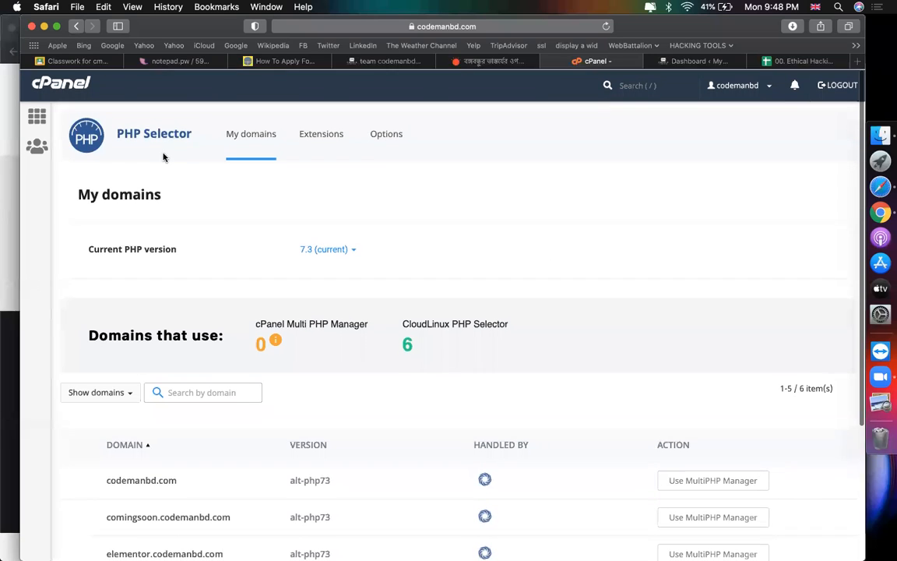
click(73, 88)
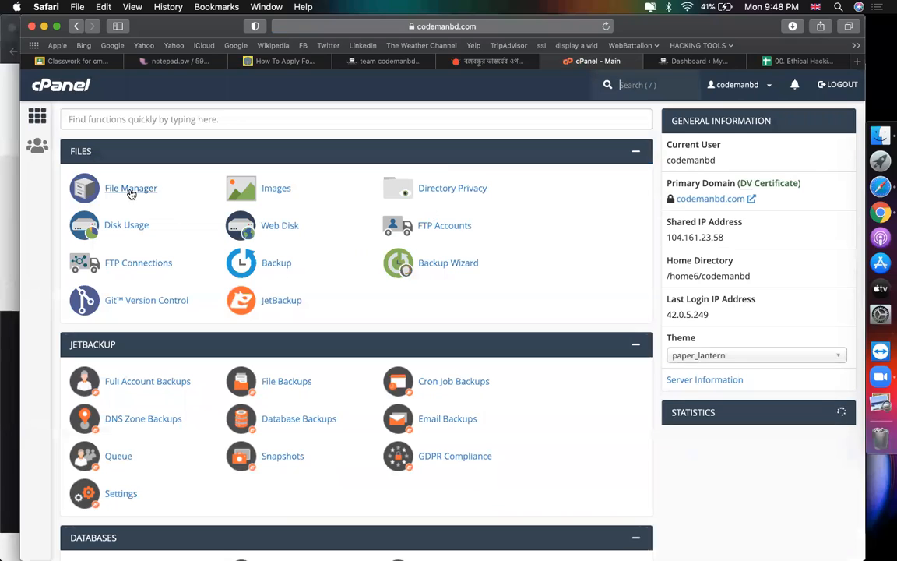
Step: Open File Manager in a new tab and copy spreadsheet cells B9:B19 with the wp-config lines
click(131, 191)
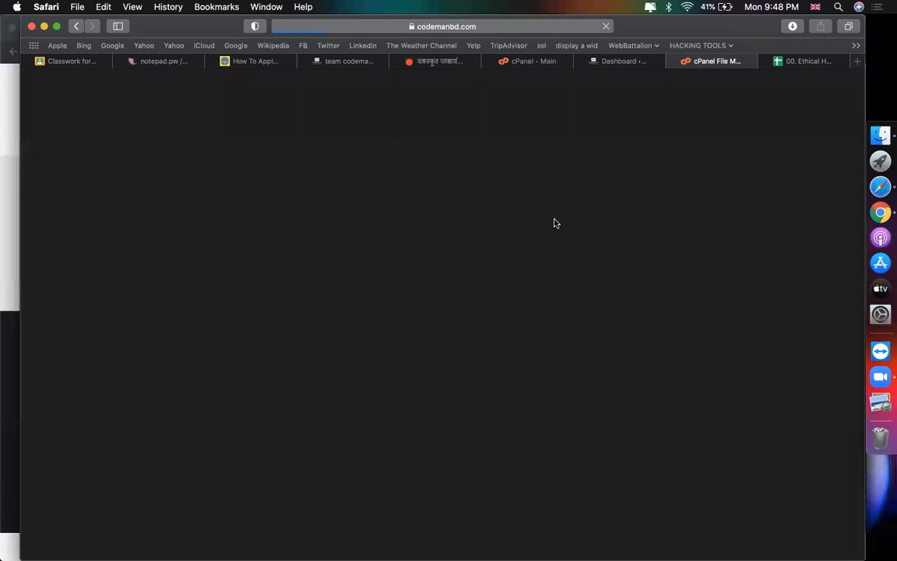
click(808, 67)
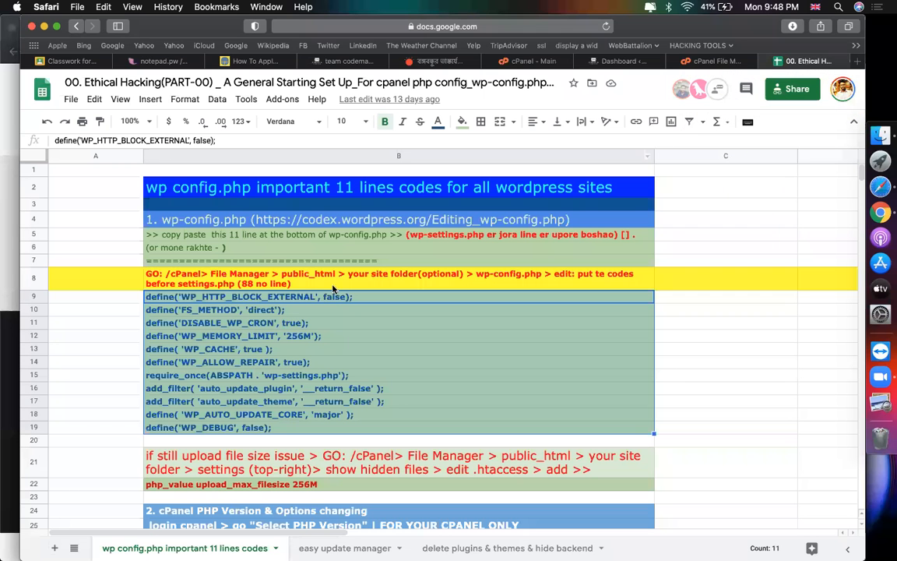
click(294, 343)
drag(233, 297, 264, 430)
key(ctrl+c)
click(707, 406)
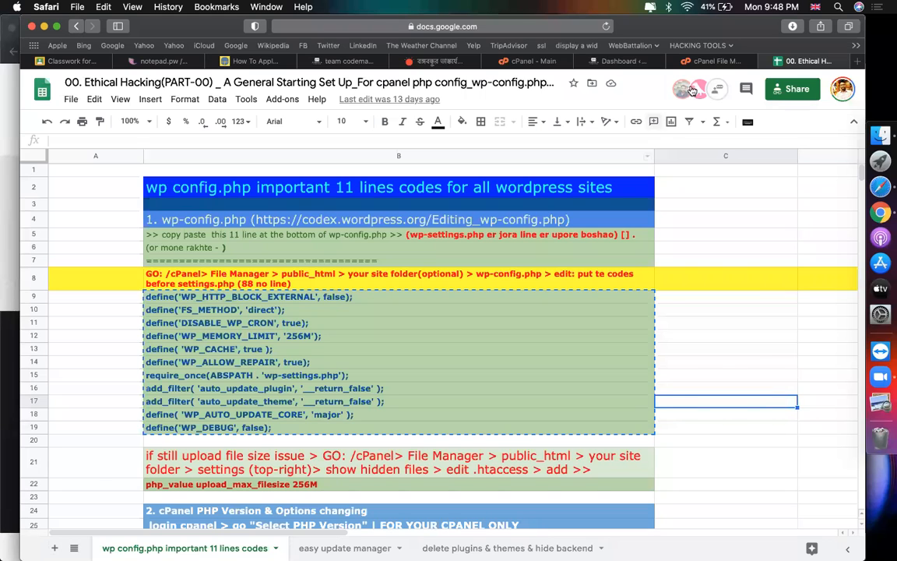
click(713, 61)
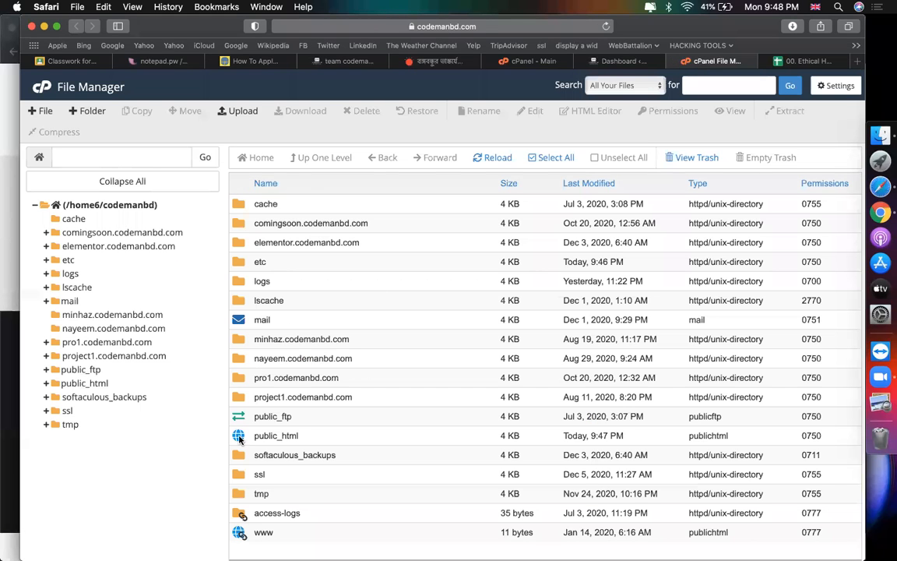
Step: Open public_html/77/wp-config.php in the cPanel code editor
double_click(240, 437)
double_click(245, 205)
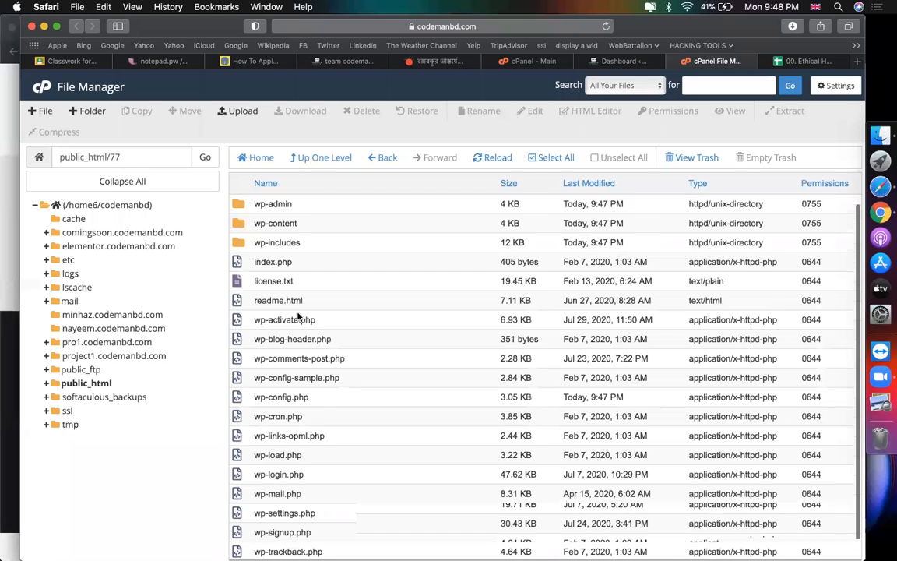
scroll(298, 316, down, 1)
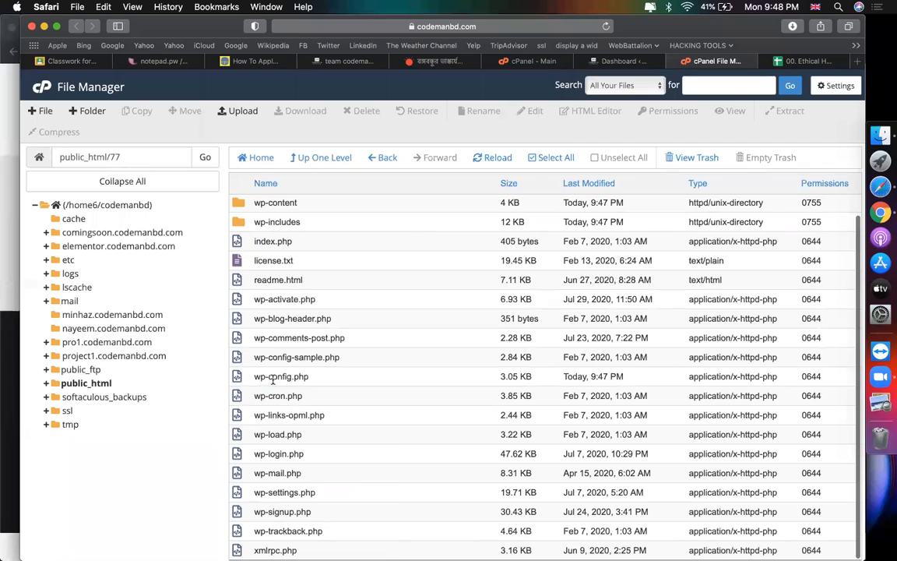
right_click(273, 379)
click(322, 425)
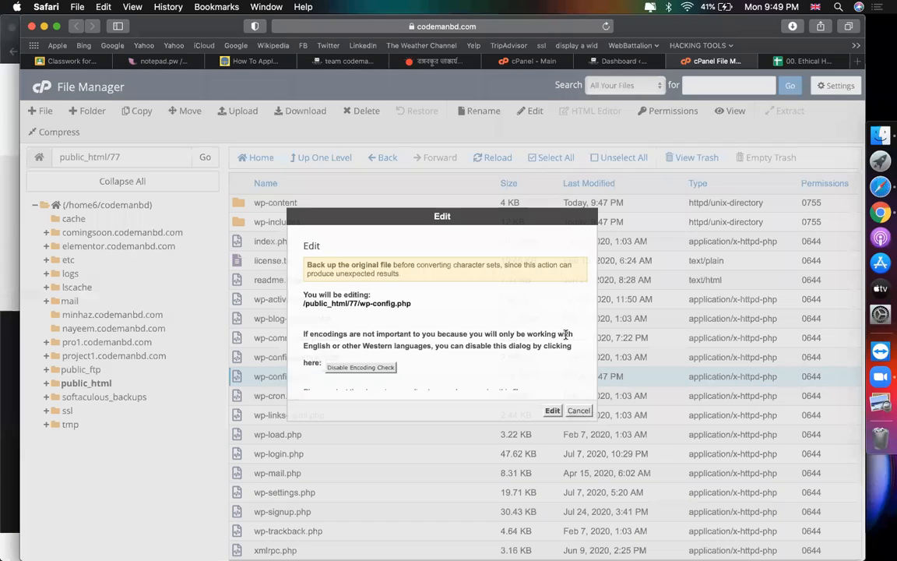
click(552, 410)
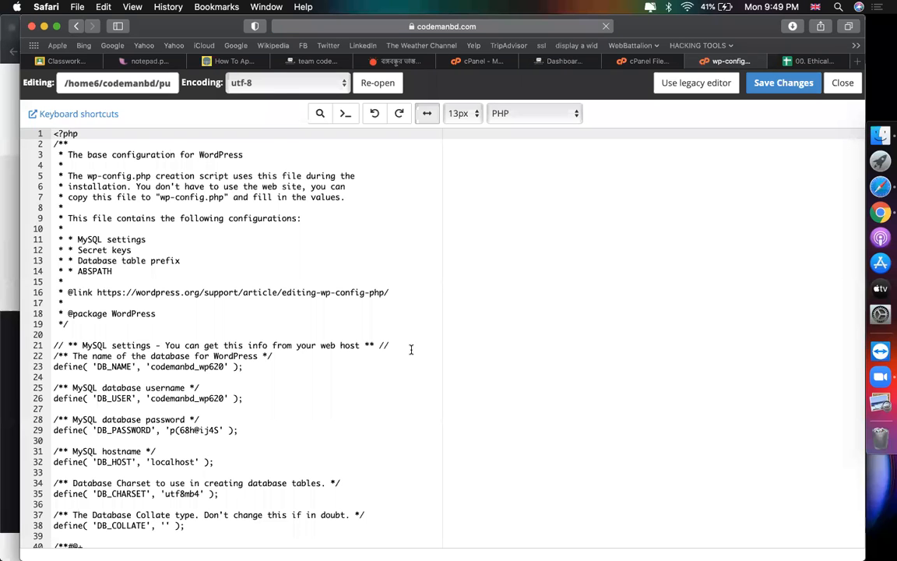
Step: Paste the eleven config lines at line 88 and save wp-config.php
scroll(192, 466, down, 15)
drag(254, 533, 55, 520)
drag(167, 532, 251, 532)
click(277, 533)
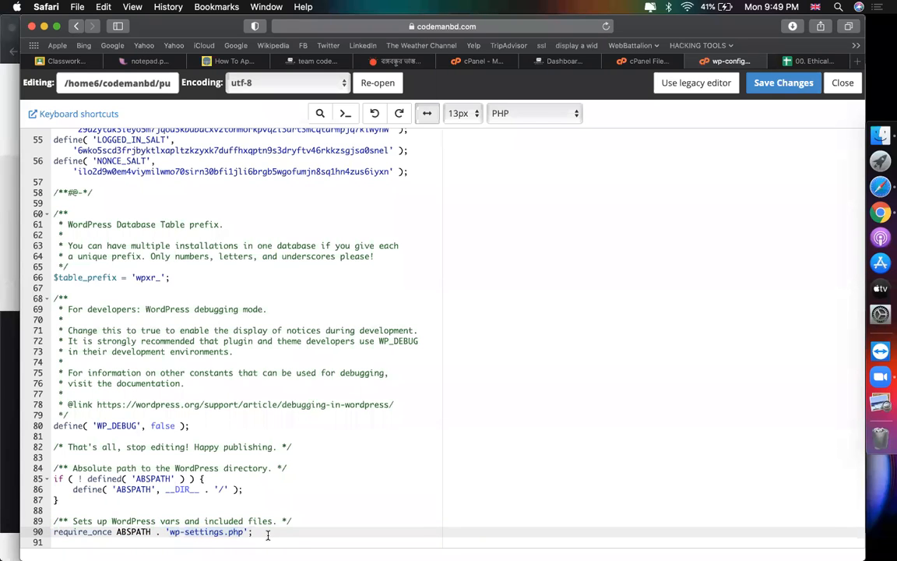
click(227, 510)
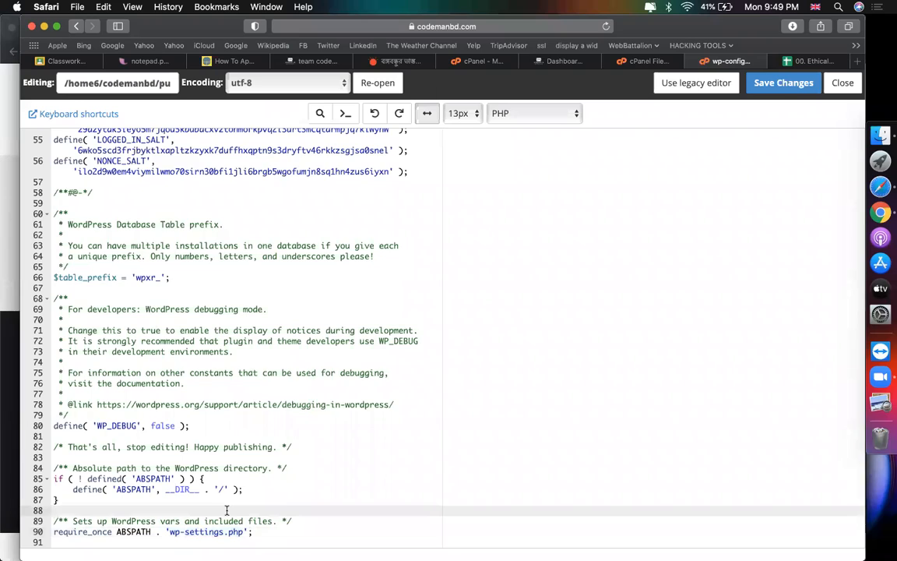
key(super+v)
click(767, 87)
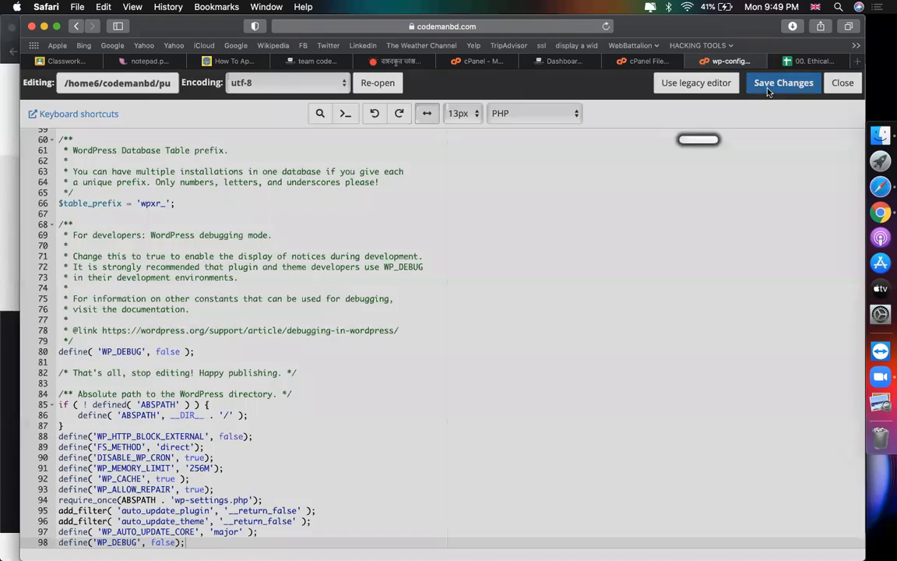
key(ctrl+Tab)
Step: Return to the WordPress admin dashboard and open Plugins > Add New
scroll(629, 357, down, 3)
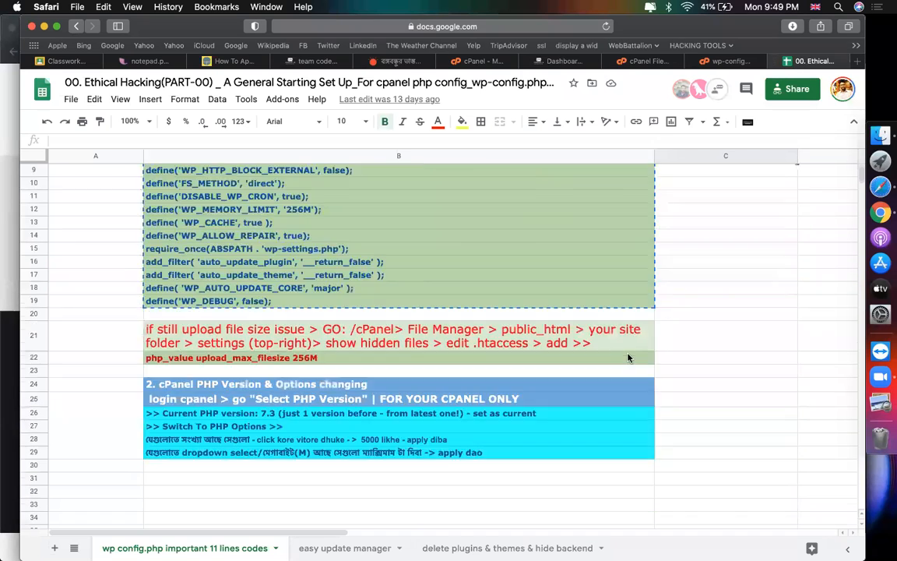
scroll(627, 356, down, 3)
right_click(627, 350)
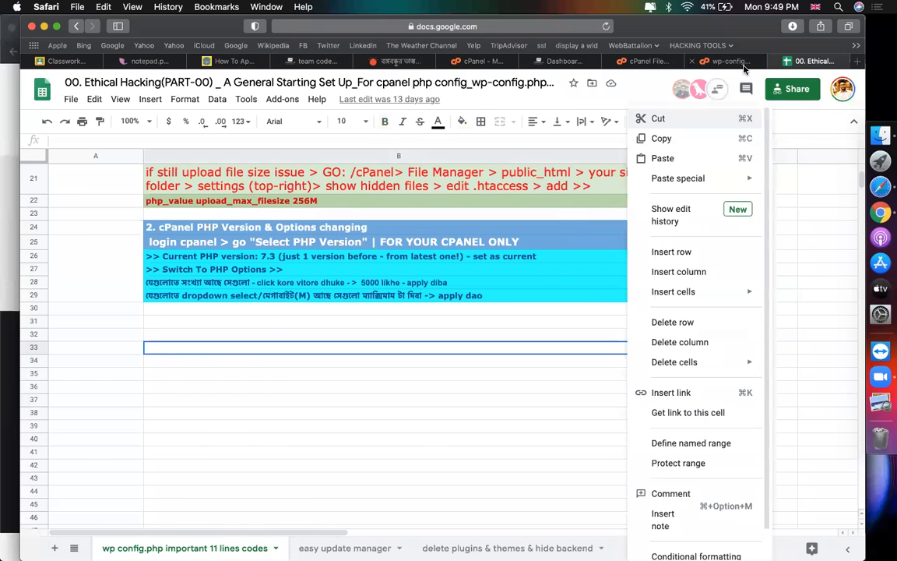
click(739, 63)
mouse_move(577, 71)
click(623, 64)
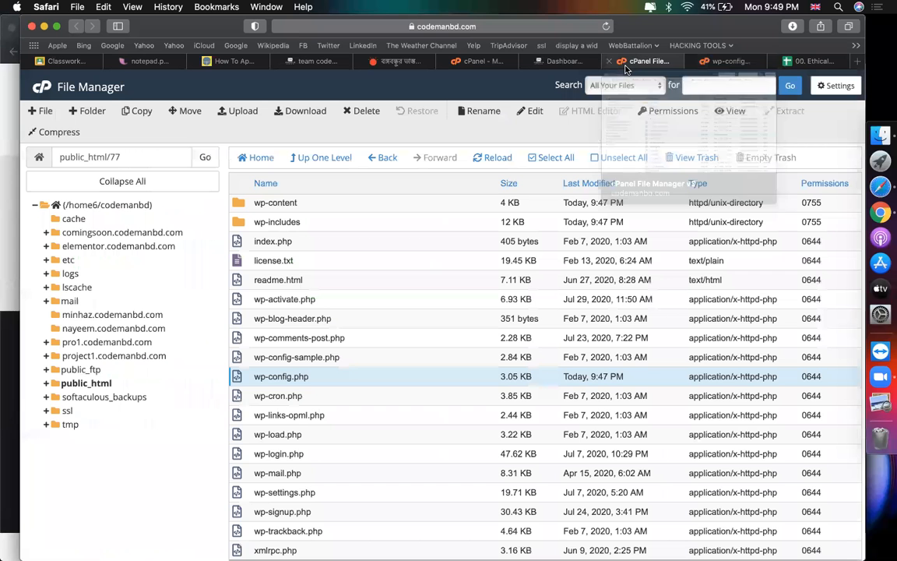
click(544, 64)
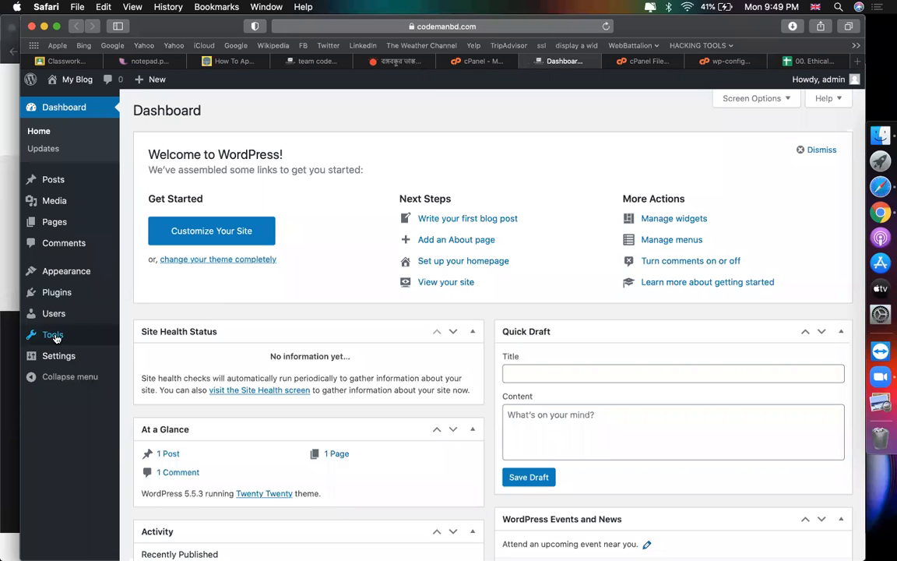
mouse_move(56, 292)
click(182, 313)
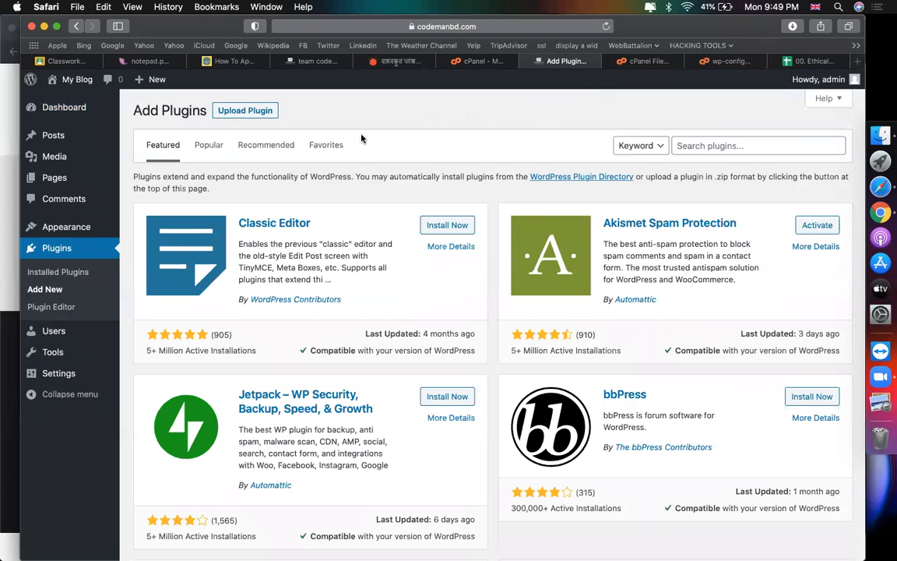
Step: Install and activate the Classic Editor plugin
click(439, 226)
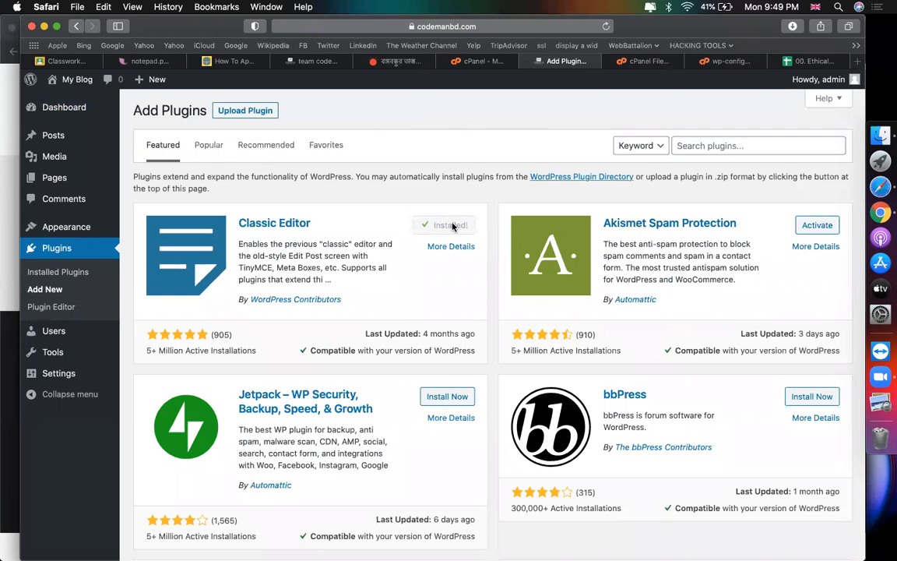
click(453, 225)
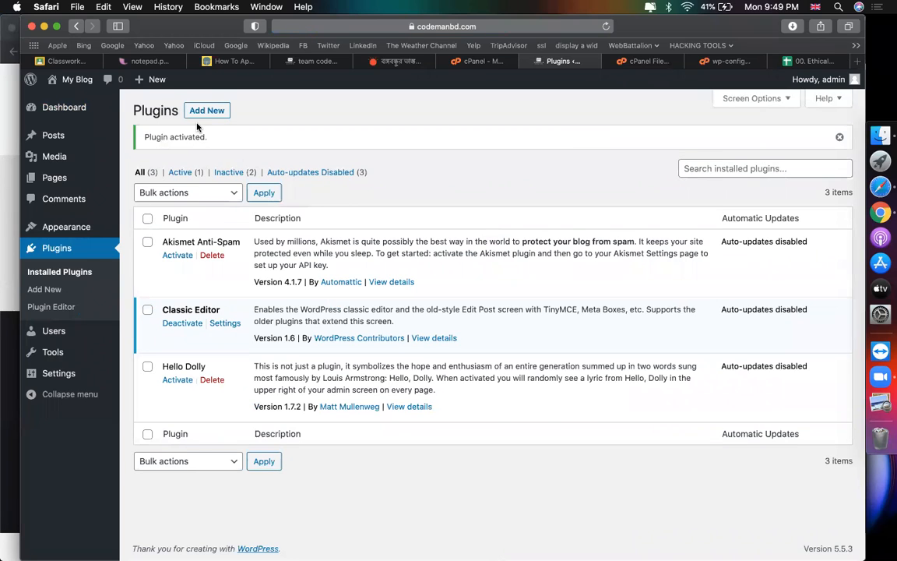
click(204, 112)
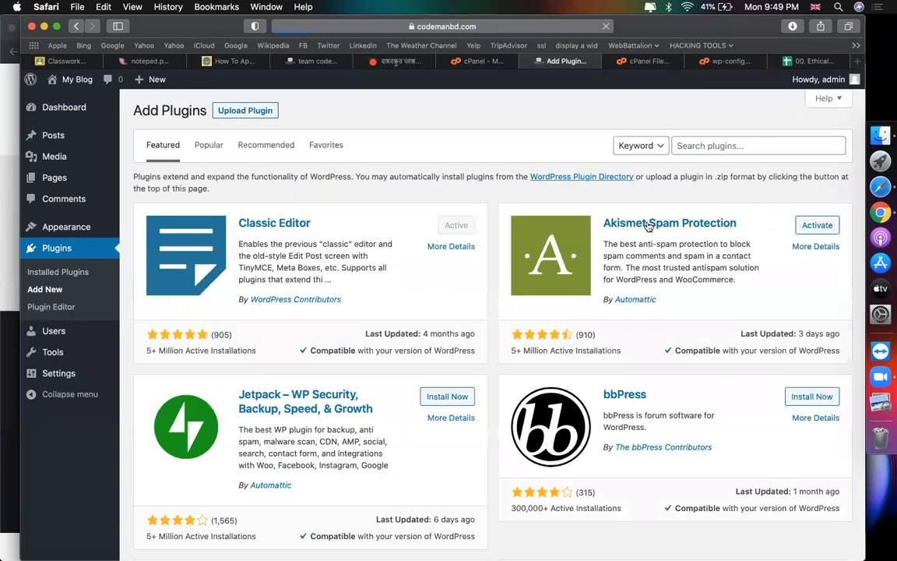
Step: Search plugins for 'easy updat', then install and activate Easy Updates Manager
click(709, 141)
text(easy update)
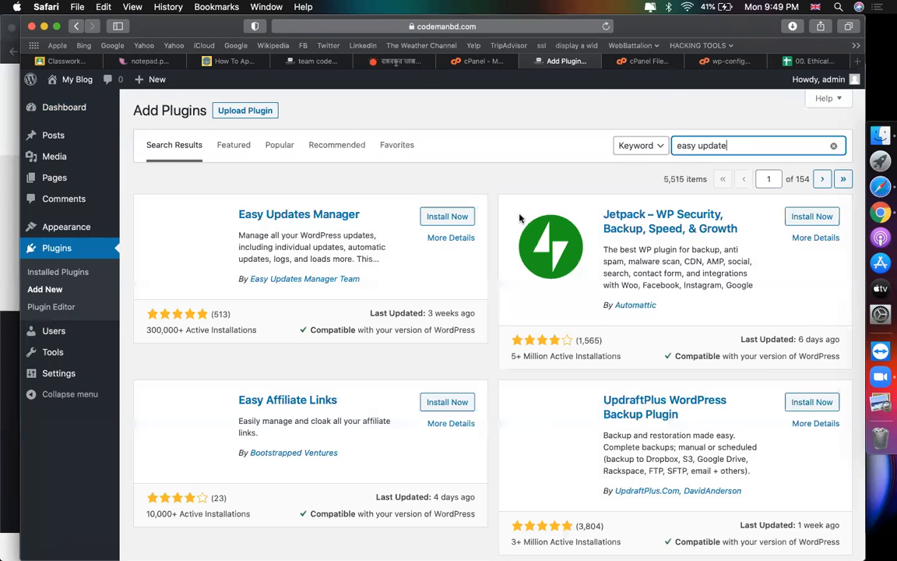
click(448, 224)
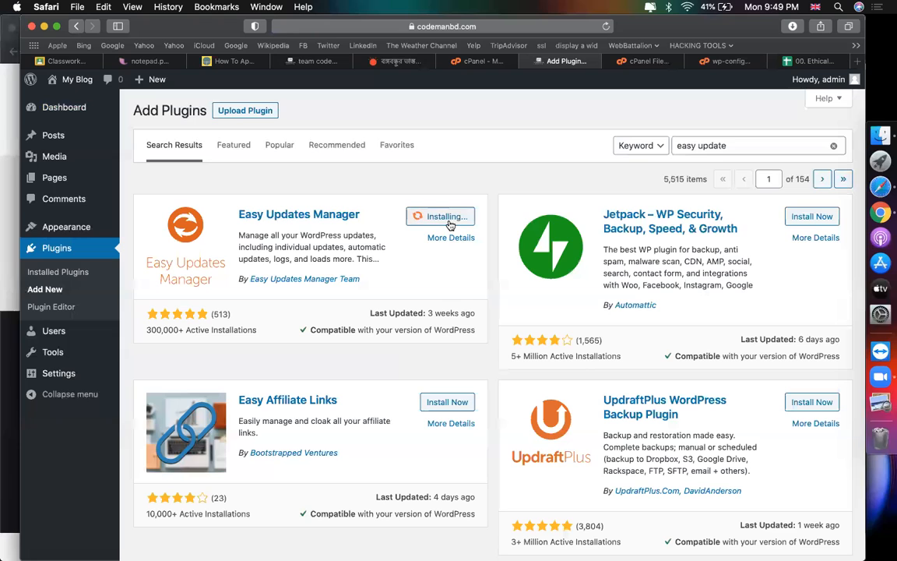
click(452, 220)
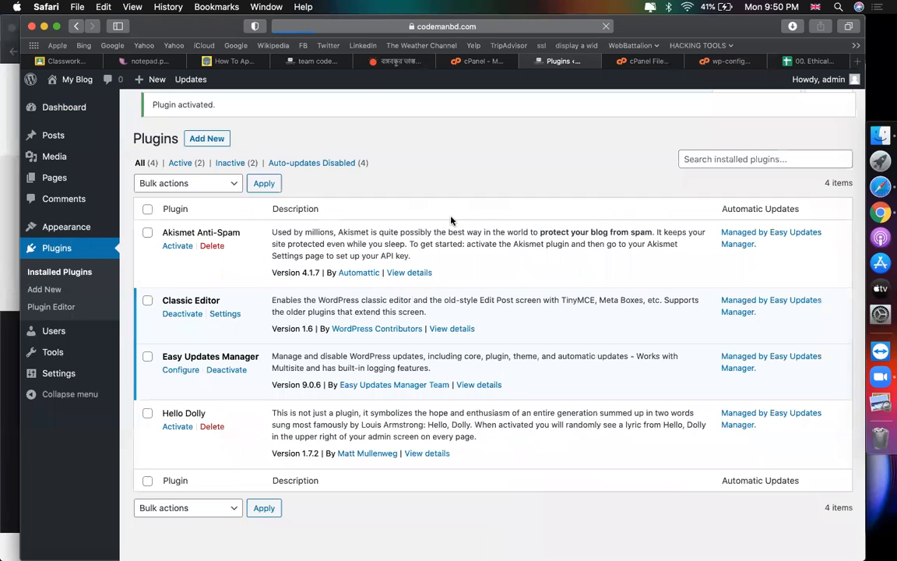
click(203, 111)
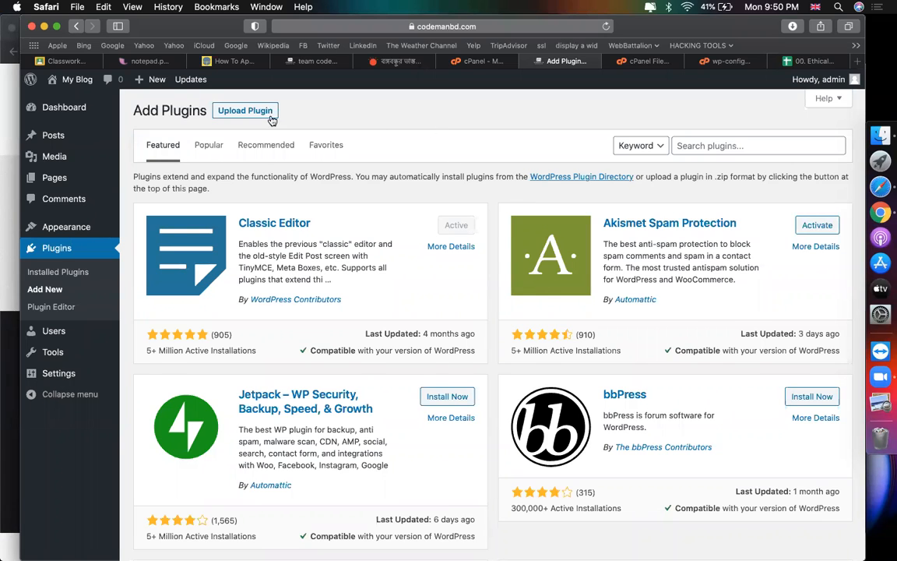
Step: Upload elementor-pro.zip from Downloads and install it
click(243, 109)
click(389, 224)
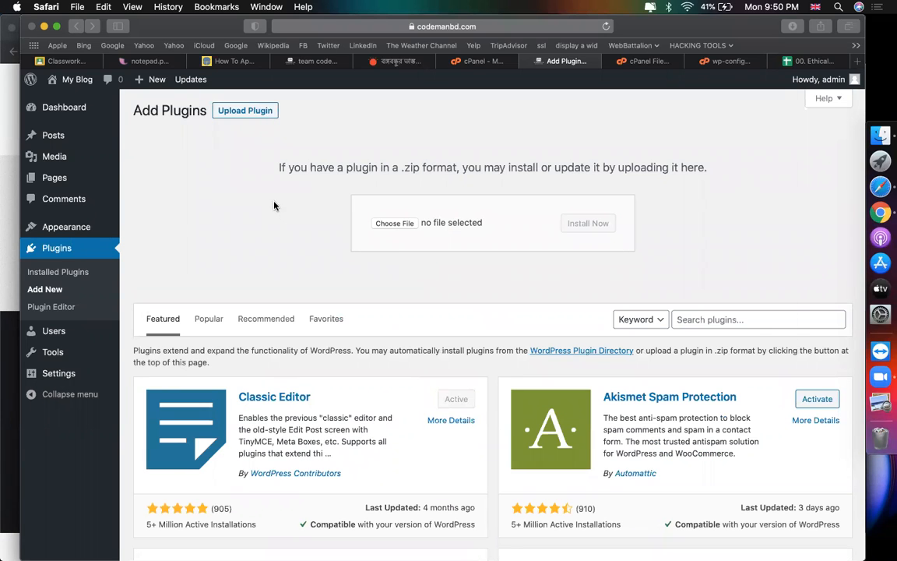
click(127, 182)
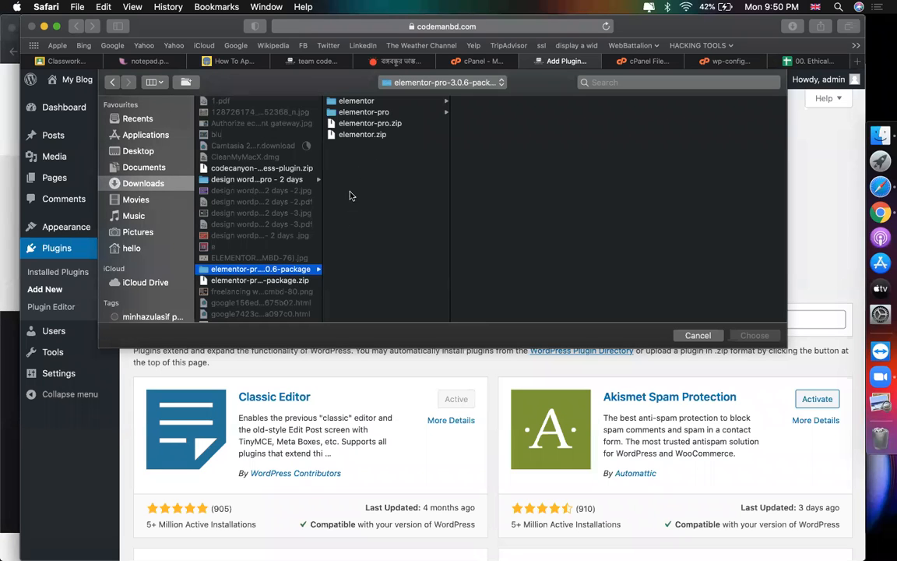
click(366, 123)
double_click(366, 123)
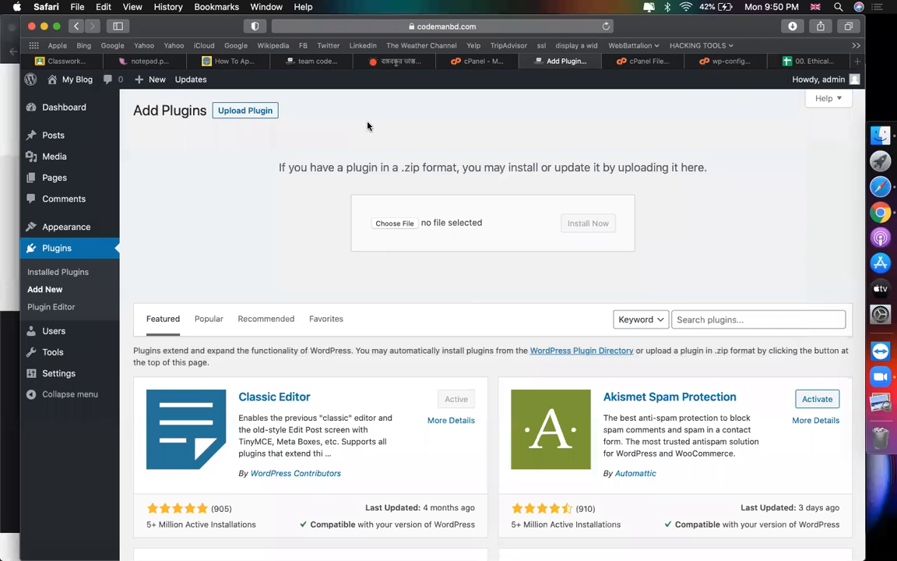
click(596, 228)
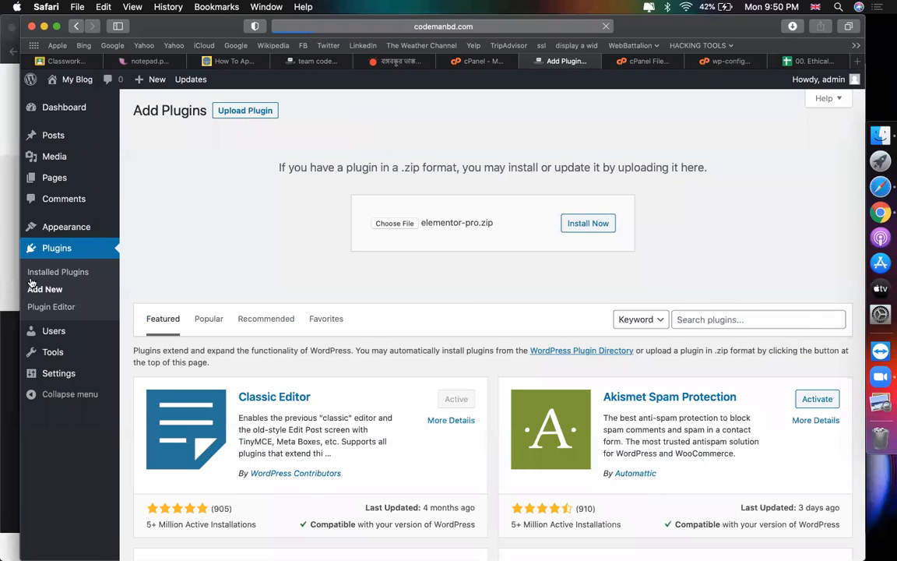
Step: In a second Add Plugins tab, upload and install elementor.zip, then check both install results
right_click(49, 295)
click(85, 299)
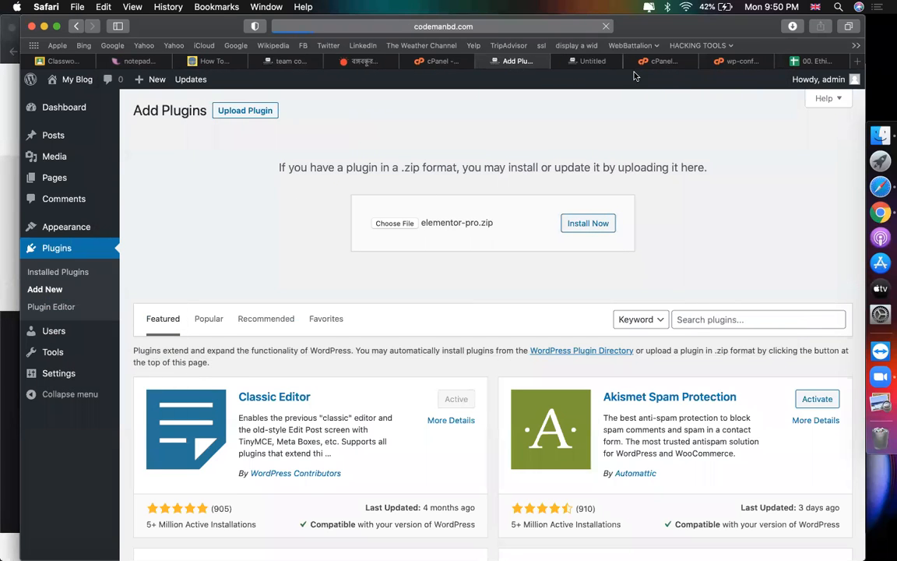
click(586, 62)
click(222, 111)
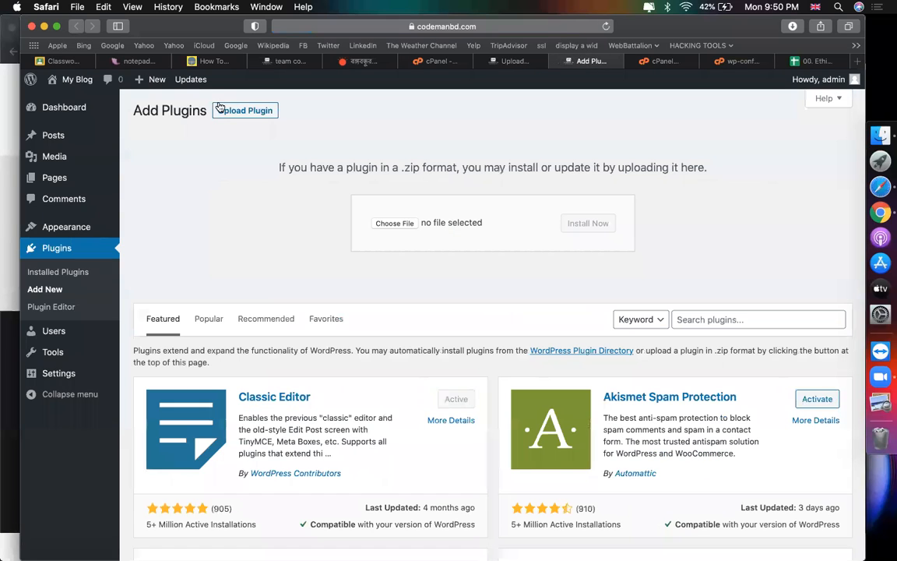
click(392, 223)
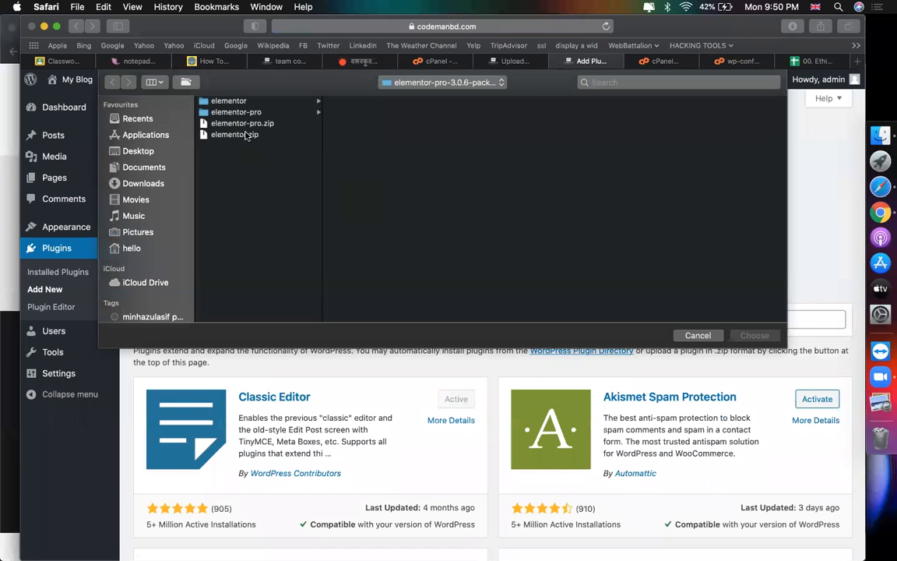
double_click(225, 125)
click(602, 223)
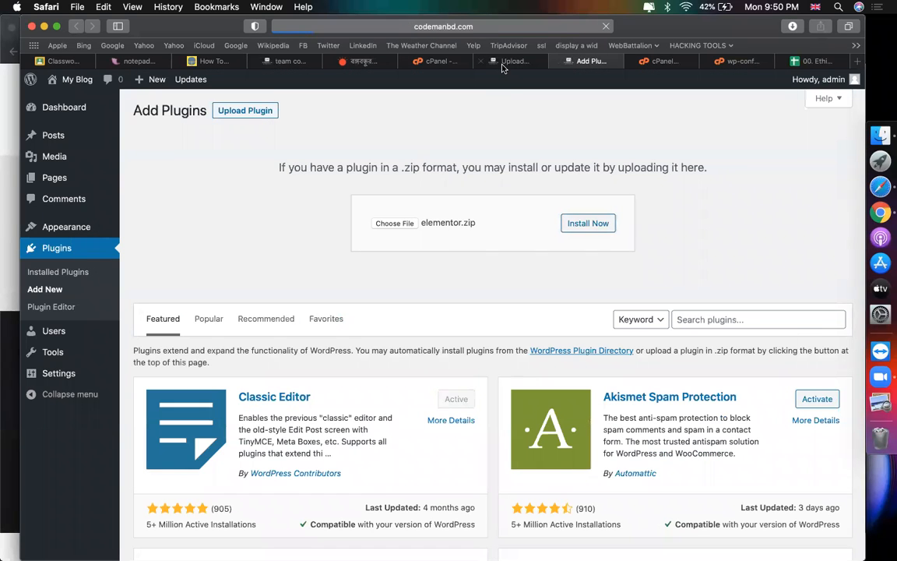
click(502, 68)
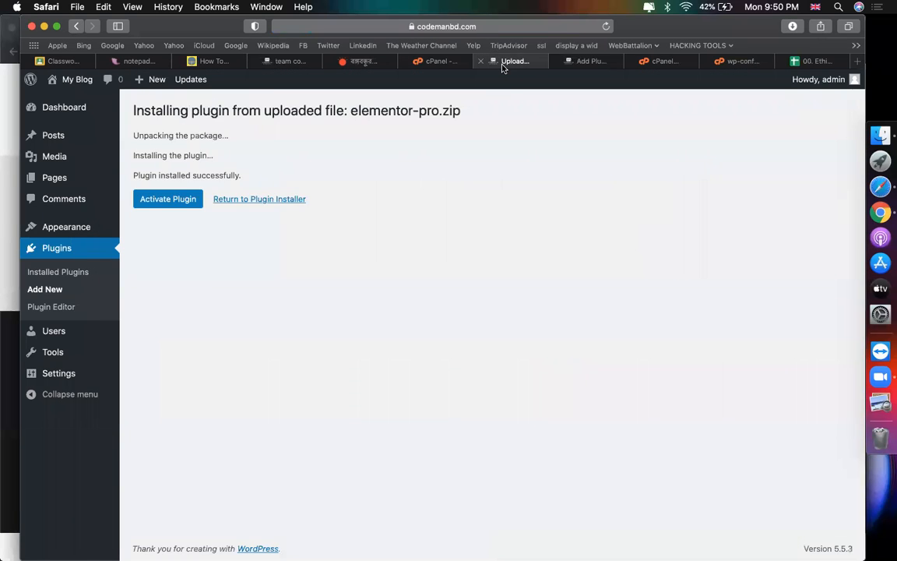
click(590, 62)
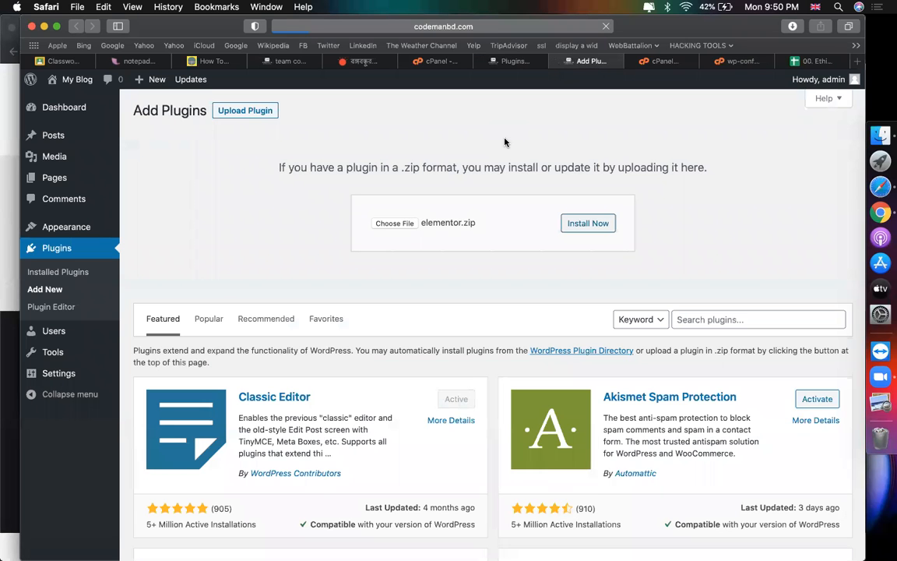
click(514, 68)
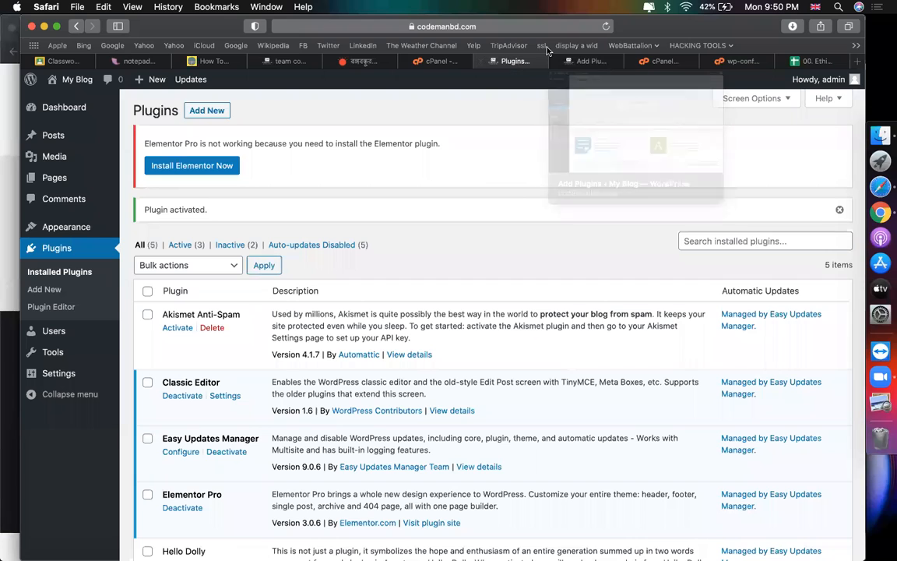
Step: Show the 'easy update manager' sheet and select its Quick Config > Custom note in B4
click(591, 62)
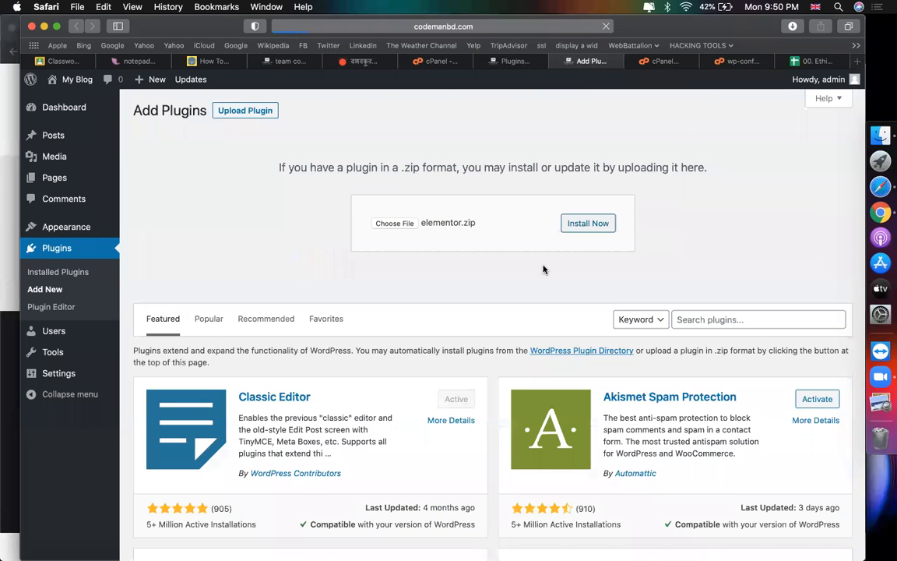
click(508, 62)
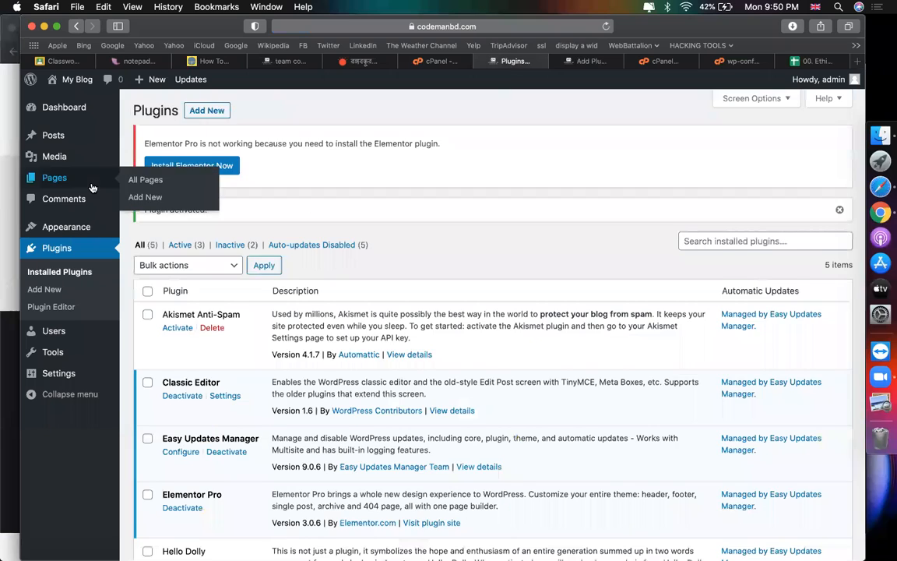
mouse_move(70, 118)
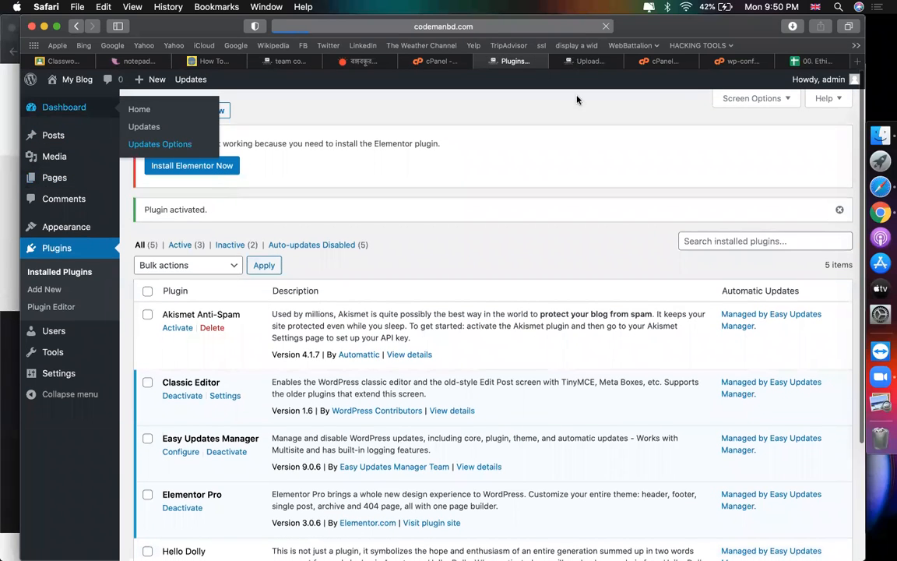
click(801, 64)
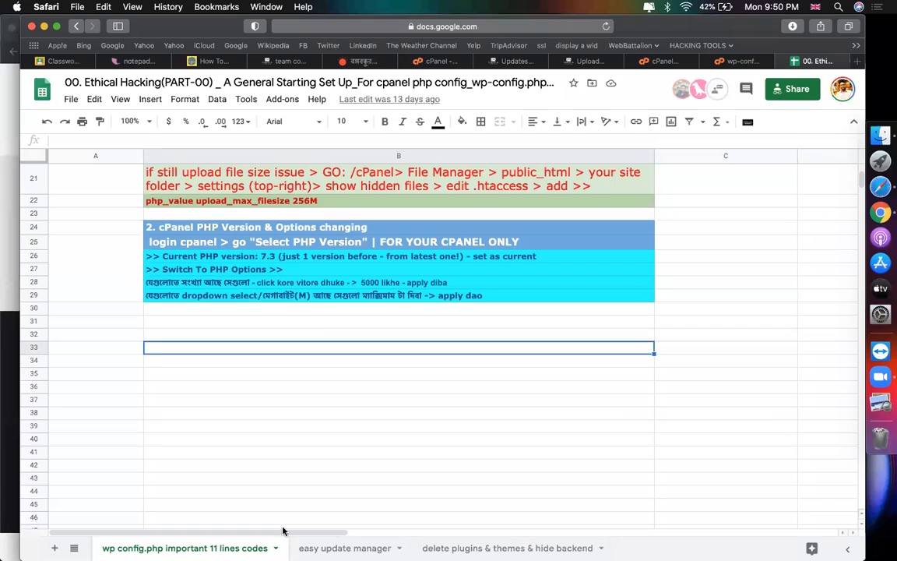
click(316, 545)
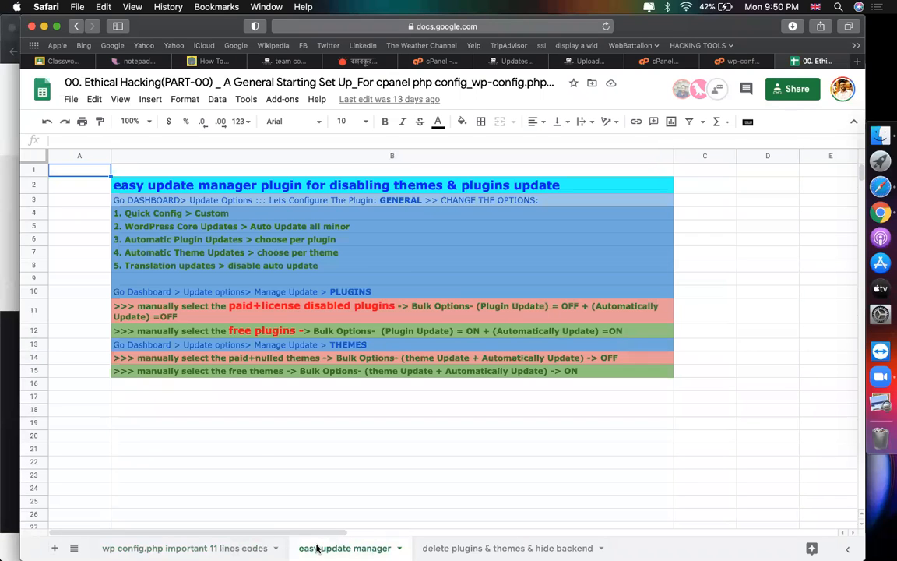
click(134, 218)
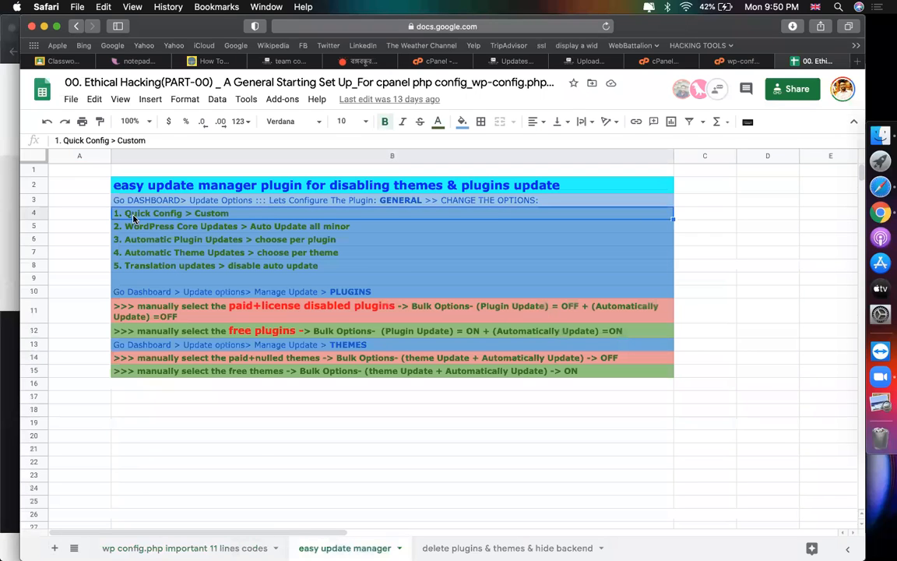
Step: Apply the Custom quick configuration in Easy Updates Manager
click(489, 61)
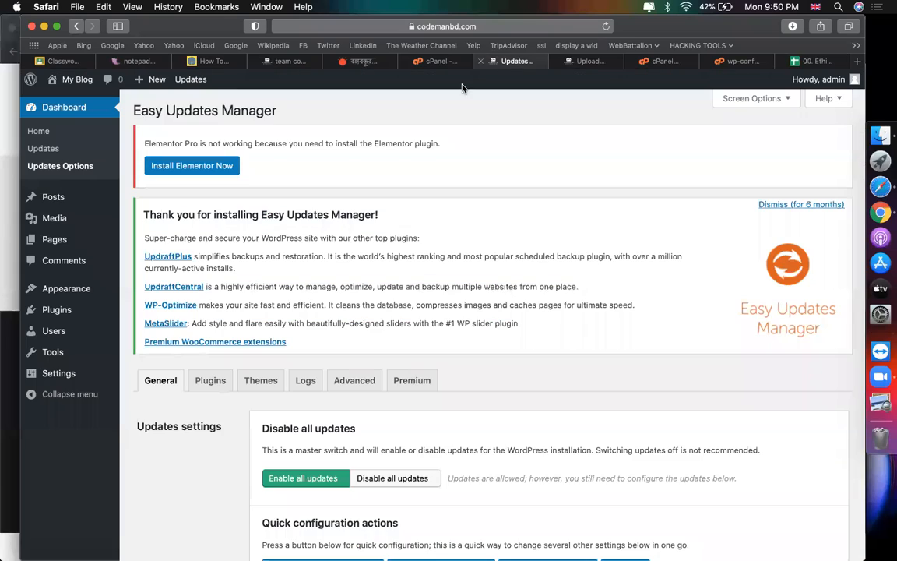
scroll(366, 382, down, 10)
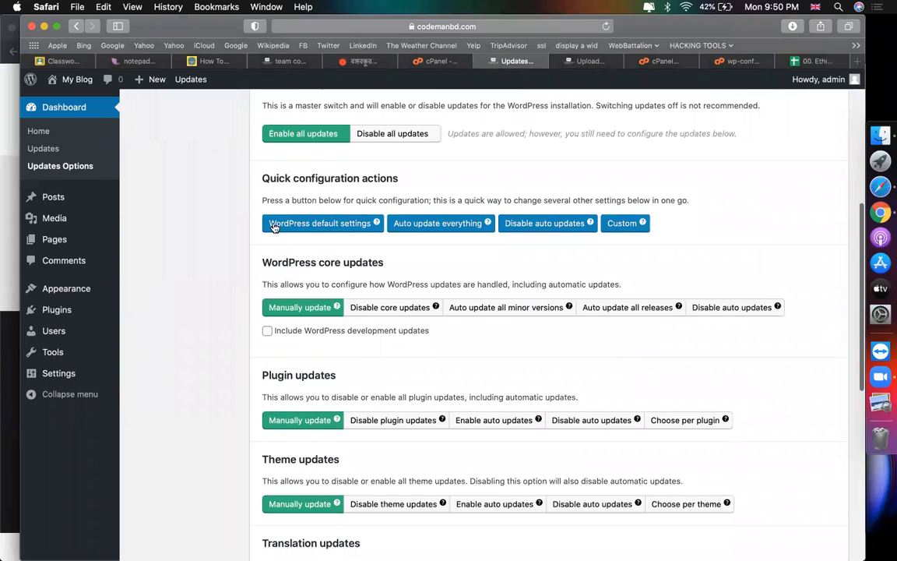
drag(259, 178, 481, 185)
click(639, 225)
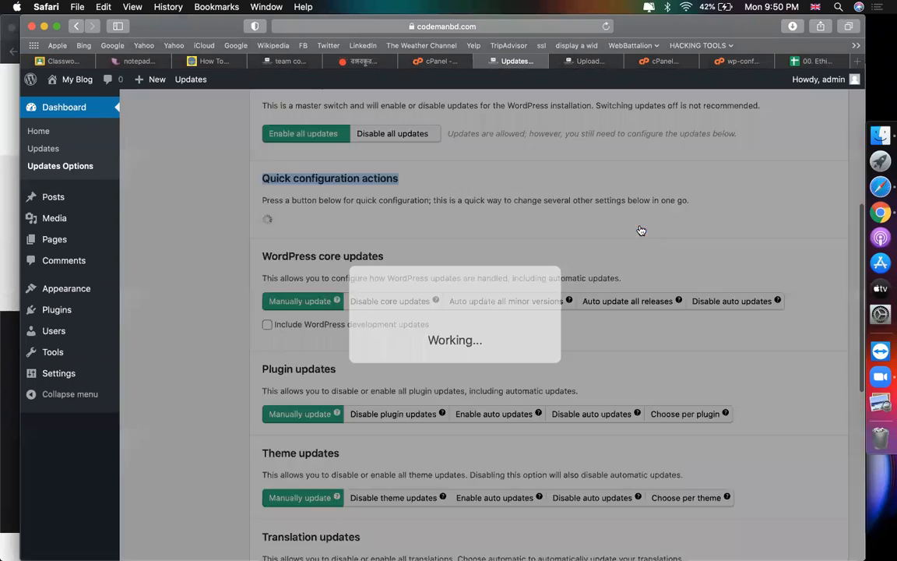
Step: Set WordPress core to auto-update all minor versions
click(810, 61)
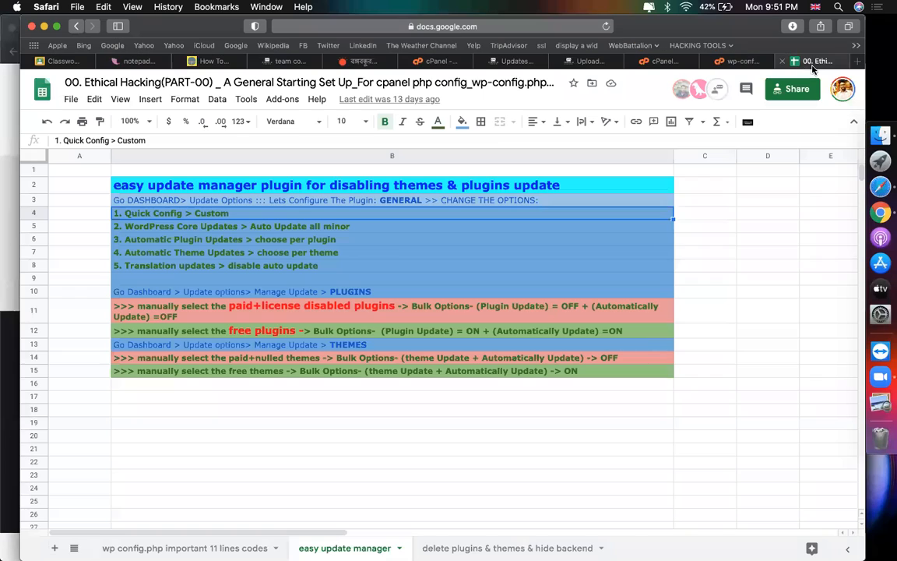
click(153, 229)
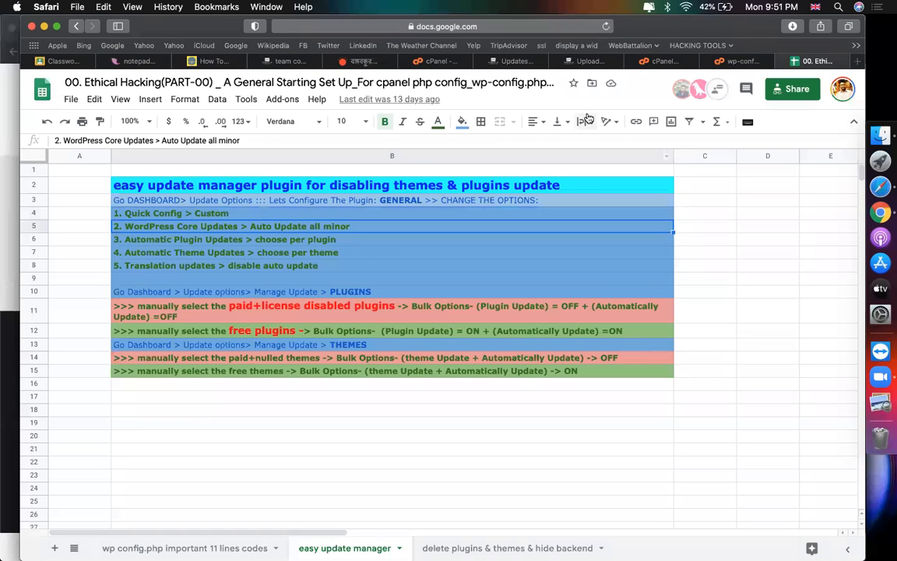
click(514, 61)
scroll(365, 253, down, 2)
drag(278, 223, 341, 223)
click(518, 268)
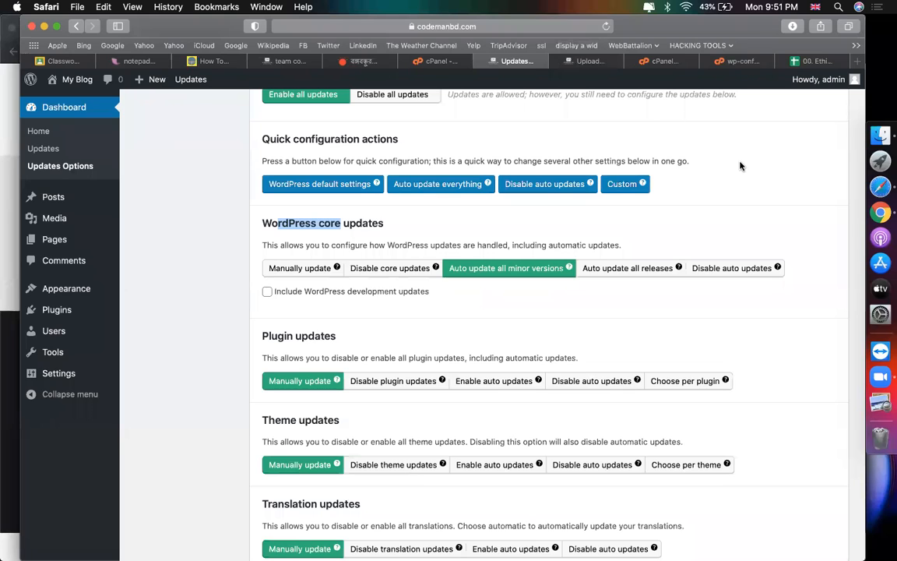
click(373, 226)
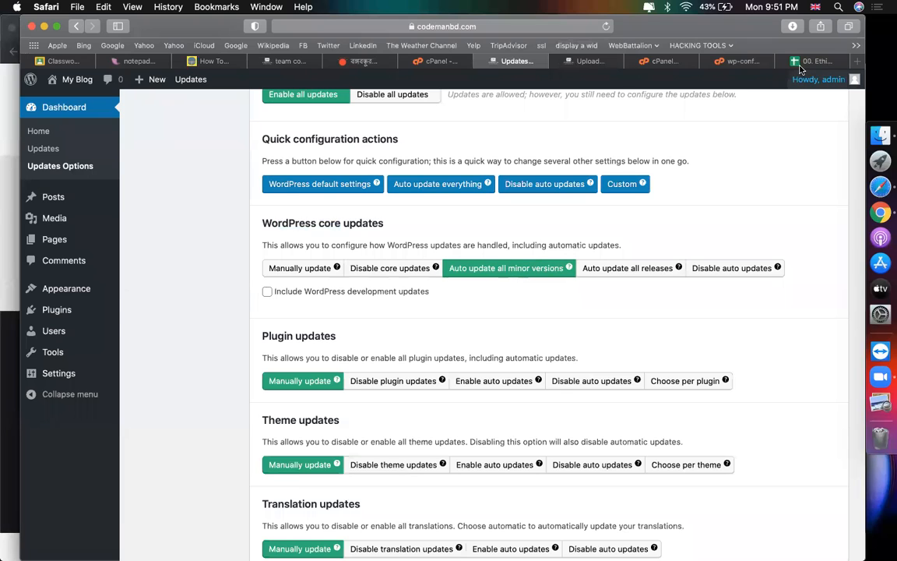
Step: Set plugin and theme updates to 'Choose per plugin' and 'Choose per theme'
click(814, 61)
click(142, 239)
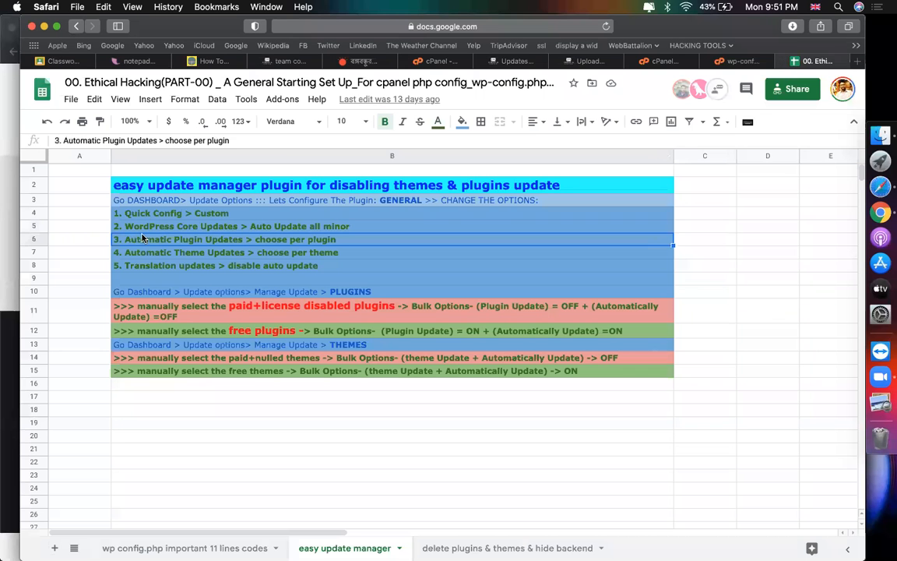
click(235, 251)
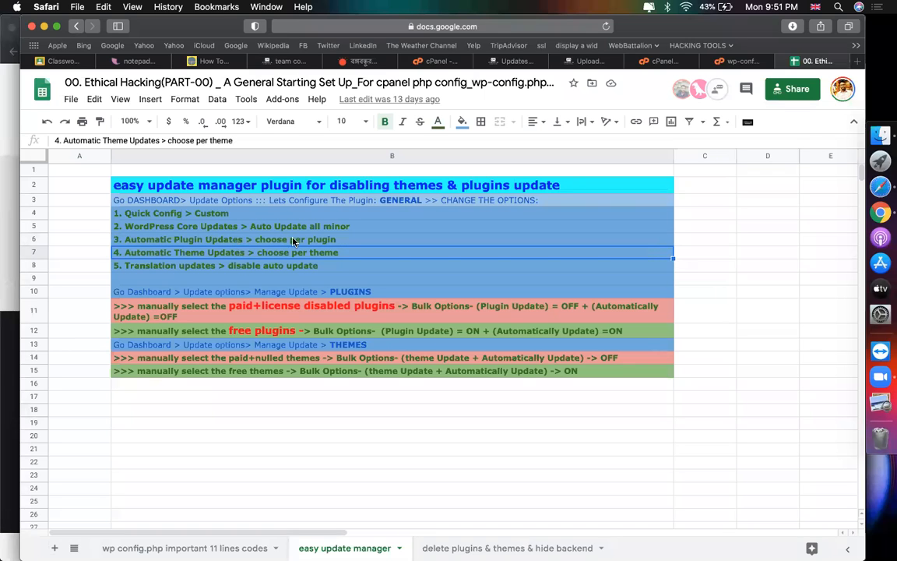
click(515, 62)
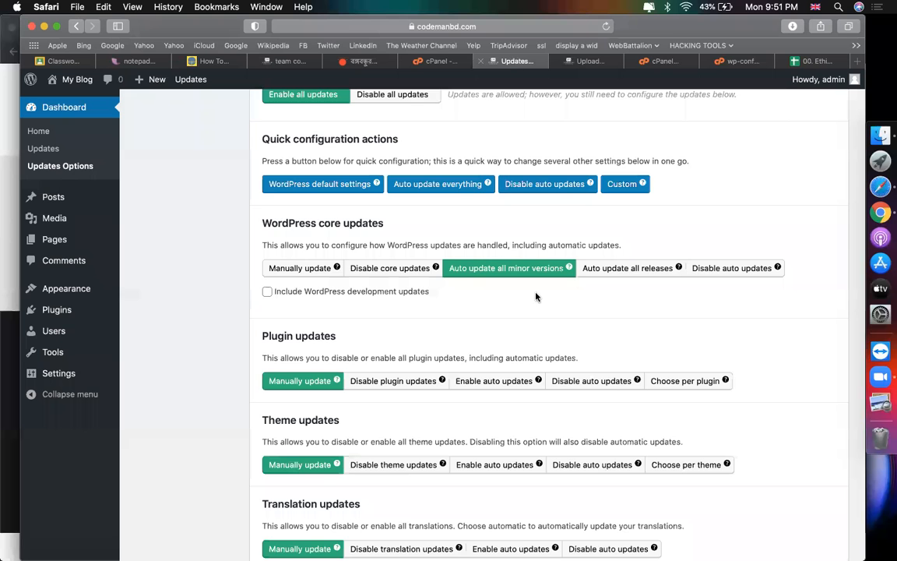
scroll(536, 296, down, 3)
click(697, 258)
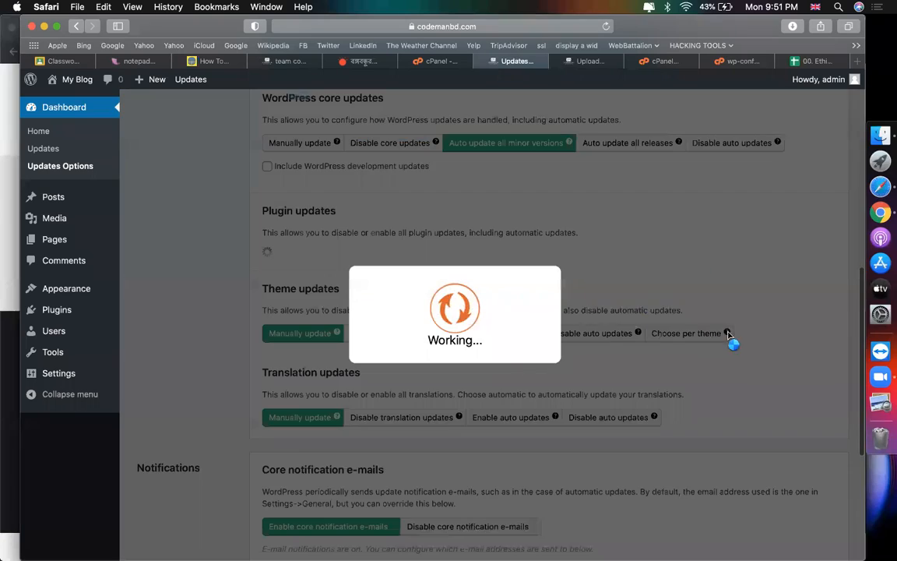
click(726, 337)
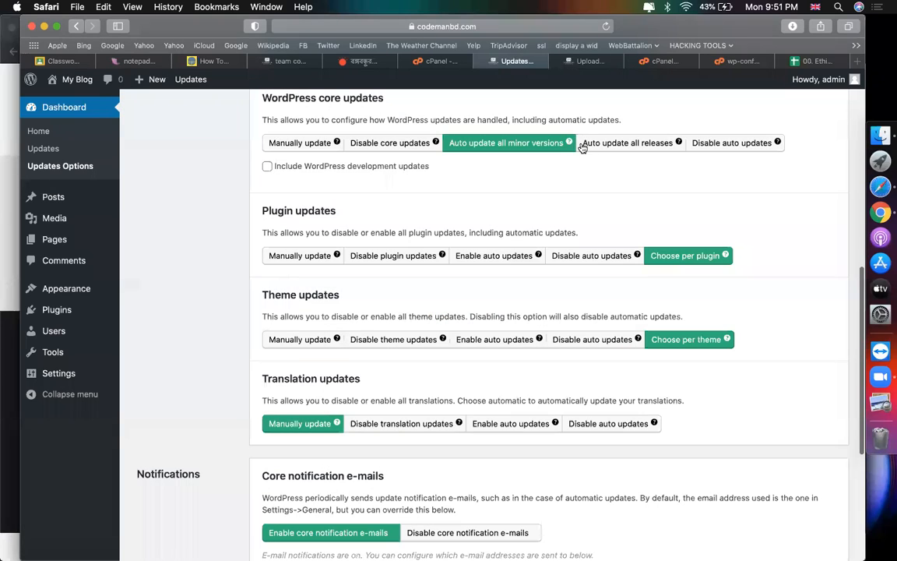
Step: Disable automatic translation updates
click(816, 62)
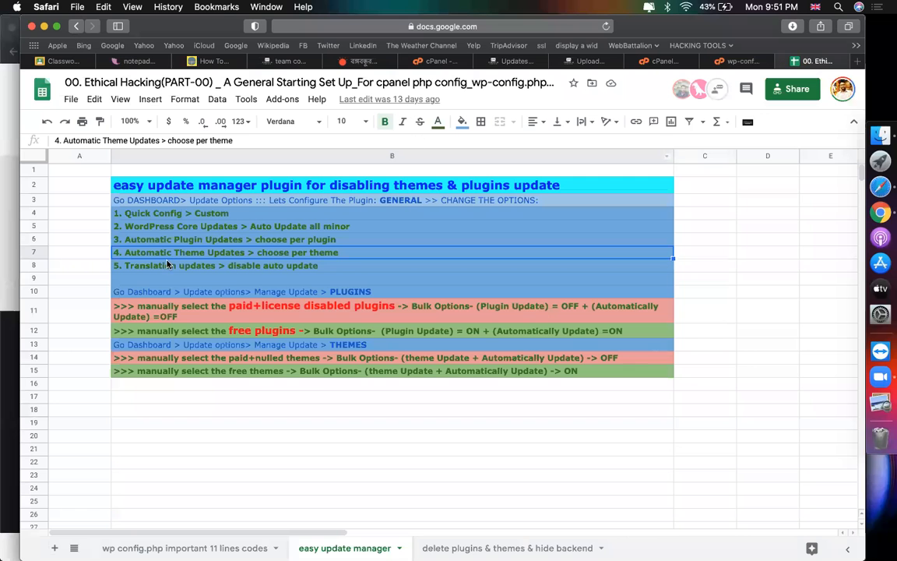
click(234, 266)
click(517, 61)
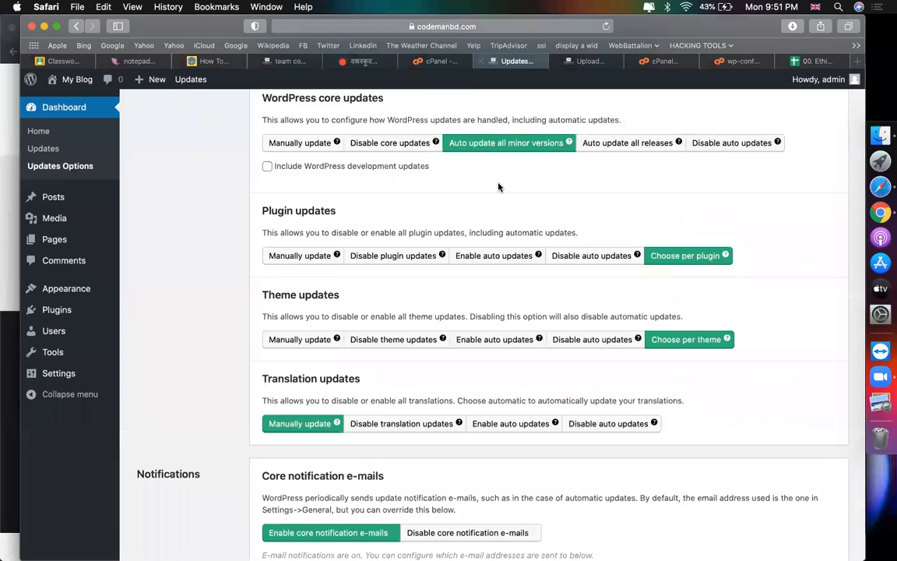
scroll(696, 380, down, 3)
click(616, 340)
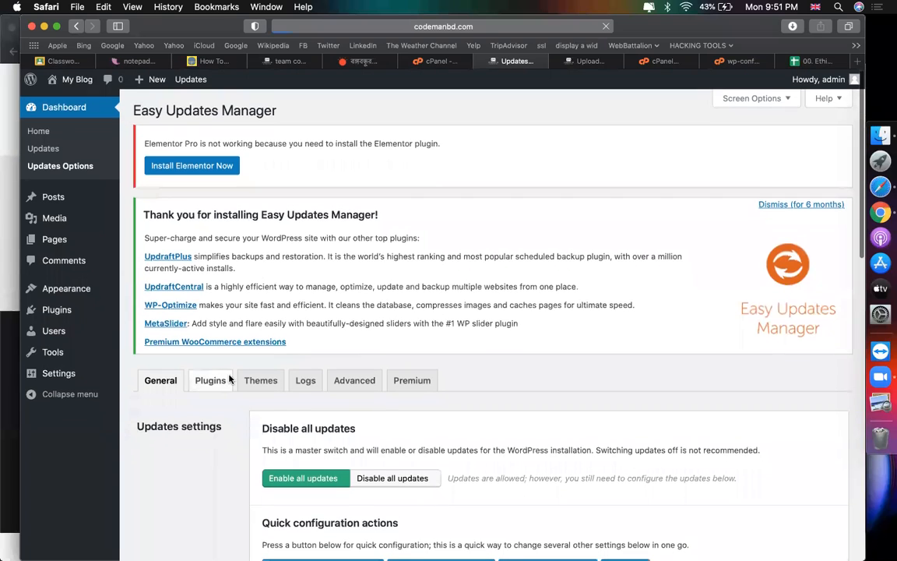
Step: Activate the uploaded Elementor plugin, then review Easy Updates Manager's per-plugin list
click(212, 377)
click(583, 62)
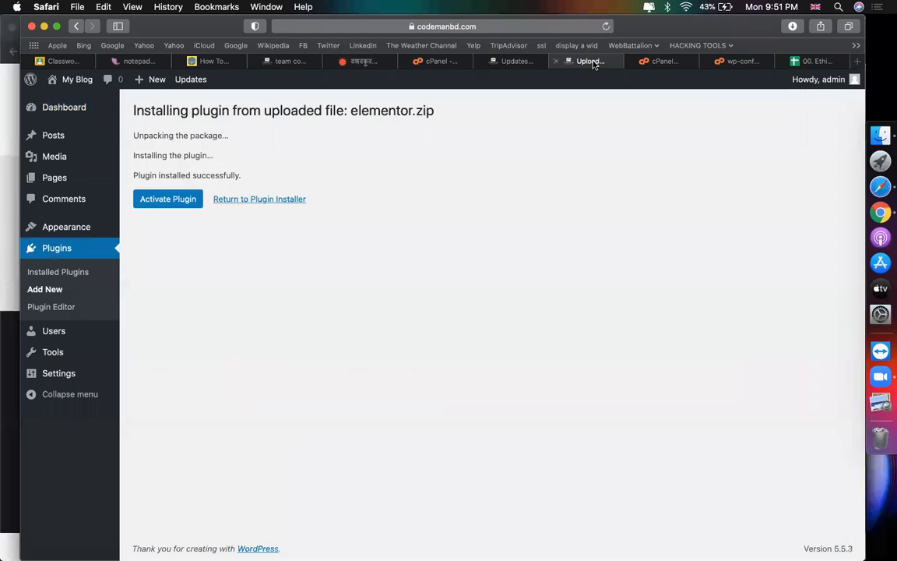
click(191, 202)
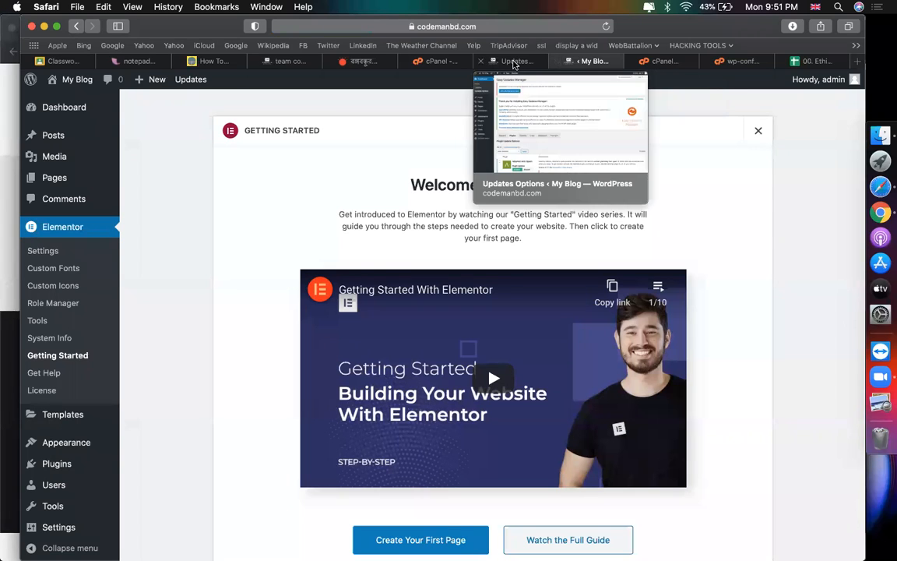
click(514, 60)
scroll(364, 248, down, 5)
scroll(364, 248, down, 5)
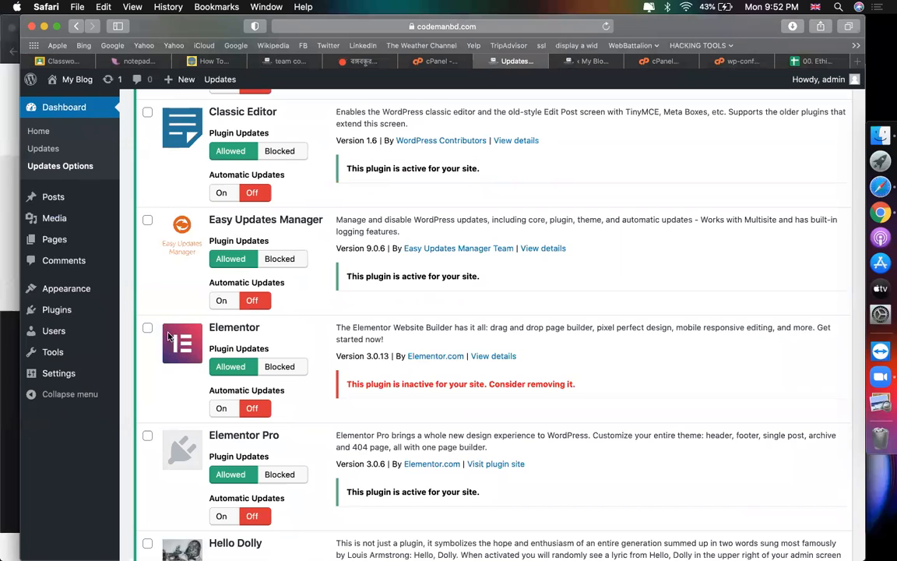
Step: Switch plugin updates off for Elementor and Elementor Pro
click(147, 328)
click(147, 436)
scroll(143, 364, up, 7)
click(198, 272)
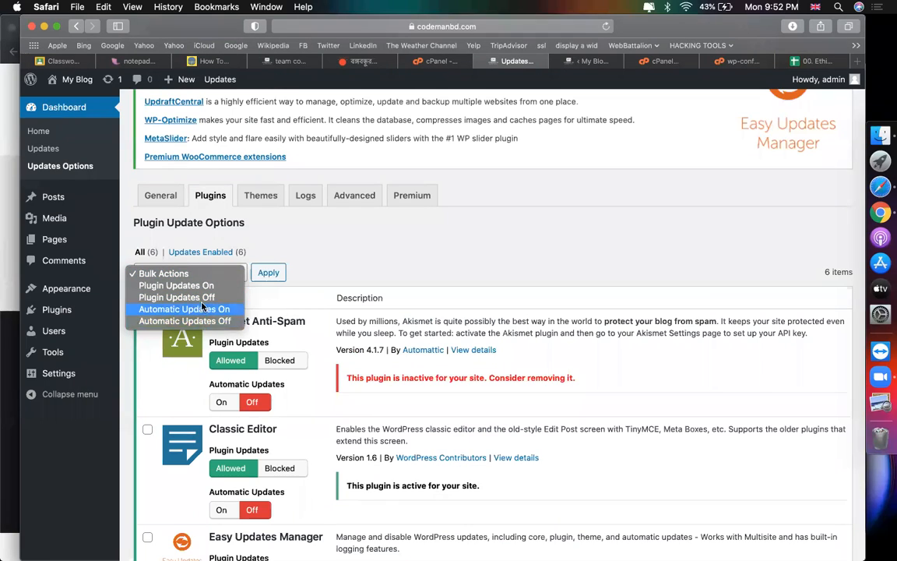
click(177, 297)
click(265, 279)
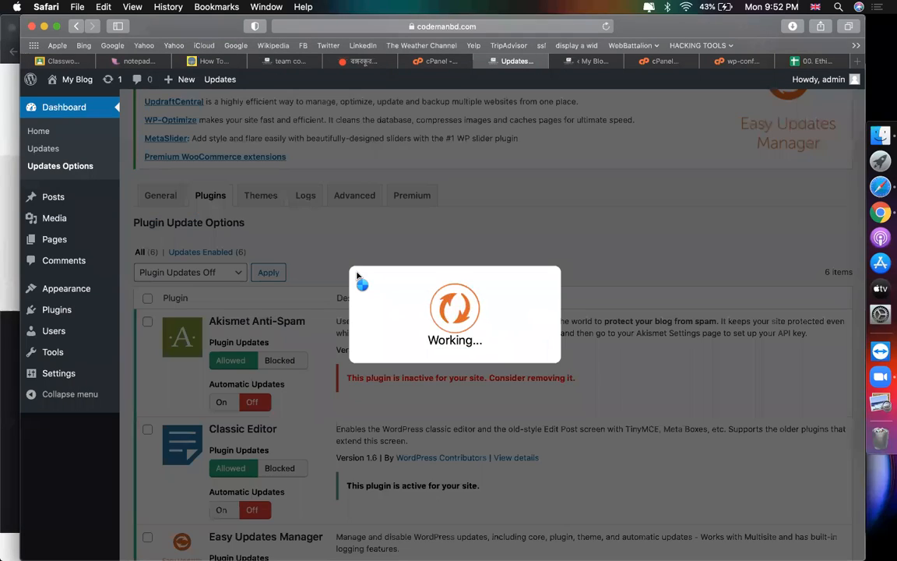
scroll(357, 276, down, 5)
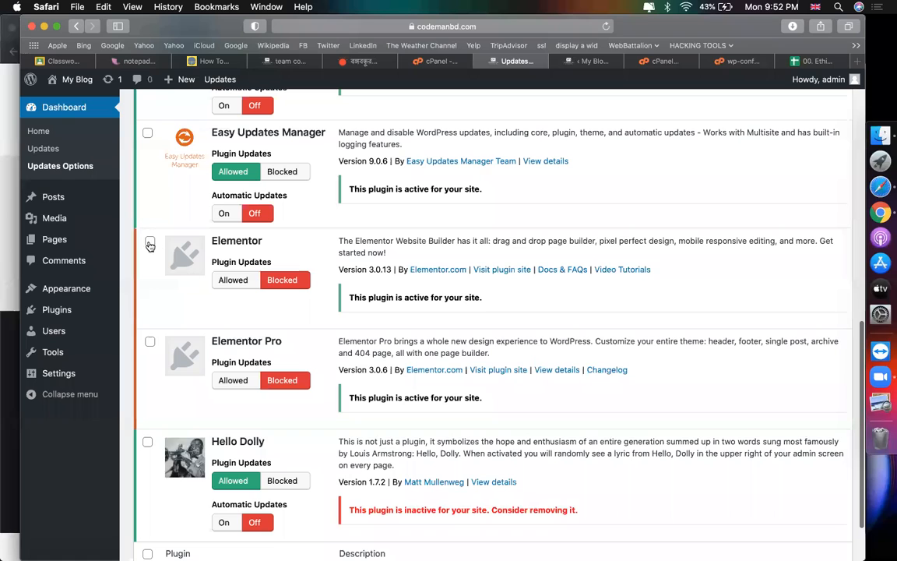
Step: Turn automatic updates off for Elementor Pro
click(148, 343)
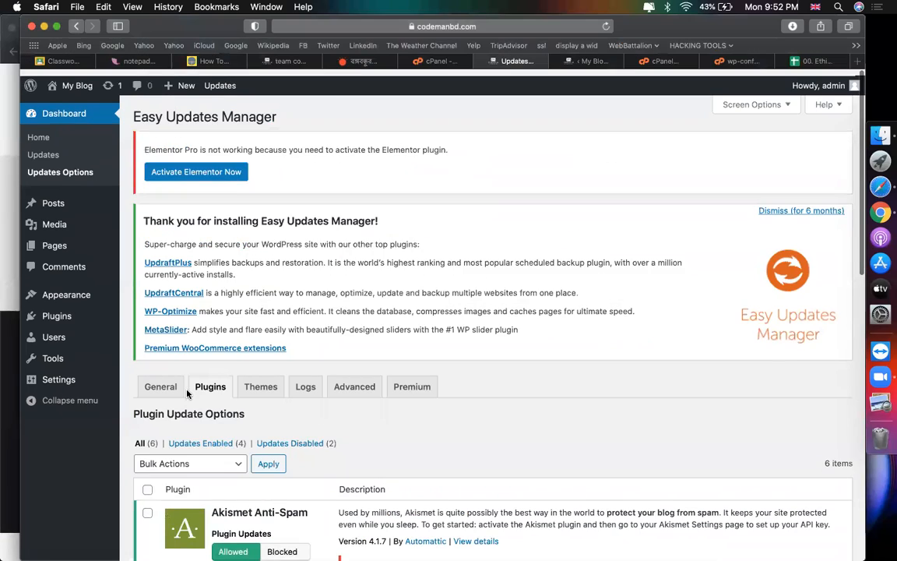
scroll(168, 349, down, 3)
click(176, 289)
click(187, 337)
click(267, 289)
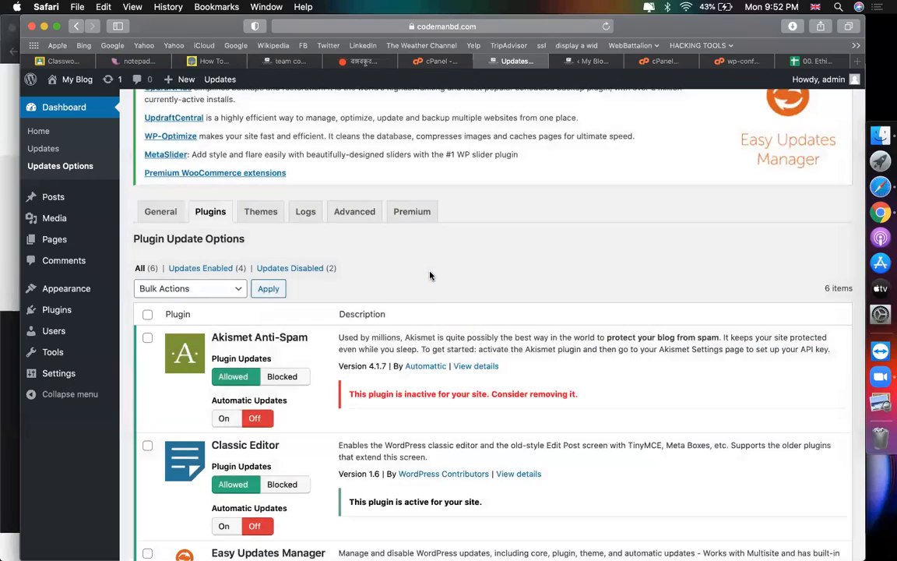
Step: Switch plugin updates on for every plugin except Elementor and Elementor Pro
scroll(153, 261, down, 2)
click(147, 253)
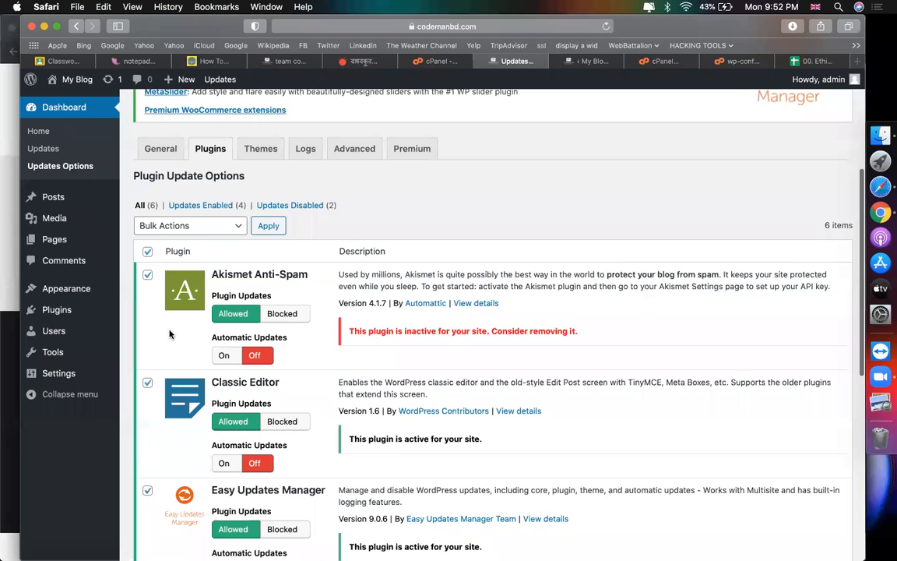
scroll(160, 339, down, 3)
click(149, 369)
click(149, 468)
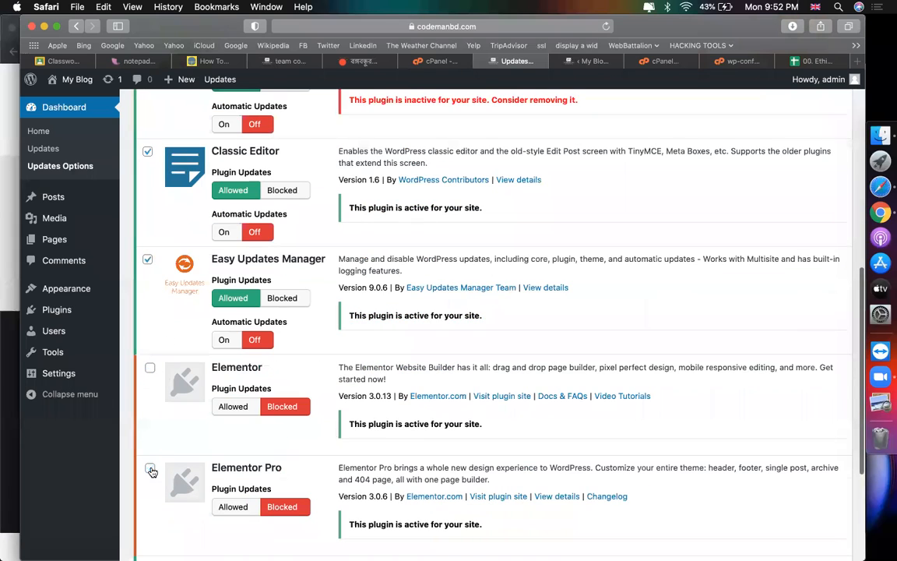
scroll(226, 436, up, 4)
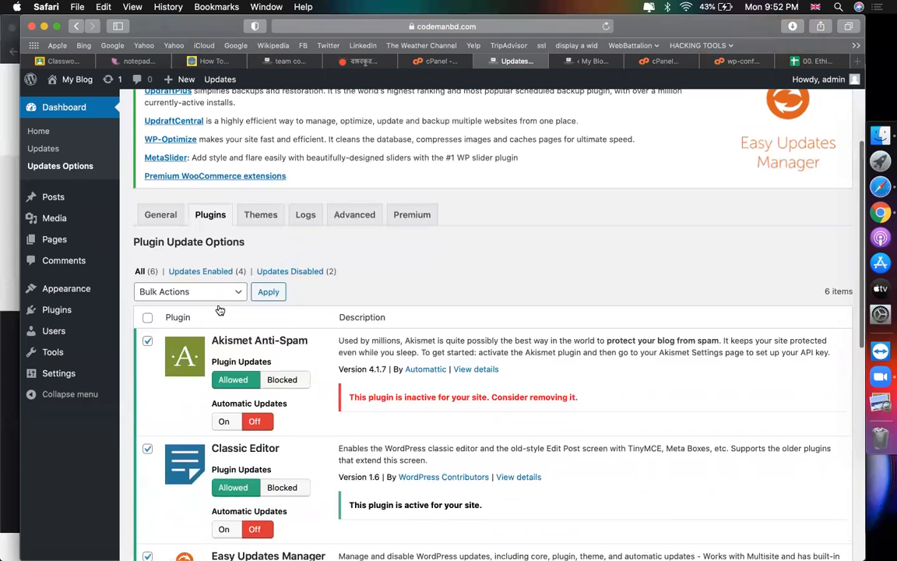
click(190, 291)
click(204, 305)
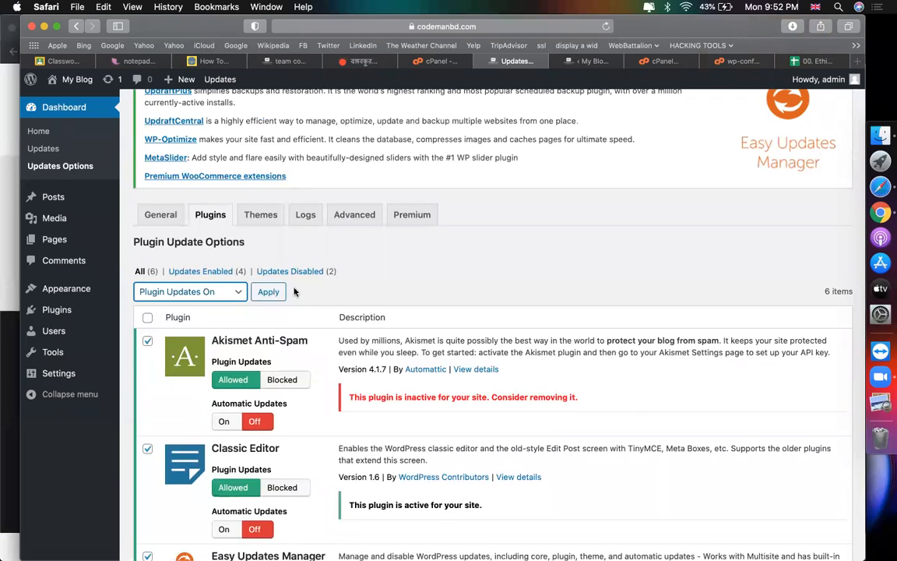
click(268, 292)
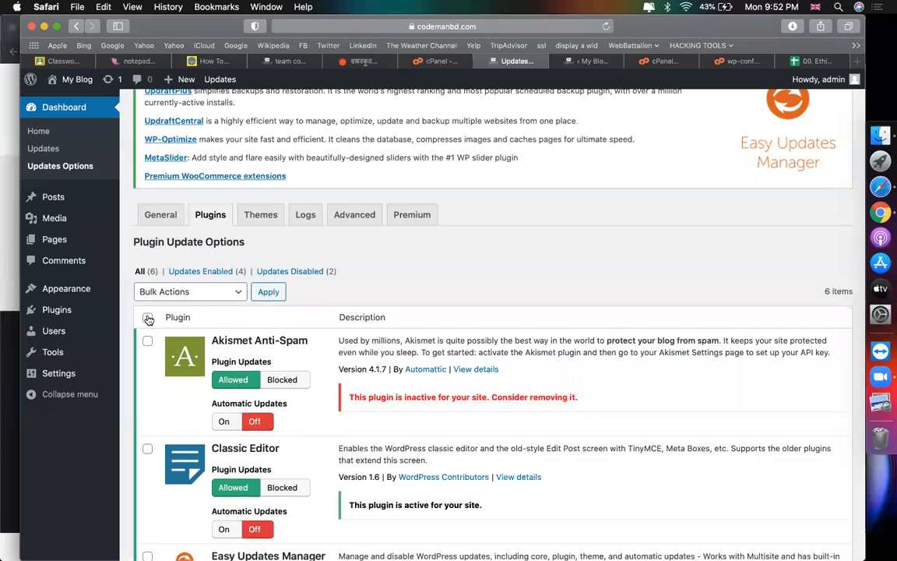
Step: Turn automatic updates on for all plugins except Elementor
click(147, 317)
scroll(144, 335, down, 5)
click(150, 325)
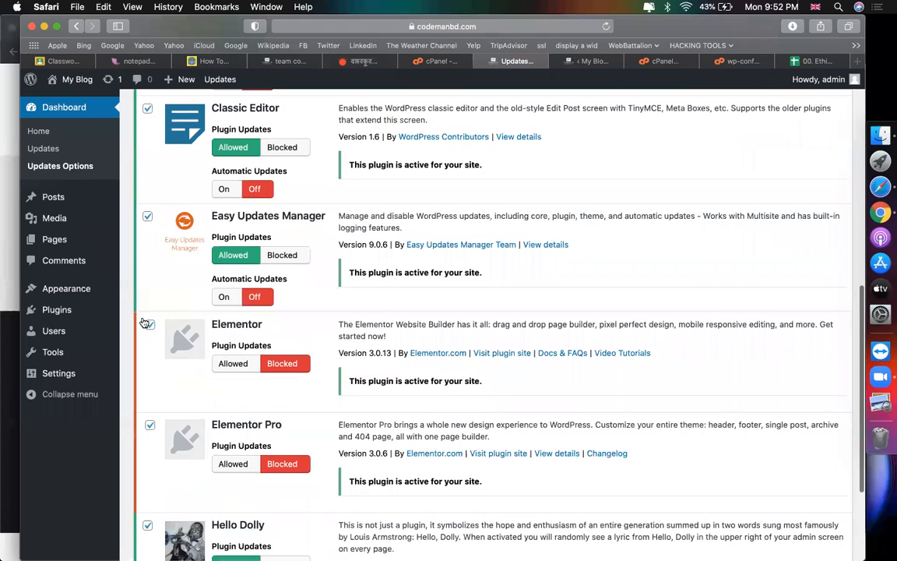
scroll(264, 374, up, 5)
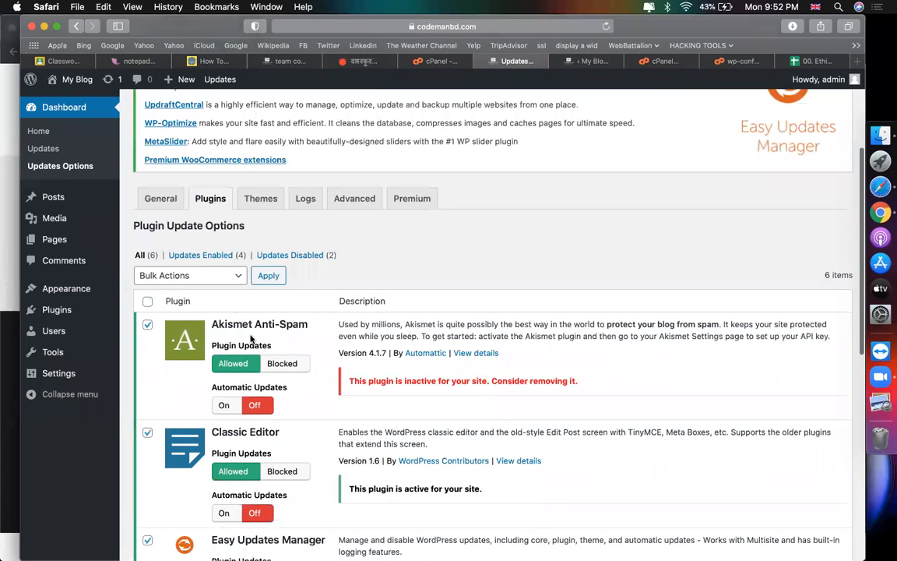
click(186, 276)
click(217, 312)
click(268, 276)
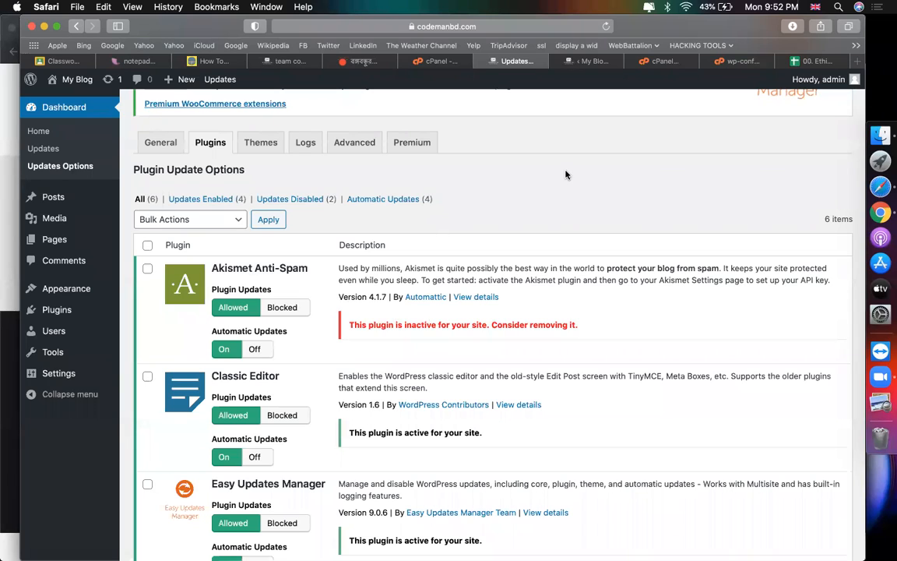
Step: Clear the stray text highlight and go to the Appearance > Themes page
drag(280, 376, 211, 375)
click(593, 160)
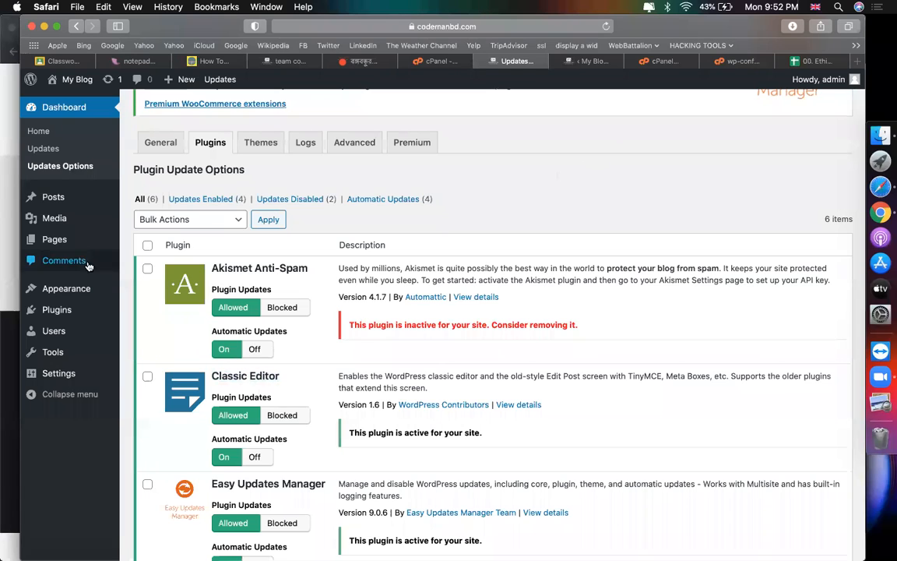
mouse_move(66, 288)
click(142, 292)
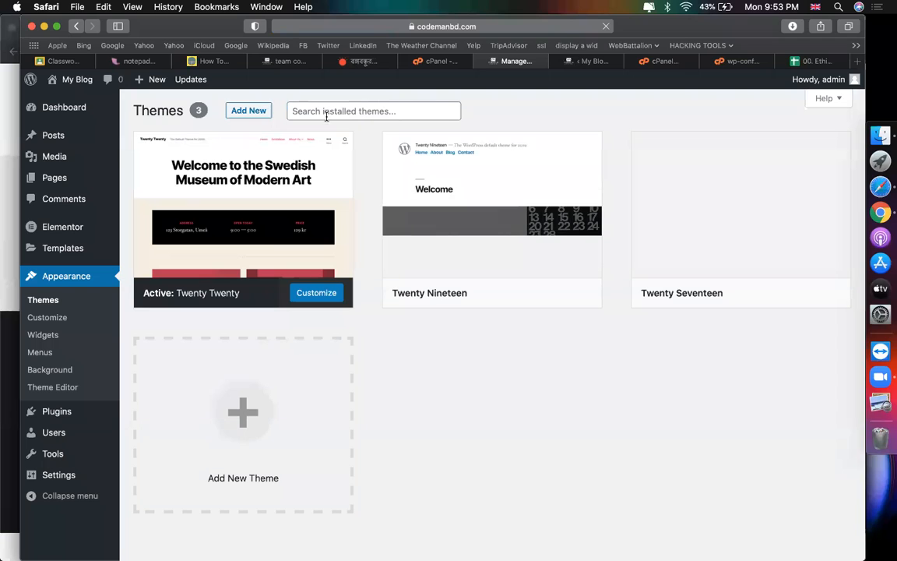
Step: Search for 'astra', install and activate the Astra theme, then return to cPanel
click(232, 113)
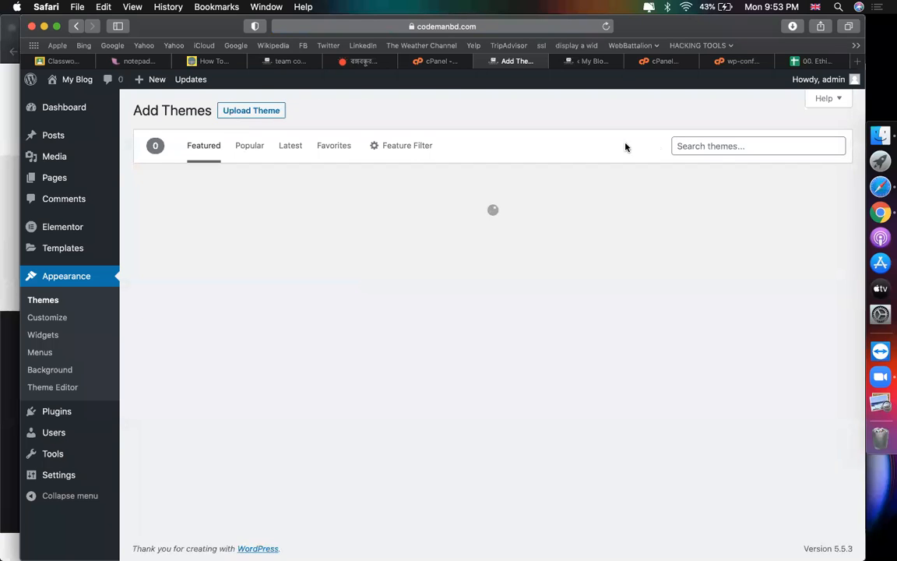
click(726, 148)
text(astra)
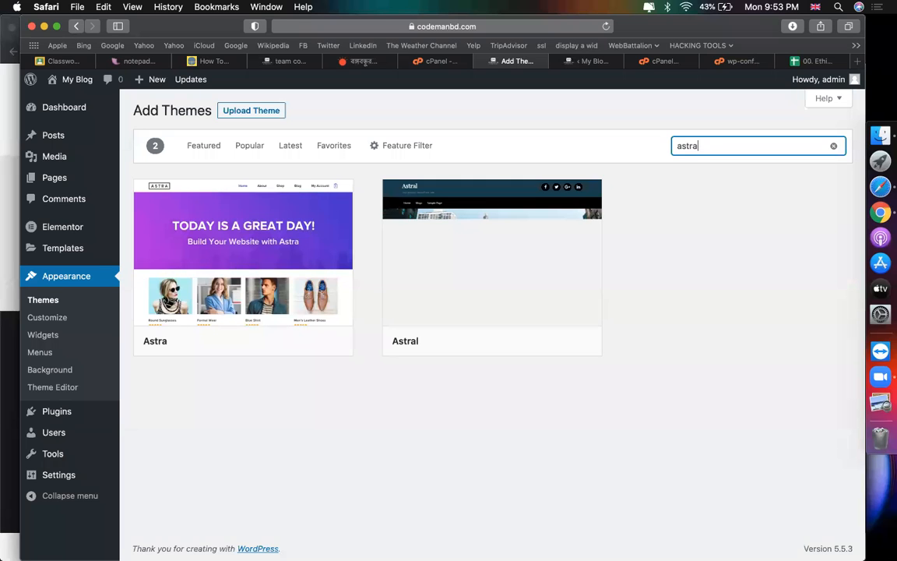
mouse_move(218, 308)
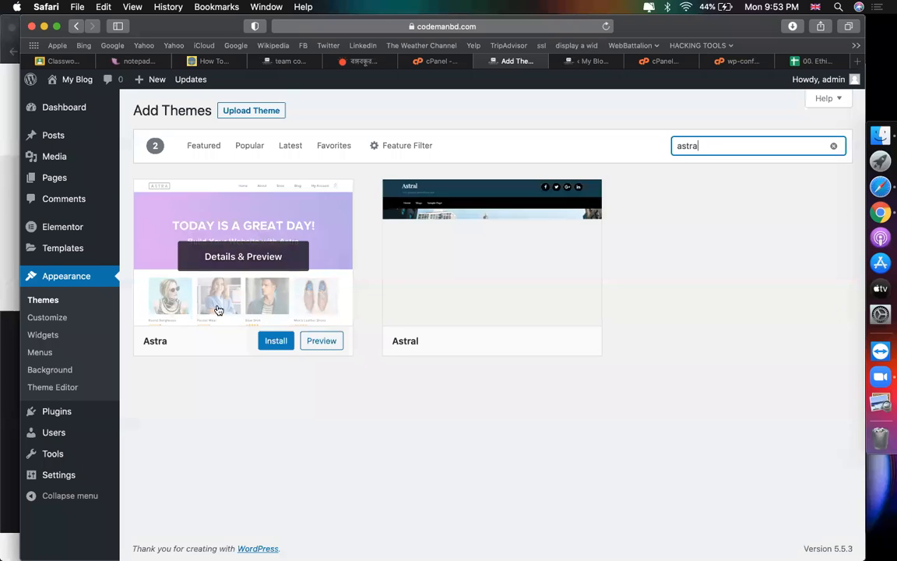
click(274, 342)
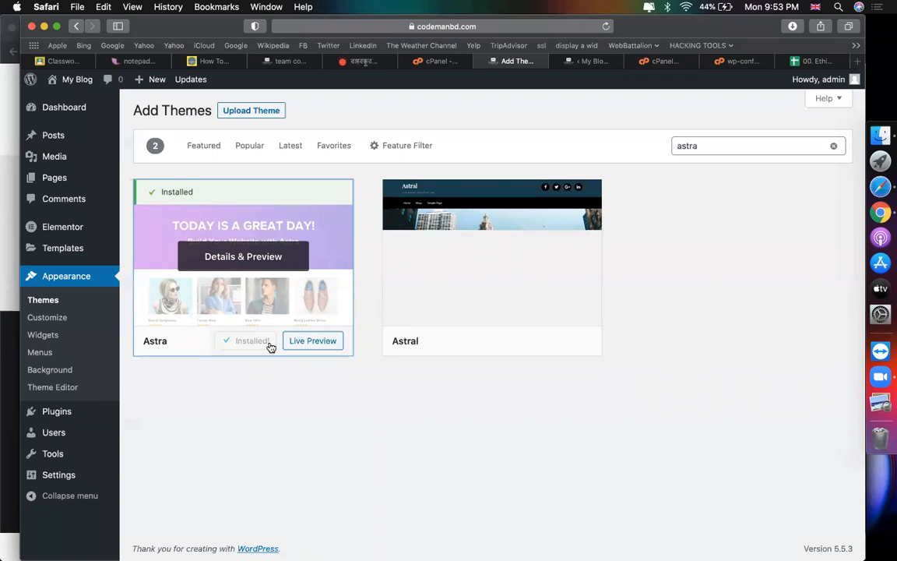
click(238, 342)
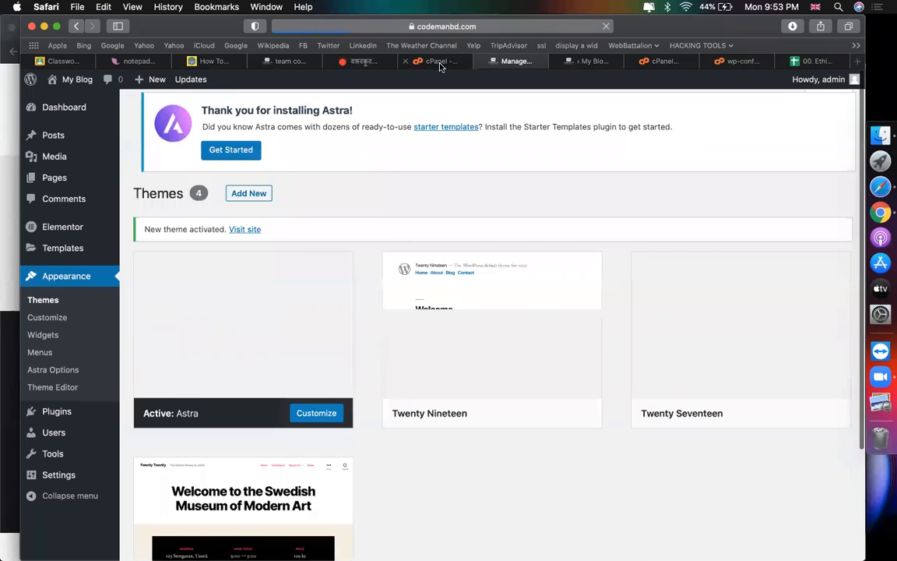
click(439, 61)
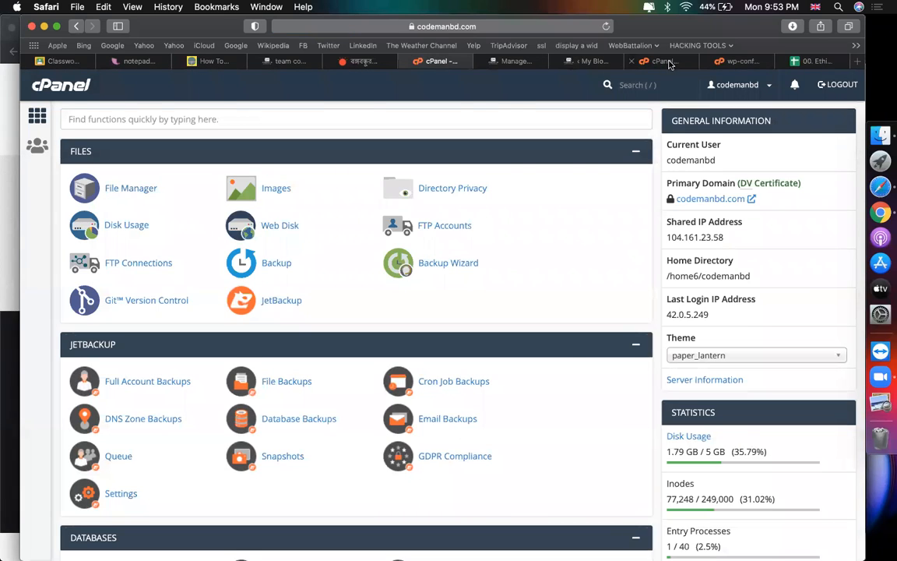
Step: Open File Manager and navigate into wp-content/themes
click(658, 62)
click(709, 62)
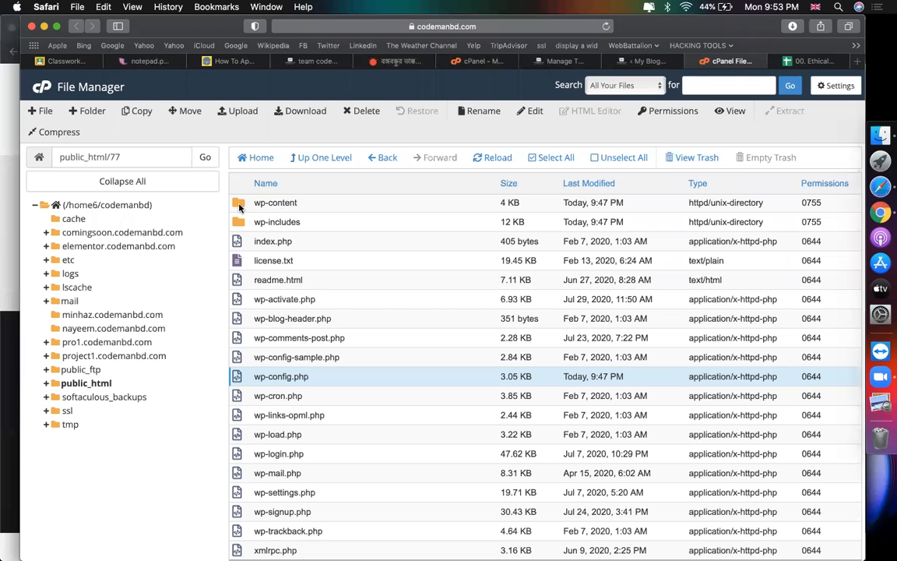
double_click(239, 204)
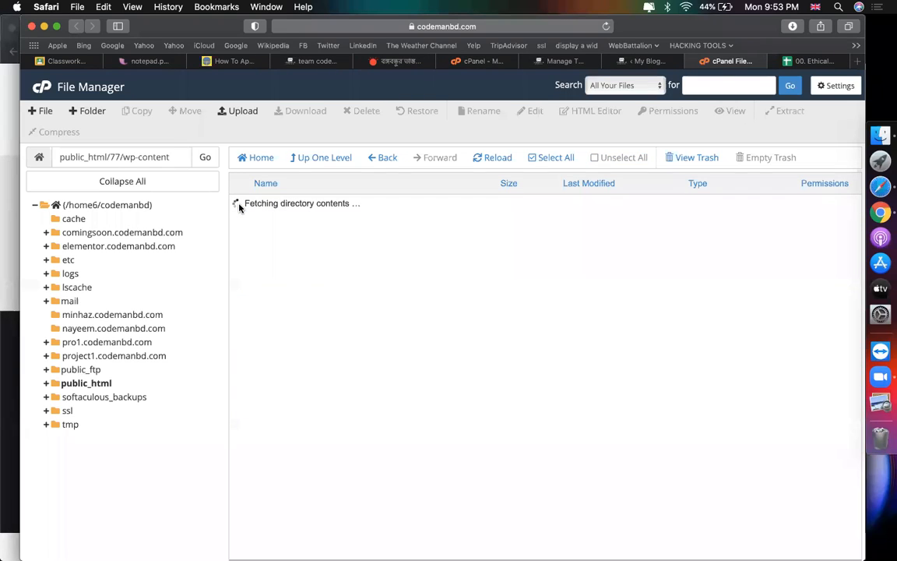
double_click(241, 224)
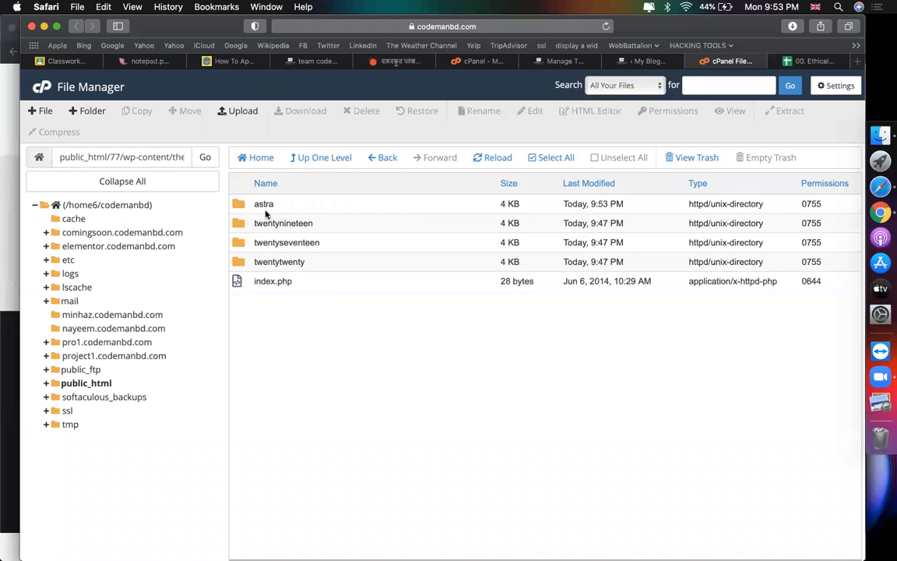
Step: Permanently delete the twentynineteen and twentyseventeen folders, skipping the trash
click(253, 205)
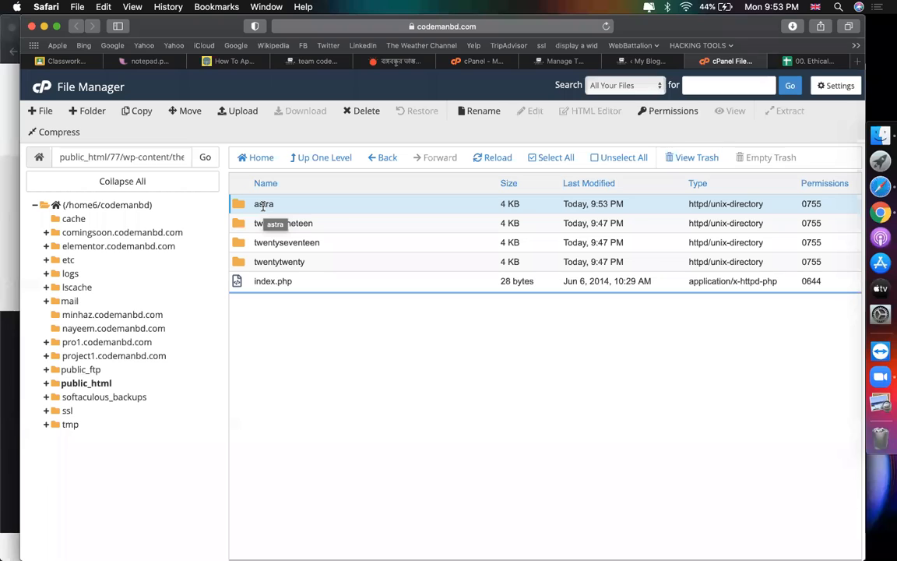
click(311, 209)
click(300, 202)
click(290, 262)
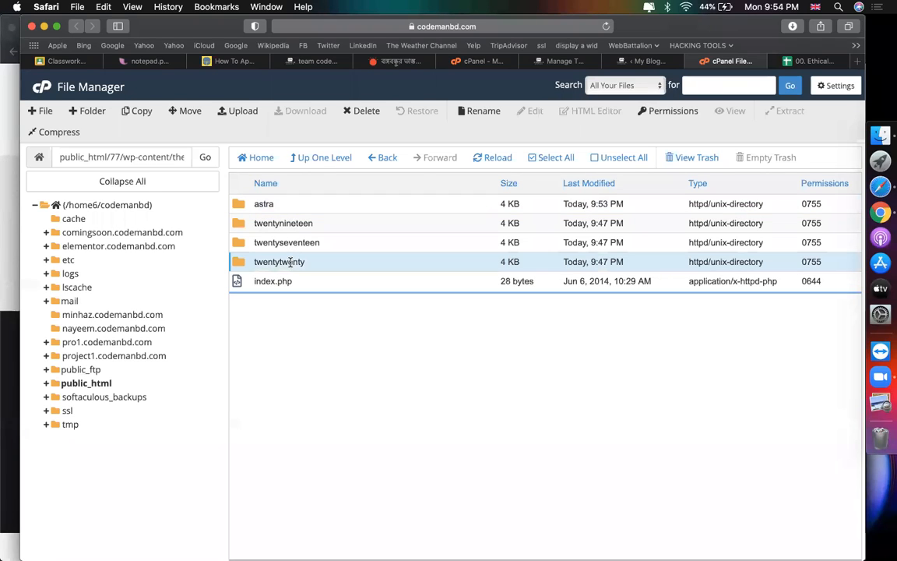
click(287, 222)
click(288, 219)
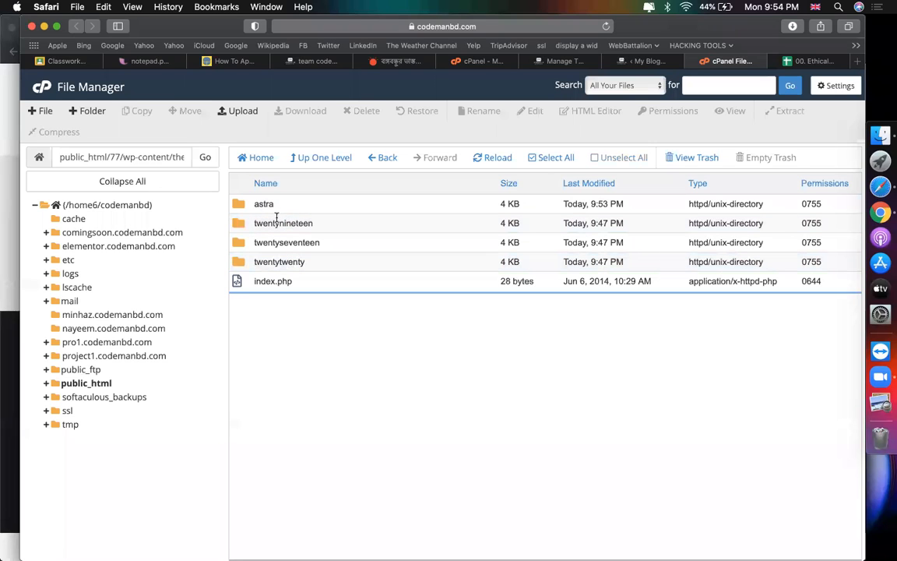
click(287, 223)
shift+click(287, 242)
right_click(278, 238)
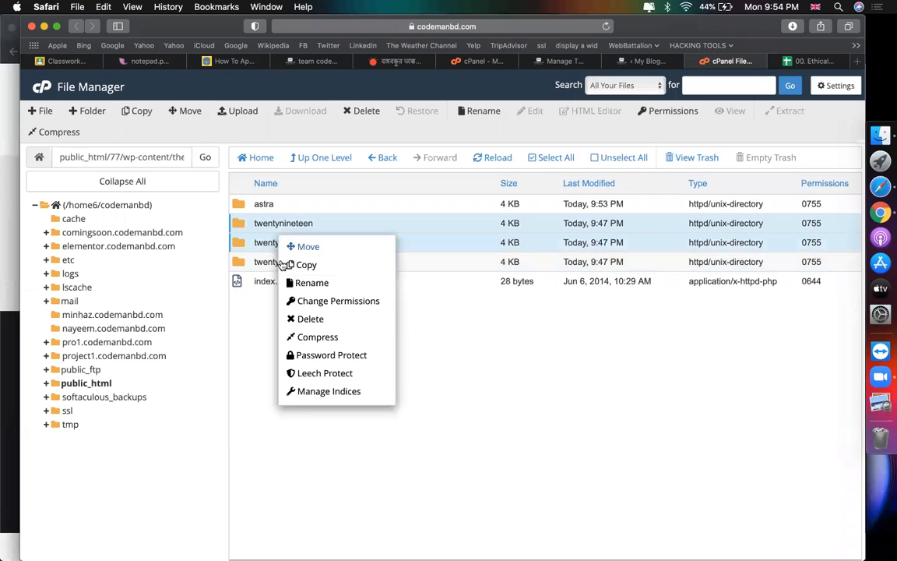
click(327, 320)
click(313, 325)
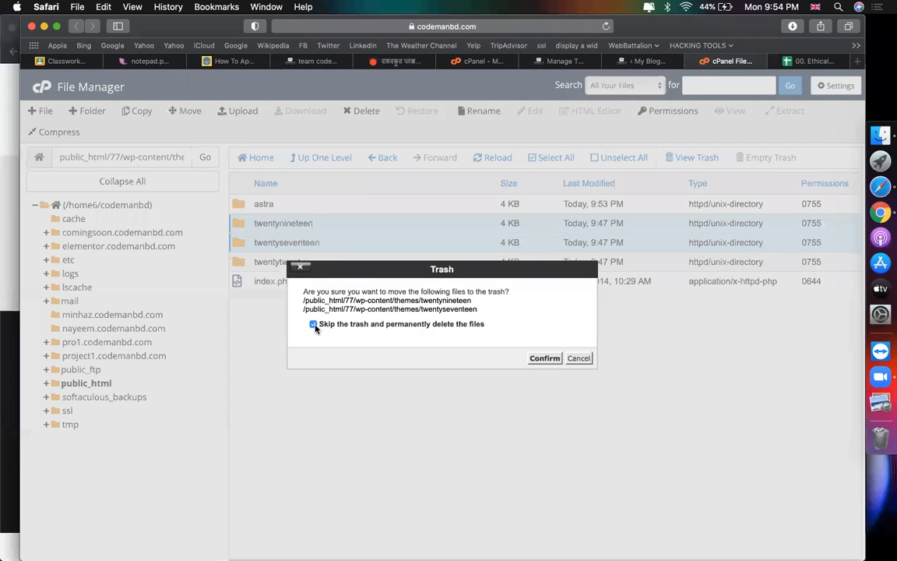
click(545, 359)
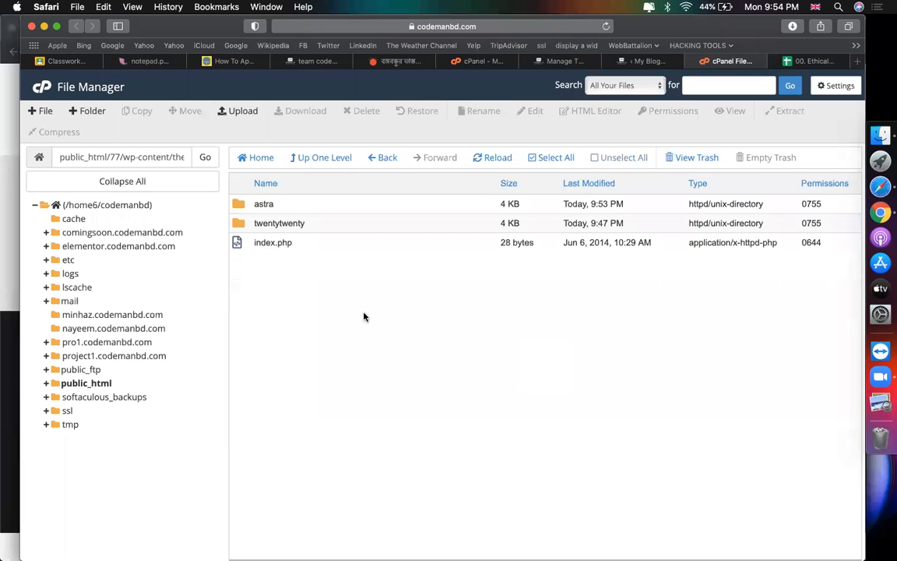
Step: Check the remaining astra and twentytwenty folders and return to WordPress admin
click(273, 249)
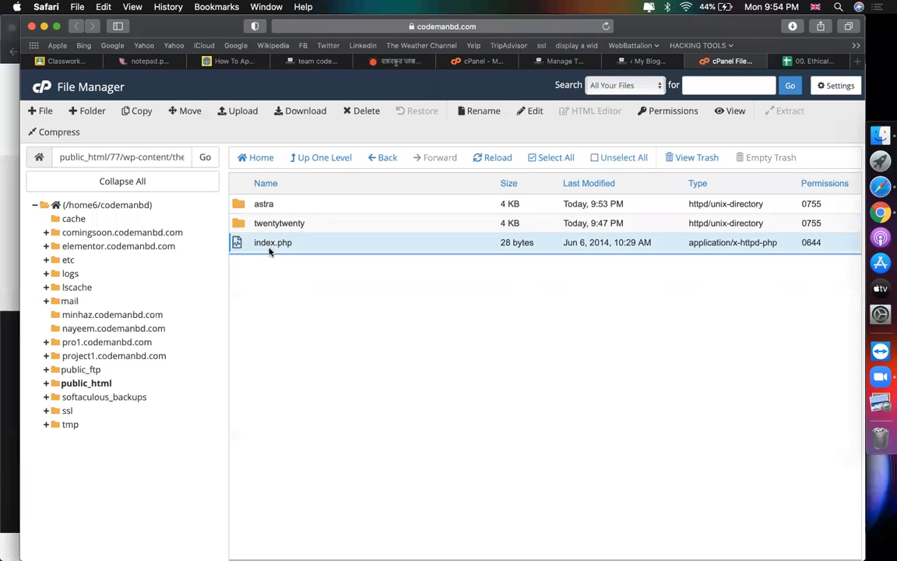
click(276, 206)
click(313, 224)
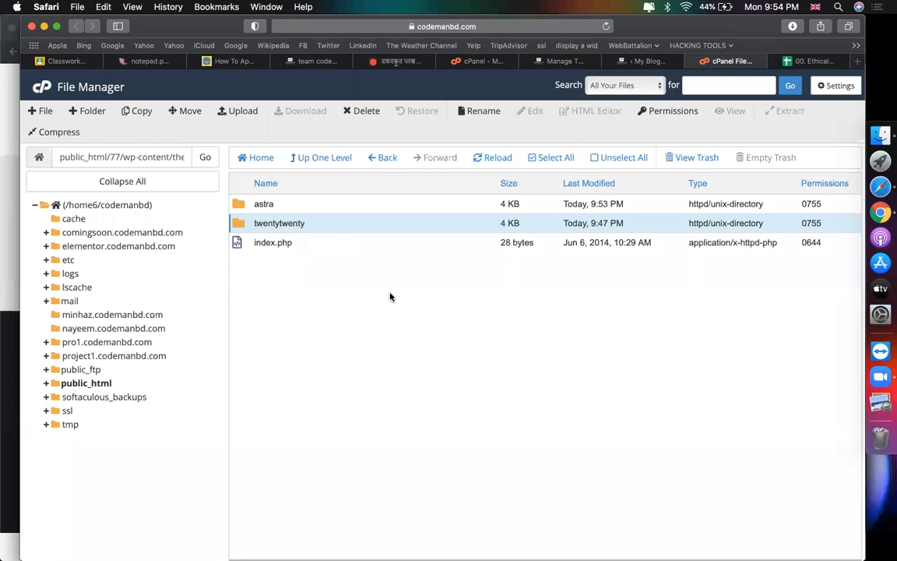
click(645, 61)
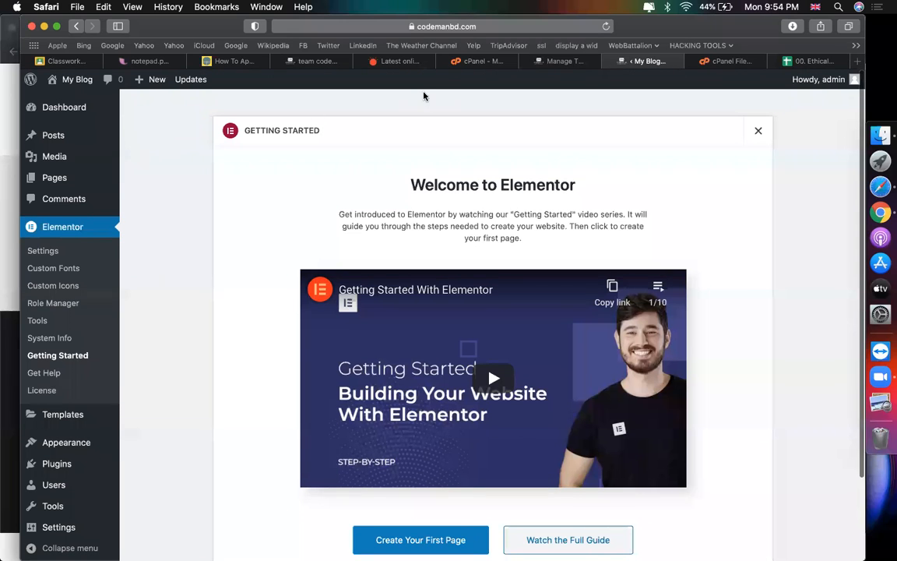
Step: In Easy Updates Manager, turn Theme Updates On for both Astra and Twenty Twenty
click(552, 63)
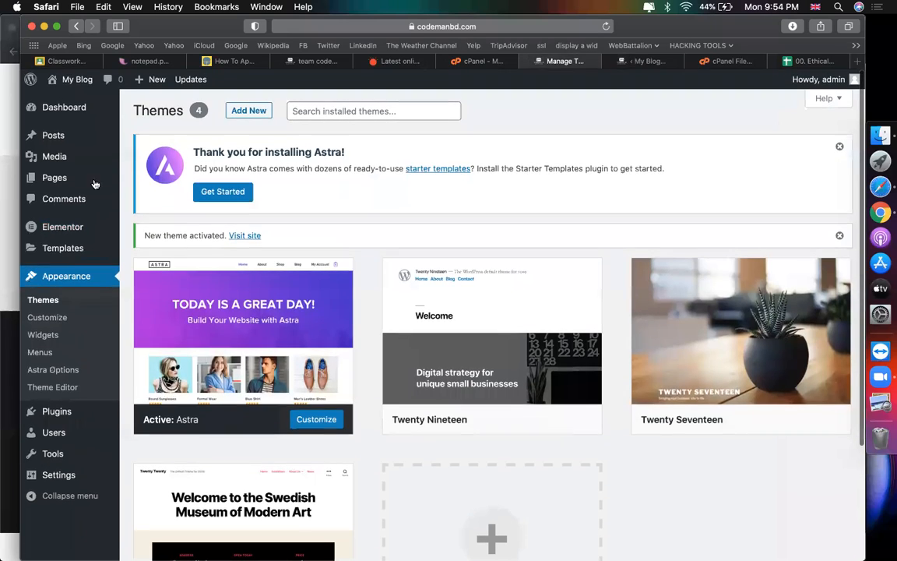
mouse_move(74, 110)
click(164, 144)
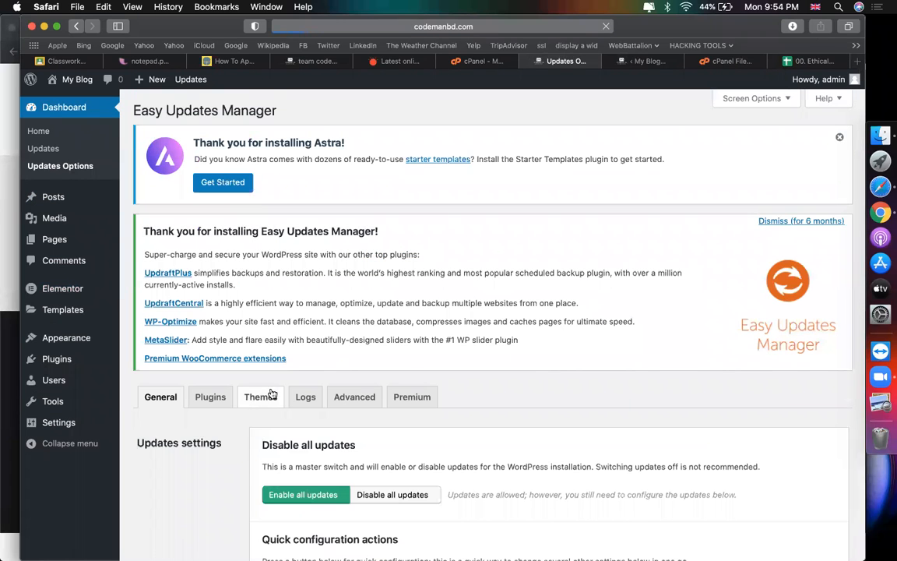
scroll(426, 364, down, 1)
scroll(221, 221, down, 5)
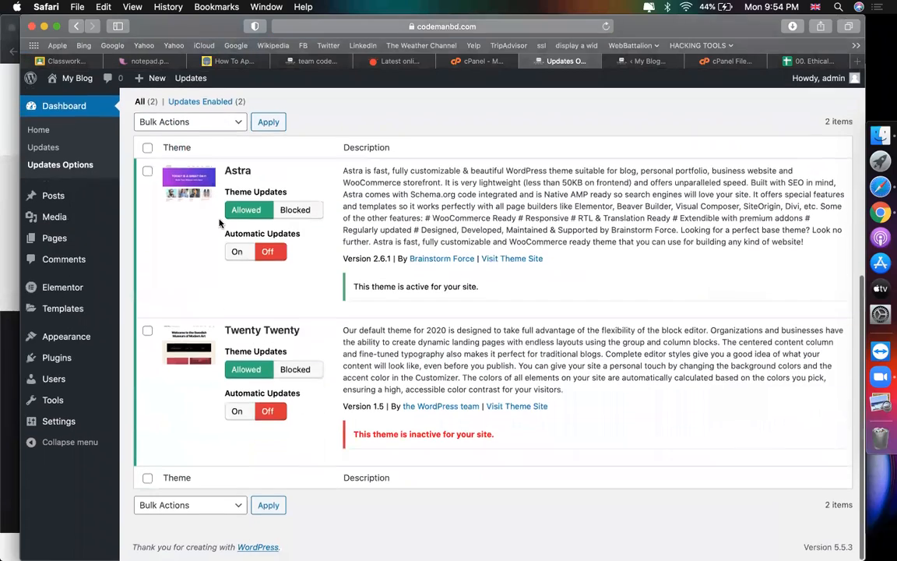
click(147, 149)
click(180, 122)
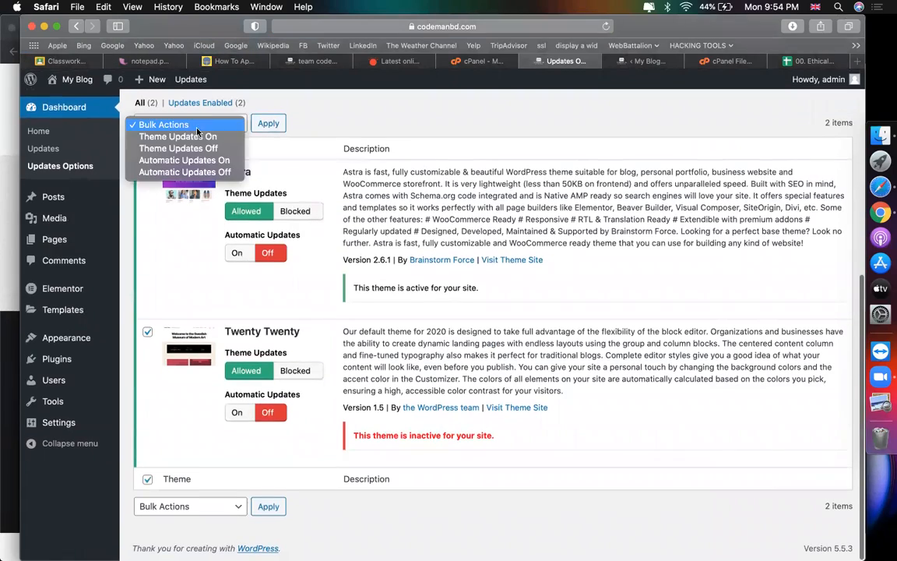
click(196, 137)
click(267, 123)
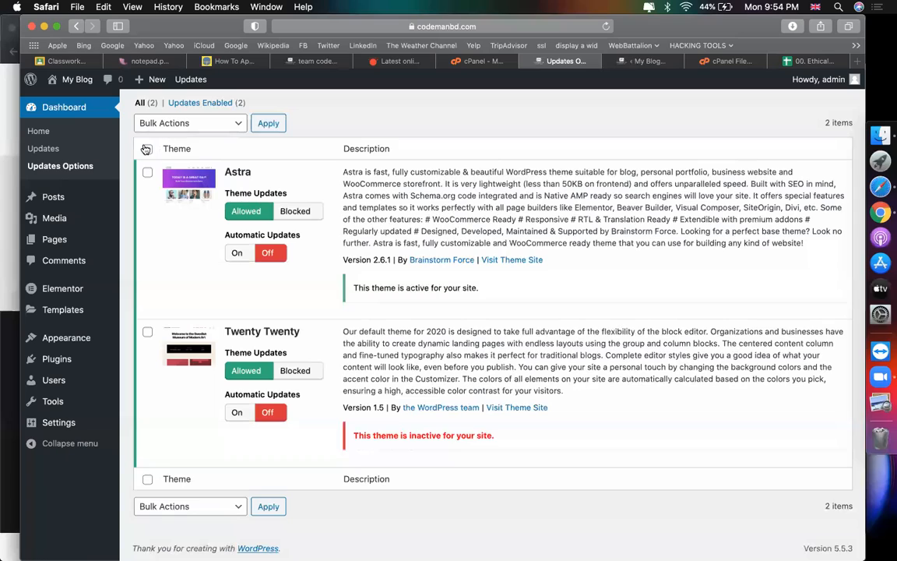
Step: Apply Automatic Updates On to both themes
click(147, 149)
click(165, 122)
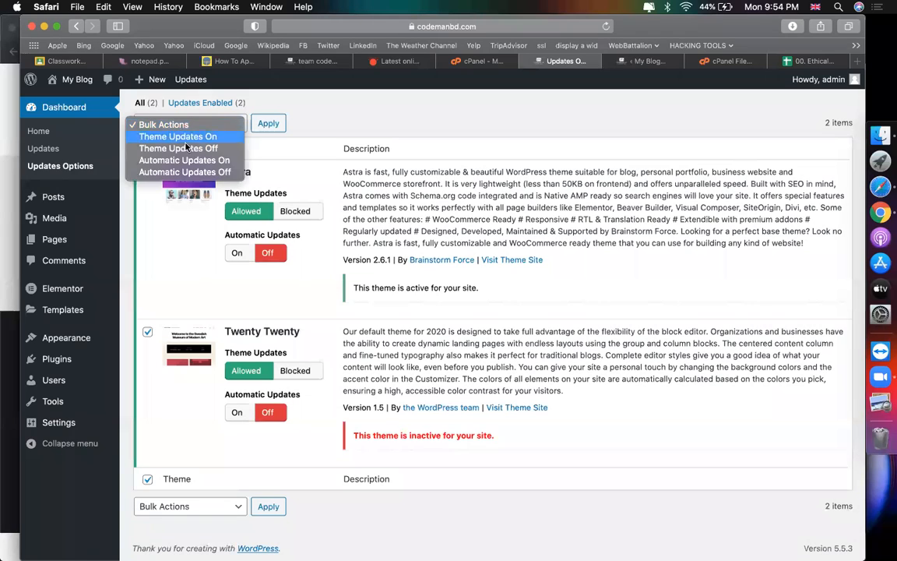
click(186, 160)
click(267, 123)
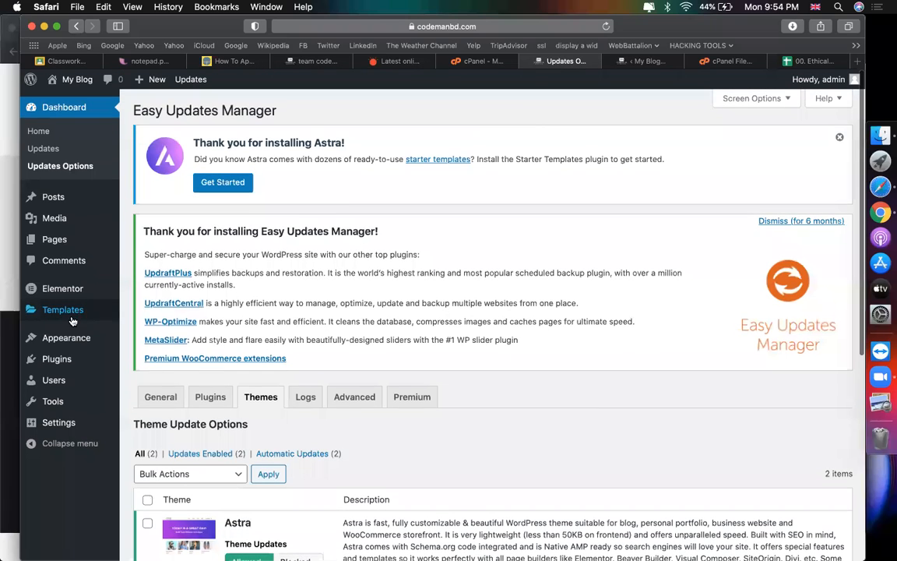
Step: Search Add Plugins for Flexible Elementor, correcting the misspelled query
mouse_move(45, 248)
mouse_move(58, 358)
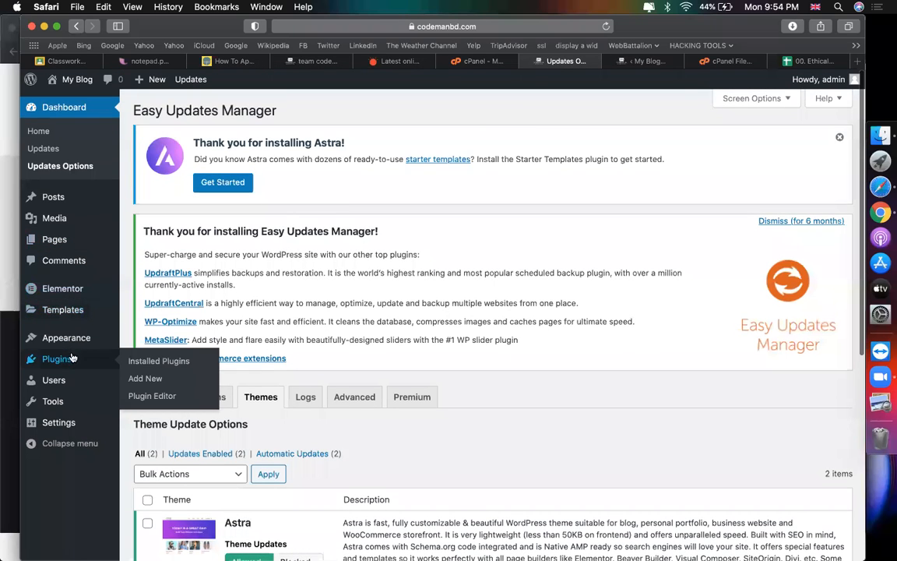
click(144, 379)
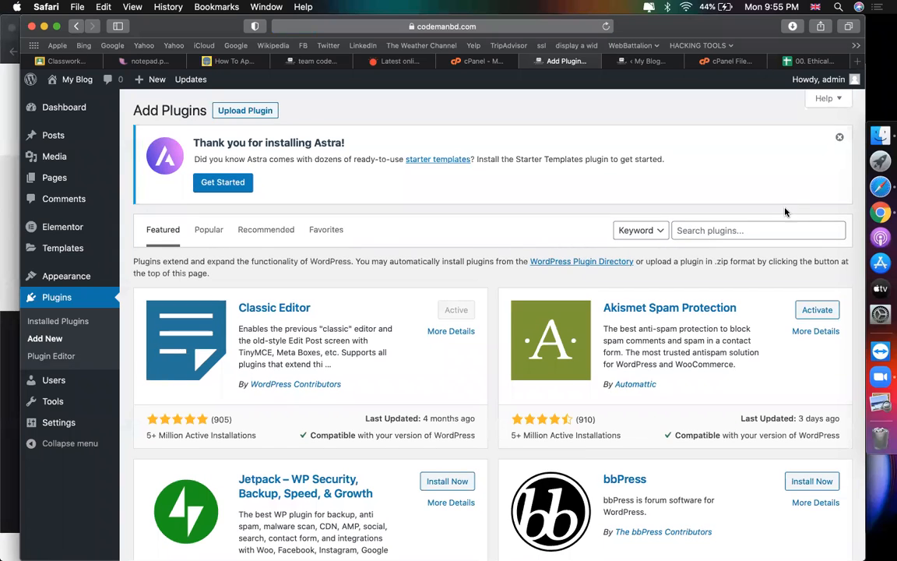
click(756, 224)
text(feeble elee)
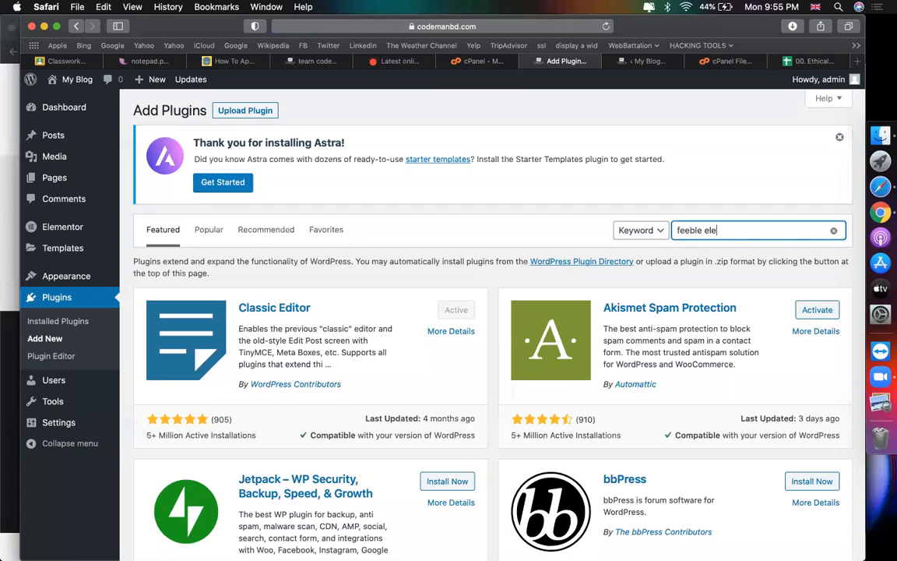
text(mentor)
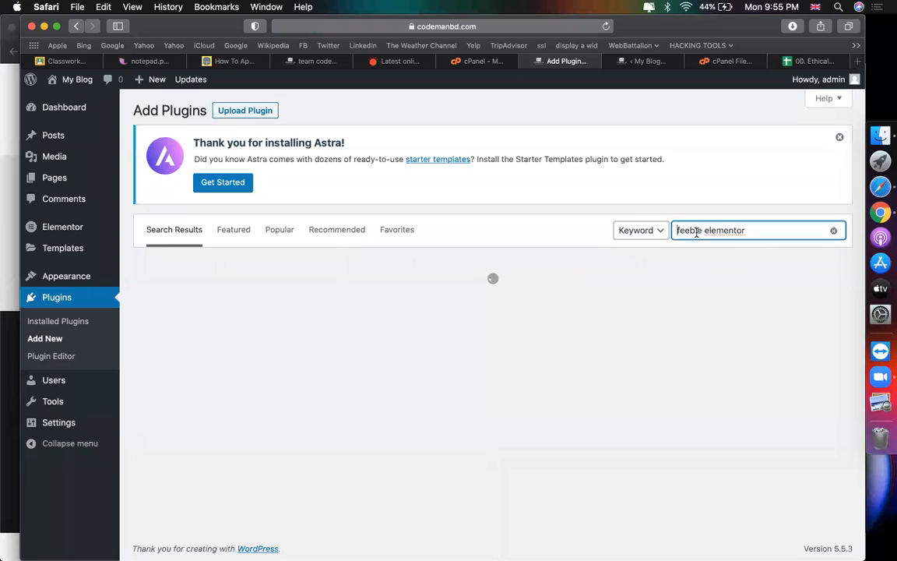
double_click(696, 232)
text(flexible)
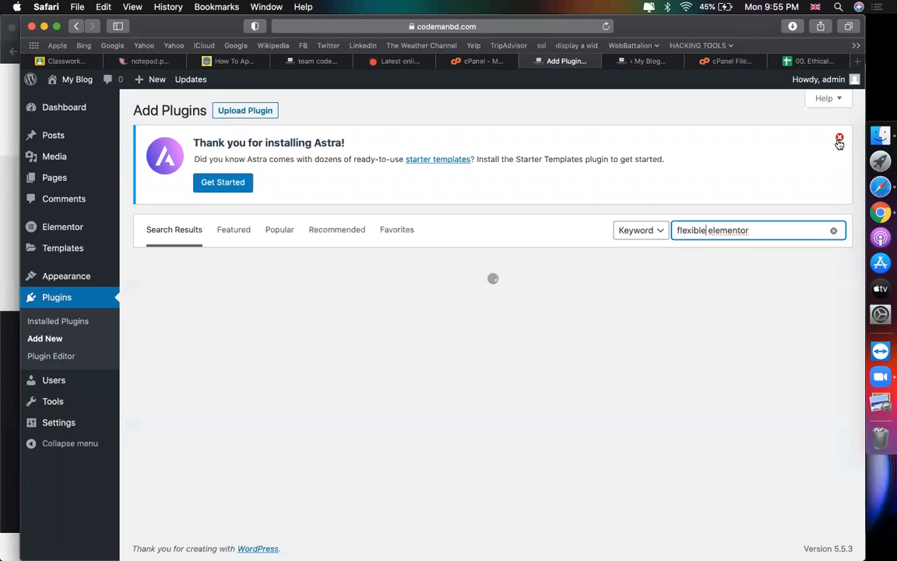
Step: Install and activate the Flexible Elementor Panel plugin
click(839, 140)
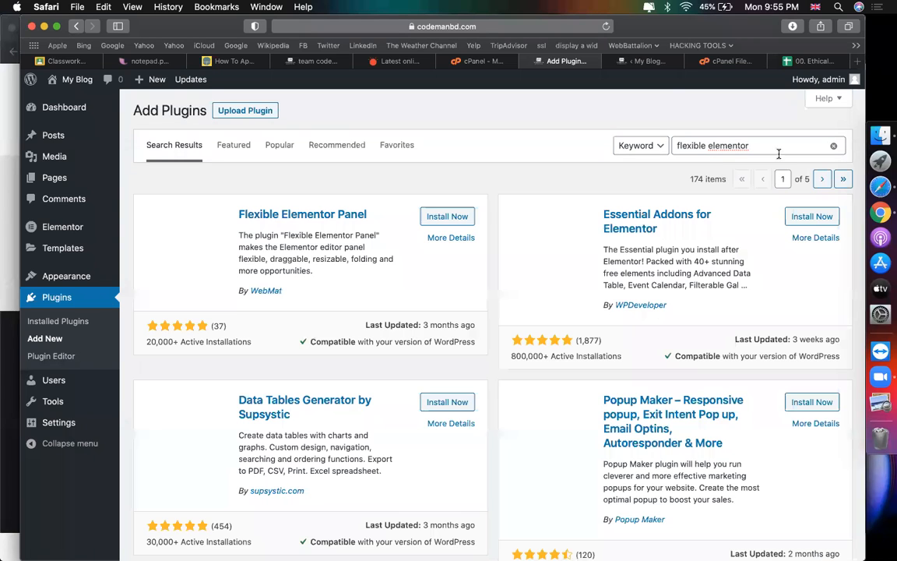
click(427, 216)
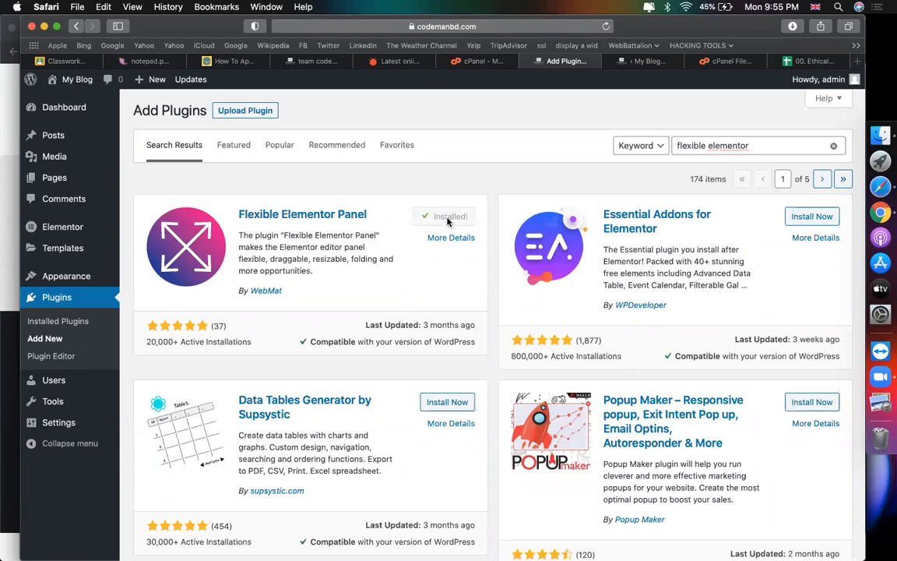
click(450, 222)
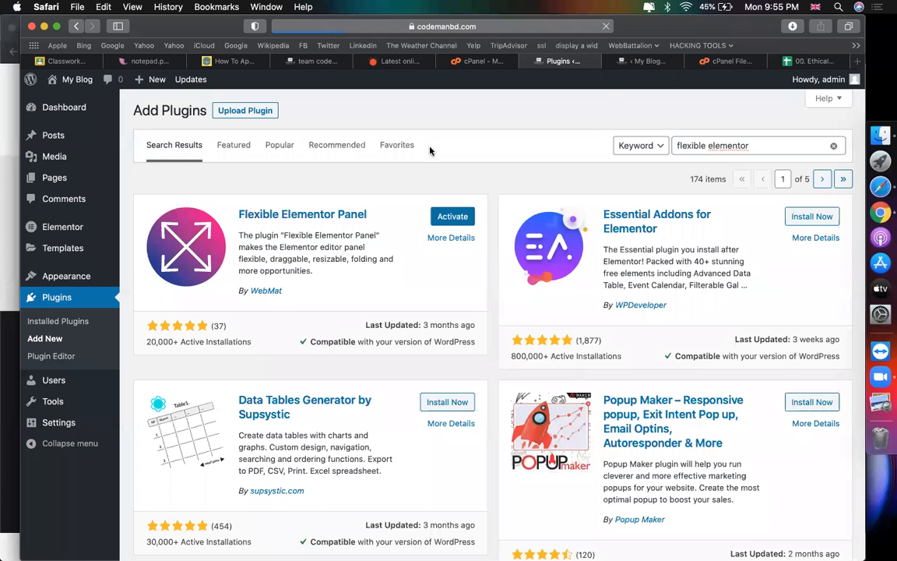
click(645, 61)
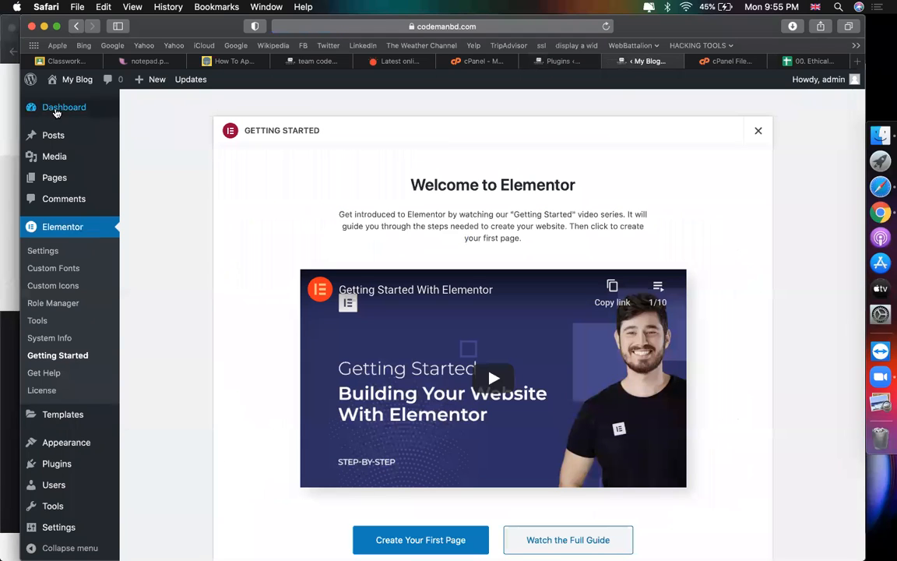
mouse_move(62, 107)
click(572, 61)
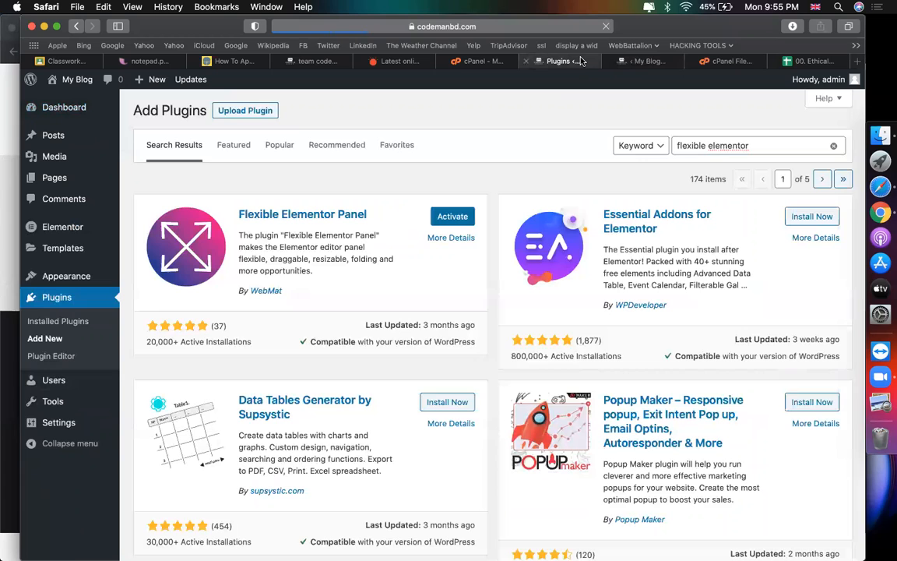
click(453, 216)
key(ctrl+Tab)
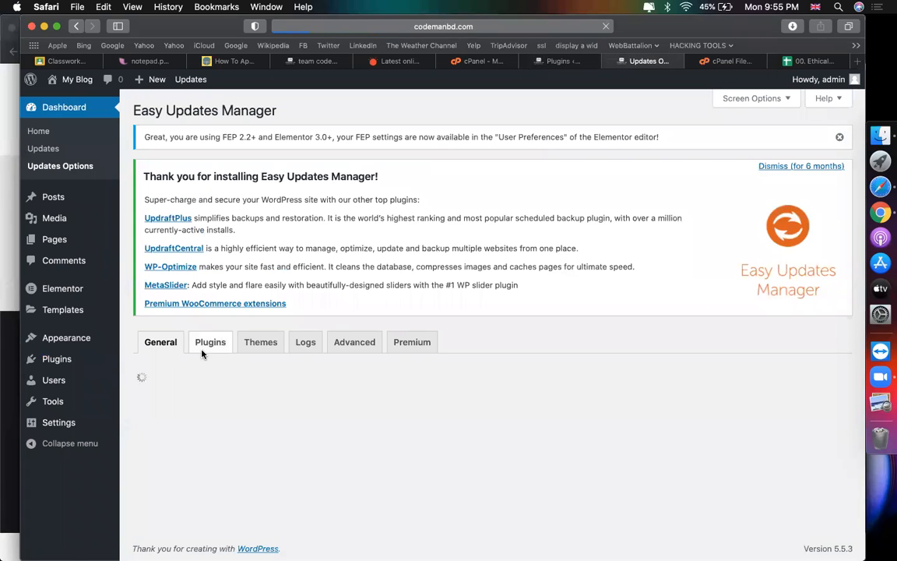
Step: Set Flexible Elementor Panel to Allowed with Automatic Updates On
click(206, 350)
scroll(221, 270, down, 10)
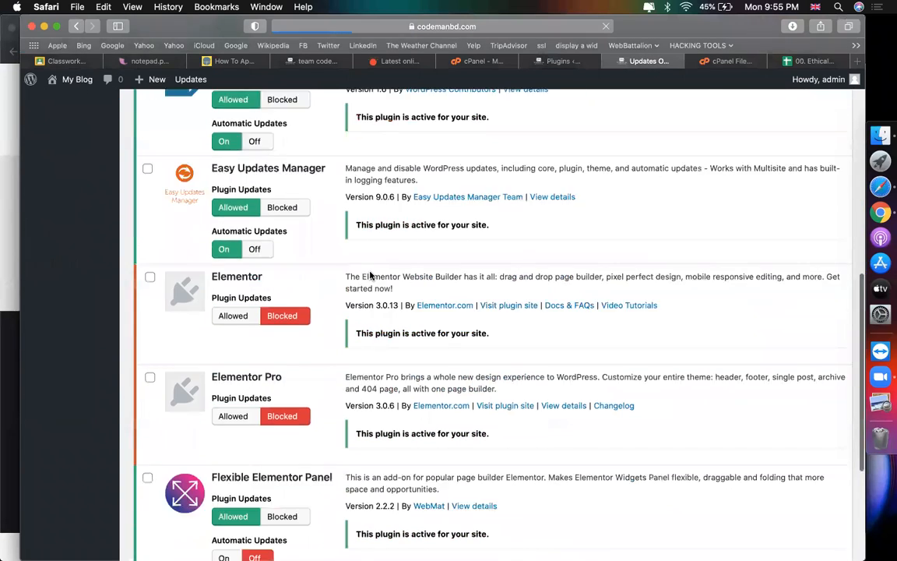
click(234, 313)
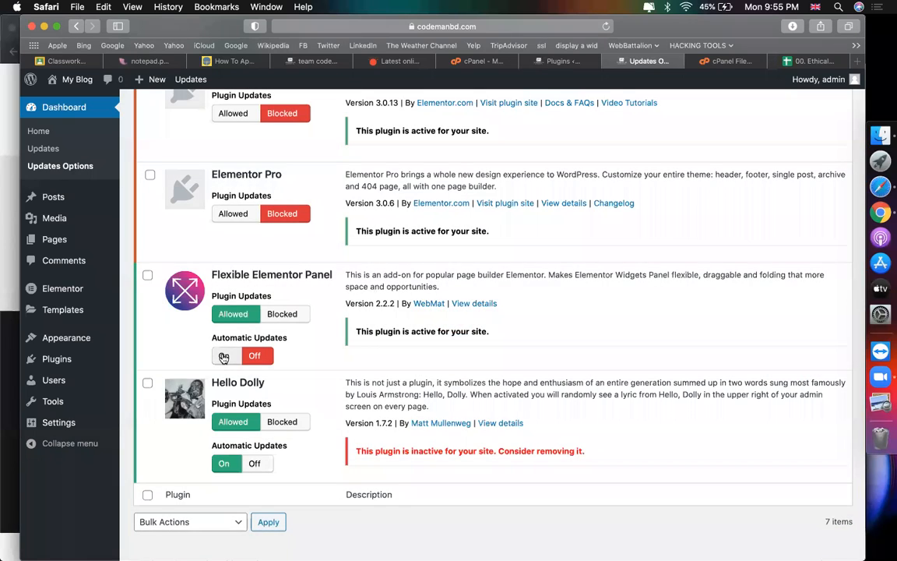
click(223, 356)
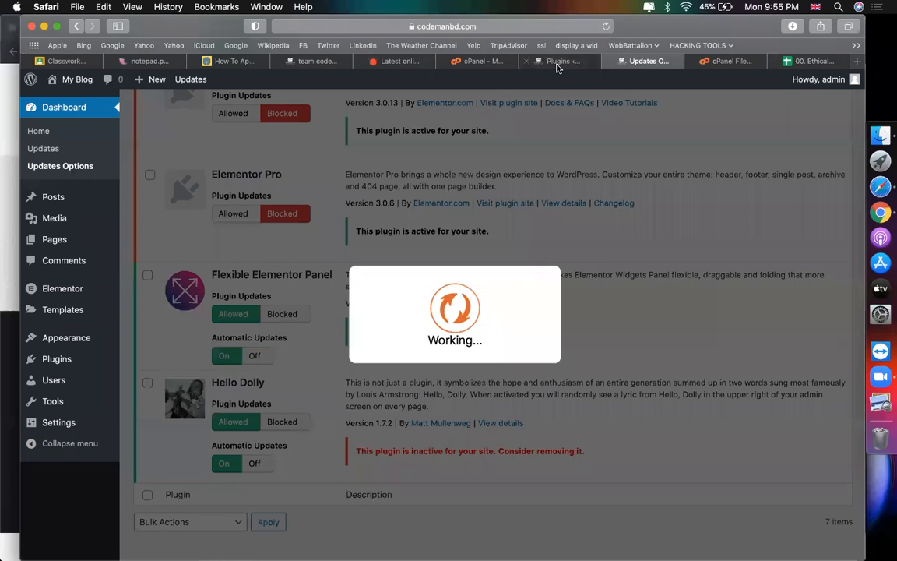
Step: Dismiss the plugin notice and start a new page via Pages > Add New
click(556, 67)
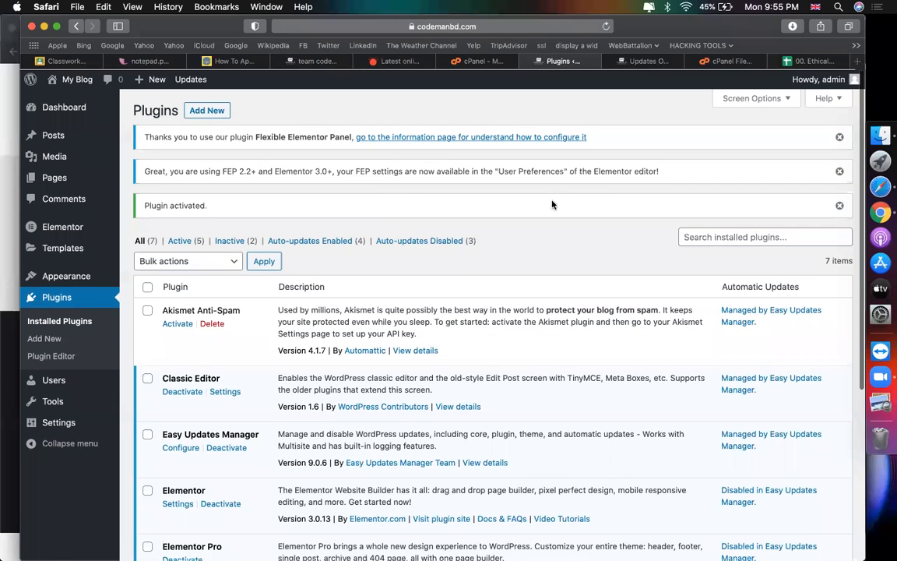
click(839, 138)
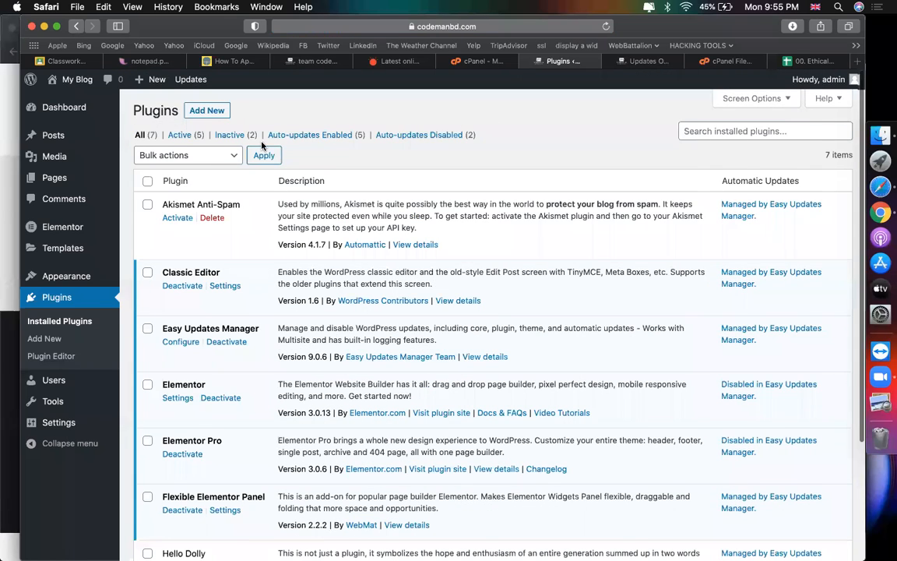
mouse_move(66, 179)
click(148, 198)
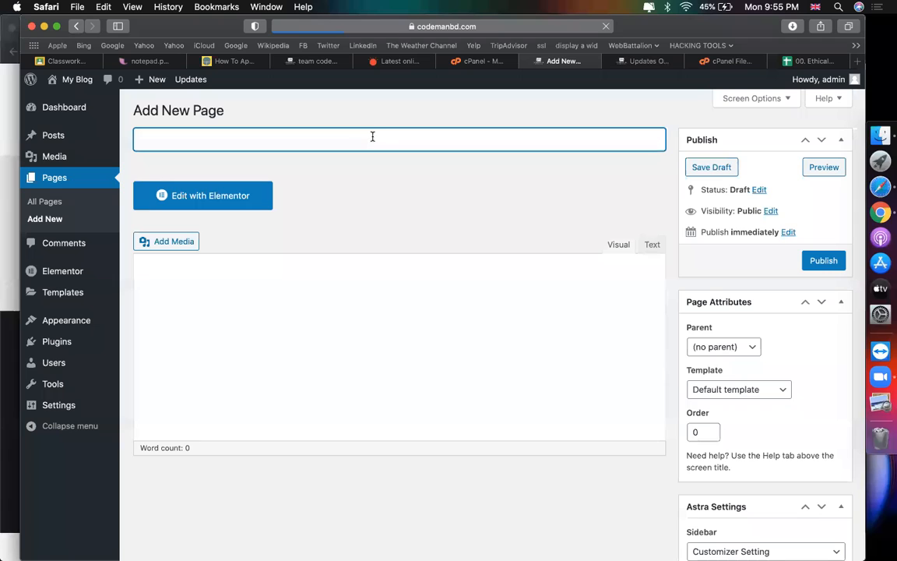
Step: Publish a page titled 'home', then add and publish a page titled 'blog'
text(home)
click(817, 262)
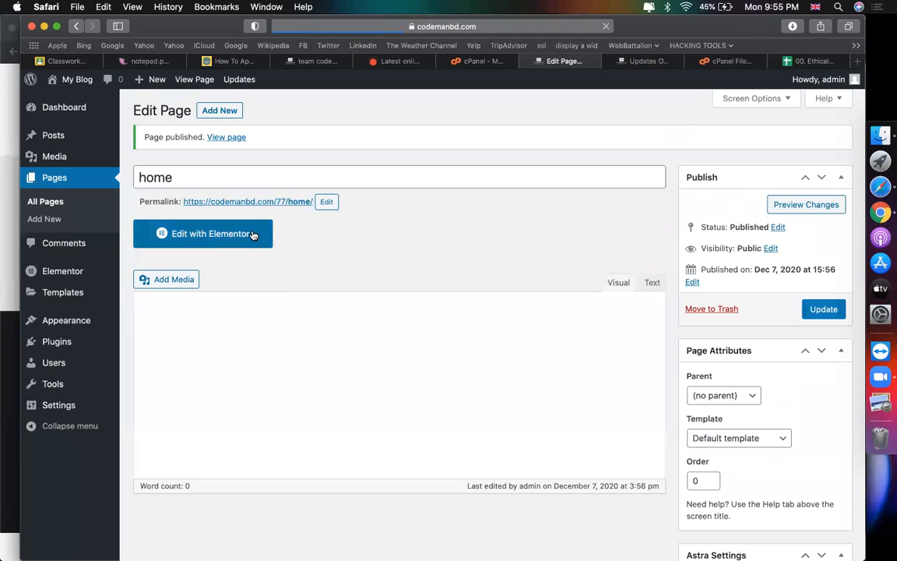
click(647, 61)
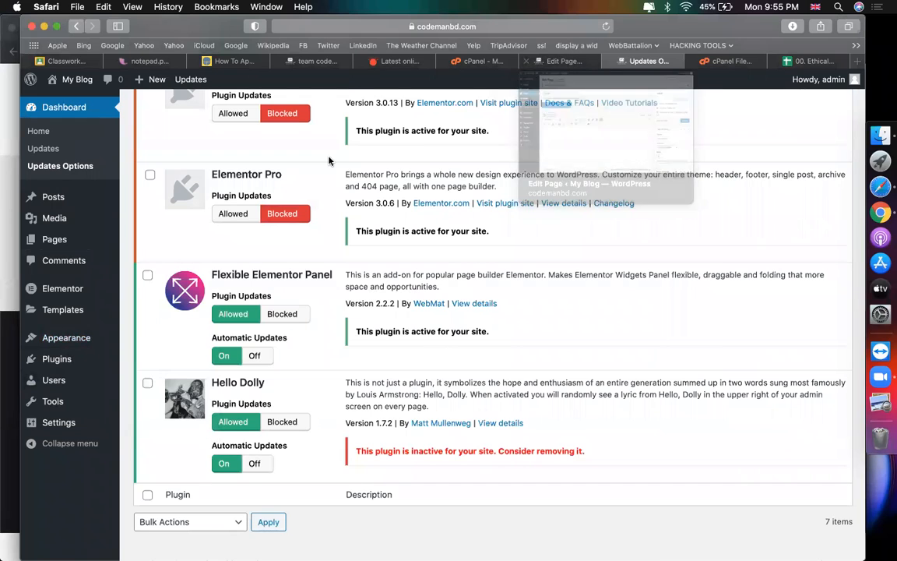
scroll(329, 161, up, 10)
mouse_move(56, 239)
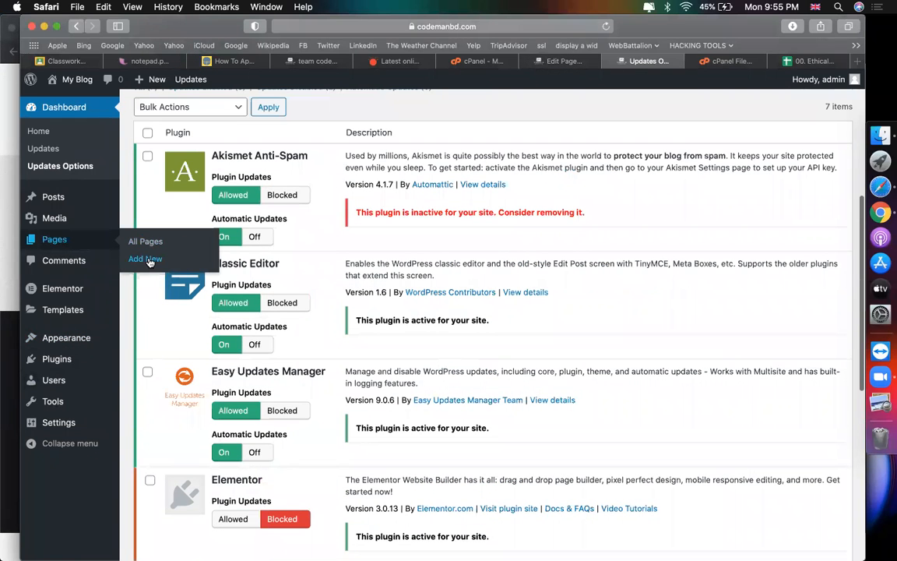
click(147, 259)
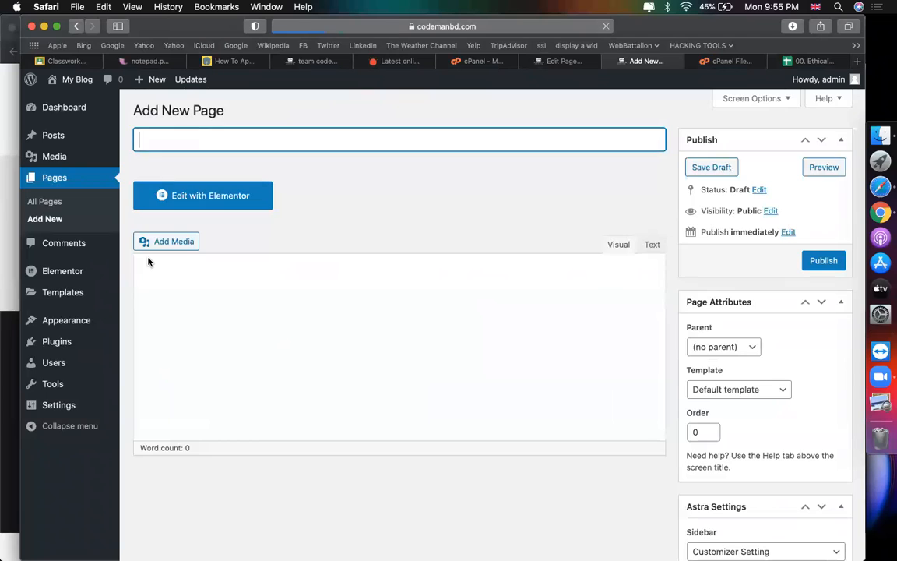
text(blog)
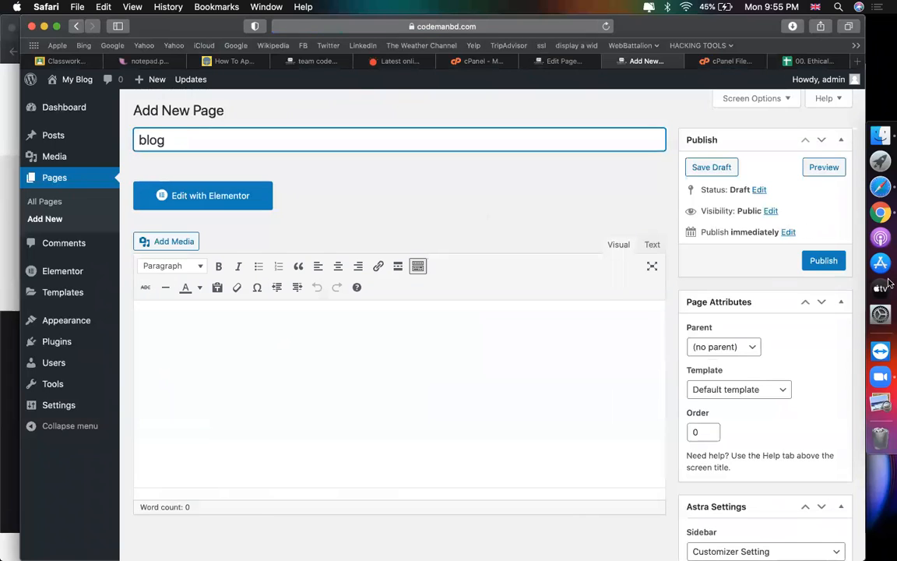
click(833, 261)
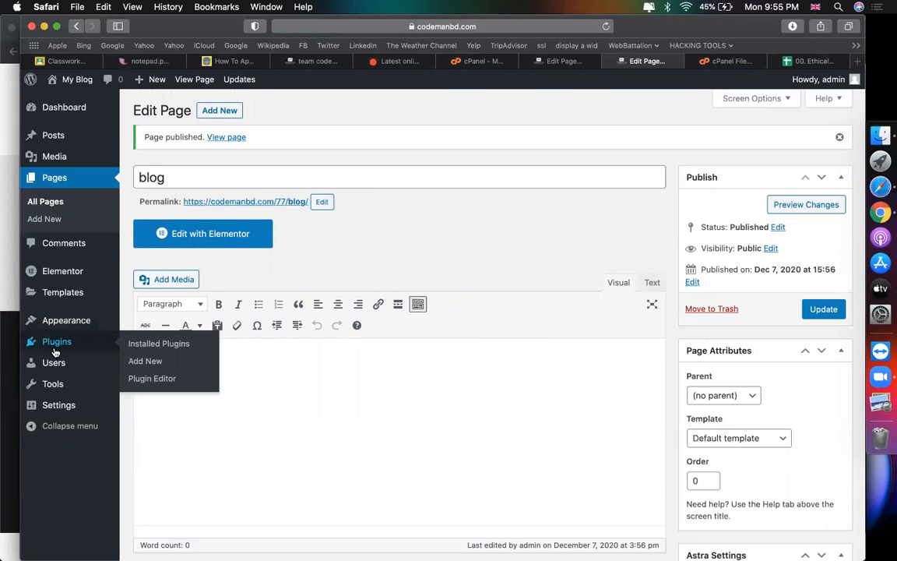
Step: Set Reading to a static page with 'home' as homepage and 'blog' as posts page, and save
mouse_move(67, 406)
click(145, 443)
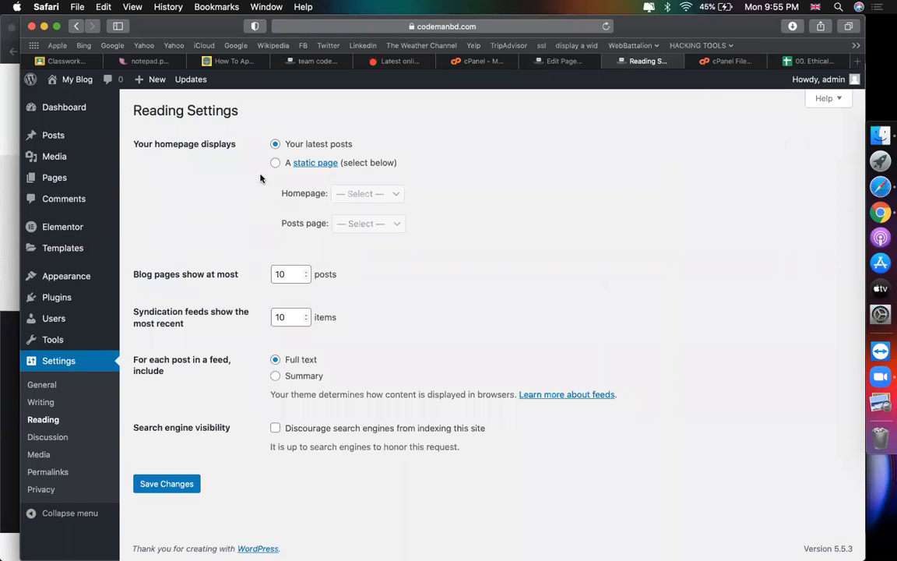
click(274, 164)
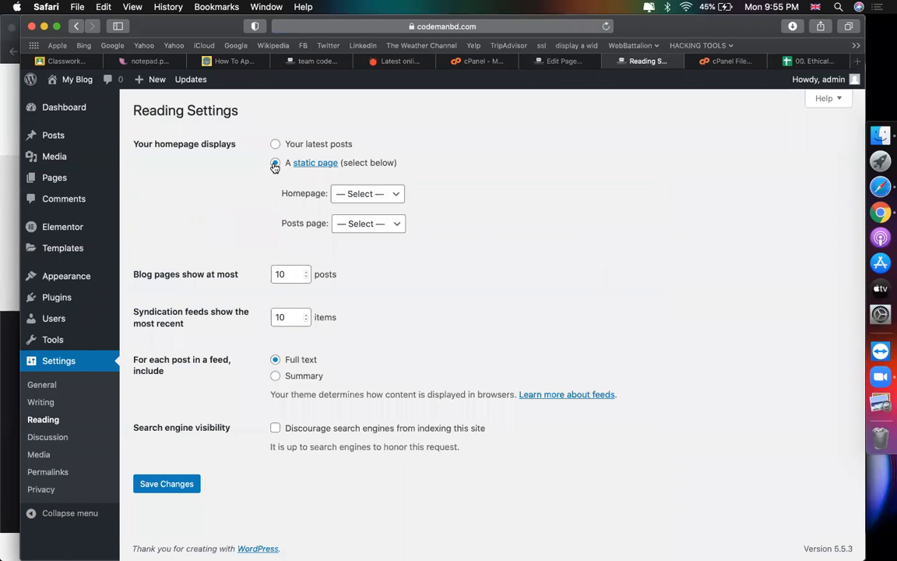
click(352, 194)
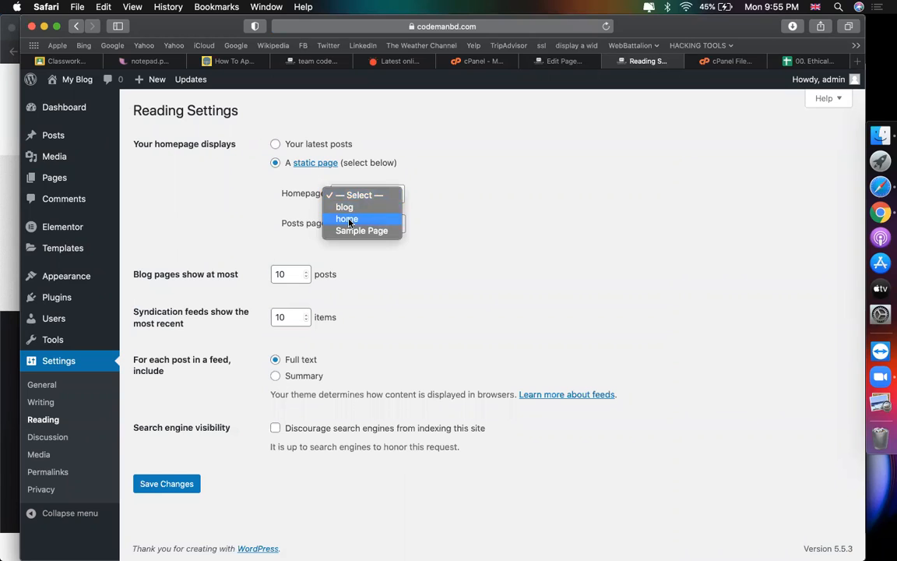
click(348, 219)
click(381, 225)
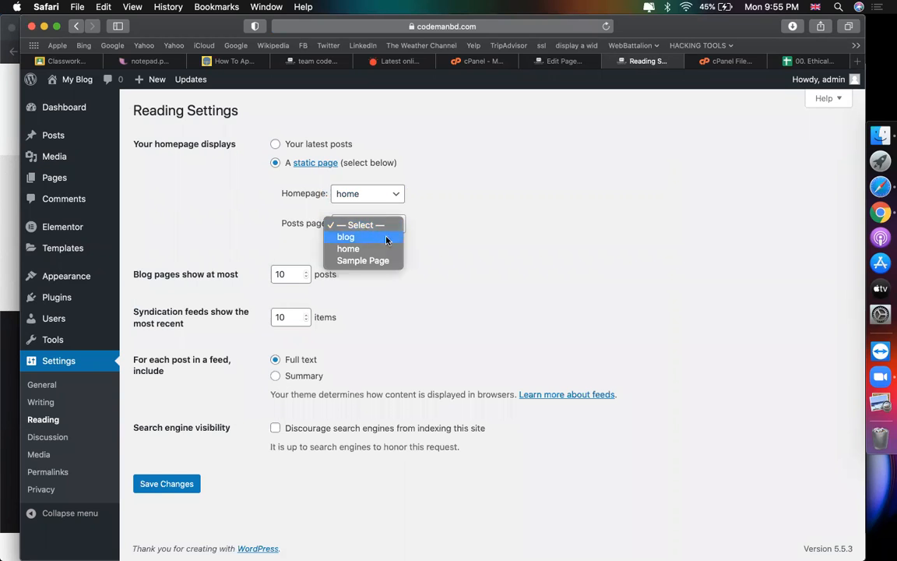
click(366, 237)
click(167, 483)
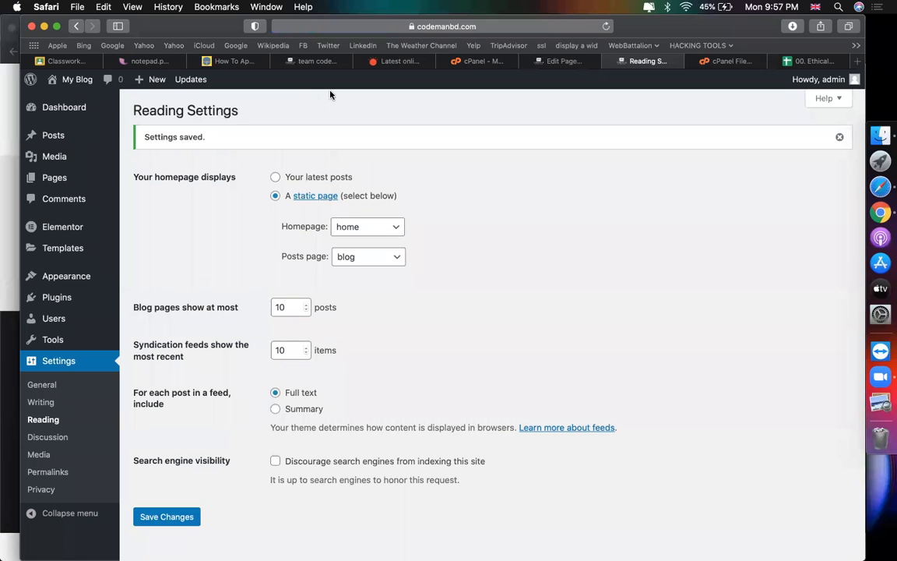
click(47, 474)
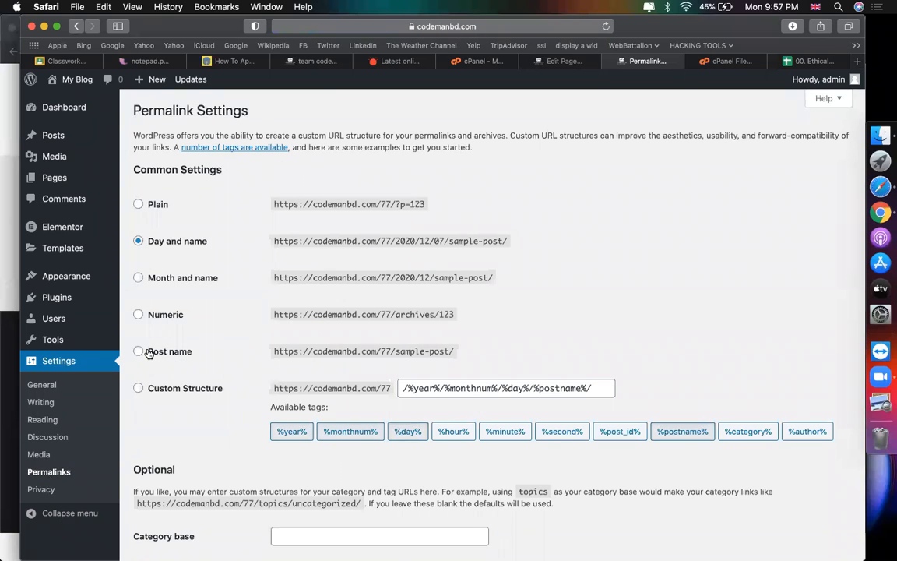
Step: Save the permalink structure as Post name
click(147, 351)
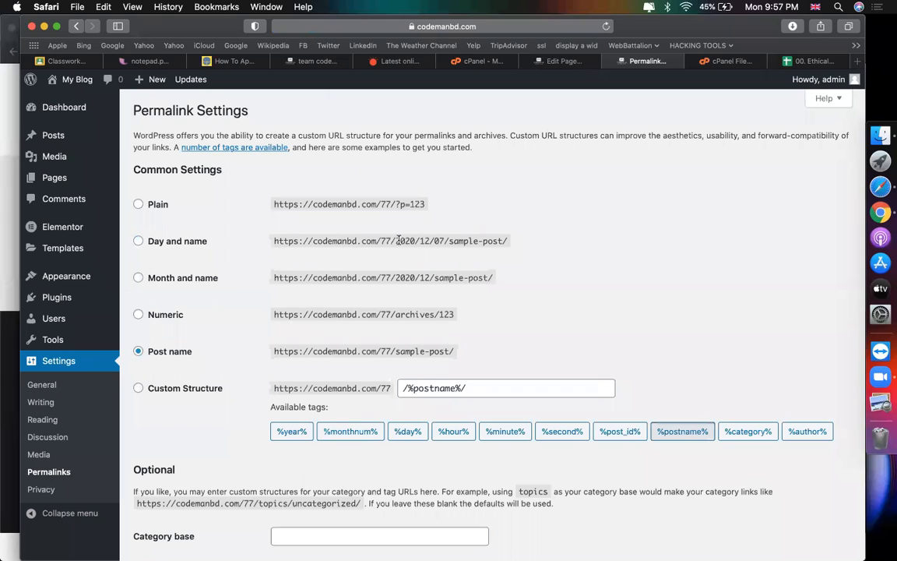
drag(396, 241, 450, 241)
scroll(567, 265, down, 3)
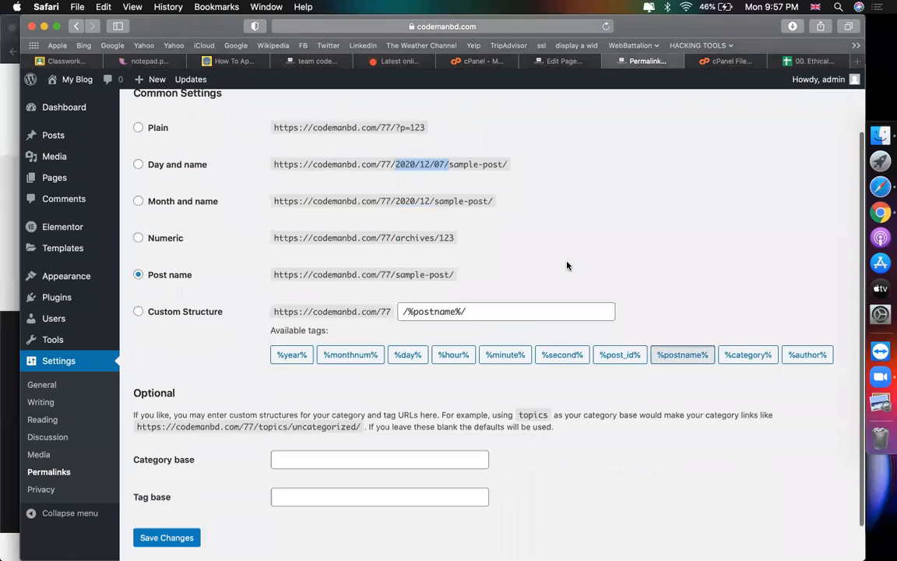
click(171, 496)
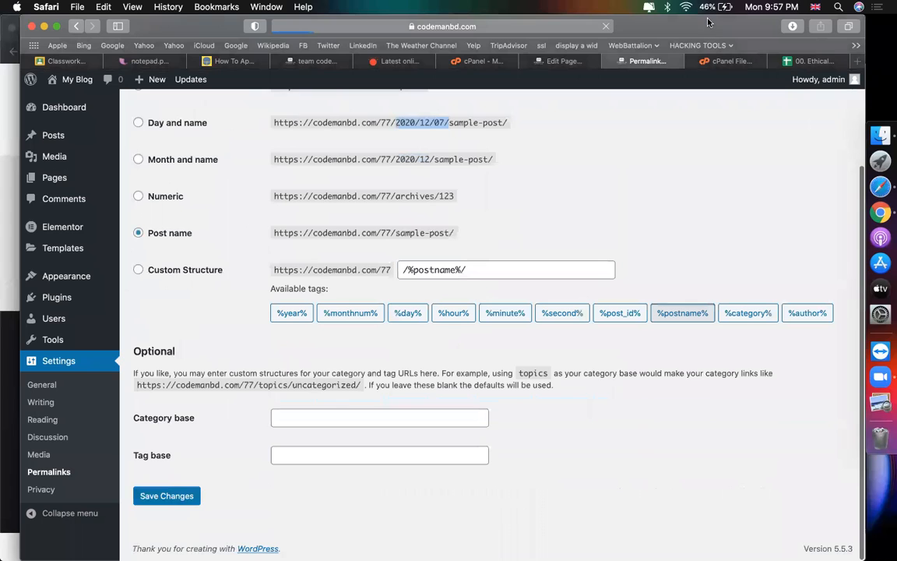
Step: Open the home page in Elementor, then start another new page
click(568, 62)
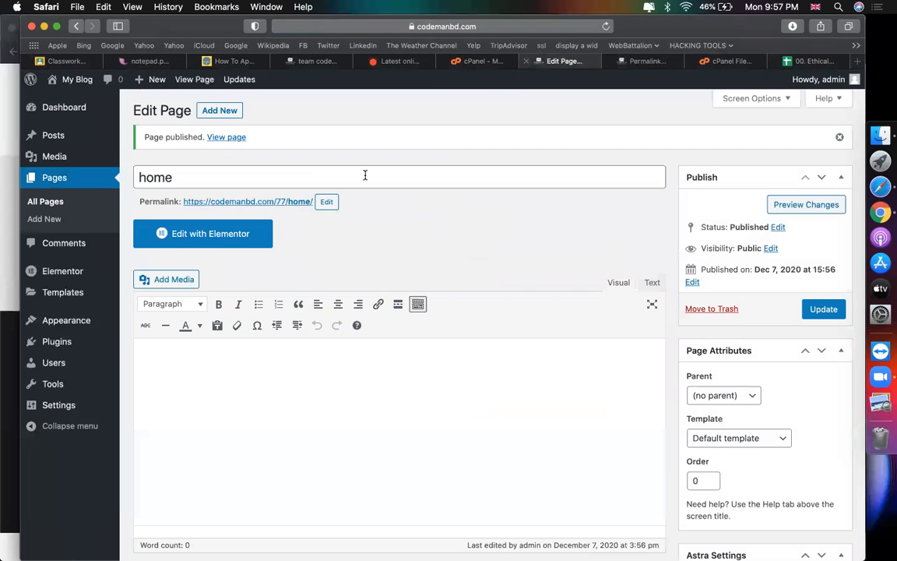
click(238, 226)
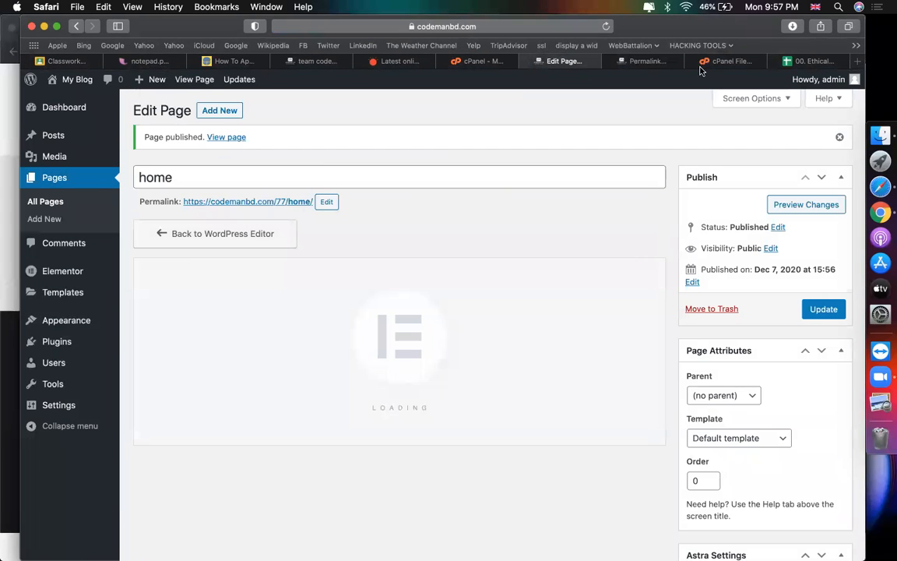
click(632, 64)
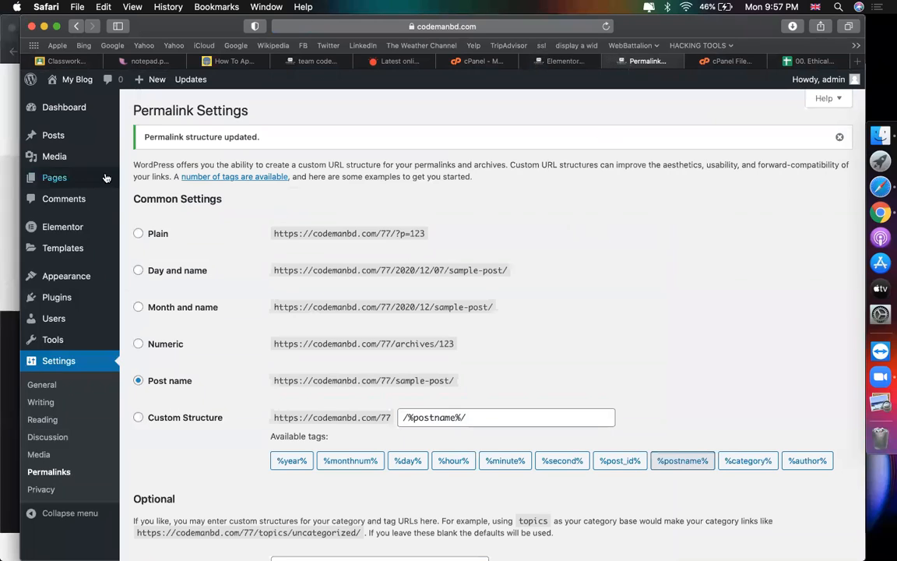
mouse_move(106, 177)
click(149, 198)
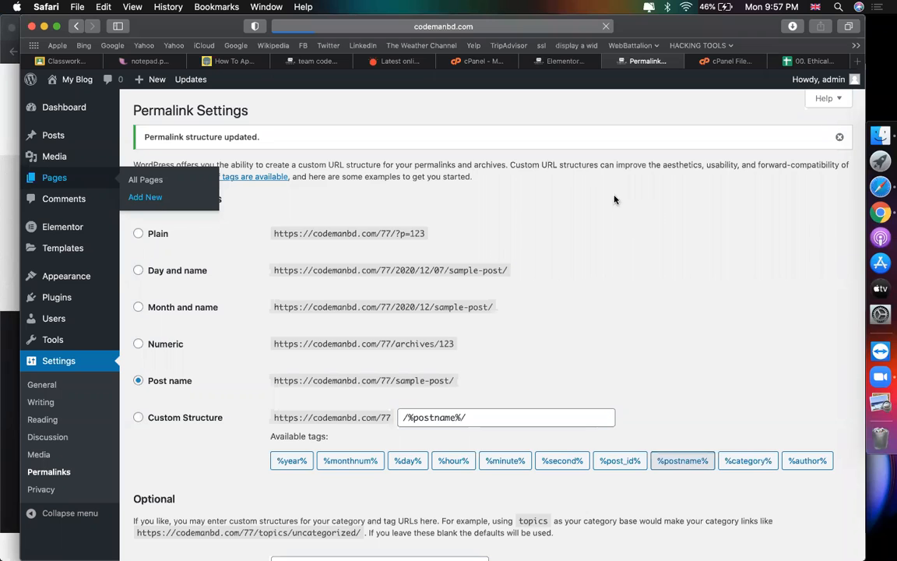
Step: Publish a new page titled 'service'
click(549, 61)
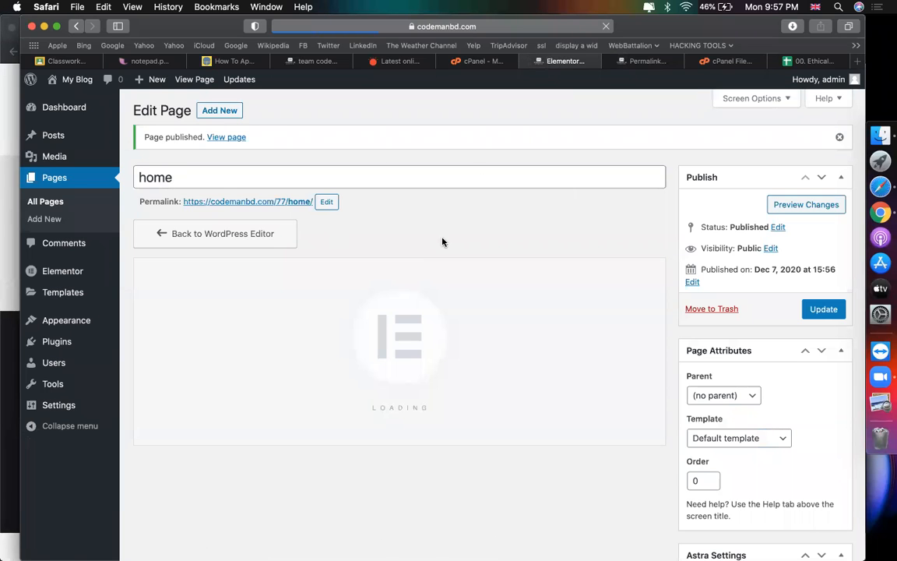
click(637, 62)
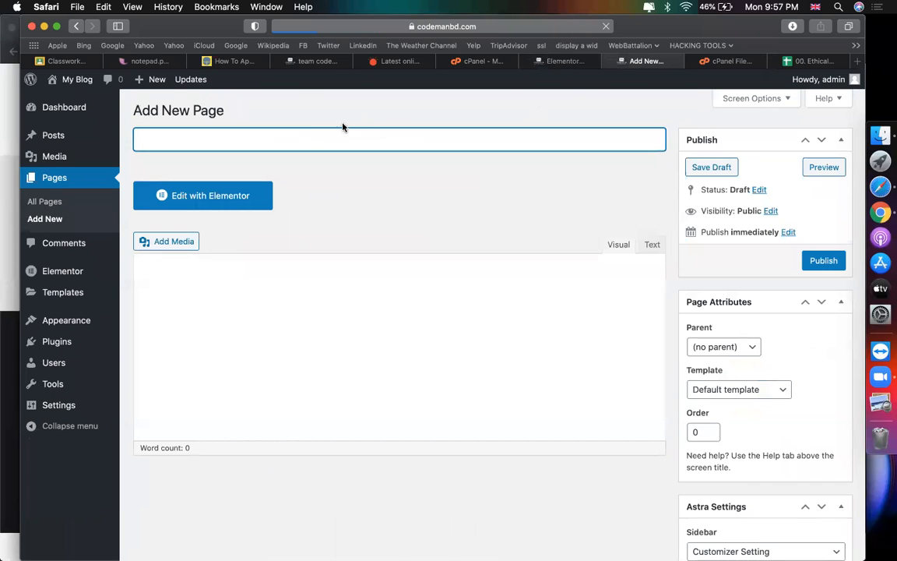
text(service)
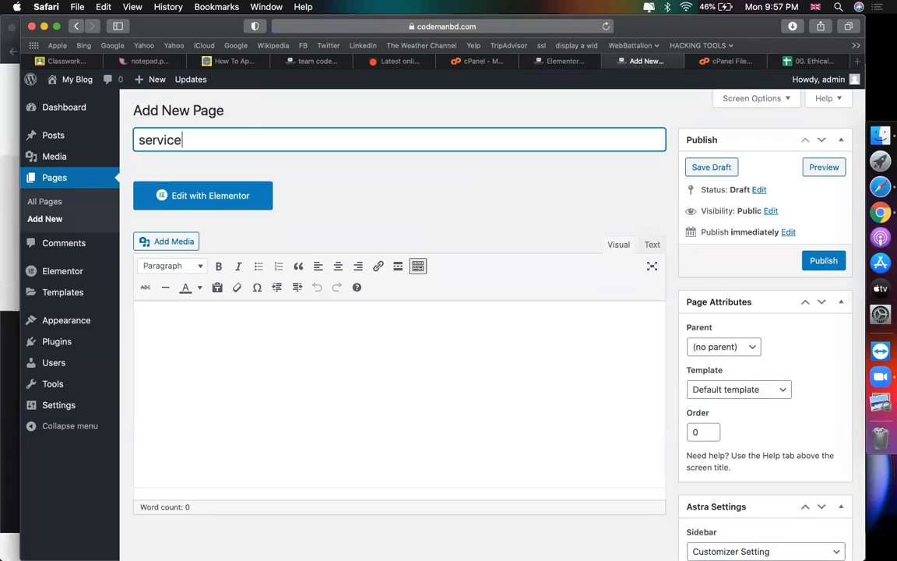
click(821, 260)
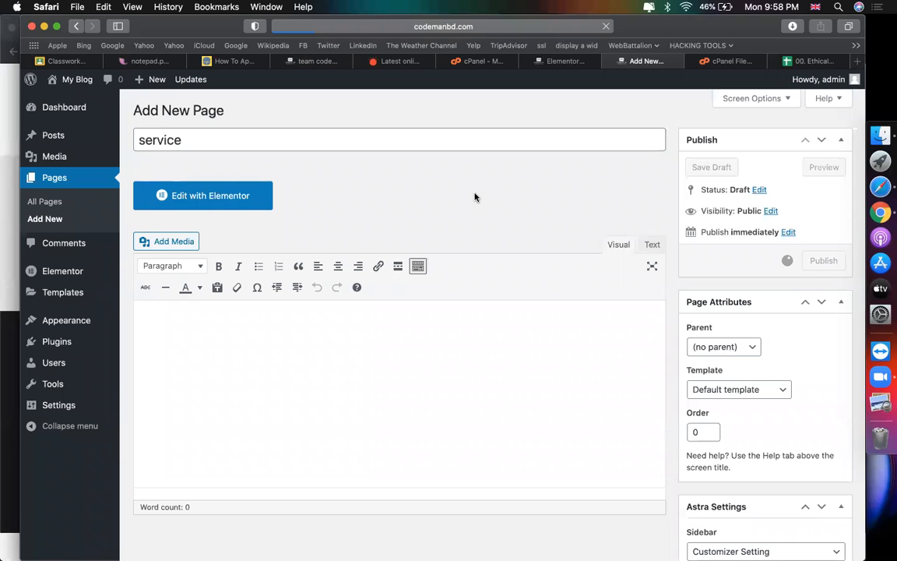
Step: Publish a second new page titled 'about'
text(about)
click(828, 261)
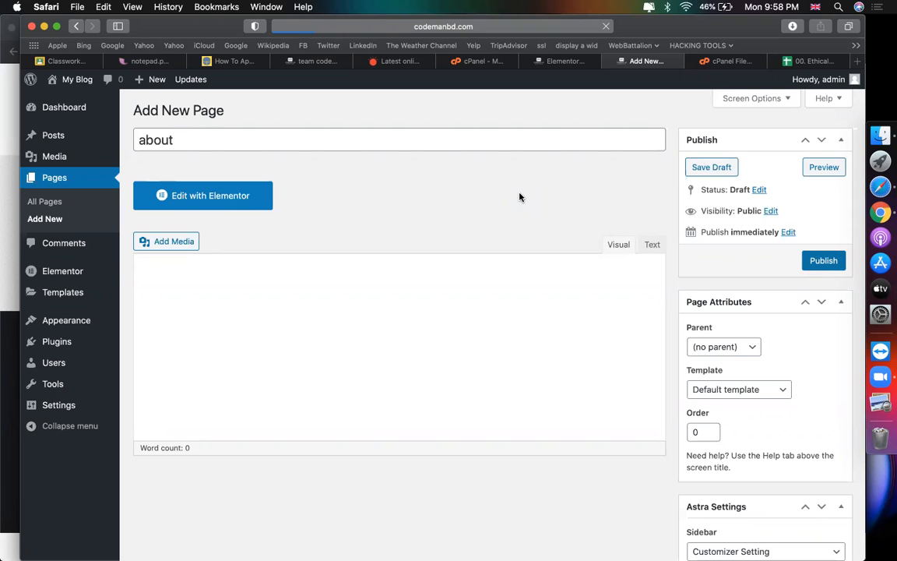
click(549, 61)
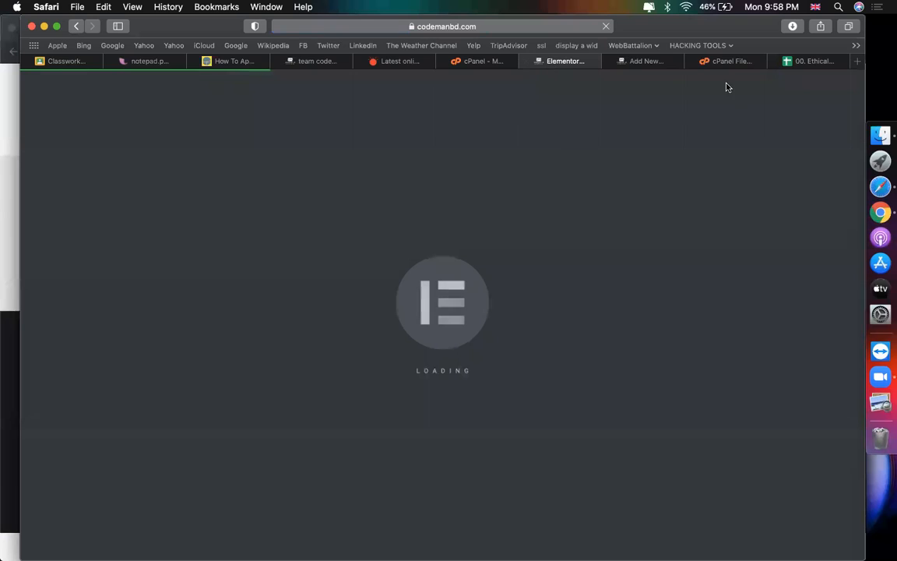
Step: Close the unneeded extra browser tab
click(637, 62)
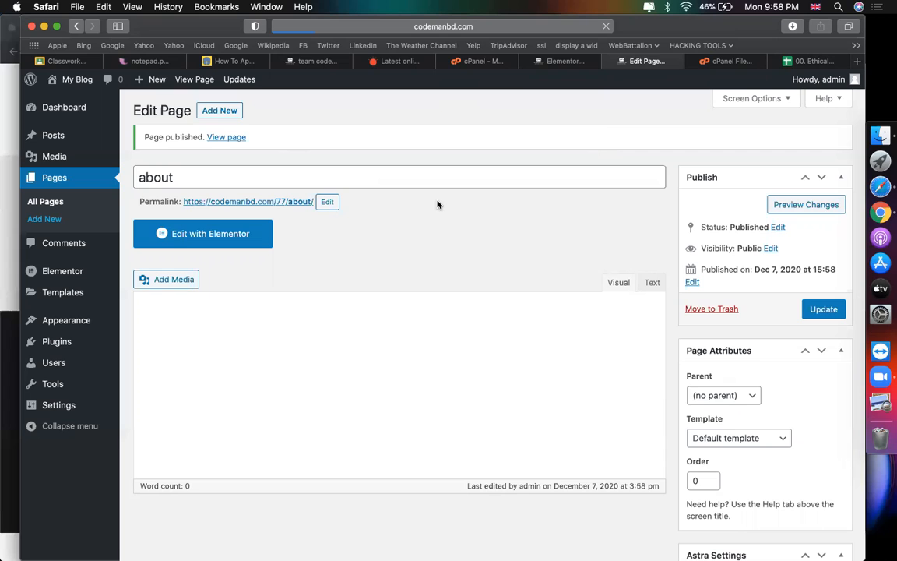
click(556, 64)
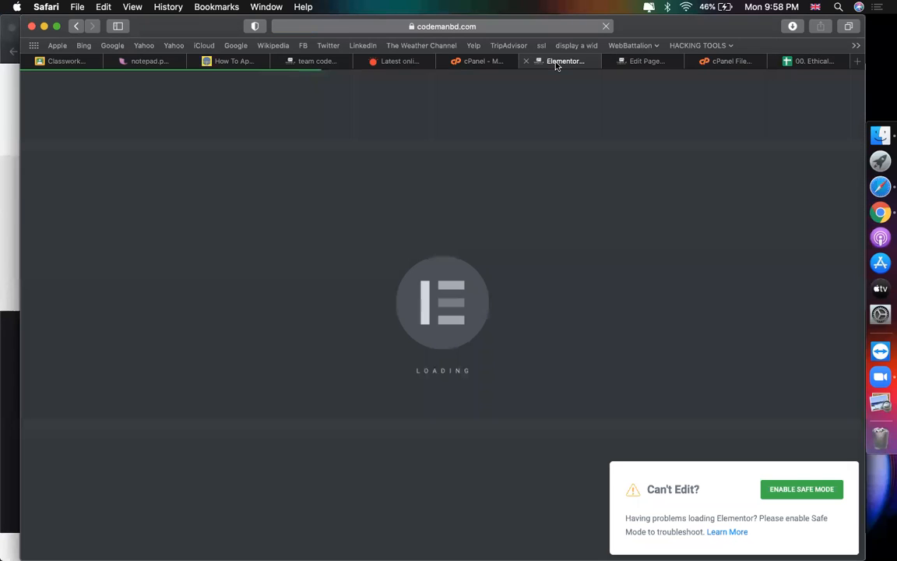
click(644, 62)
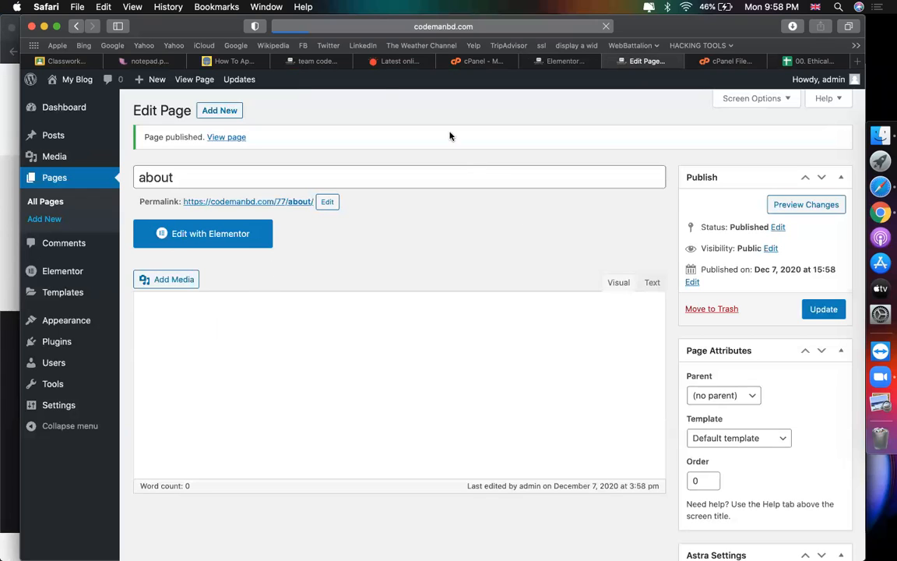
click(363, 61)
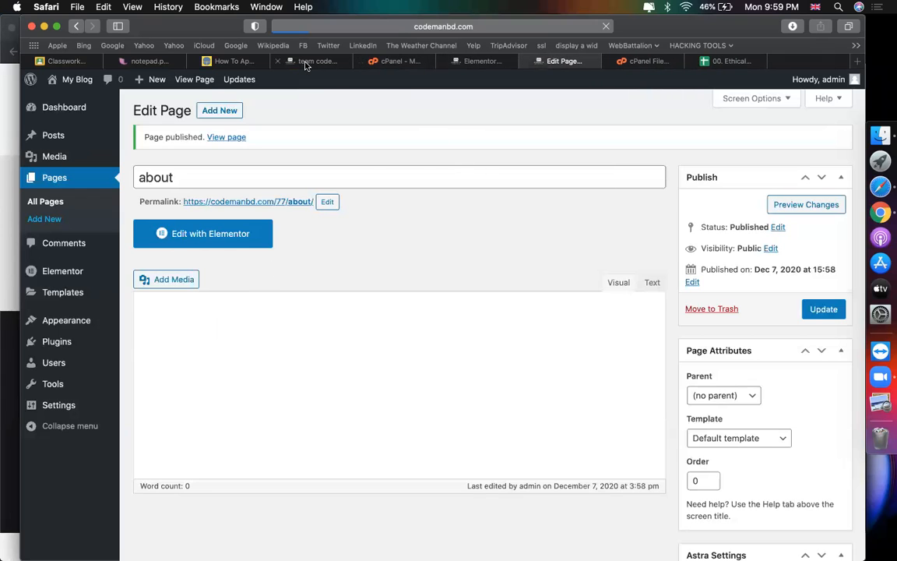
click(281, 59)
click(404, 62)
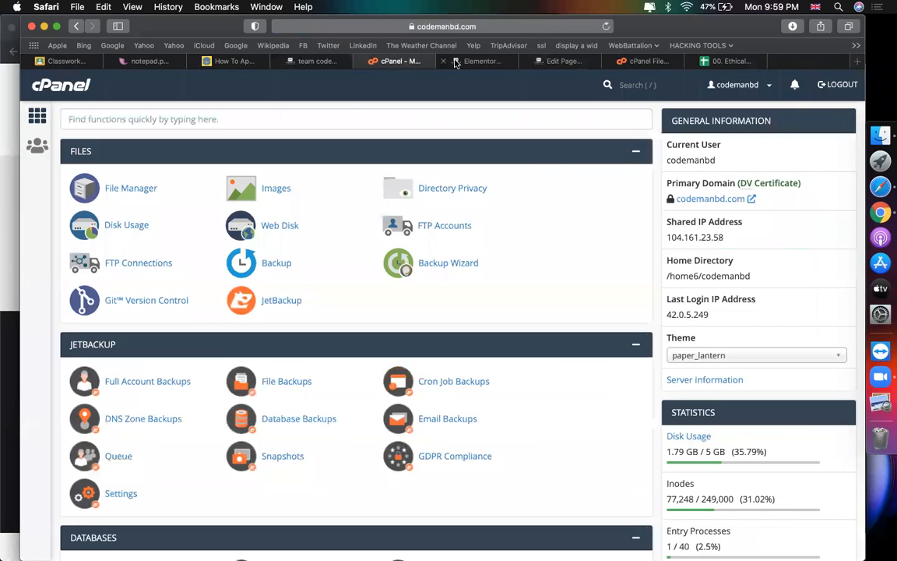
click(479, 61)
click(567, 61)
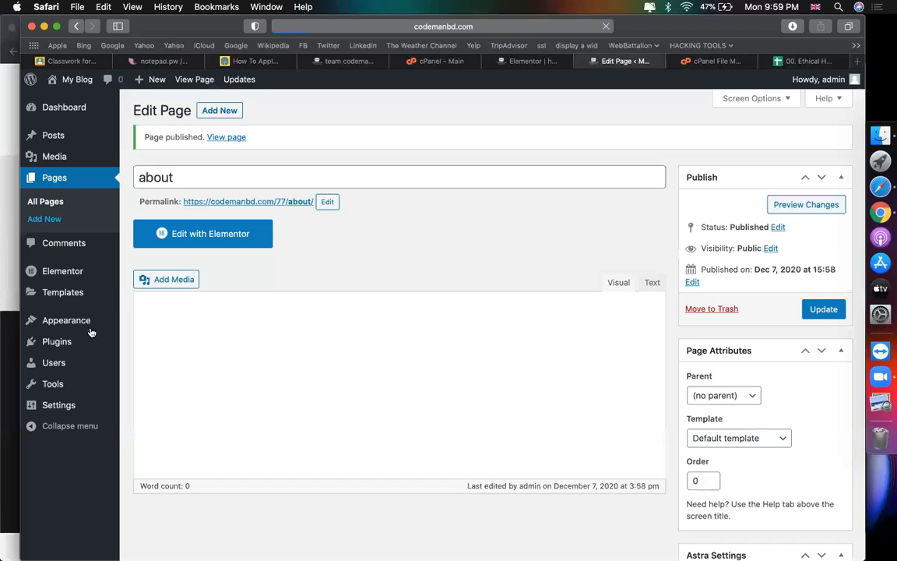
Step: Open the Plugins admin page in a new tab and switch to it
right_click(70, 345)
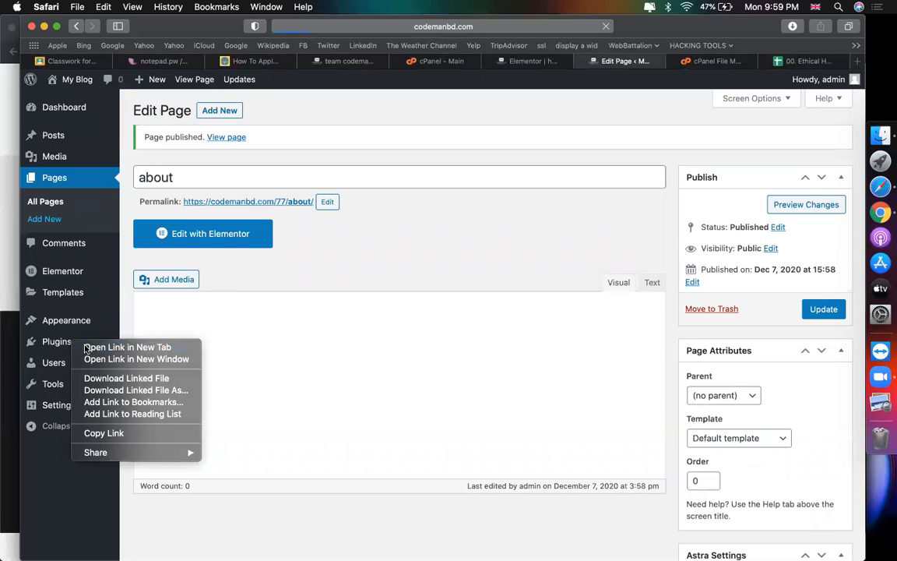
click(86, 347)
click(650, 61)
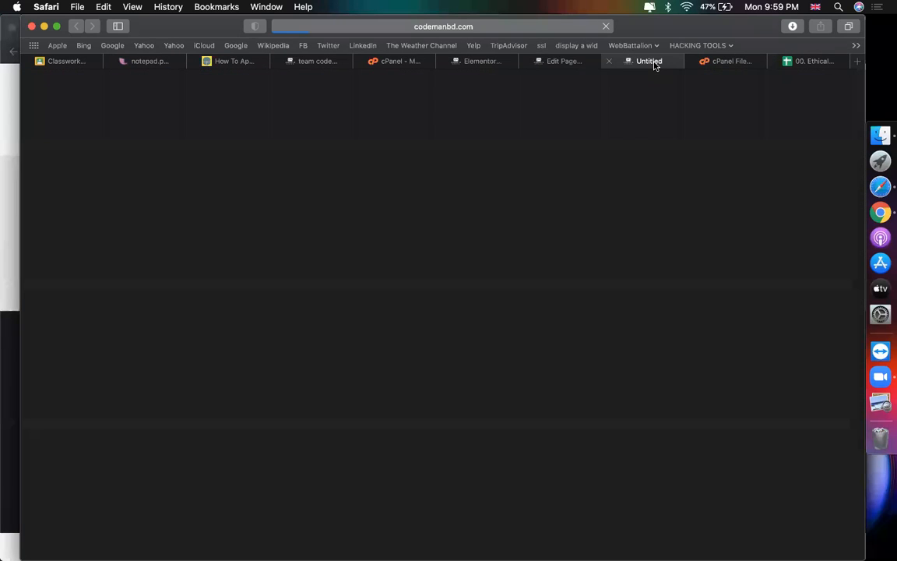
click(564, 61)
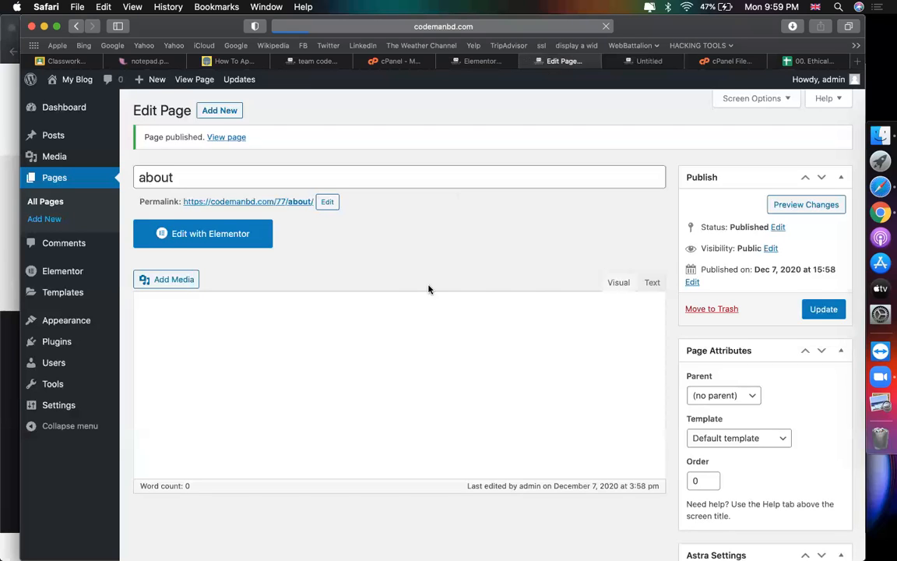
click(615, 61)
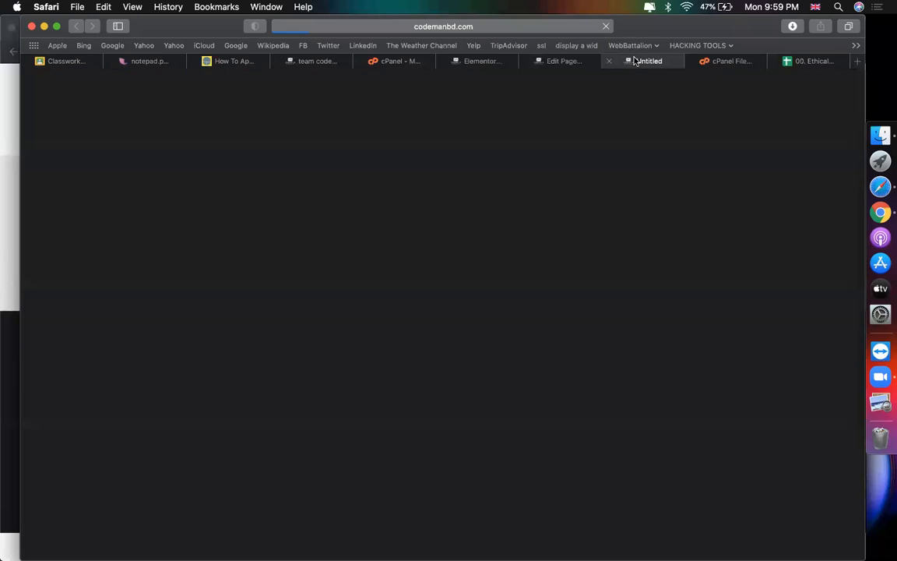
click(558, 61)
click(628, 62)
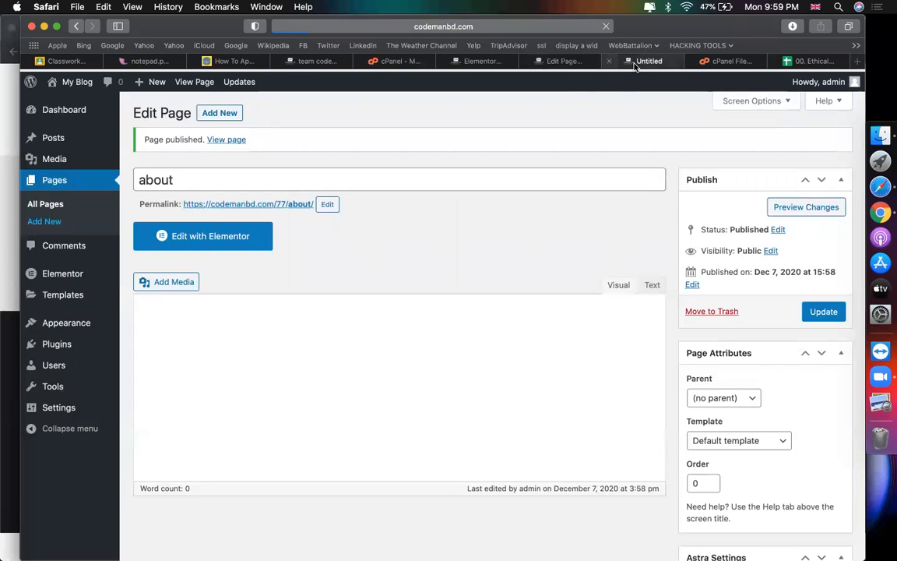
click(572, 61)
click(633, 63)
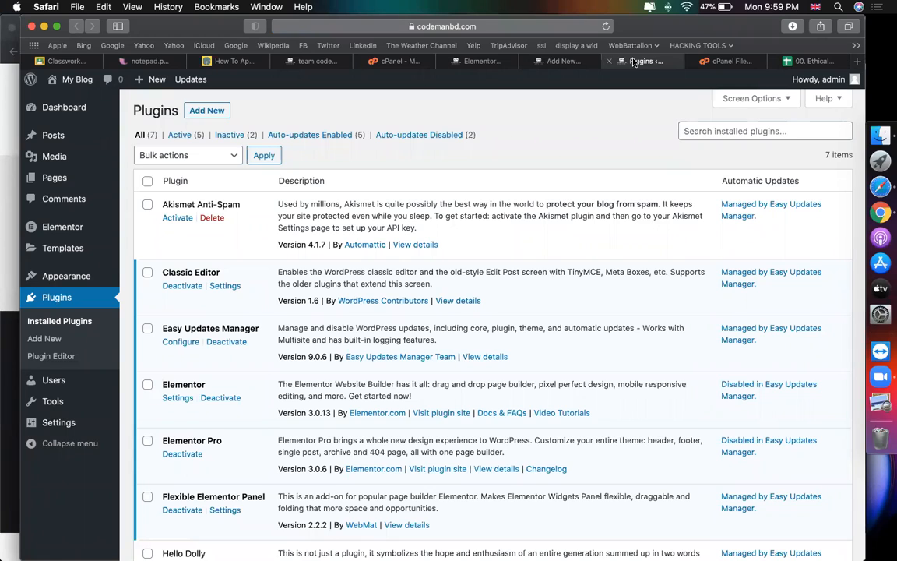
Step: Title the blank new page 'contact', correcting the misspelling
click(686, 7)
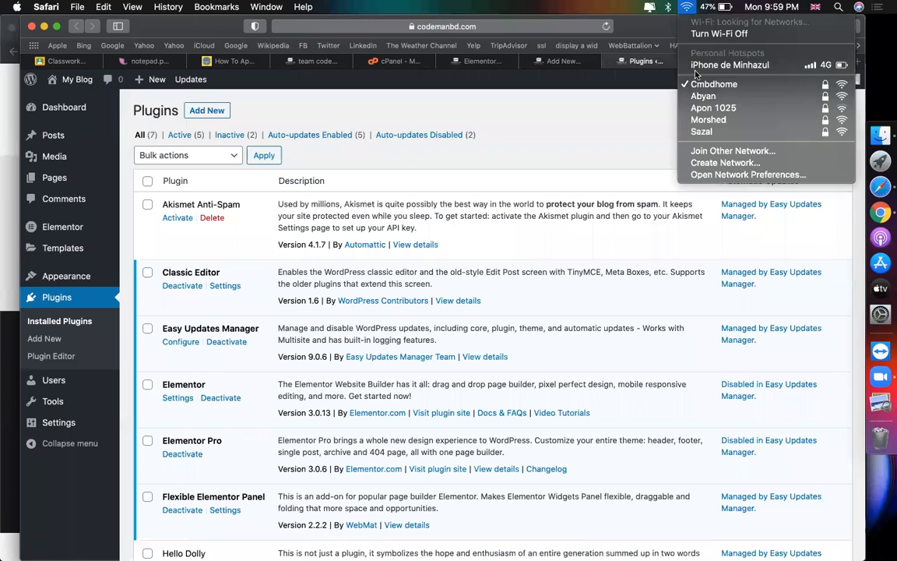
click(700, 65)
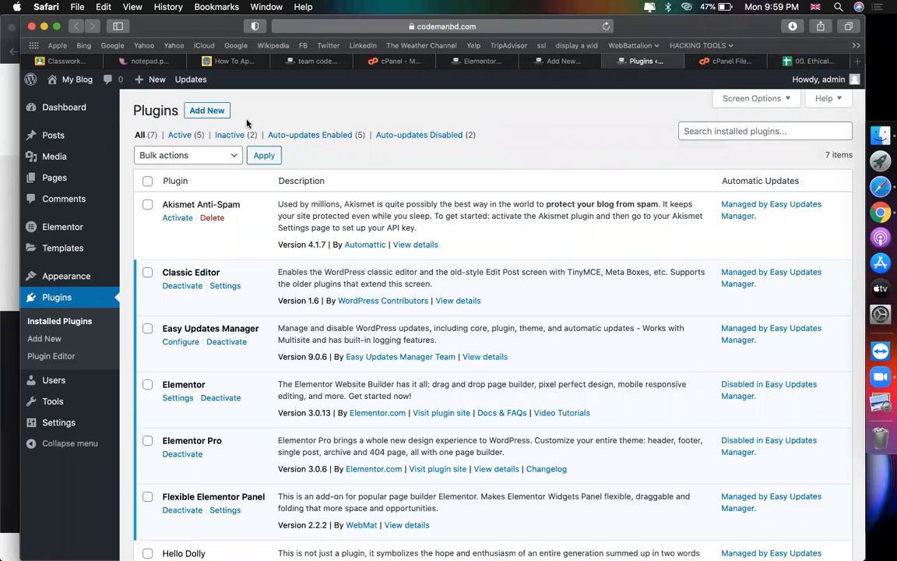
click(216, 112)
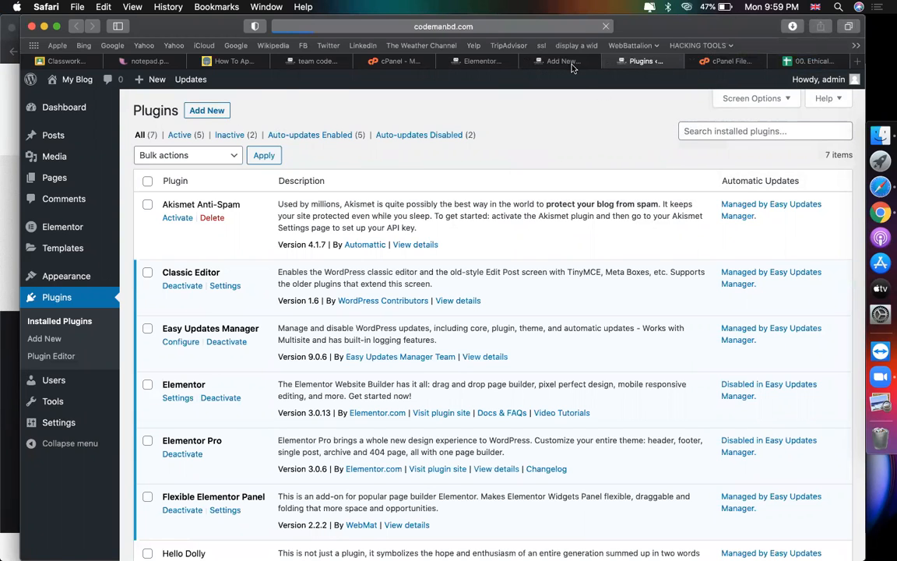
click(565, 62)
text(conatct)
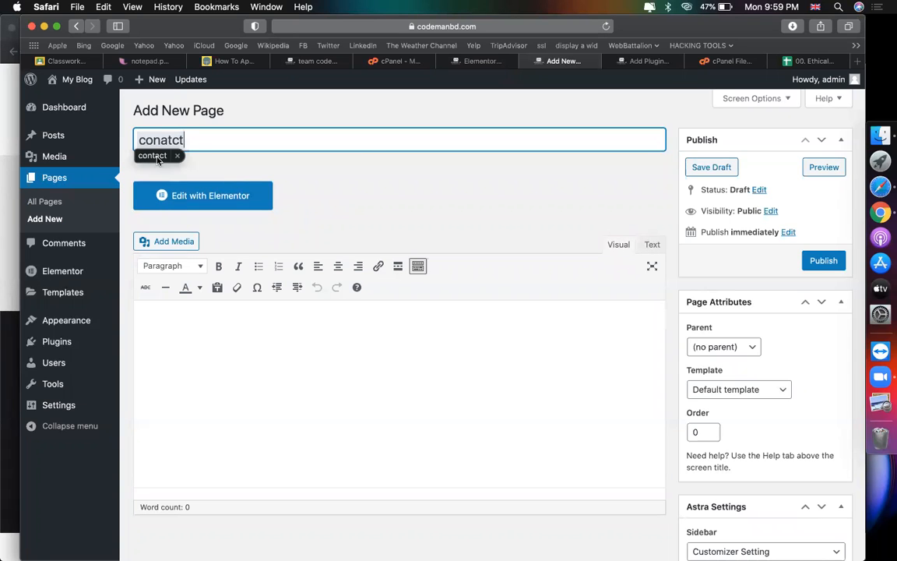
click(158, 159)
Step: Search for Contact Form 7, install it and activate it
click(640, 62)
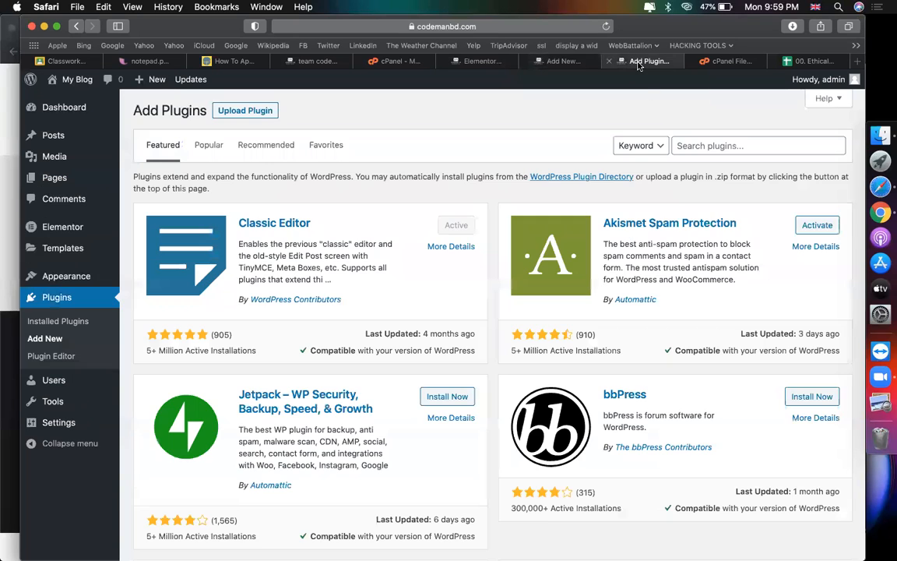
click(738, 148)
text(contact form 7)
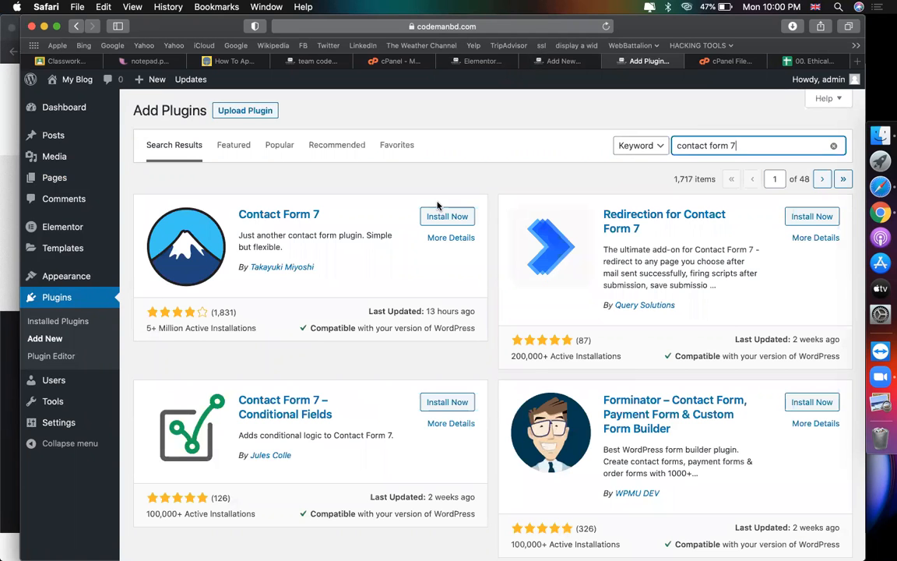
click(441, 217)
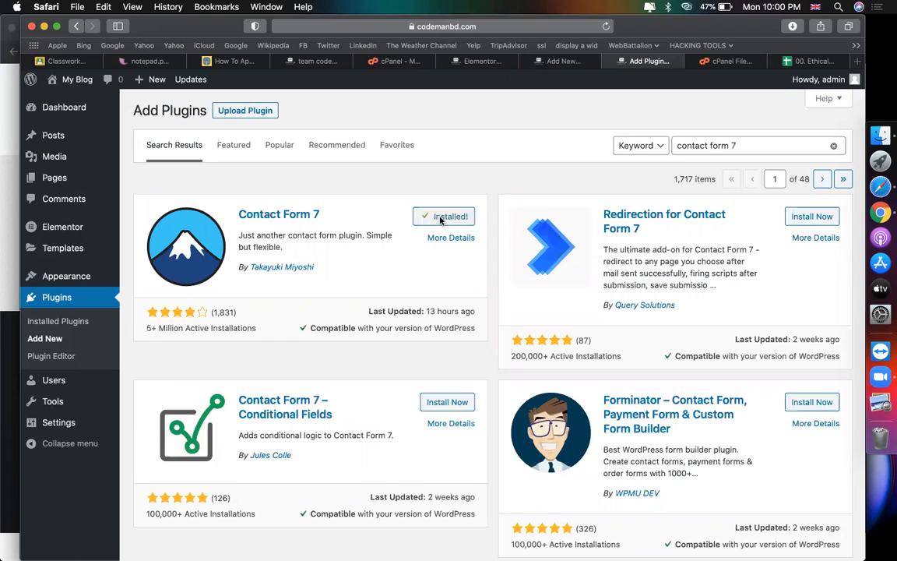
click(441, 219)
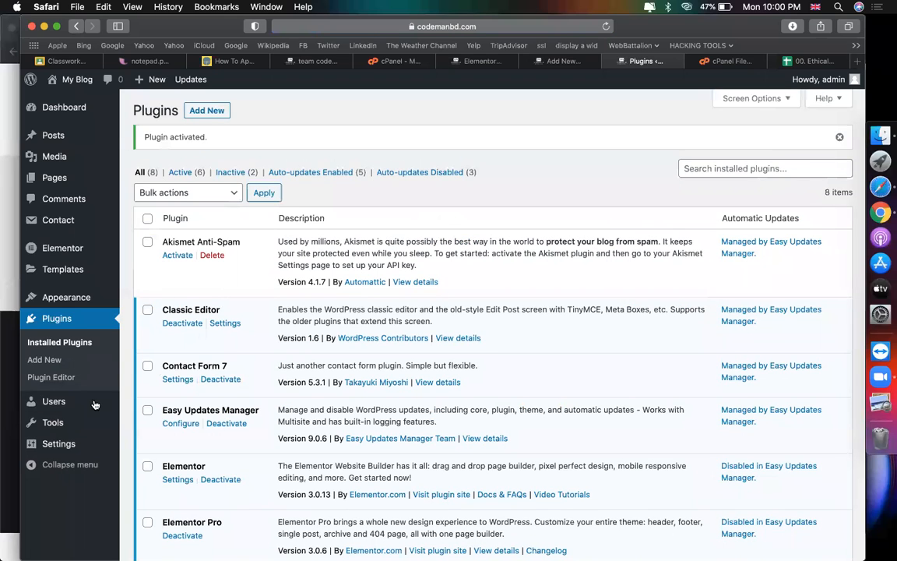
Step: Paste the Contact form 1 shortcode into the contact page and publish it
click(52, 225)
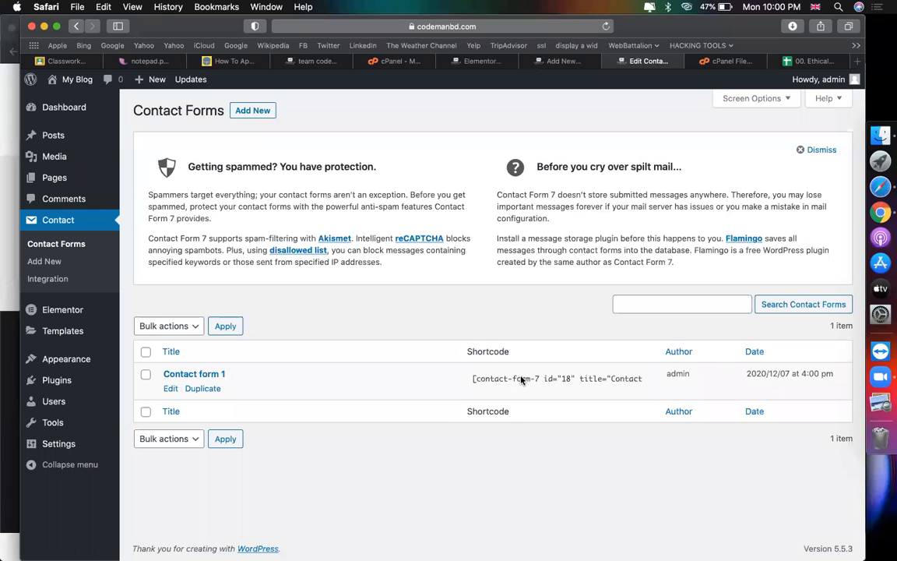
click(563, 384)
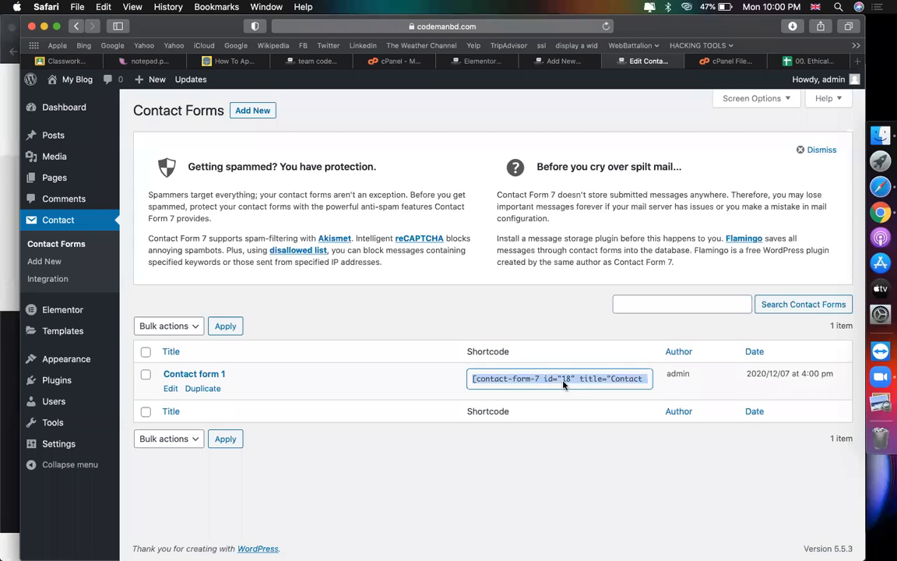
right_click(564, 383)
click(590, 429)
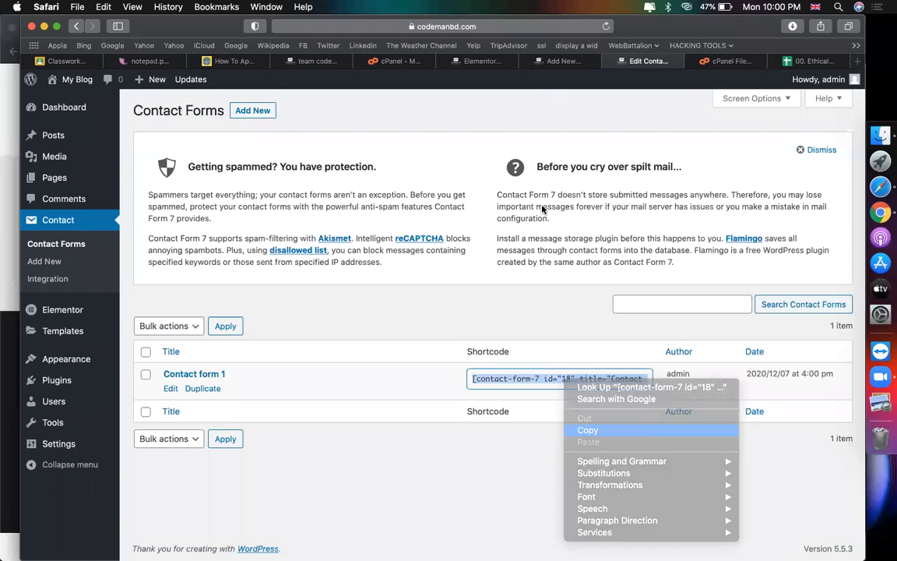
click(562, 61)
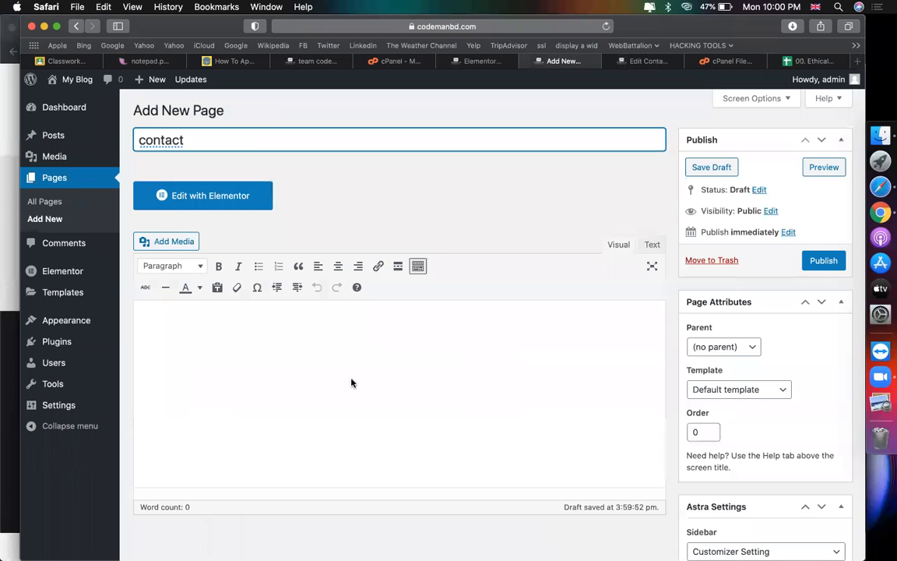
key(super+v)
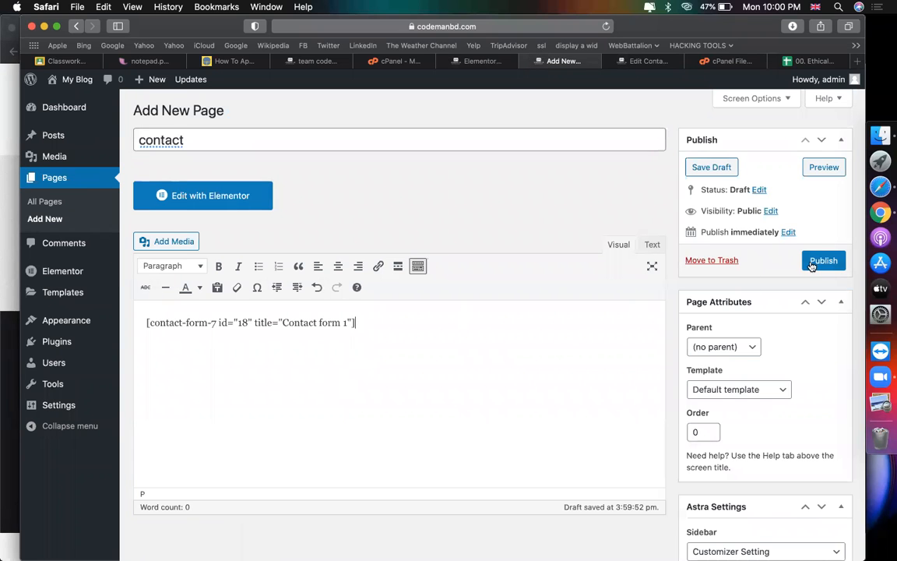
click(812, 265)
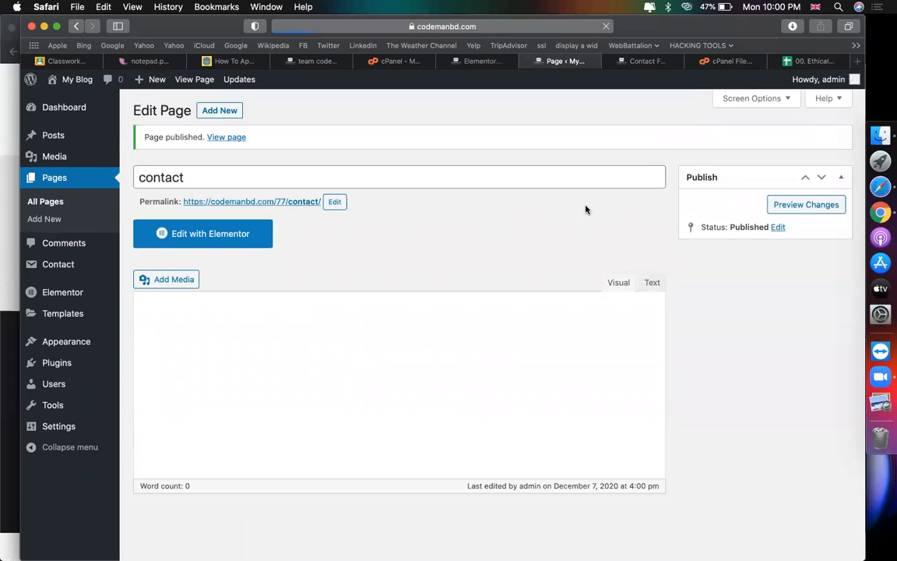
click(235, 138)
Step: Scroll through the live contact page and try the Your name and Subject fields
scroll(366, 268, down, 2)
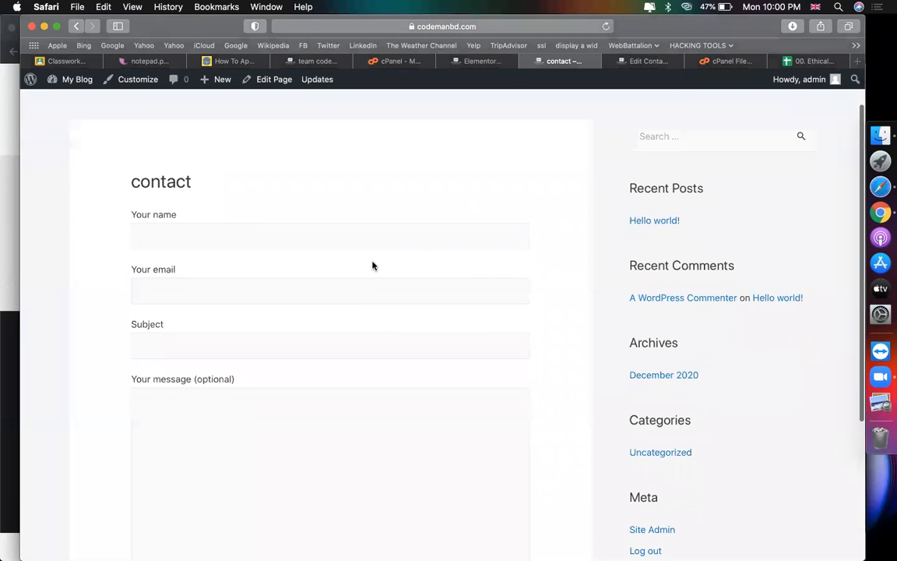
click(422, 238)
scroll(349, 289, down, 2)
key(Tab)
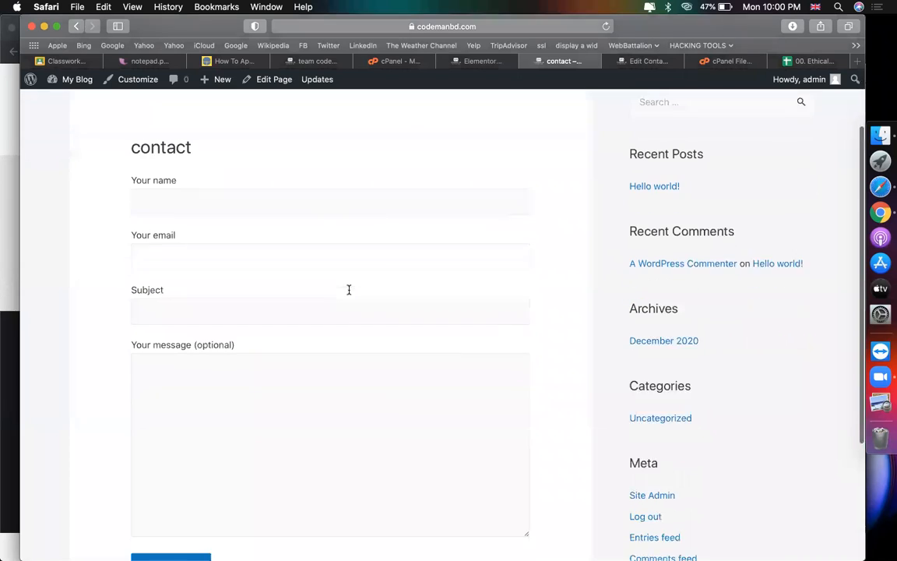
scroll(281, 393, down, 1)
scroll(281, 394, up, 1)
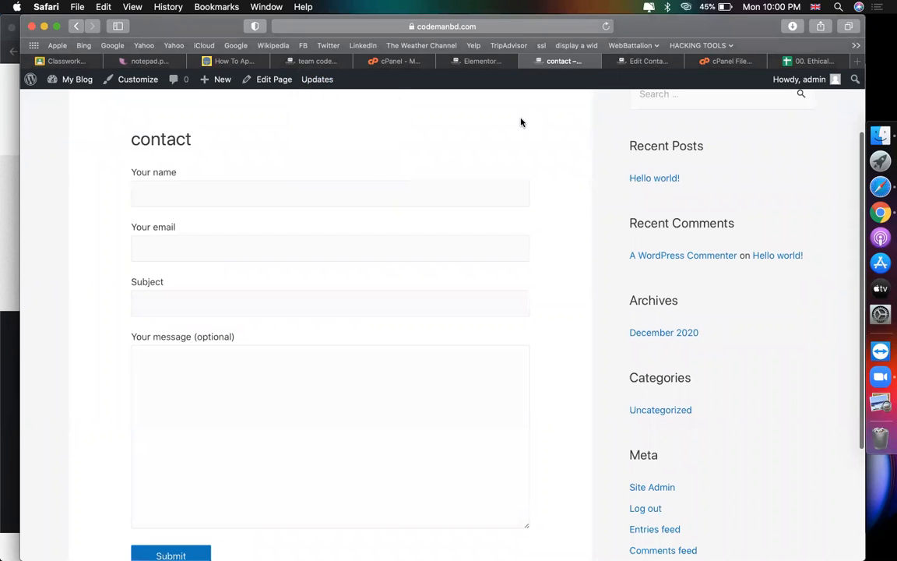
scroll(374, 192, down, 2)
scroll(374, 191, up, 3)
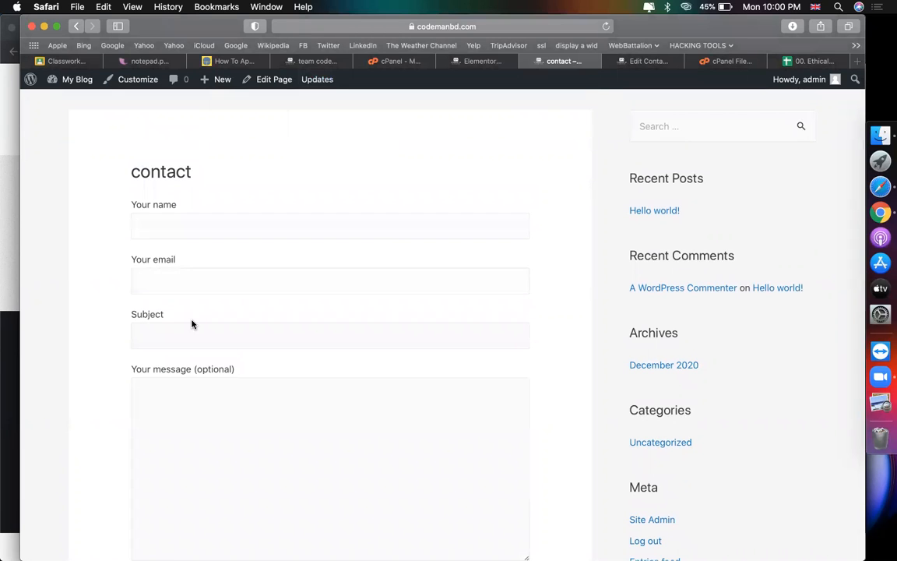
scroll(210, 354, down, 7)
scroll(320, 352, up, 9)
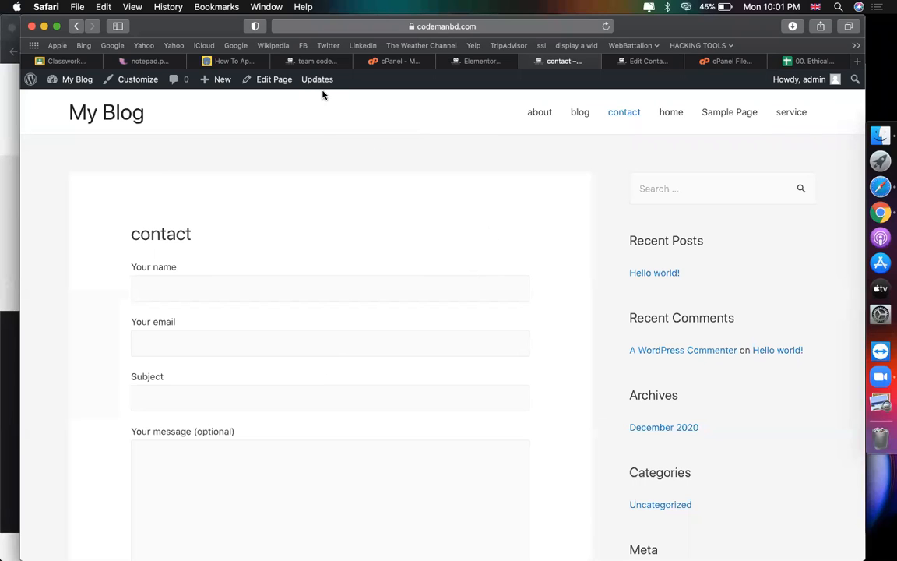
Step: Drag a PRO Slides widget into the home page and float the editing panel
click(484, 65)
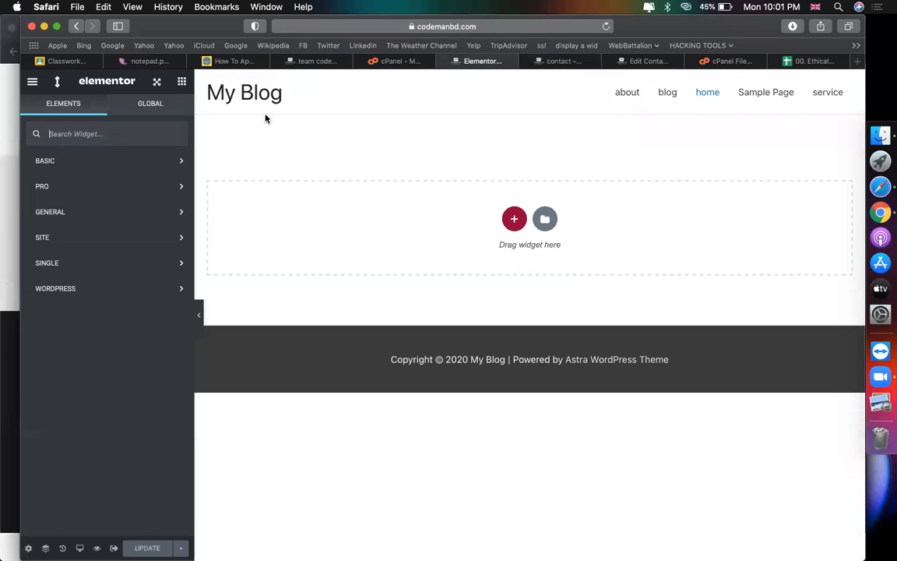
click(32, 82)
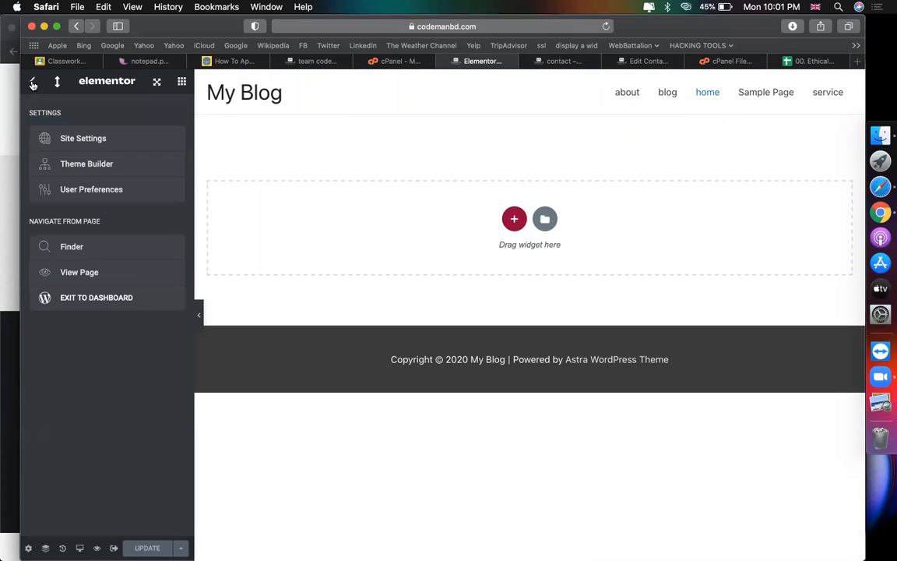
click(181, 82)
click(62, 161)
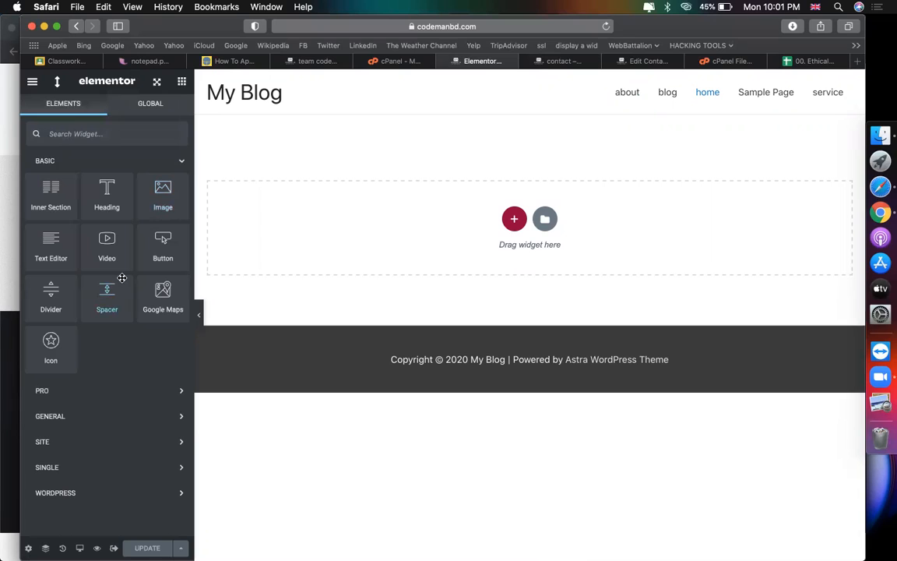
click(108, 393)
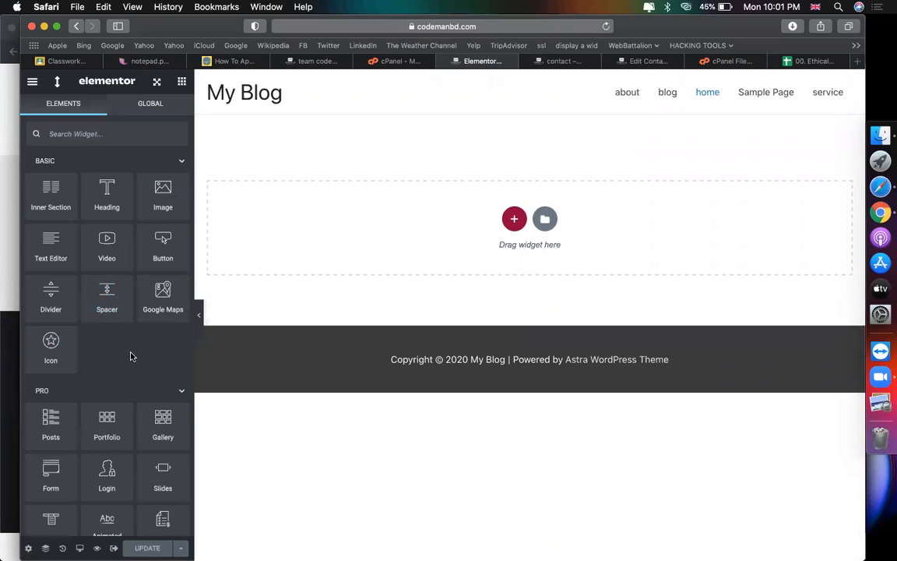
scroll(140, 354, down, 3)
drag(147, 290, 460, 245)
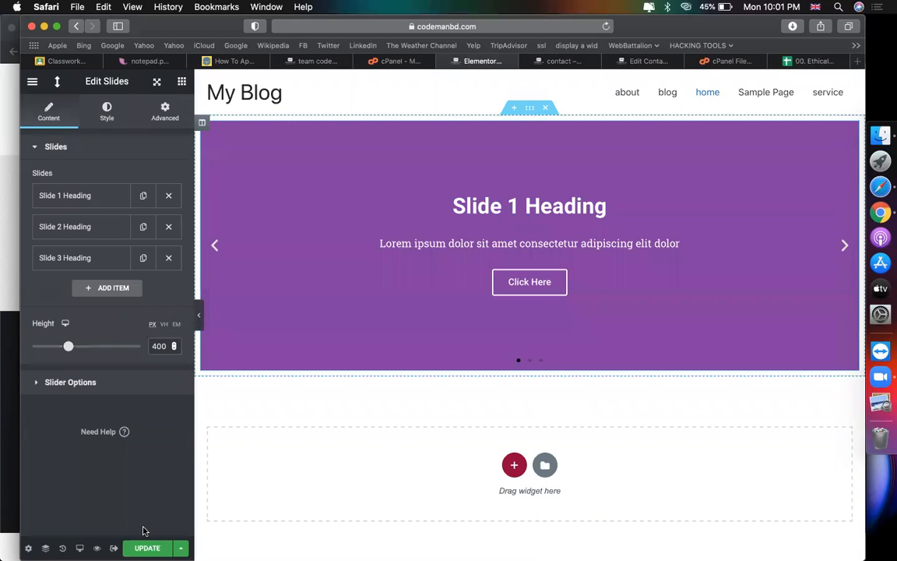
click(198, 315)
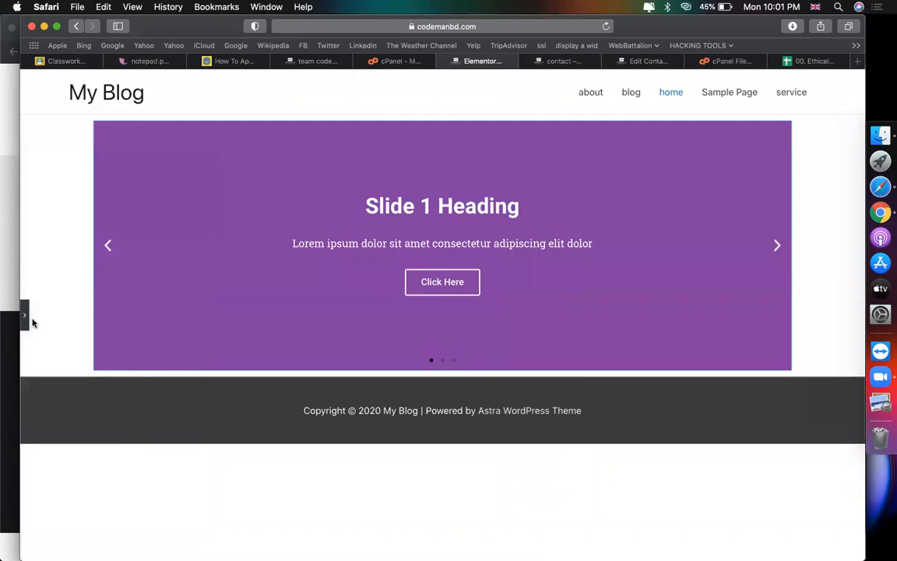
click(25, 317)
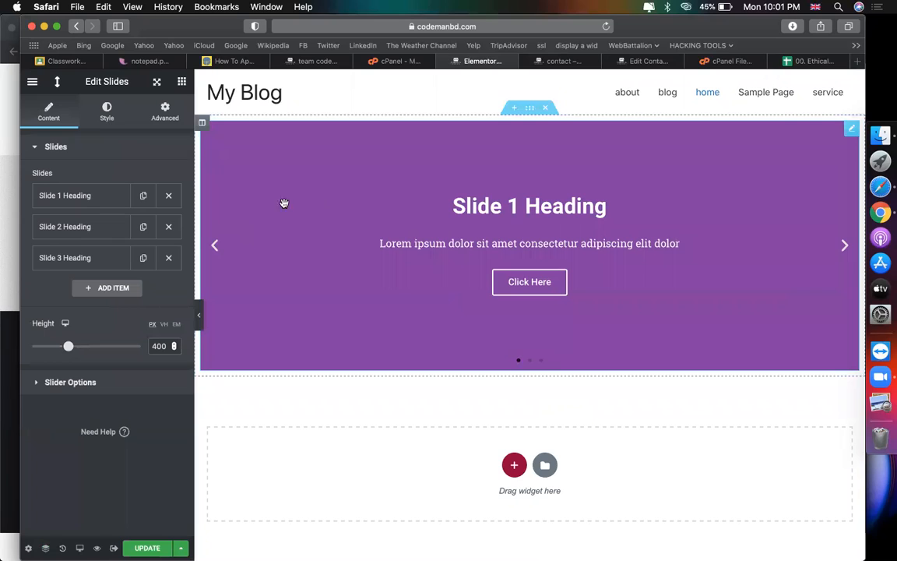
drag(80, 82, 669, 160)
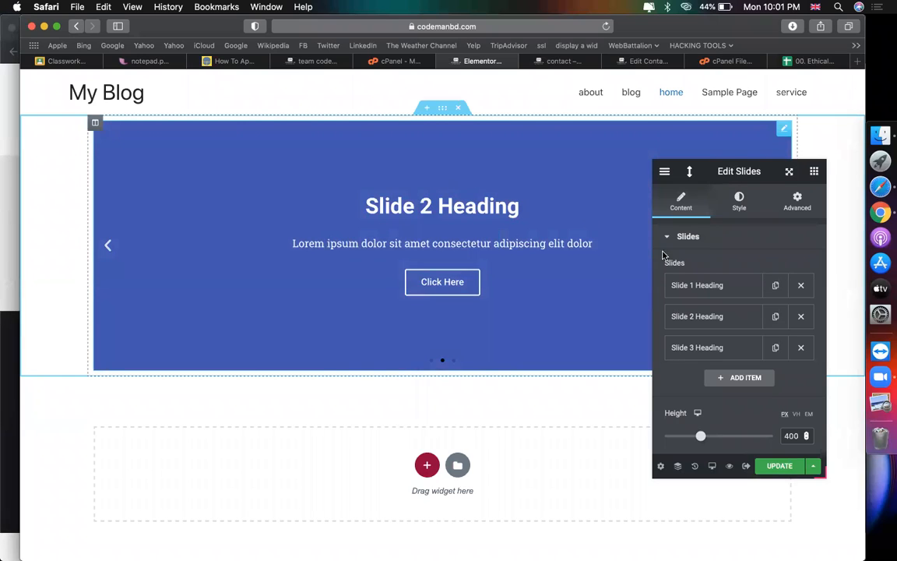
Step: Change Slide 1's heading to 'THIS IS'
click(717, 286)
click(737, 318)
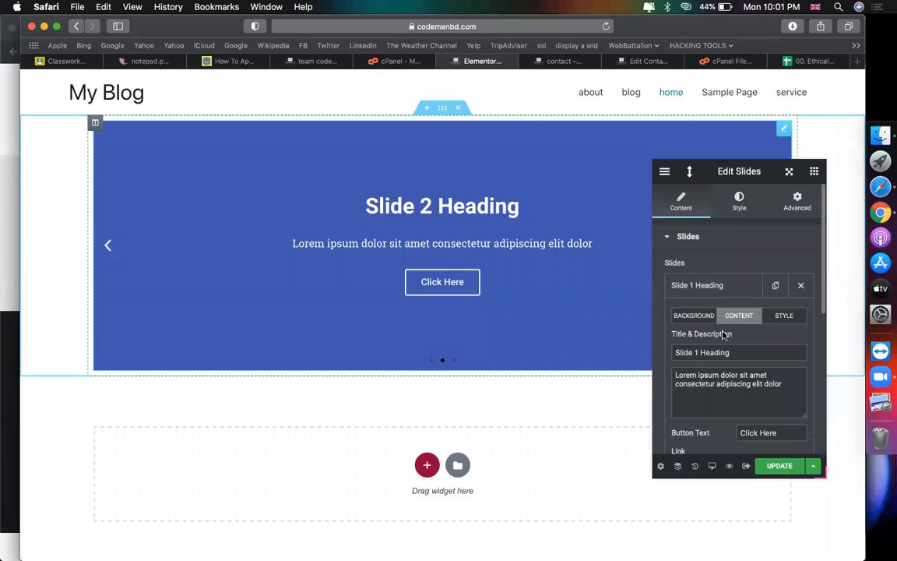
triple_click(718, 350)
text(THIS IS)
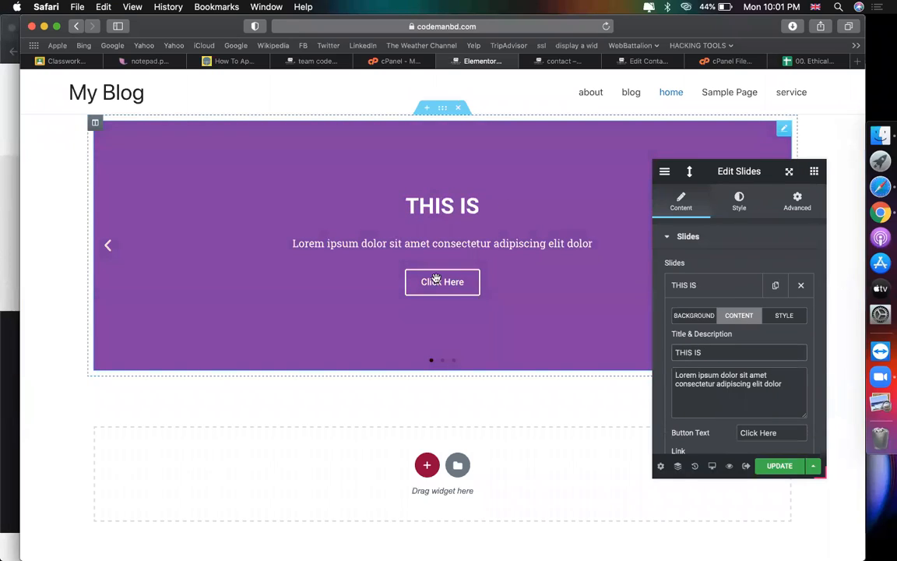
scroll(231, 247, down, 1)
scroll(230, 247, down, 3)
scroll(231, 248, up, 4)
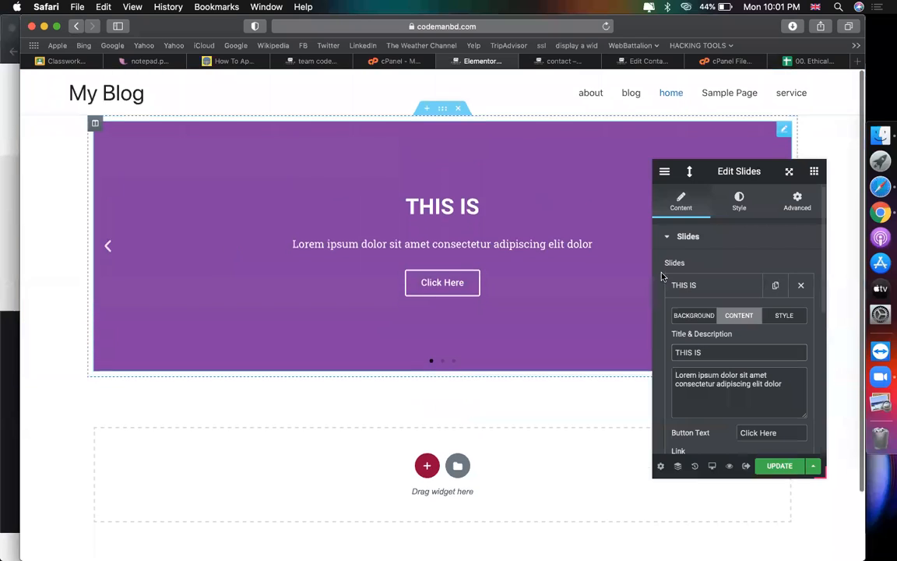
scroll(721, 312, down, 5)
scroll(721, 345, up, 5)
drag(685, 171, 118, 83)
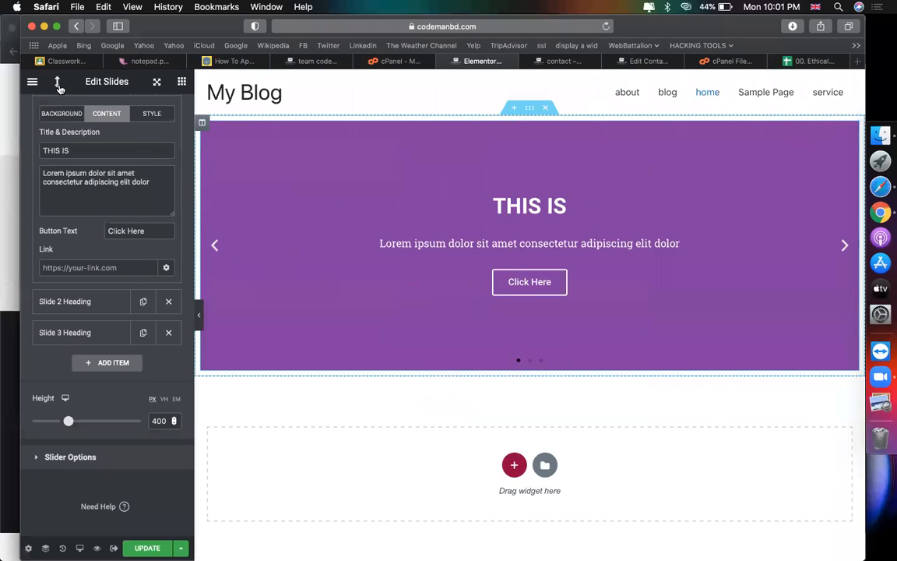
Step: Dock the floating Elementor panel on the left and show the Elements widget list
drag(57, 81, 56, 85)
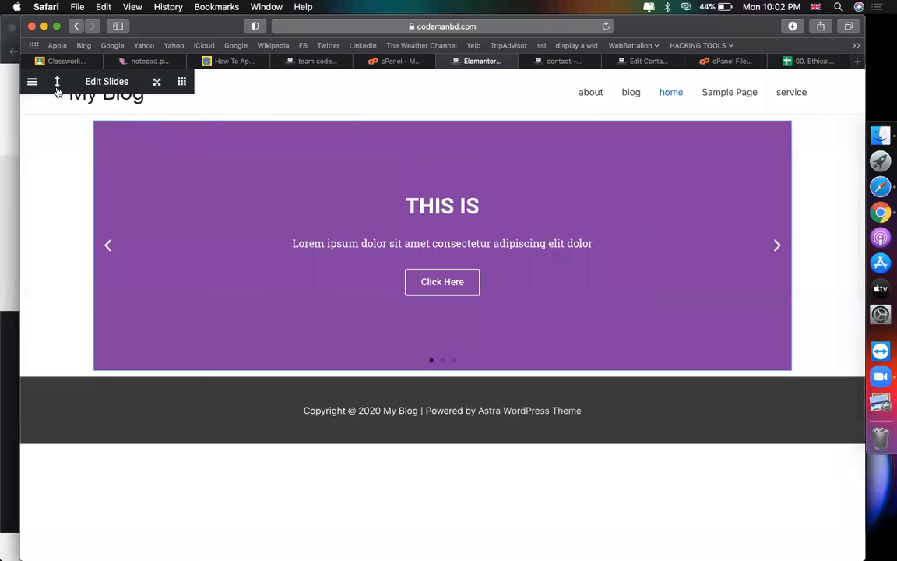
drag(56, 81, 57, 87)
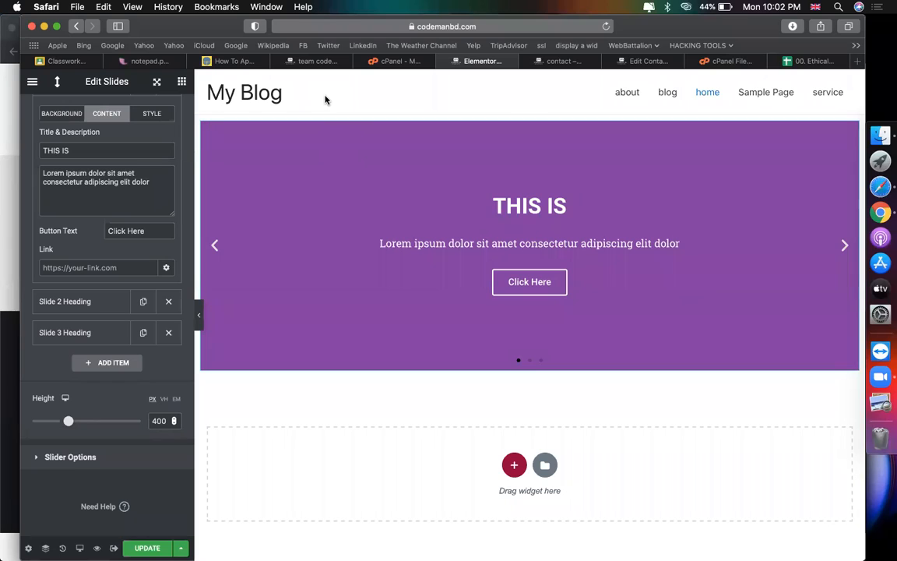
scroll(117, 167, up, 3)
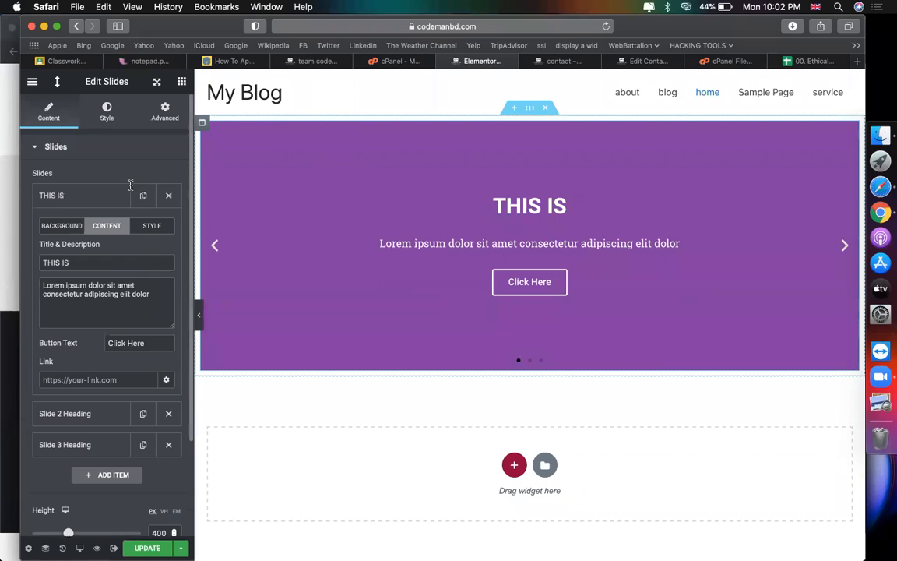
click(180, 83)
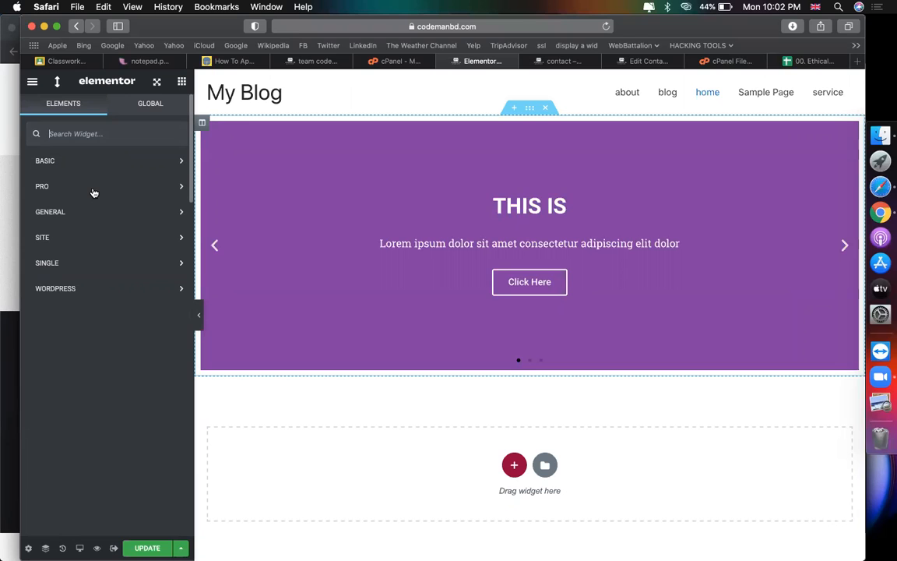
Step: Drag the PRO Portfolio widget above the THIS IS slider, then browse the widget categories
click(94, 188)
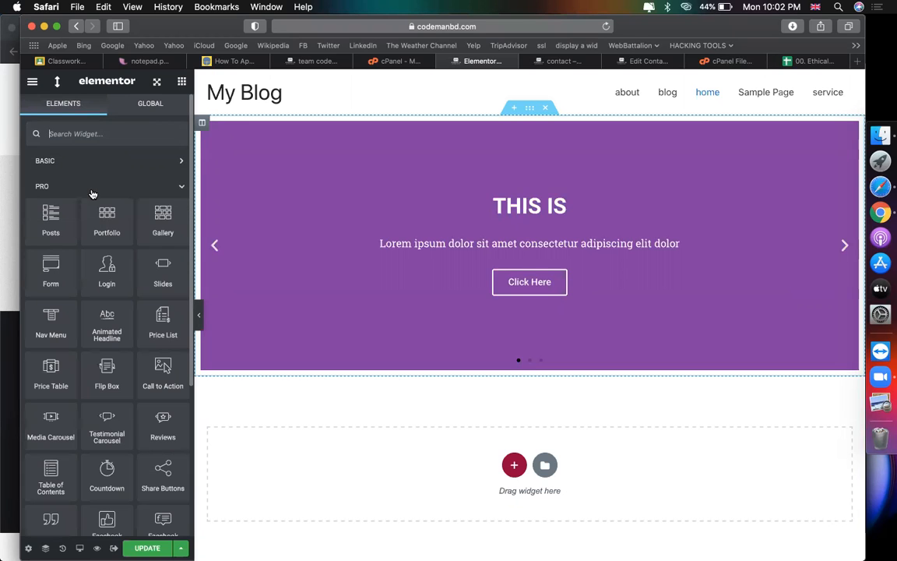
drag(95, 204, 430, 189)
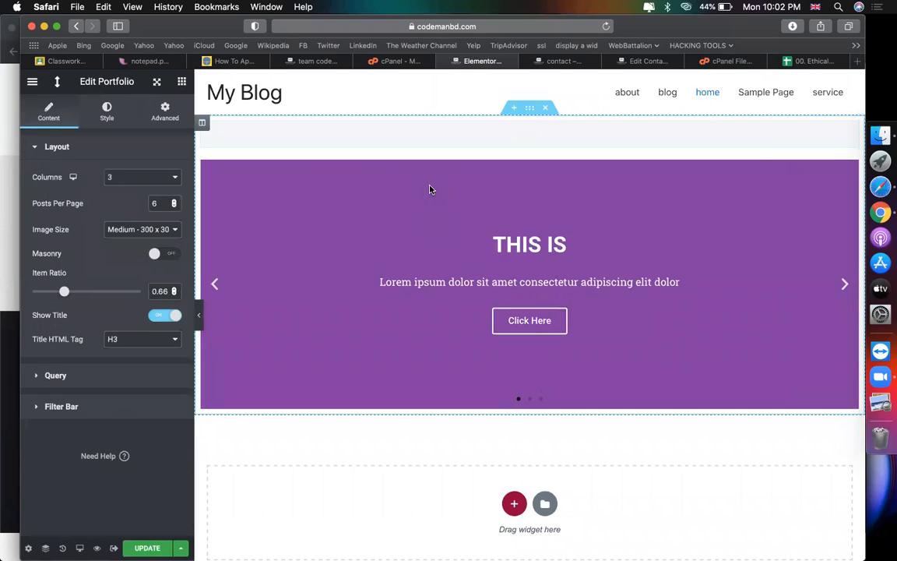
click(184, 84)
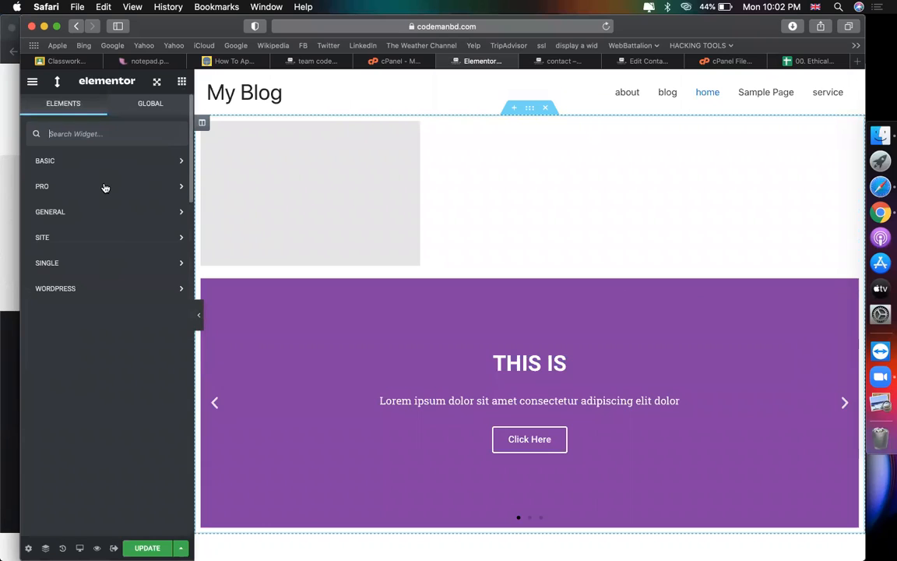
scroll(105, 189, down, 5)
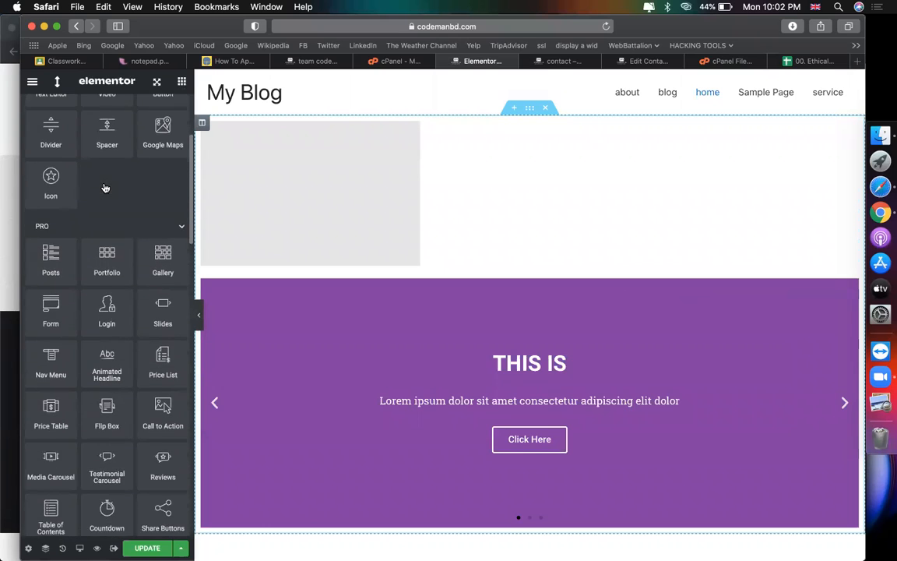
scroll(105, 188, down, 15)
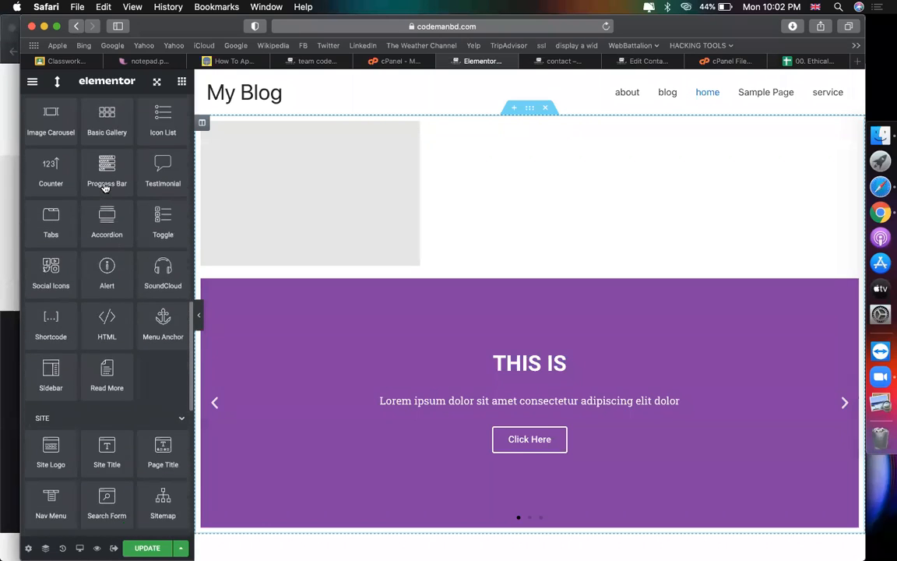
scroll(105, 188, down, 3)
scroll(106, 184, up, 20)
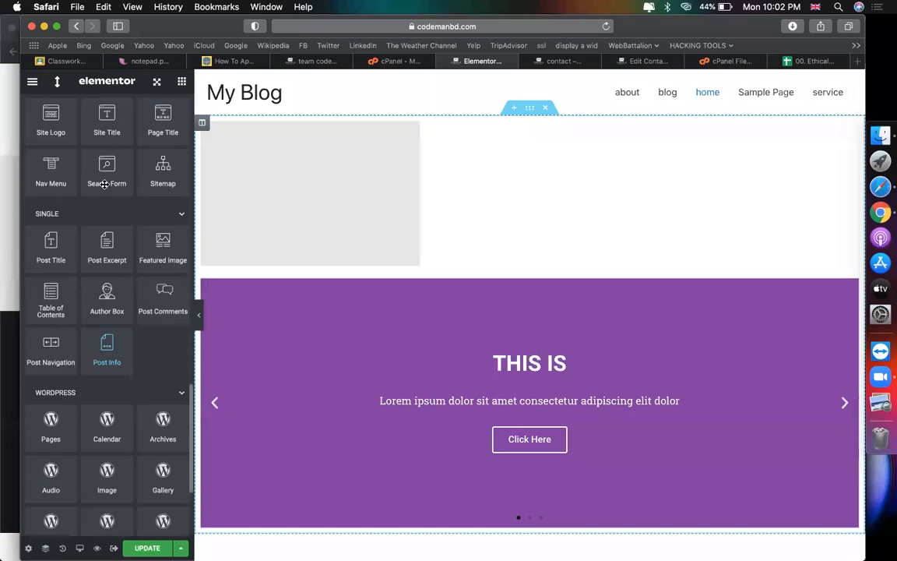
scroll(105, 185, down, 8)
scroll(106, 184, down, 8)
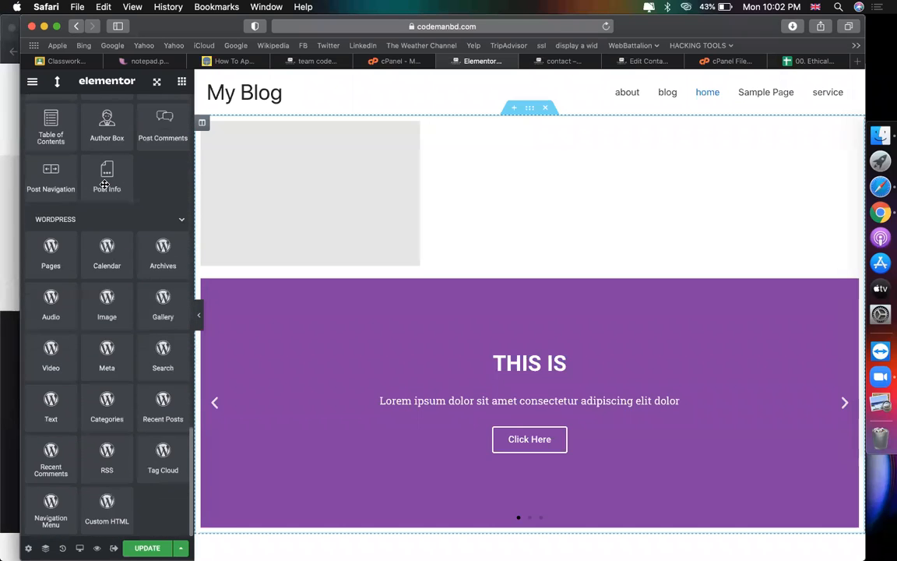
scroll(109, 203, up, 20)
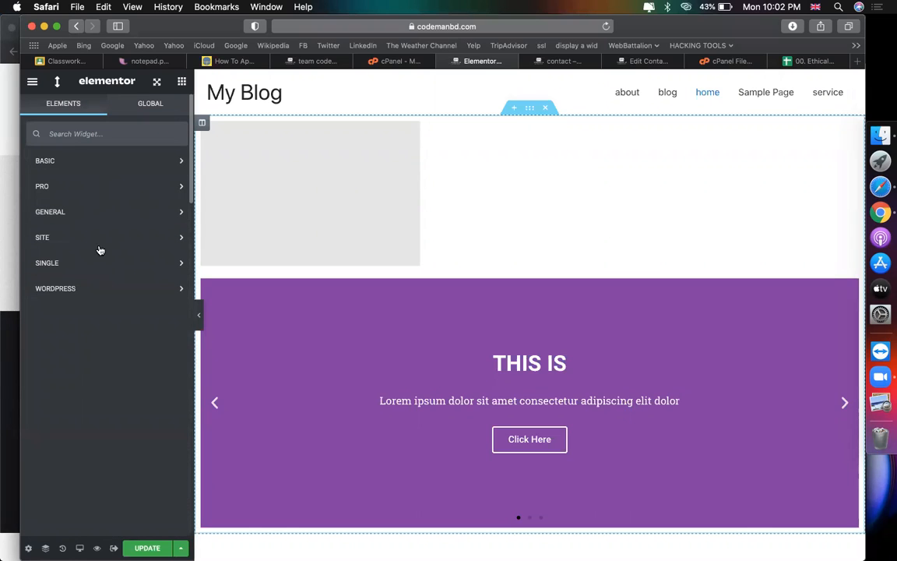
click(91, 264)
Step: Drop a Post Title widget into the grey column above the slider
drag(87, 283, 366, 263)
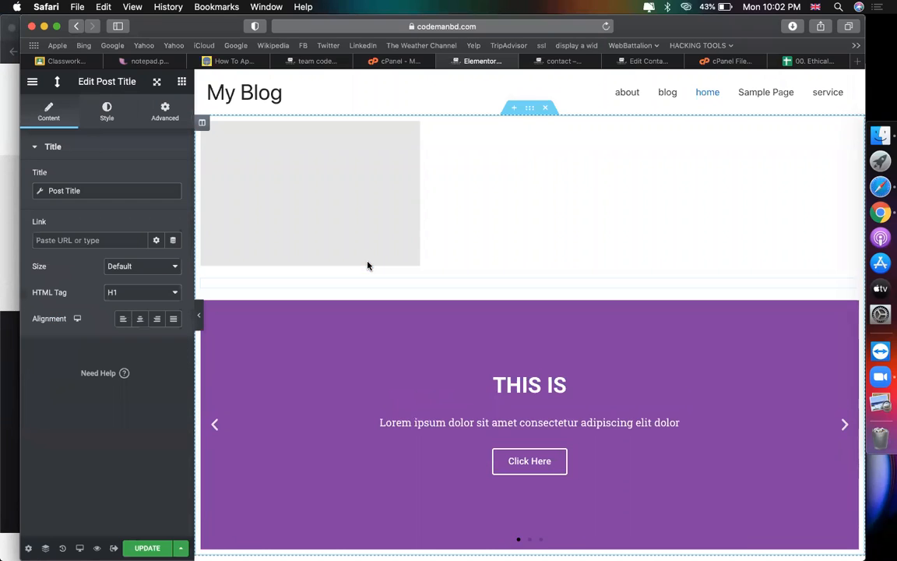
click(181, 81)
click(83, 213)
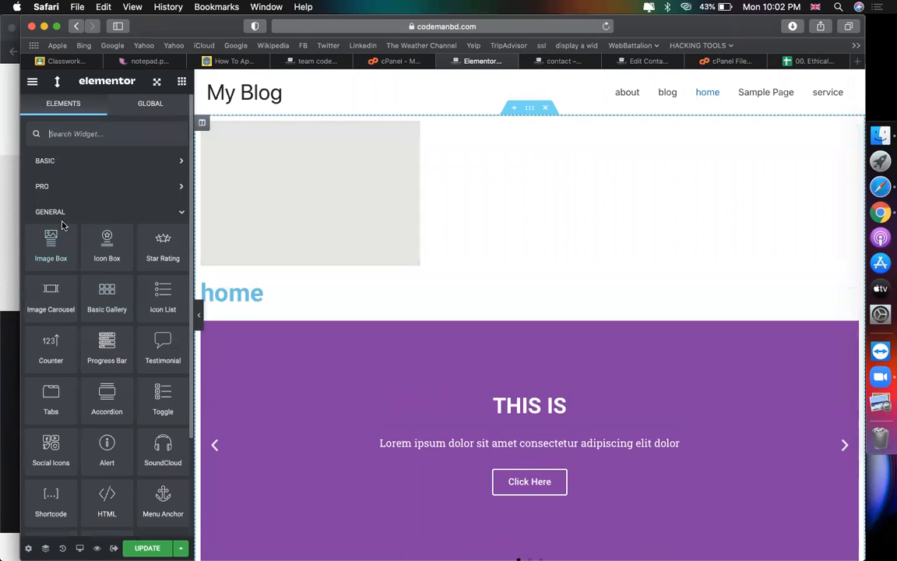
click(62, 213)
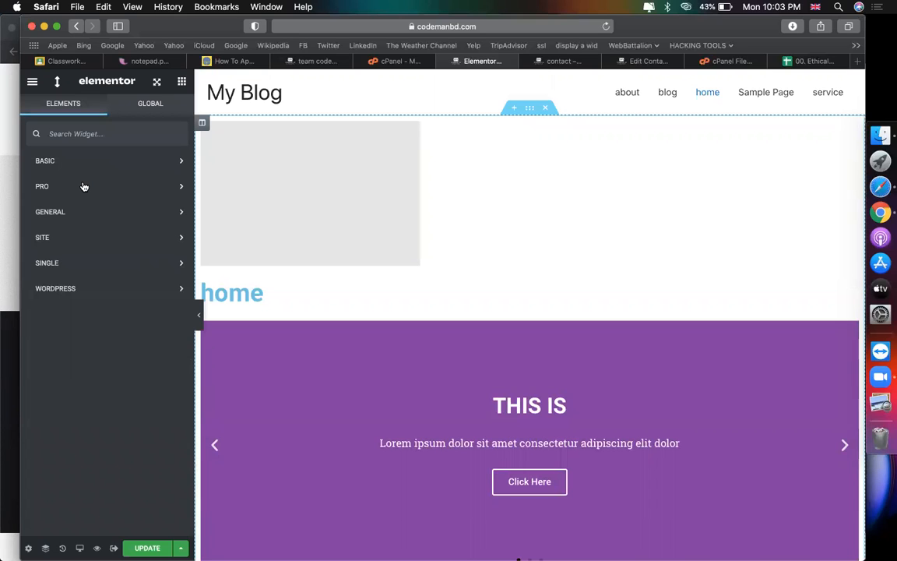
Step: Float and collapse the panel, then delete the top section with Post Title and slider
mouse_move(87, 78)
mouse_down()
mouse_move(642, 132)
mouse_move(78, 82)
mouse_up()
click(57, 85)
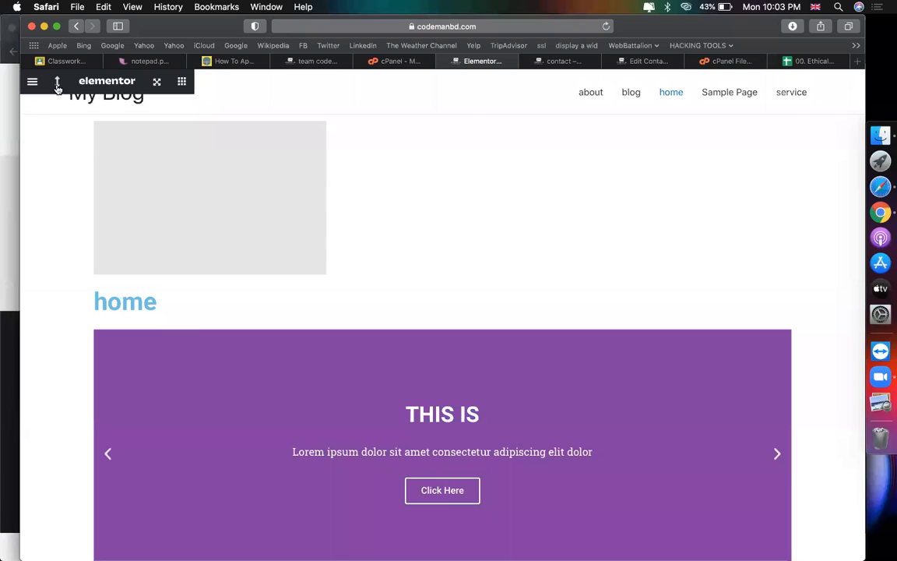
click(57, 83)
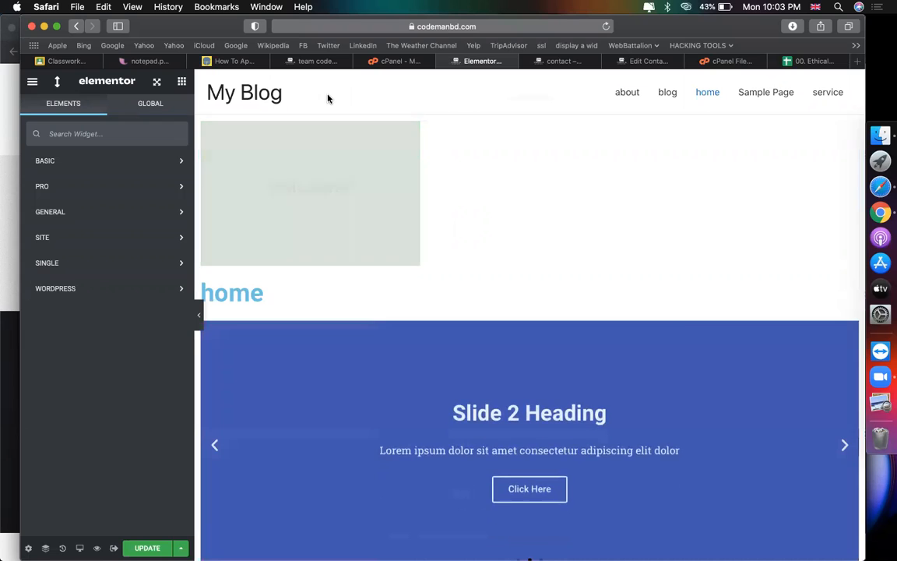
click(545, 109)
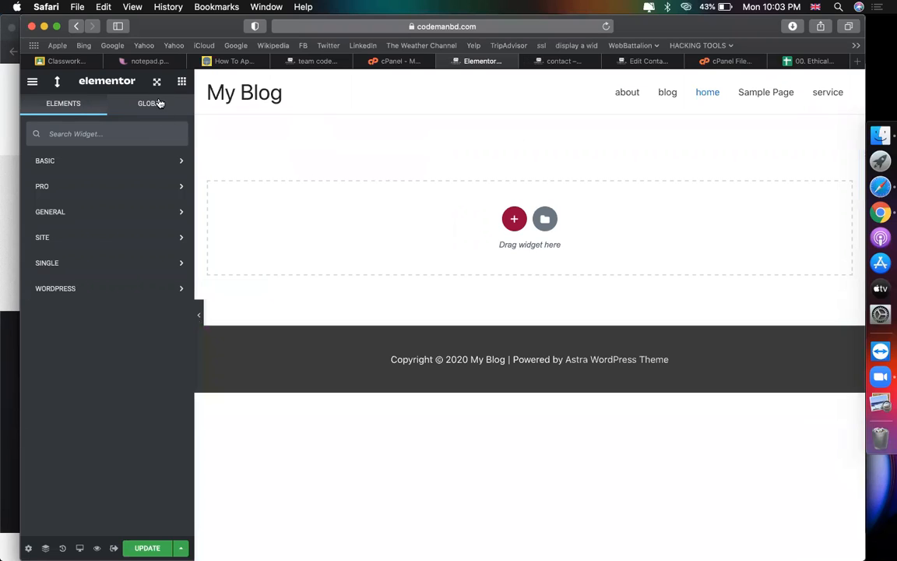
click(125, 100)
Step: Open Elementor's User Preferences and view the editor skin choices without changing them
click(77, 112)
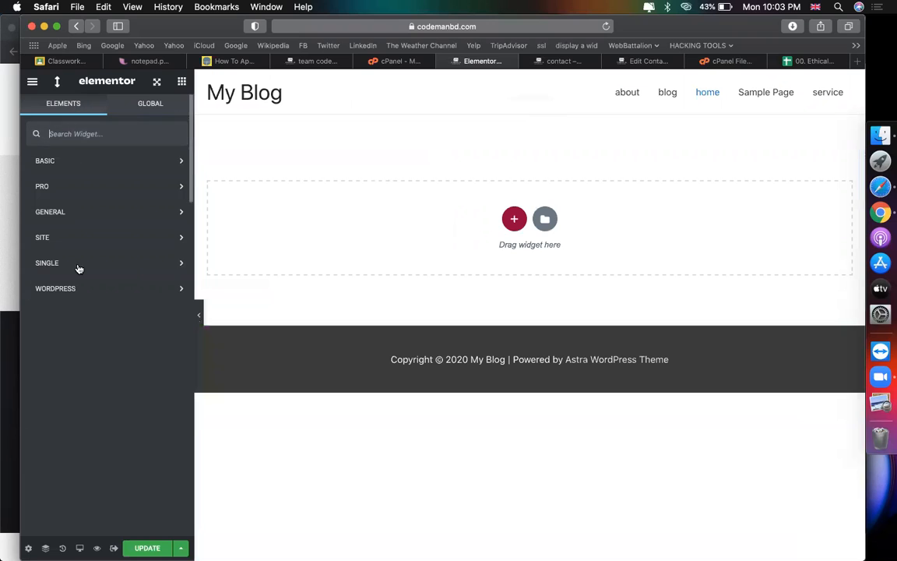
click(31, 83)
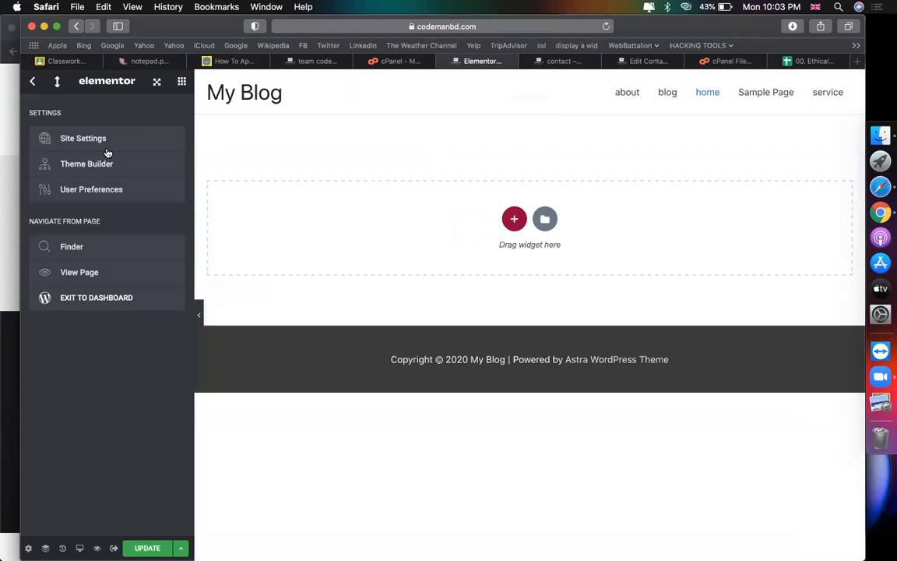
click(92, 190)
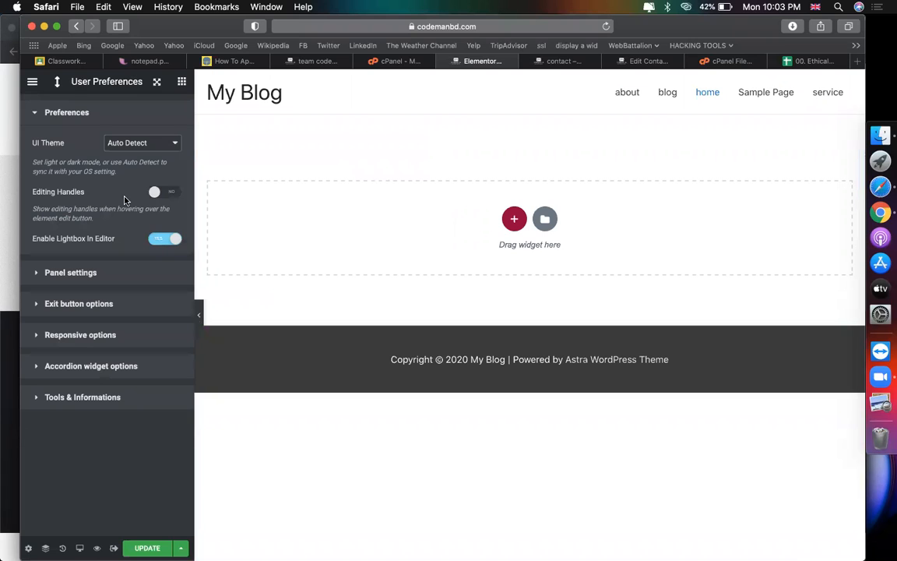
click(37, 112)
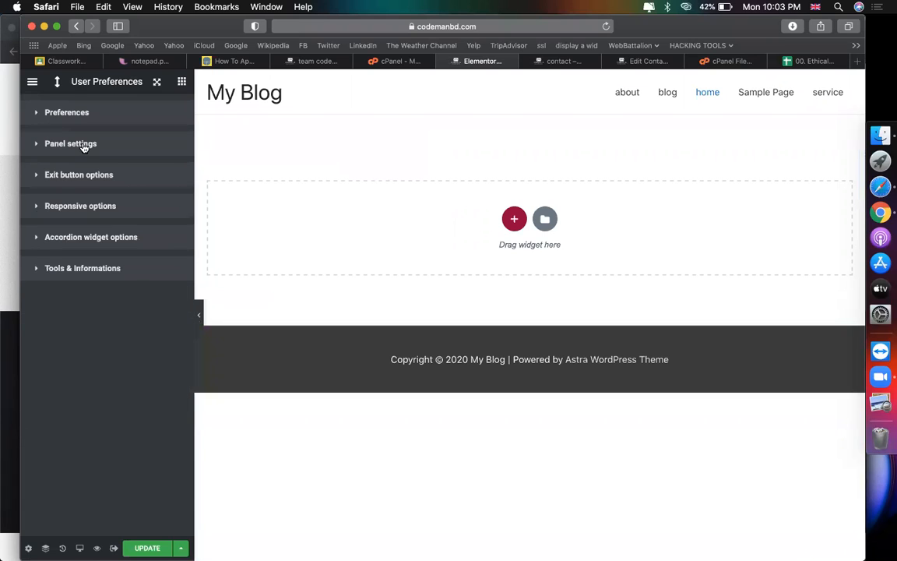
click(84, 146)
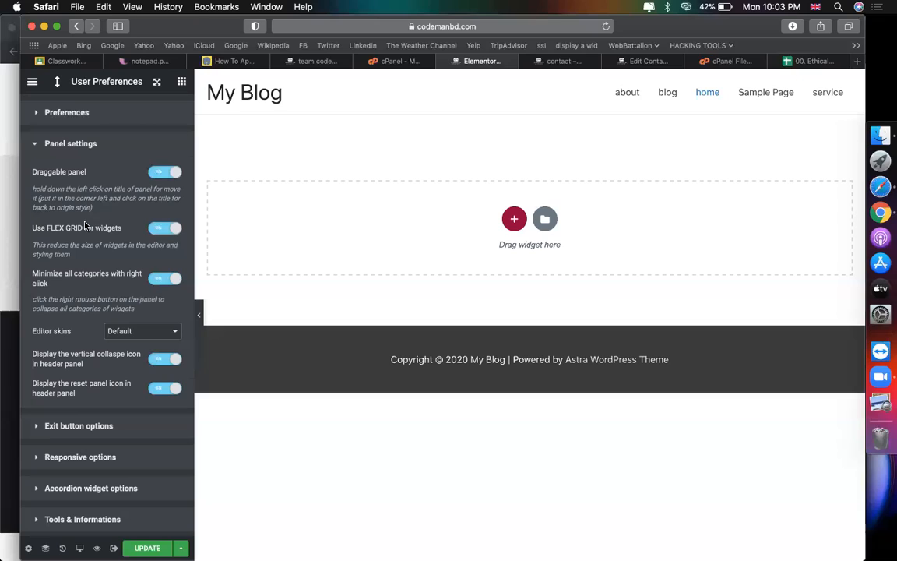
click(136, 327)
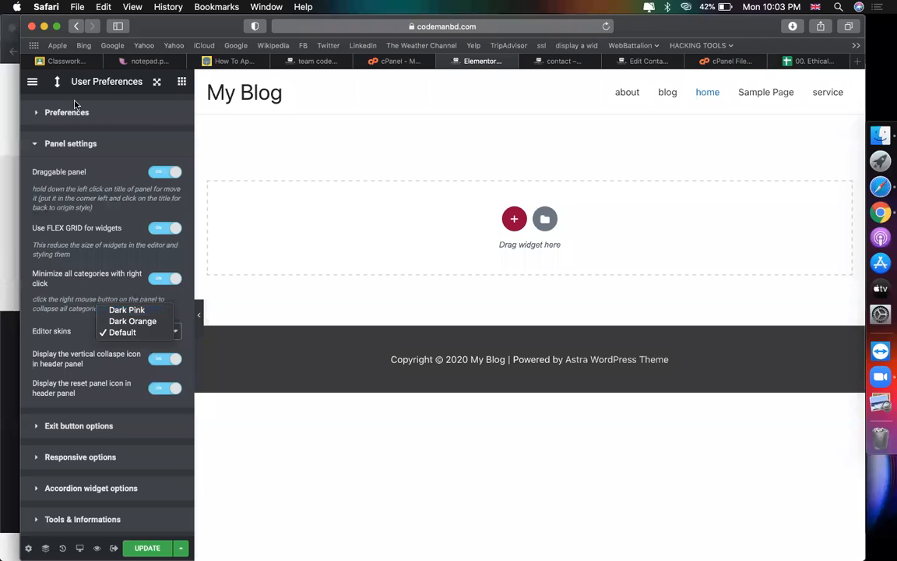
click(112, 83)
click(157, 81)
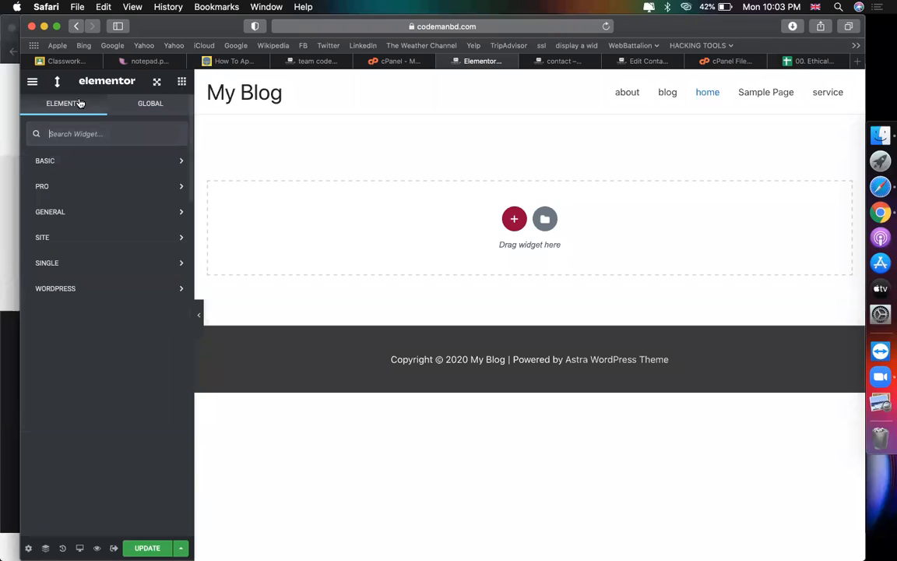
Step: Reopen User Preferences and try the Dark Orange and Dark Pink editor skins
click(33, 83)
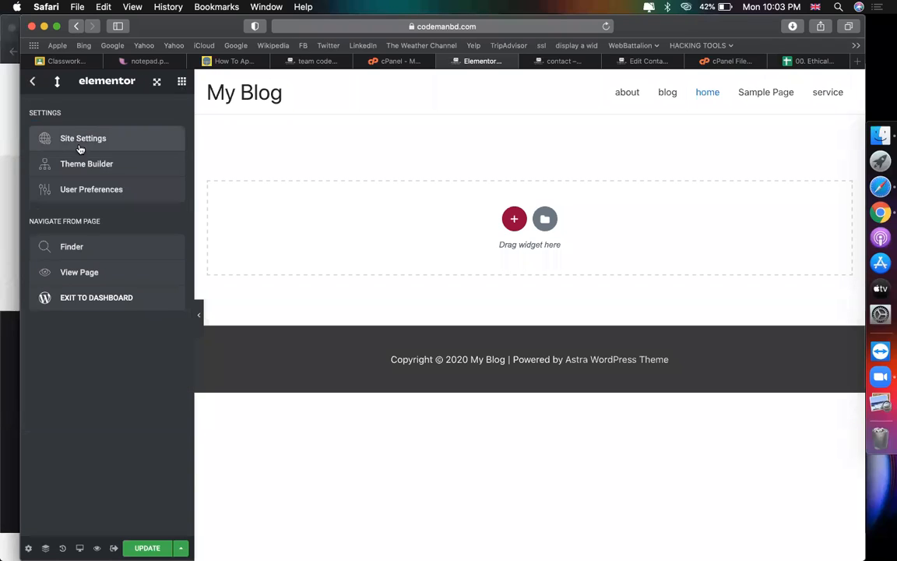
click(91, 190)
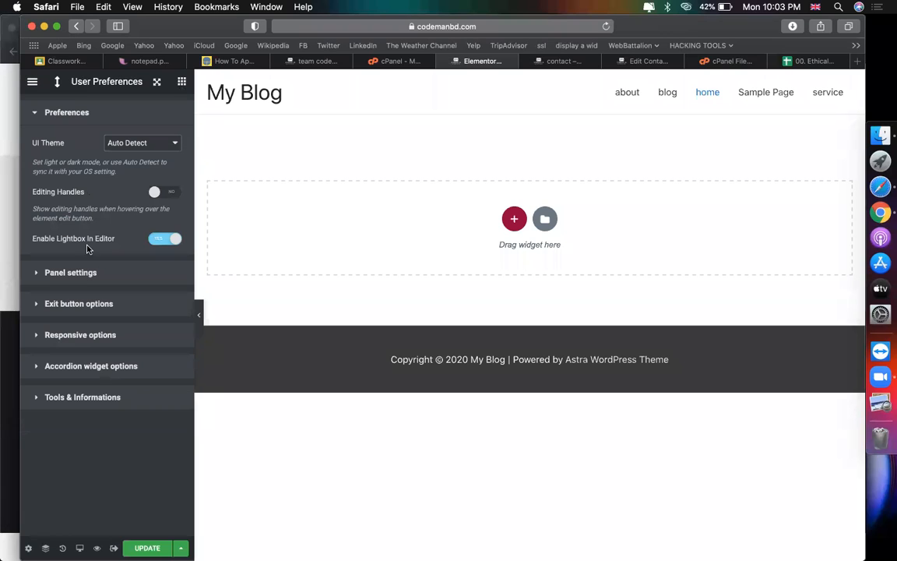
click(88, 272)
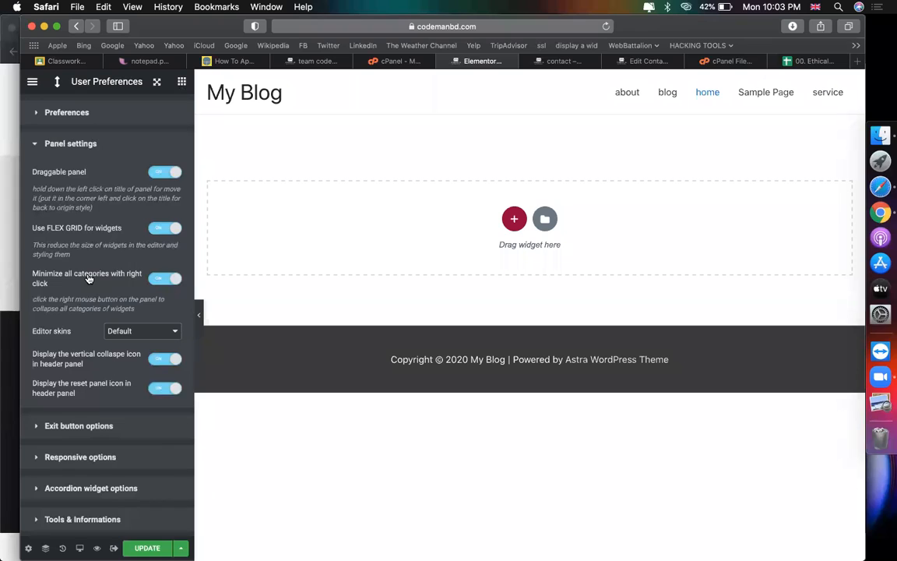
click(125, 331)
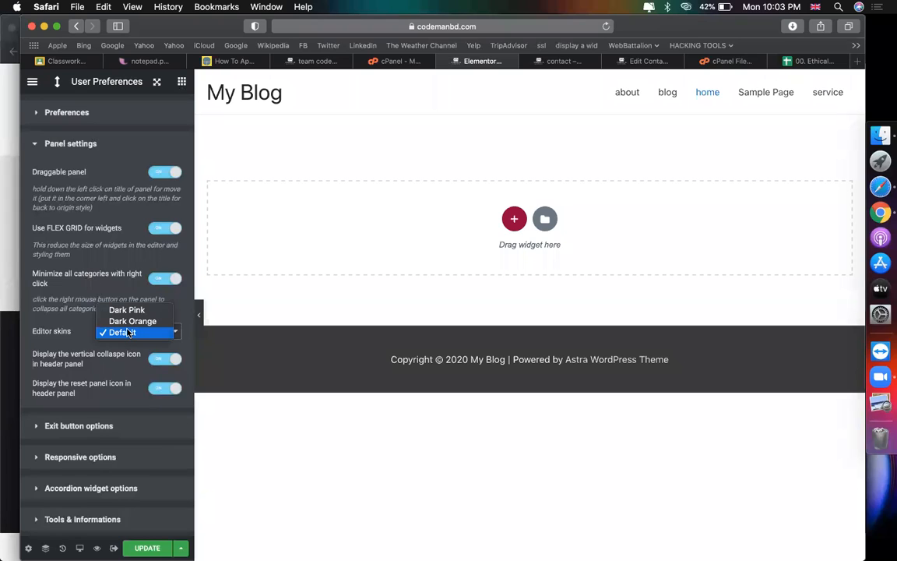
click(126, 321)
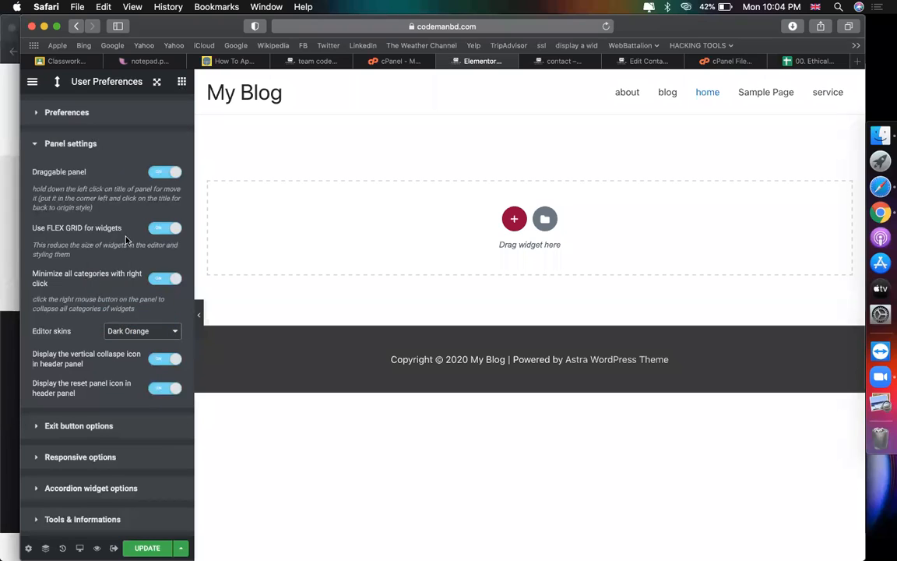
click(124, 331)
click(125, 318)
click(73, 117)
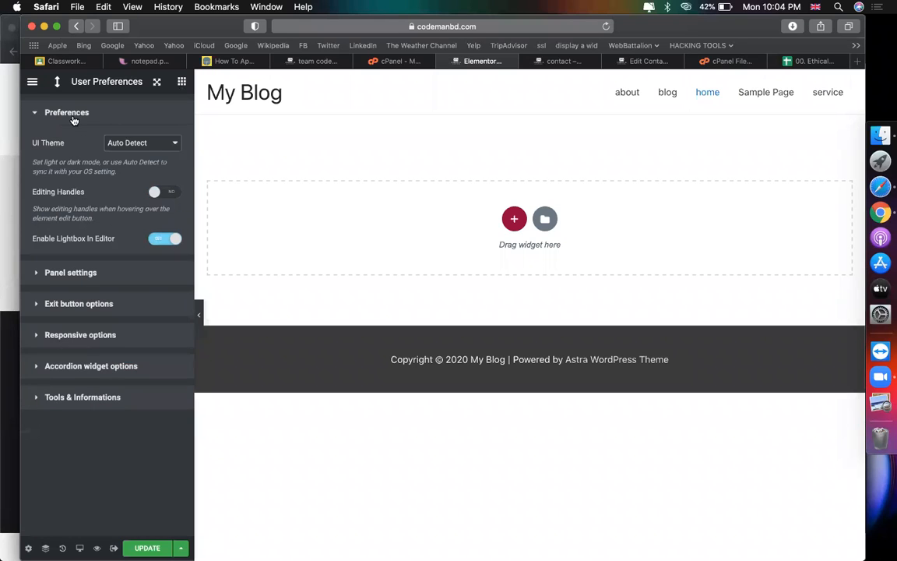
click(88, 270)
click(114, 429)
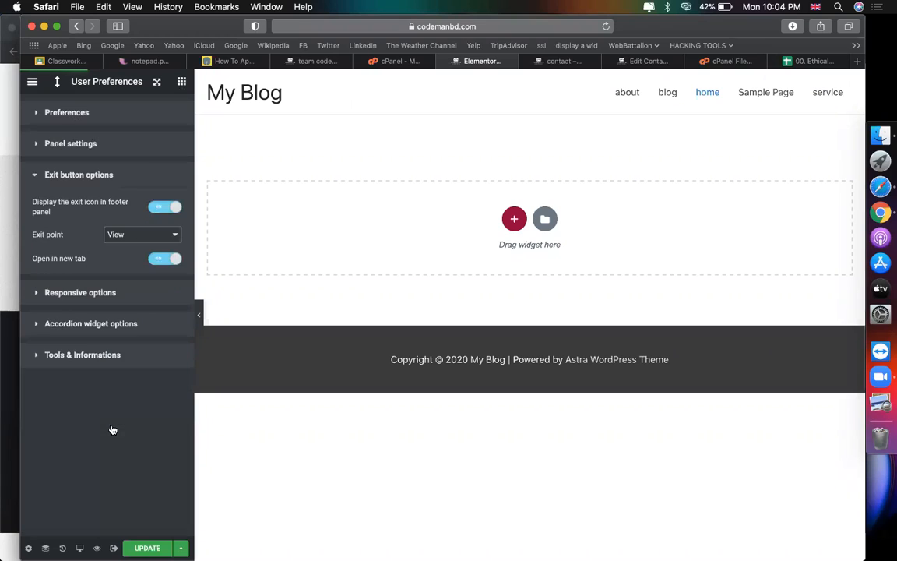
click(86, 326)
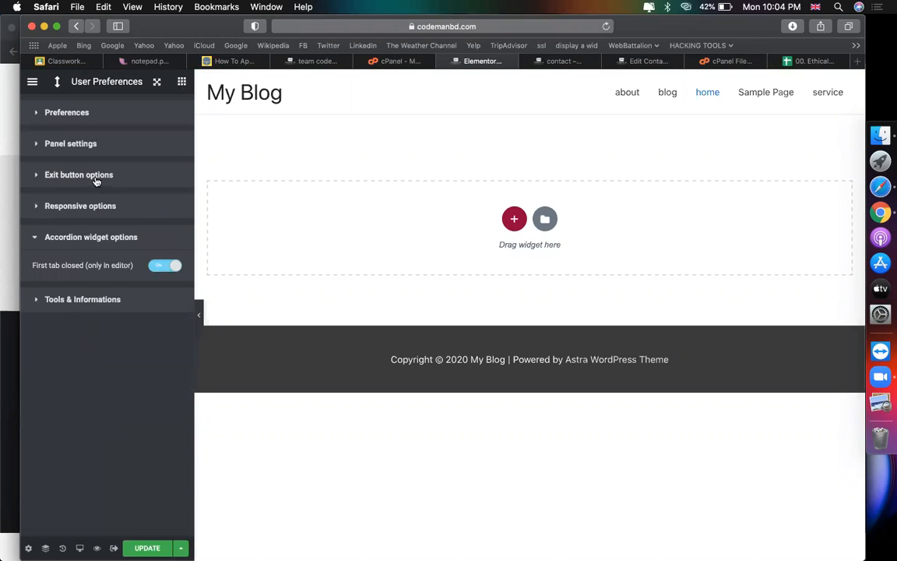
click(74, 144)
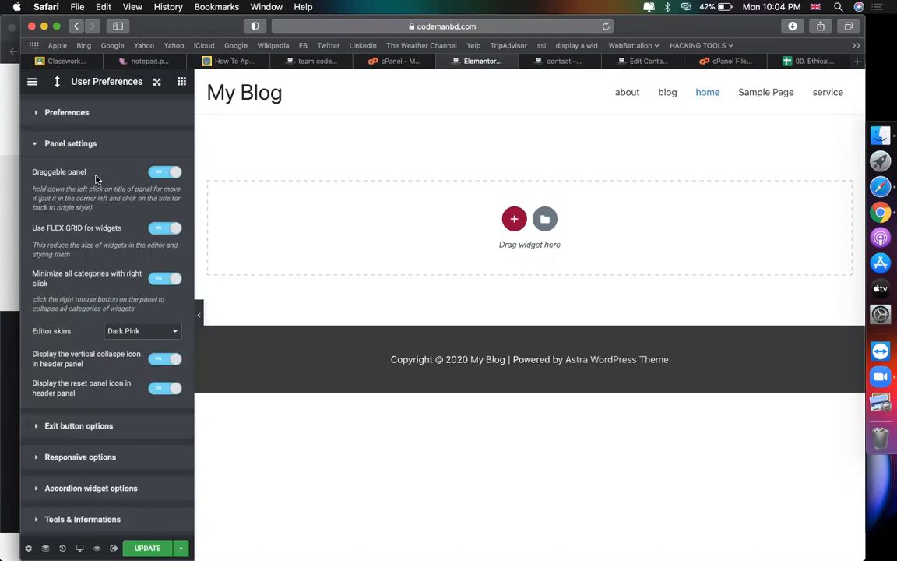
Step: Set the editor skin back to Default and update the home page
click(108, 81)
click(131, 331)
click(138, 342)
click(142, 332)
click(124, 344)
click(55, 427)
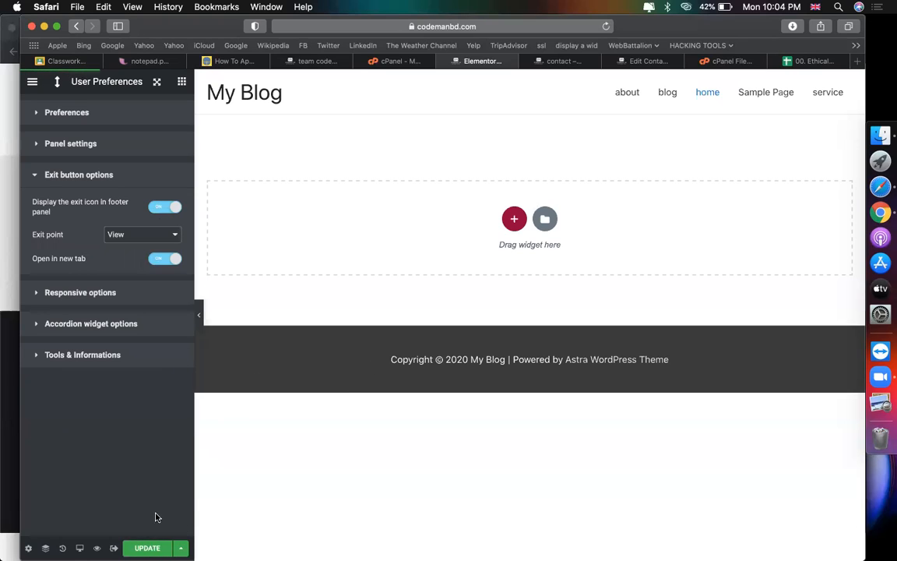
click(147, 548)
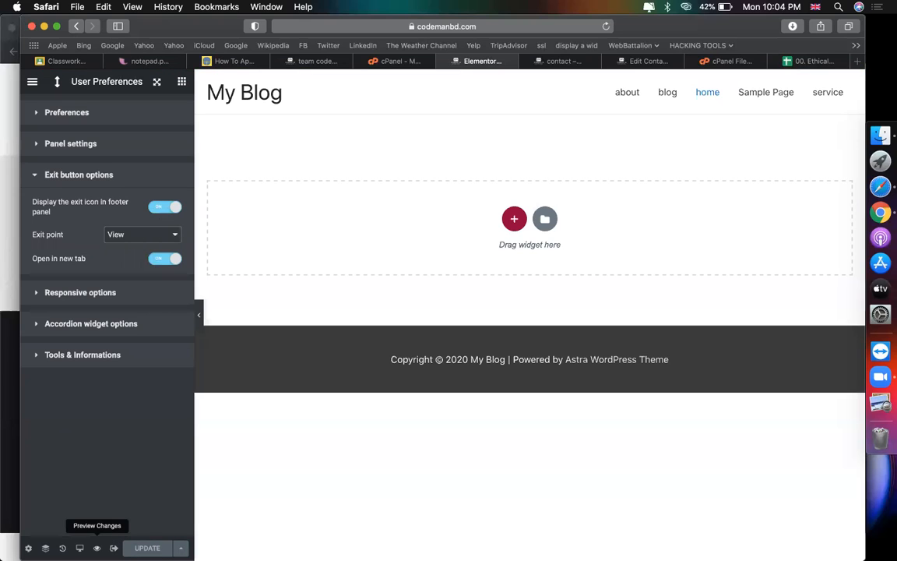
Step: Preview the home page in a new tab, then return to the Elementor editor
click(96, 547)
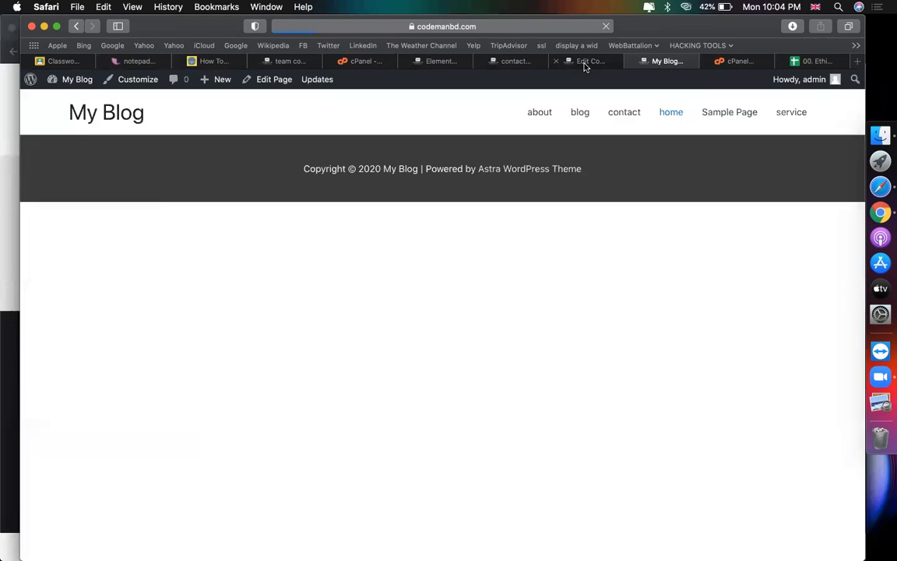
click(586, 63)
click(521, 62)
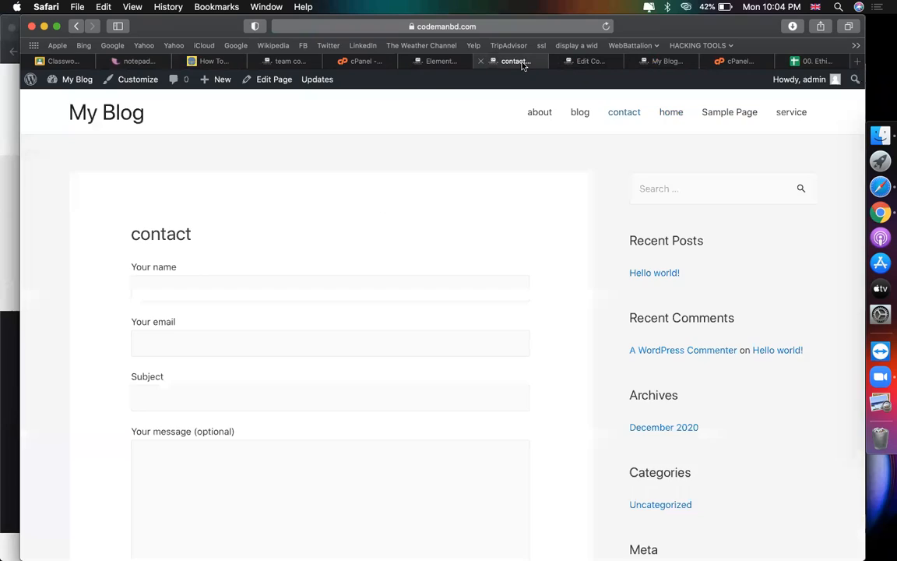
click(440, 62)
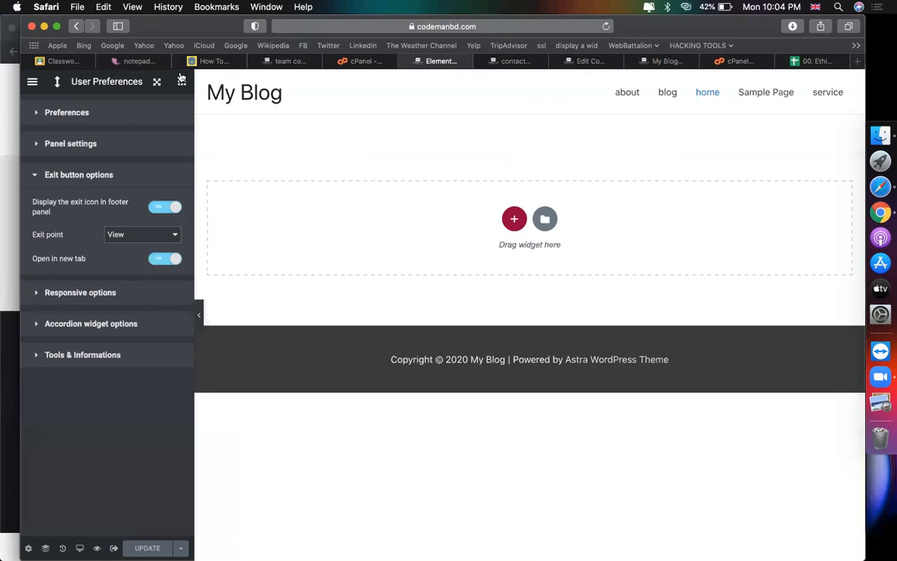
Step: Drag a Heading widget to the top of the home page and update the page
click(181, 81)
click(96, 162)
drag(183, 185, 384, 202)
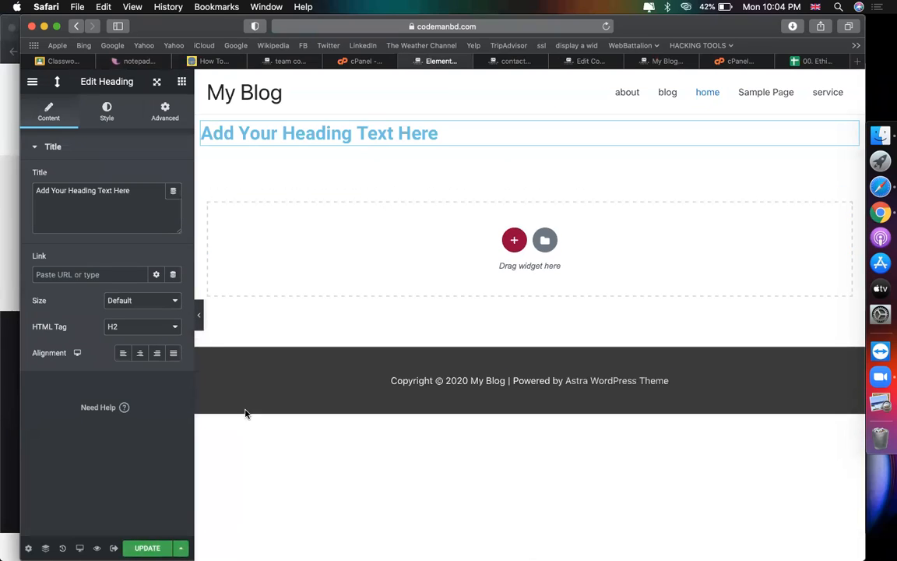
click(147, 548)
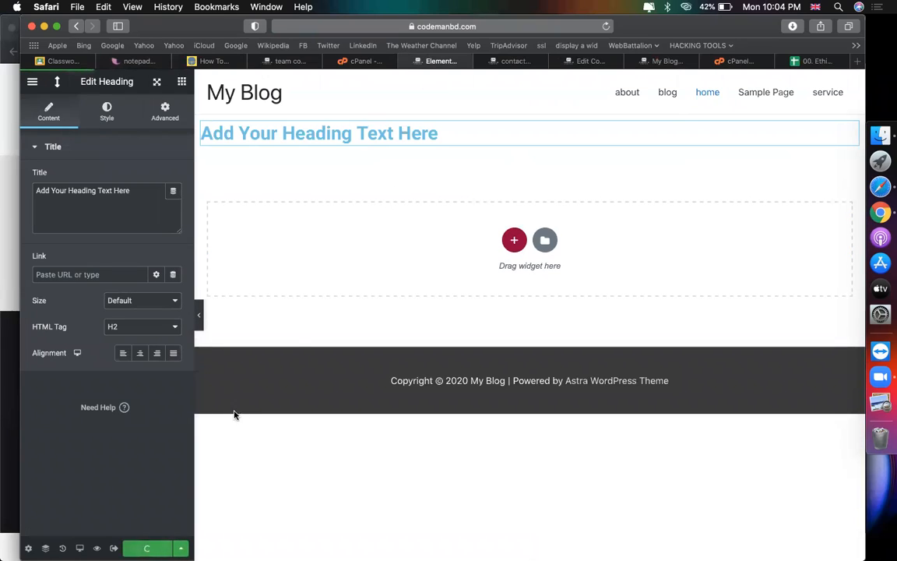
Step: Check the 'Add Your Heading Text Here' heading on the live home page, then return to the editor
click(663, 64)
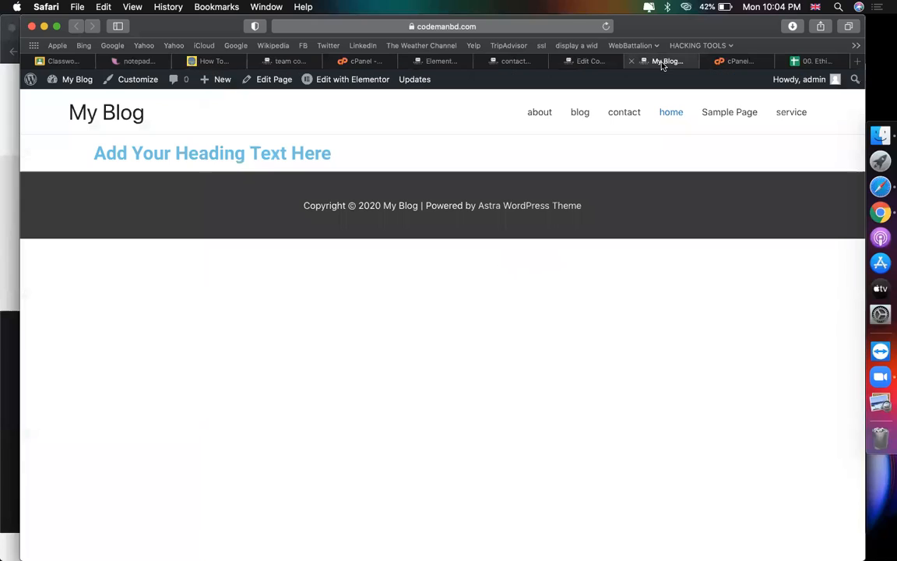
triple_click(242, 153)
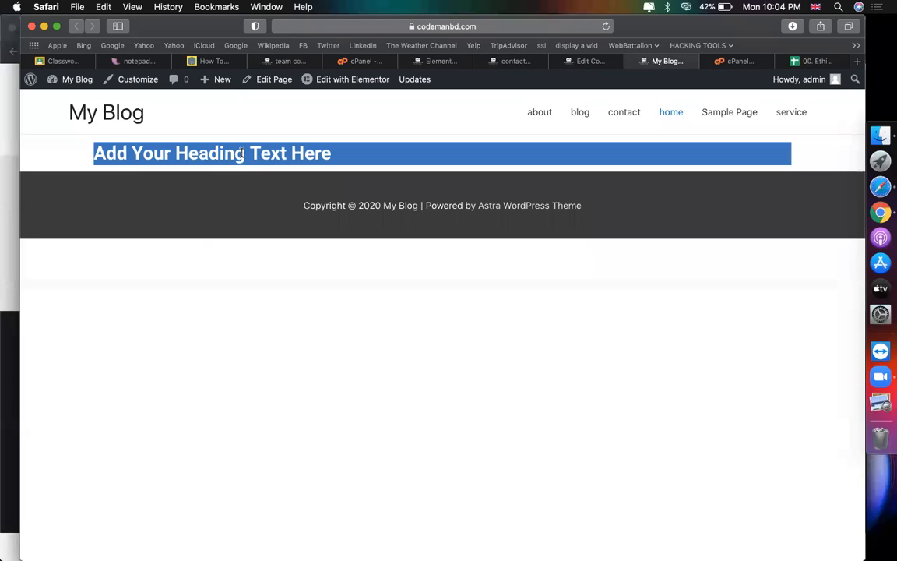
drag(658, 61, 455, 59)
click(409, 59)
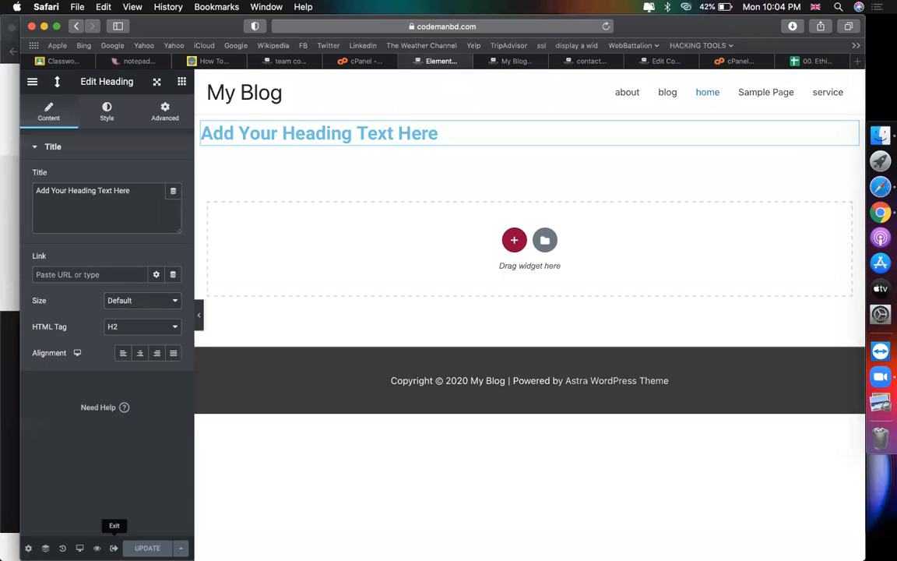
click(181, 81)
click(84, 212)
Step: Add an Image Box widget below the heading and look at the live home page
drag(76, 246, 416, 242)
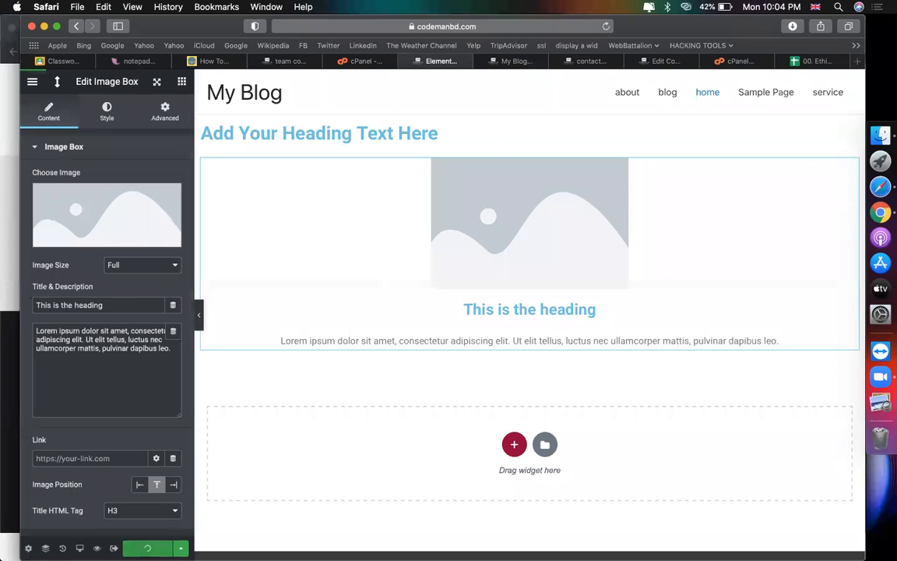
click(514, 63)
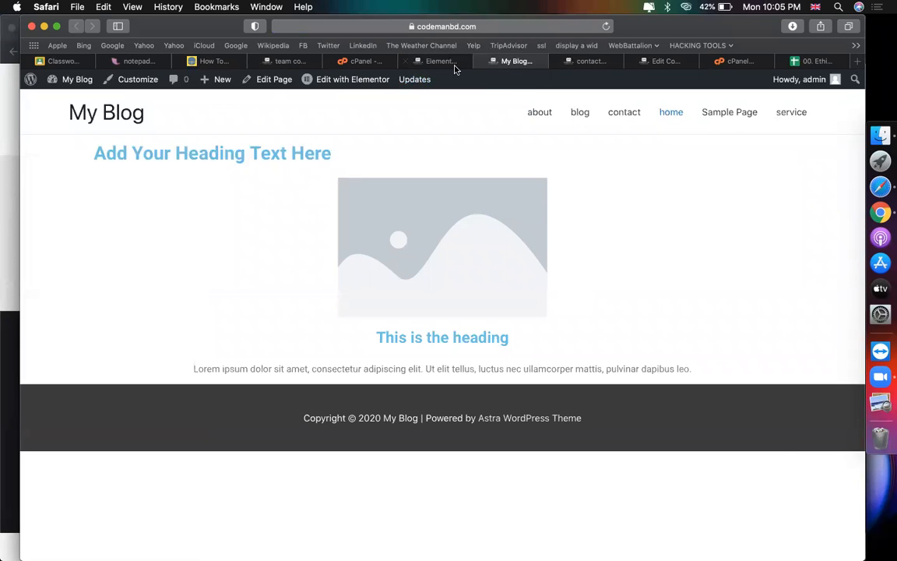
click(453, 62)
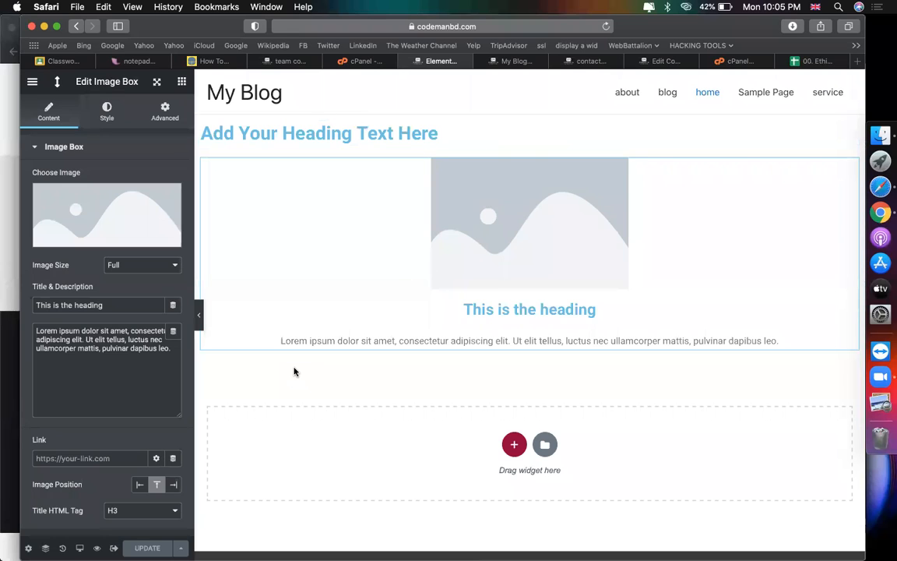
Step: Delete the heading and Image Box sections and update the home page
click(546, 142)
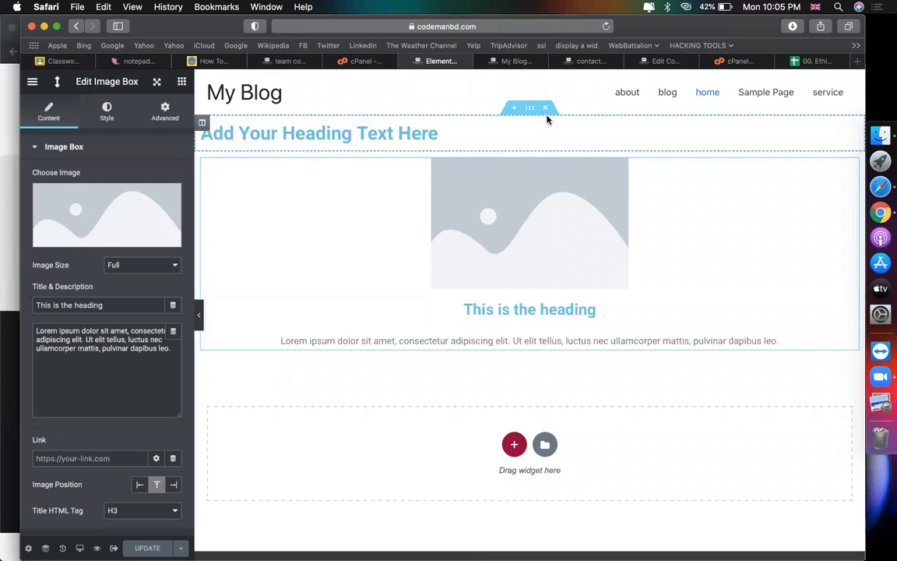
click(551, 109)
click(133, 541)
Step: Reload the live site to confirm the home page sections are gone
click(502, 62)
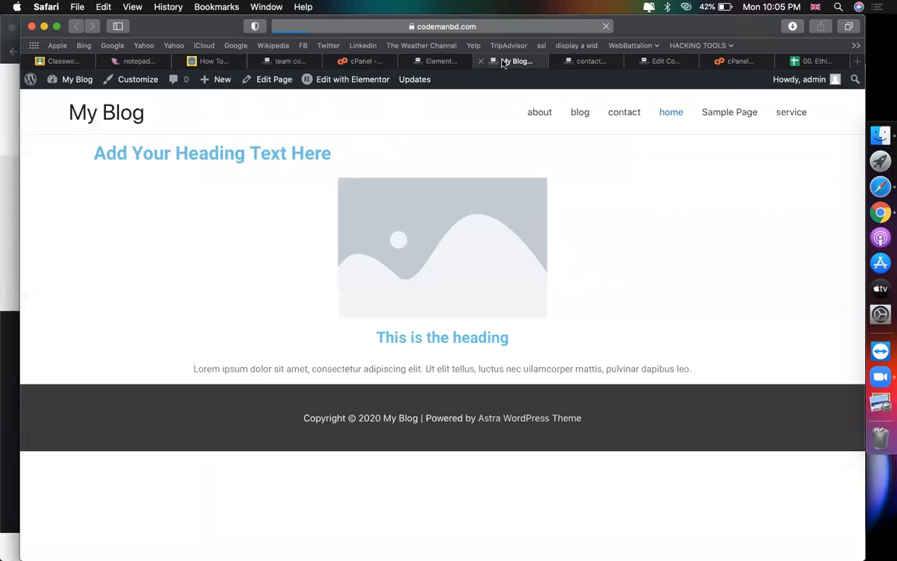
key(super+r)
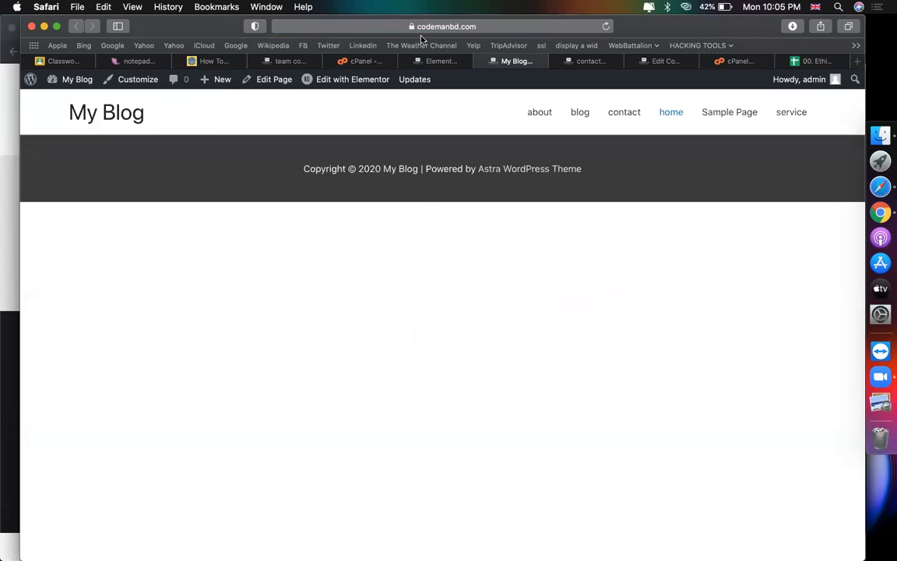
click(433, 61)
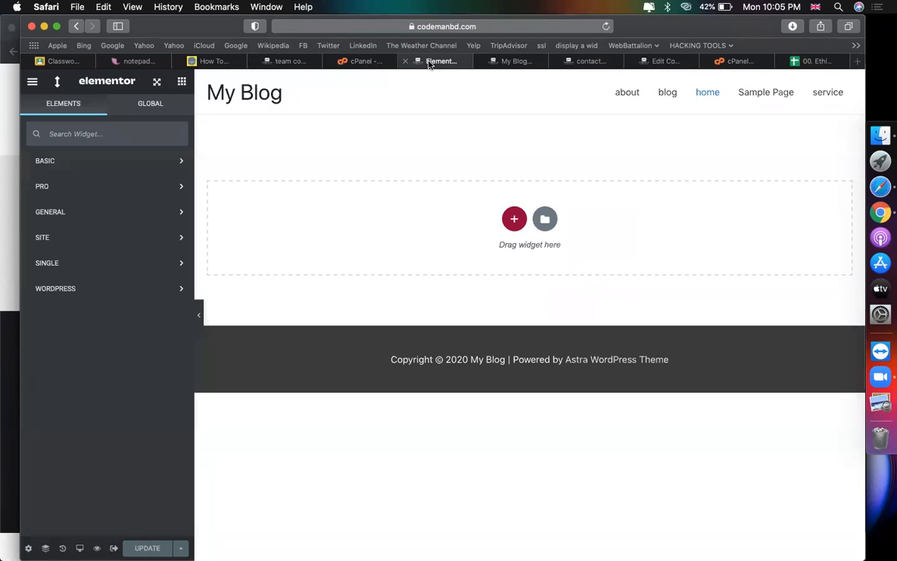
click(524, 64)
Step: Create a new navigation menu named 'mai' under Appearance > Menus
click(582, 62)
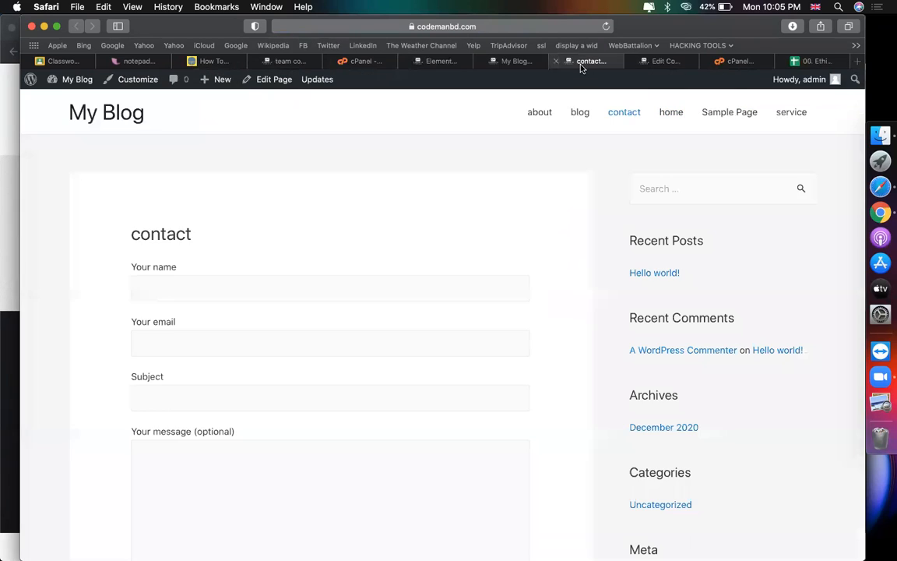
mouse_move(77, 79)
click(75, 102)
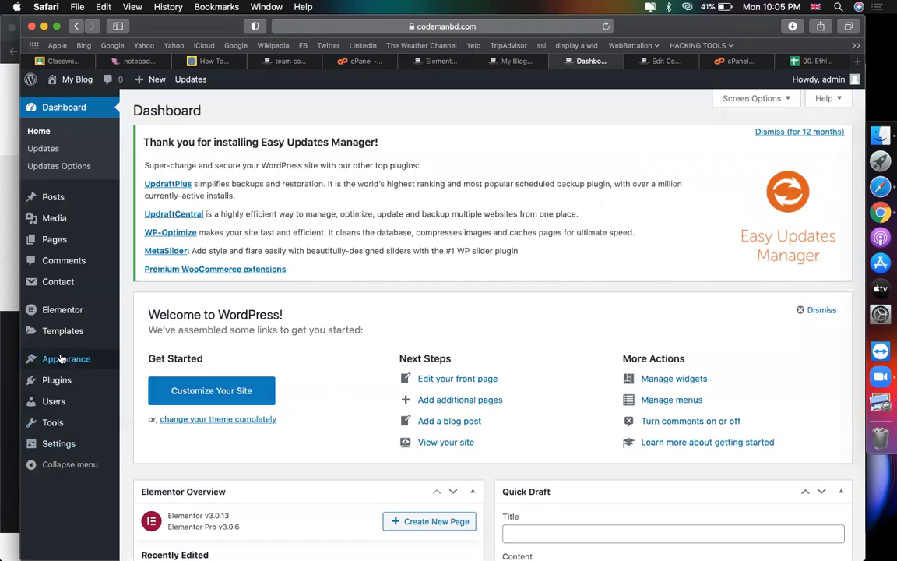
mouse_move(62, 359)
click(147, 413)
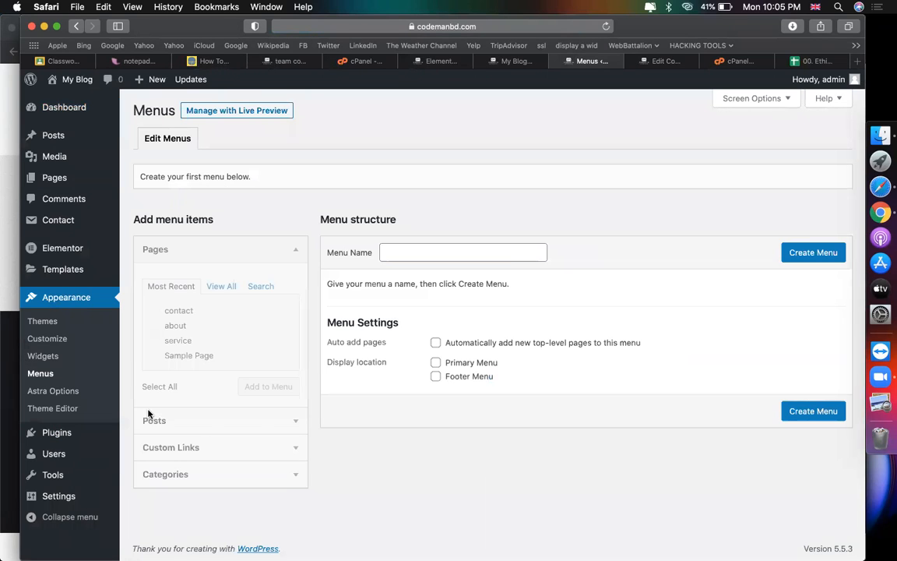
click(447, 246)
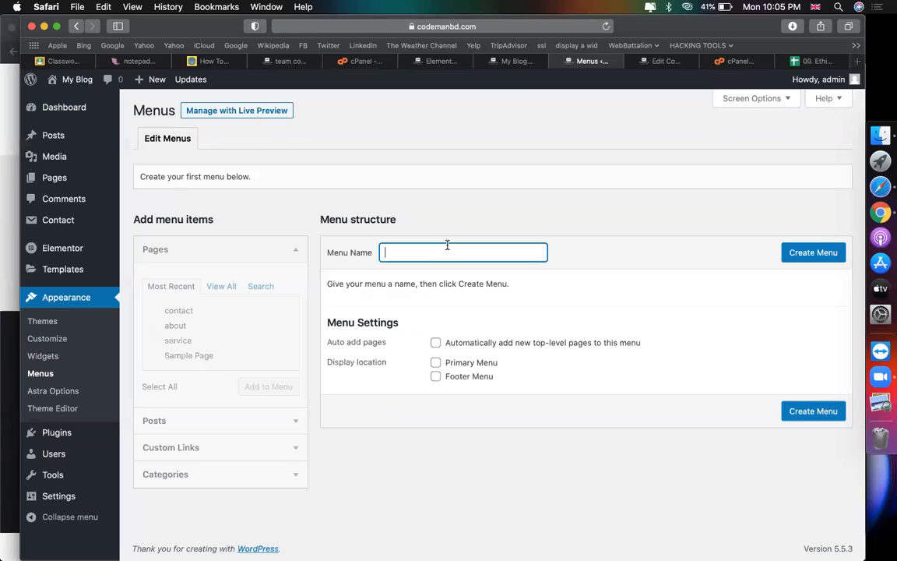
text(main menu)
click(795, 260)
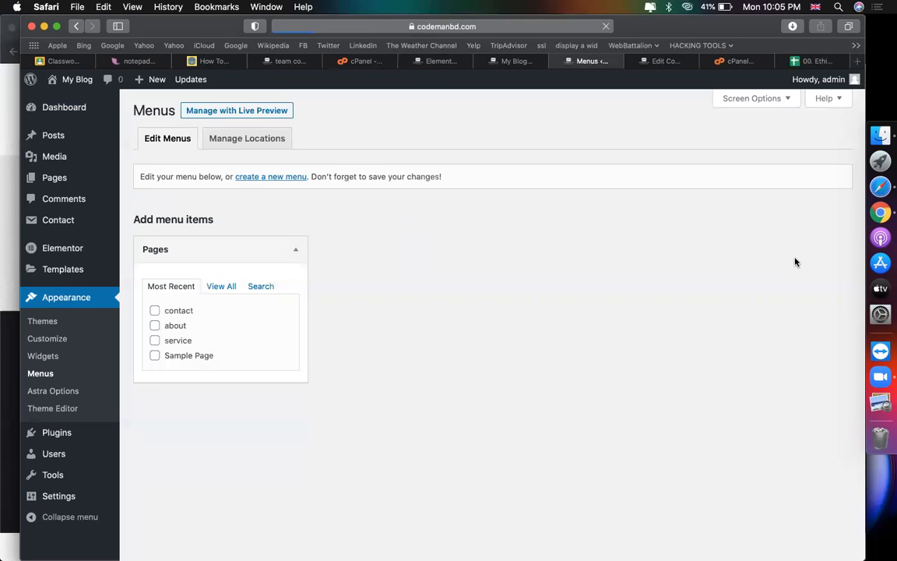
Step: Add the home, blog, about, contact and service pages to the menu
click(222, 287)
click(154, 311)
click(154, 325)
click(154, 341)
click(154, 355)
click(155, 385)
click(269, 418)
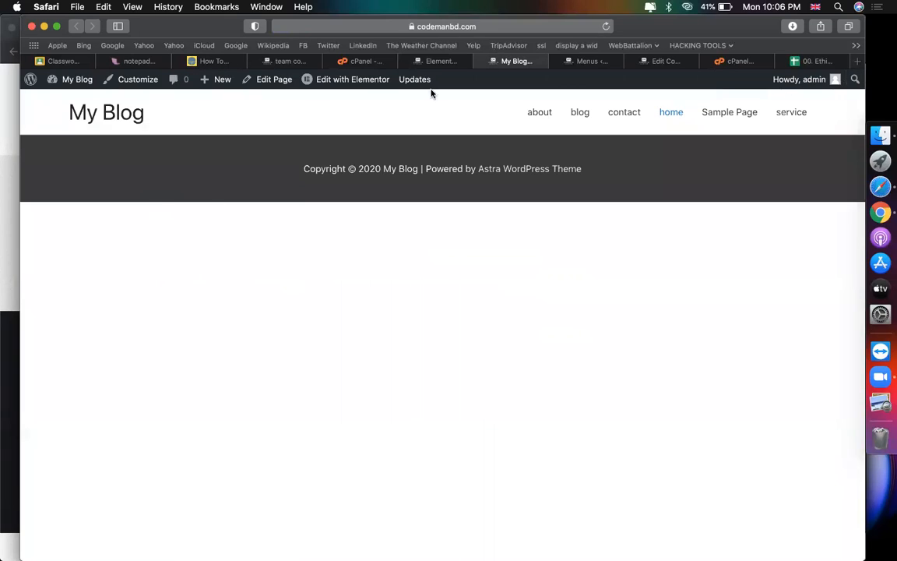
click(436, 61)
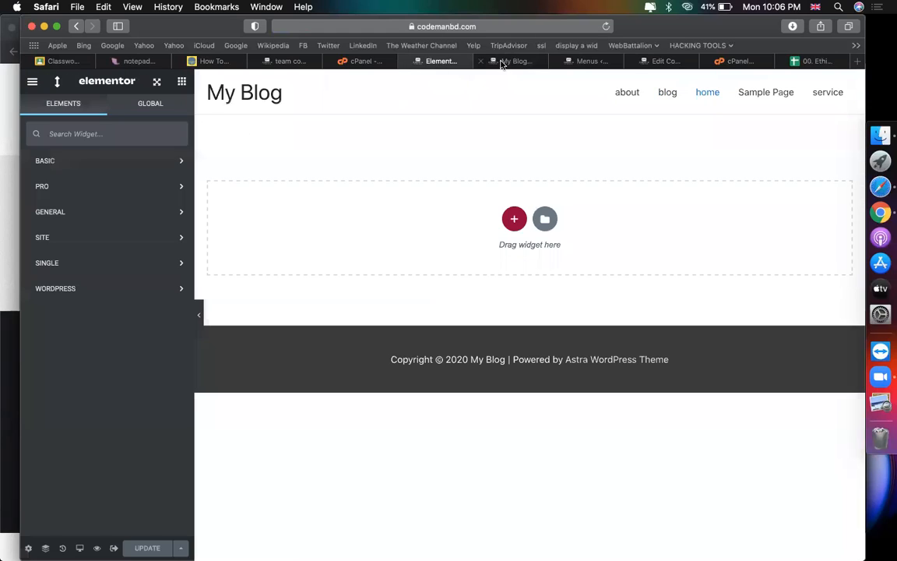
Step: Trash the 'Hello world!' post from the Posts list
click(502, 60)
mouse_move(76, 82)
click(72, 102)
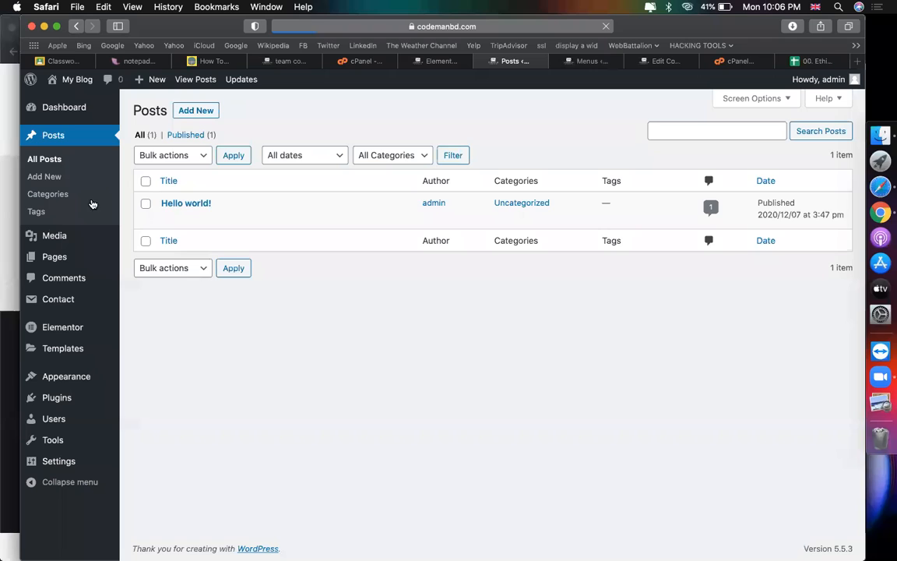
click(146, 203)
click(234, 218)
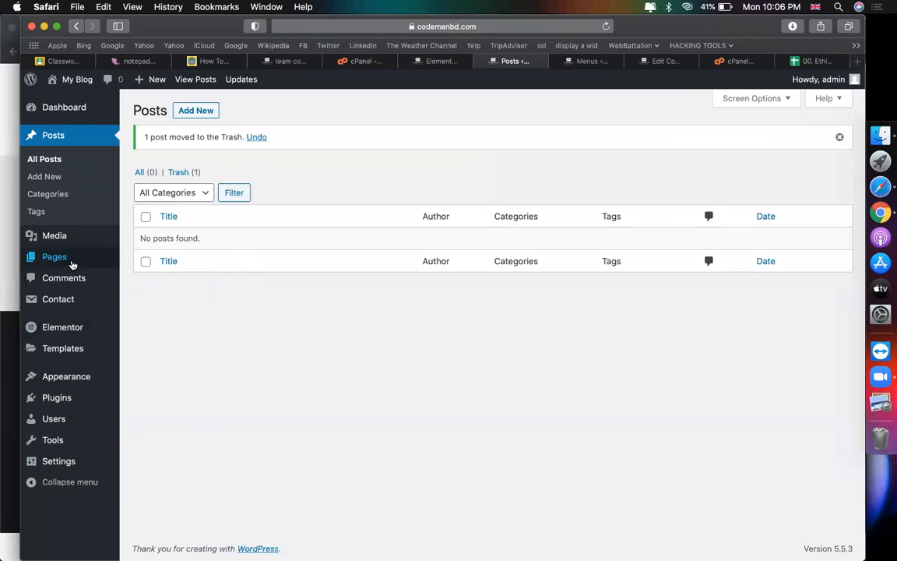
Step: Trash Sample Page, then delete it permanently from the Trash
mouse_move(70, 258)
click(131, 259)
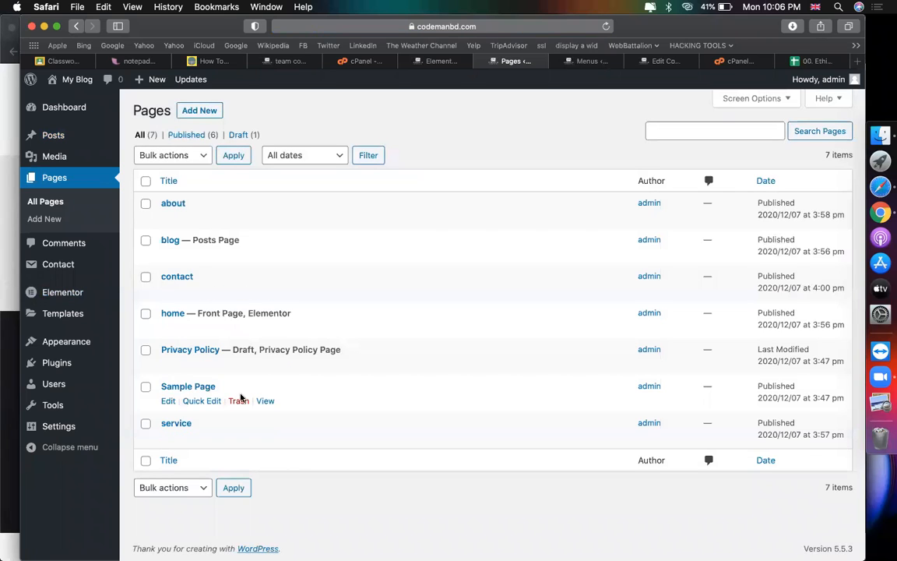
click(239, 401)
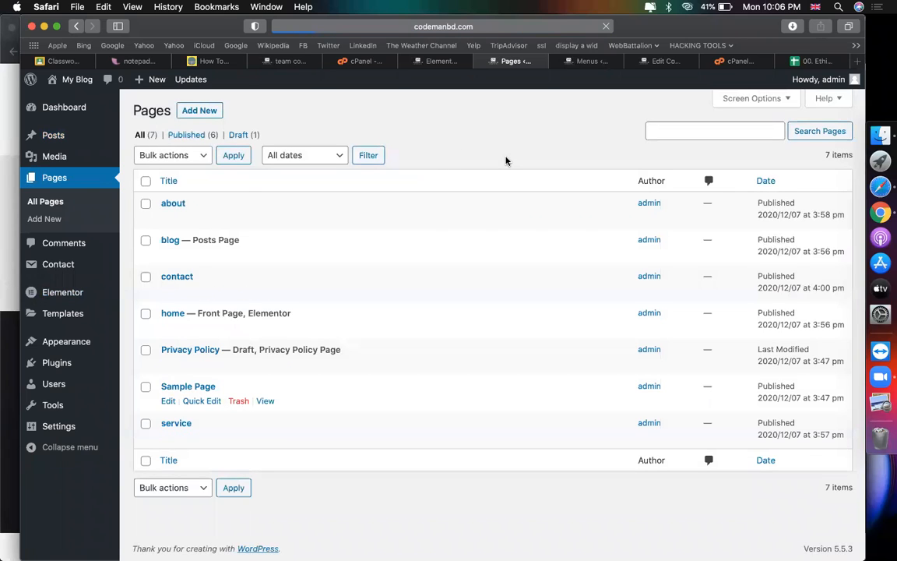
click(284, 173)
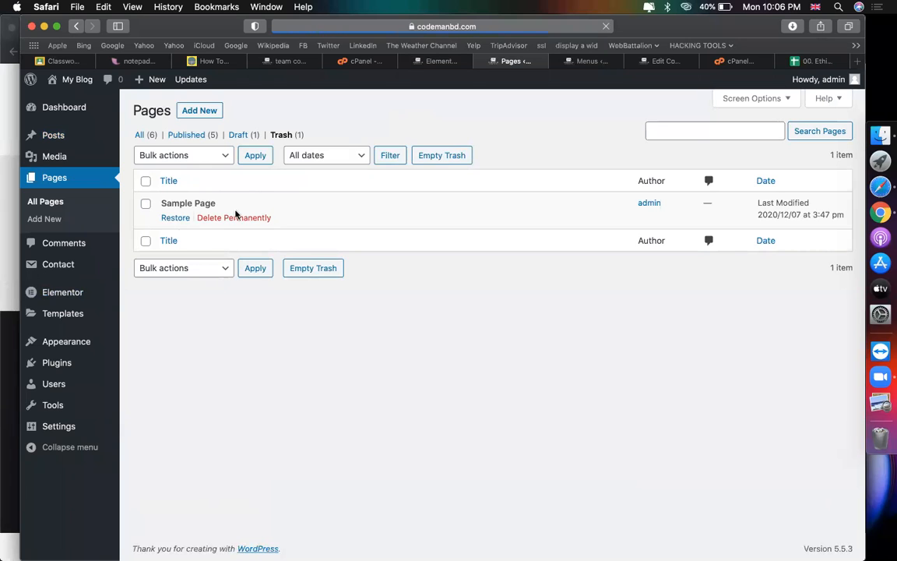
click(228, 217)
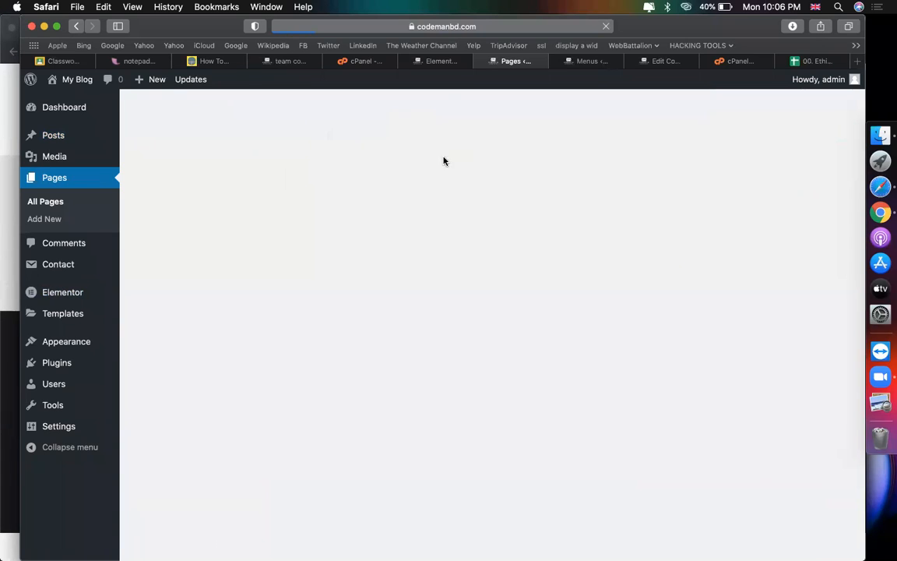
click(142, 172)
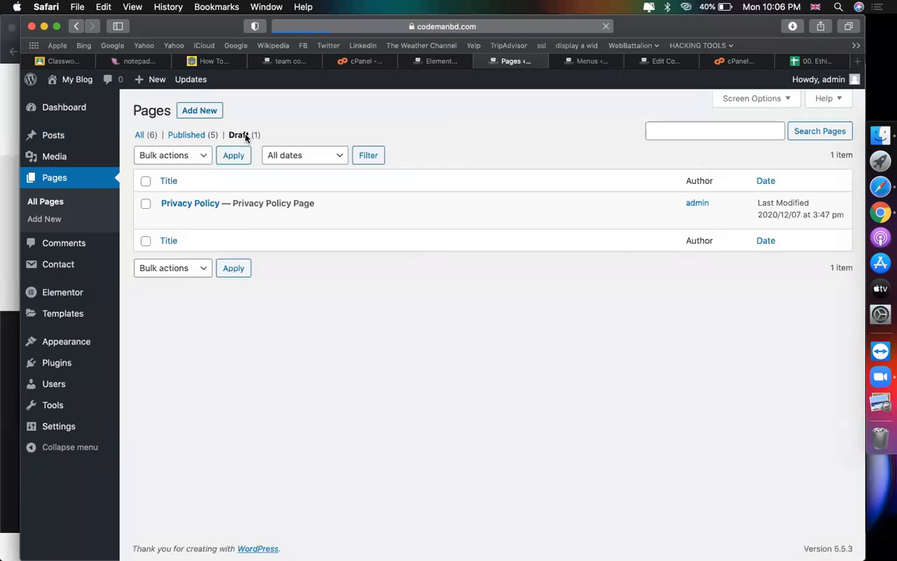
Step: Move the Privacy Policy draft page to the Trash
click(240, 221)
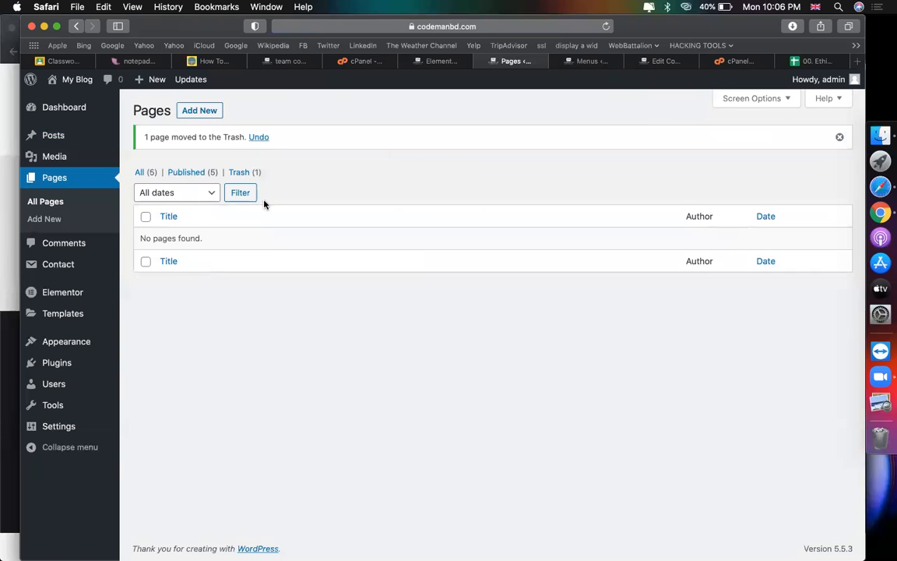
click(247, 172)
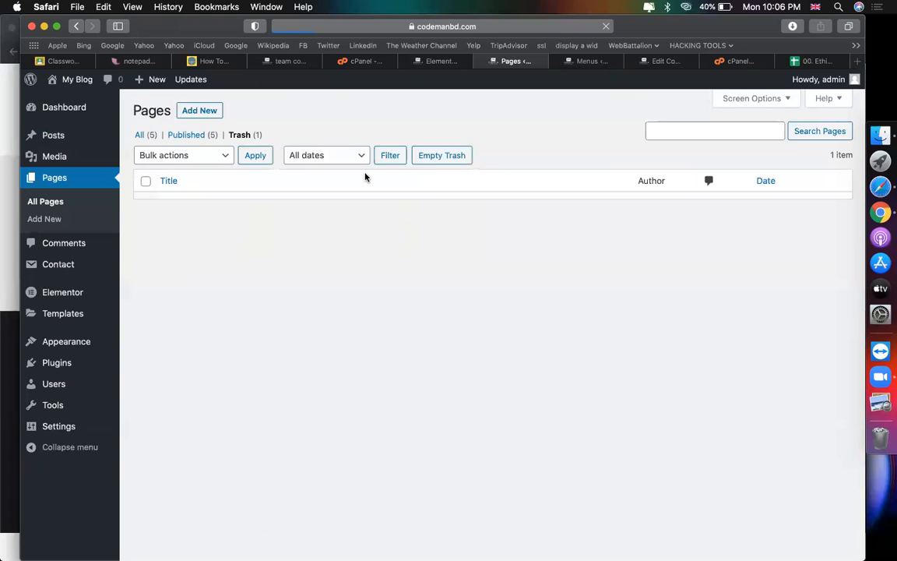
click(667, 62)
Step: Load techreviewed.net in the cPanel File Manager tab using address-bar autocomplete
click(499, 104)
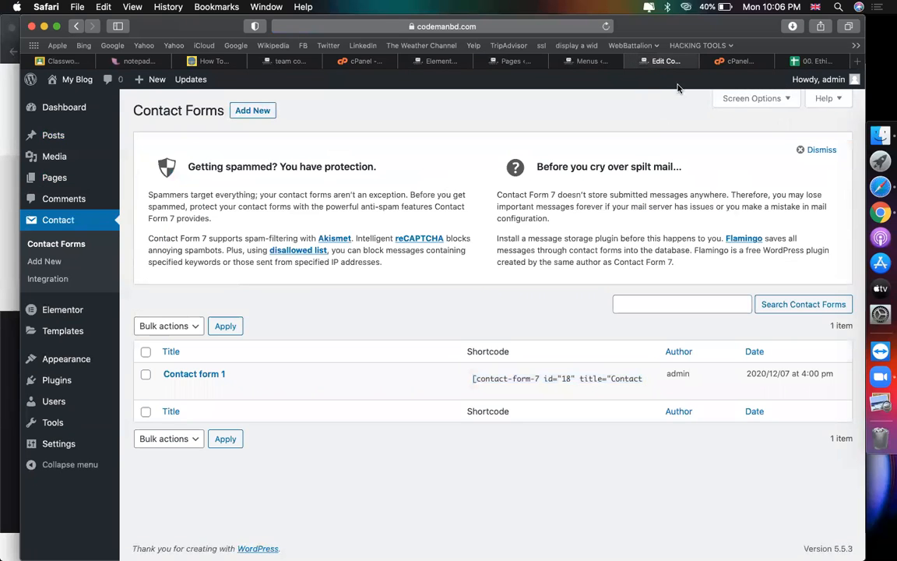
click(737, 61)
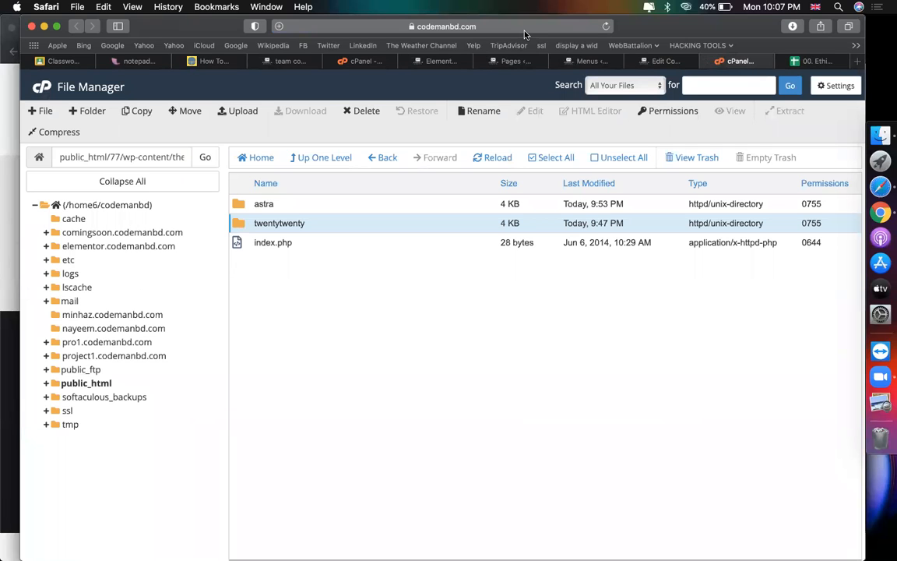
click(456, 26)
text(t)
key(Return)
Step: Open and skim the Privacy & Policy page from techreviewed.net's footer
scroll(355, 198, down, 5)
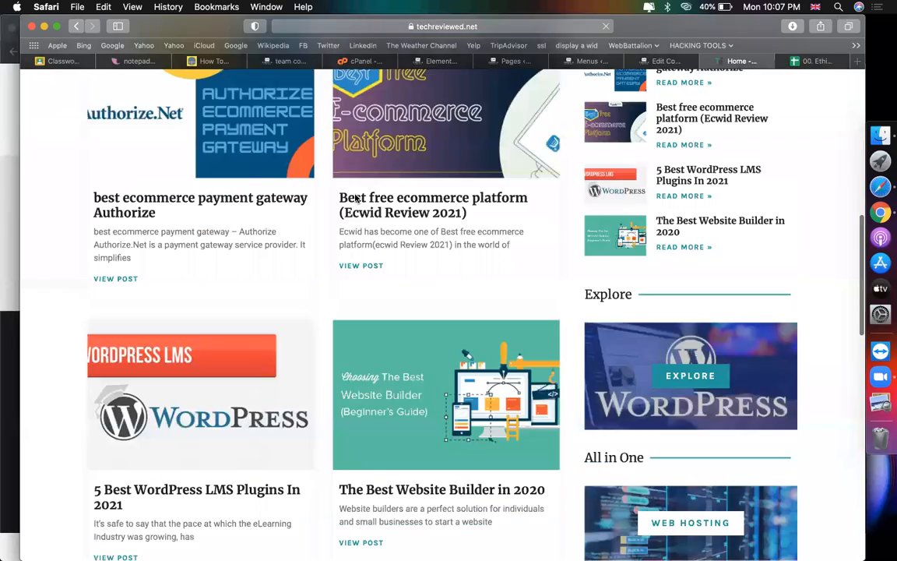
scroll(356, 198, down, 10)
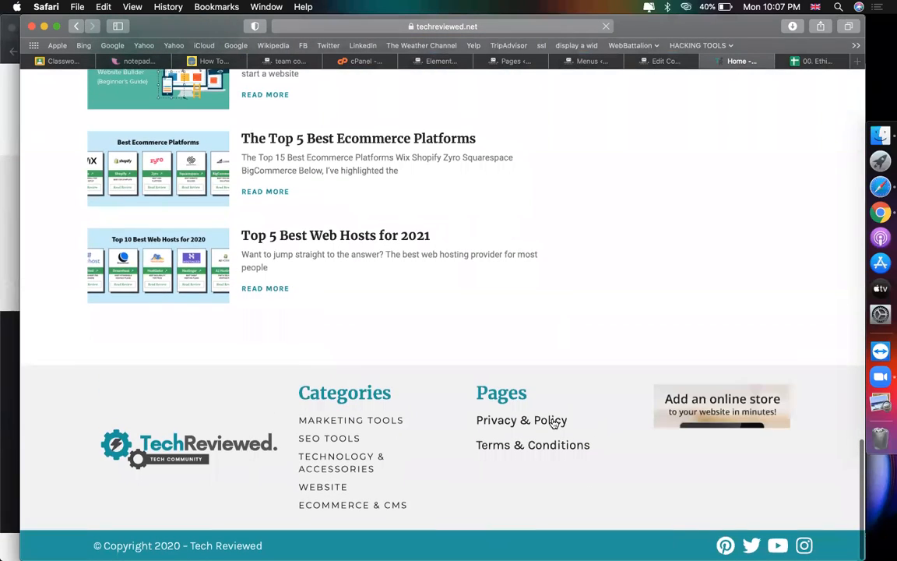
click(554, 422)
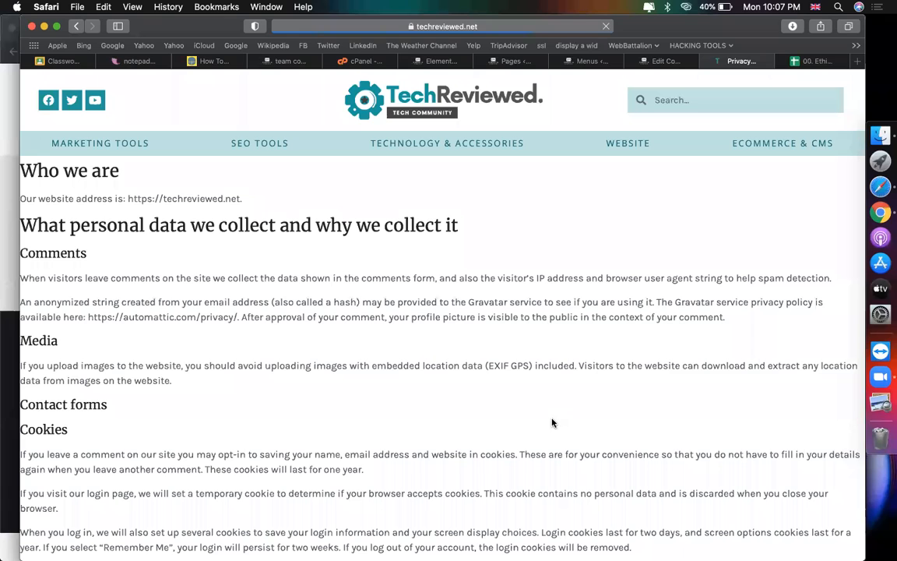
scroll(386, 387, down, 10)
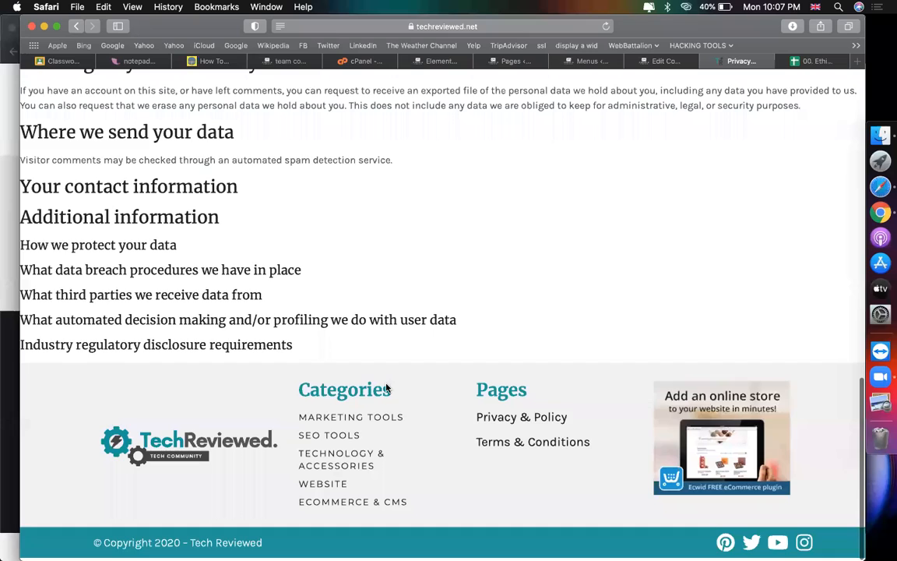
scroll(386, 387, up, 10)
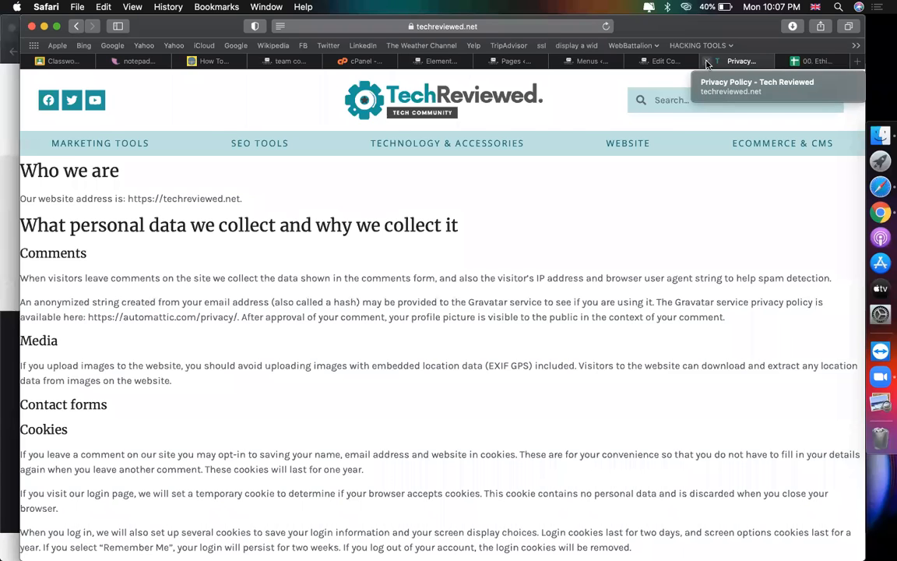
key(ctrl+Tab)
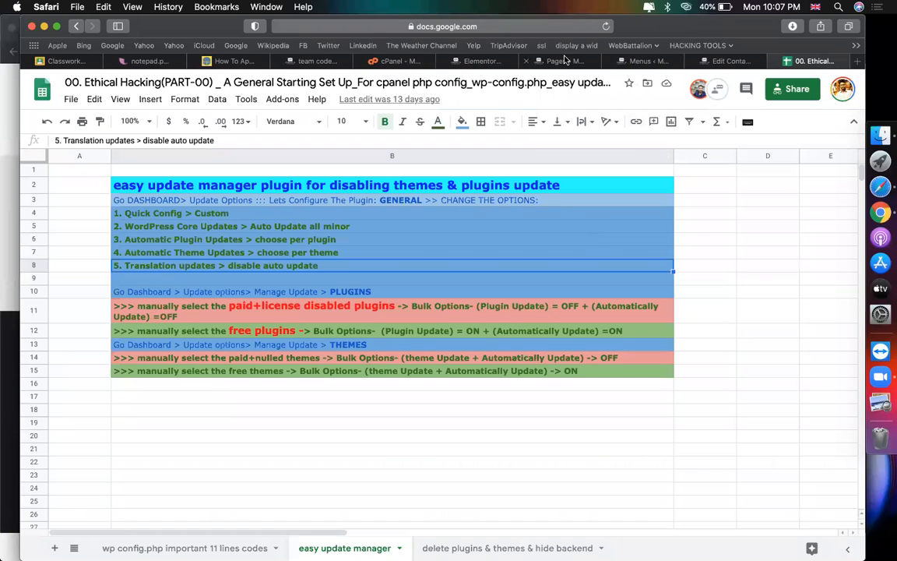
Step: Permanently delete the old Privacy Policy page and save a new draft titled 'Privacy Policy'
click(559, 60)
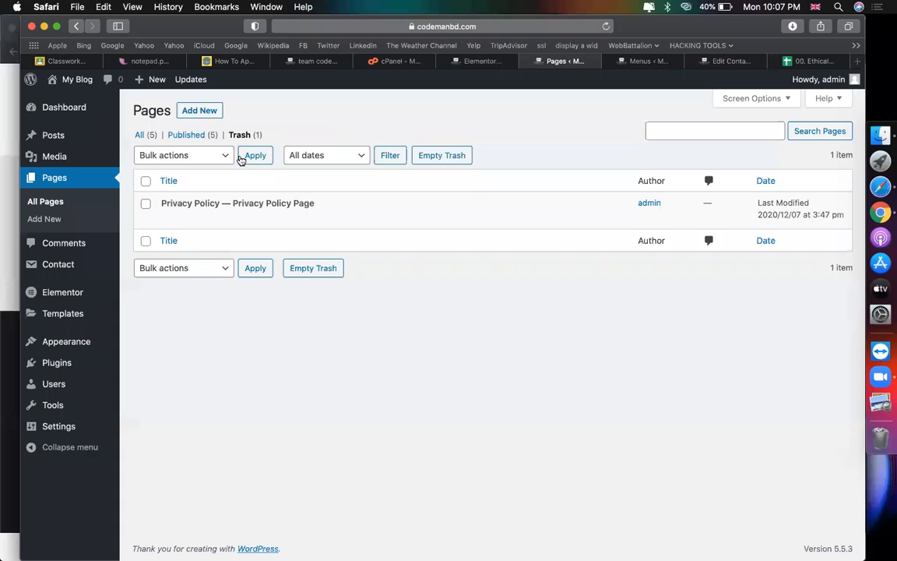
click(246, 218)
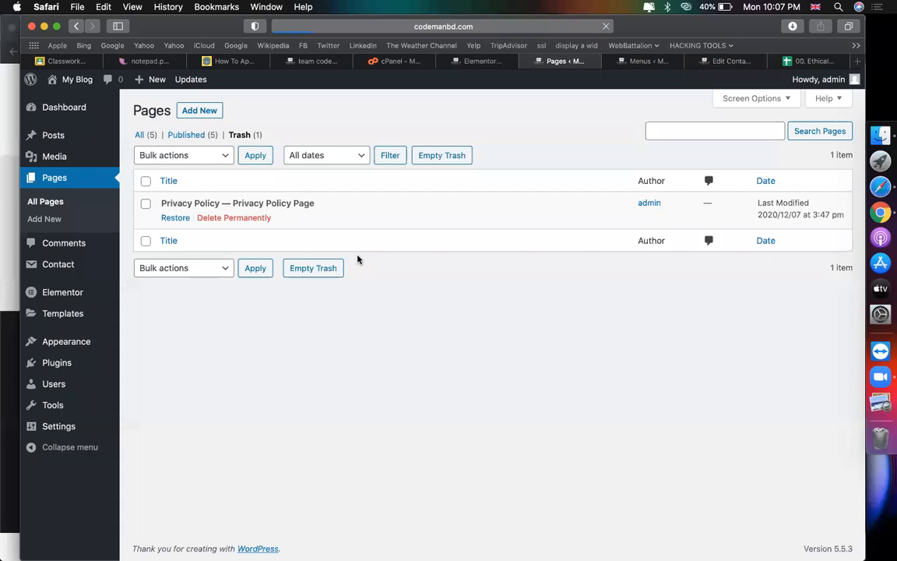
click(200, 114)
text(Privacy Policy)
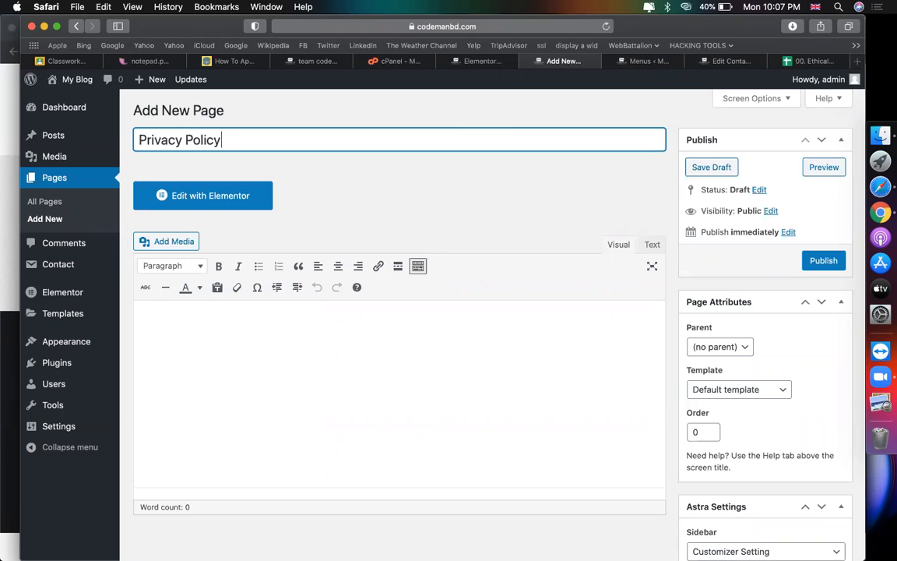
click(511, 193)
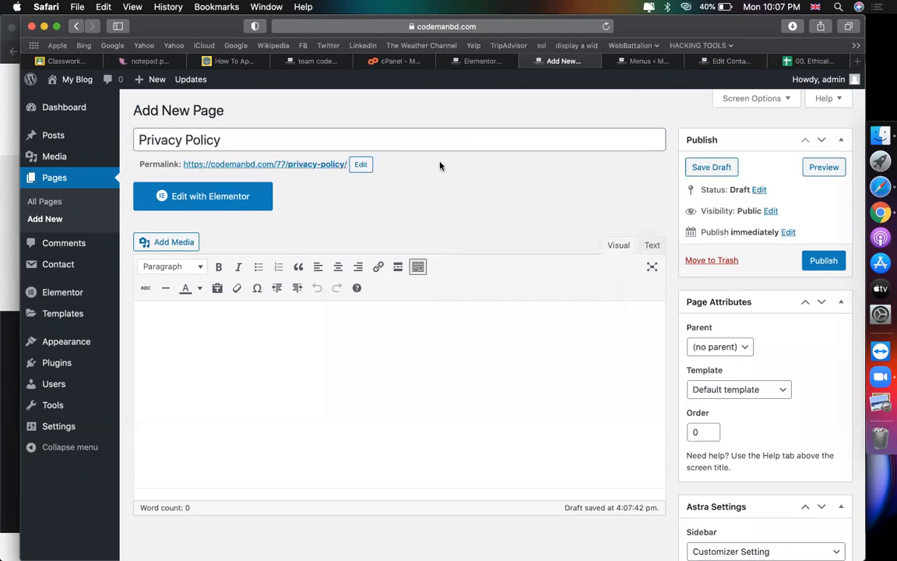
Step: Search Google for 'privecy policy generator'
click(740, 62)
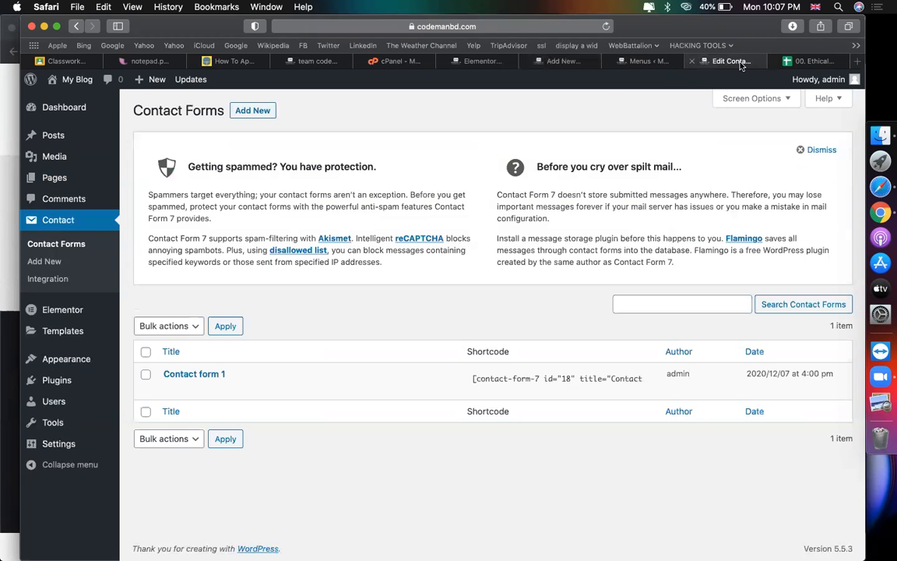
click(441, 26)
text(priv)
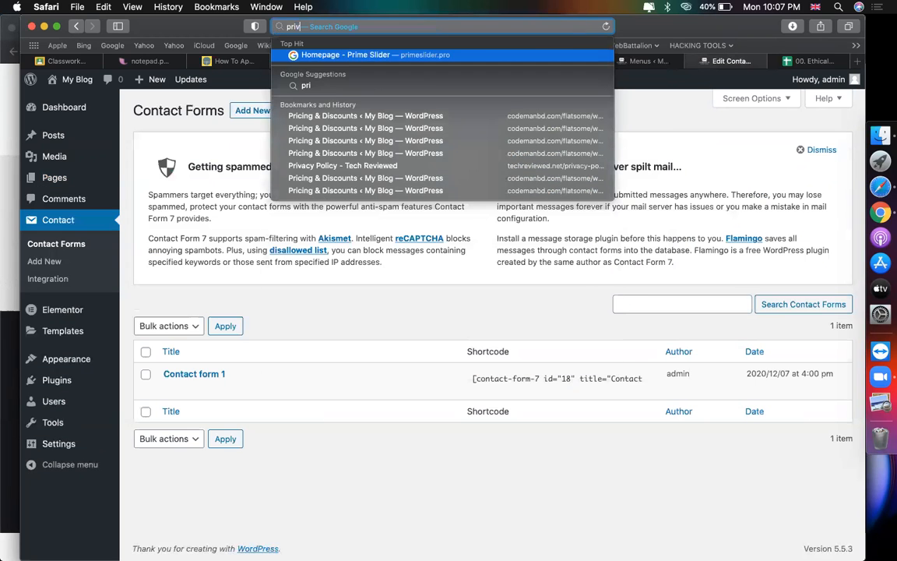
text(ecy policy generator)
key(Return)
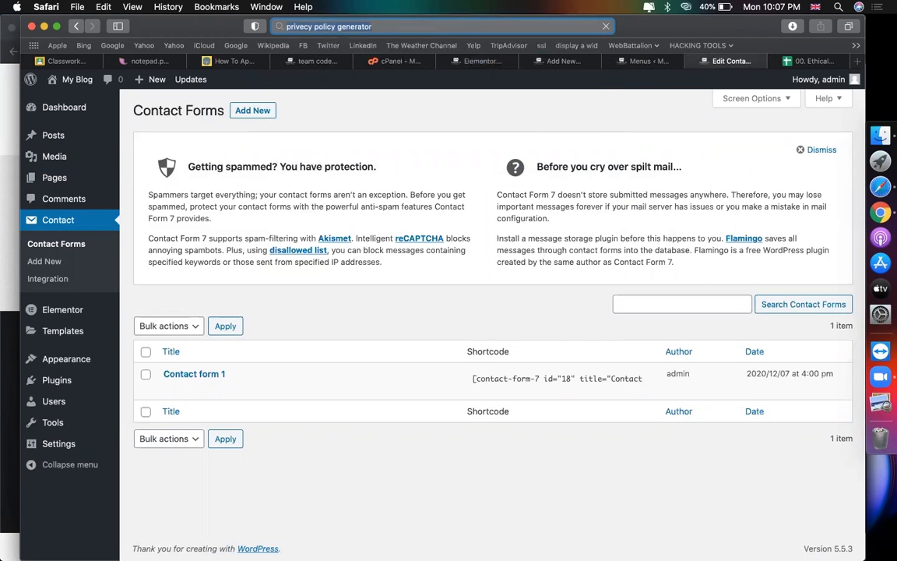
scroll(717, 312, down, 3)
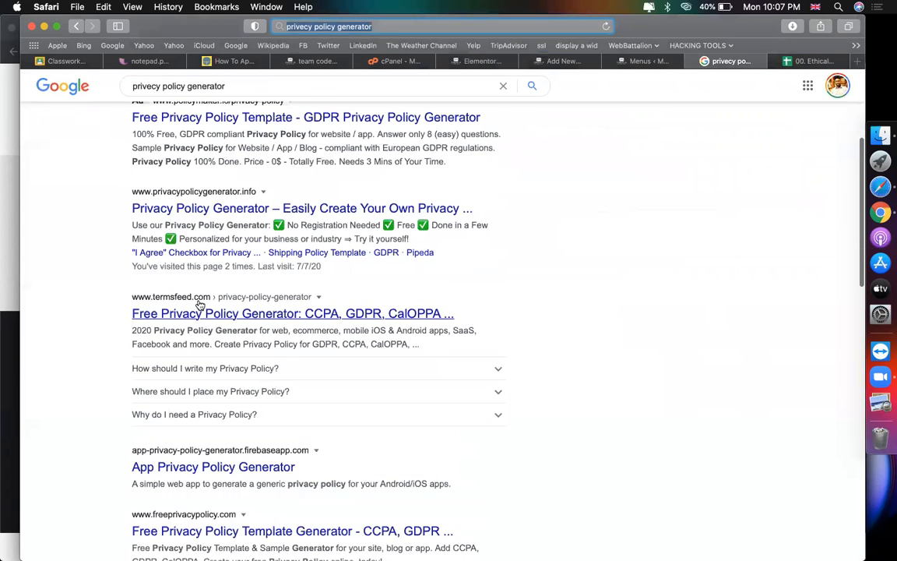
scroll(201, 306, down, 3)
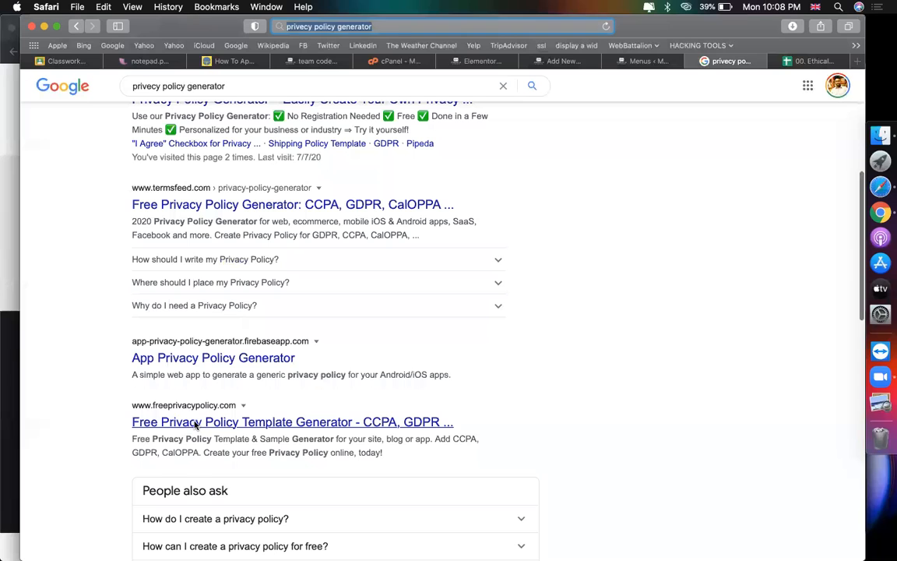
Step: Open freeprivacypolicy.com and start its Free Privacy Policy Generator
click(197, 423)
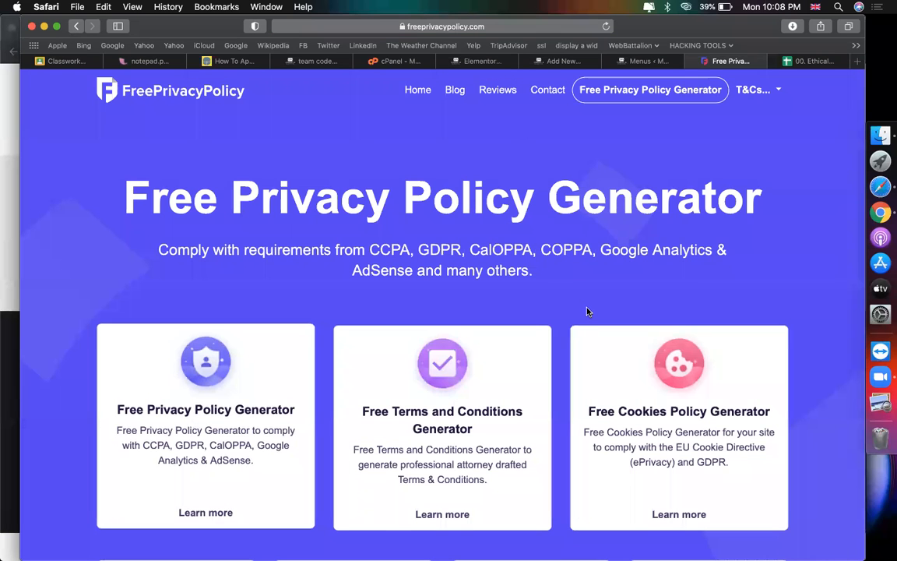
click(602, 94)
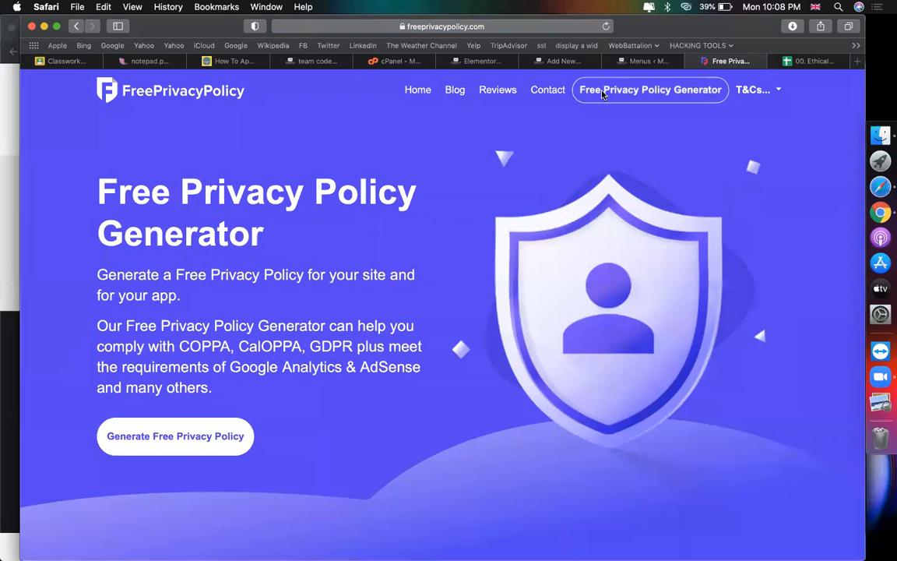
click(188, 447)
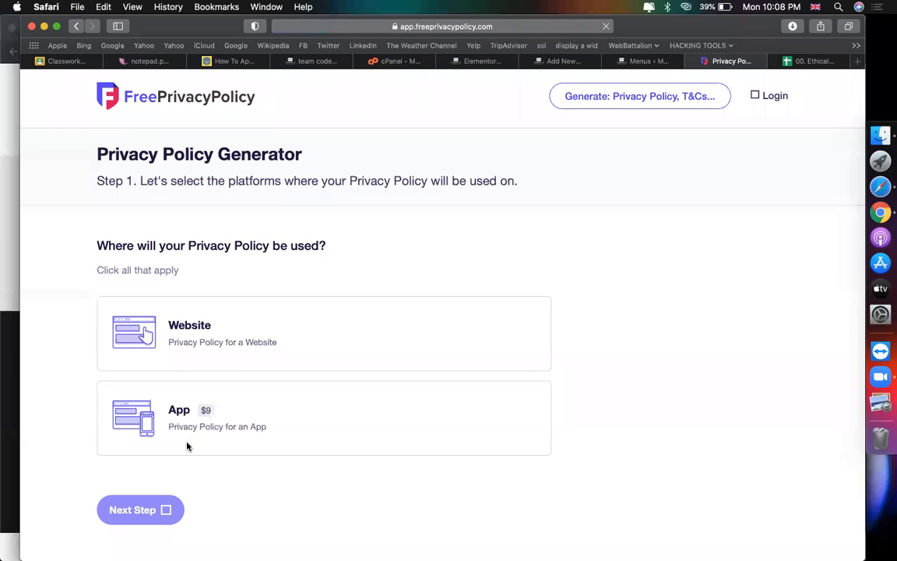
Step: Choose Website as the platform and paste the WordPress site address as the URL
click(184, 341)
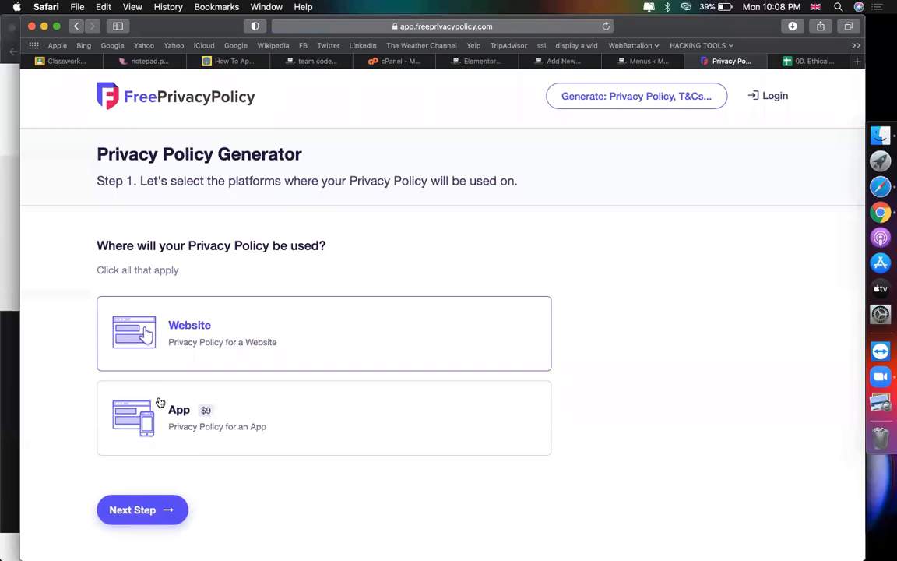
click(141, 511)
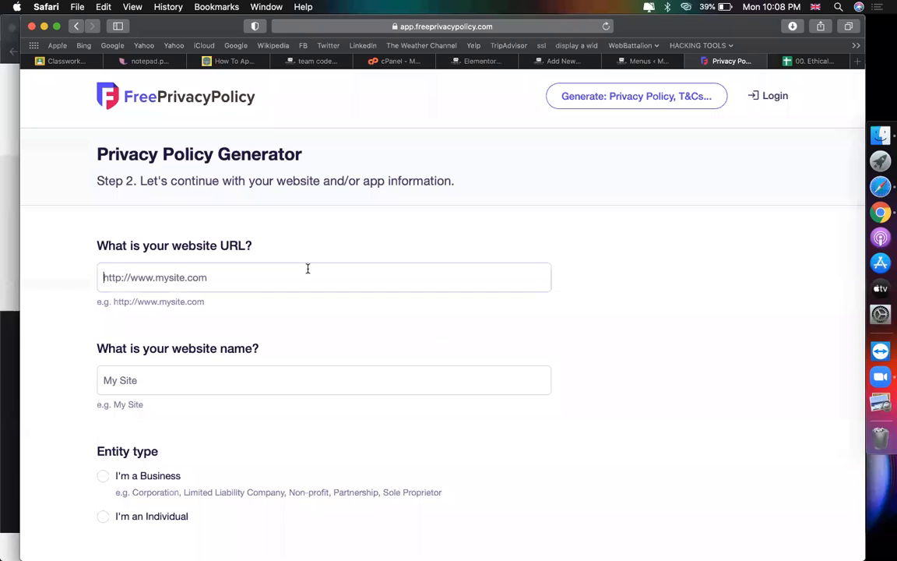
click(565, 61)
click(402, 28)
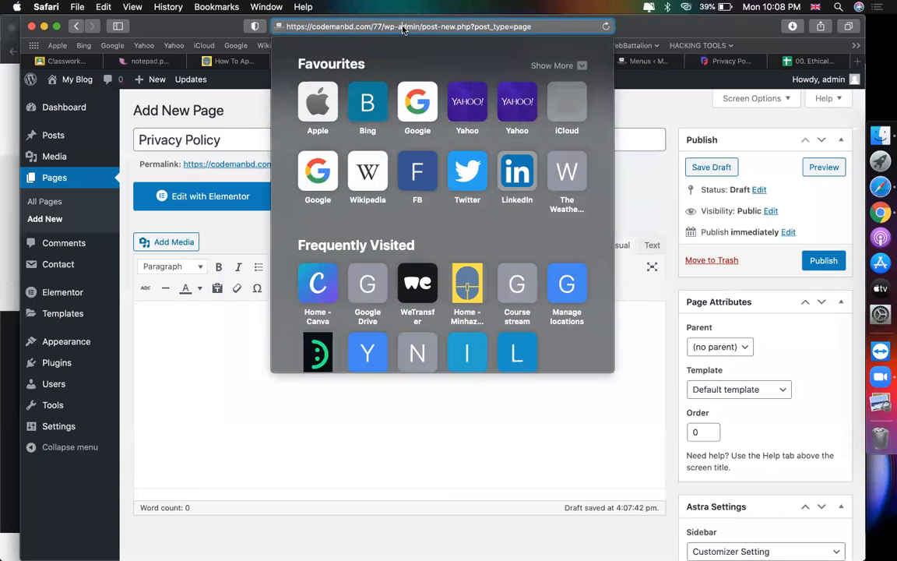
click(650, 61)
click(728, 62)
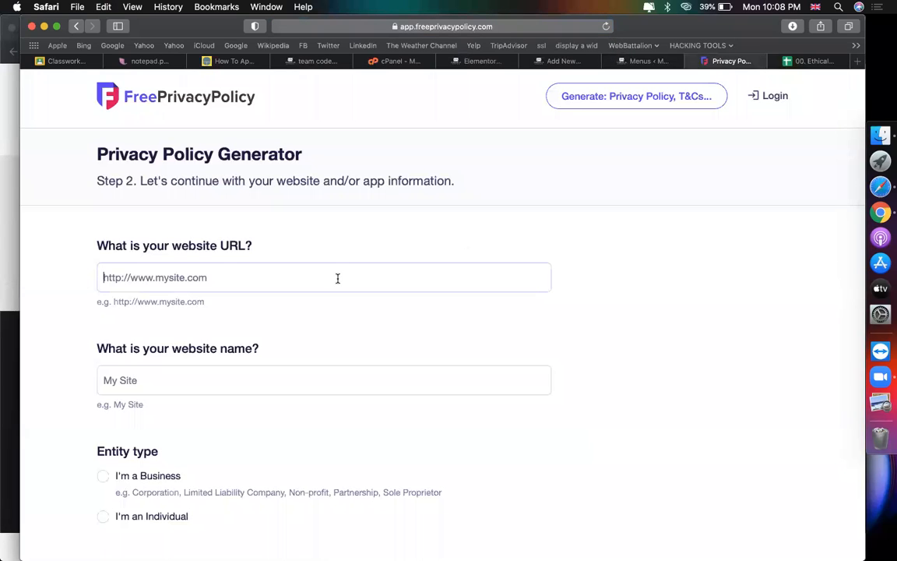
text(https://codemanbd.com/77)
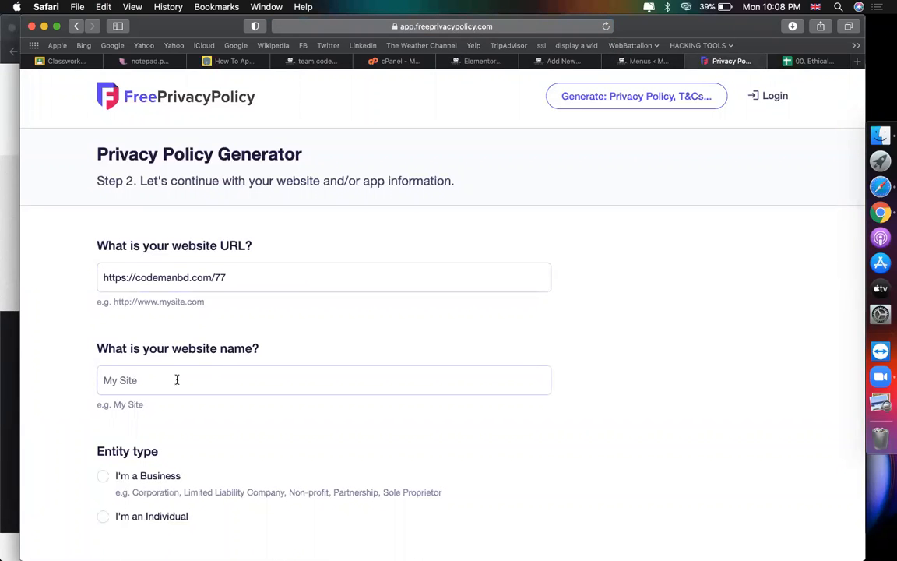
Step: Name the site 'blocodemanbd's', mark it run by an individual, and continue to Step 3
click(119, 380)
text(blo)
text(codemanbd)
text('s)
scroll(301, 389, down, 5)
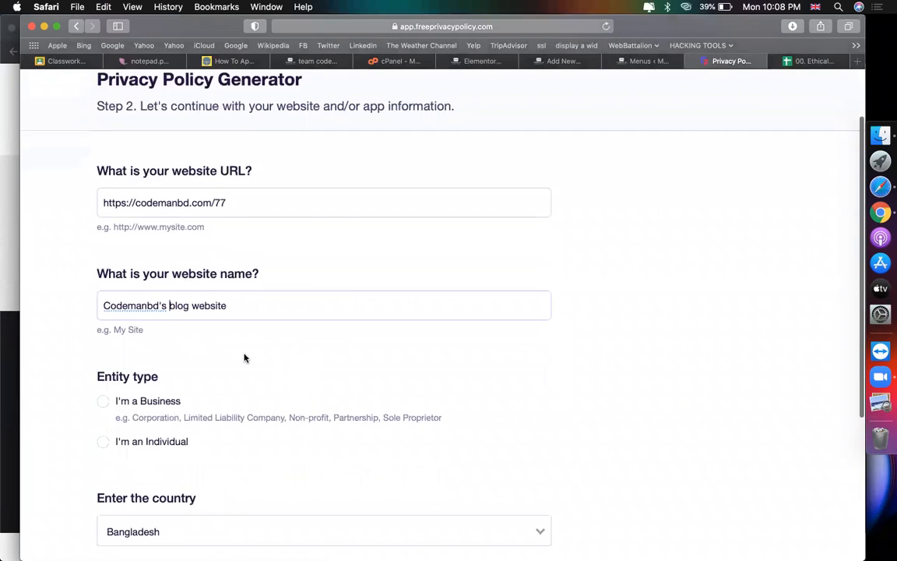
click(105, 293)
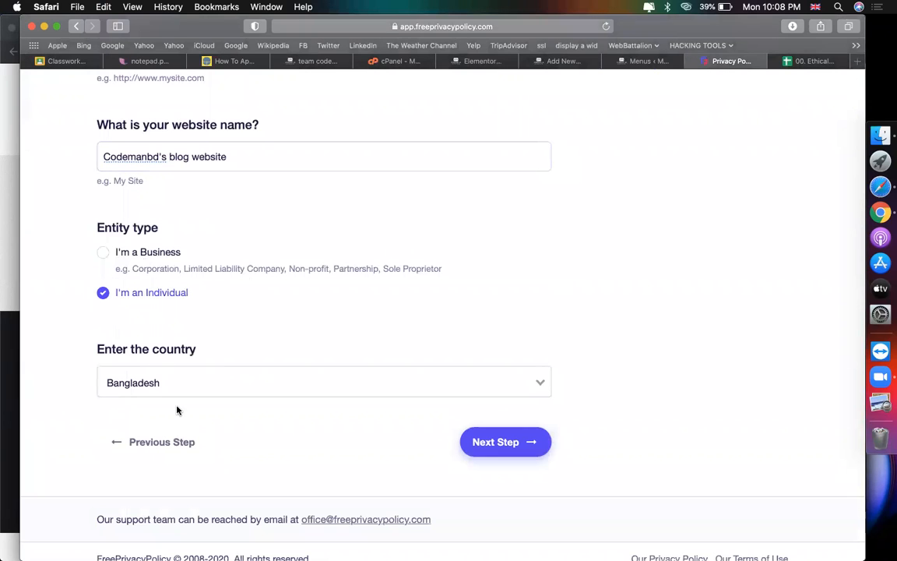
click(498, 442)
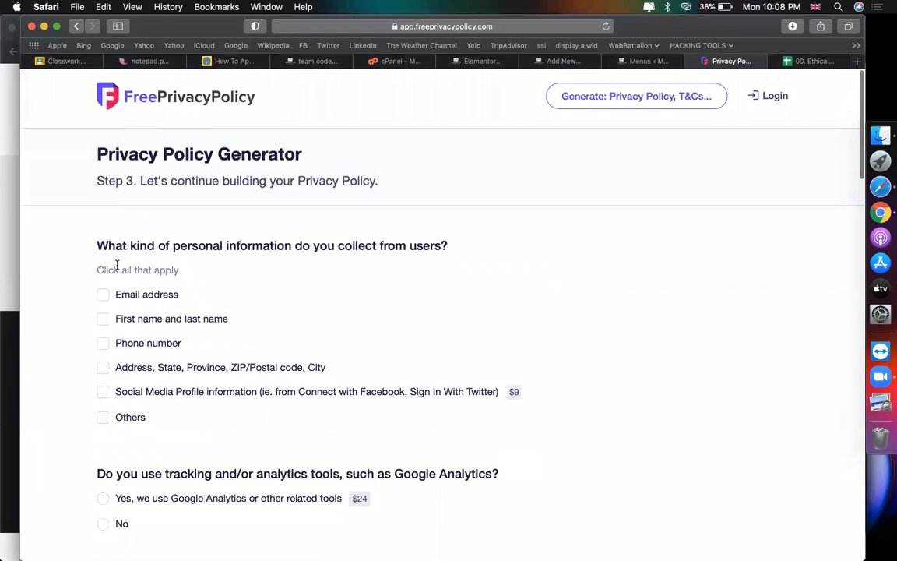
Step: Mark email addresses as collected; answer No to analytics, user emails, ads, sales and remarketing
scroll(361, 195, down, 3)
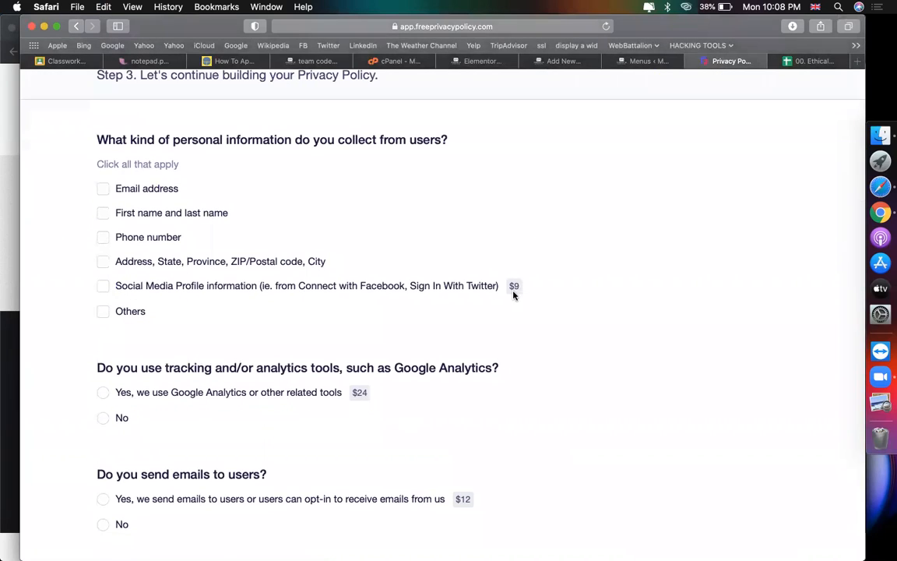
click(102, 190)
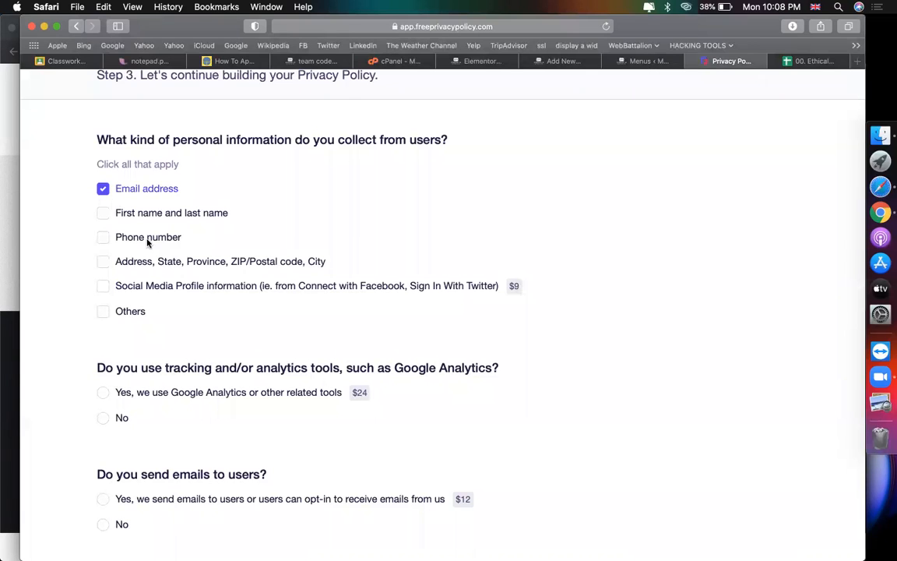
scroll(144, 249, down, 3)
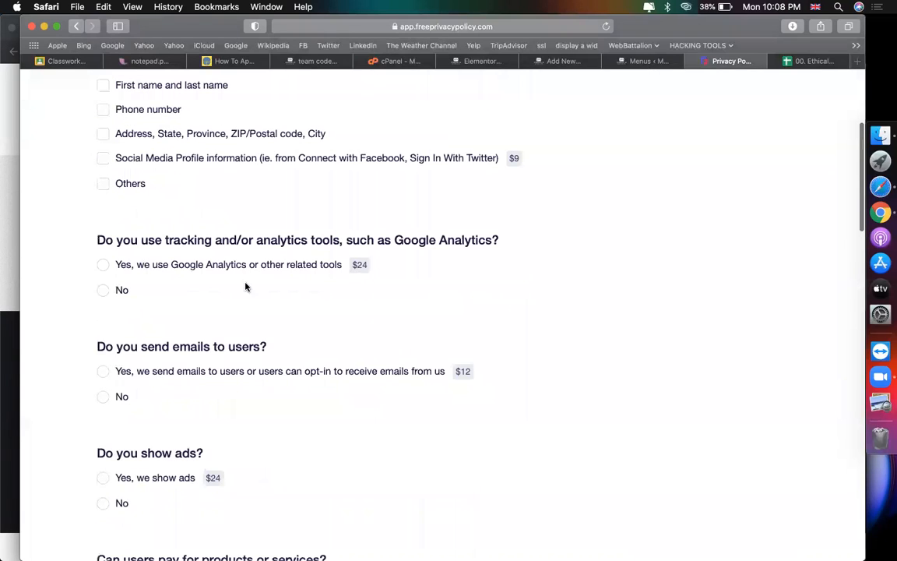
click(96, 291)
scroll(268, 325, down, 2)
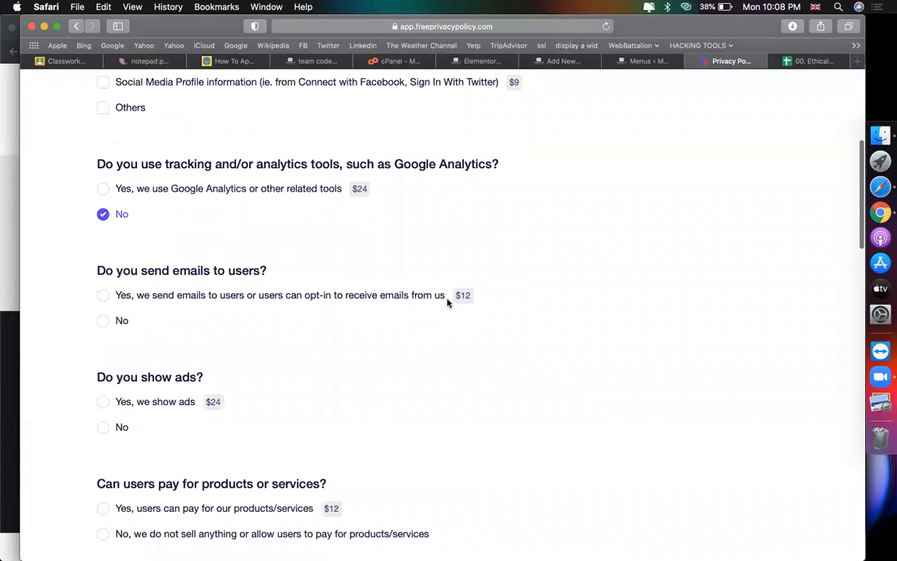
click(104, 320)
click(103, 428)
scroll(232, 415, down, 4)
click(103, 386)
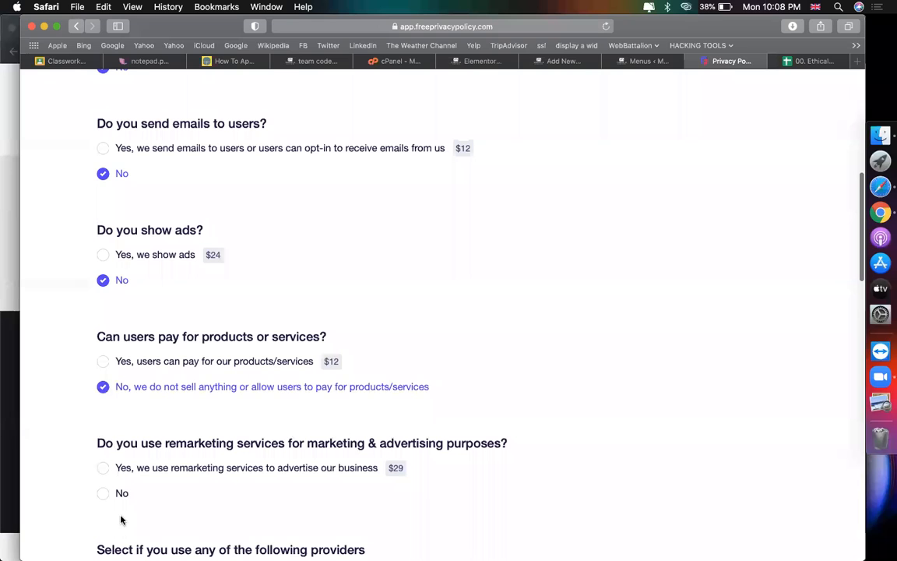
click(106, 494)
scroll(250, 469, down, 8)
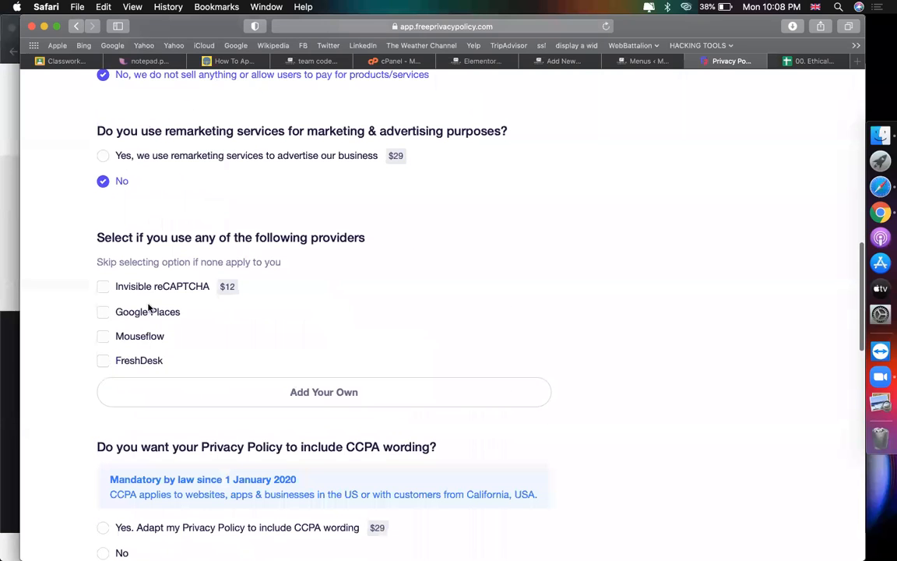
Step: Declare Google Places as a provider and decline the CCPA, GDPR, CalOPPA and children's-data options
click(102, 313)
scroll(101, 328, down, 4)
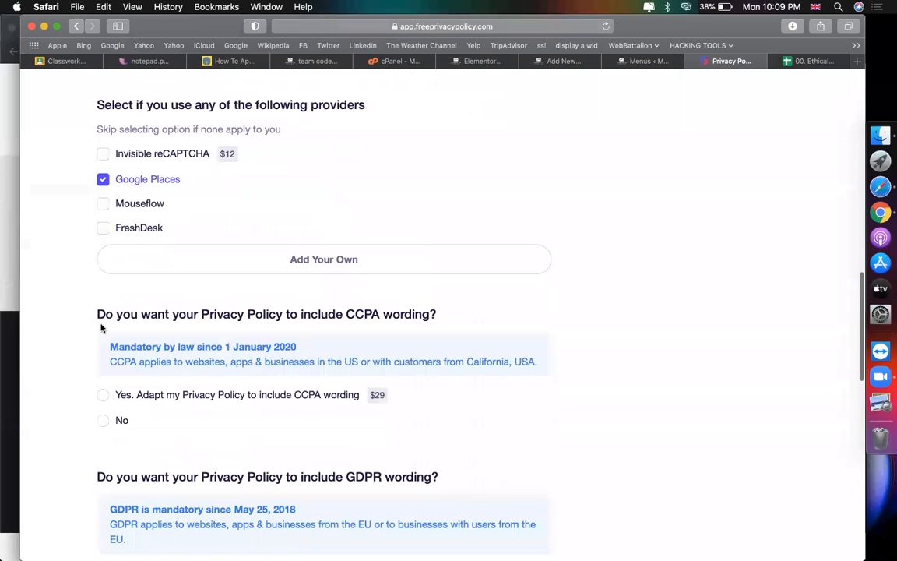
scroll(102, 331, down, 3)
click(102, 327)
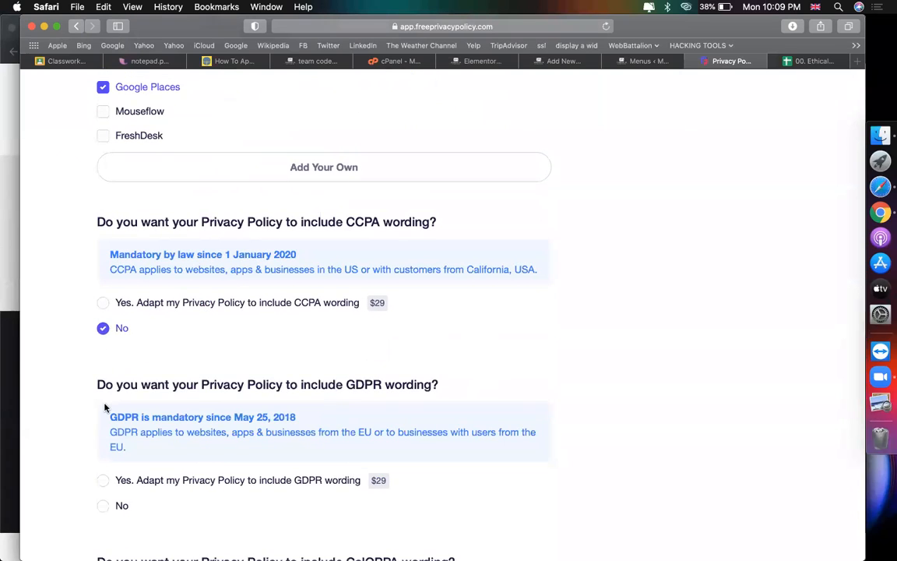
scroll(105, 389, down, 2)
click(103, 429)
scroll(105, 351, down, 10)
click(103, 206)
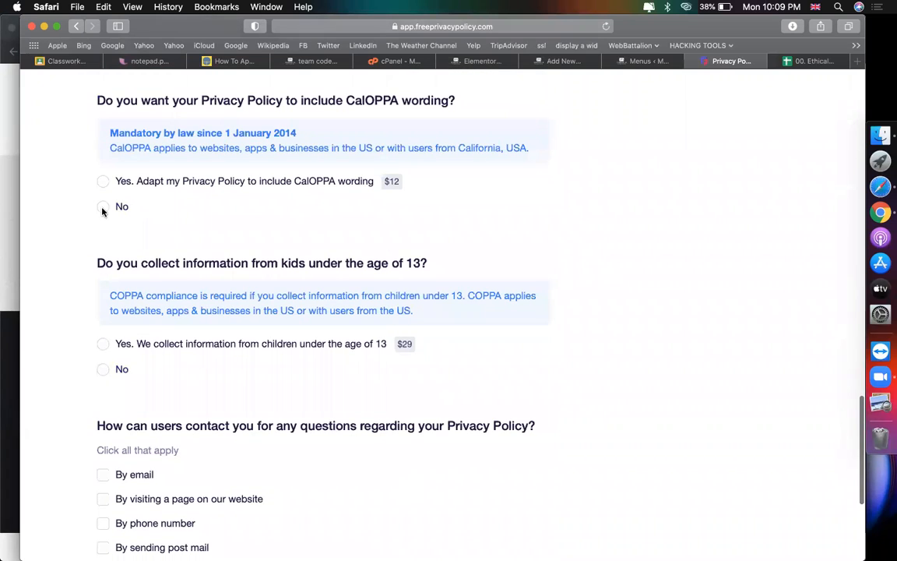
click(102, 369)
scroll(101, 351, down, 5)
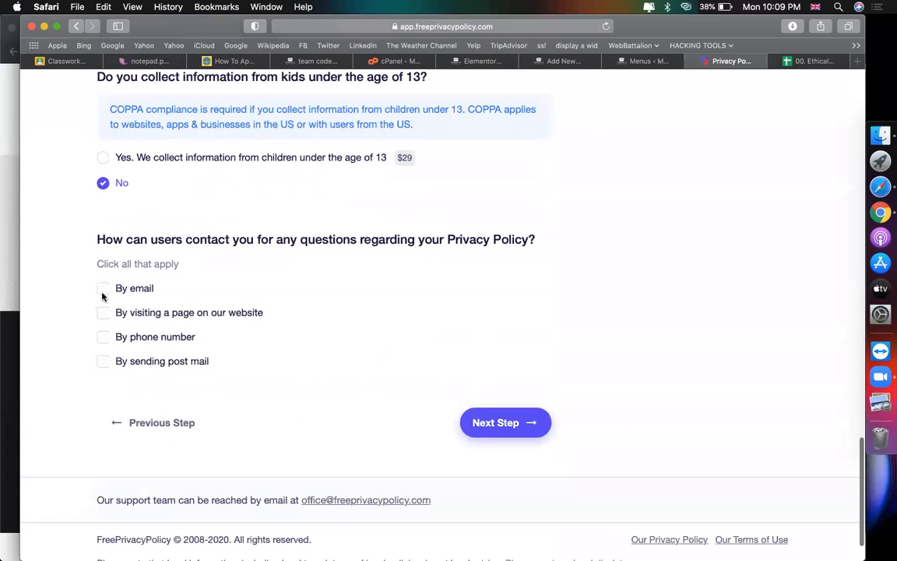
Step: Allow contact by email, enter the site's contact email address, and continue to the delivery step
click(103, 289)
click(163, 363)
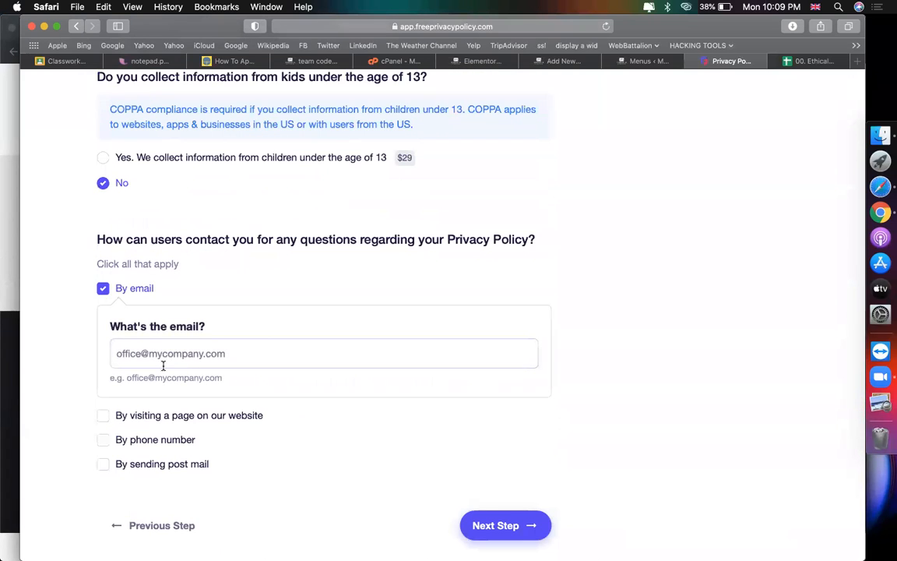
click(499, 525)
click(221, 304)
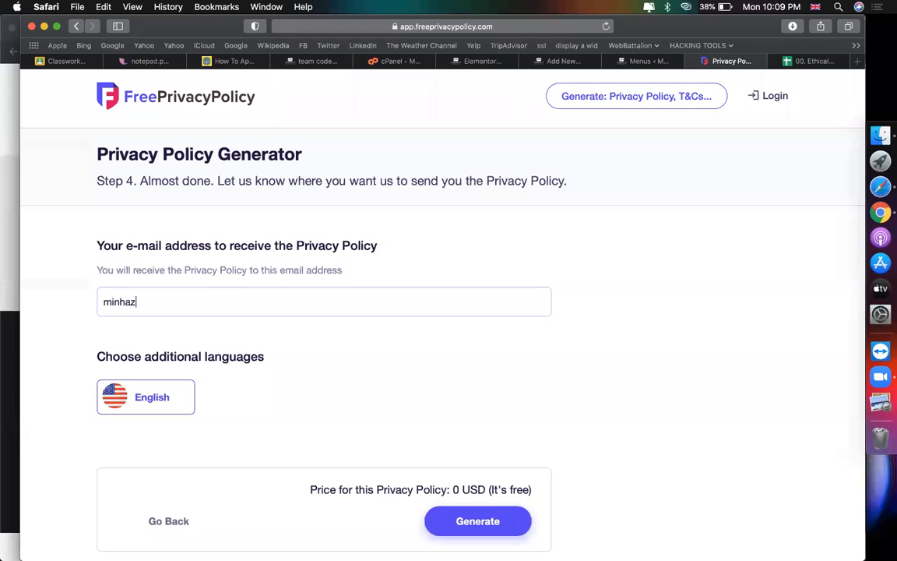
Step: Finish the delivery email address and generate the privacy policy
text(manbd.co)
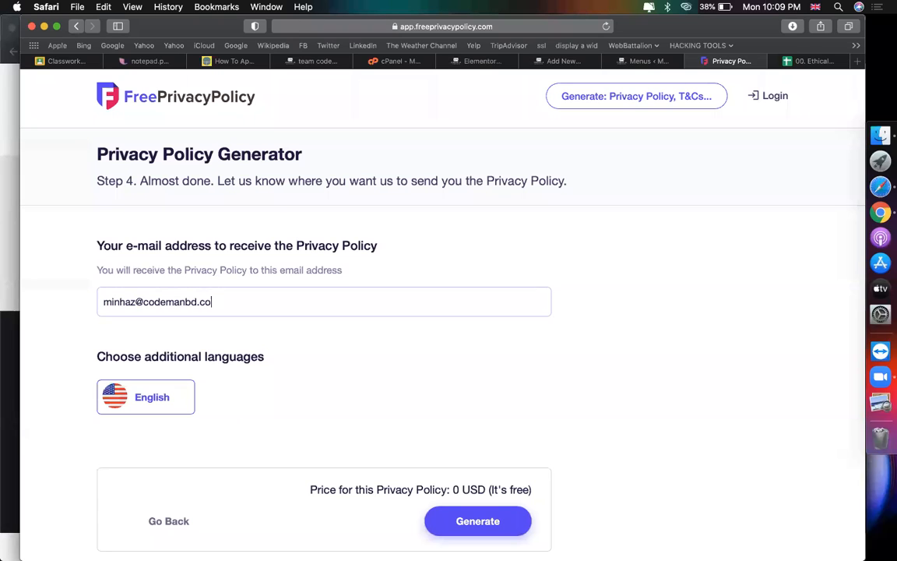
click(478, 521)
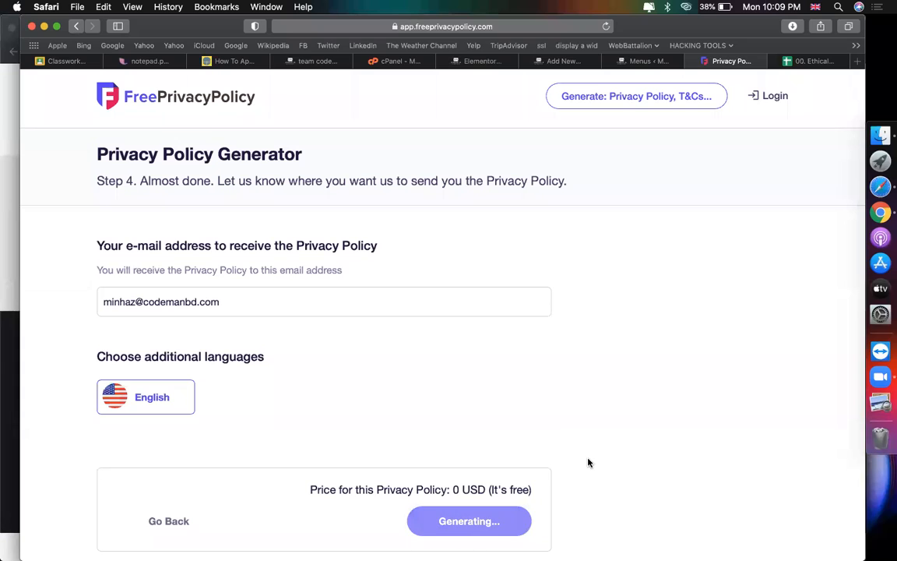
scroll(589, 462, down, 2)
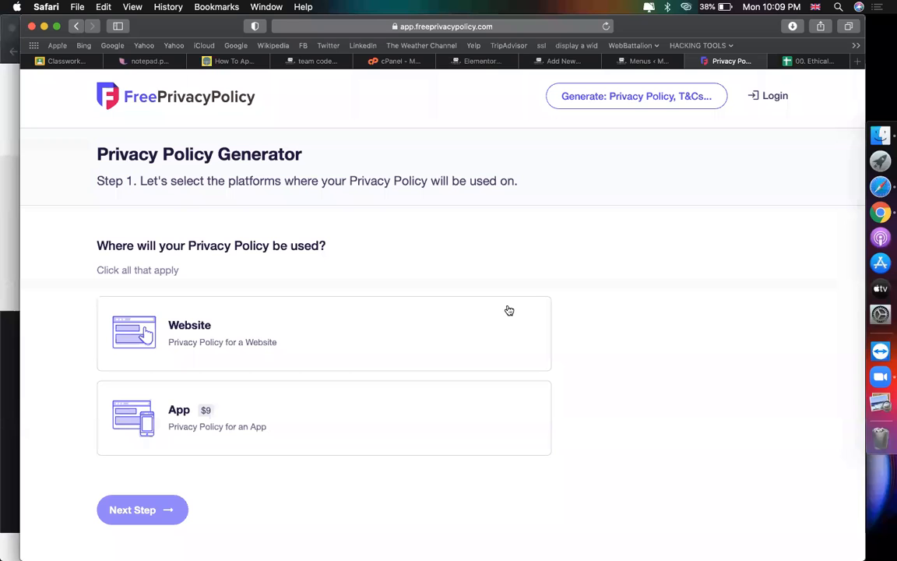
scroll(610, 297, down, 2)
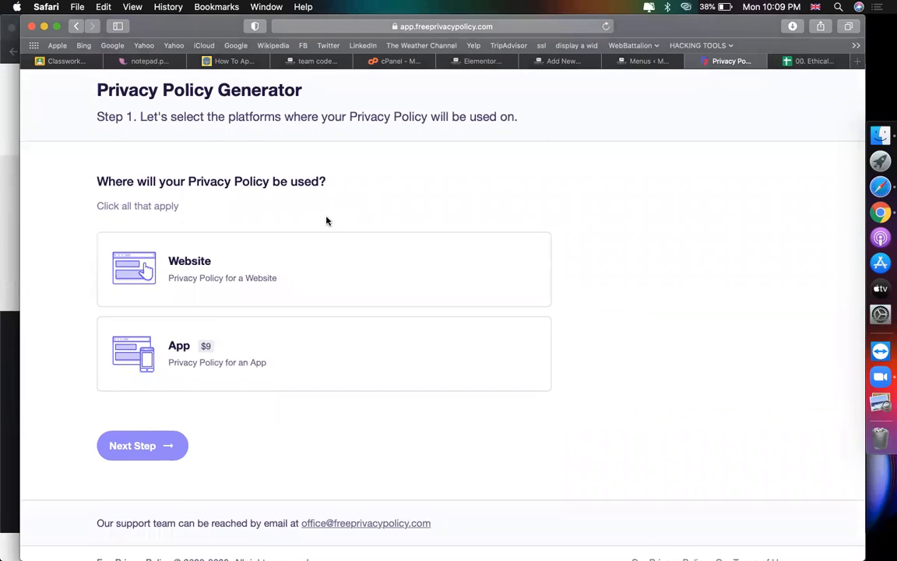
Step: Choose Website as the policy's platform and advance to Step 2 of the generator
click(262, 258)
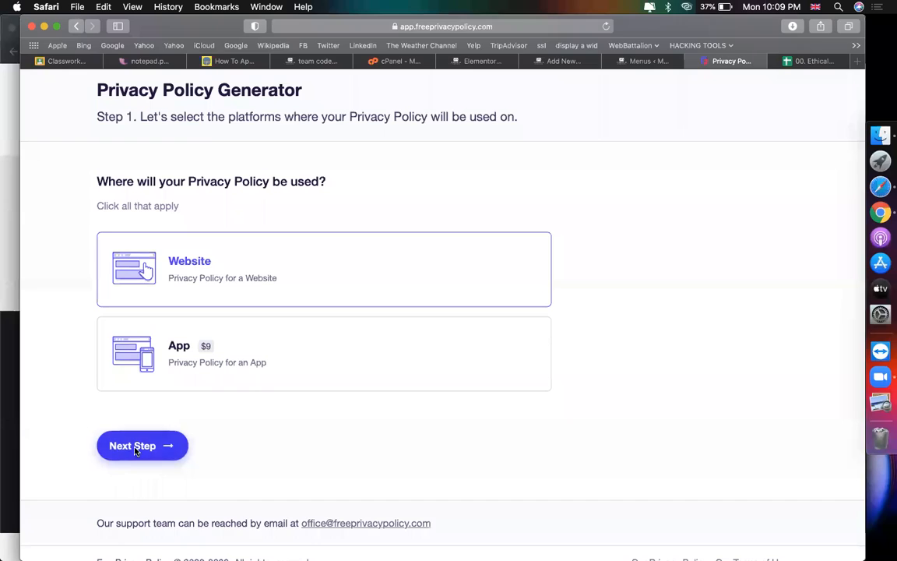
click(135, 450)
scroll(369, 426, down, 5)
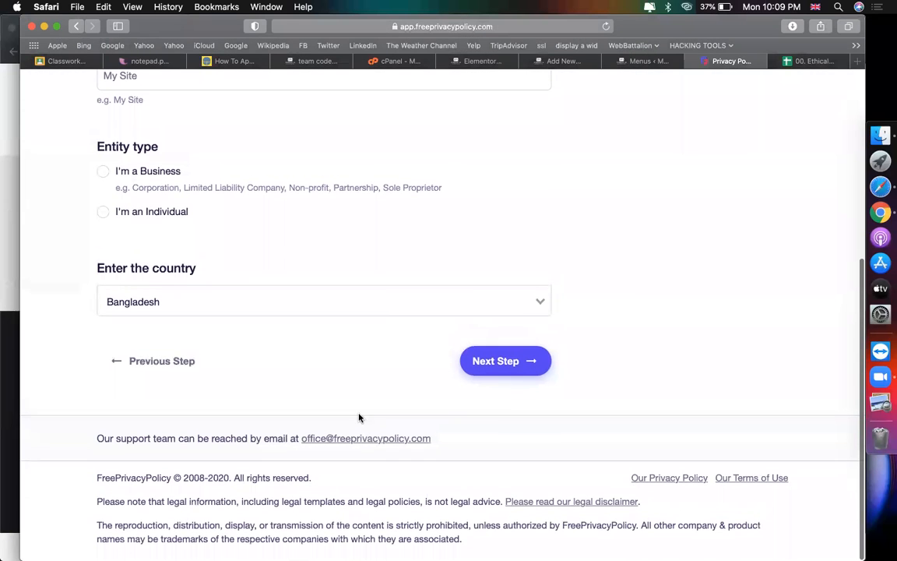
scroll(296, 358, up, 3)
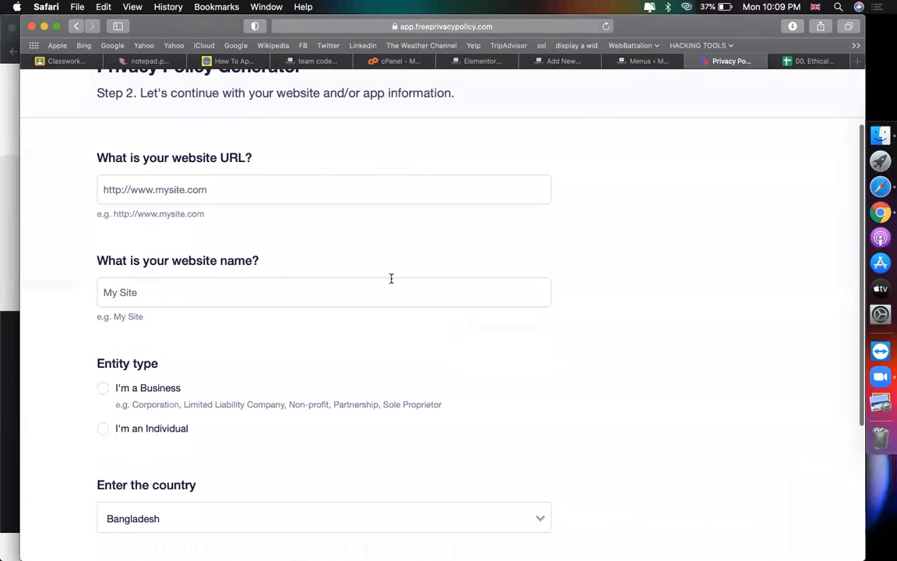
scroll(391, 278, up, 2)
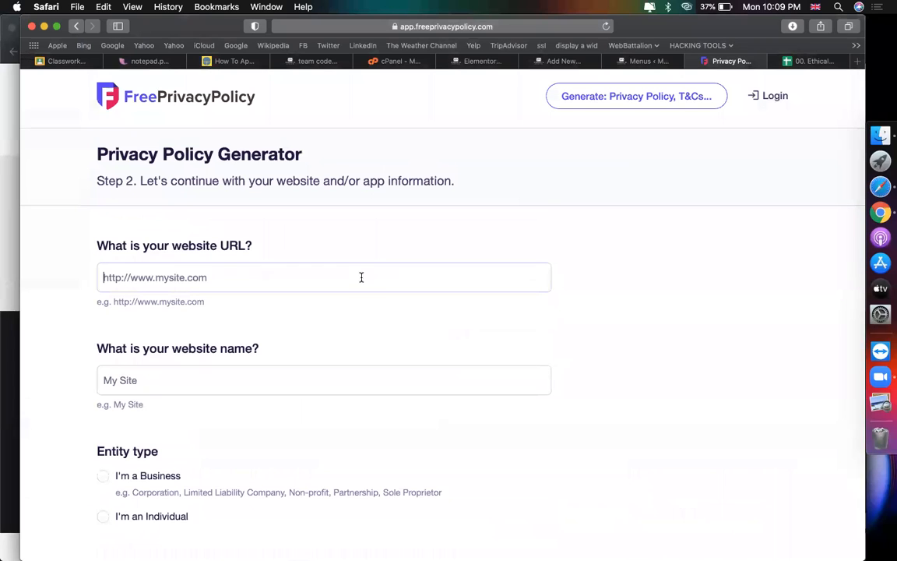
Step: Look through the open Safari tabs and return to the FreePrivacyPolicy generator
click(438, 56)
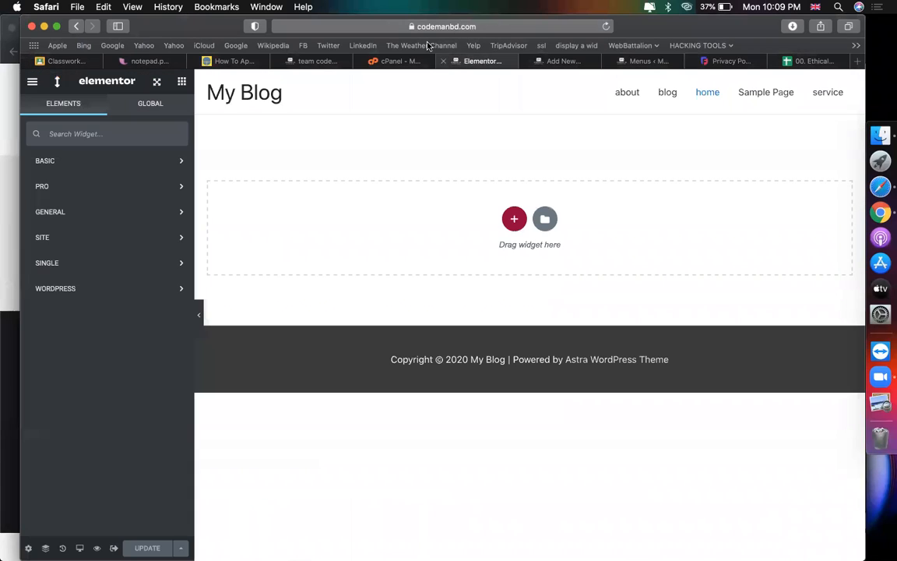
click(401, 26)
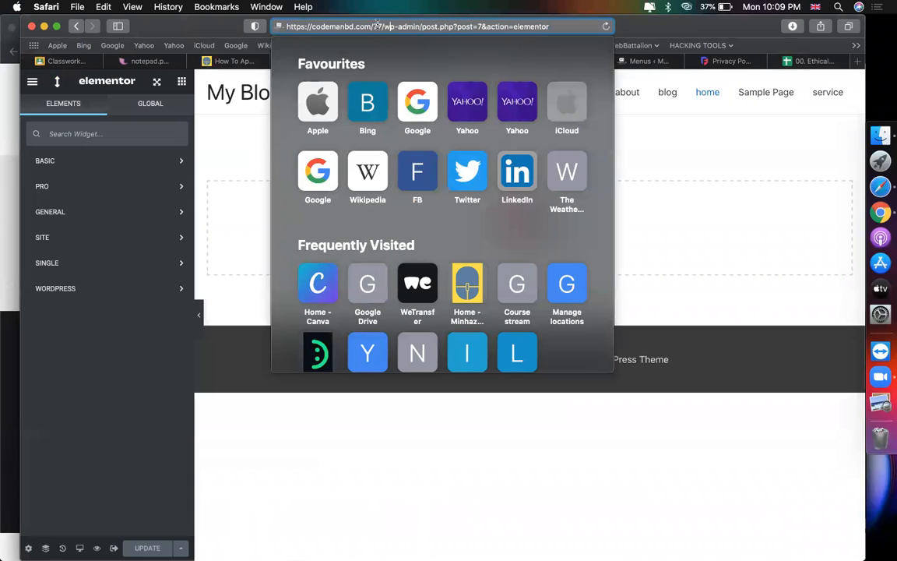
click(679, 173)
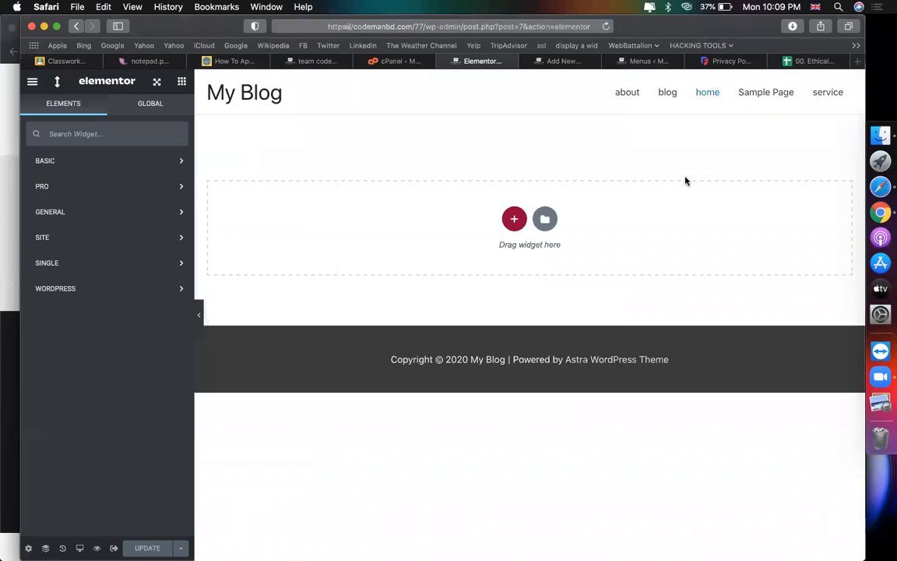
click(640, 61)
click(728, 60)
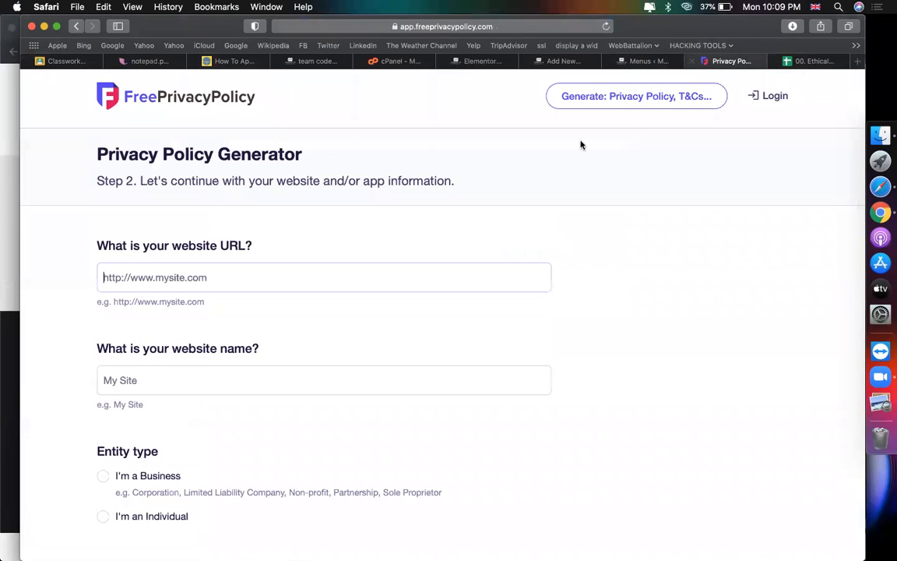
Step: Search Google for 'free privacy policy generator' and open the privacypolicygenerator.info result
click(567, 27)
key(BackSpace)
text(free priv)
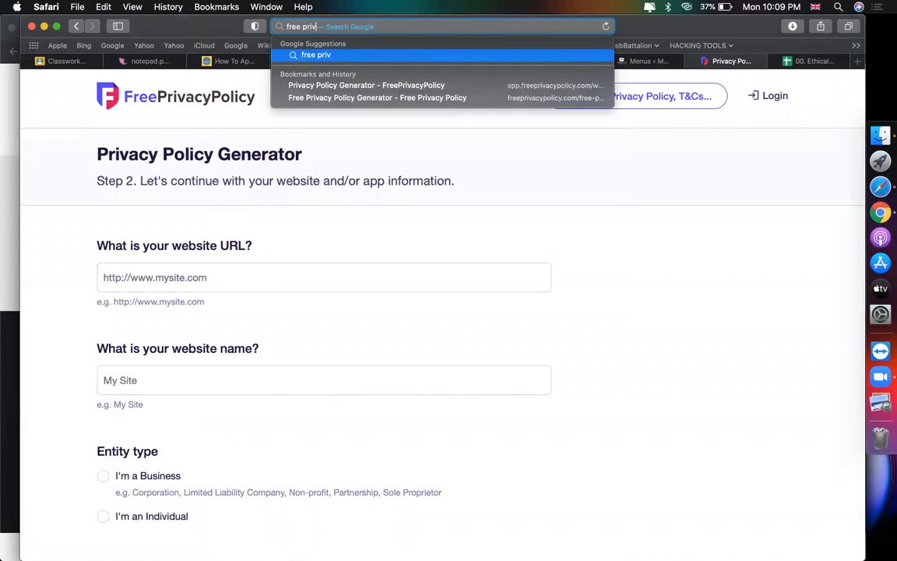
text(acy polic)
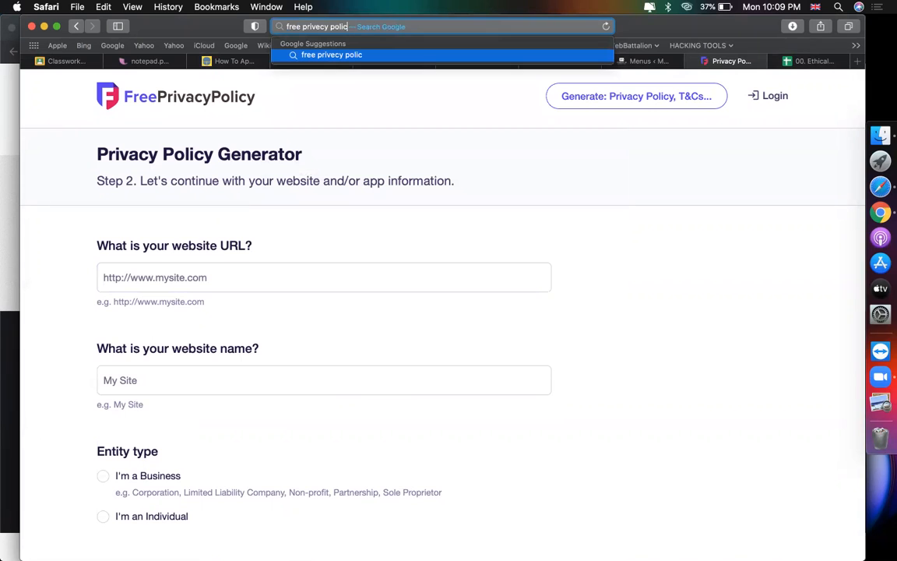
text(y generatpr)
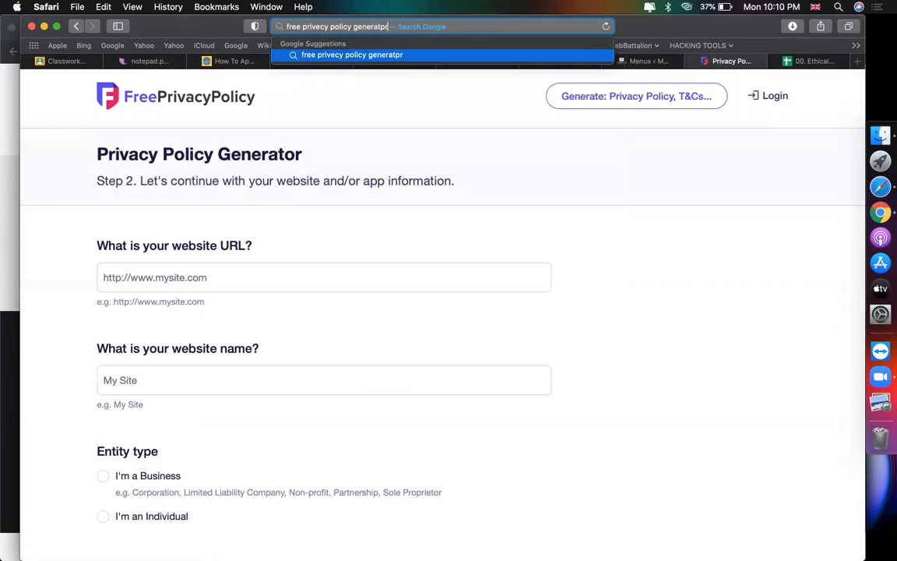
key(Return)
scroll(663, 260, down, 3)
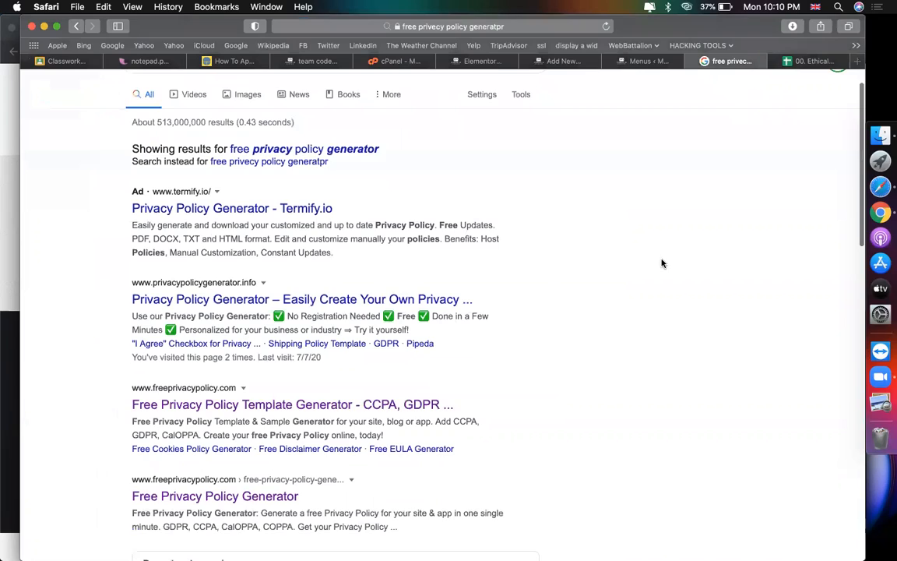
click(227, 262)
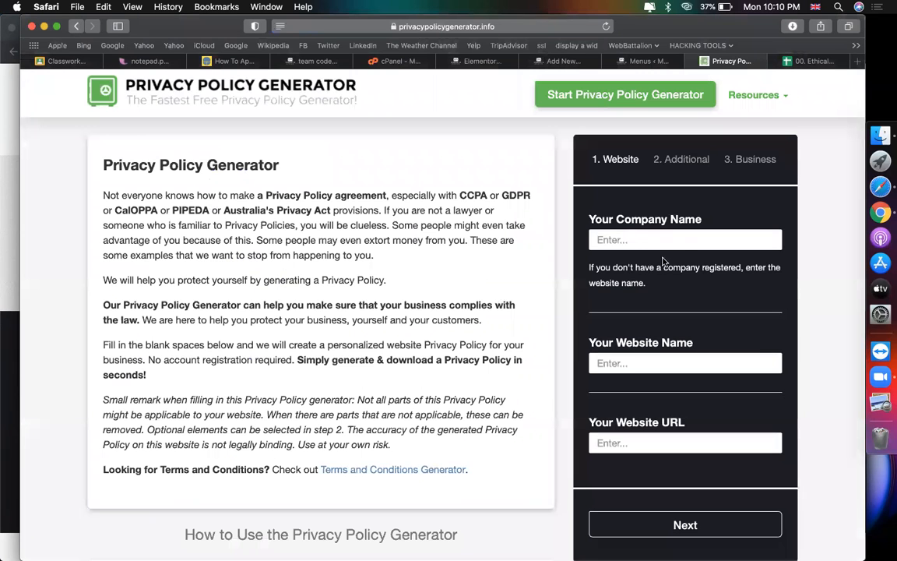
Step: Set company name Codemanbd, website name Codemanbd's blog, and paste the site address as URL
click(682, 242)
text(codemanbd's blo)
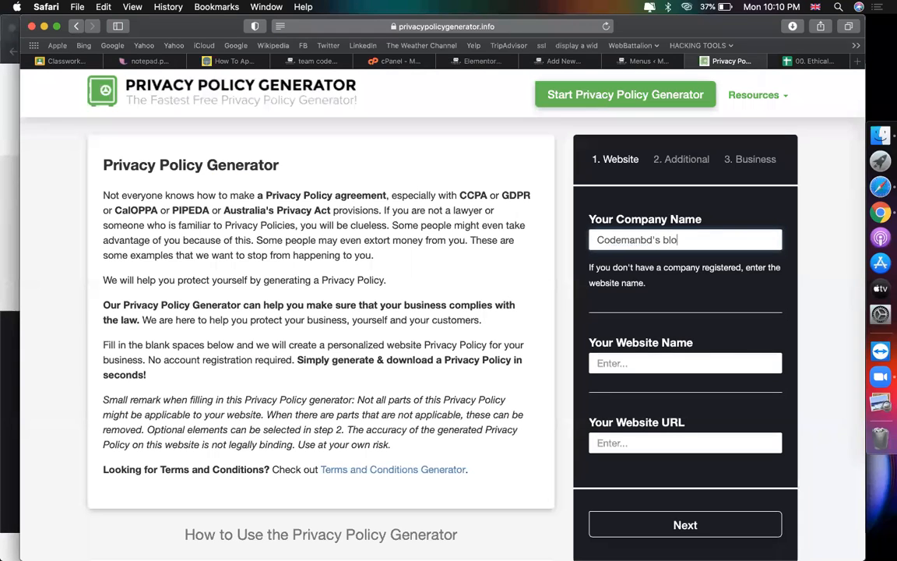
text(g)
click(739, 360)
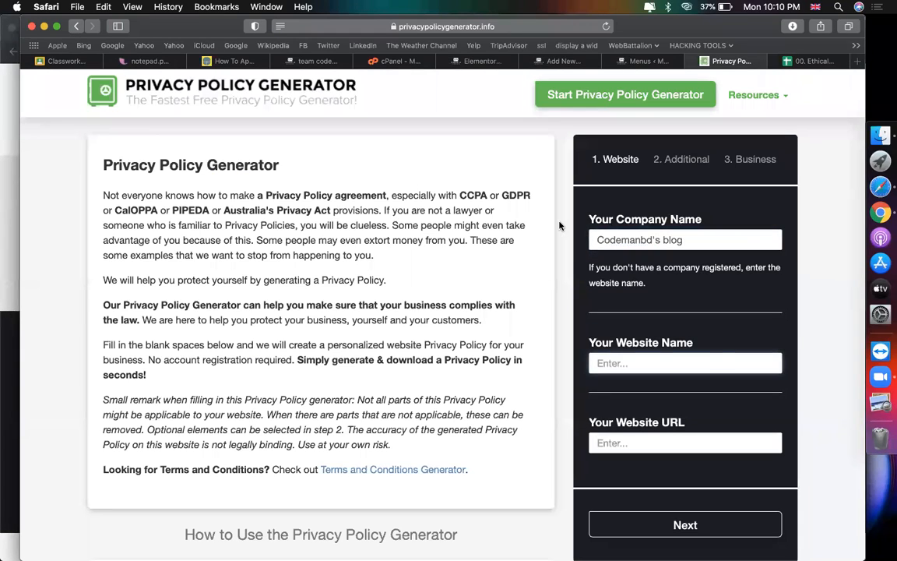
text(https://codemanbd.com/77)
click(656, 443)
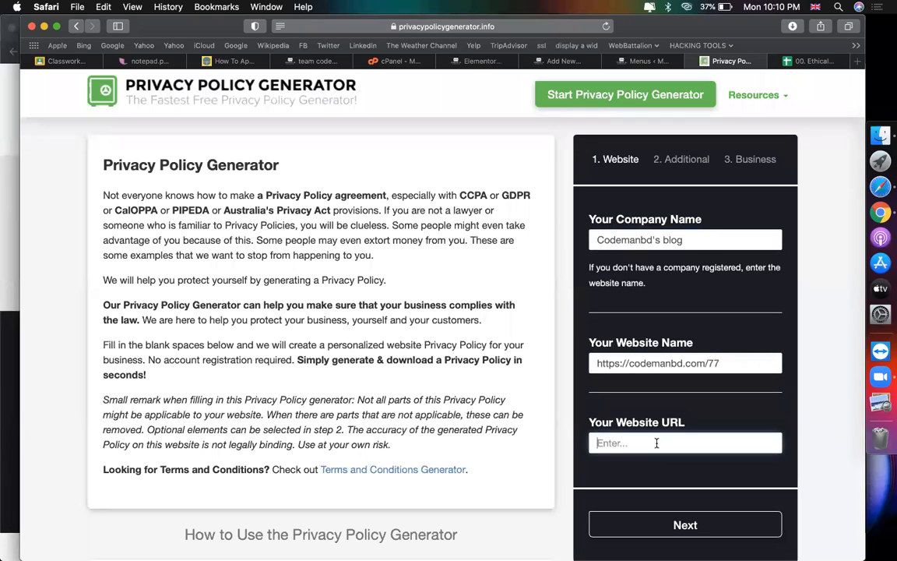
text(https://codemanbd.com/77)
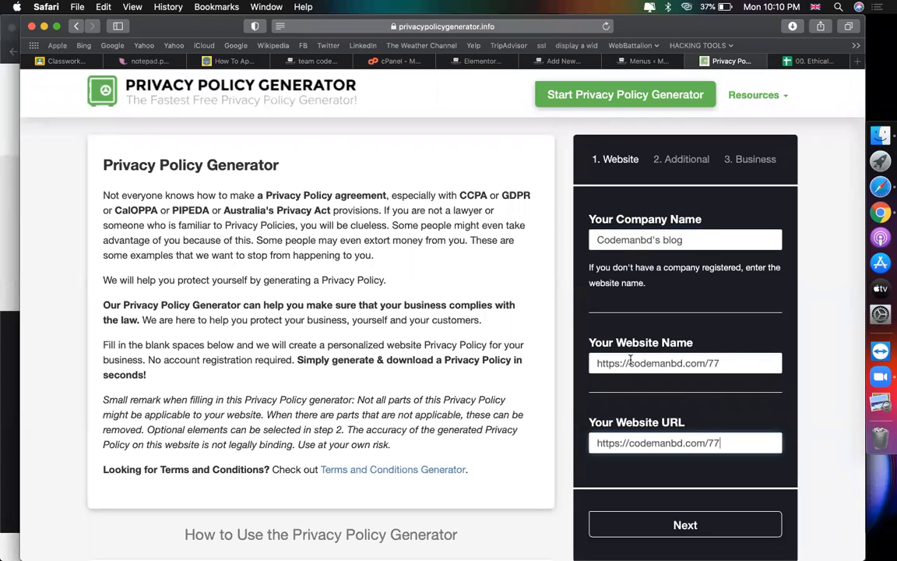
drag(631, 360, 425, 359)
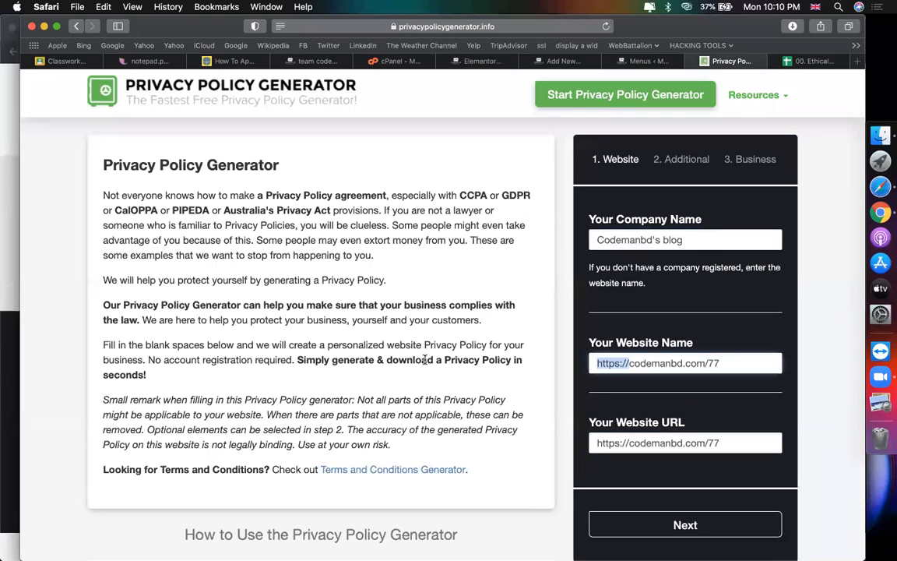
triple_click(664, 233)
key(super+c)
click(726, 365)
key(super+a)
key(super+v)
click(652, 240)
key(Delete)
key(Delete)
key(Delete)
key(Delete)
key(Delete)
key(Delete)
key(Delete)
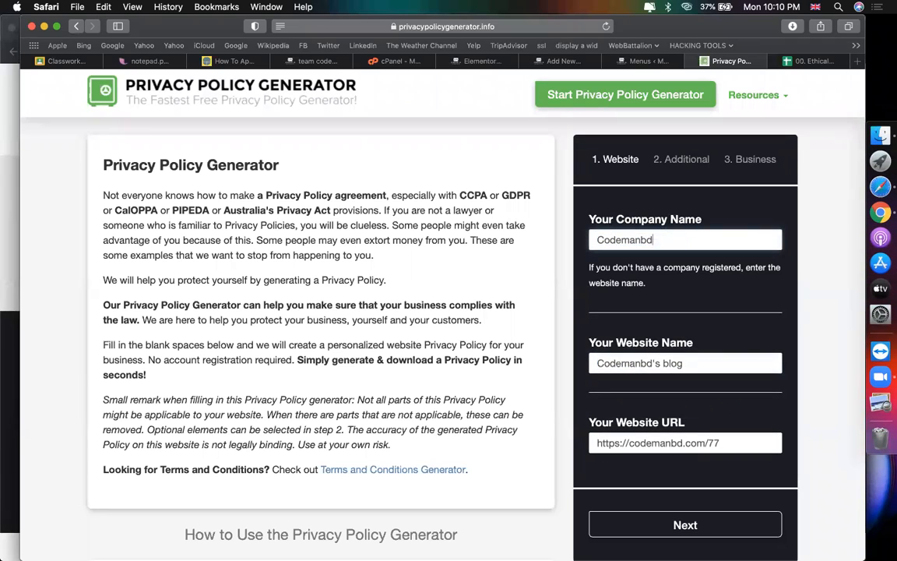
Step: Answer No to Google AdSense advertising and choose Bangladesh as the country
scroll(677, 374, down, 5)
click(687, 393)
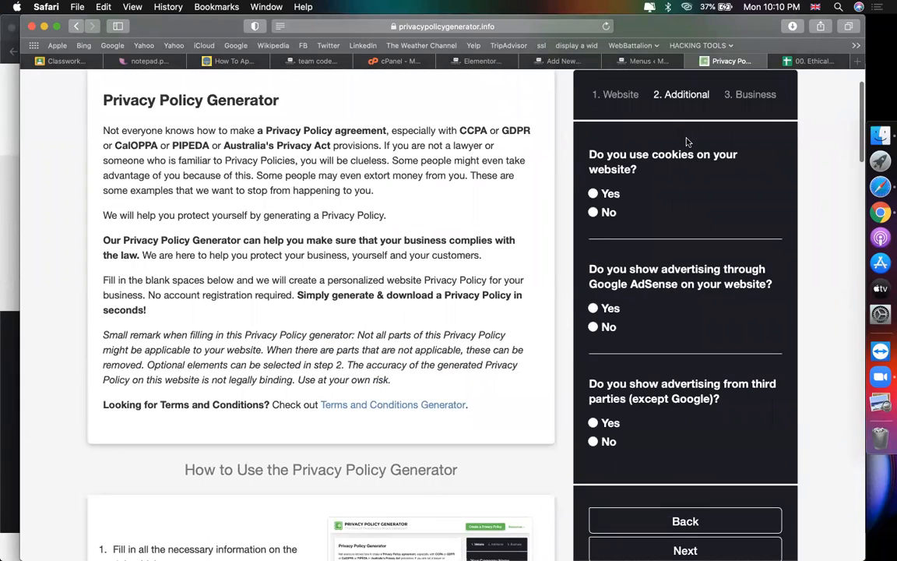
click(592, 328)
scroll(592, 443, down, 4)
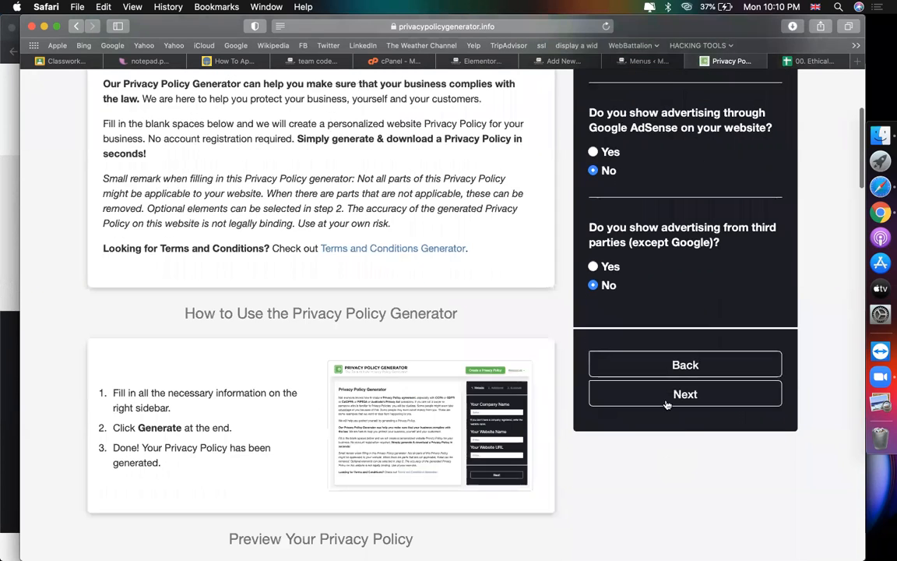
click(684, 392)
scroll(592, 266, up, 2)
click(667, 222)
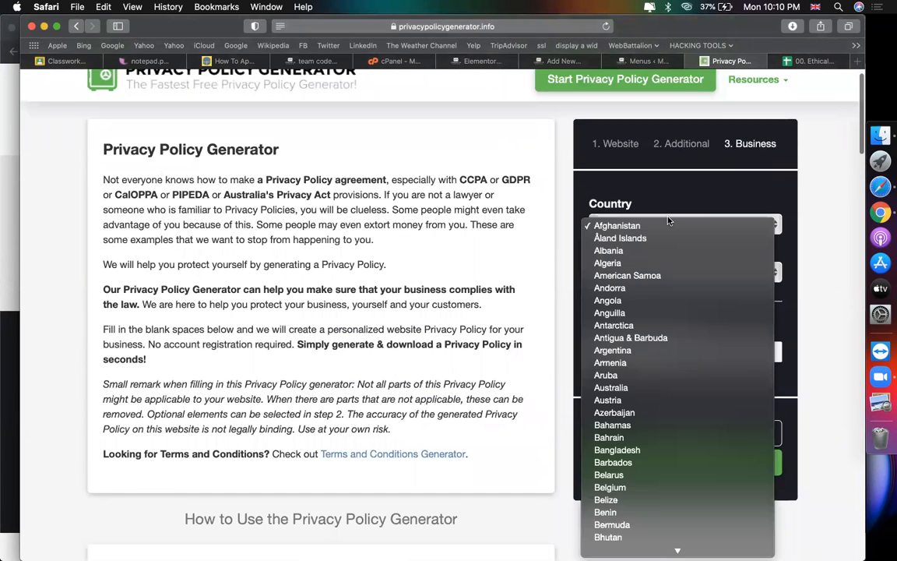
click(617, 449)
Step: Enter the contact email address and generate the privacy policy
click(627, 305)
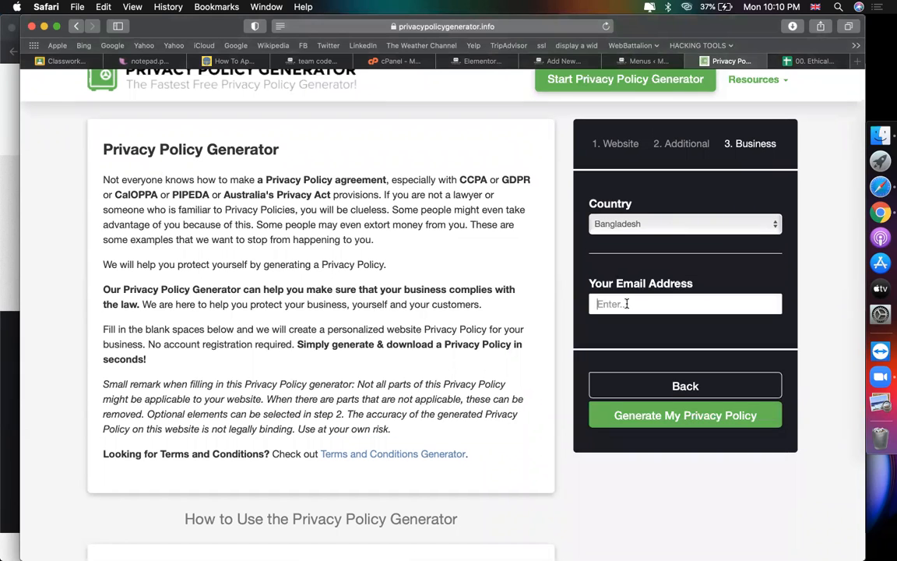
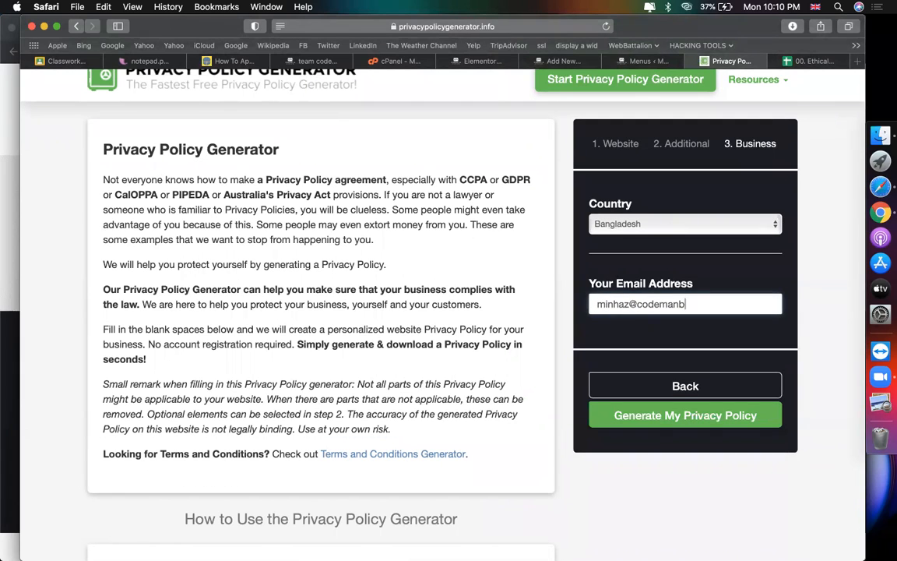
click(620, 415)
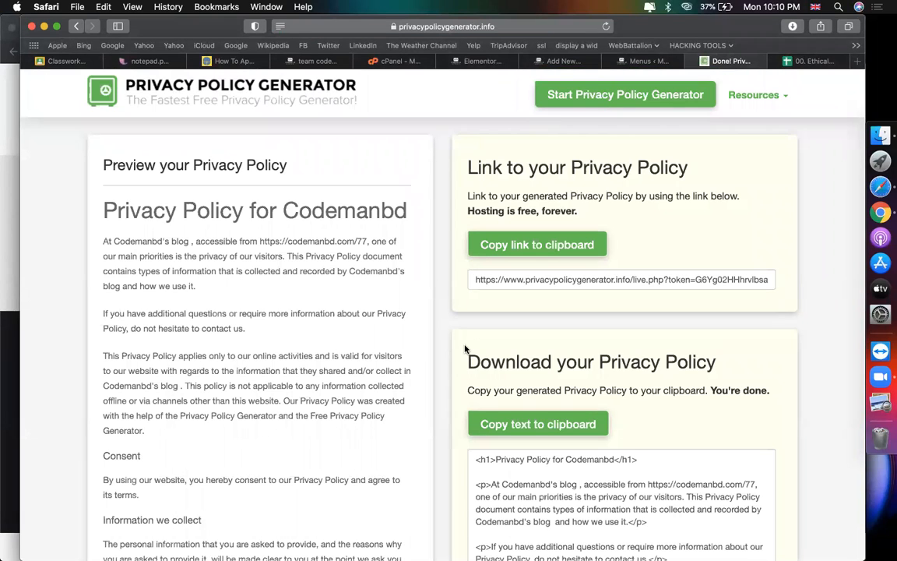
scroll(527, 312, down, 5)
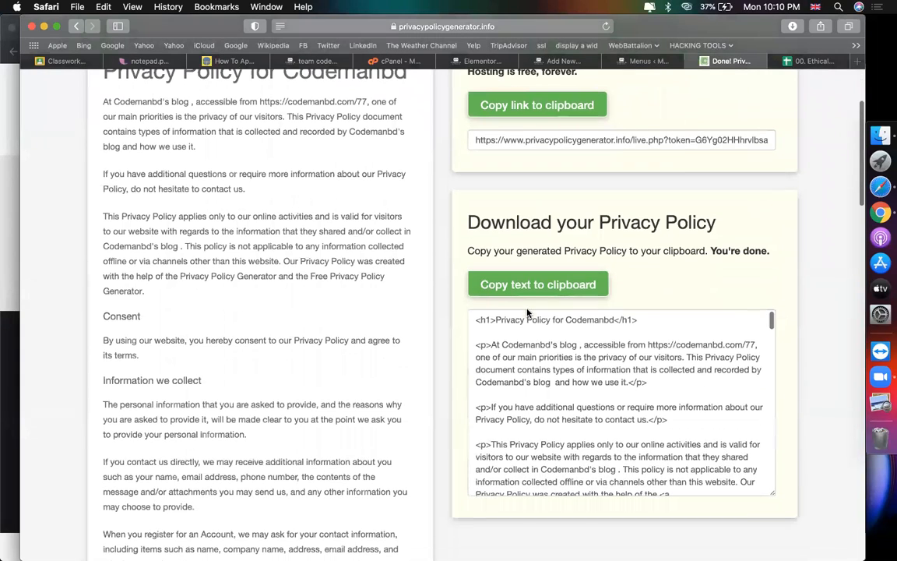
scroll(514, 345, down, 15)
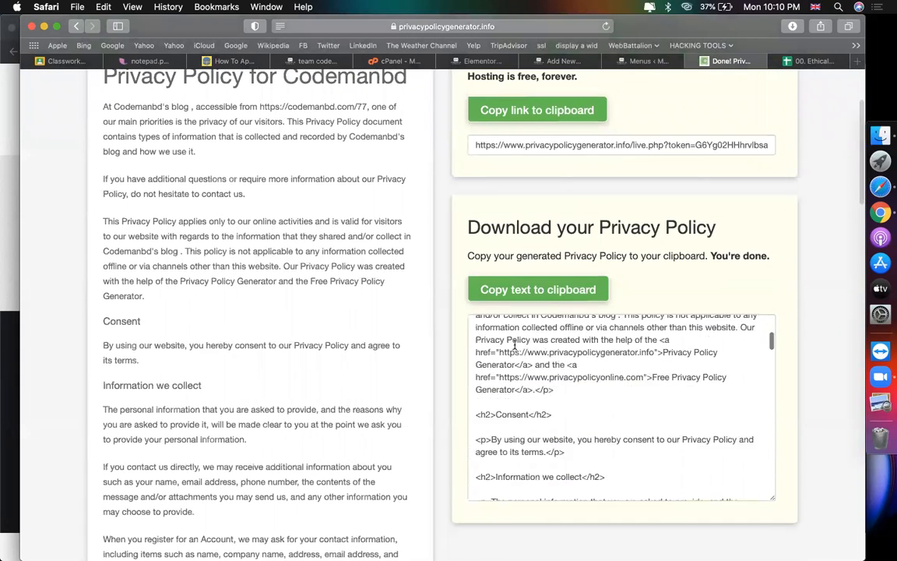
scroll(514, 345, down, 3)
scroll(371, 232, up, 5)
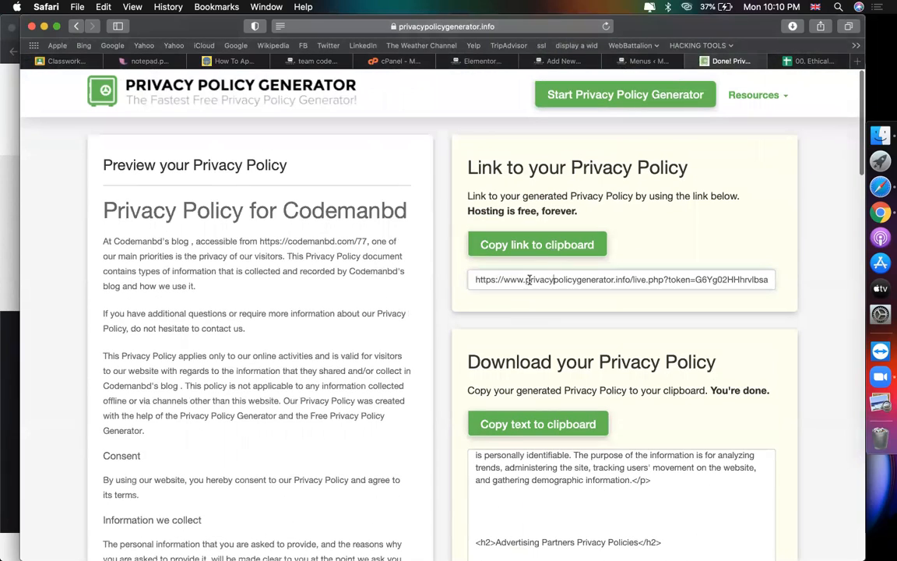
Step: Copy the generated policy text and return to the WordPress Privacy Policy draft page
click(520, 280)
scroll(519, 280, down, 6)
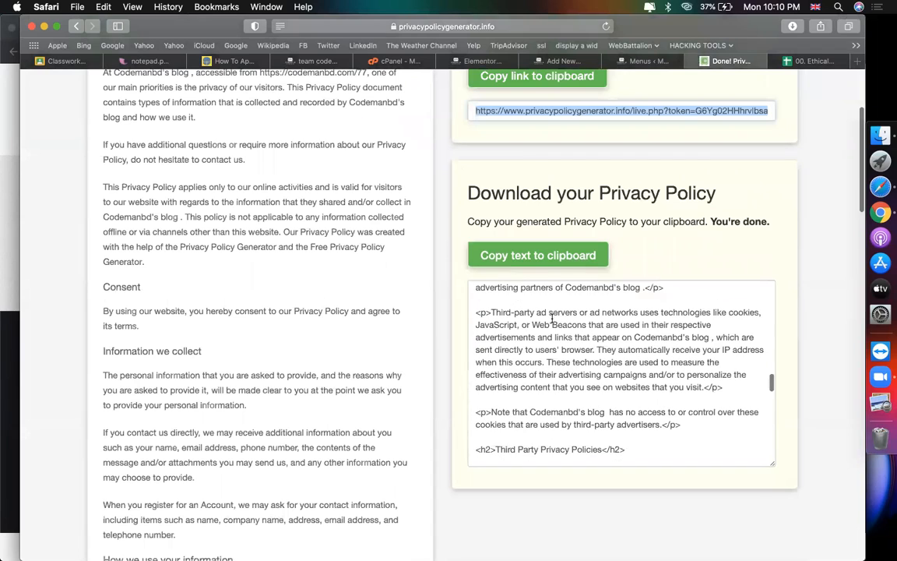
click(547, 267)
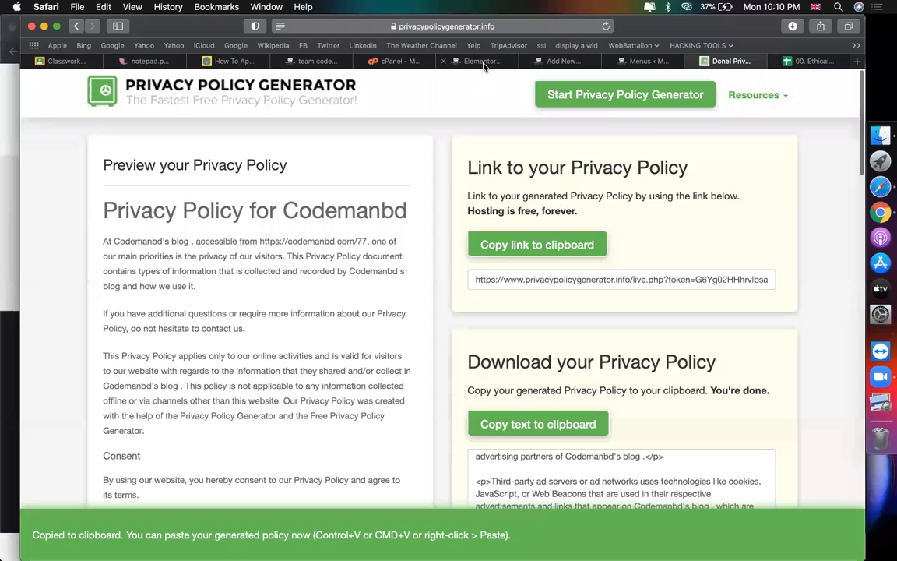
click(475, 61)
click(545, 61)
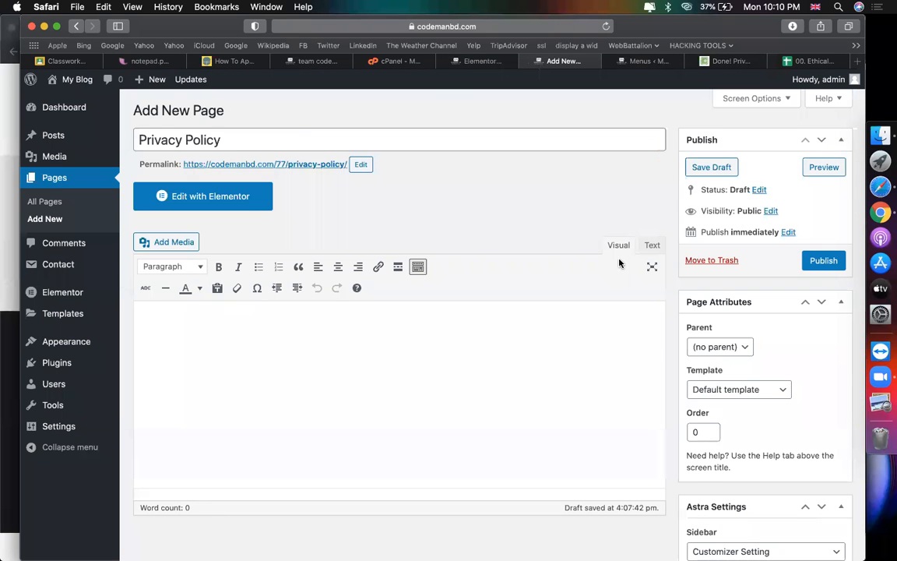
Step: Paste the copied policy HTML into the Privacy Policy page using the Text editor view
click(651, 246)
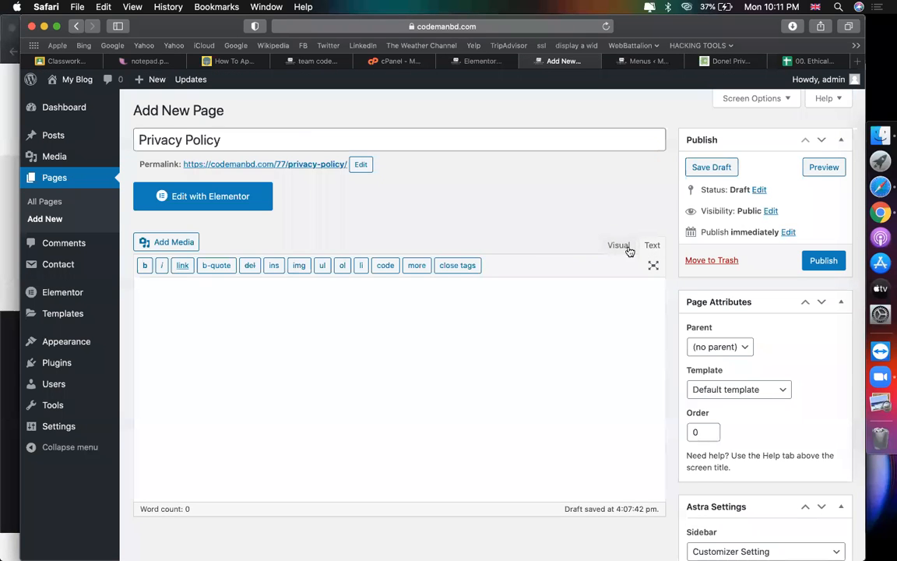
click(621, 248)
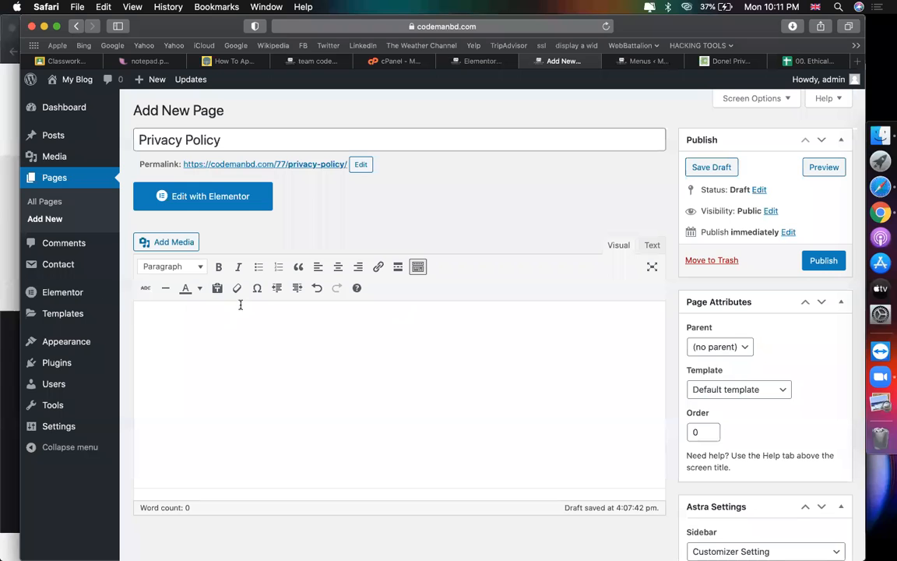
click(649, 246)
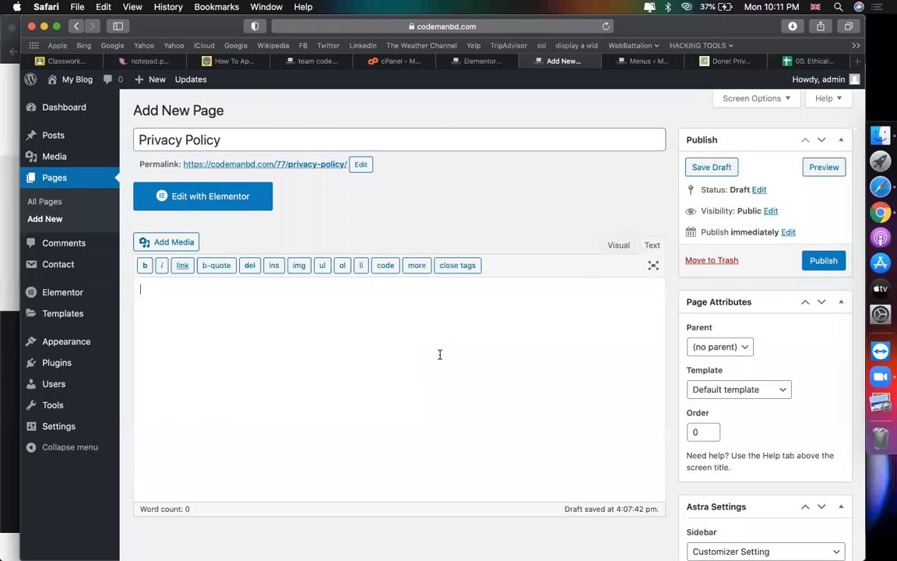
key(super+v)
scroll(528, 322, up, 10)
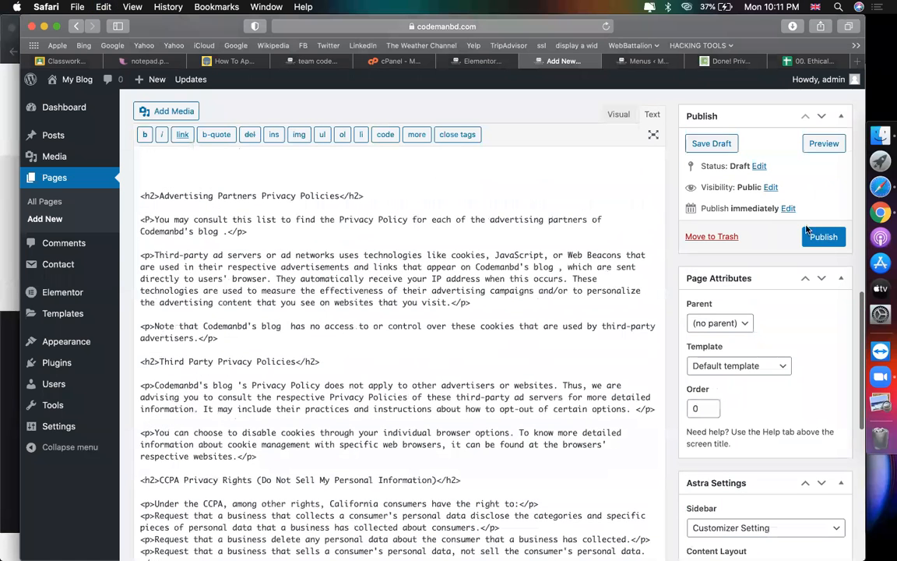
scroll(569, 205, up, 10)
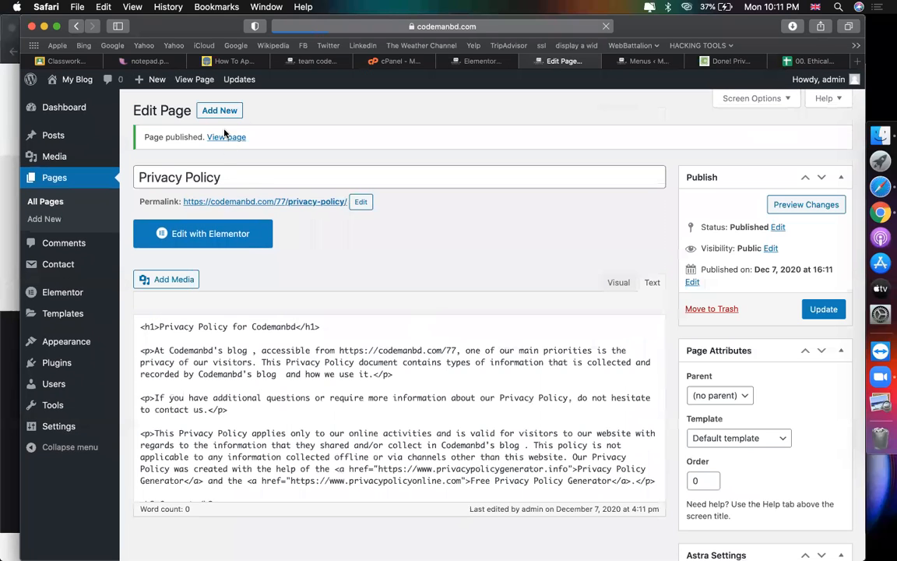
Step: Open the published Privacy Policy page and select its opening words and site address
click(226, 137)
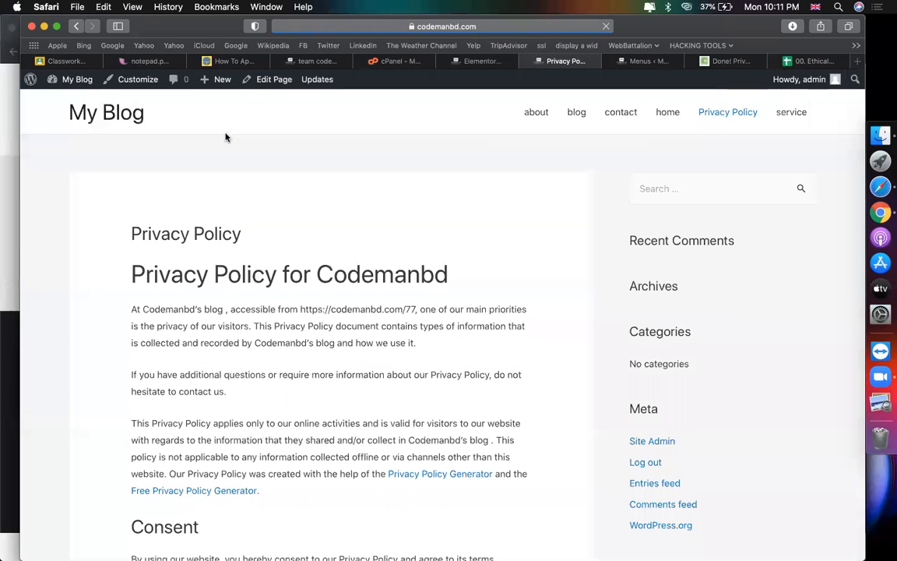
scroll(298, 206, down, 3)
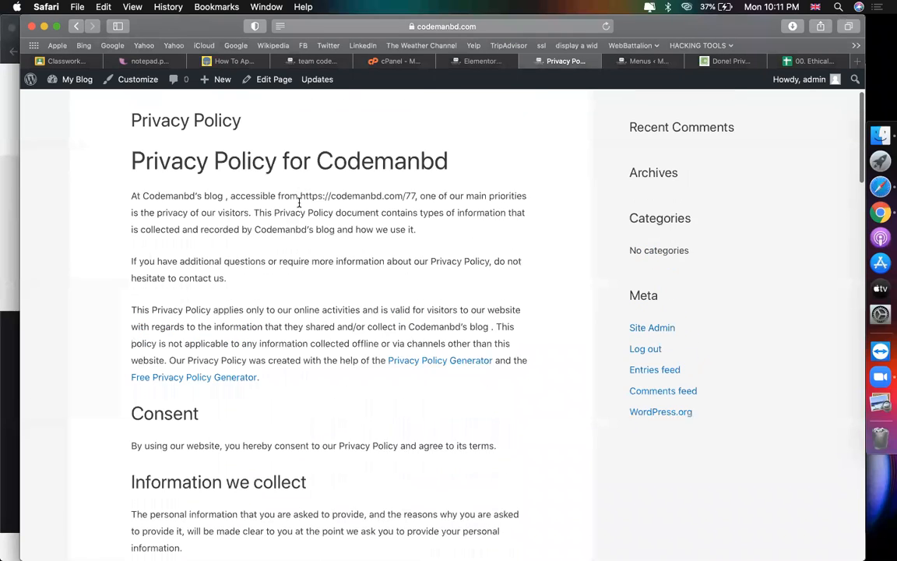
drag(131, 204, 227, 204)
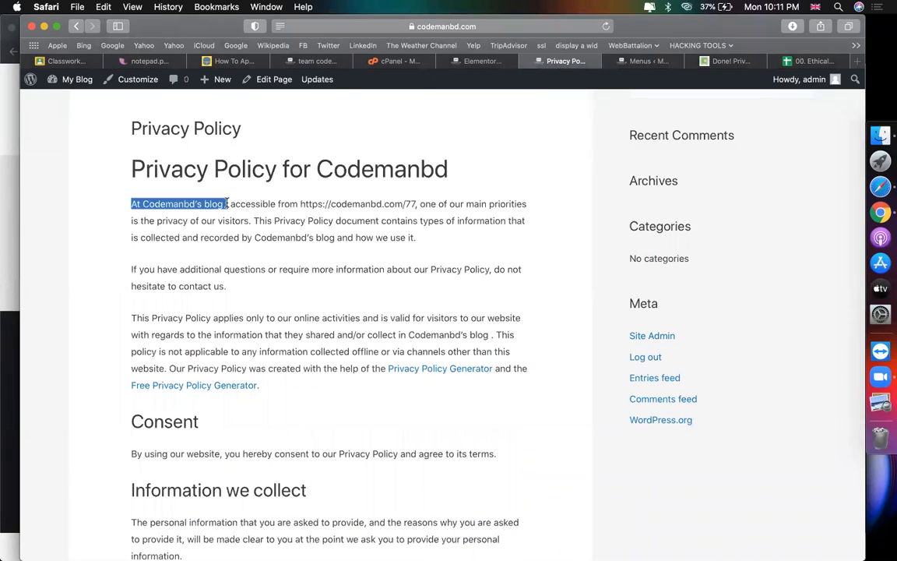
drag(300, 204, 404, 203)
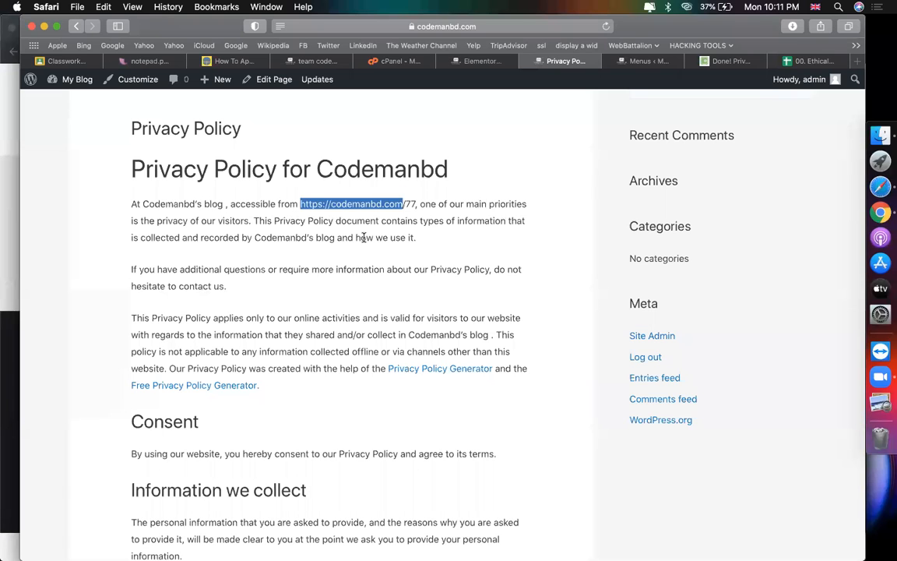
Step: Scroll through the full policy text, selecting the site URL ending in /77
scroll(360, 260, down, 2)
scroll(187, 278, down, 2)
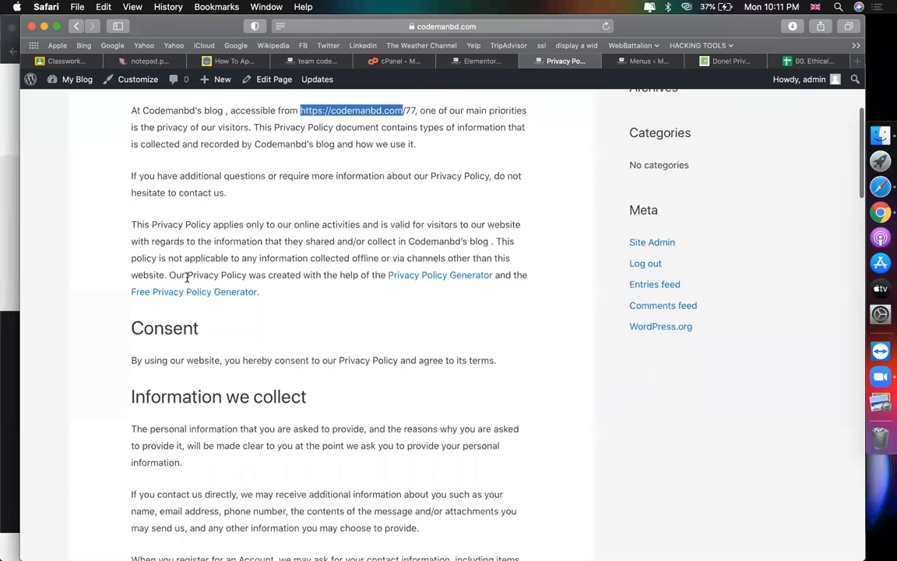
scroll(357, 303, down, 15)
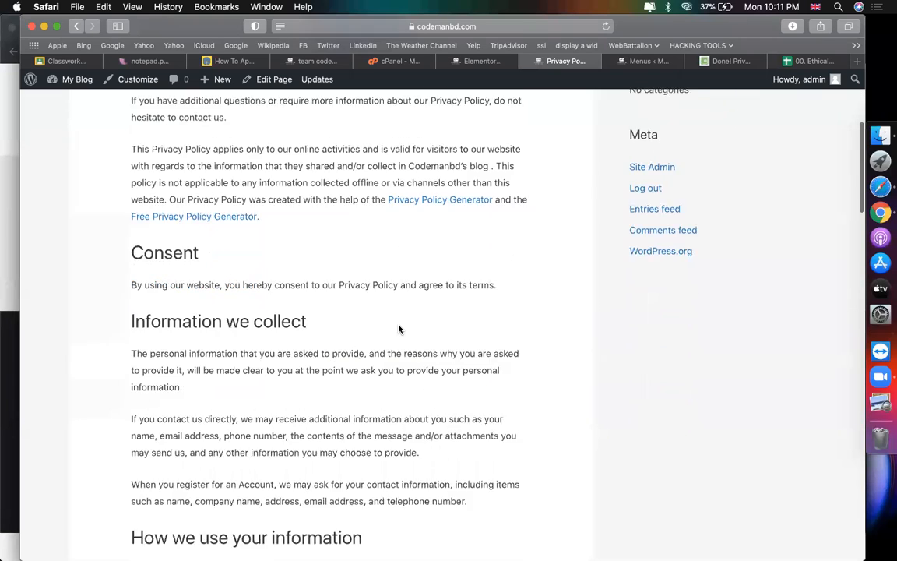
scroll(398, 329, down, 20)
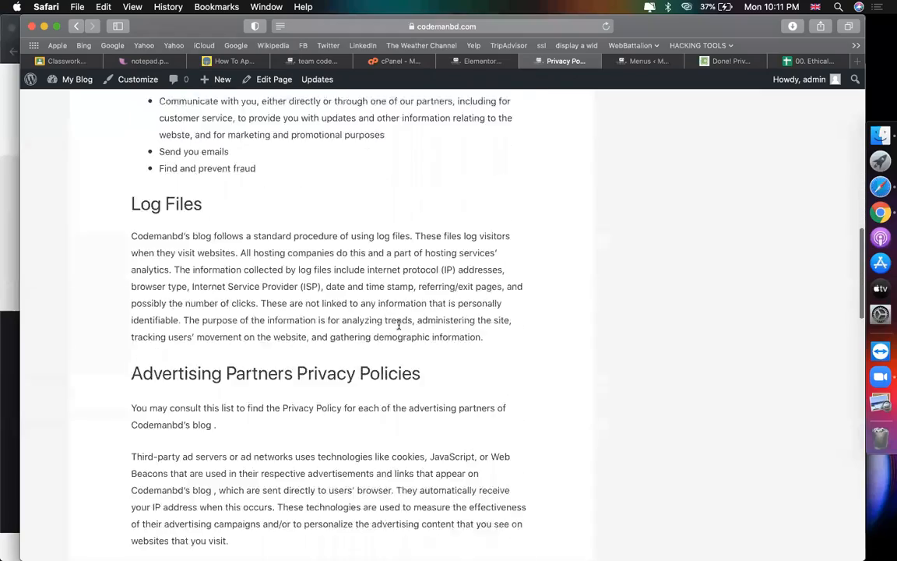
scroll(399, 329, down, 15)
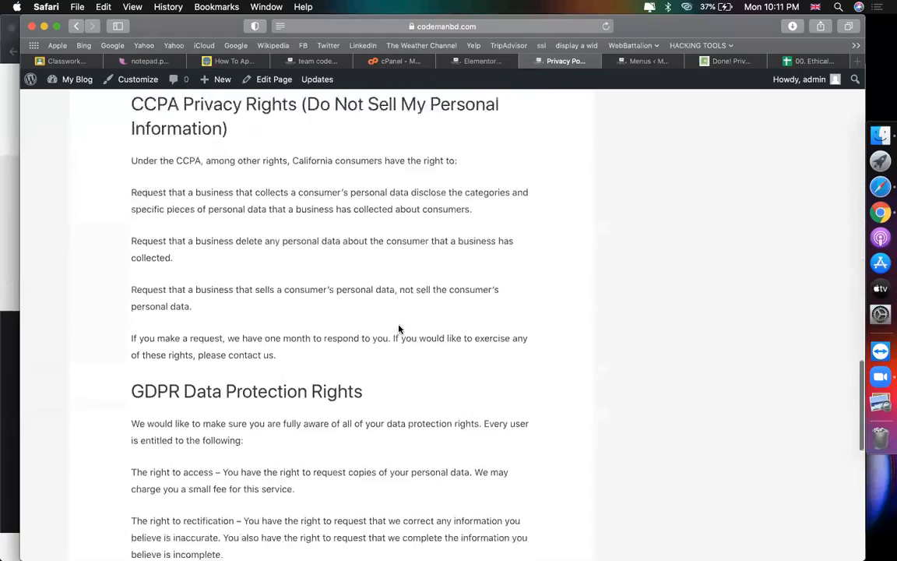
scroll(346, 320, up, 3)
scroll(285, 258, up, 20)
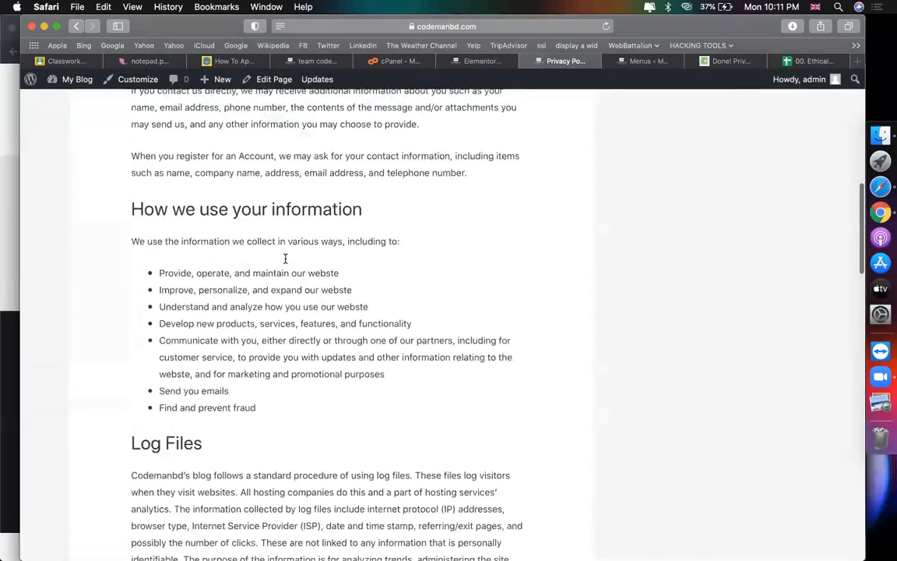
scroll(290, 382, down, 2)
click(187, 217)
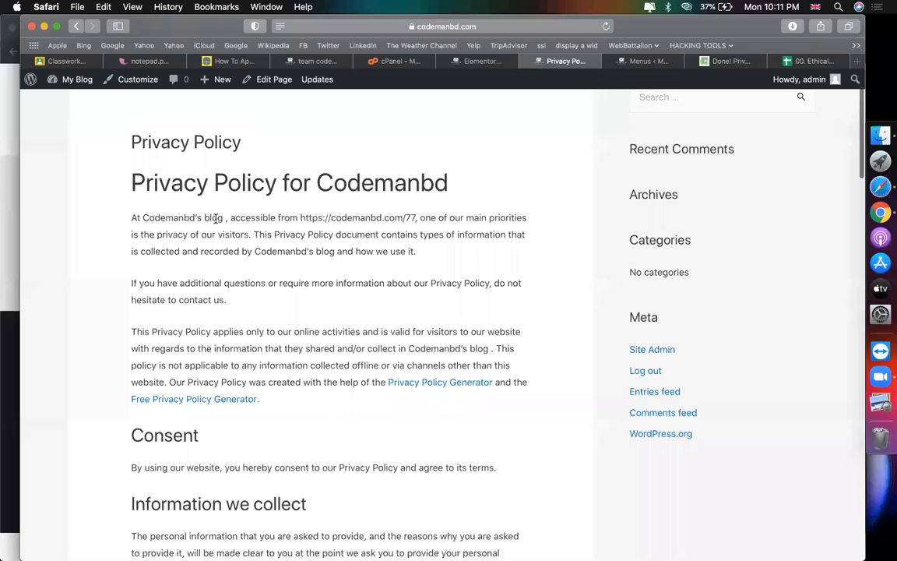
drag(301, 218, 418, 216)
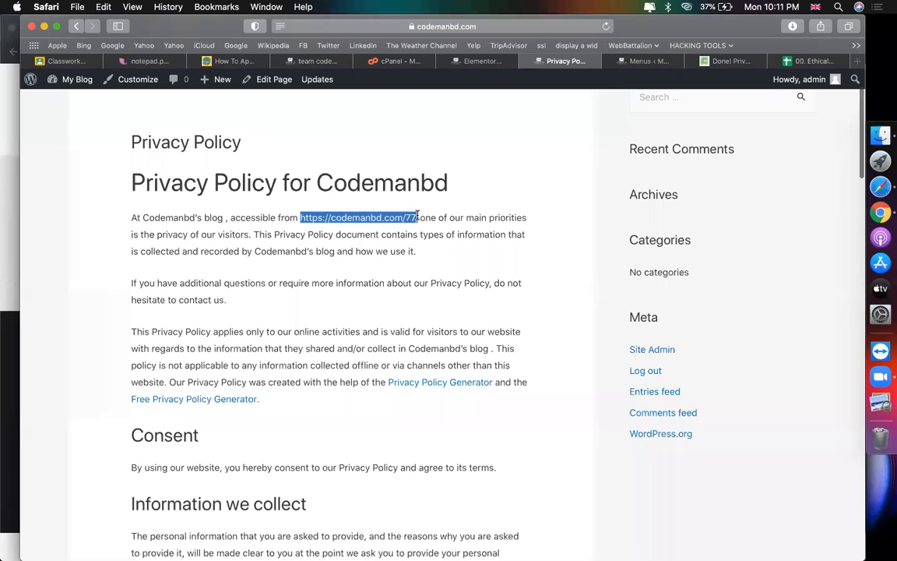
scroll(225, 234, down, 15)
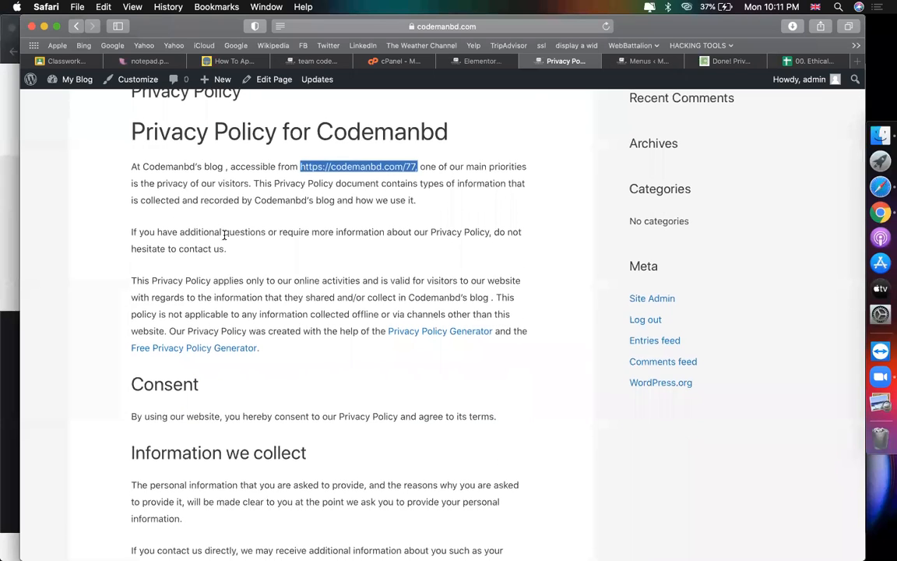
scroll(225, 235, down, 10)
scroll(224, 234, up, 20)
click(478, 166)
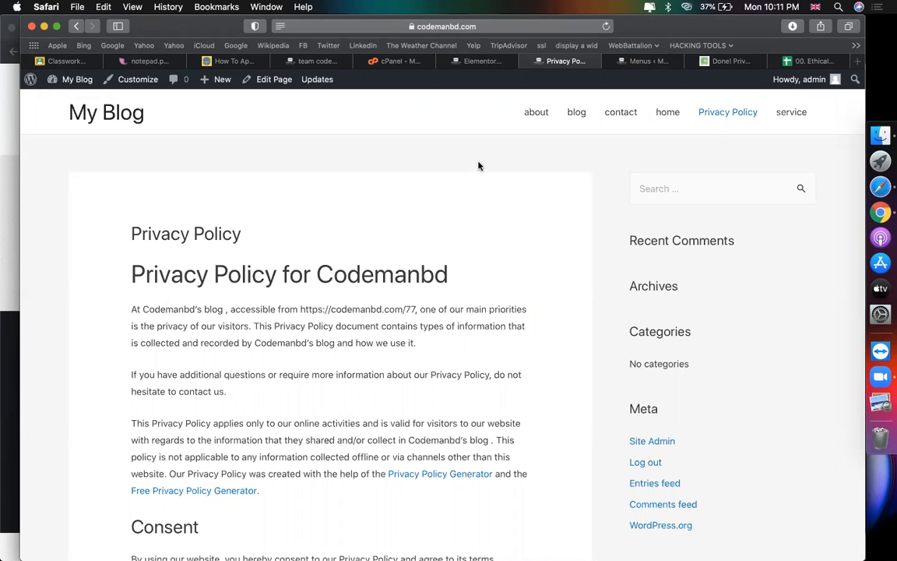
Step: Close the live policy page and compare the Elementor editor's menu with the menu settings
click(527, 60)
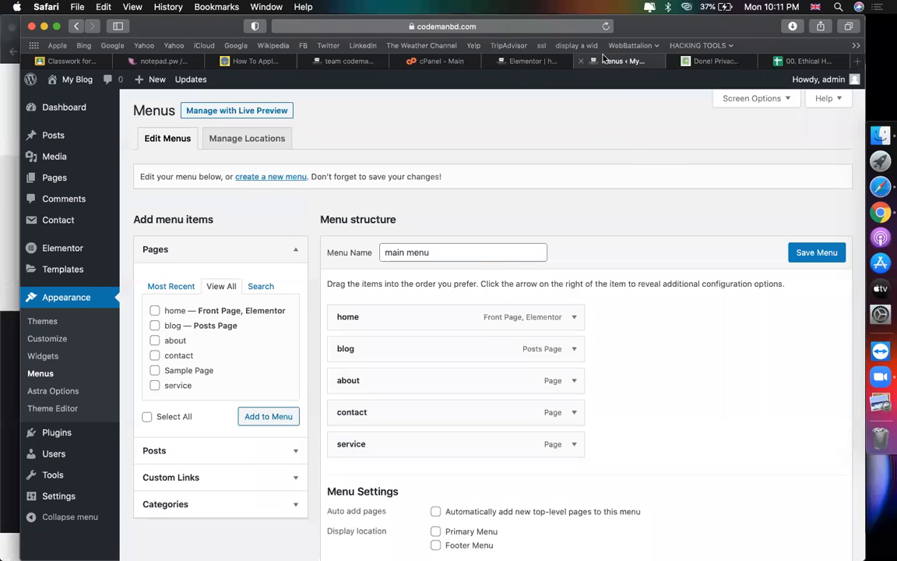
click(516, 61)
click(625, 61)
click(527, 61)
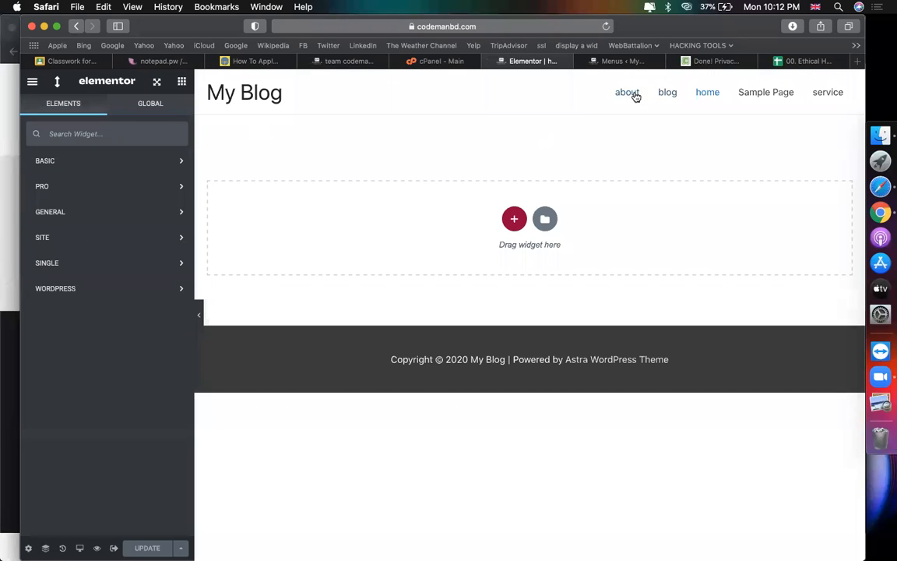
click(615, 61)
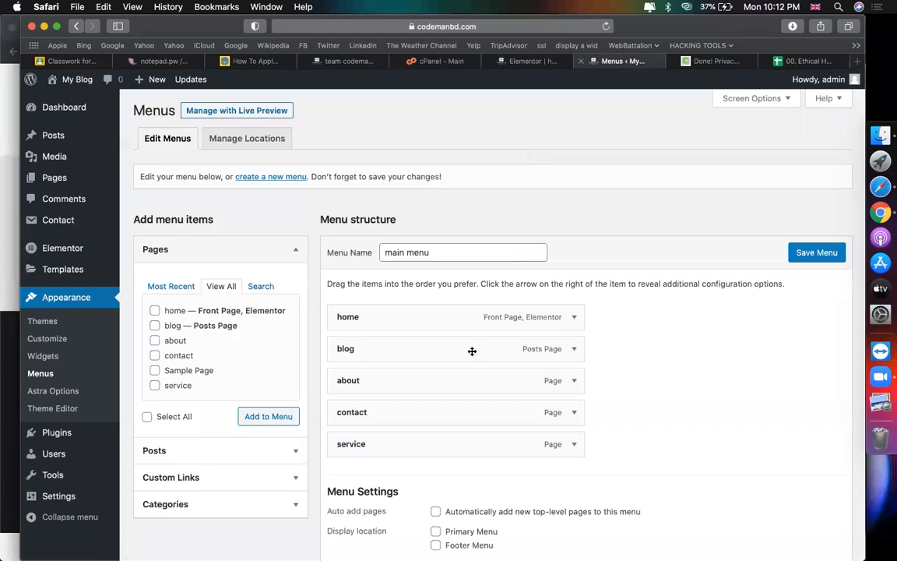
Step: Move service after about and blog after service, set it as primary menu, and save
scroll(467, 346, down, 2)
drag(405, 282, 424, 386)
drag(378, 354, 353, 395)
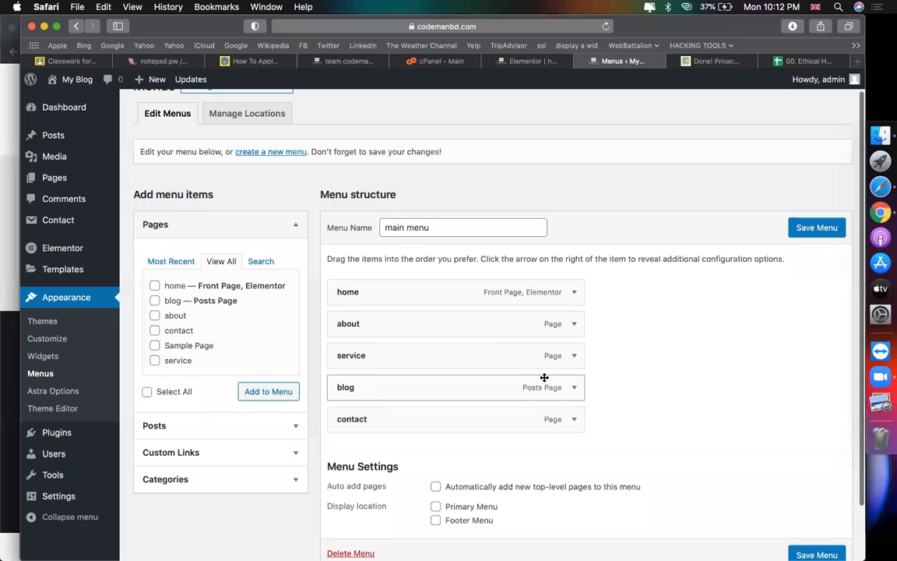
scroll(544, 377, down, 2)
click(435, 443)
click(802, 168)
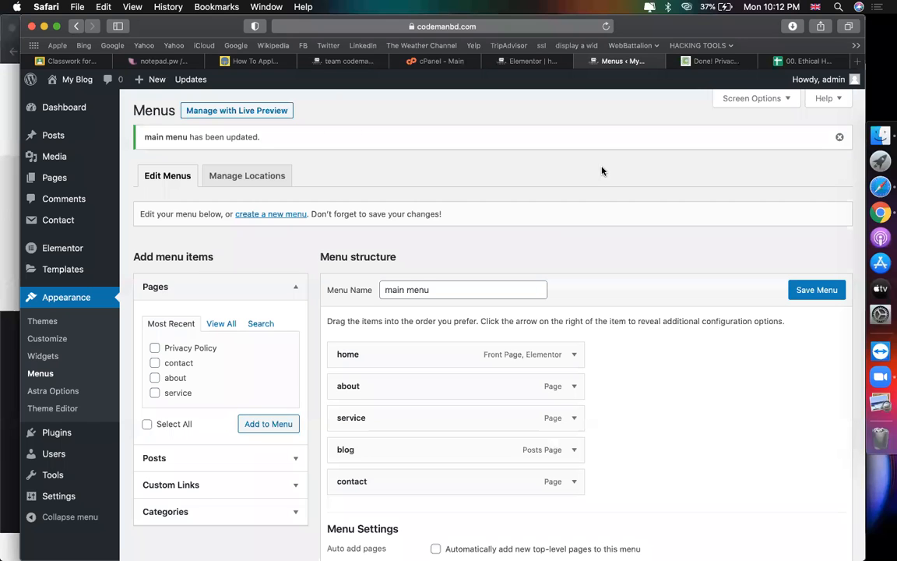
click(708, 61)
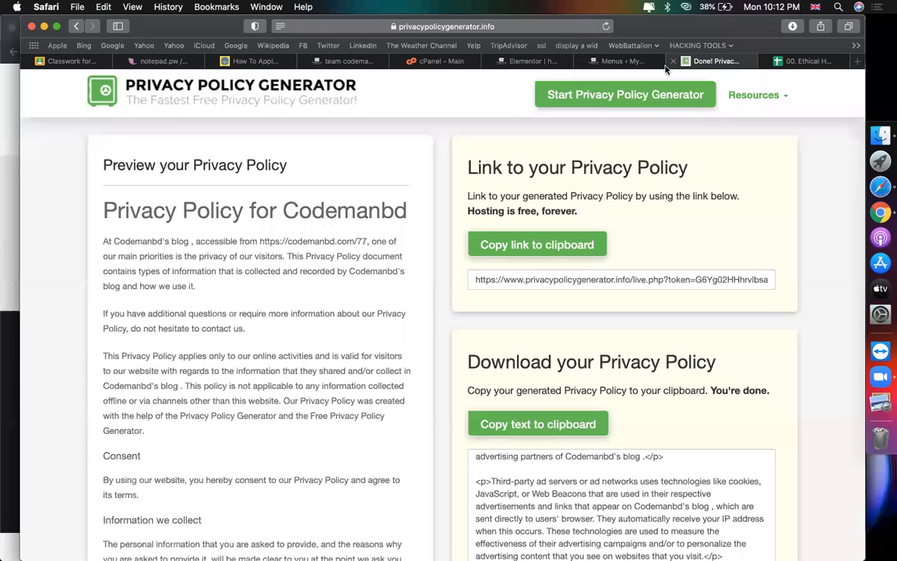
Step: Close the policy generator and open the live homepage in a new tab showing the reordered menu
click(673, 61)
click(541, 61)
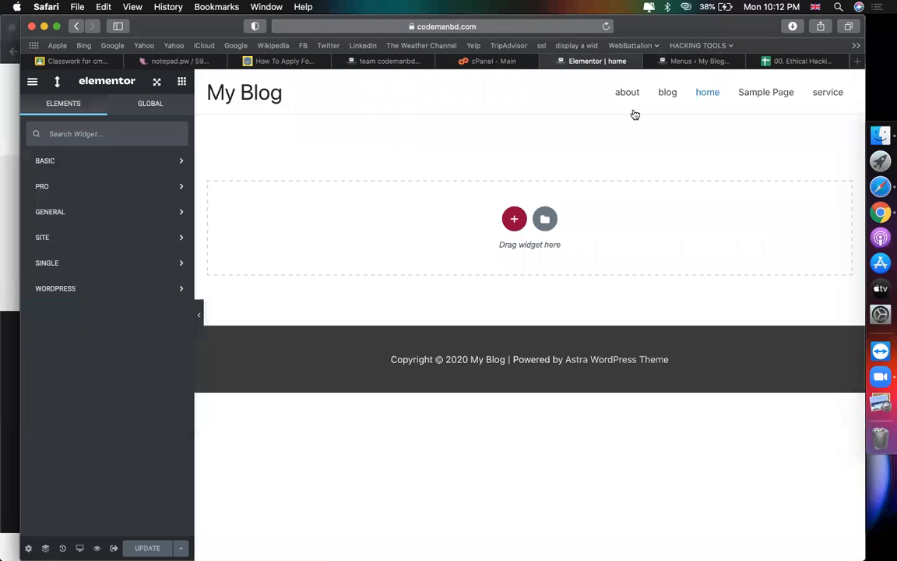
click(683, 61)
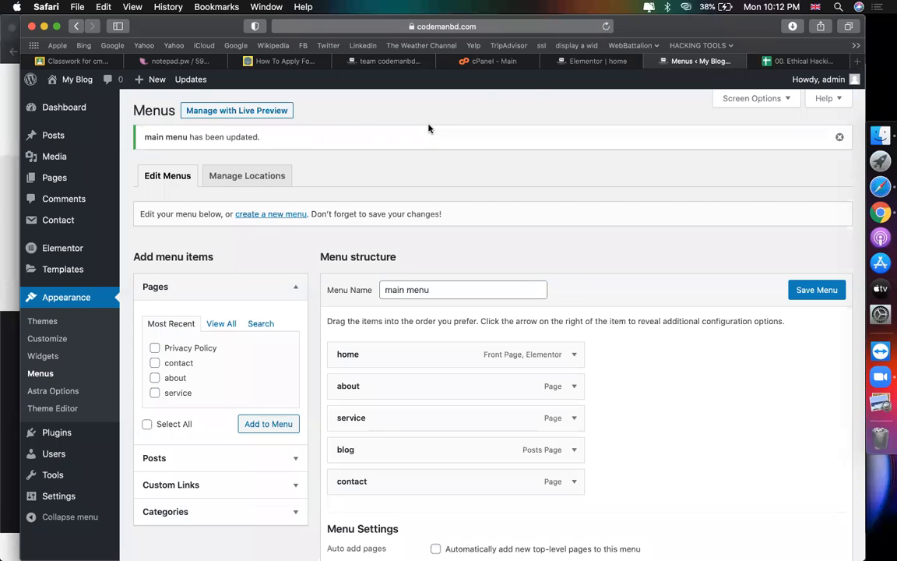
mouse_move(76, 80)
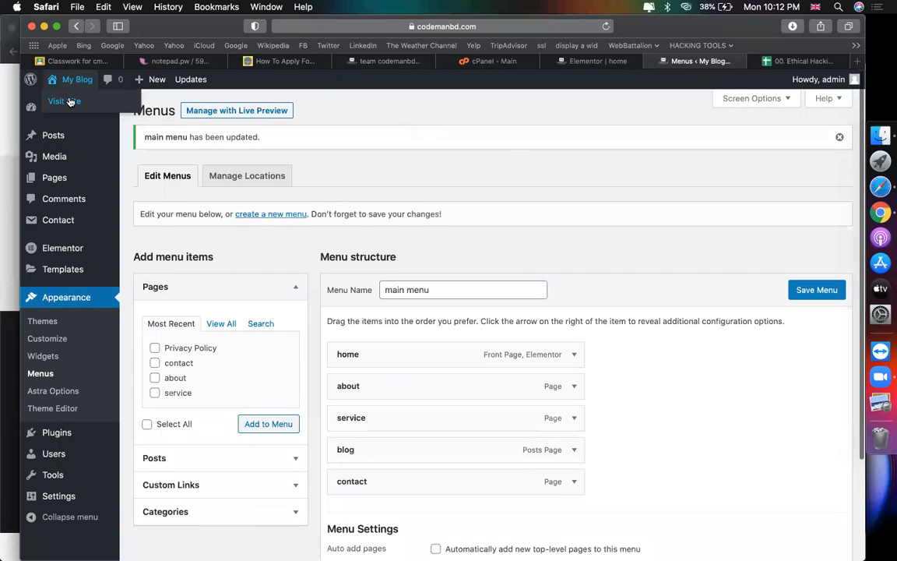
right_click(71, 101)
click(101, 107)
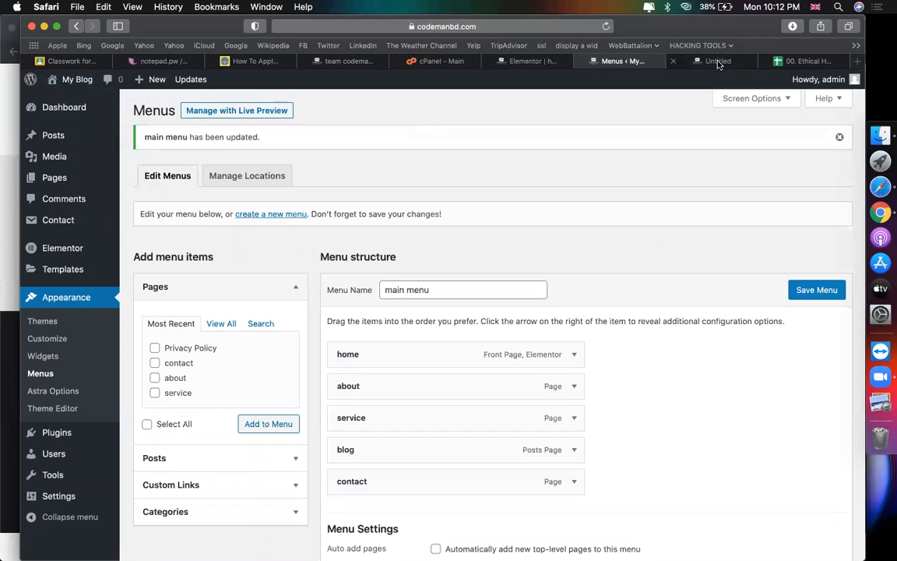
click(711, 61)
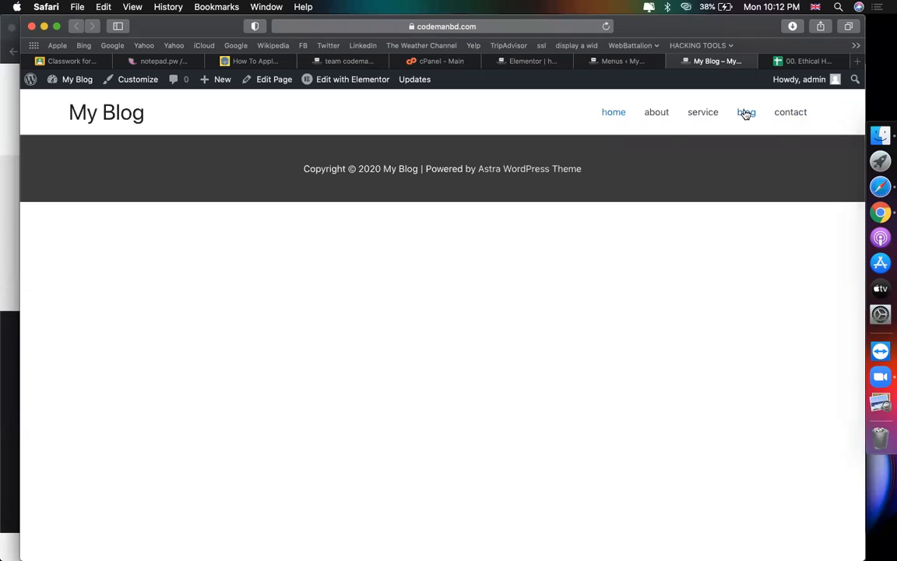
Step: Look through the Elementor, how-to article and Team CodemanBD tabs
click(533, 62)
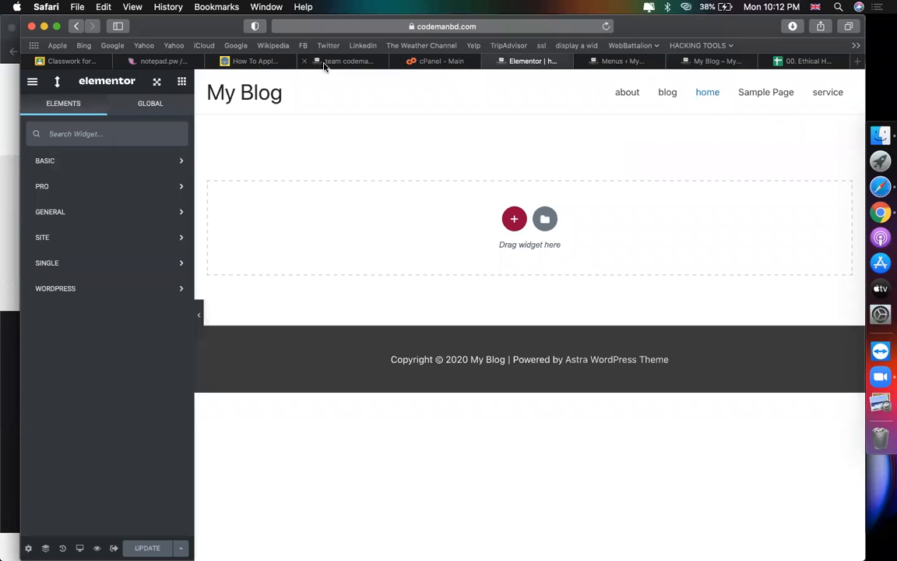
click(260, 64)
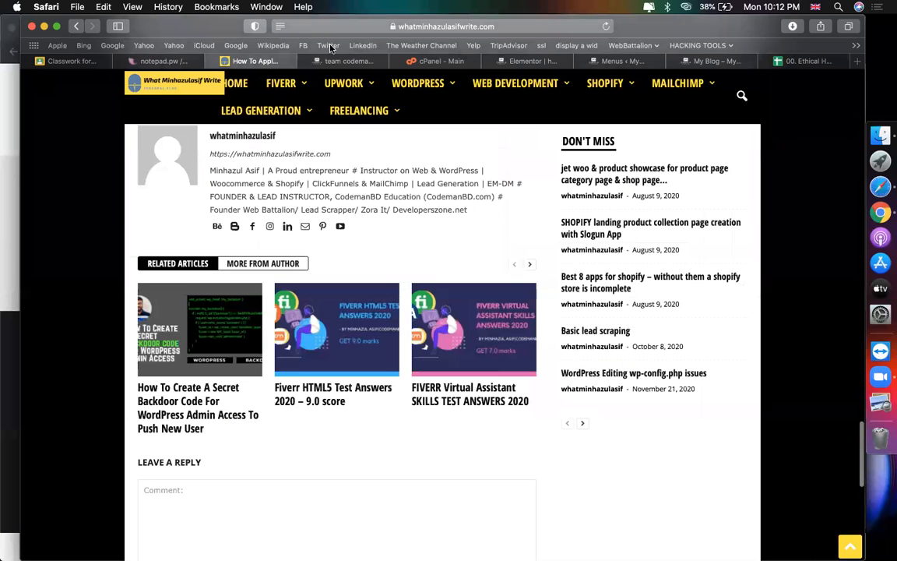
click(343, 60)
mouse_move(699, 120)
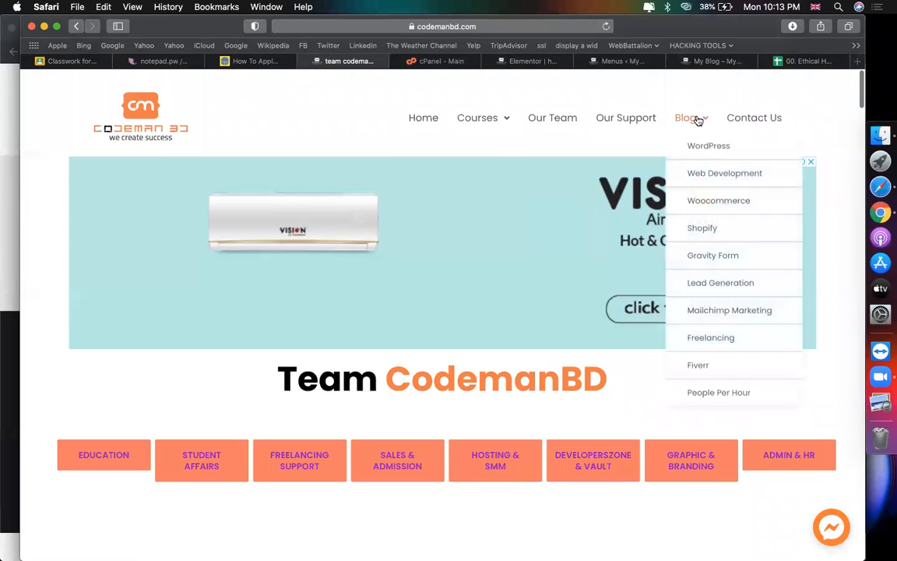
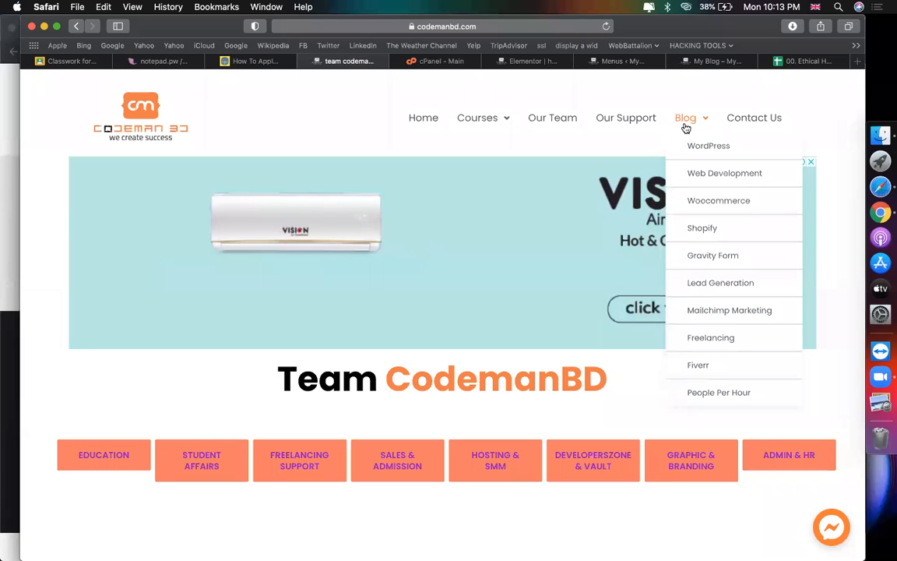
Step: Switch to the 'Menus ‹ My Blog' tab to view the main menu structure
click(621, 62)
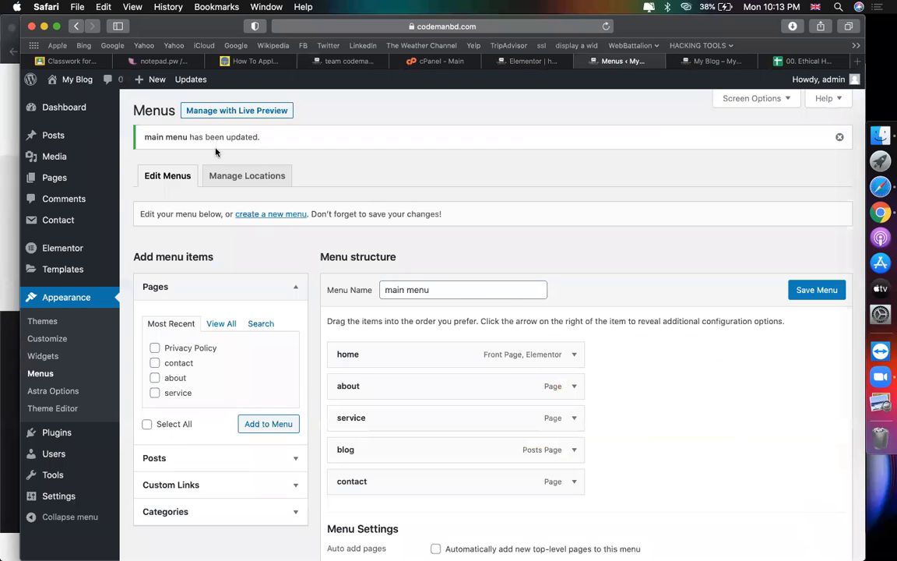
mouse_move(35, 146)
Step: On the reference blog, open the related 'Fiverr HTML5 Test Answers' article
click(257, 61)
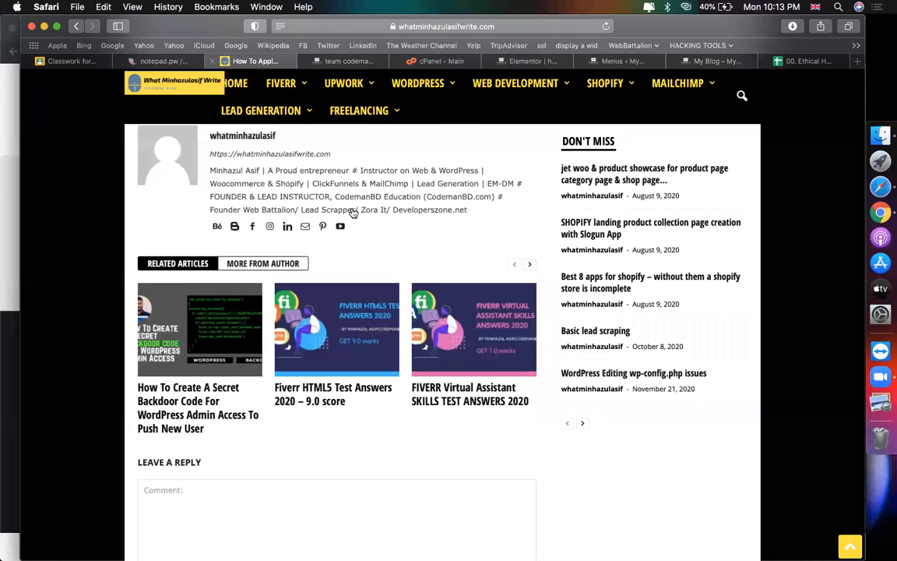
scroll(273, 454, down, 5)
scroll(272, 452, up, 4)
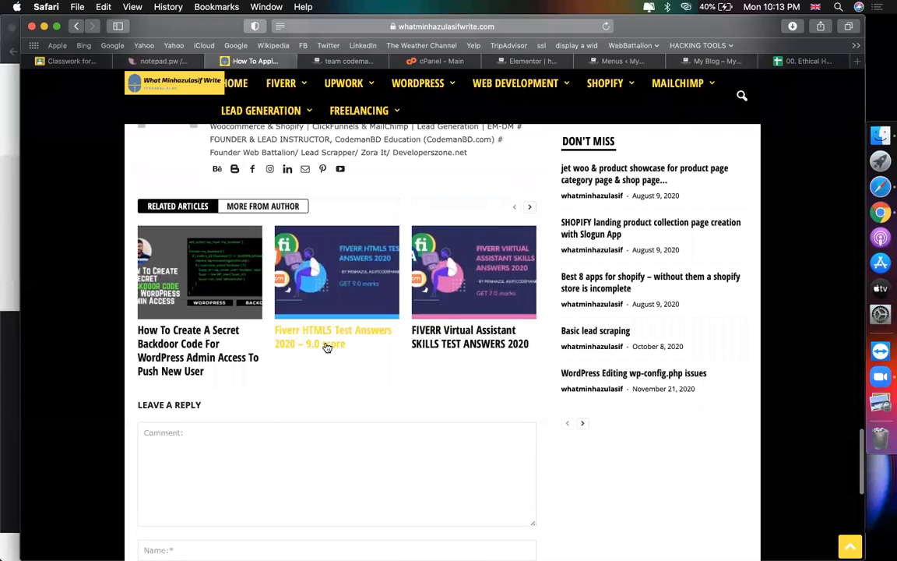
click(327, 347)
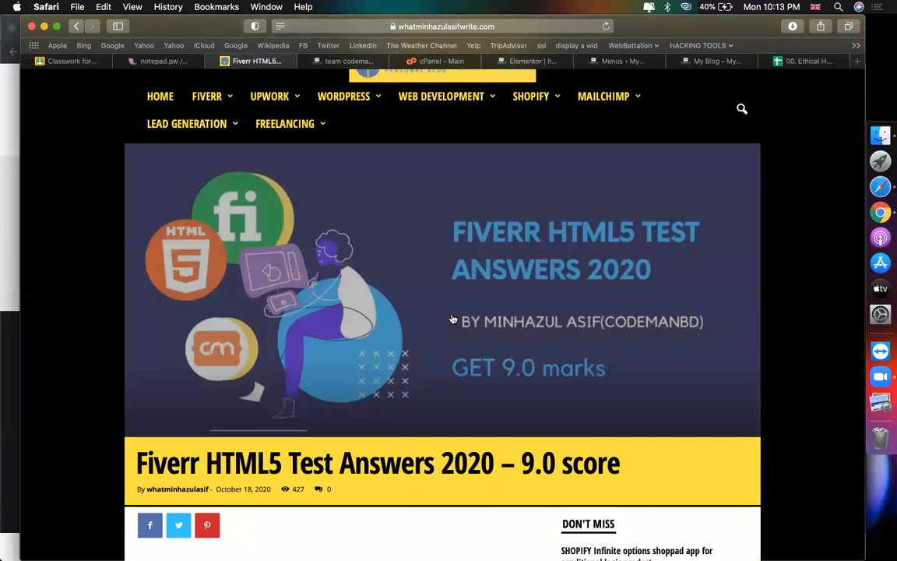
Step: Save the article's hero image to the Desktop
right_click(535, 246)
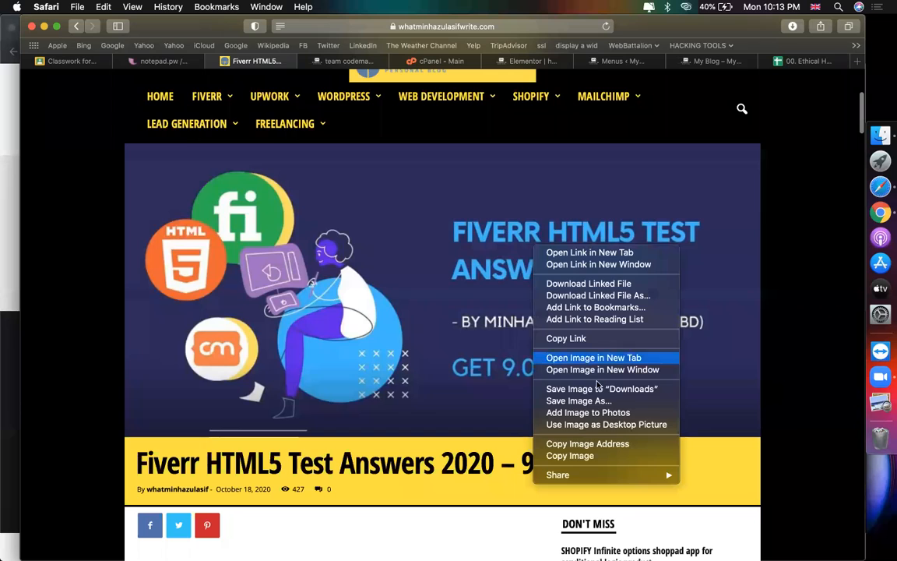
click(590, 401)
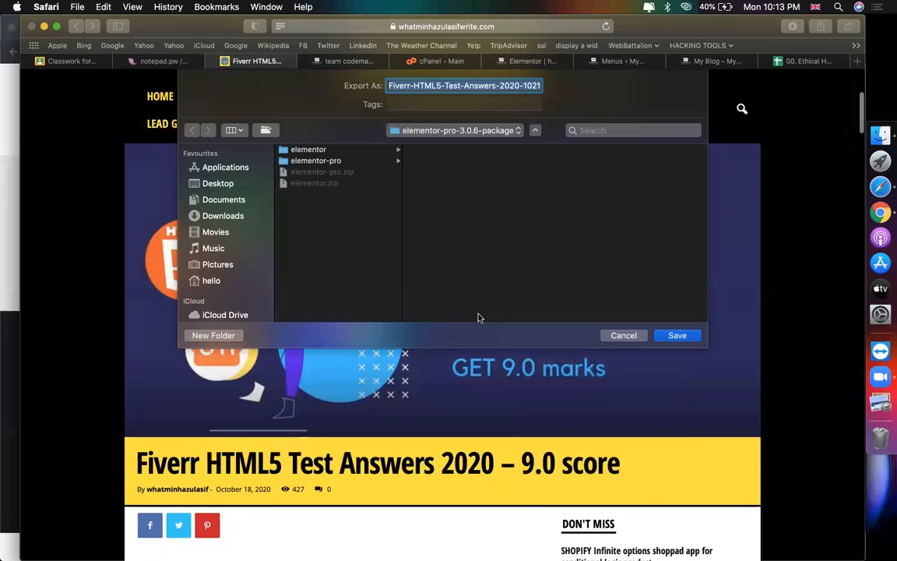
click(236, 181)
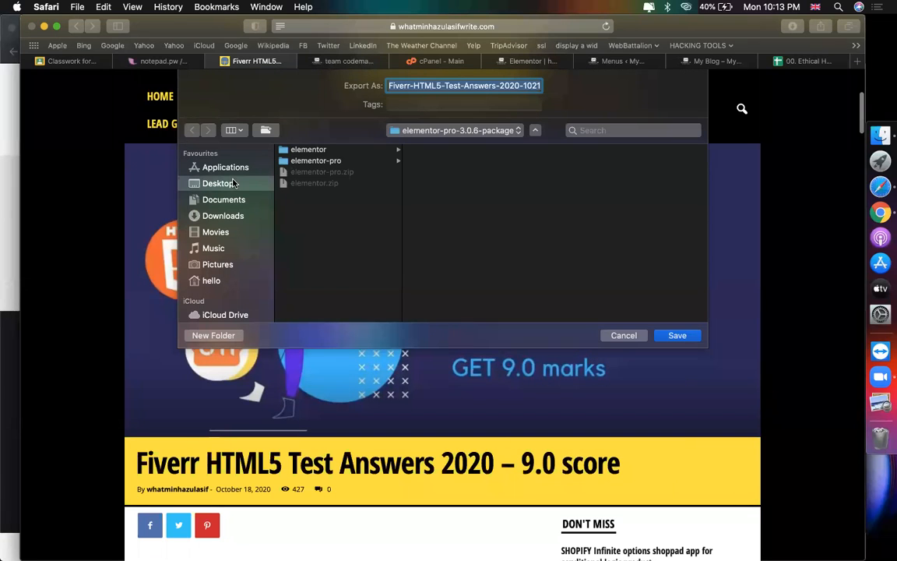
click(679, 336)
Step: Examine the post's title, date and view count, then return to the My Blog site
scroll(568, 374, down, 2)
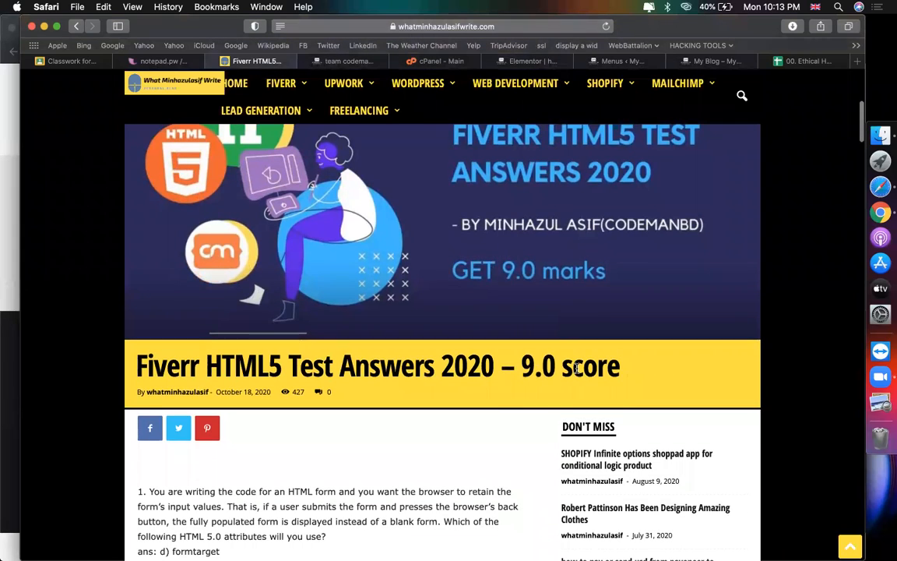
triple_click(605, 371)
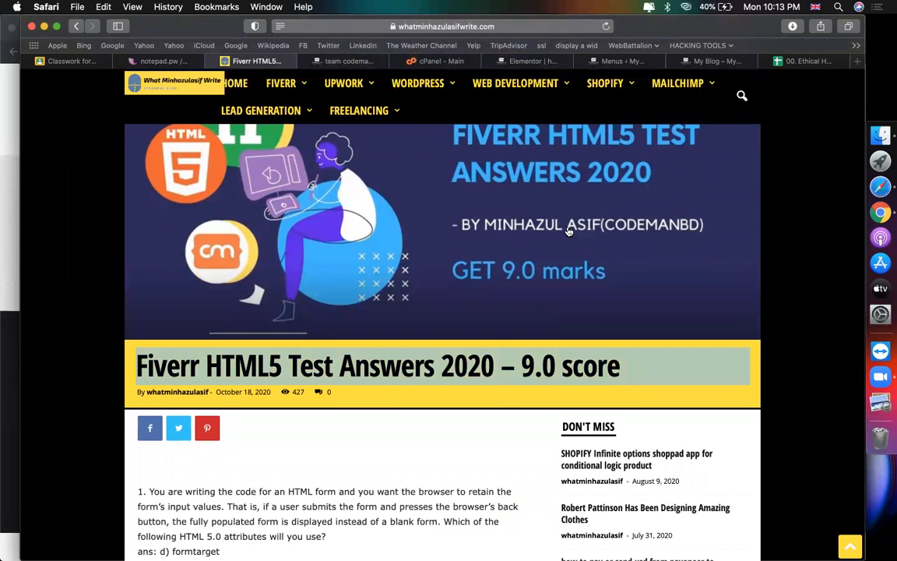
drag(254, 392, 296, 391)
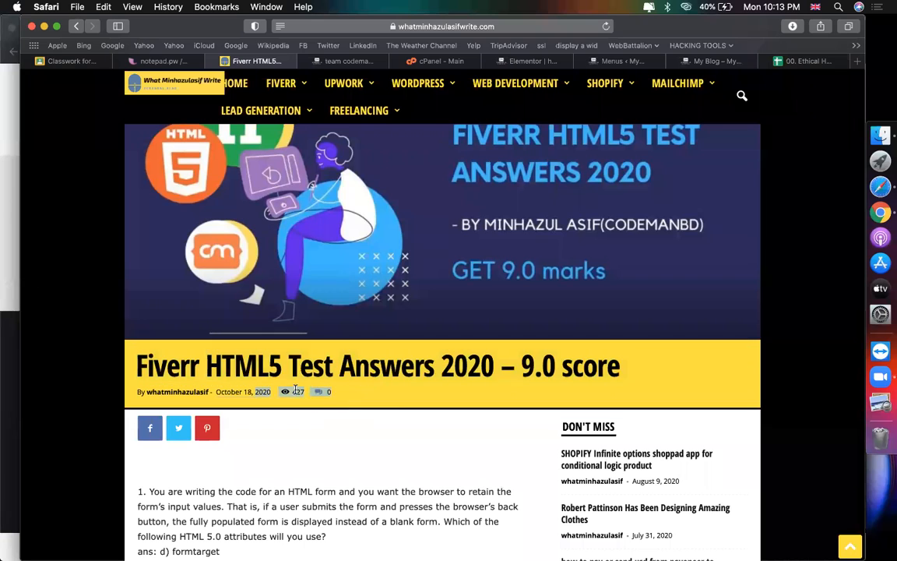
click(311, 396)
double_click(298, 392)
click(311, 399)
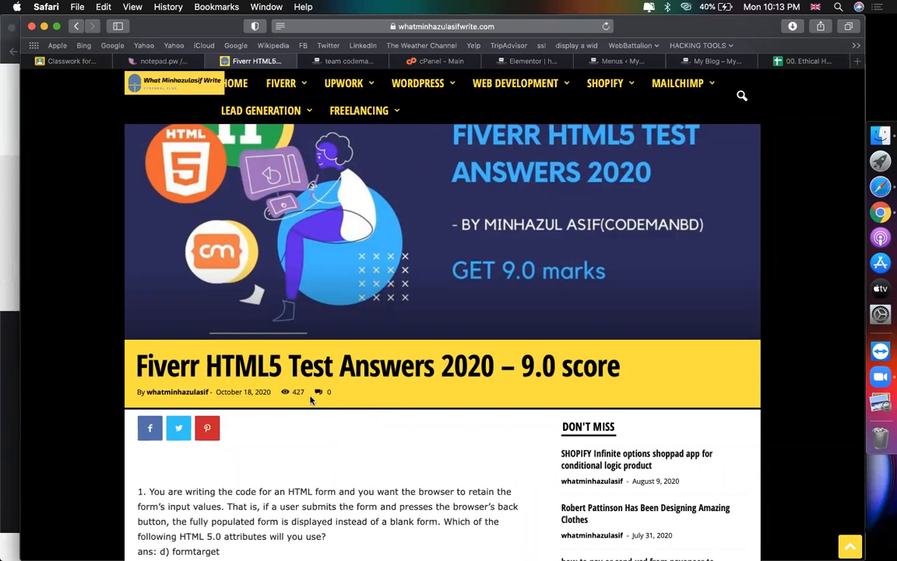
scroll(326, 397, down, 10)
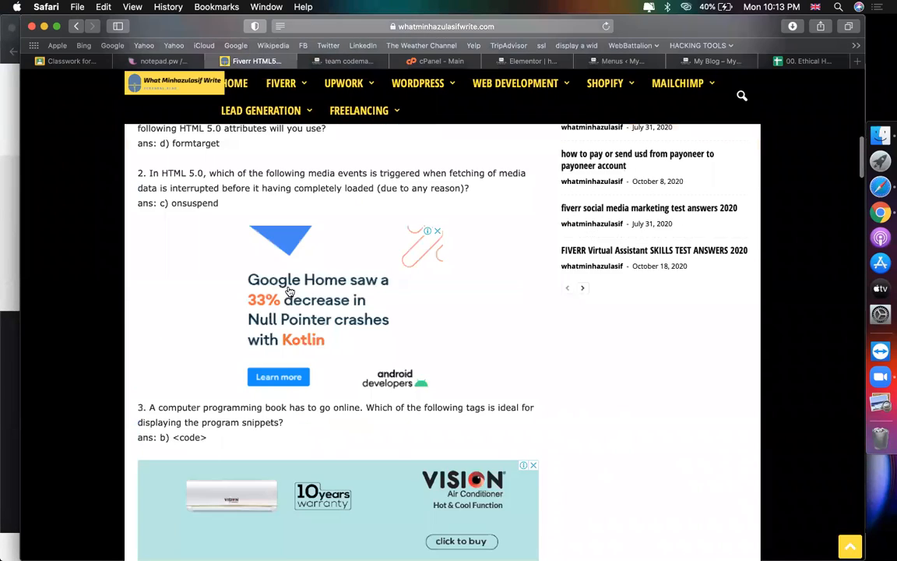
scroll(340, 451, down, 4)
scroll(340, 456, up, 6)
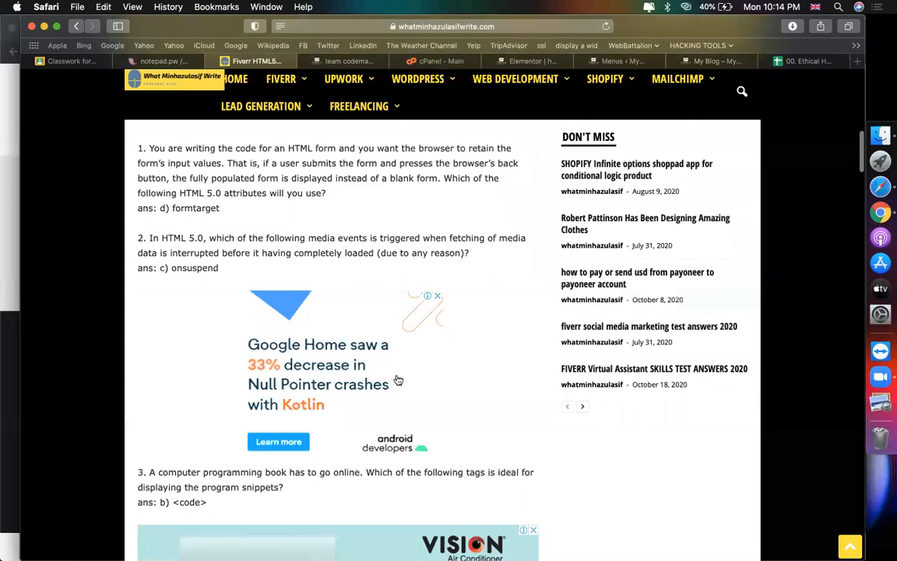
scroll(398, 380, down, 12)
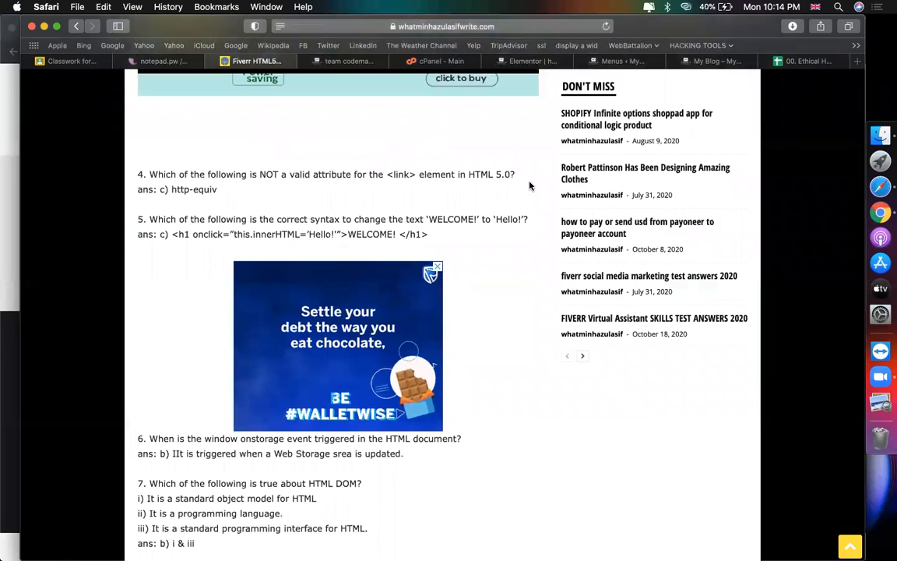
scroll(530, 185, up, 20)
click(700, 66)
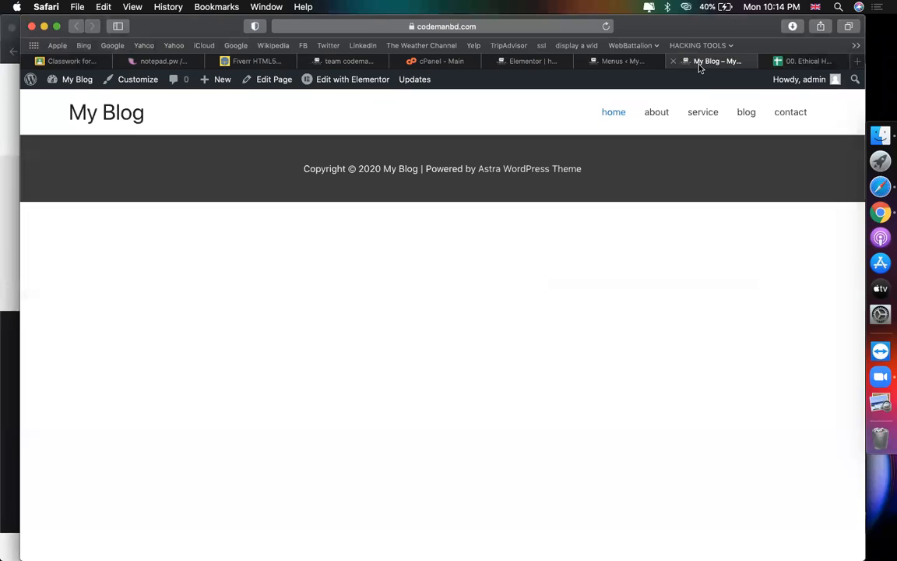
Step: Open the Posts > Categories page, checking the Fiverr HTML5 article for reference
click(644, 59)
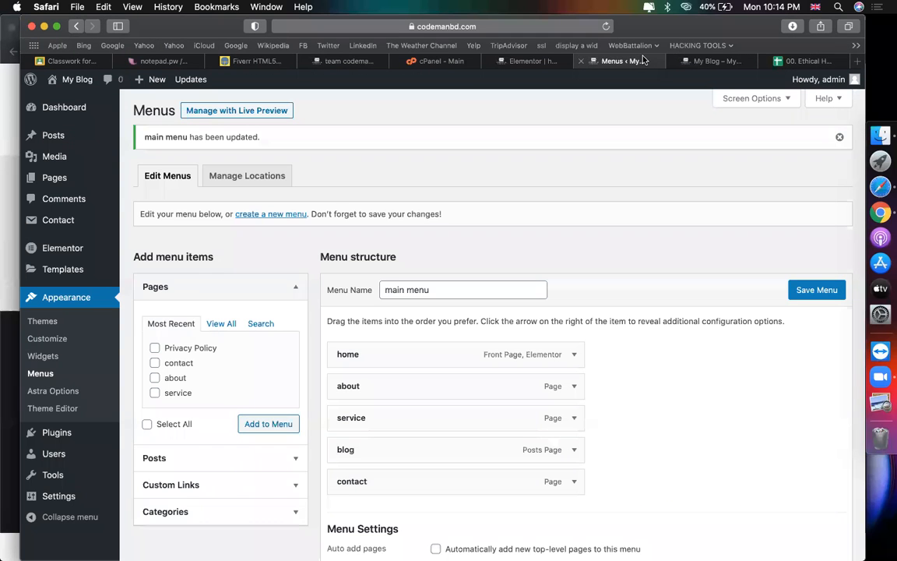
mouse_move(81, 138)
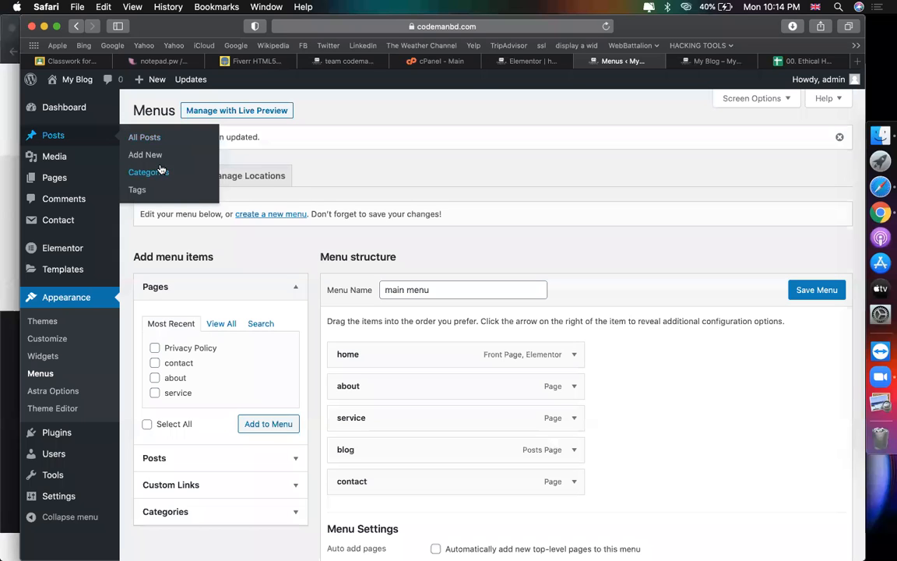
click(156, 173)
click(259, 60)
mouse_move(269, 196)
scroll(298, 268, down, 5)
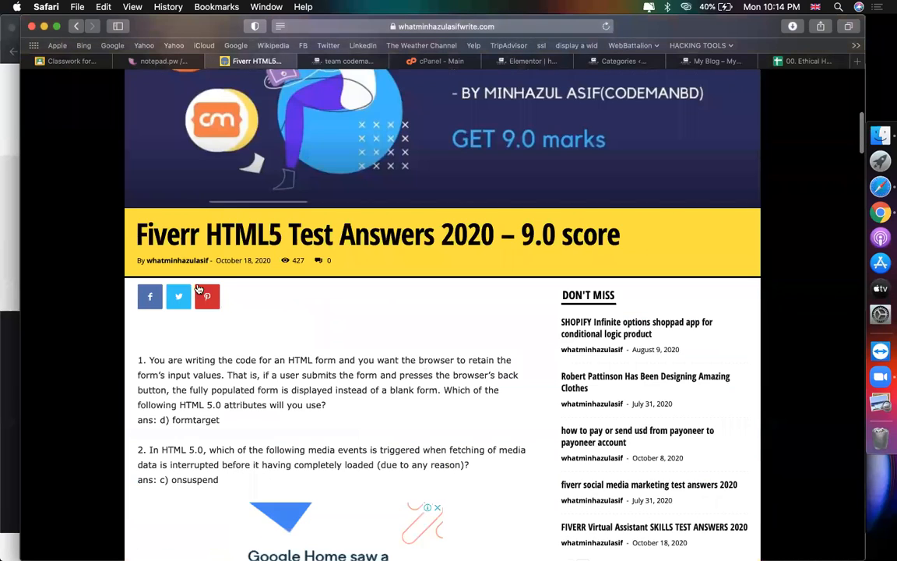
click(609, 62)
Step: Add the categories fiverr, upwork, wordpress and elementor
text(fiverr)
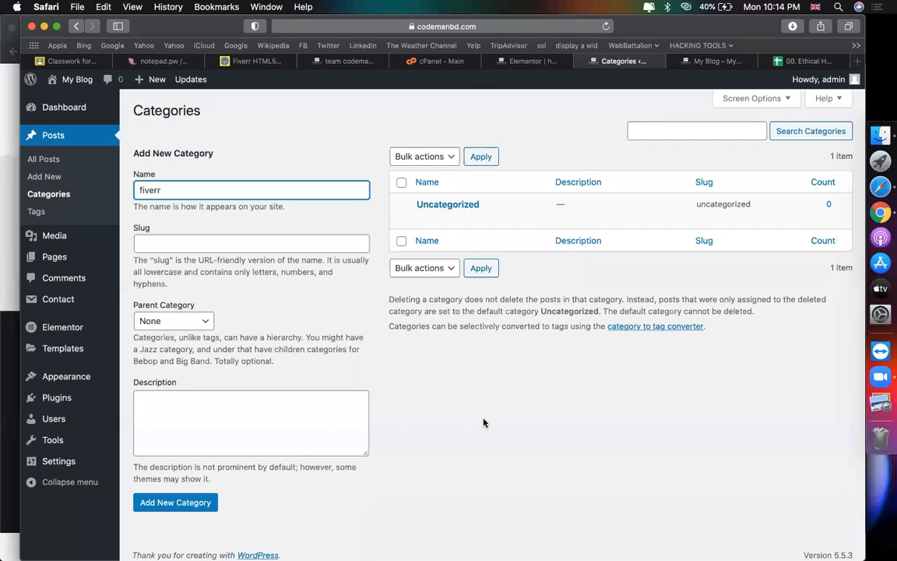
click(201, 502)
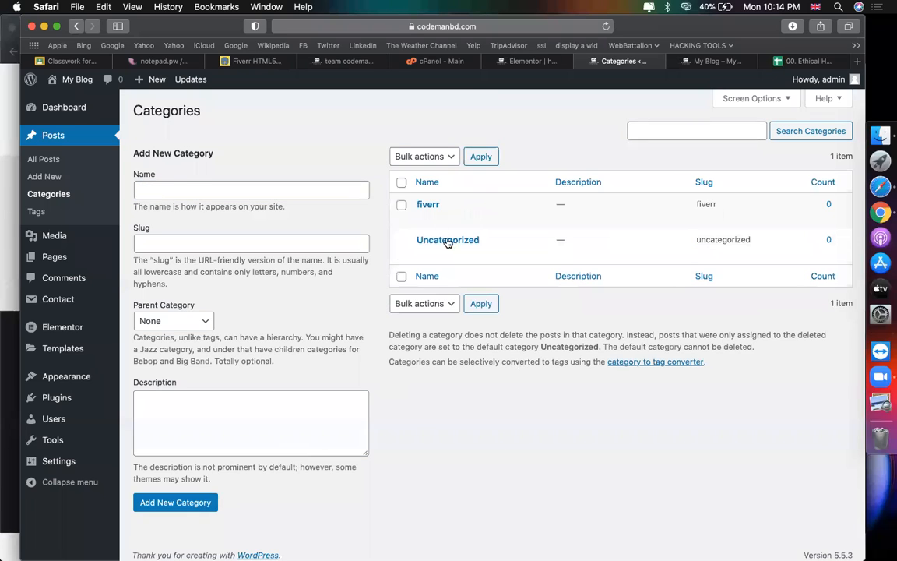
click(220, 190)
text(upwork)
click(196, 502)
click(228, 188)
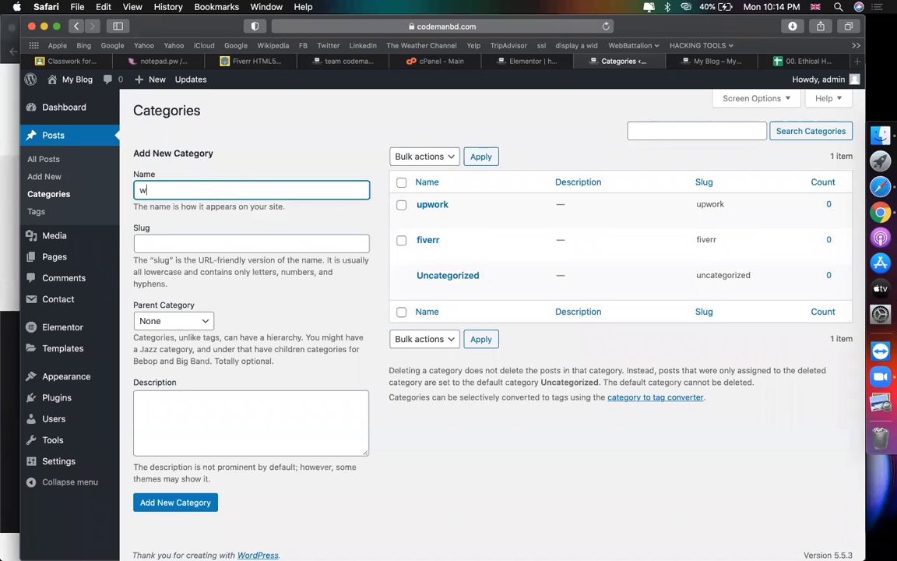
click(191, 502)
click(216, 191)
text(elementor)
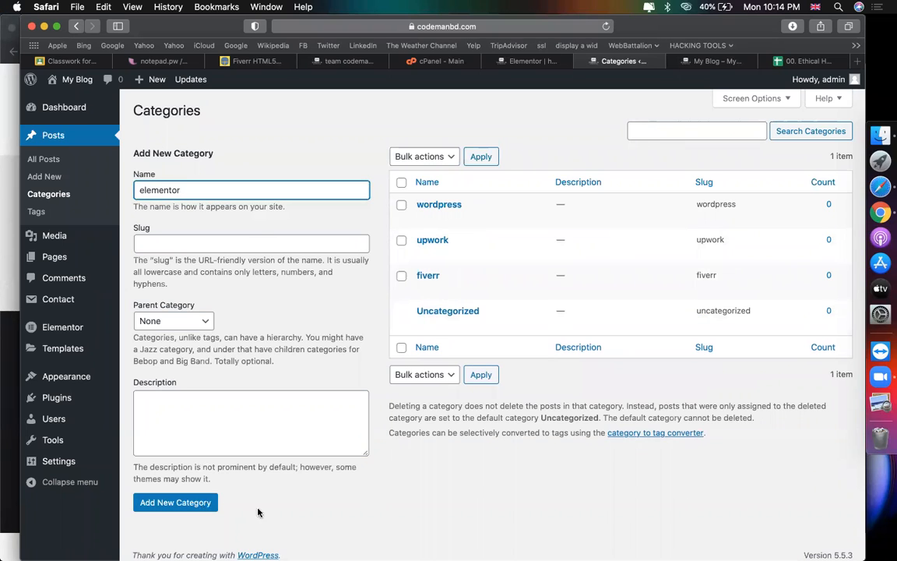
click(179, 503)
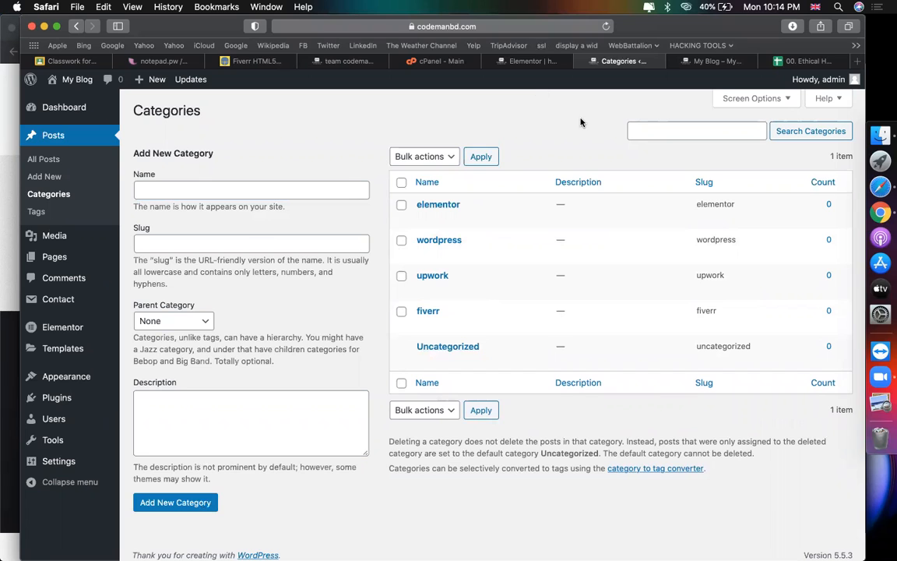
click(486, 62)
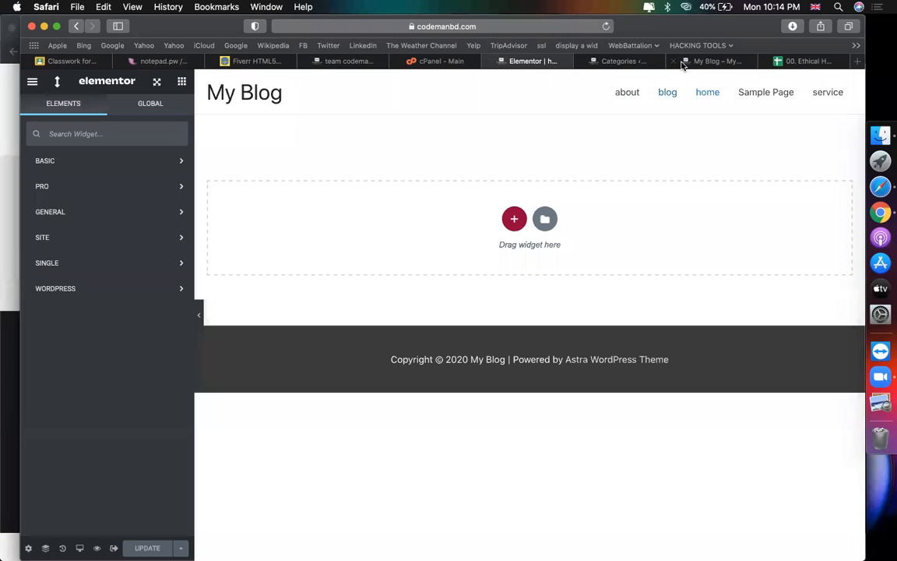
Step: Open the Appearance > Menus admin page from the site dashboard
click(690, 63)
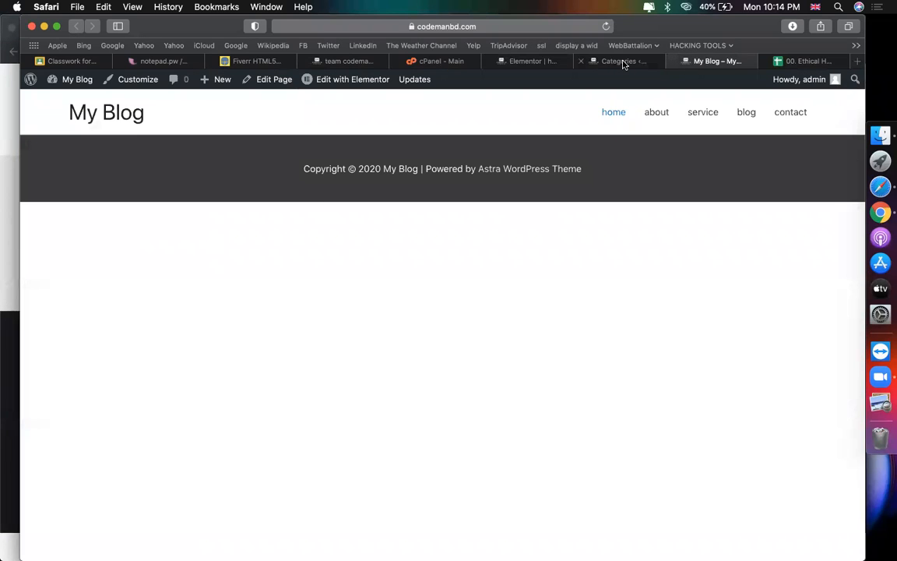
mouse_move(72, 82)
click(69, 101)
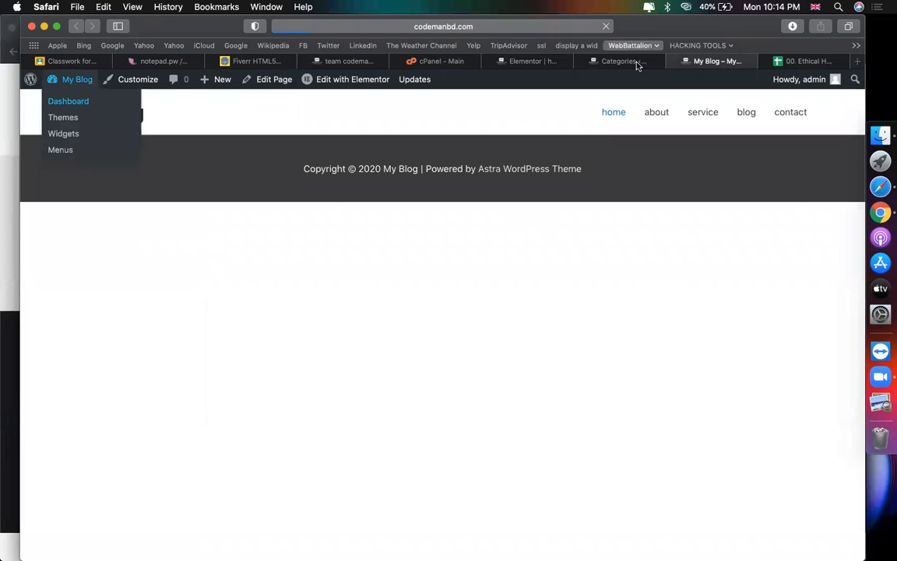
click(632, 63)
key(ctrl+Tab)
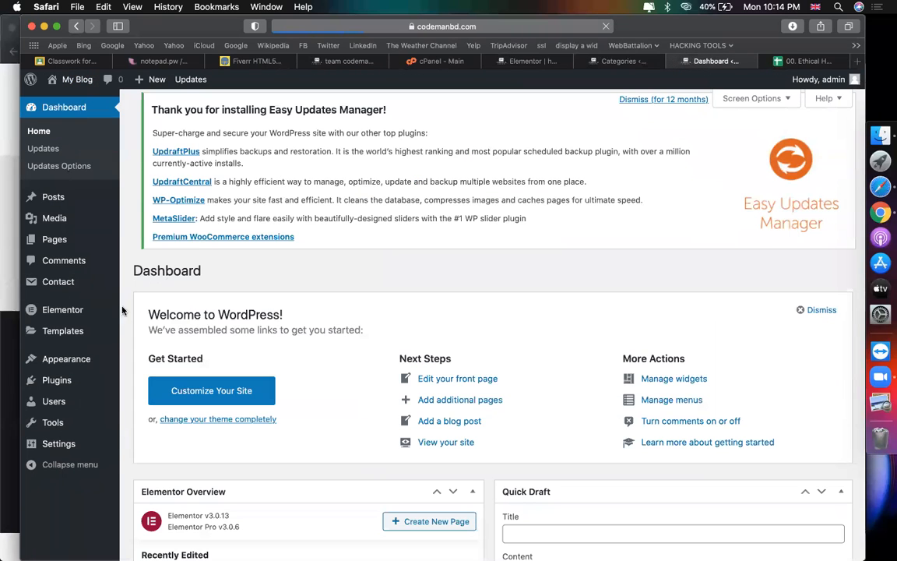
mouse_move(66, 359)
click(141, 412)
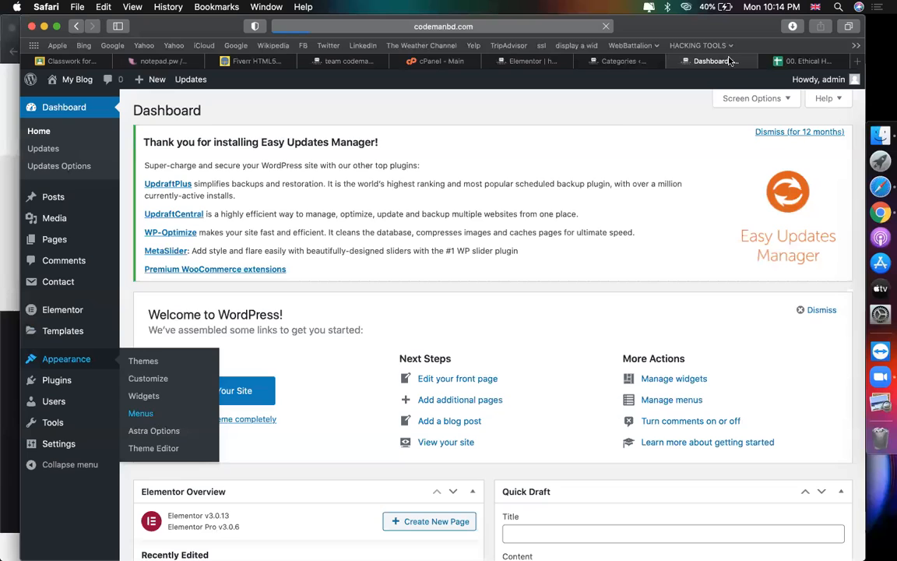
Step: Open the elementor category archive in its own tab and select its page address
click(623, 62)
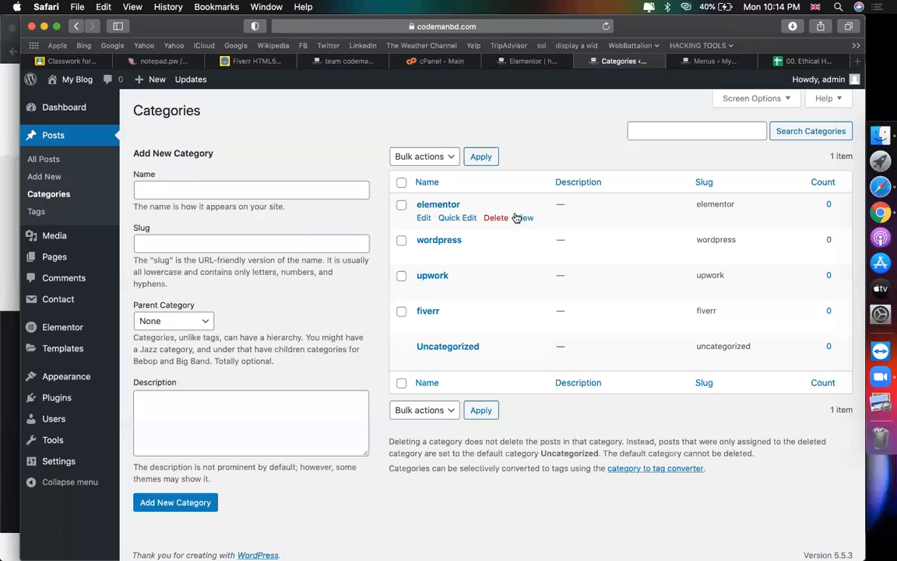
right_click(524, 219)
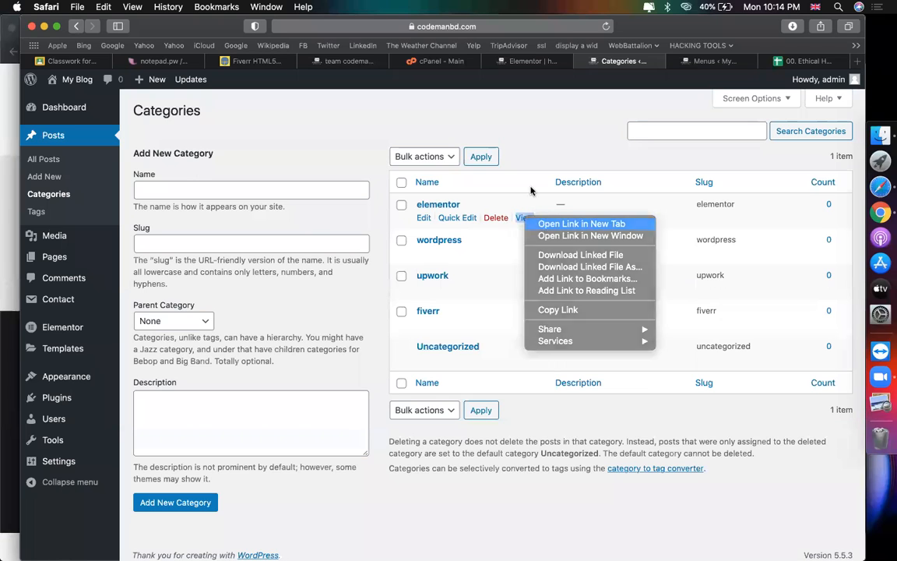
click(557, 201)
click(724, 62)
scroll(457, 208, down, 3)
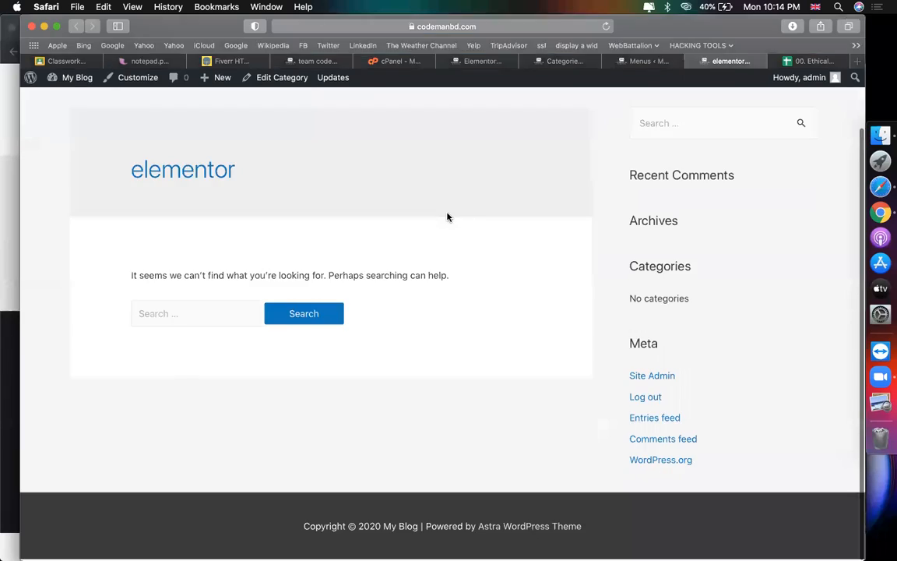
scroll(448, 214, up, 3)
click(452, 27)
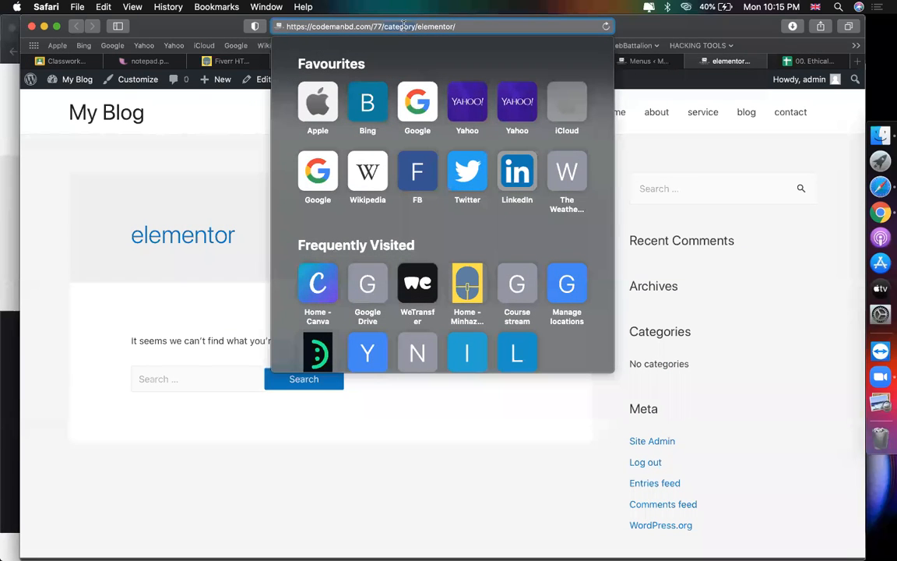
double_click(433, 26)
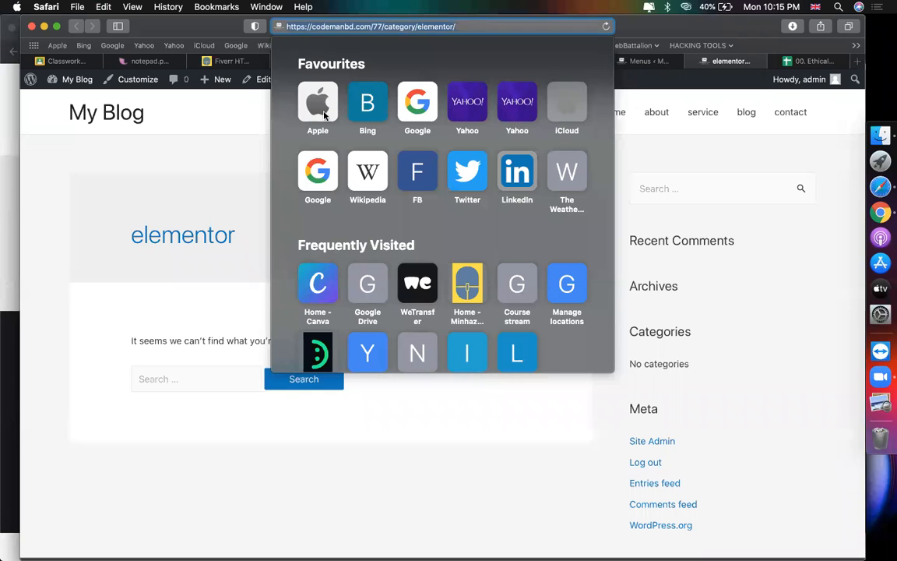
click(665, 59)
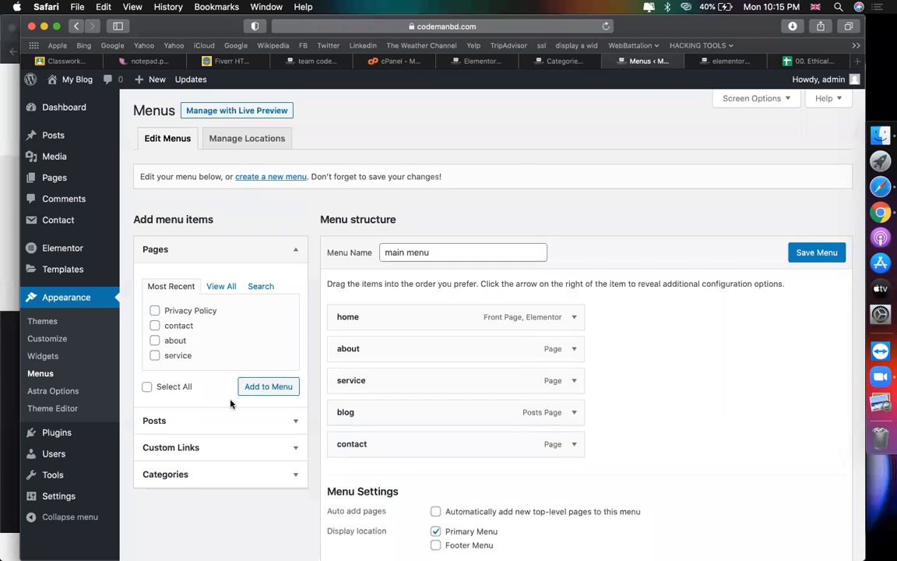
scroll(218, 389, down, 3)
click(187, 359)
click(225, 255)
key(super+v)
click(218, 281)
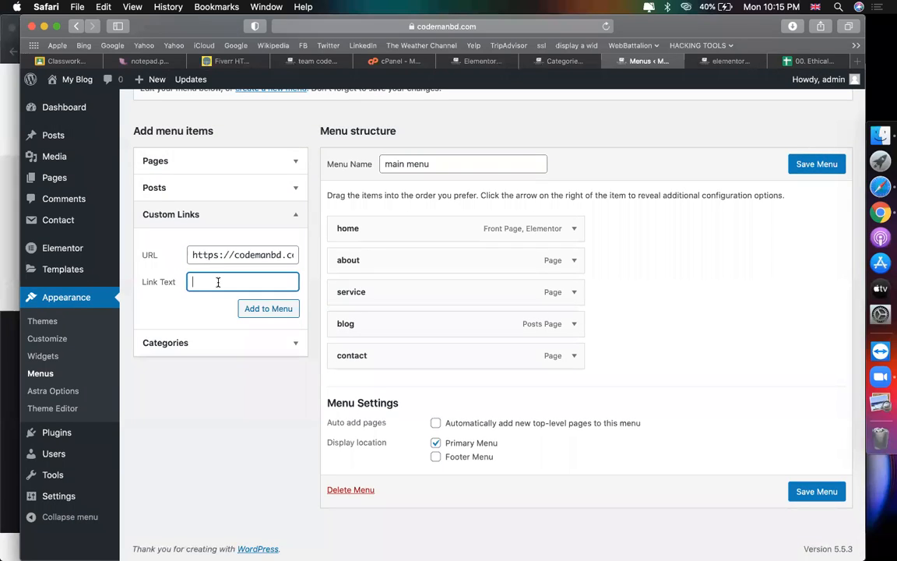
click(257, 308)
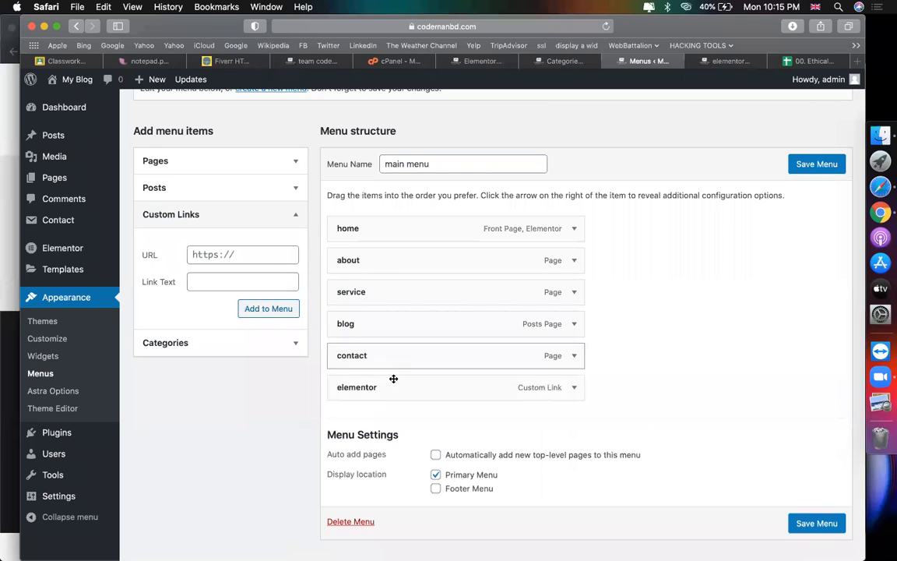
drag(391, 364, 429, 352)
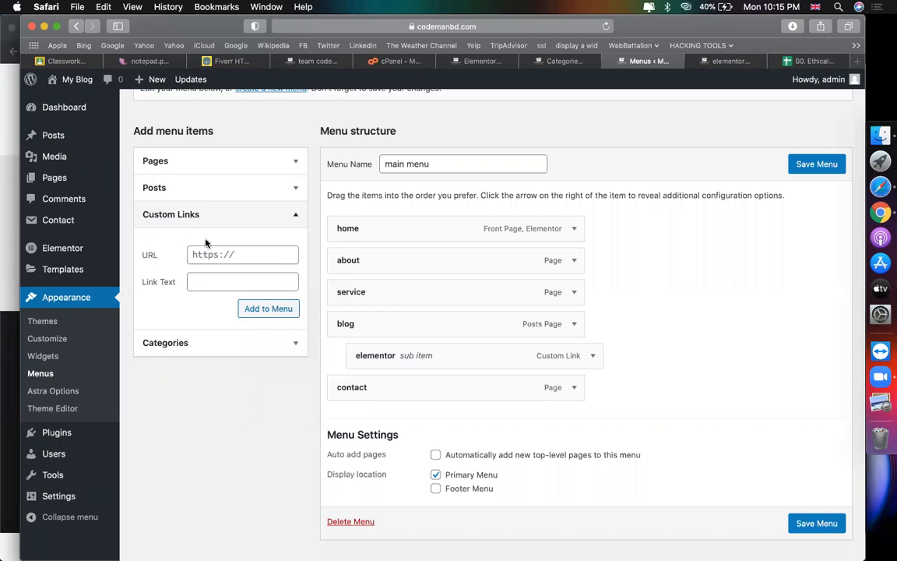
scroll(205, 265, up, 3)
scroll(205, 389, down, 4)
click(204, 315)
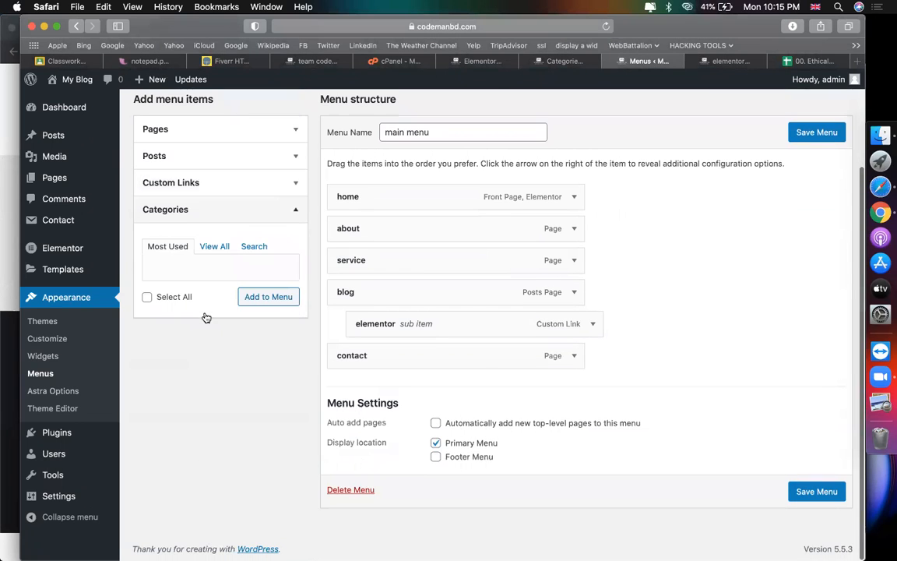
click(214, 246)
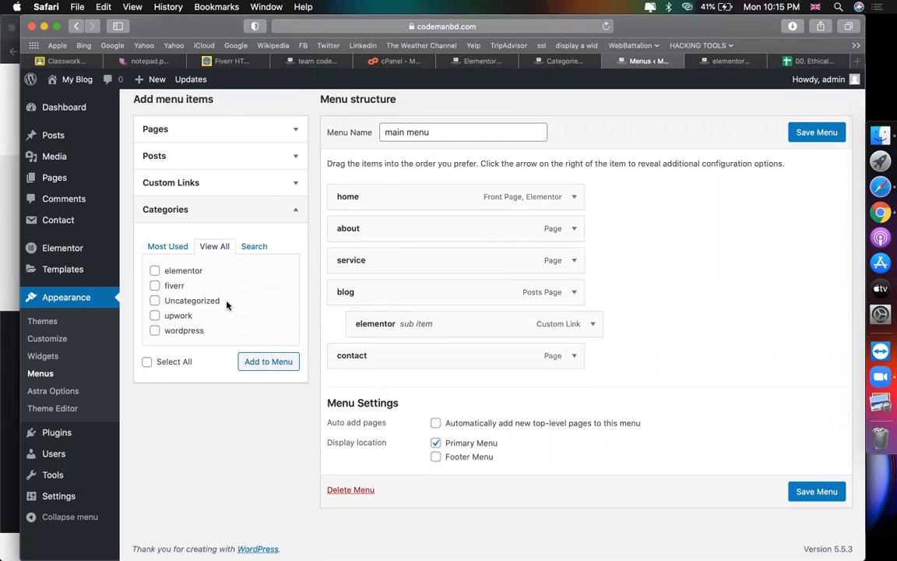
click(593, 324)
scroll(550, 387, down, 3)
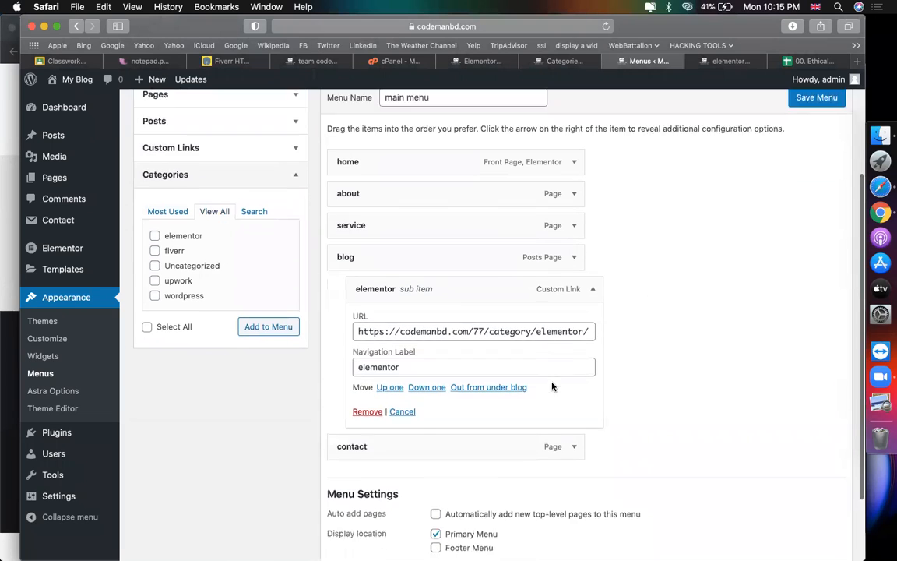
click(368, 390)
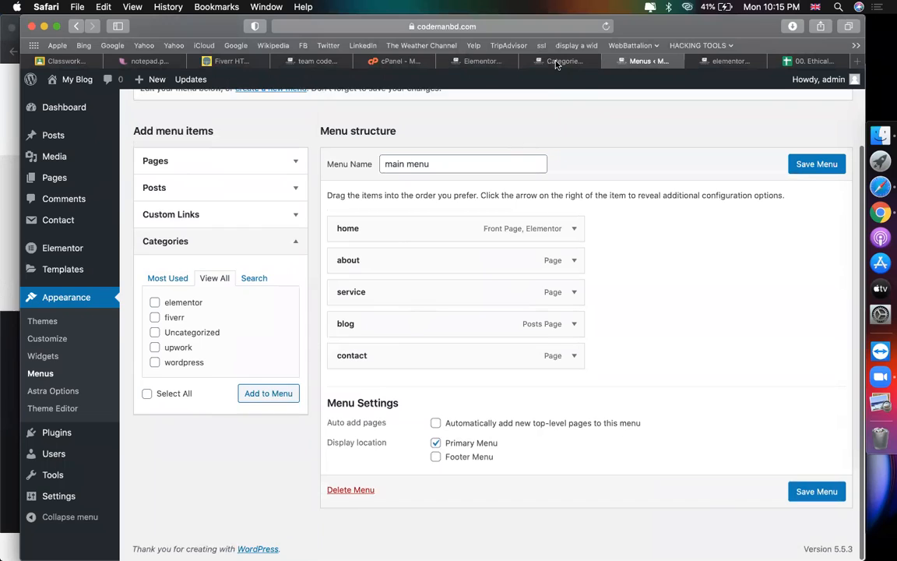
click(559, 61)
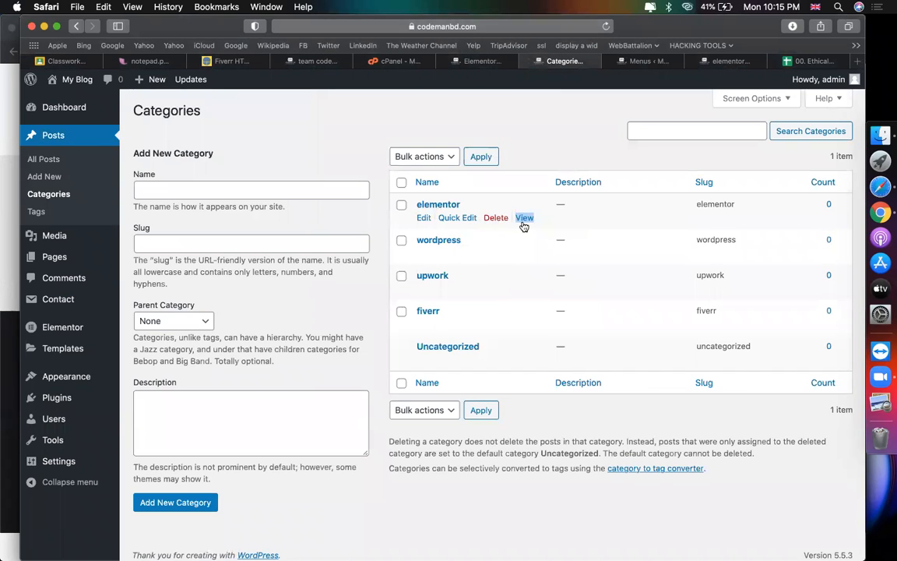
right_click(524, 225)
click(485, 283)
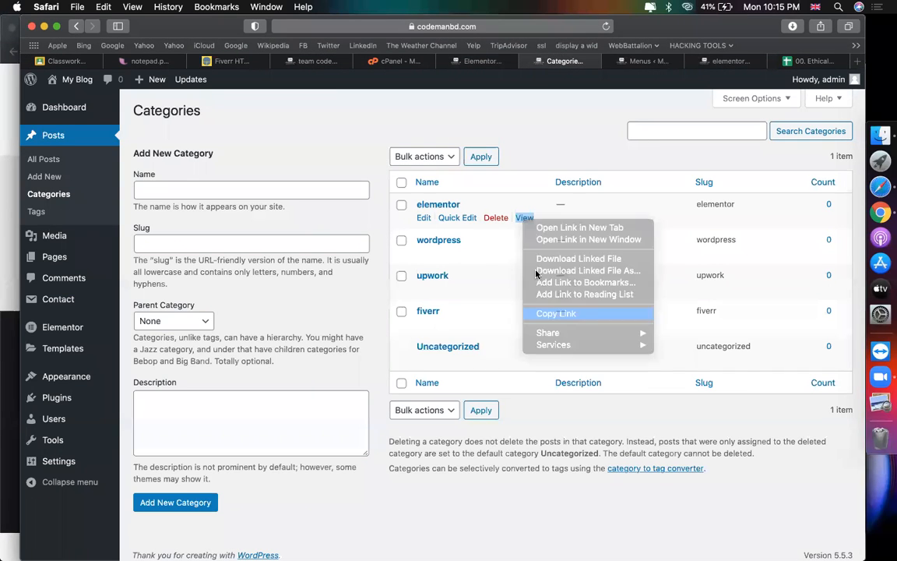
click(727, 61)
click(646, 61)
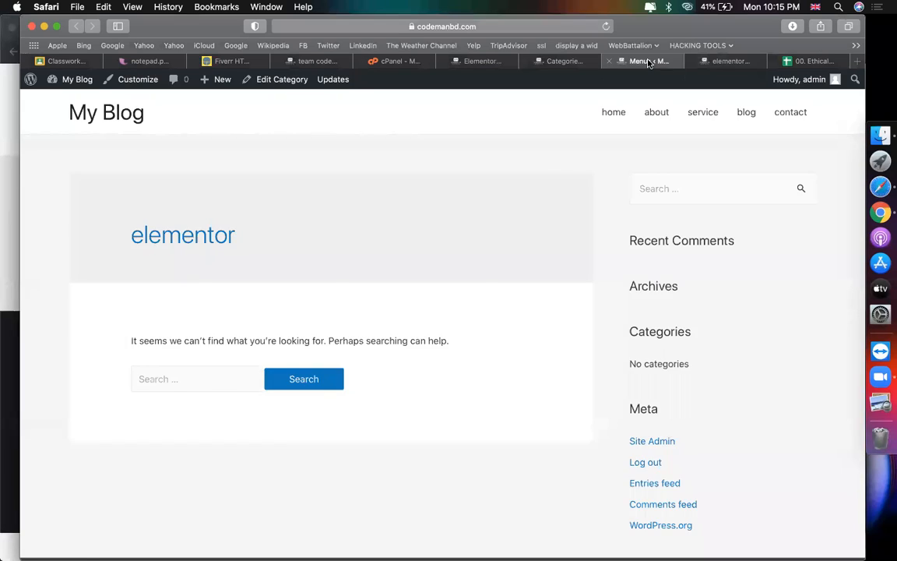
click(154, 218)
click(206, 253)
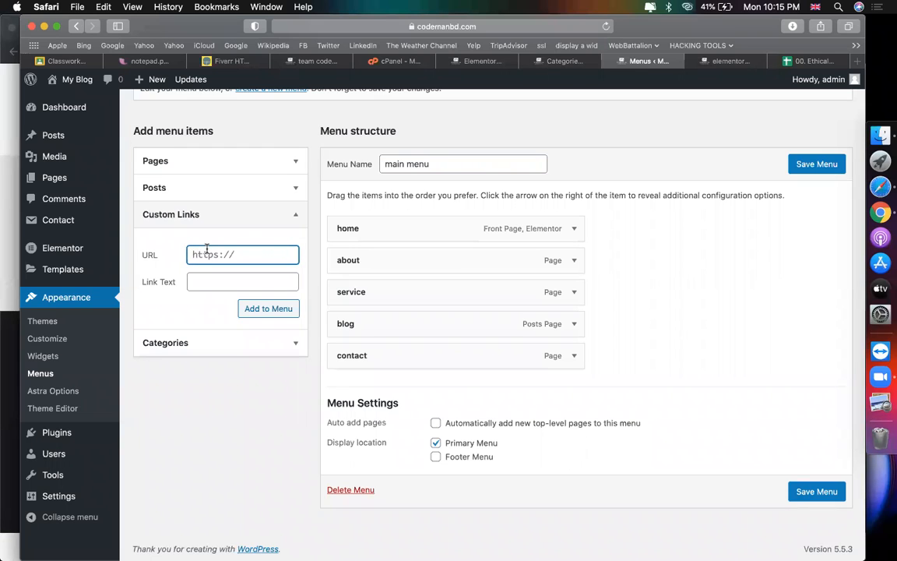
click(200, 343)
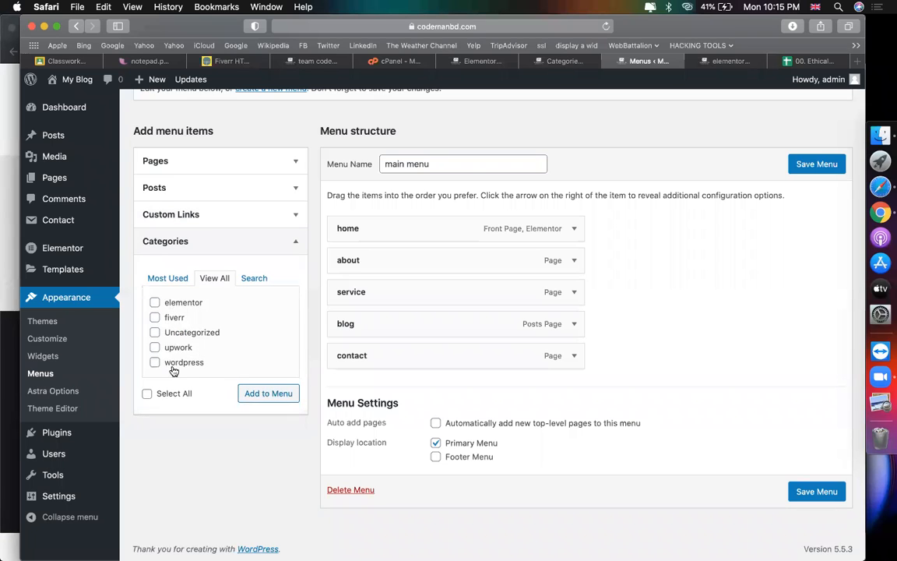
click(217, 217)
click(250, 247)
key(super+v)
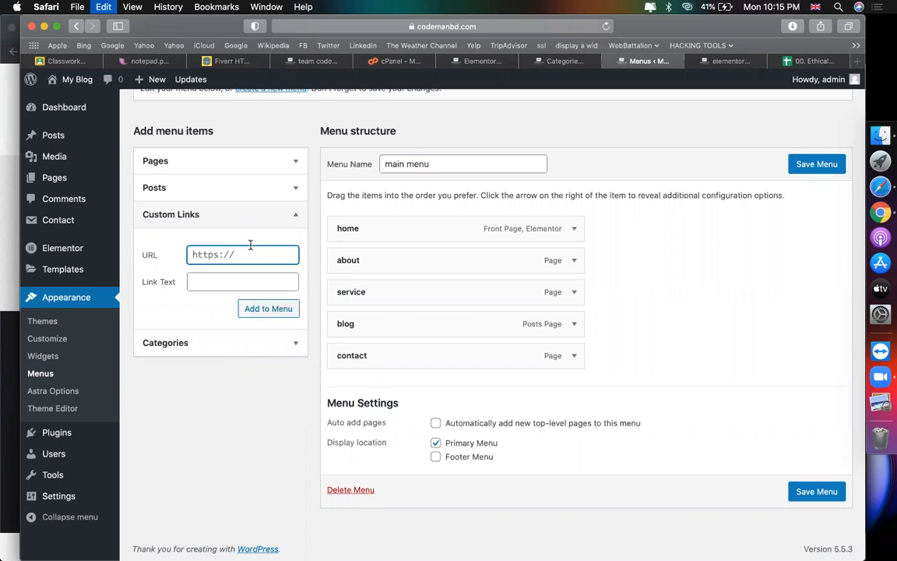
key(super+z)
click(198, 342)
Step: Add the elementor, fiverr, upwork and wordpress categories to the main menu
click(154, 302)
click(154, 317)
click(155, 348)
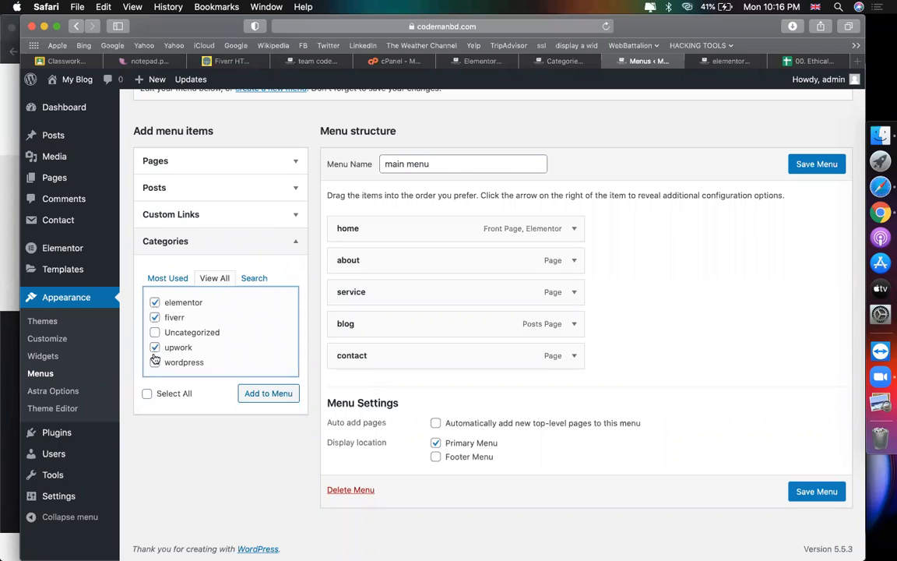
click(265, 392)
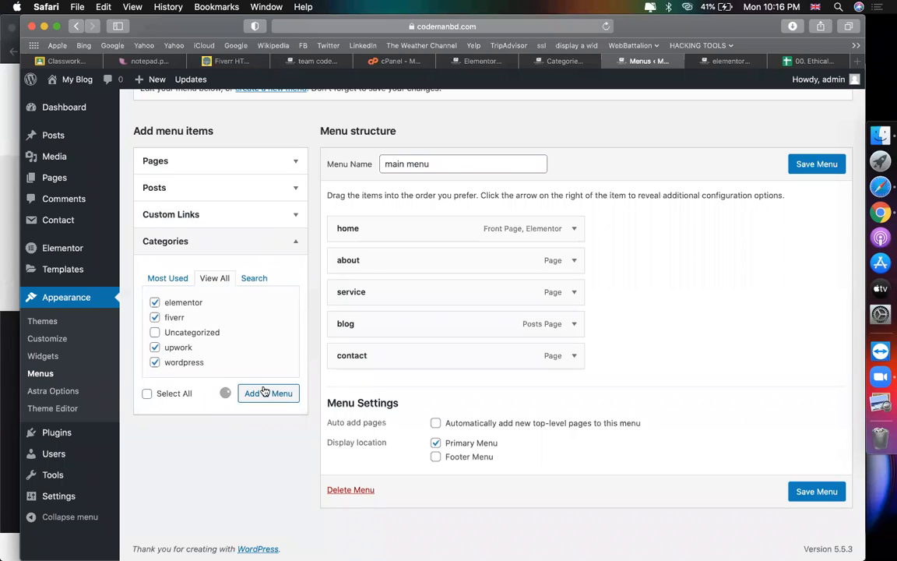
Step: Nest the four categories as sub items under blog and save the menu
drag(507, 382, 565, 354)
drag(473, 416, 499, 382)
drag(445, 454, 455, 436)
drag(427, 471, 446, 448)
click(823, 165)
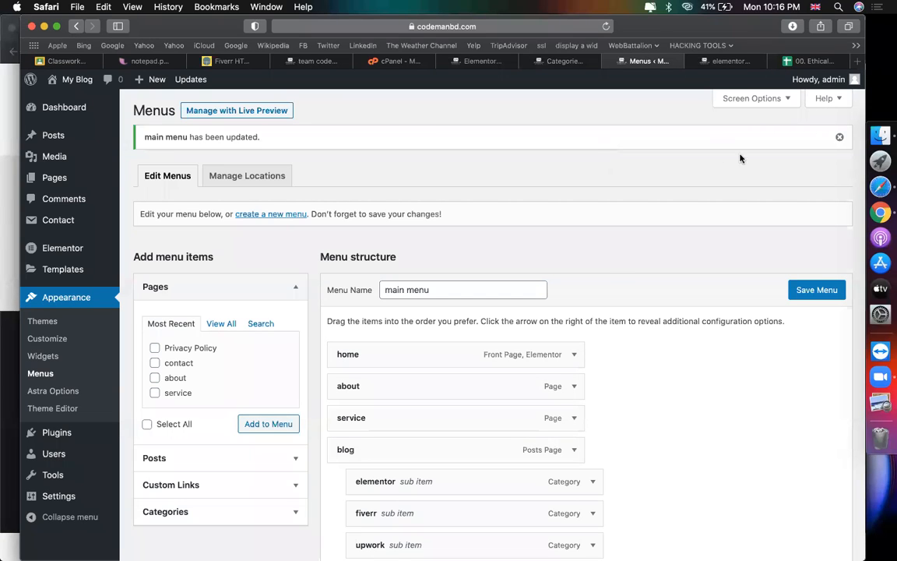
Step: Expand the category choices in the menu panel, then go to the Categories list
scroll(559, 250, down, 5)
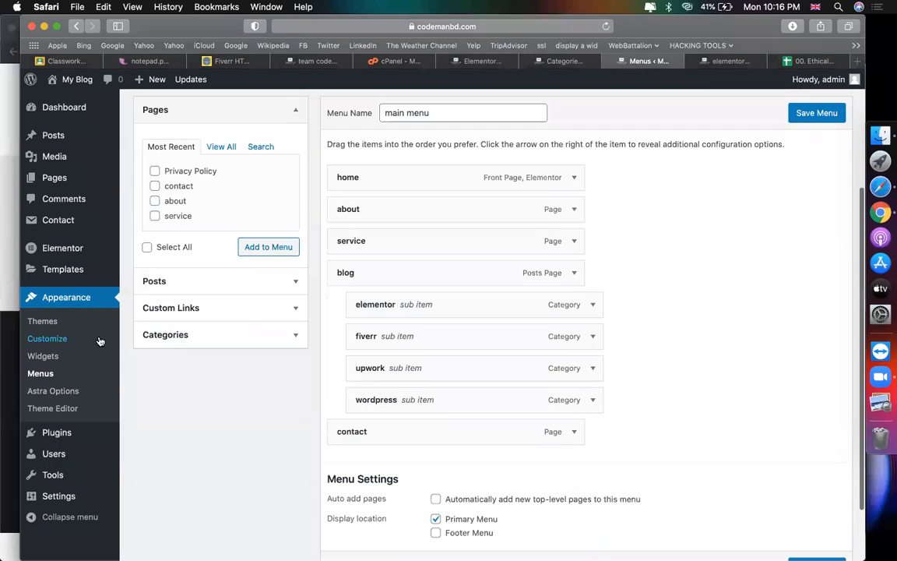
click(207, 334)
scroll(558, 386, up, 3)
scroll(557, 386, down, 2)
scroll(343, 382, up, 3)
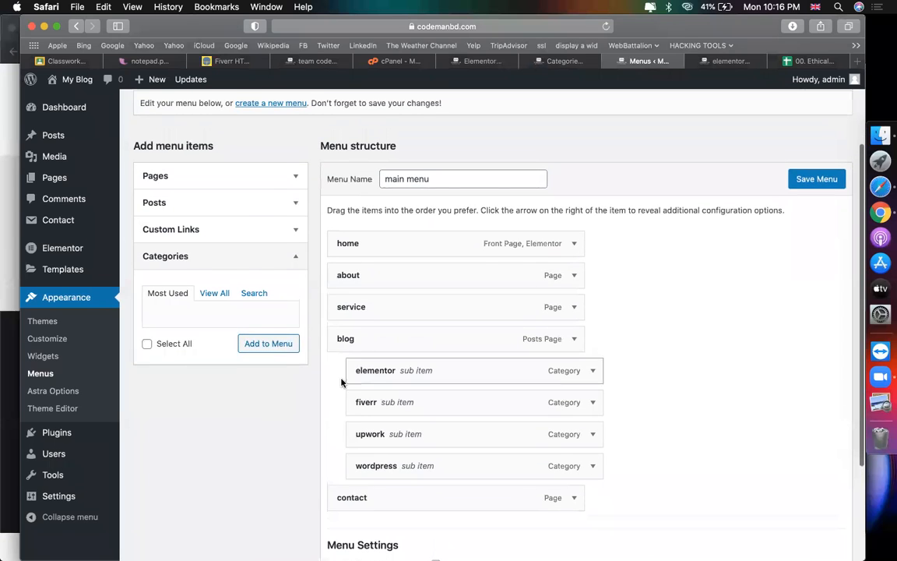
click(564, 61)
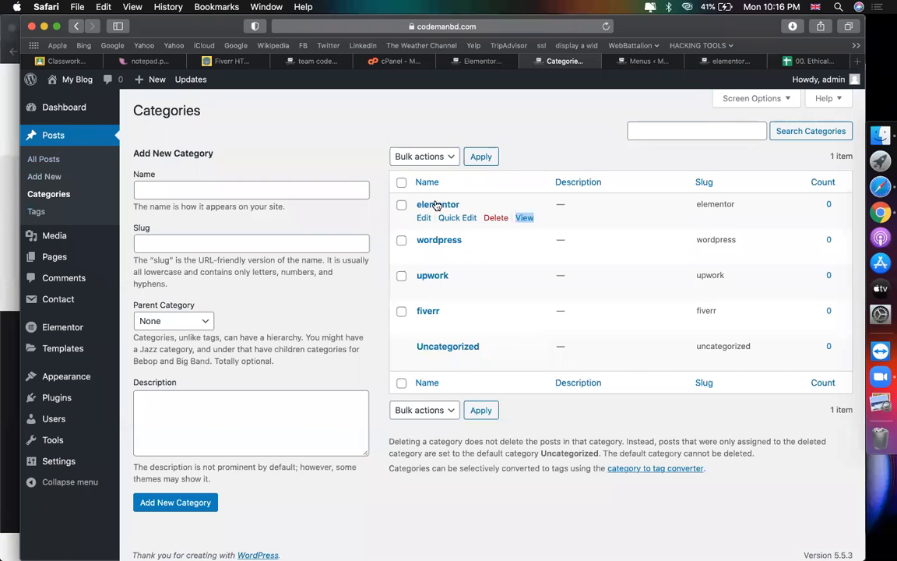
Step: Copy the elementor category's View link and open its archive page to check the address
right_click(526, 222)
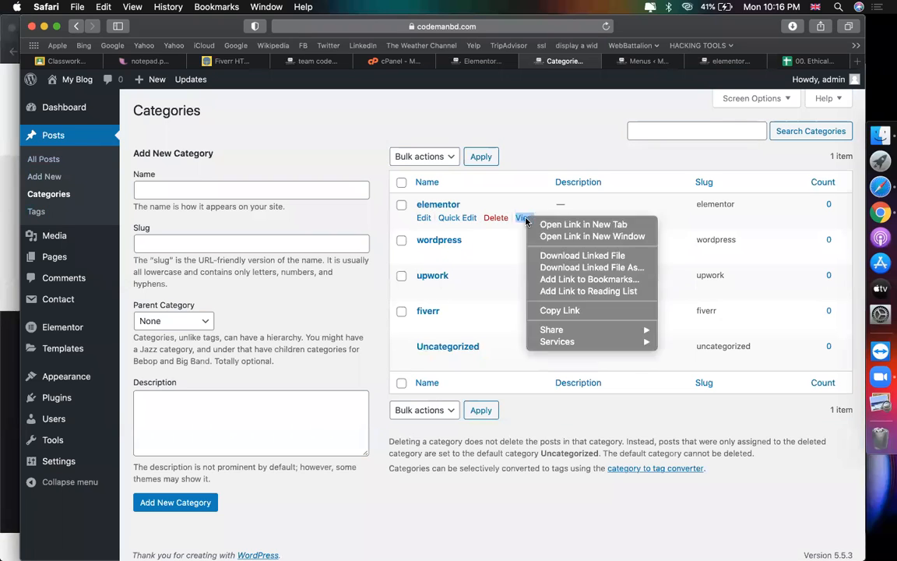
click(559, 313)
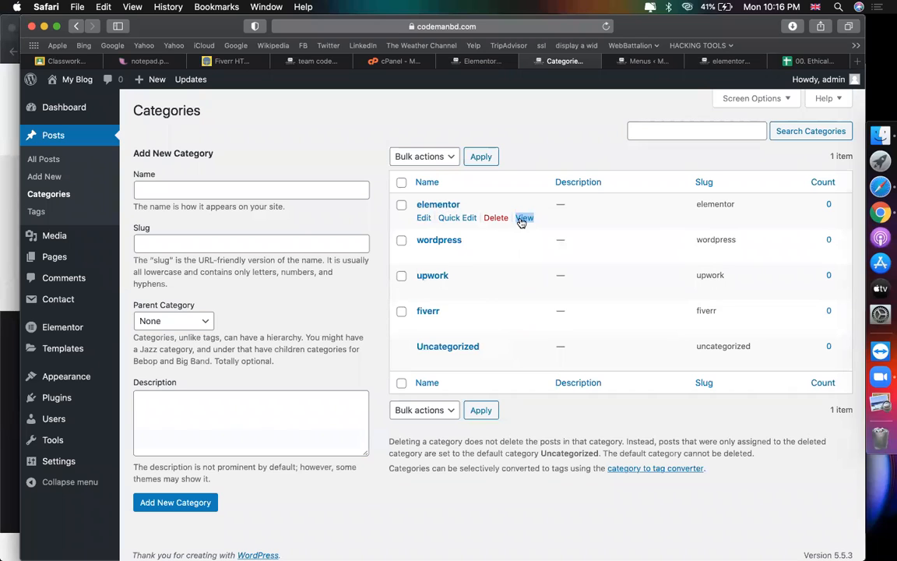
right_click(522, 221)
click(546, 310)
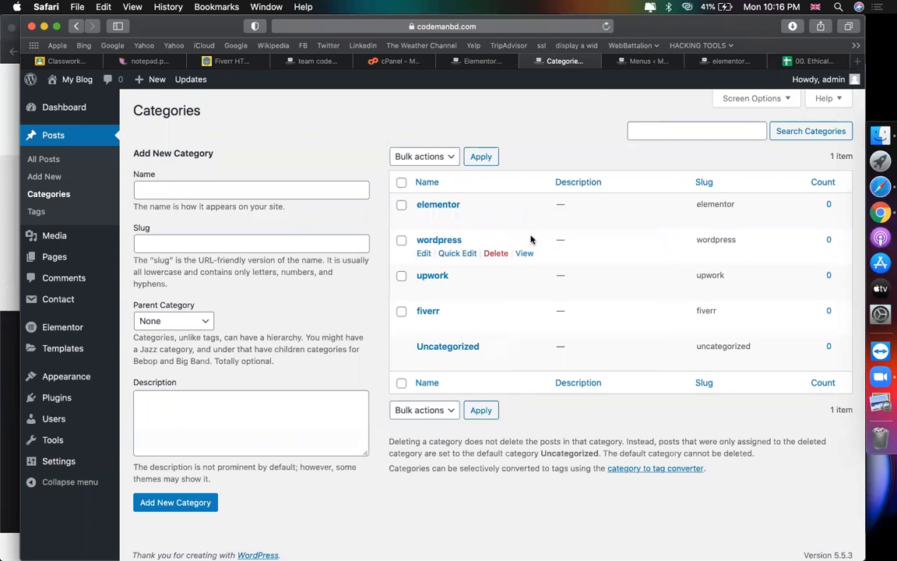
click(525, 218)
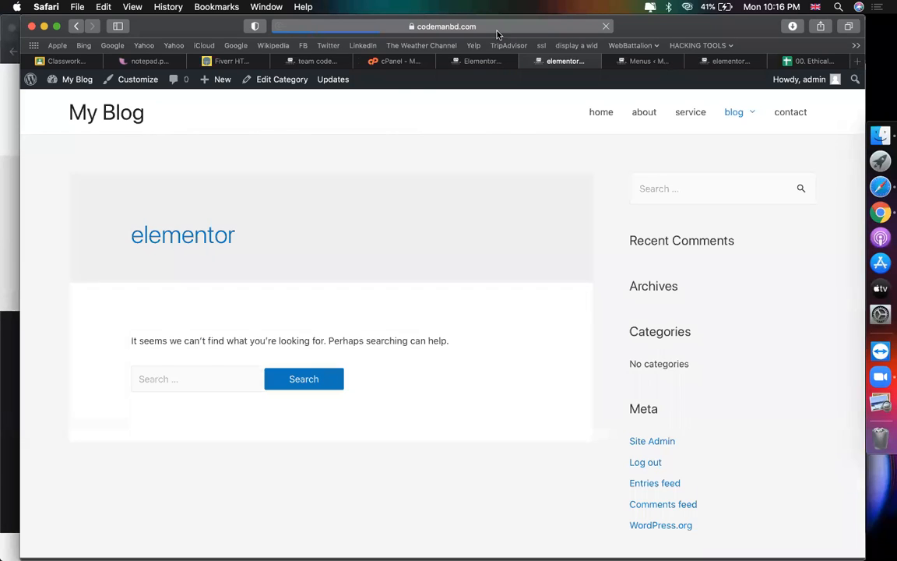
click(498, 31)
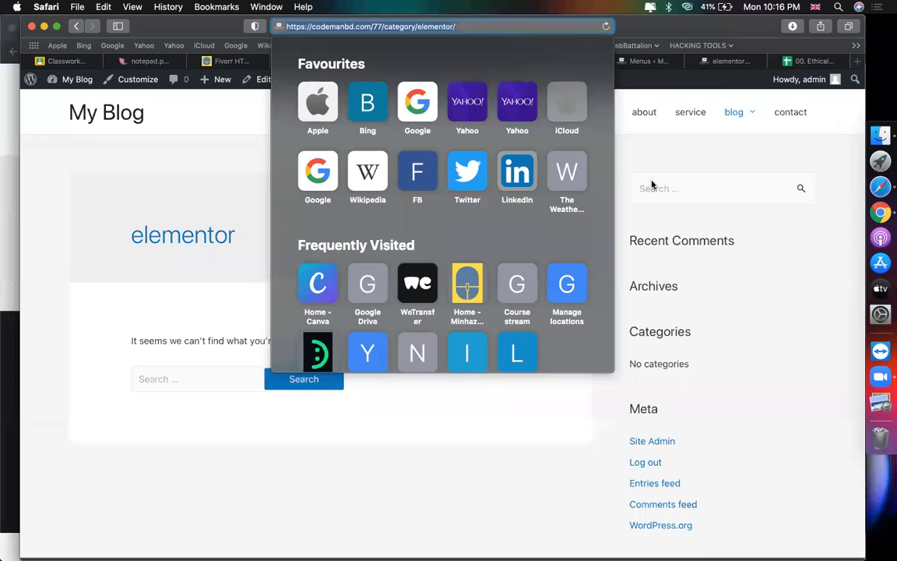
click(619, 144)
click(649, 61)
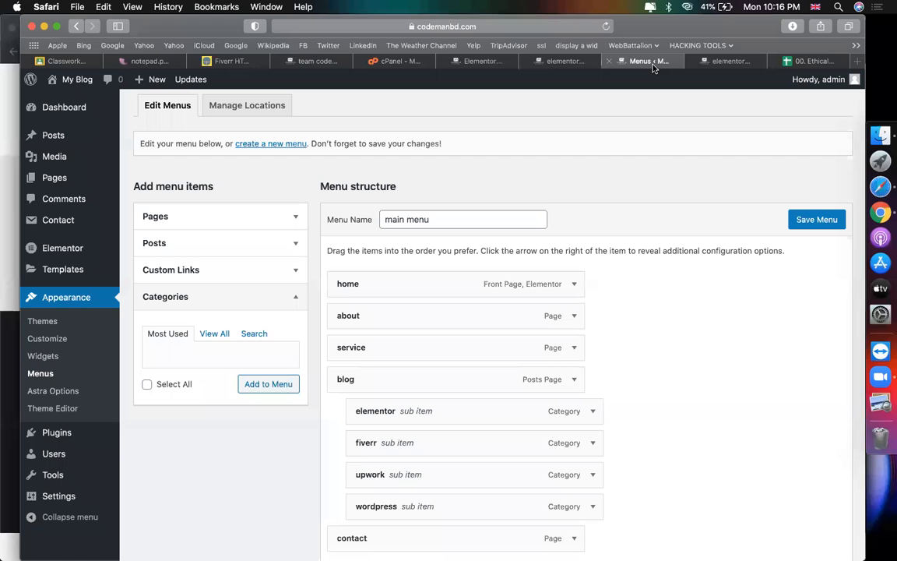
Step: Add a custom link to the menu using the pasted elementor category address
click(193, 274)
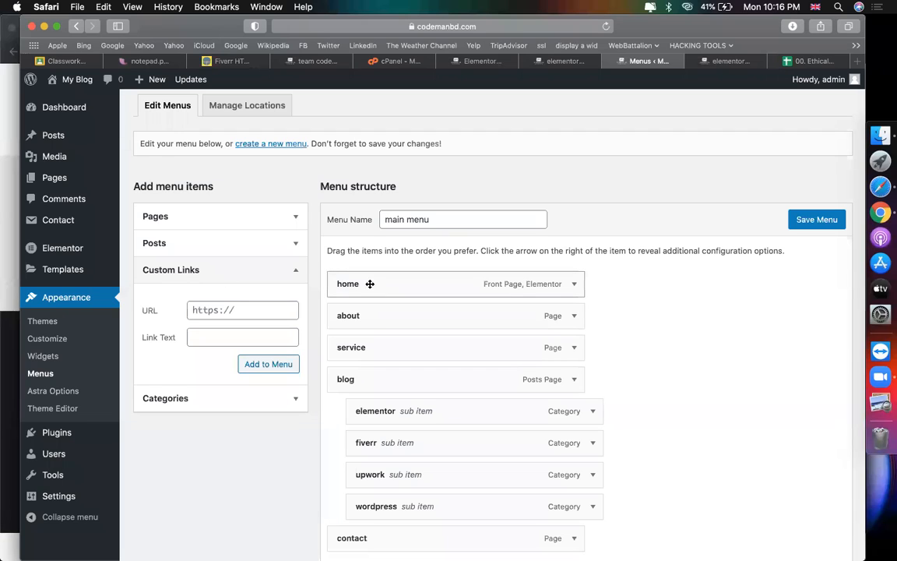
click(253, 338)
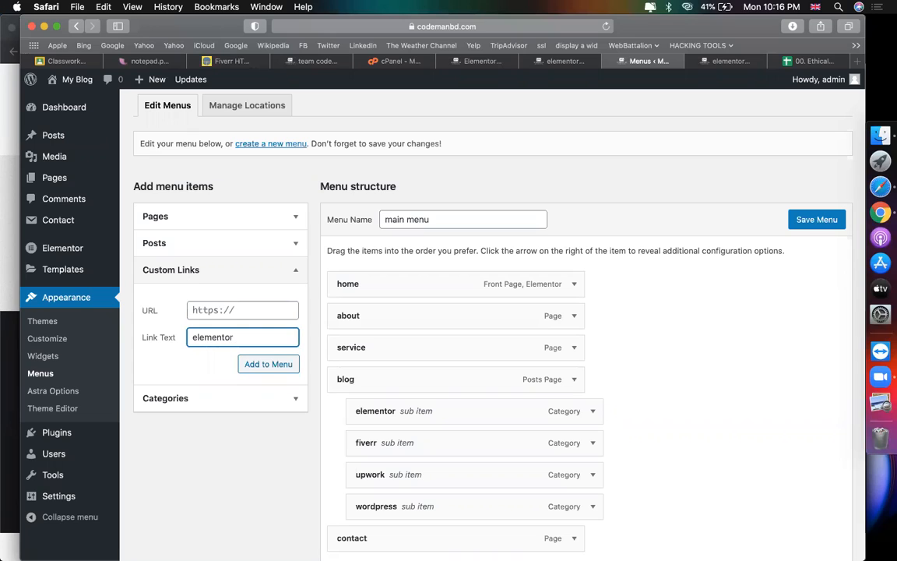
click(262, 317)
key(super+v)
key(super+a)
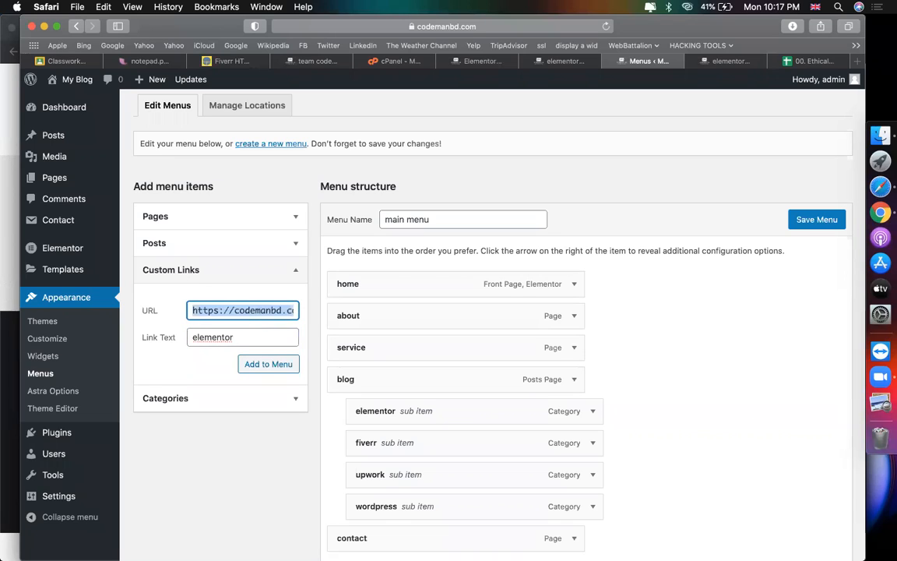
click(270, 364)
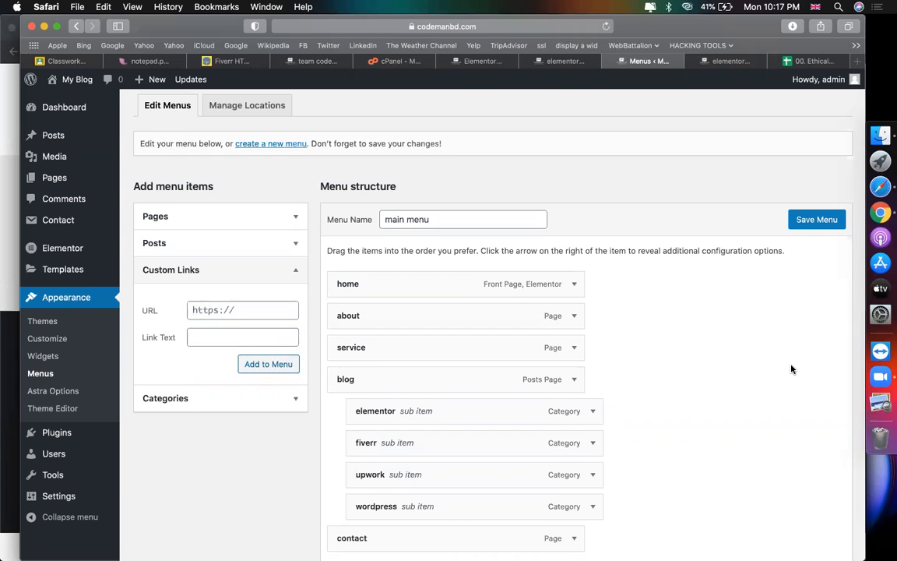
scroll(791, 369, down, 3)
drag(424, 427, 427, 278)
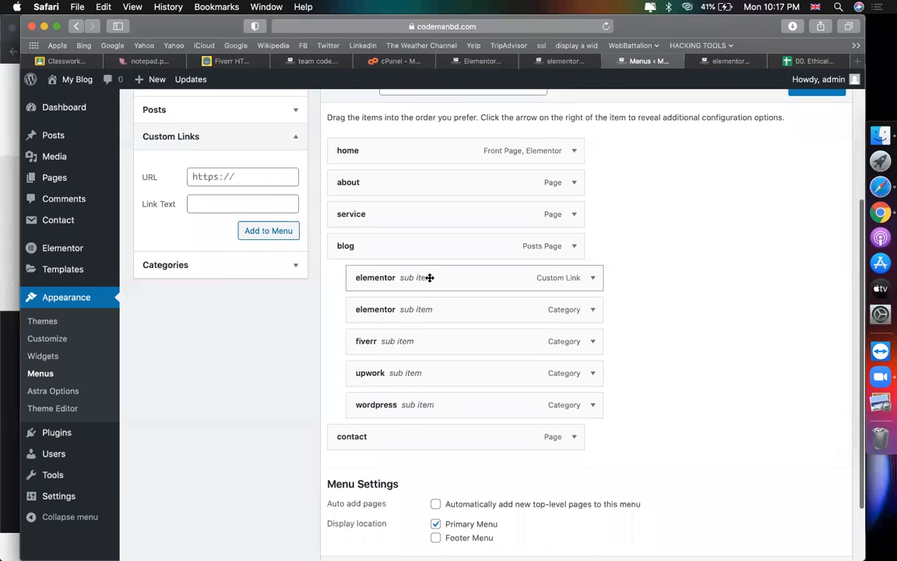
Step: Compare it with the elementor category item and remove the duplicate elementor custom link
click(592, 310)
click(592, 278)
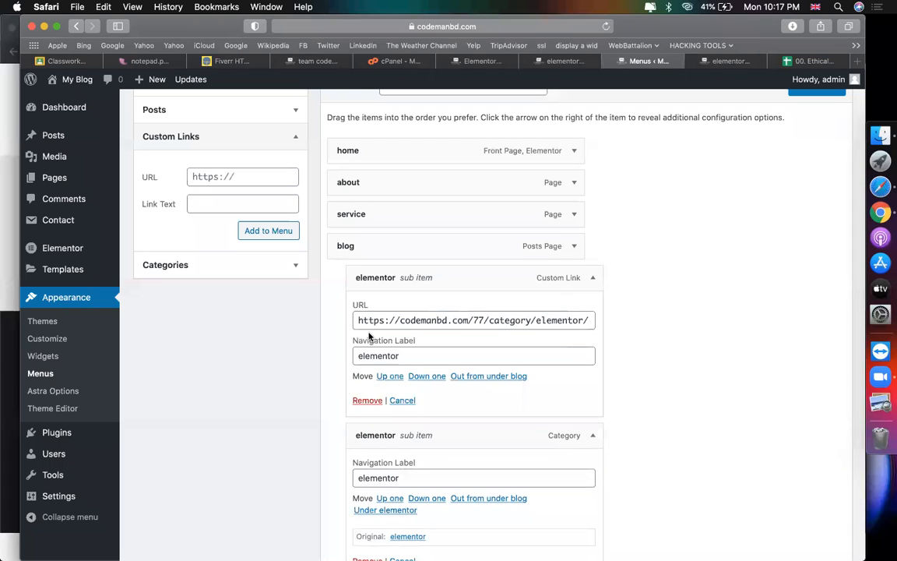
double_click(405, 354)
click(398, 320)
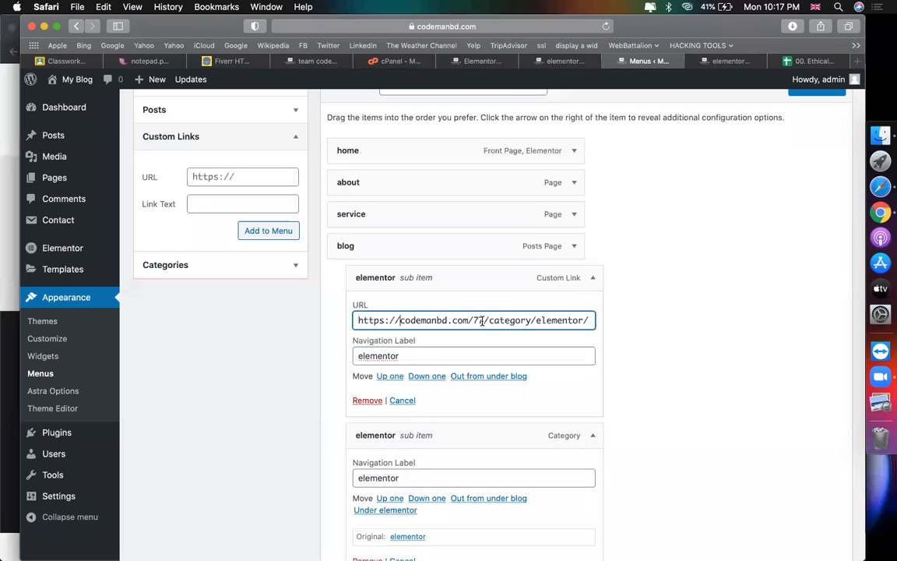
double_click(489, 320)
double_click(560, 320)
click(592, 278)
click(592, 278)
click(368, 400)
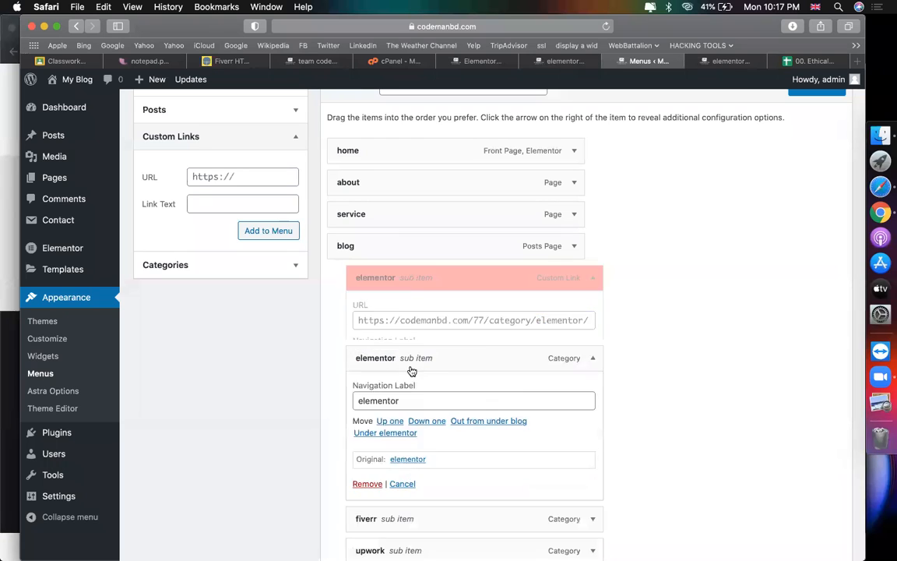
scroll(727, 200, down, 2)
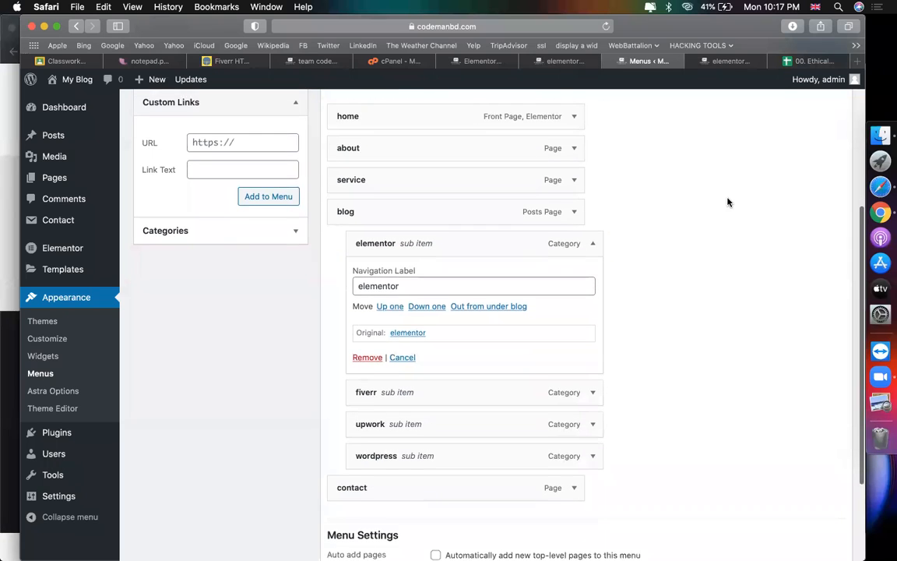
click(595, 212)
scroll(661, 226, up, 5)
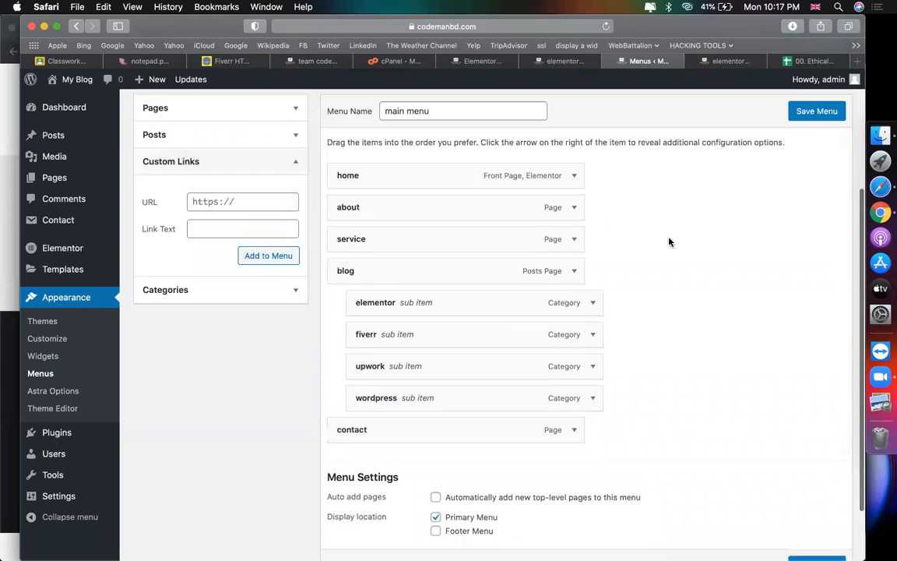
Step: Close the Elementor editor tab and go to the WordPress admin dashboard
click(567, 61)
click(483, 62)
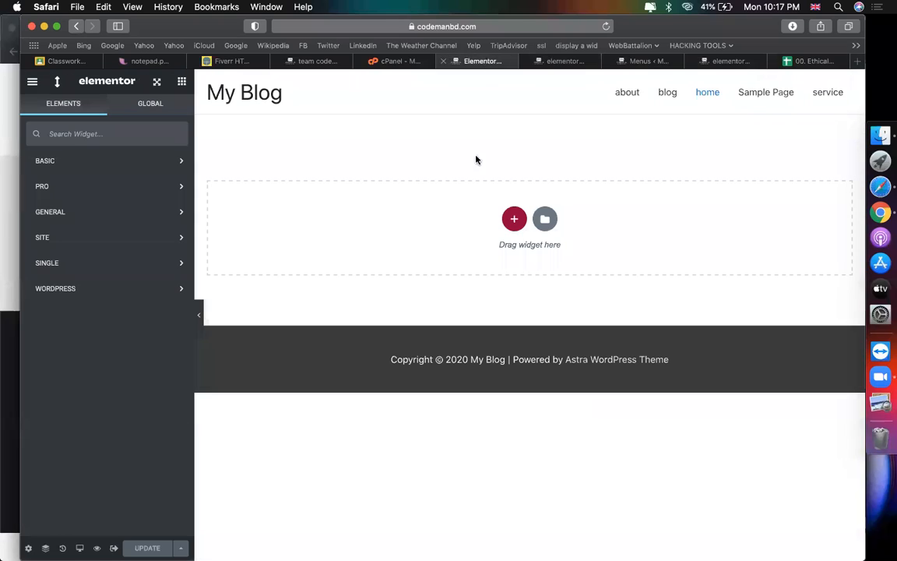
click(567, 61)
click(487, 62)
click(445, 62)
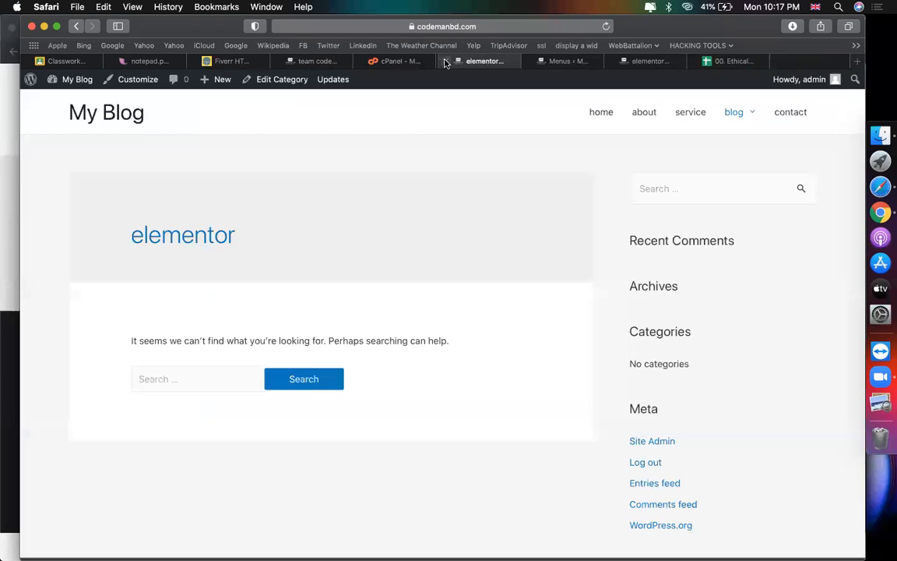
click(68, 101)
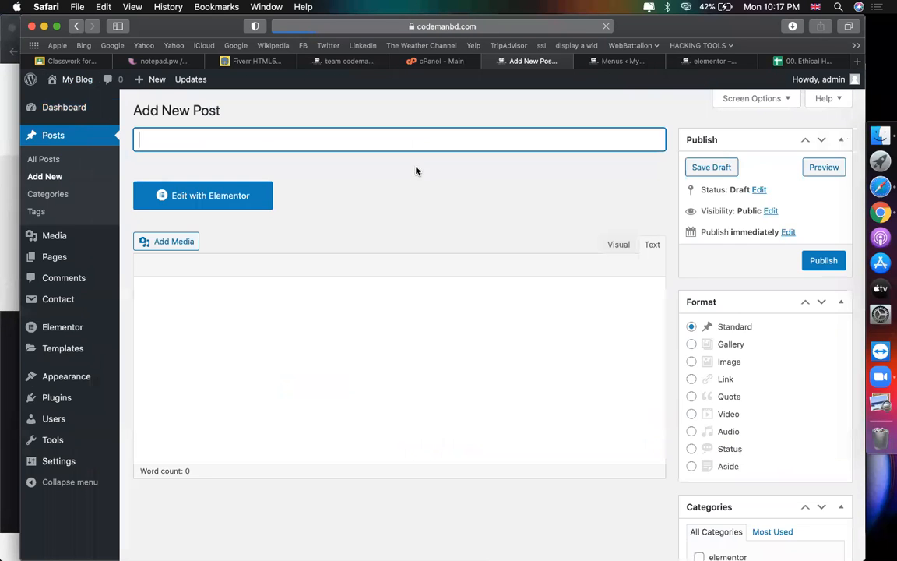
Step: Paste the reference heading 'Fiverr HTML5 Test Answers 2020 – 9.0 score' as the post title
click(253, 62)
triple_click(293, 229)
key(super+c)
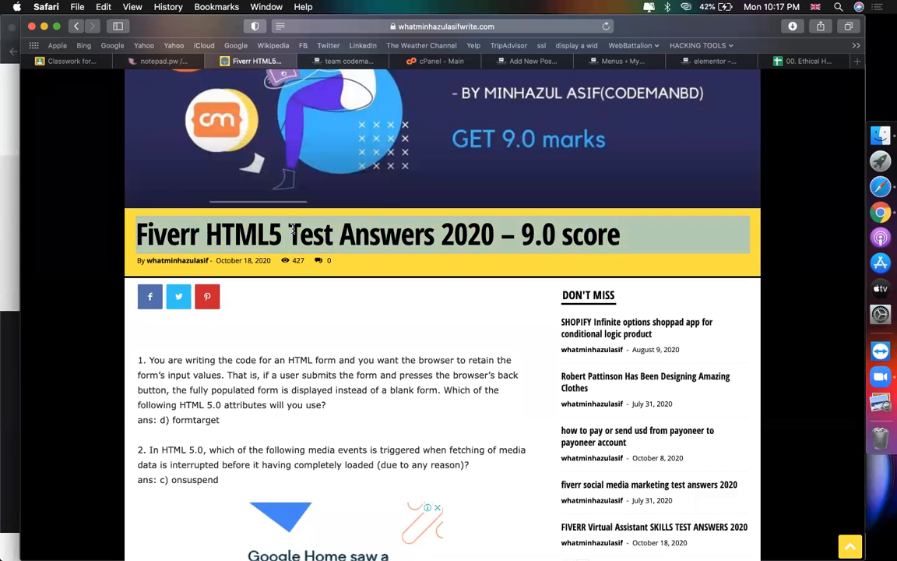
click(548, 62)
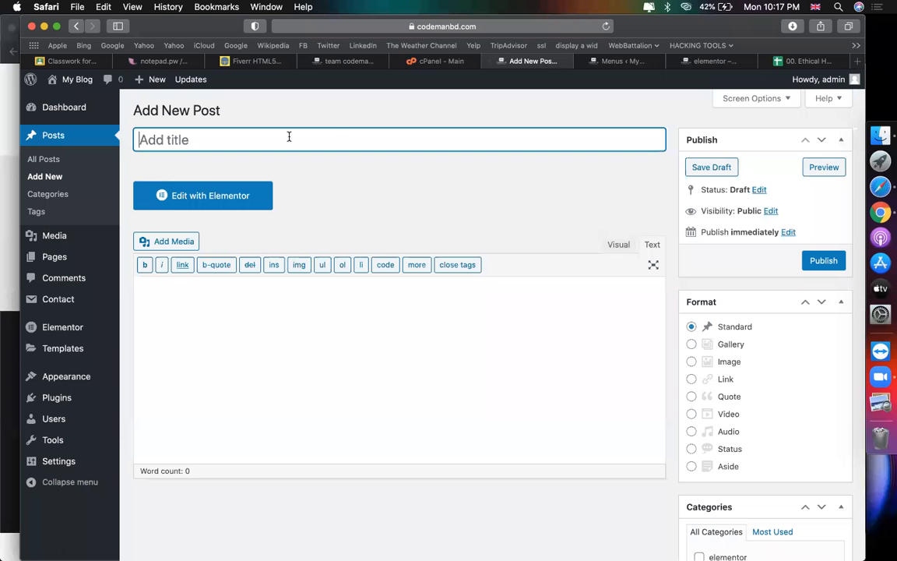
key(super+v)
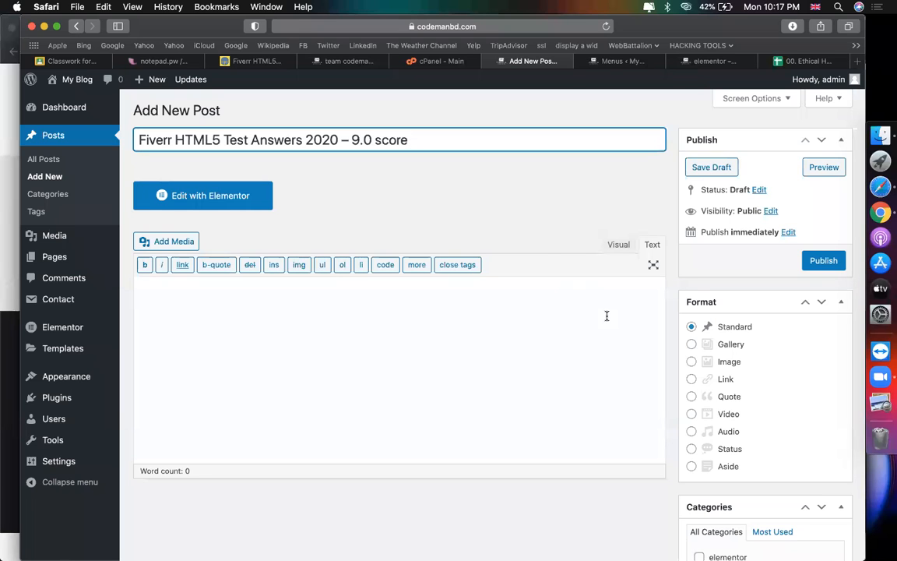
click(512, 327)
scroll(512, 326, down, 5)
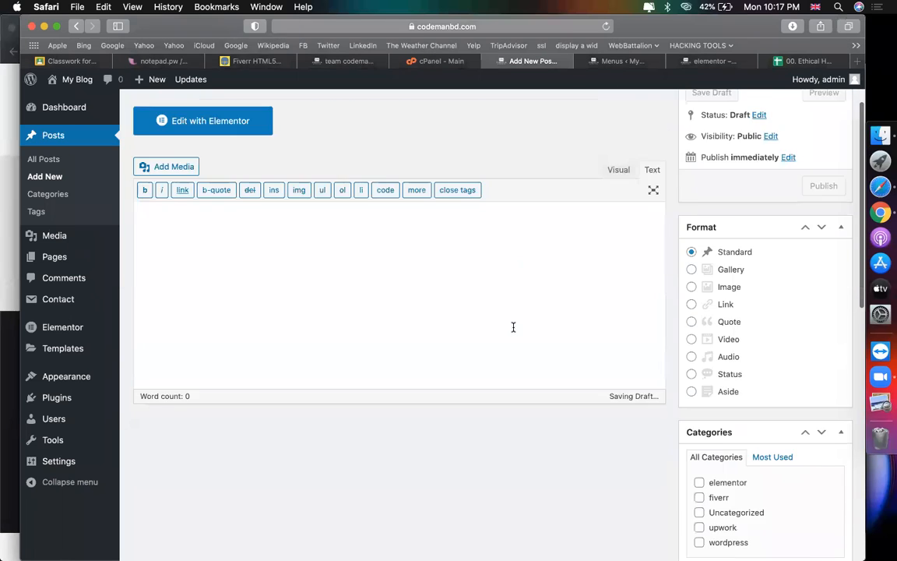
scroll(779, 397, down, 5)
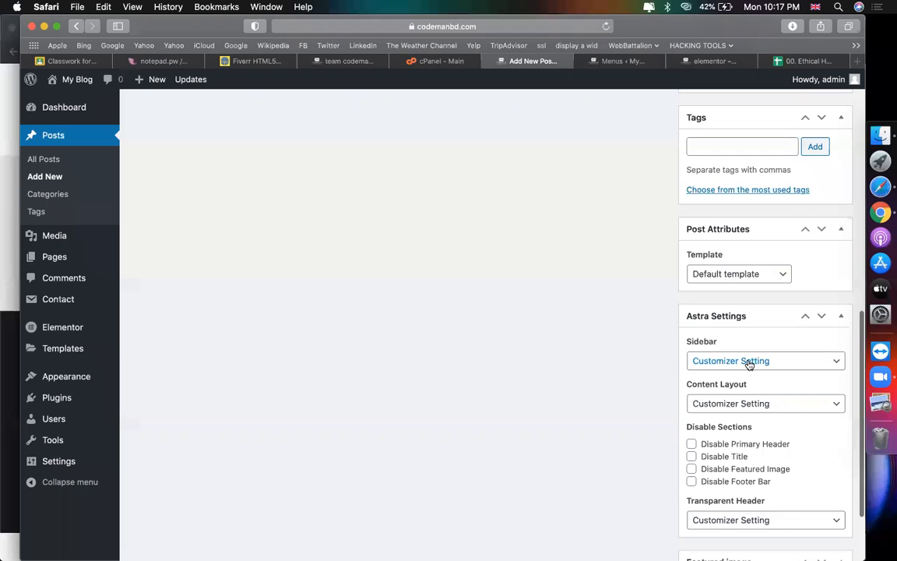
Step: Upload the Fiverr HTML5 banner from the Desktop as the post's featured image
scroll(647, 471, down, 2)
click(723, 483)
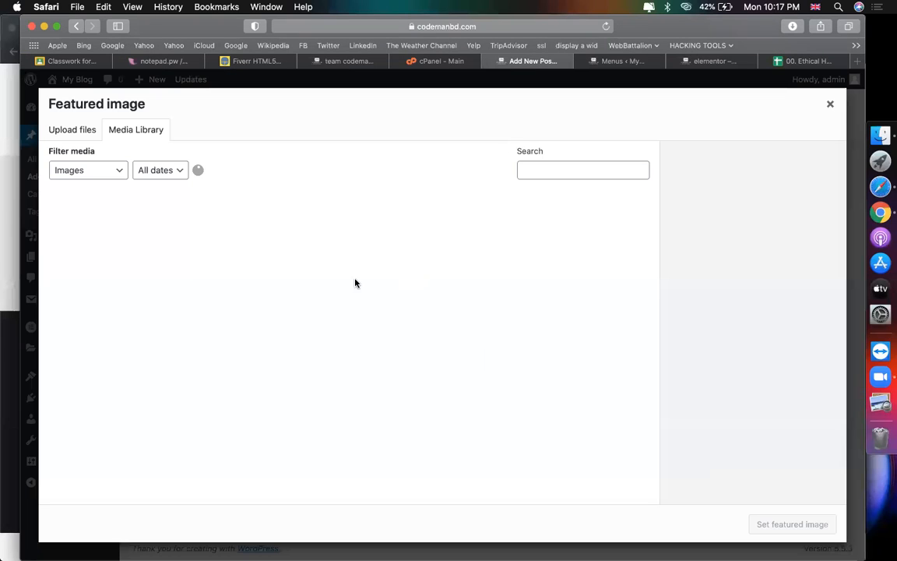
click(73, 130)
click(448, 317)
click(225, 147)
key(f)
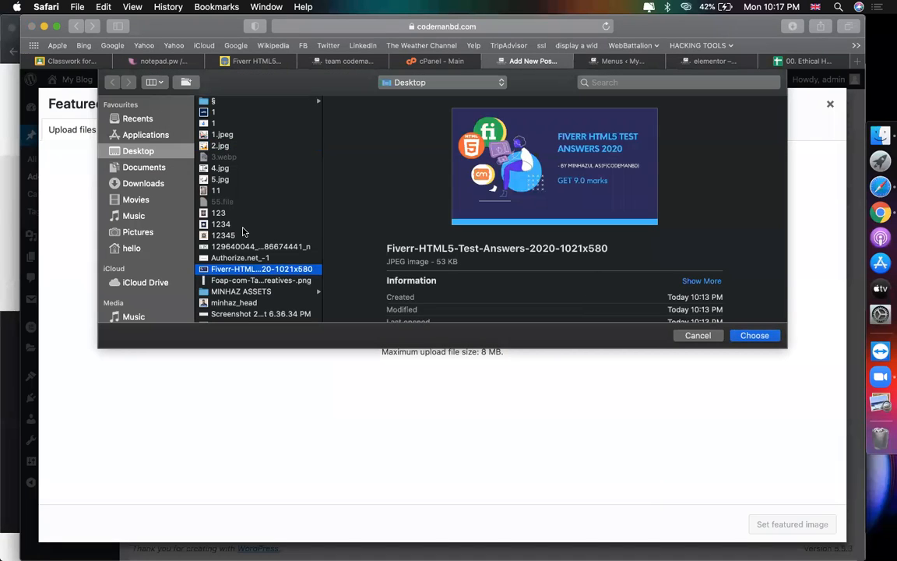
key(Return)
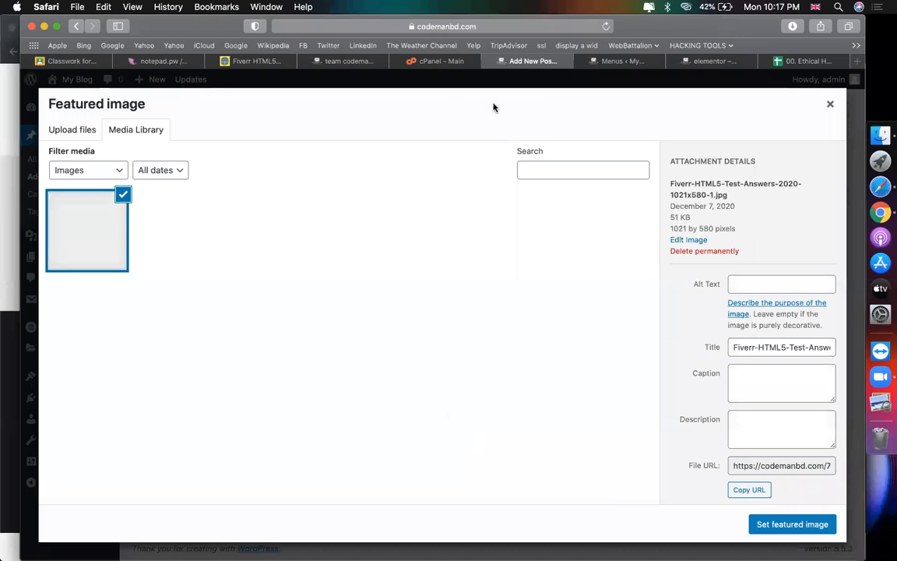
click(792, 523)
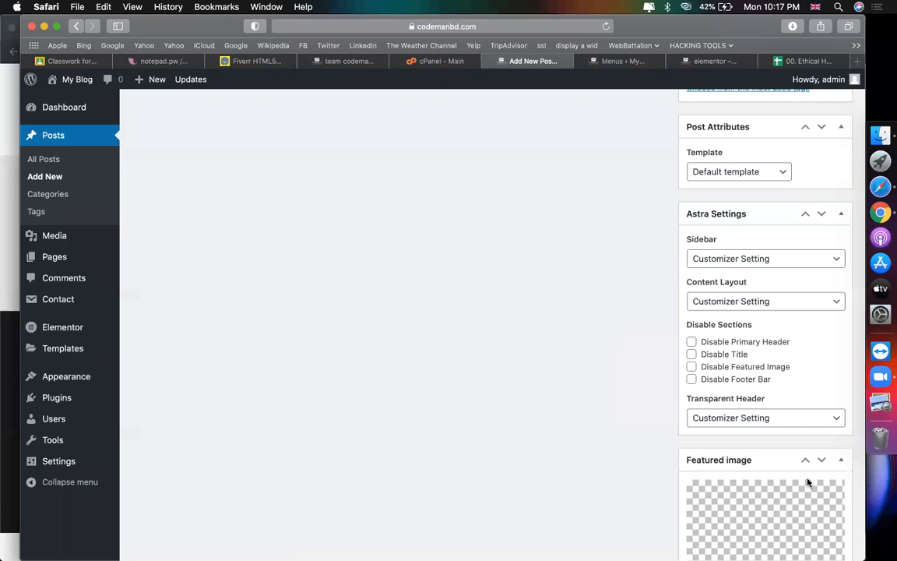
click(806, 483)
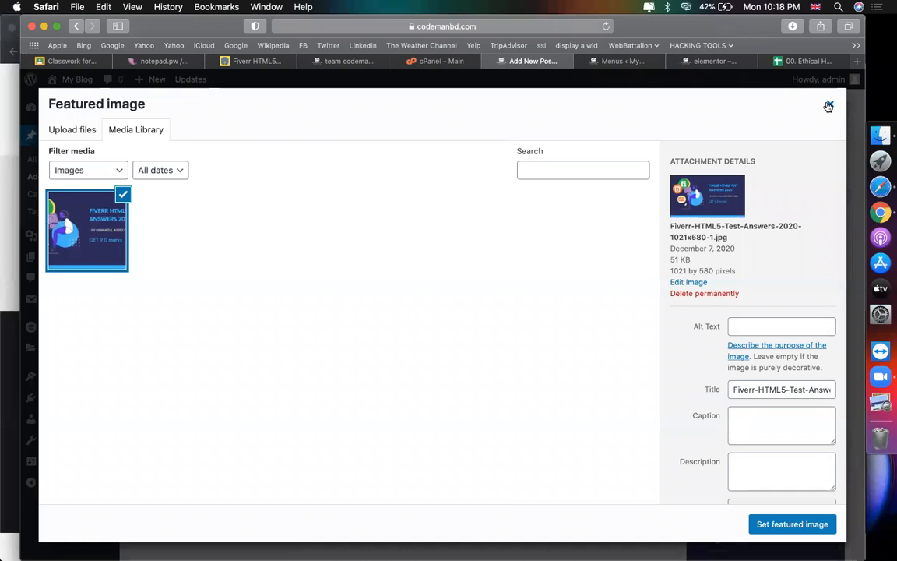
click(829, 103)
Step: Copy the post title into the featured image's alt text
scroll(477, 232, up, 10)
click(368, 140)
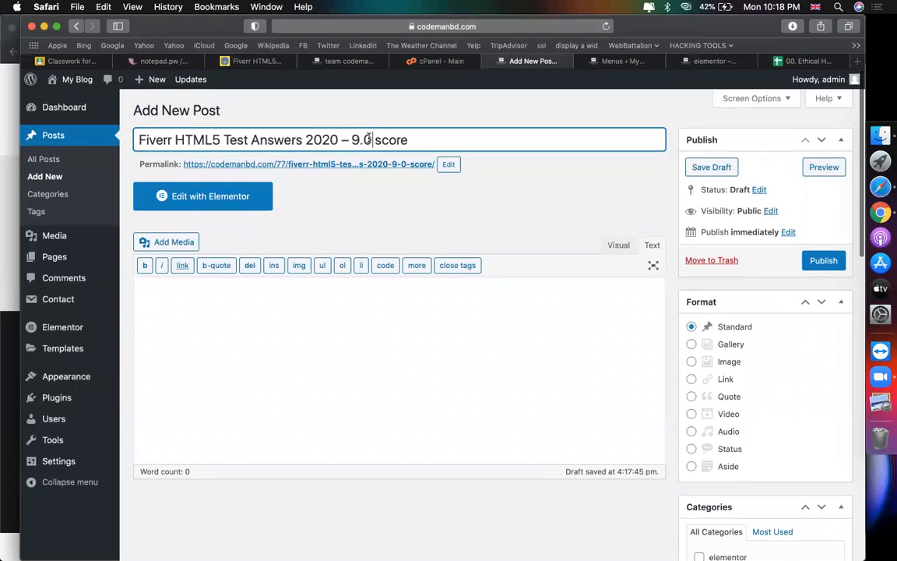
key(super+a)
key(super+c)
scroll(529, 332, down, 15)
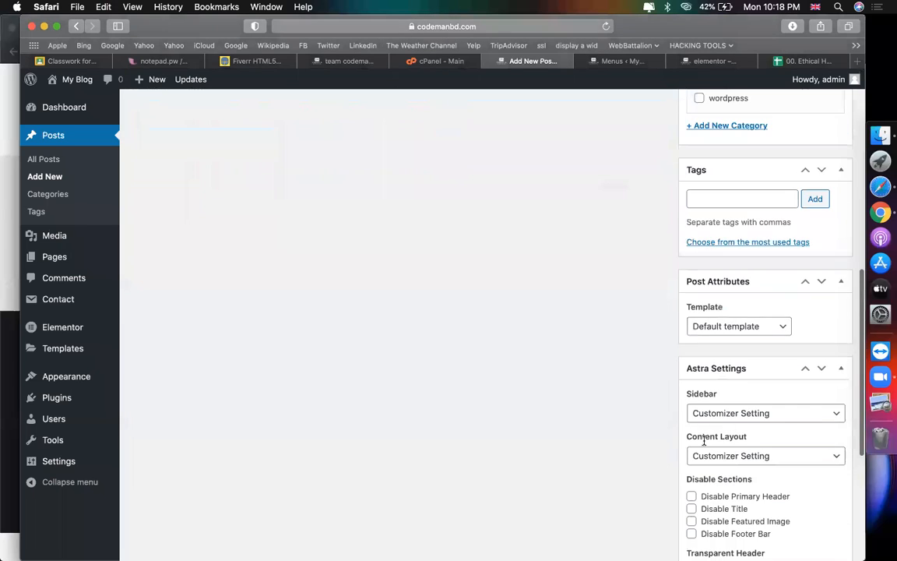
click(740, 393)
click(796, 319)
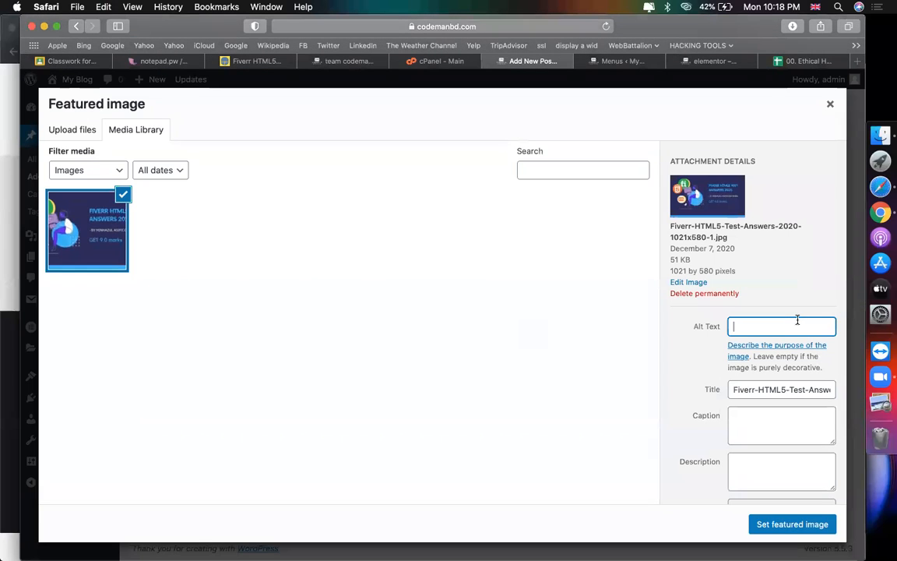
key(super+v)
key(super+a)
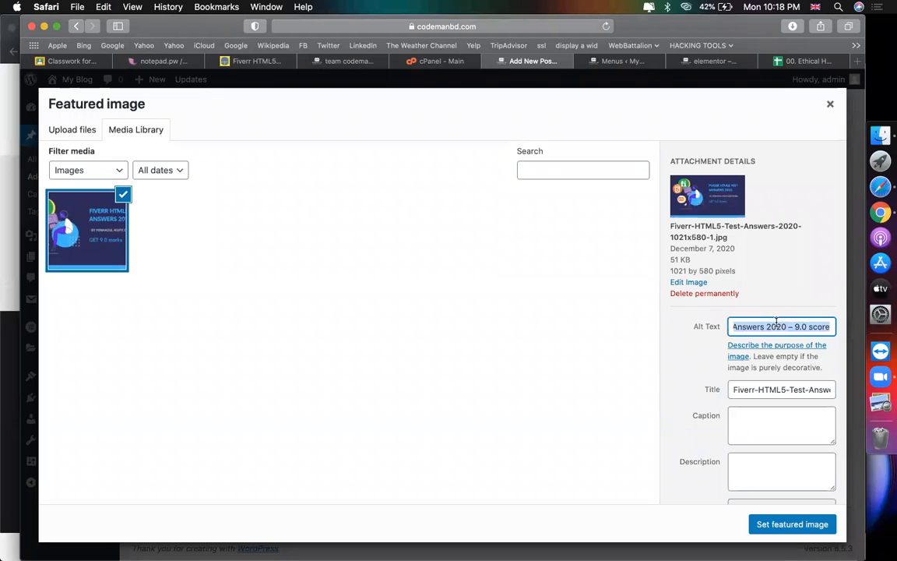
Step: Search Google Images for 'Fiverr HTML5 Test Answers 2020 – 9.0 score' in a new tab
click(856, 63)
key(super+v)
key(Return)
click(237, 130)
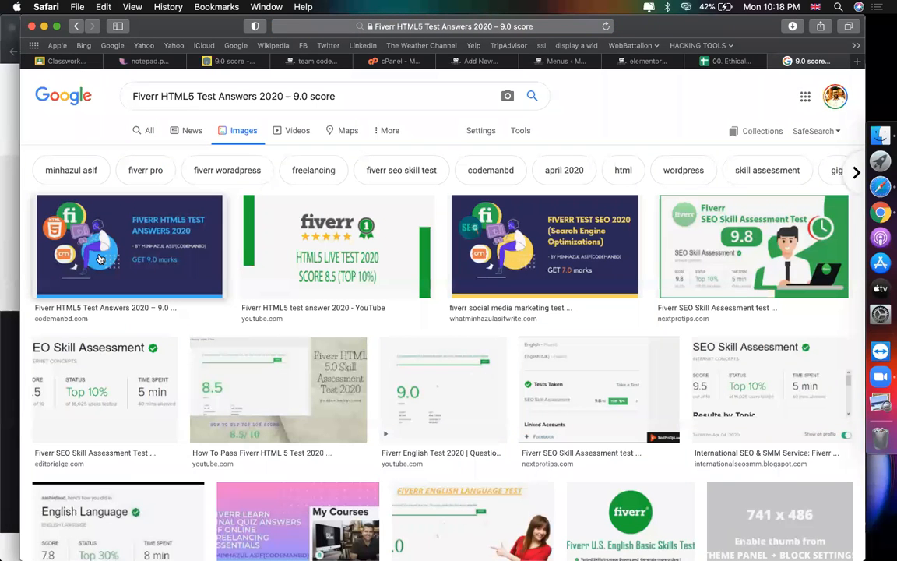
Step: Edit and save the Fiverr HTML5 image's alt text in the featured image dialog
click(175, 95)
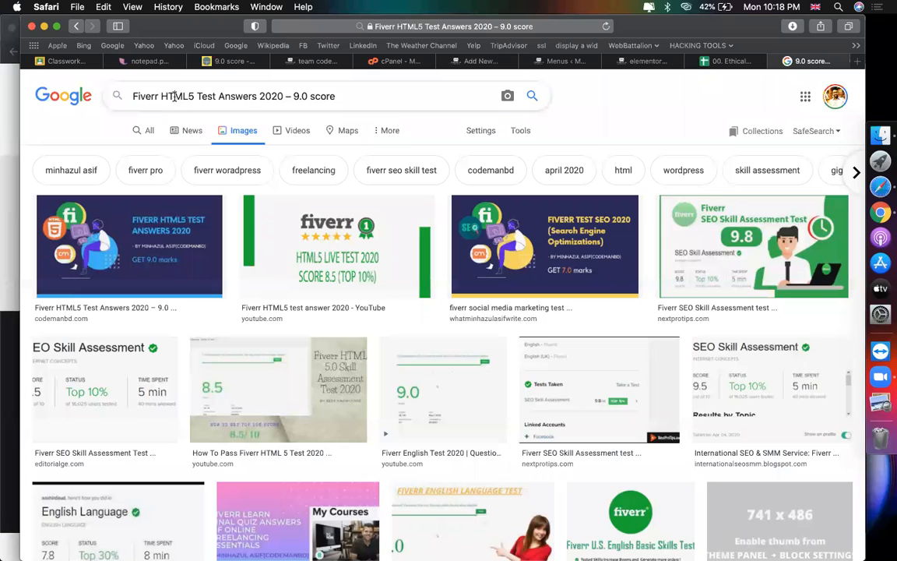
click(350, 95)
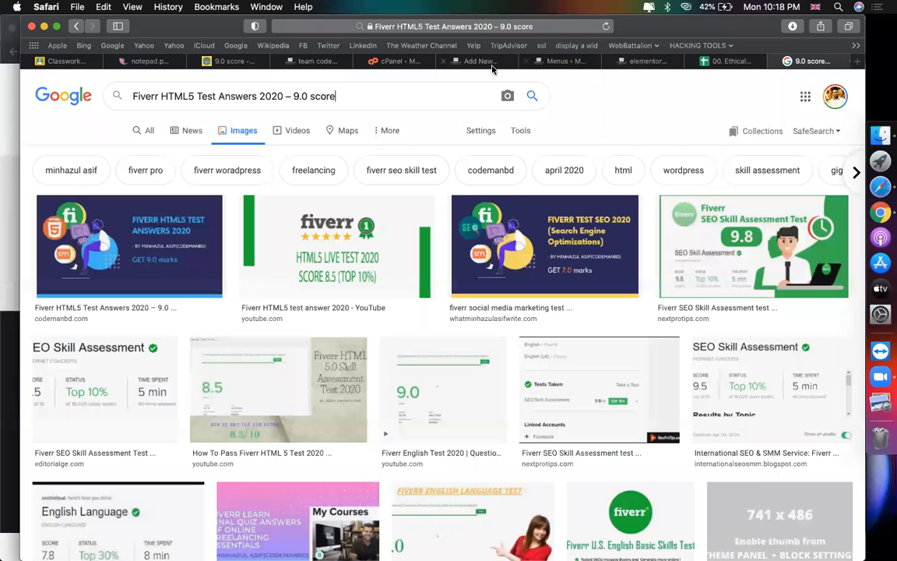
click(446, 62)
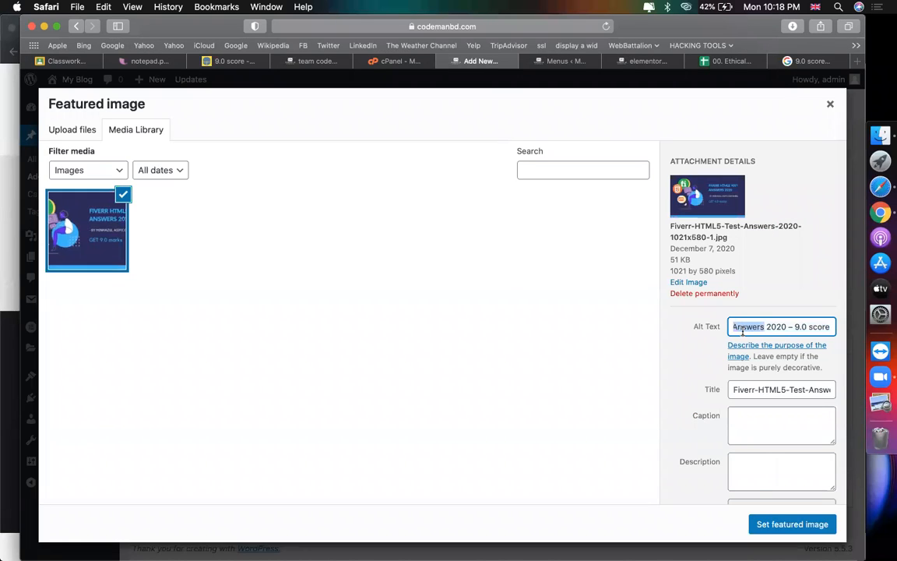
click(683, 336)
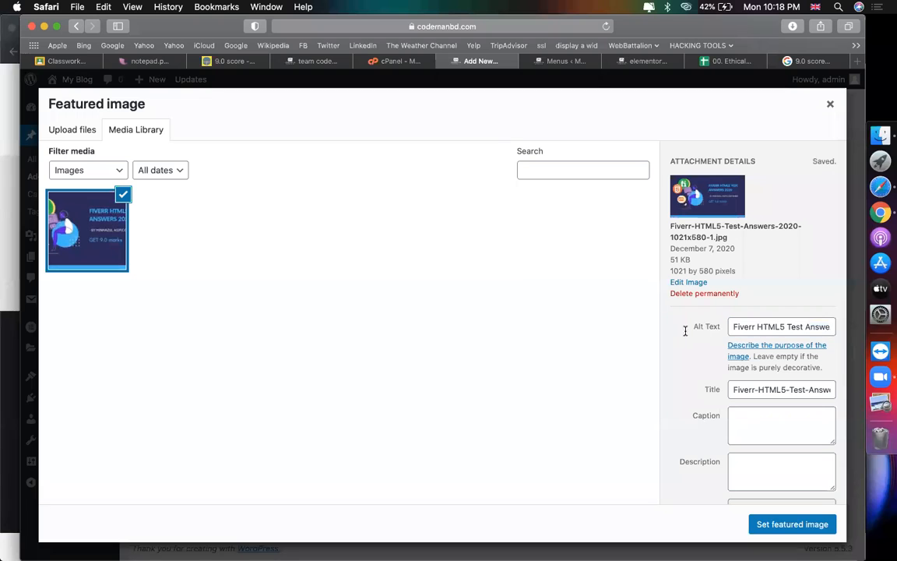
double_click(684, 328)
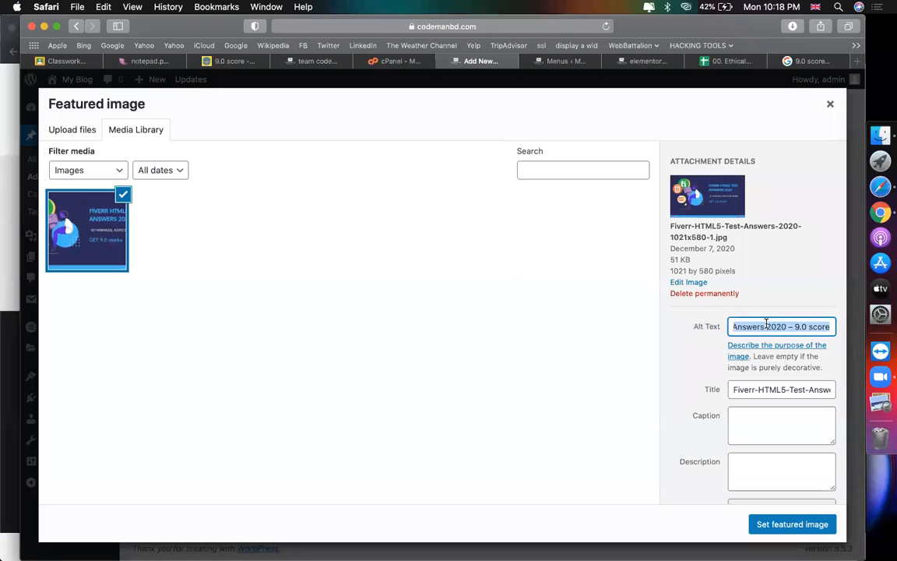
click(796, 92)
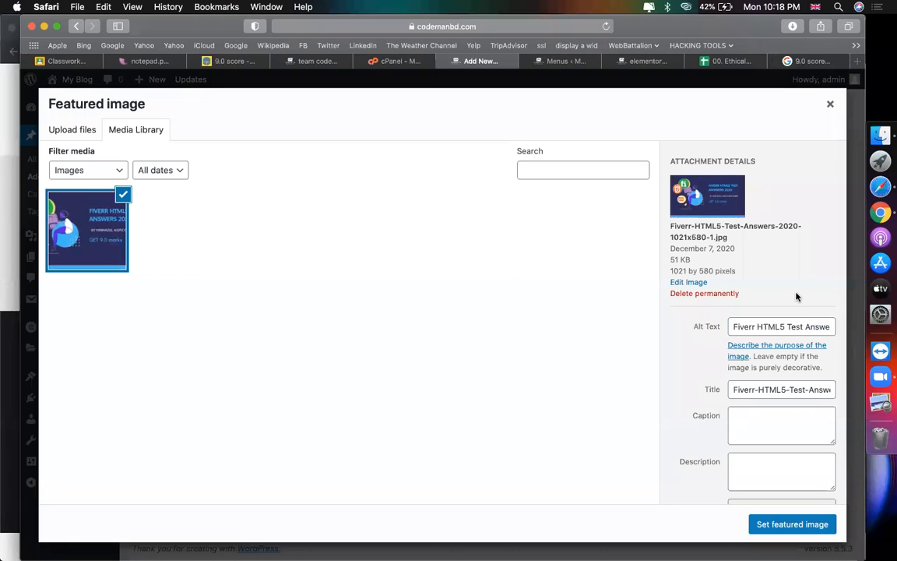
triple_click(773, 326)
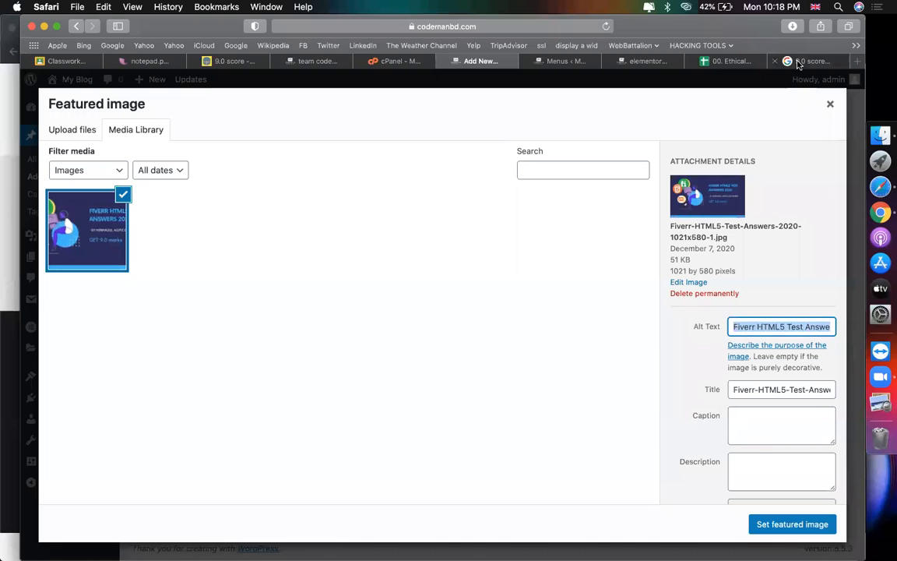
Step: Set the Fiverr HTML5 Test Answers 2020 image as the post's featured image
click(798, 63)
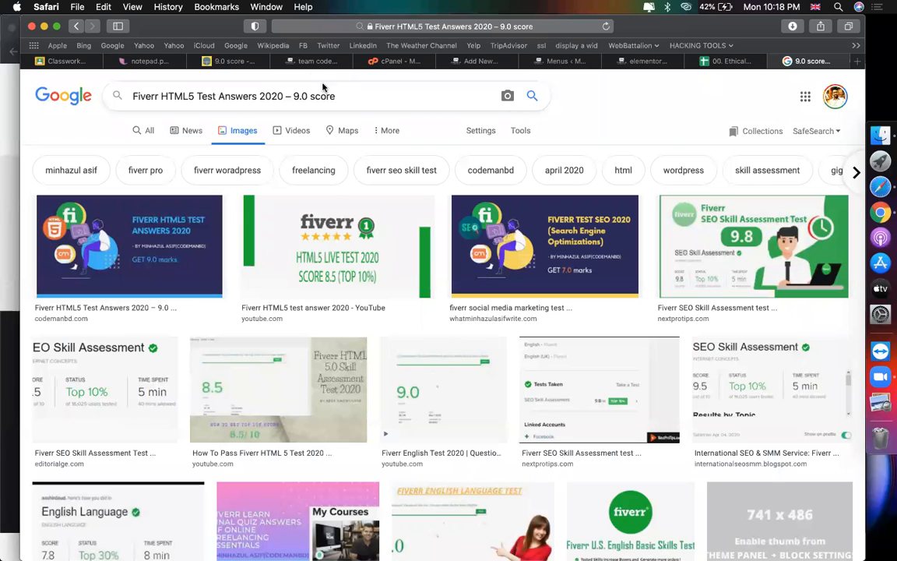
click(282, 61)
click(479, 61)
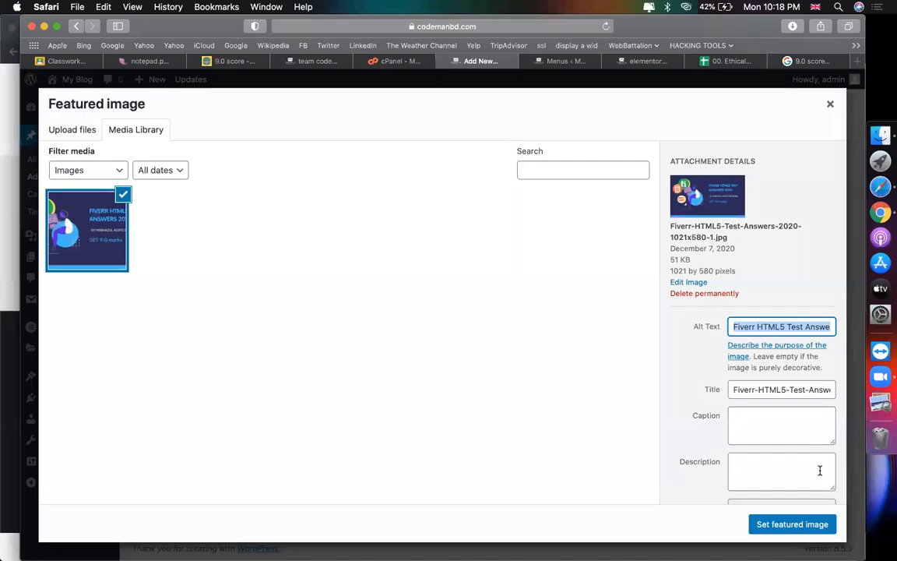
click(791, 524)
scroll(530, 339, up, 10)
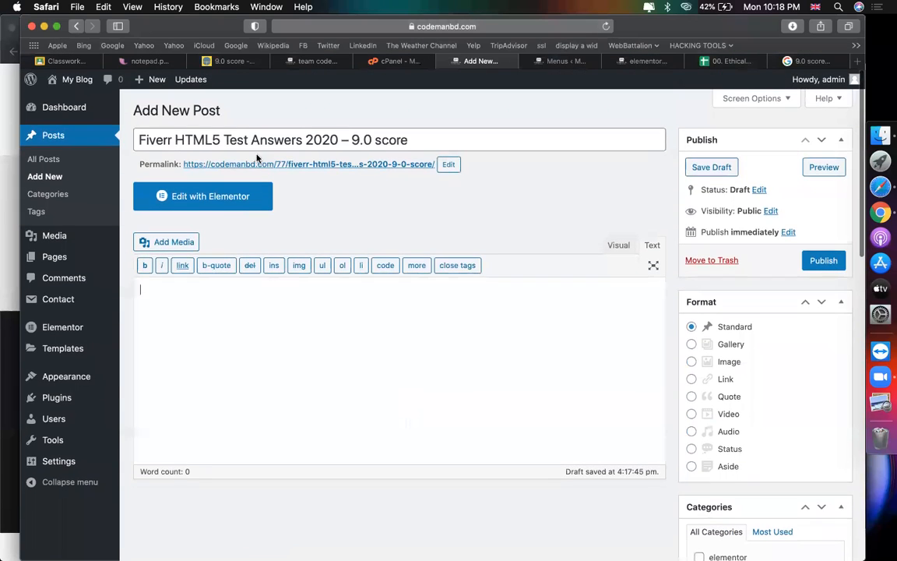
Step: Copy questions 1–2 with answers from the reference article into the post body
click(226, 60)
scroll(179, 168, down, 5)
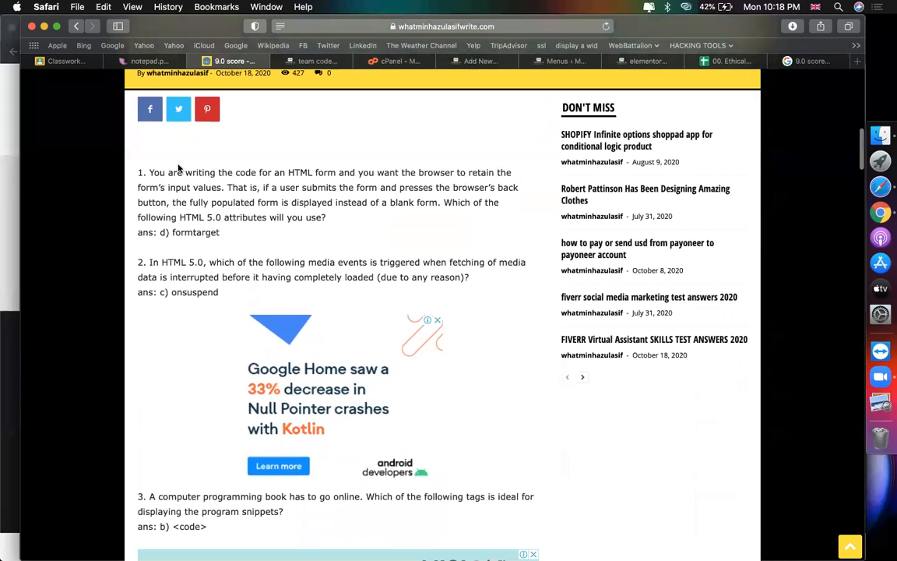
drag(138, 172, 236, 293)
key(super+c)
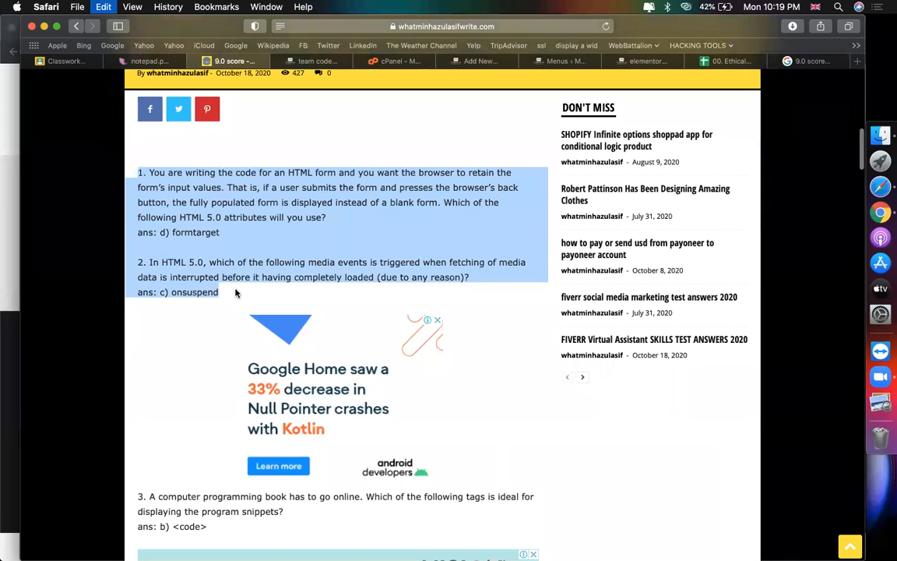
click(477, 61)
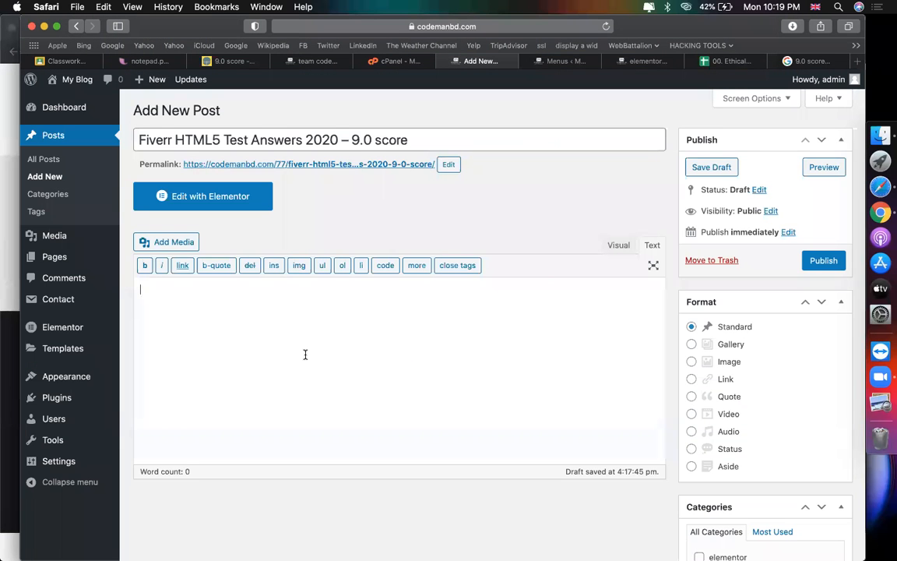
key(super+v)
Step: Paste questions 4 and 5 with answers below question 2
click(245, 62)
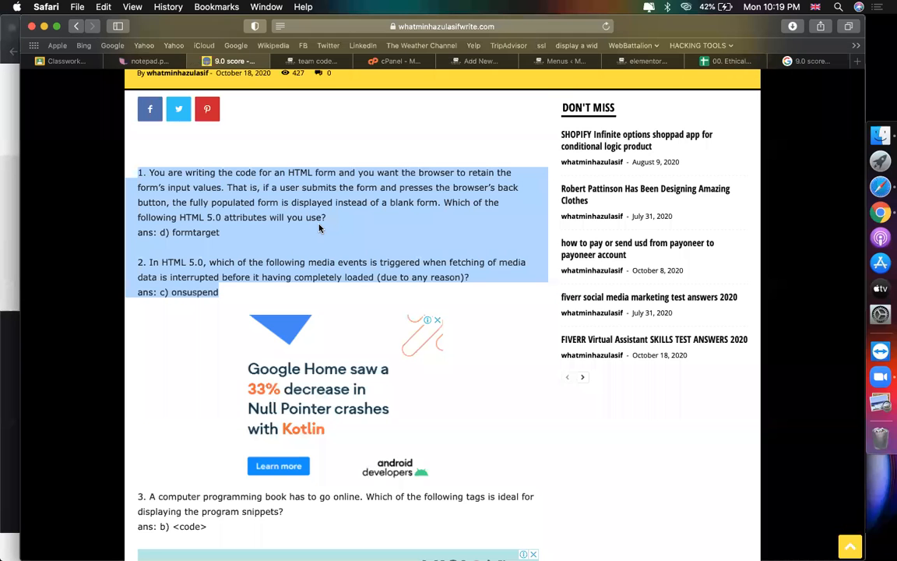
scroll(289, 270, down, 10)
drag(430, 221, 133, 162)
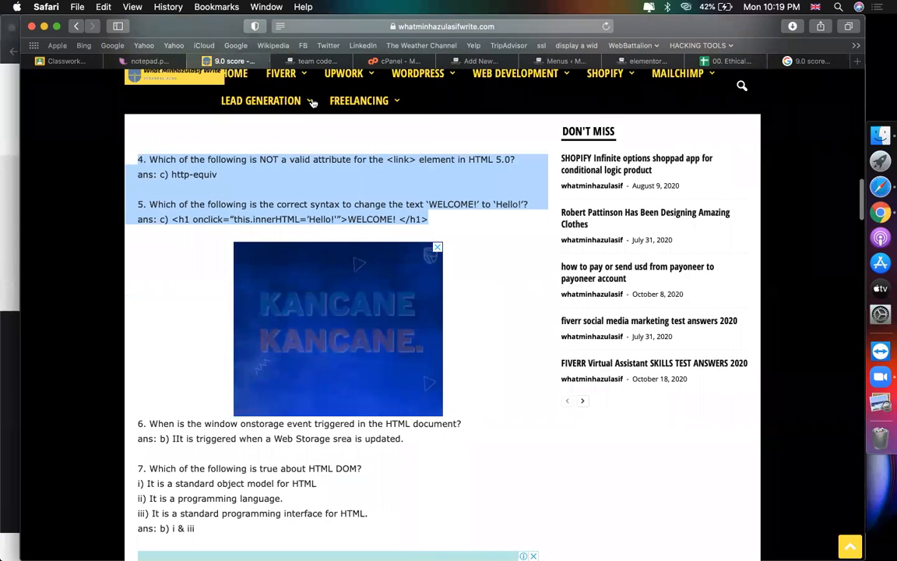
click(476, 61)
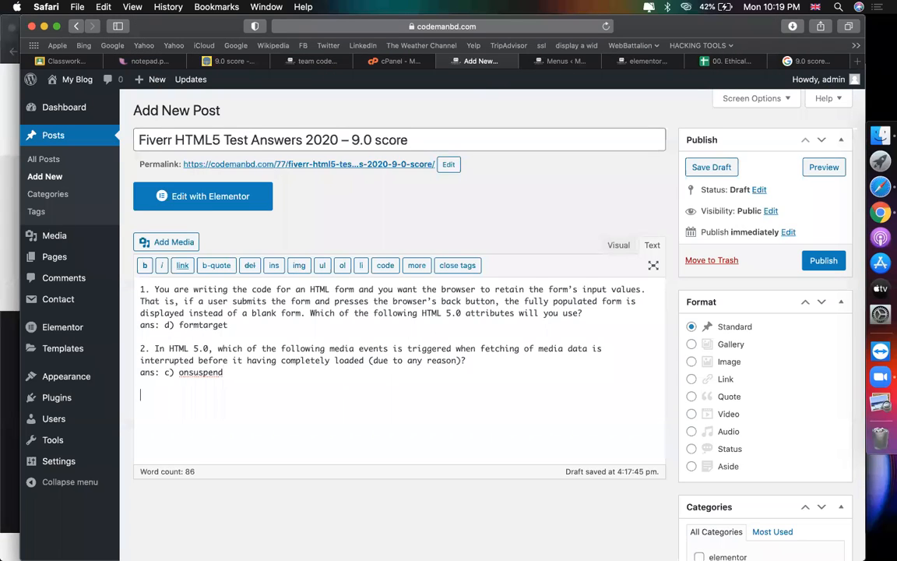
key(super+v)
Step: Add questions 6 and 7 with answers after question 5 on a new line
click(222, 61)
scroll(343, 437, down, 3)
drag(200, 396, 139, 290)
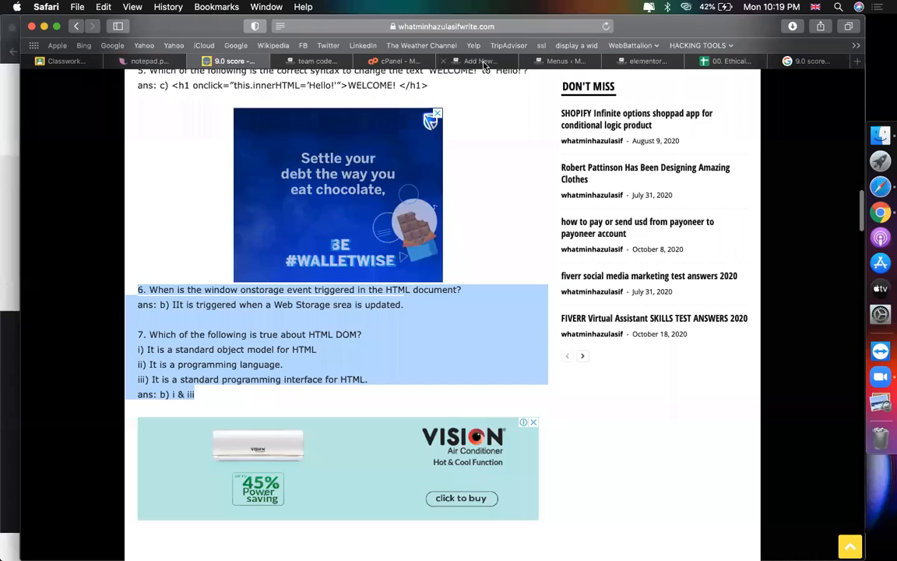
click(481, 61)
key(Return)
key(super+v)
Step: Append questions 8 and 9 with answers after question 7's answer
click(297, 61)
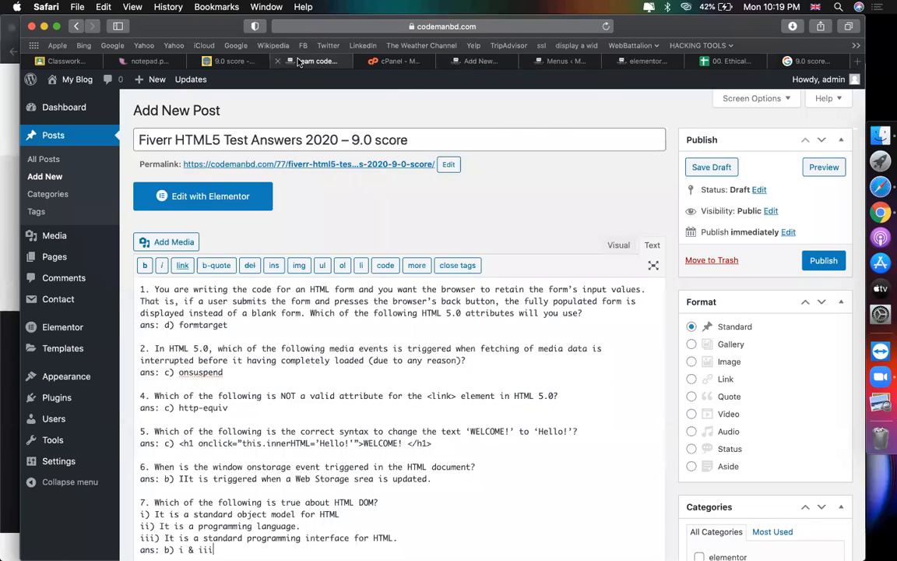
click(229, 61)
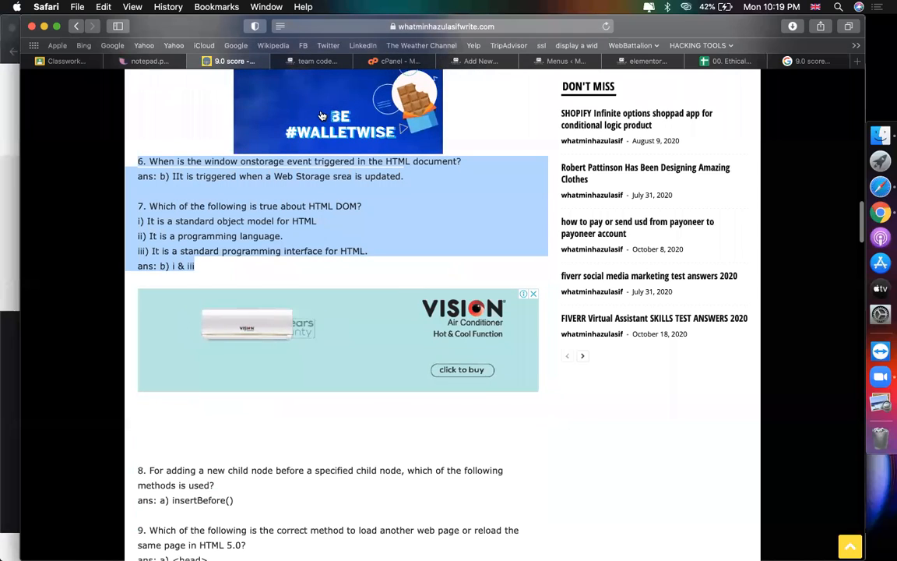
scroll(419, 350, down, 2)
scroll(419, 350, down, 3)
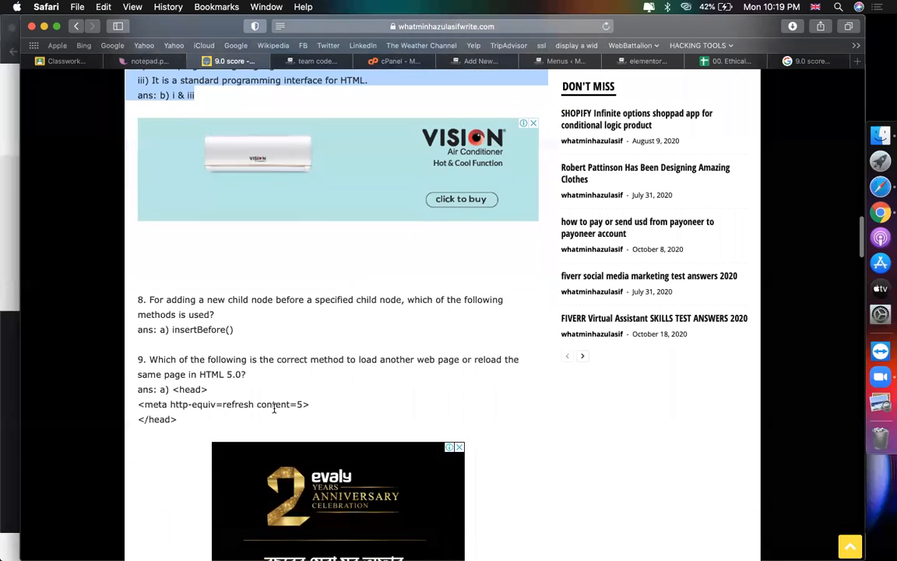
drag(194, 417, 132, 297)
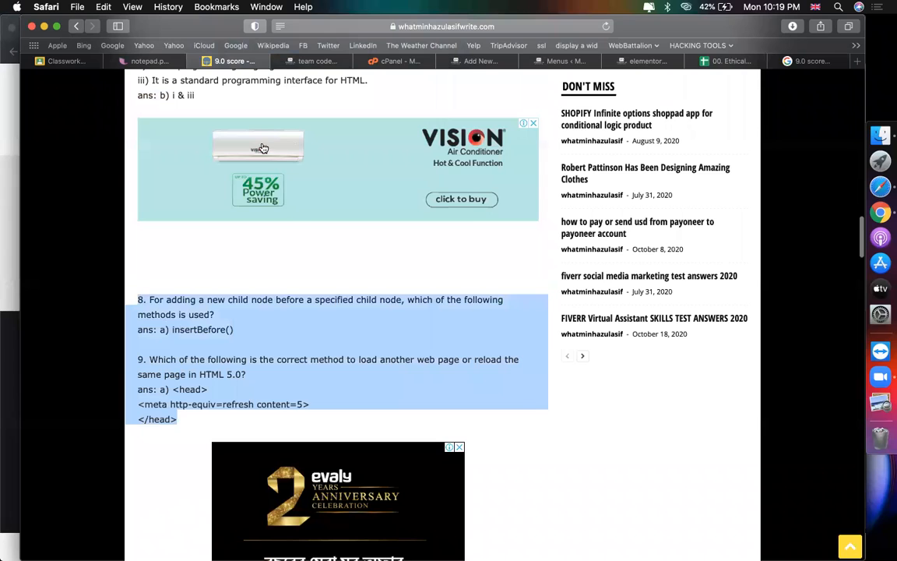
click(467, 60)
scroll(253, 421, down, 9)
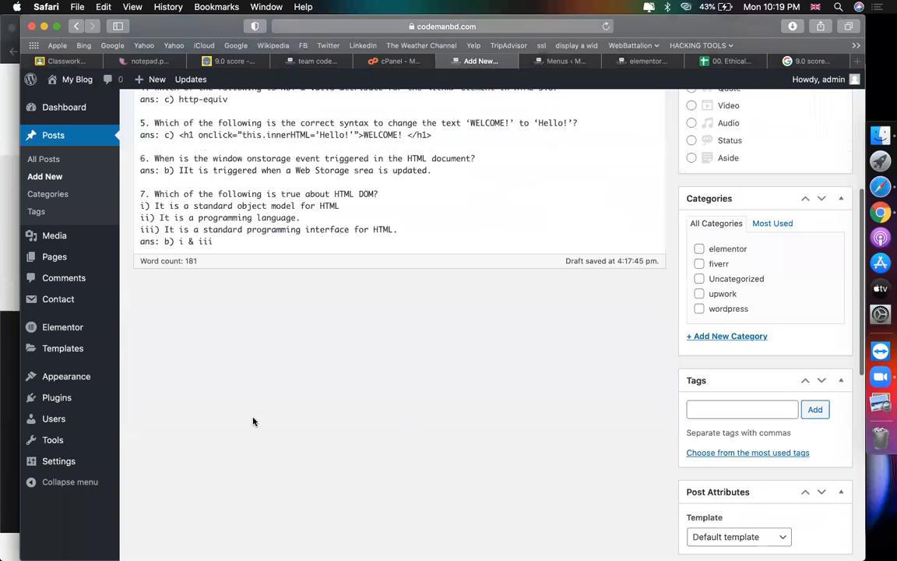
click(283, 247)
key(Return)
key(Return)
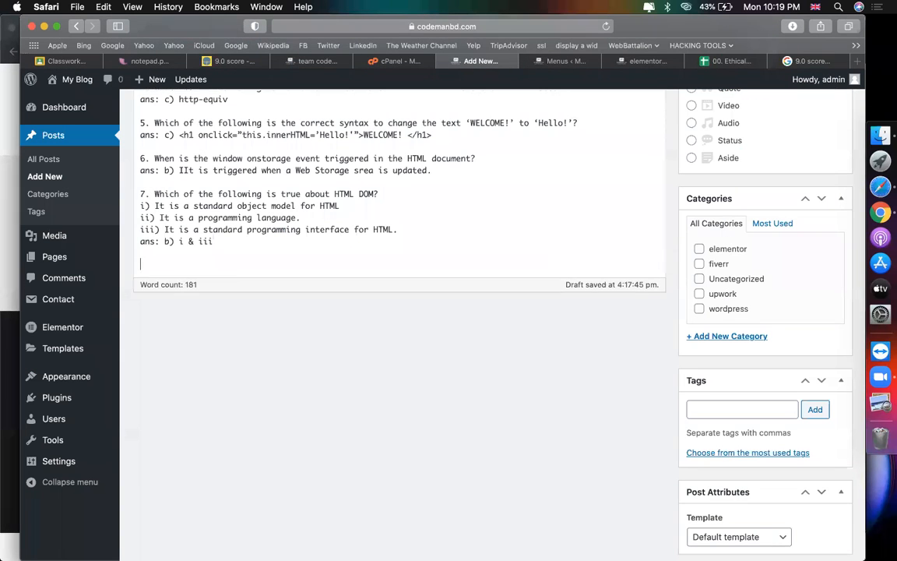
key(super+v)
scroll(417, 241, up, 5)
scroll(443, 334, down, 2)
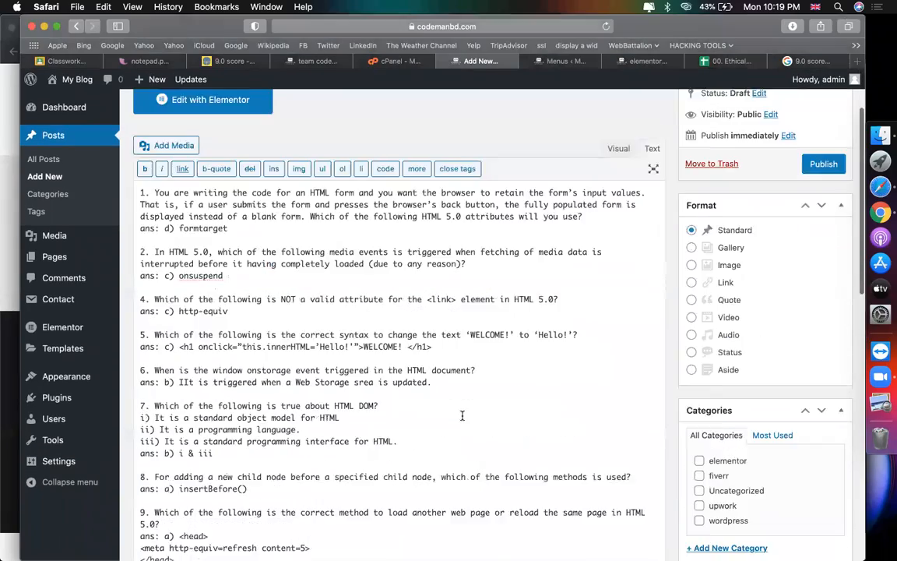
Step: Review the pasted answers, such as d) formtarget and c) onsuspend, in the post body
scroll(462, 416, up, 3)
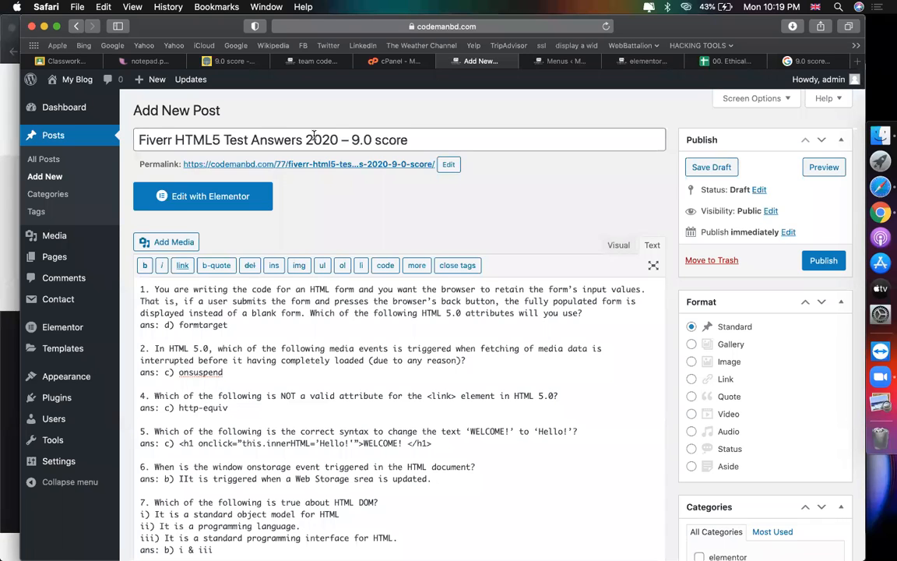
drag(165, 326, 236, 327)
drag(154, 291, 239, 316)
click(177, 328)
click(232, 325)
drag(246, 372, 158, 372)
scroll(707, 199, down, 3)
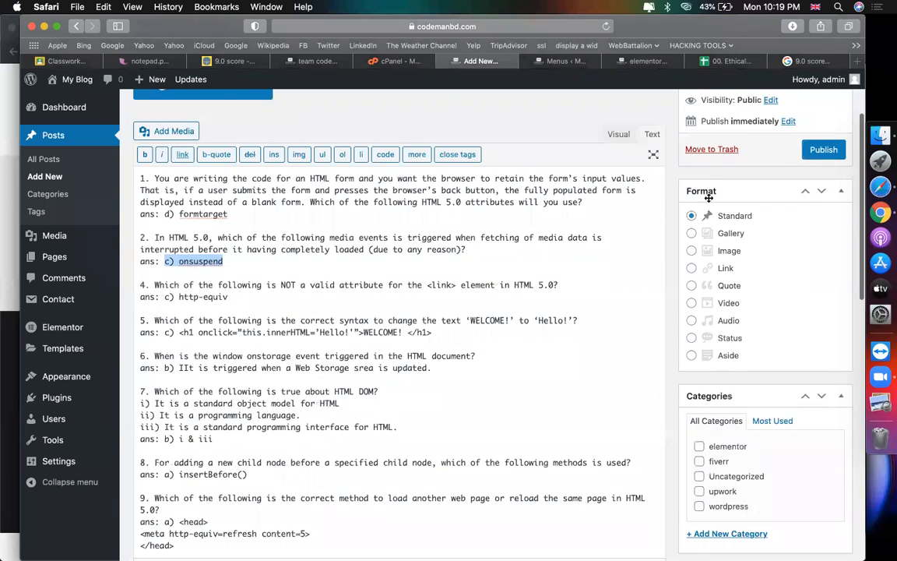
scroll(444, 287, up, 3)
click(368, 207)
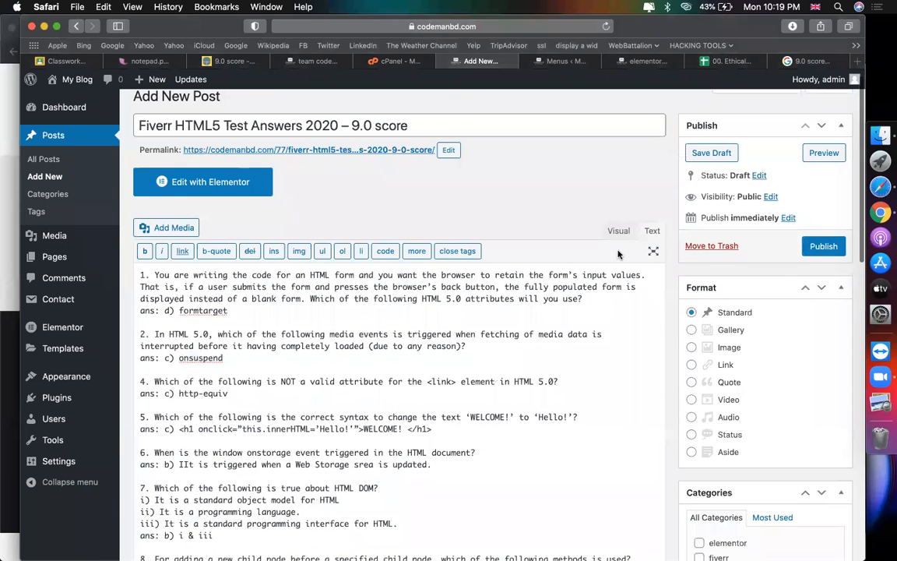
Step: Publish the Fiverr HTML5 Test Answers 2020 – 9.0 score post under fiverr
scroll(618, 251, down, 8)
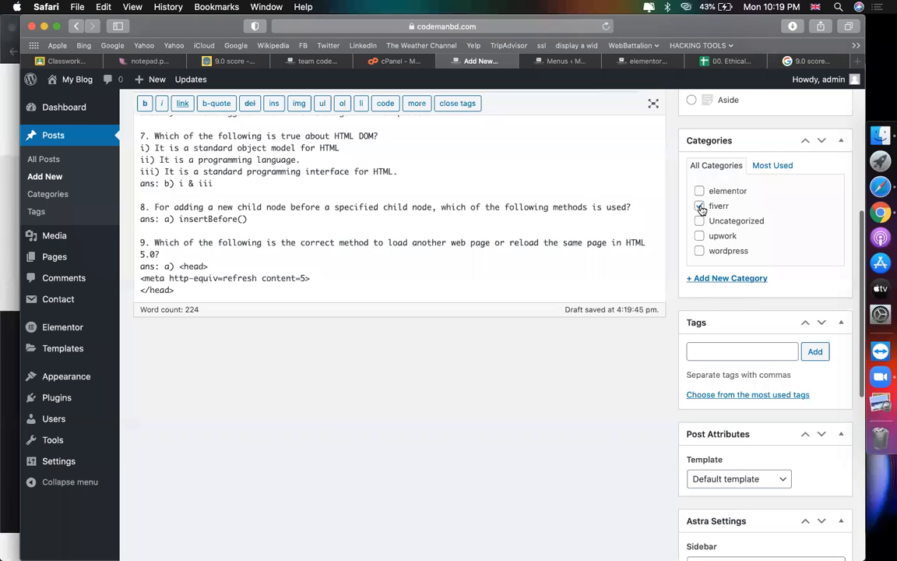
scroll(767, 386, down, 5)
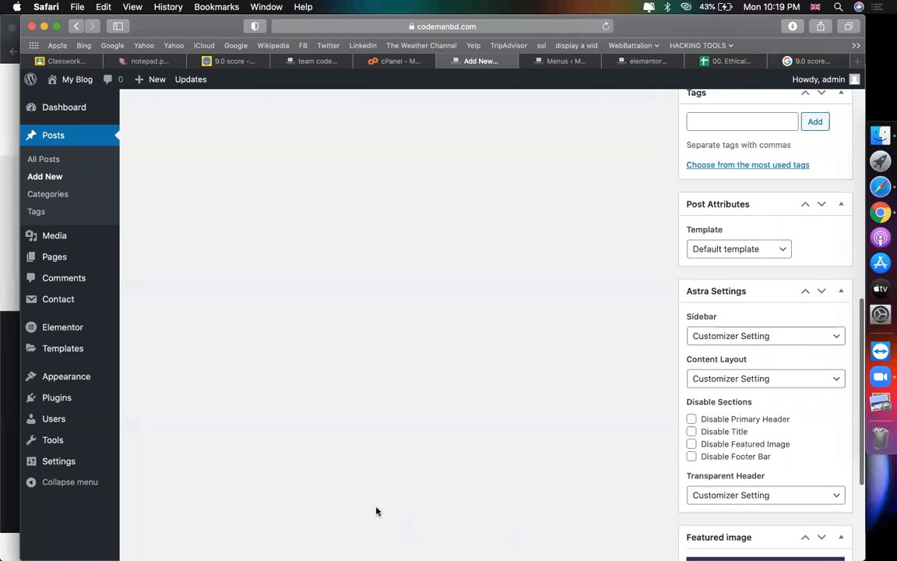
scroll(767, 514, down, 3)
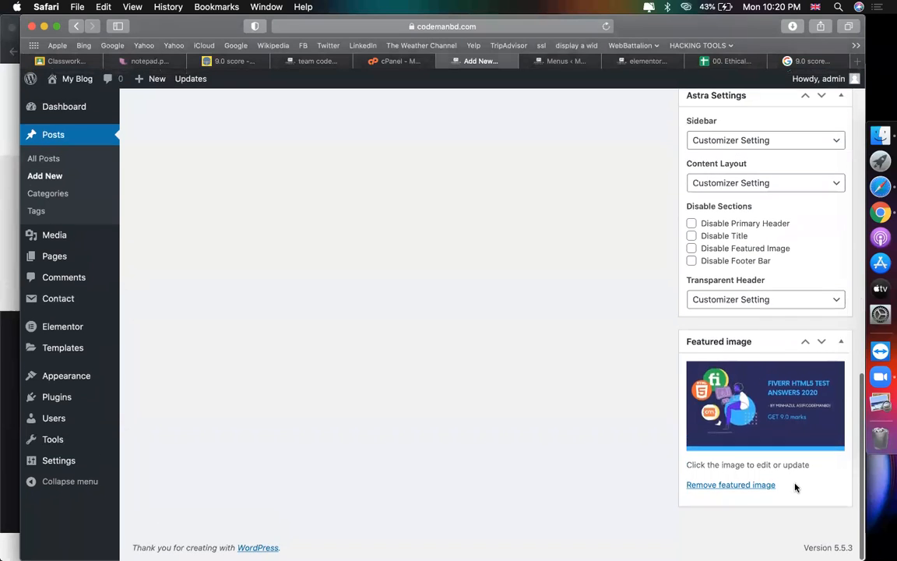
scroll(701, 343, up, 15)
click(823, 260)
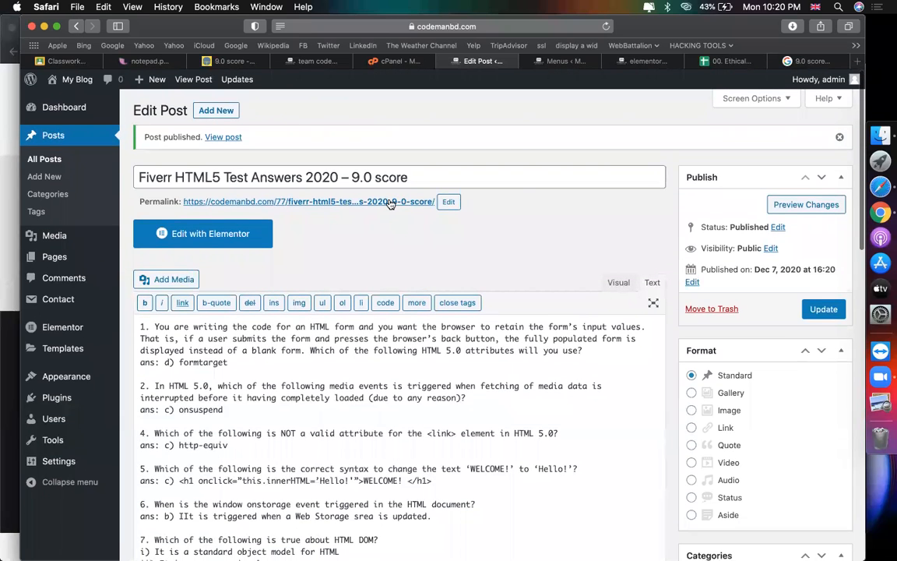
Step: Open the post's permalink in a new tab and reload the live post
right_click(391, 204)
click(412, 205)
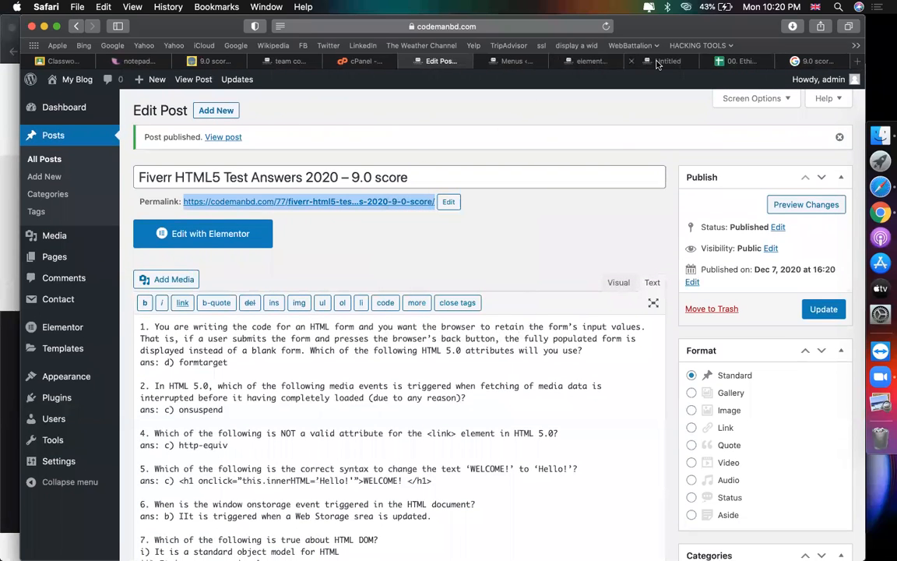
click(656, 62)
scroll(464, 302, down, 1)
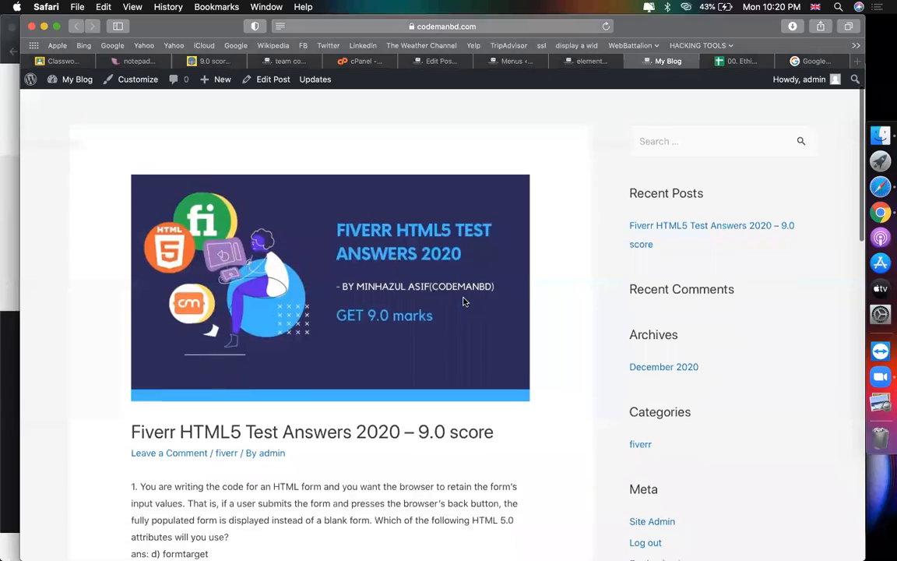
scroll(463, 302, down, 10)
scroll(464, 302, down, 3)
scroll(463, 299, up, 20)
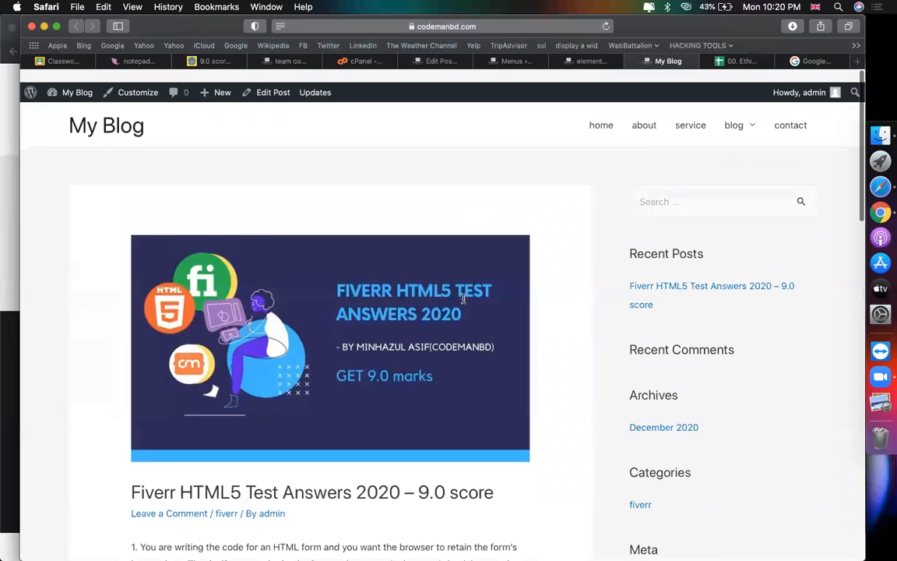
key(super+r)
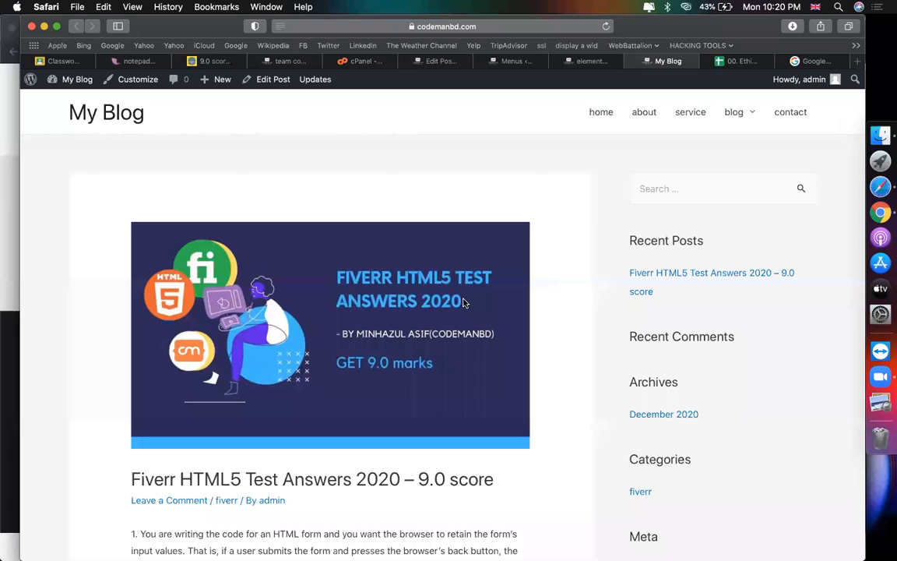
mouse_move(739, 117)
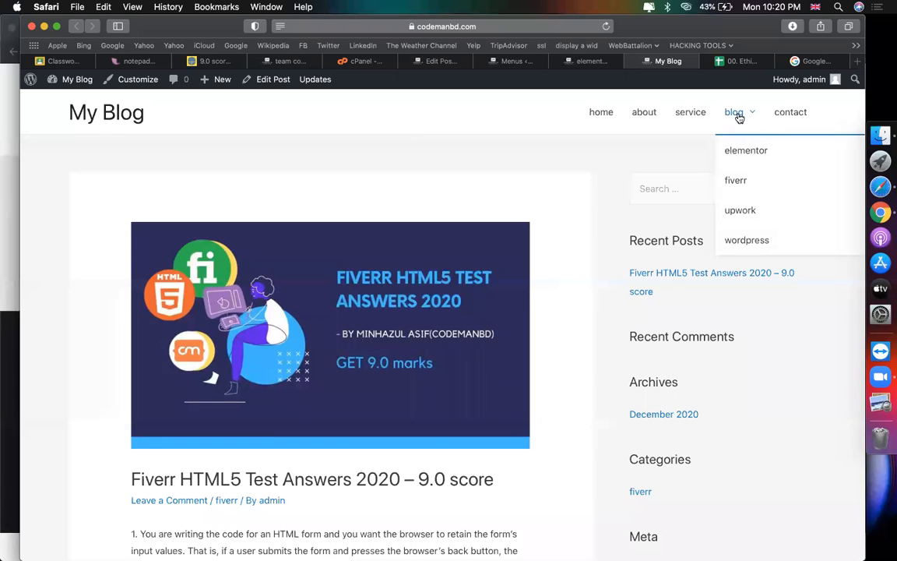
key(super+r)
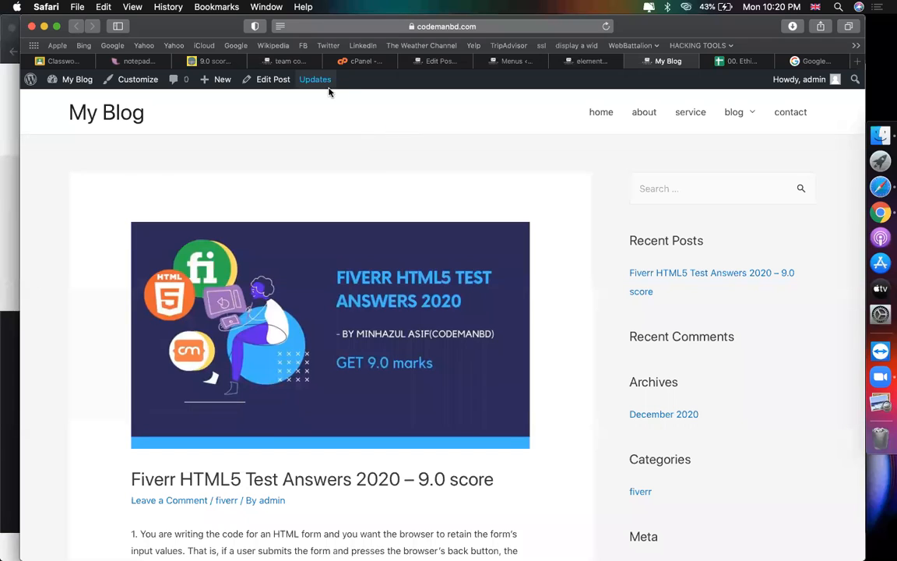
Step: View the fiverr category archive listing the new post, then return to the reference article
mouse_move(327, 94)
click(737, 190)
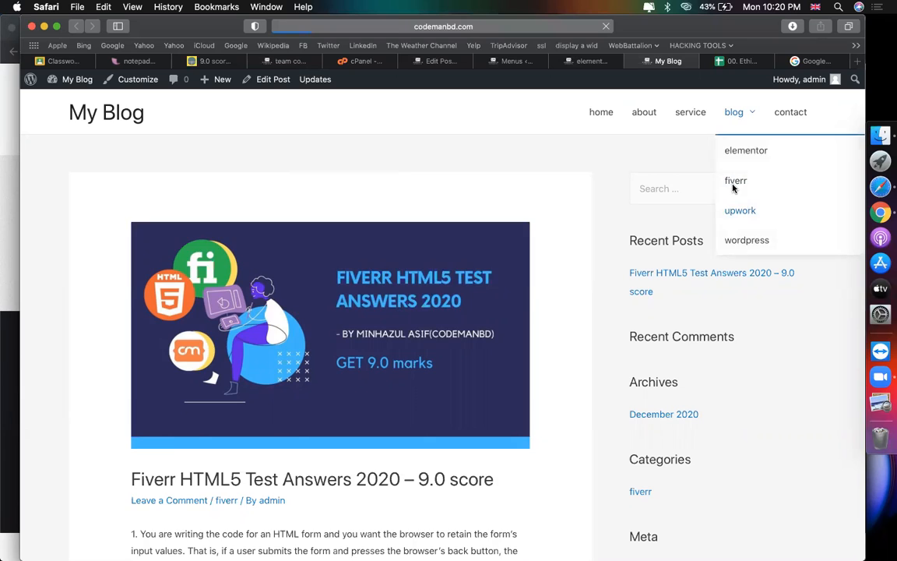
scroll(415, 276, down, 5)
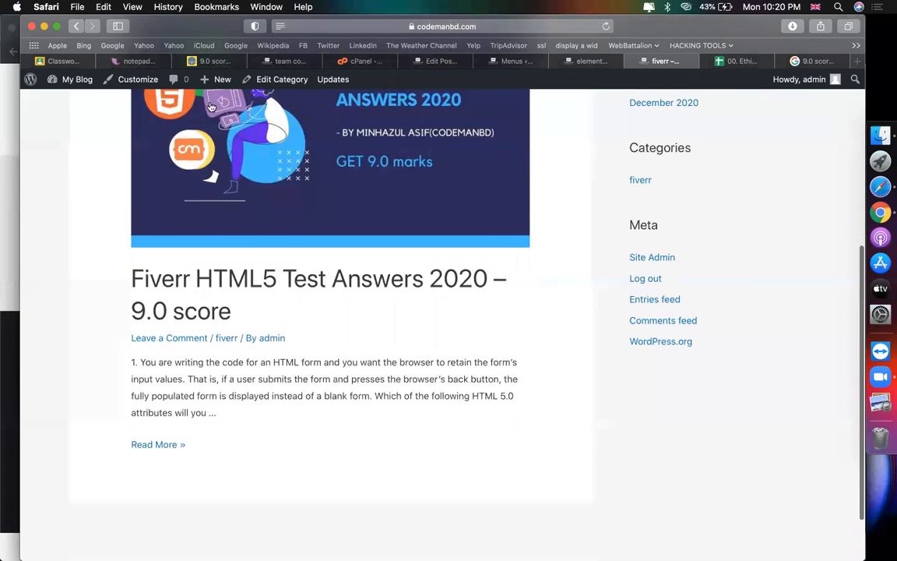
click(191, 60)
scroll(351, 332, down, 5)
scroll(353, 334, up, 15)
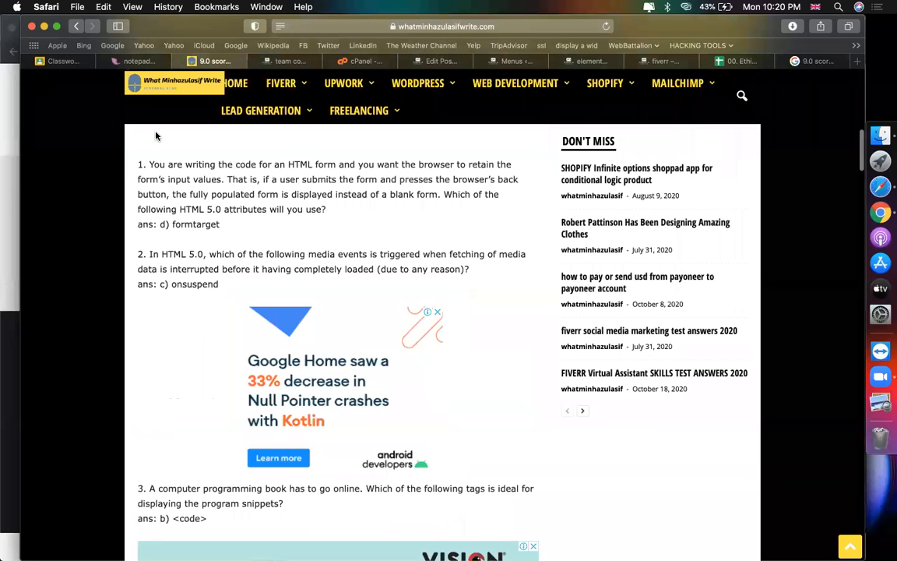
Step: Save the FIVERR Virtual Assistant article's banner image to the Desktop
click(74, 30)
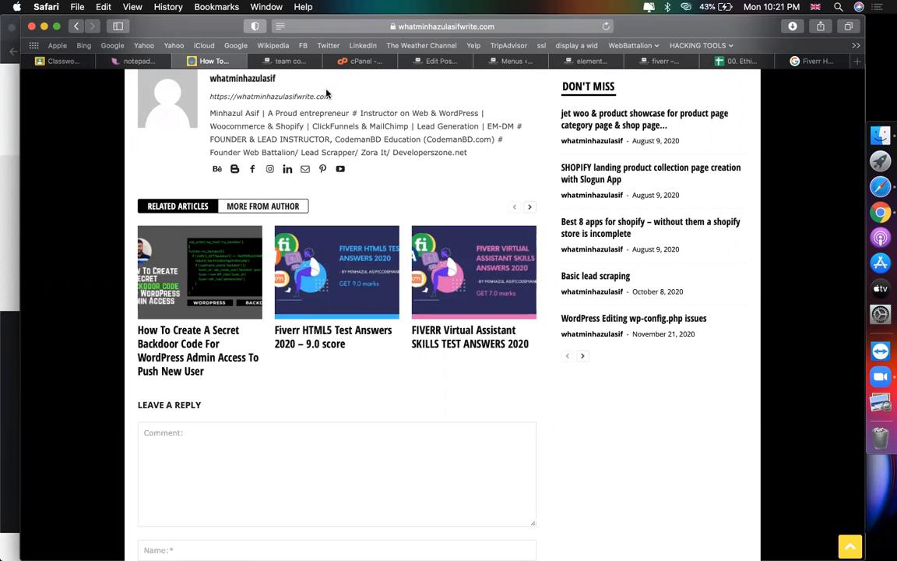
click(457, 342)
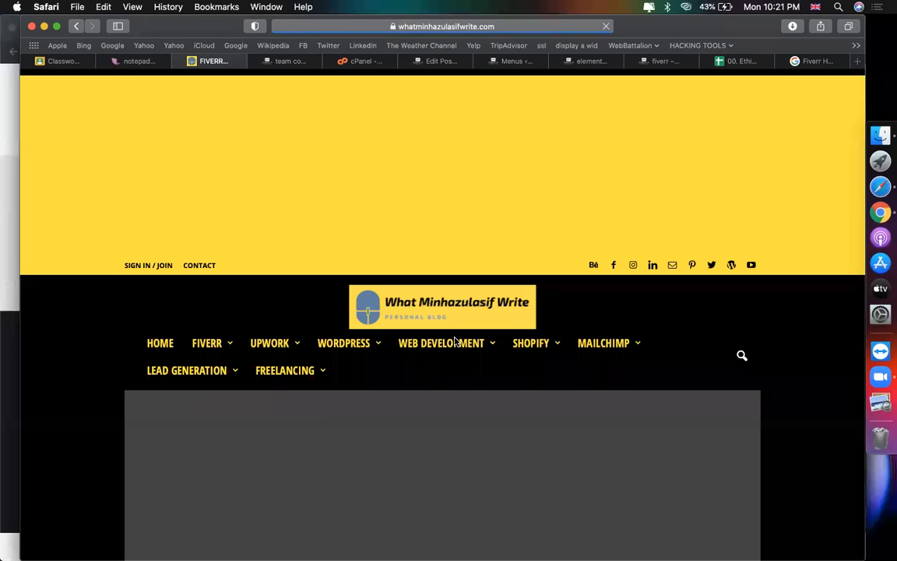
scroll(321, 408, down, 5)
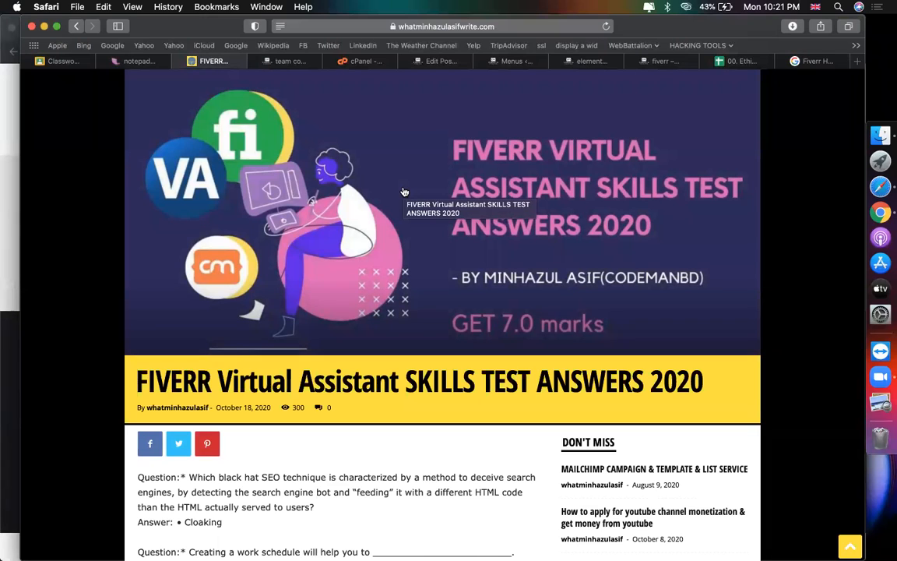
right_click(421, 196)
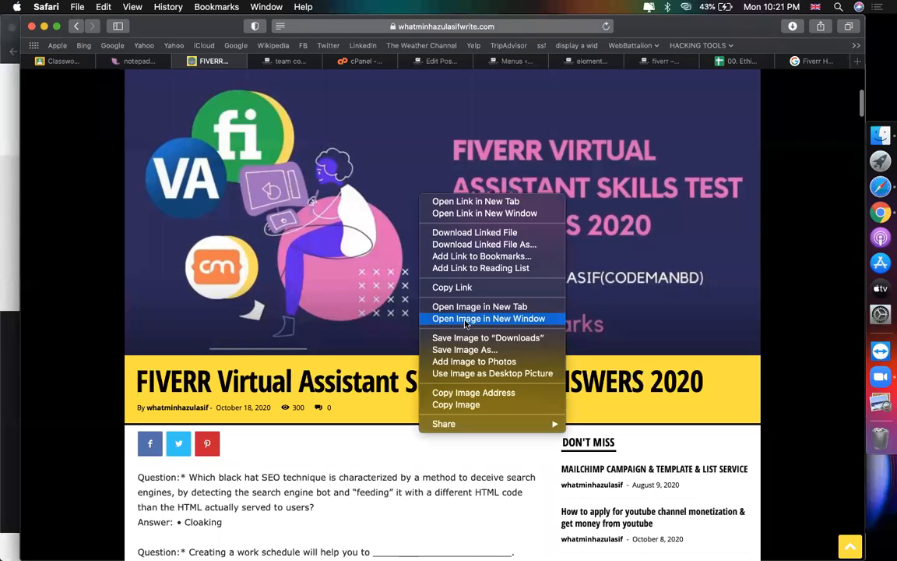
click(460, 350)
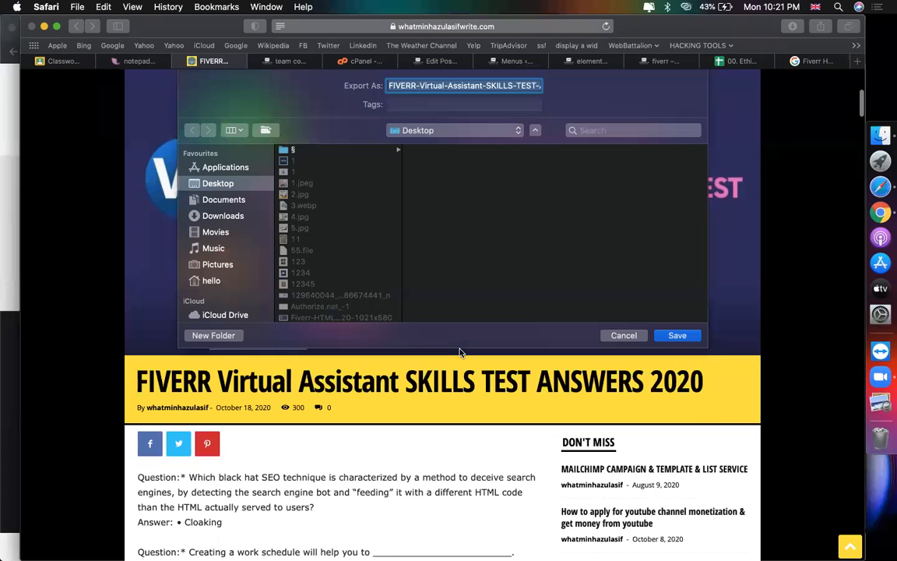
key(Return)
Step: Copy the article's title and go back to the WordPress post editor
scroll(405, 351, down, 2)
triple_click(362, 315)
key(super+c)
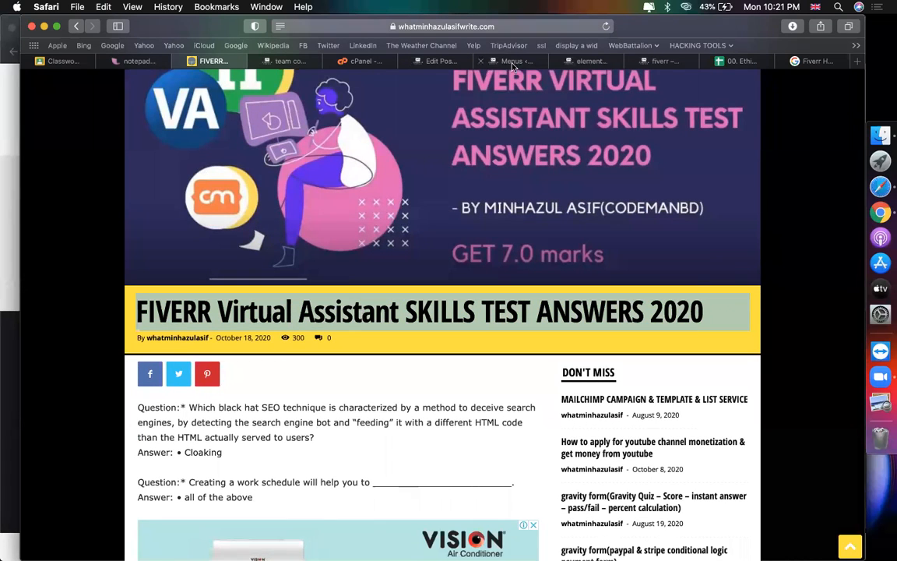
click(438, 61)
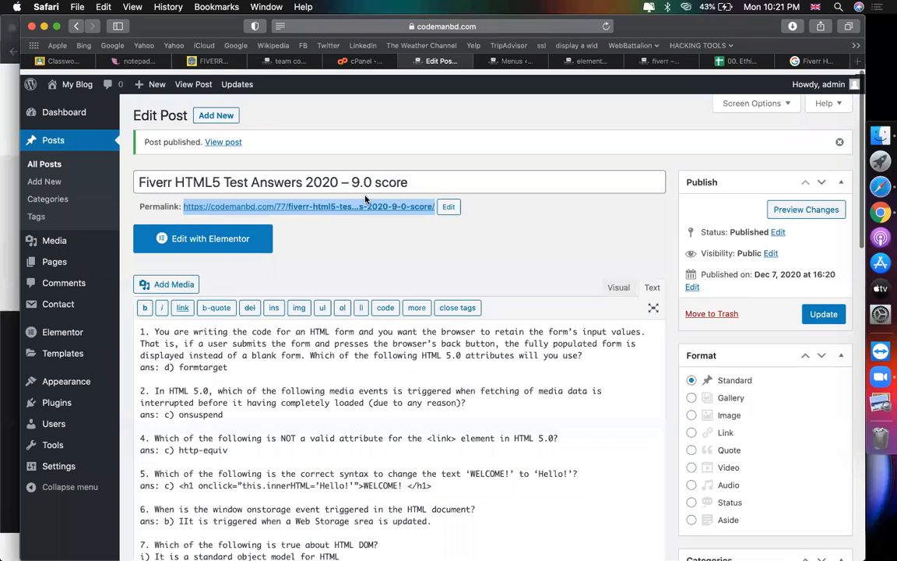
Step: Start a new post titled 'FIVERR Virtual Assistant SKILLS TEST ANSWERS 2020'
click(217, 115)
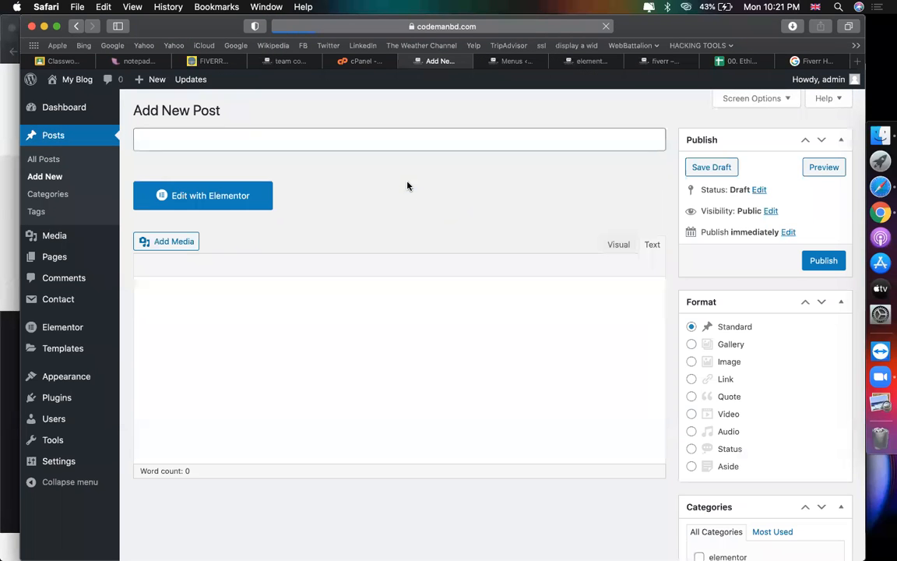
click(330, 136)
key(super+v)
click(416, 290)
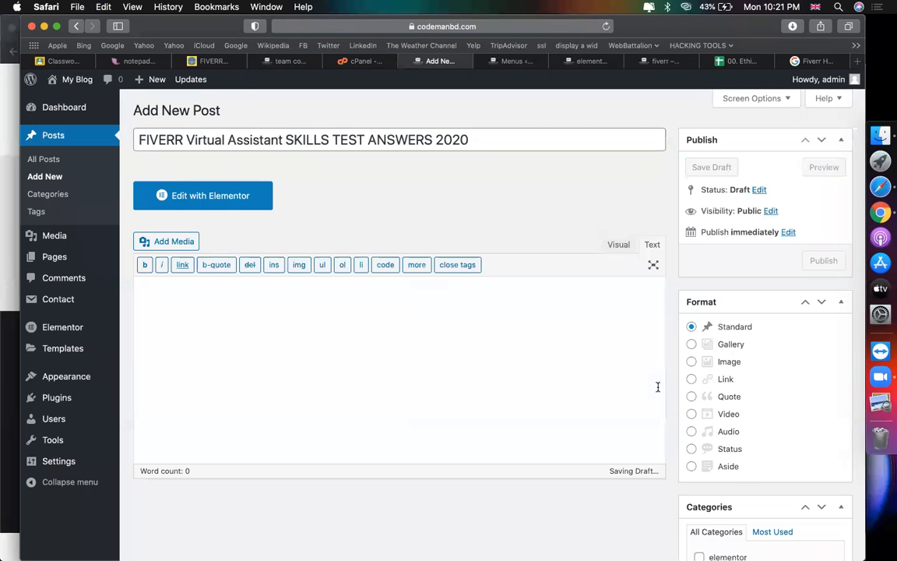
scroll(733, 435, down, 15)
Step: Upload the saved FIVERR Virtual Assistant banner from the Desktop as a featured image
click(725, 475)
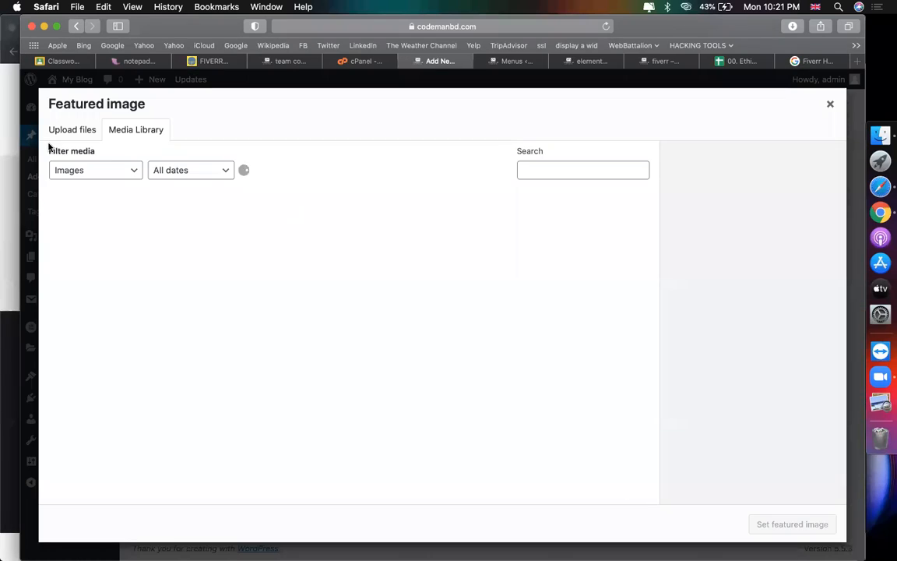
click(69, 131)
click(442, 319)
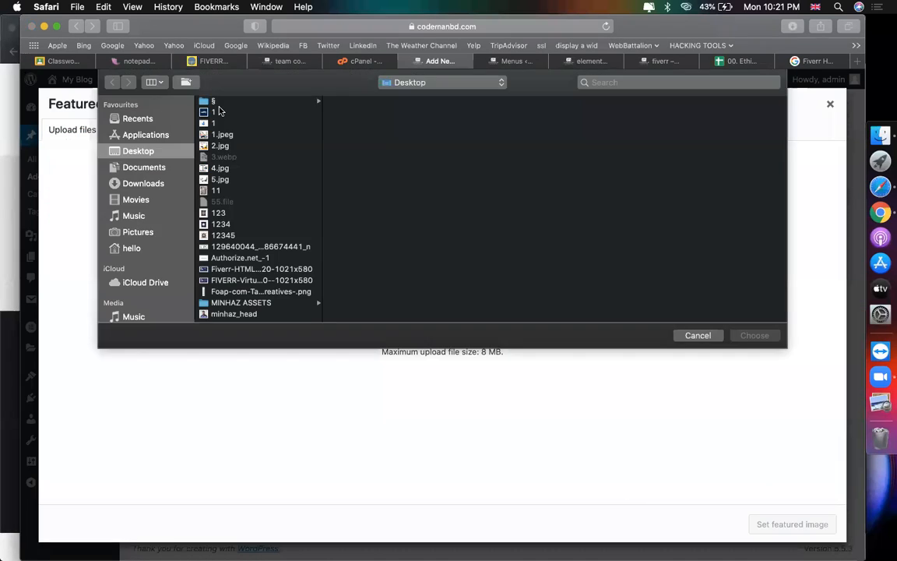
click(221, 146)
double_click(276, 278)
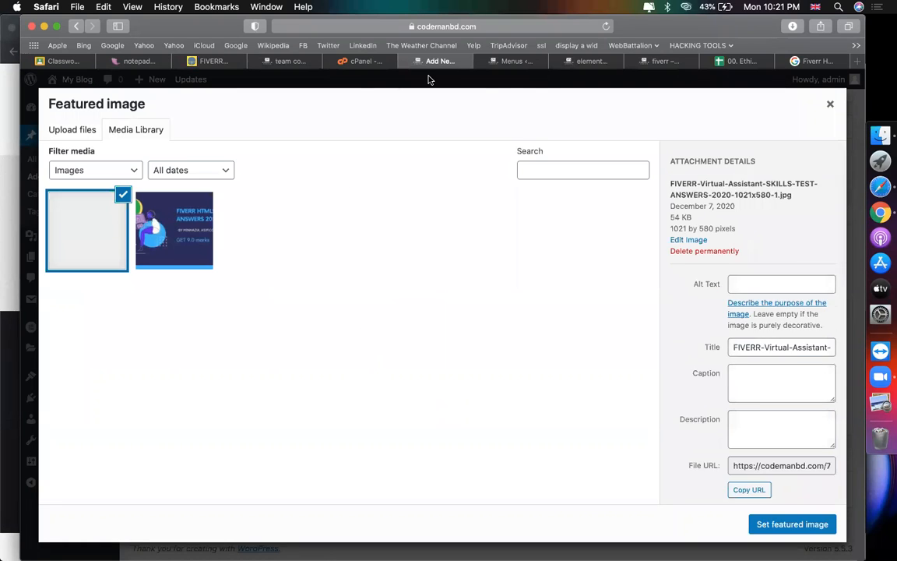
Step: Use the image's title as its alt text and set it as the featured image
triple_click(788, 388)
key(super+c)
click(748, 324)
key(super+v)
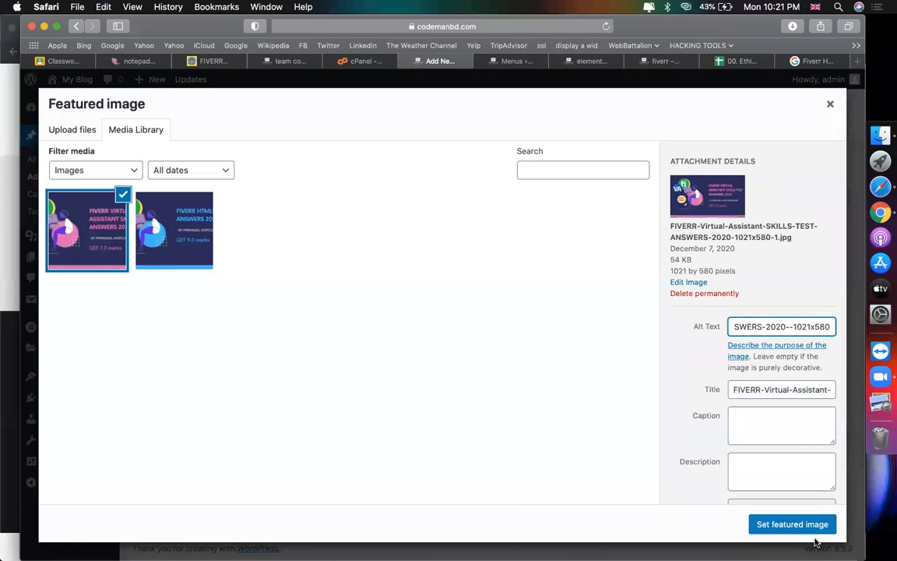
click(792, 524)
scroll(542, 257, up, 10)
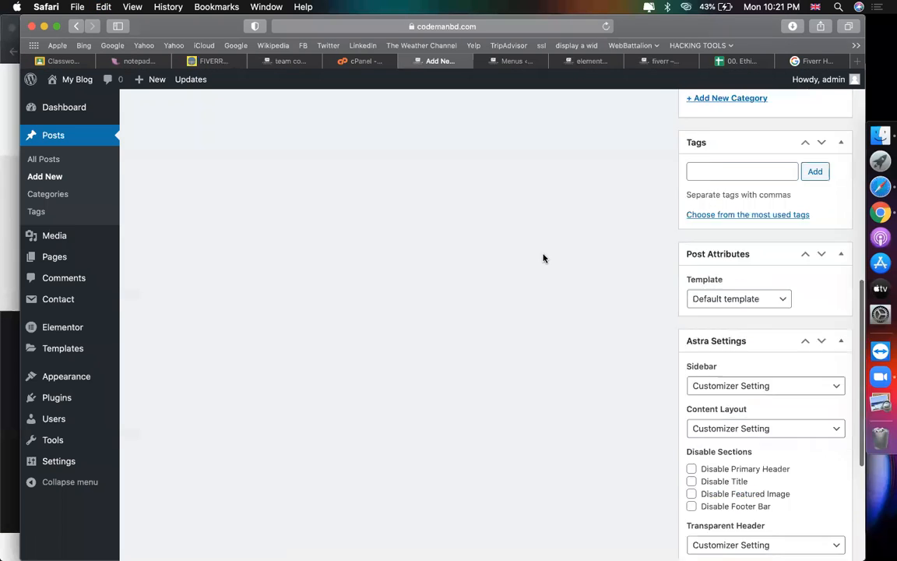
click(206, 62)
Step: Paste the article's first two quiz questions and answers into the post body
scroll(206, 255, down, 5)
scroll(234, 280, up, 2)
drag(272, 304, 134, 208)
click(438, 61)
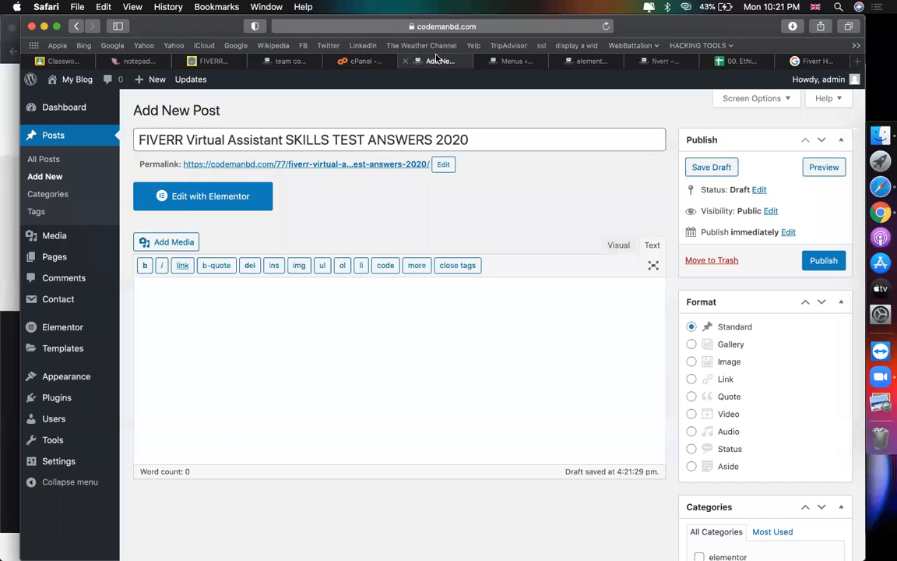
click(304, 346)
key(super+v)
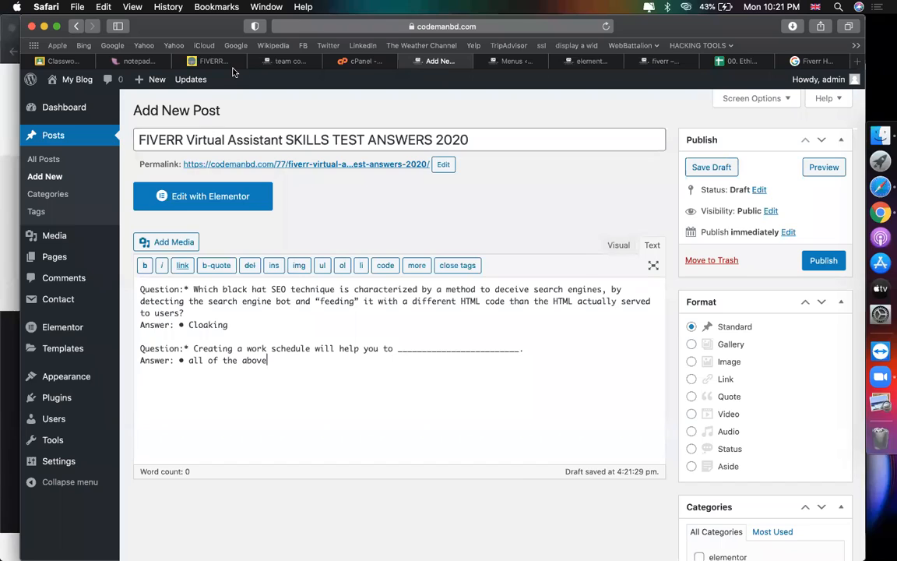
Step: Add the remaining quiz questions and answers, through cloud computing and Yelp
click(209, 61)
scroll(306, 394, down, 5)
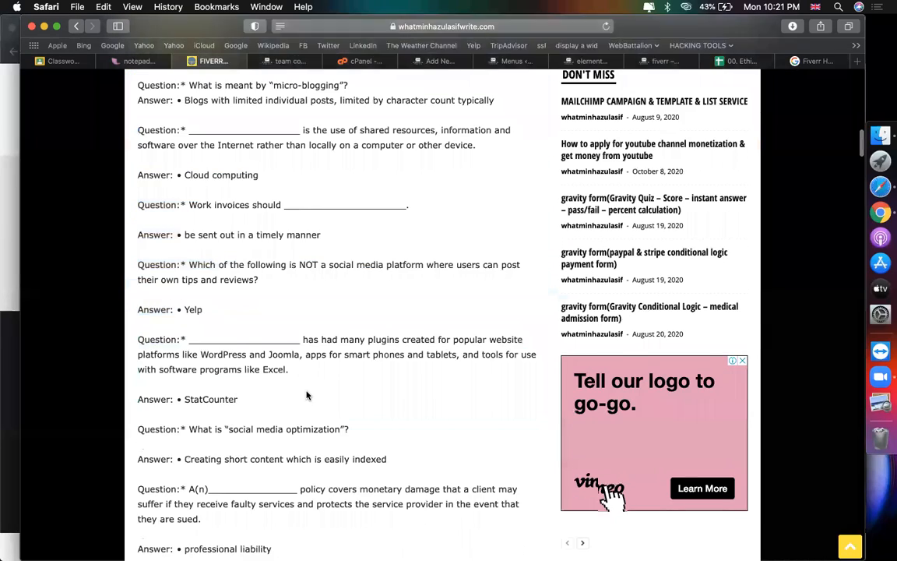
scroll(306, 394, up, 3)
scroll(306, 396, up, 2)
scroll(256, 270, down, 2)
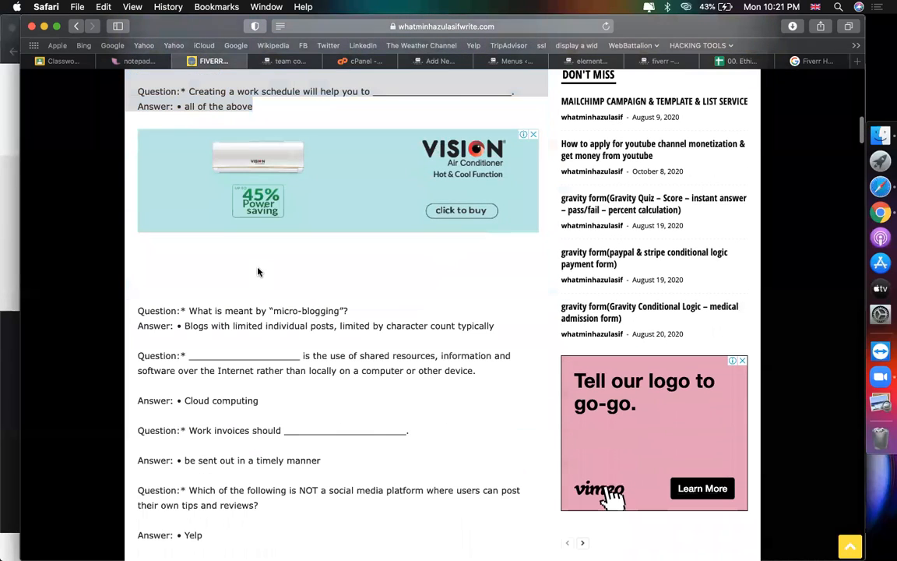
drag(139, 309, 411, 405)
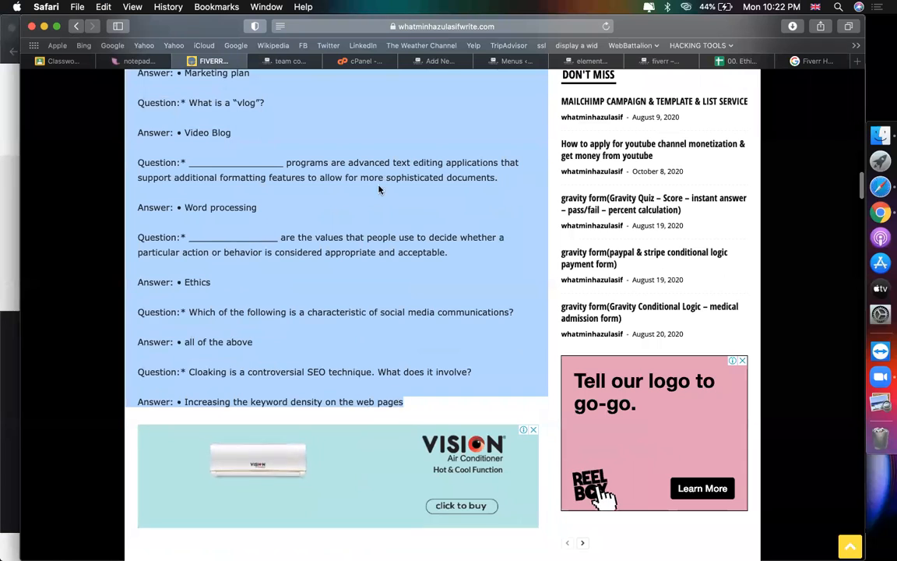
click(443, 61)
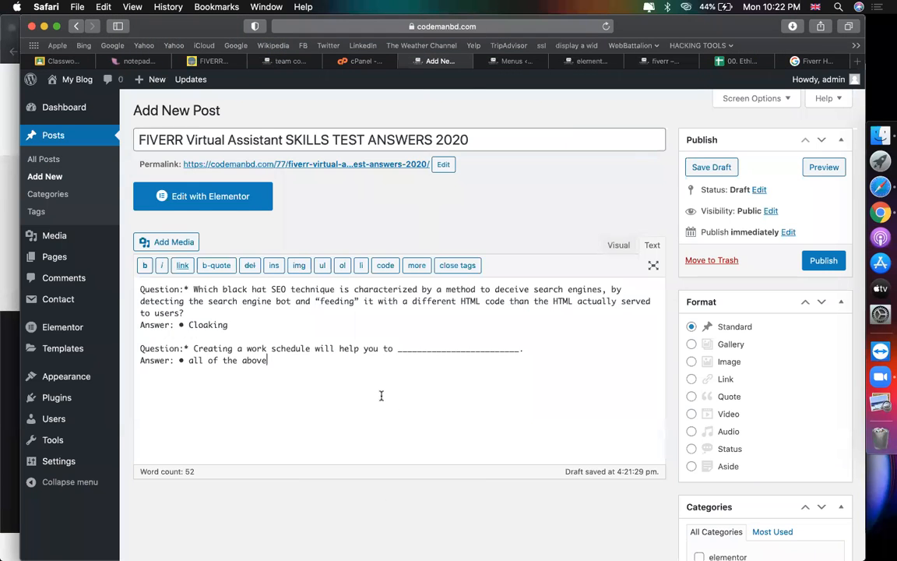
key(super+v)
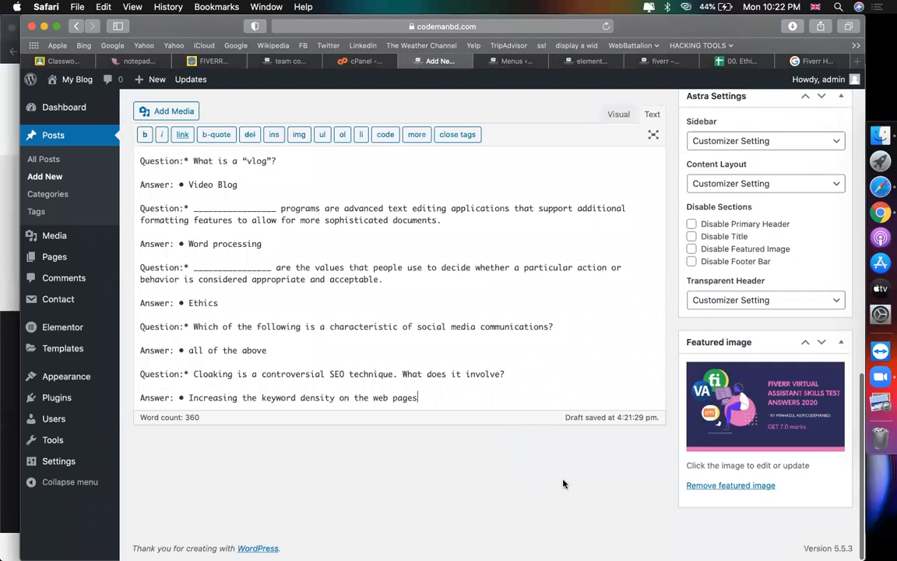
Step: Review the pasted body and publish the FIVERR Virtual Assistant post
scroll(506, 430, up, 10)
scroll(499, 375, up, 5)
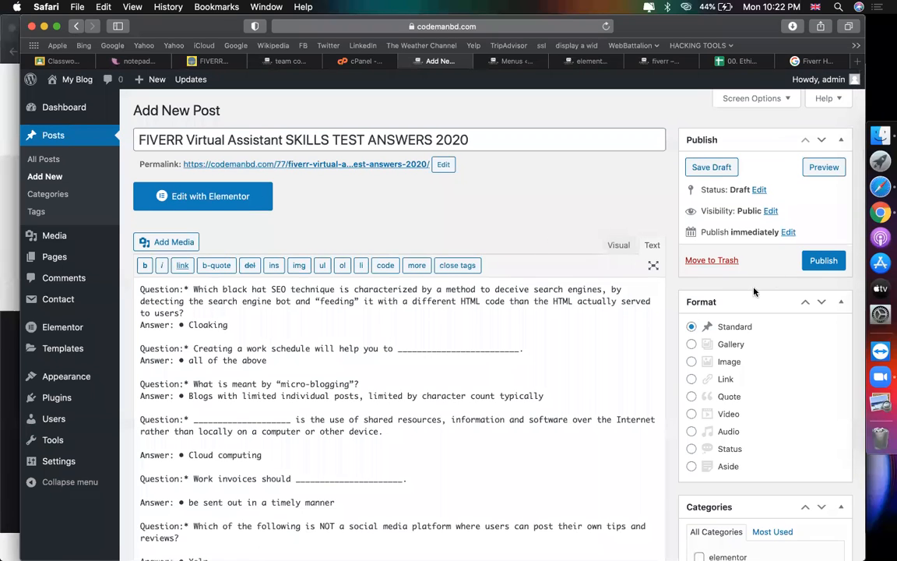
scroll(457, 197, down, 5)
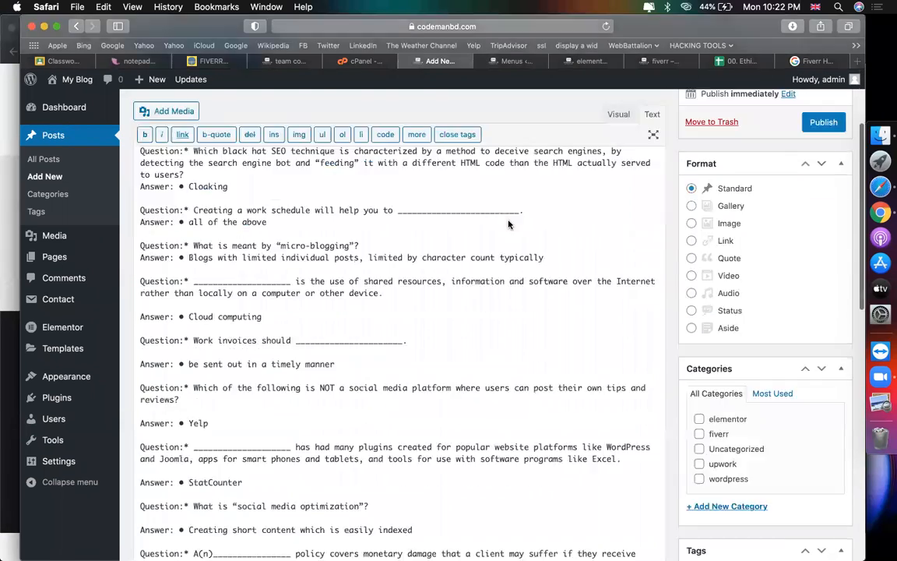
scroll(623, 211, up, 5)
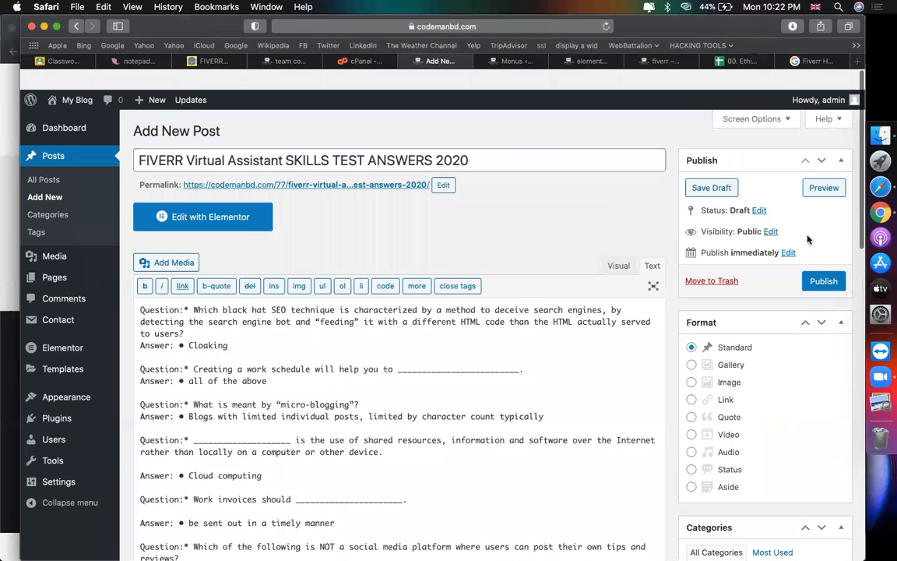
click(823, 280)
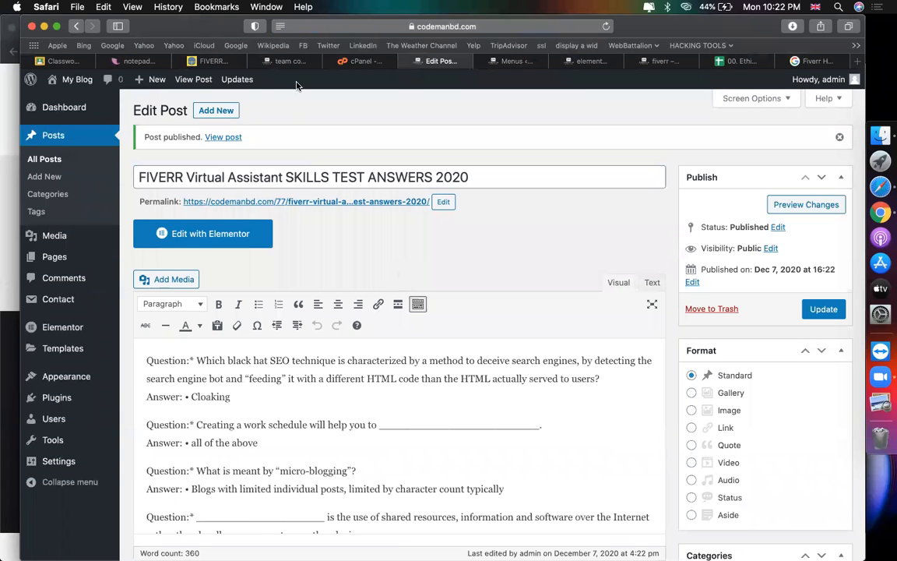
Step: Switch to the other Google Chrome profile's window
click(261, 58)
scroll(417, 305, down, 2)
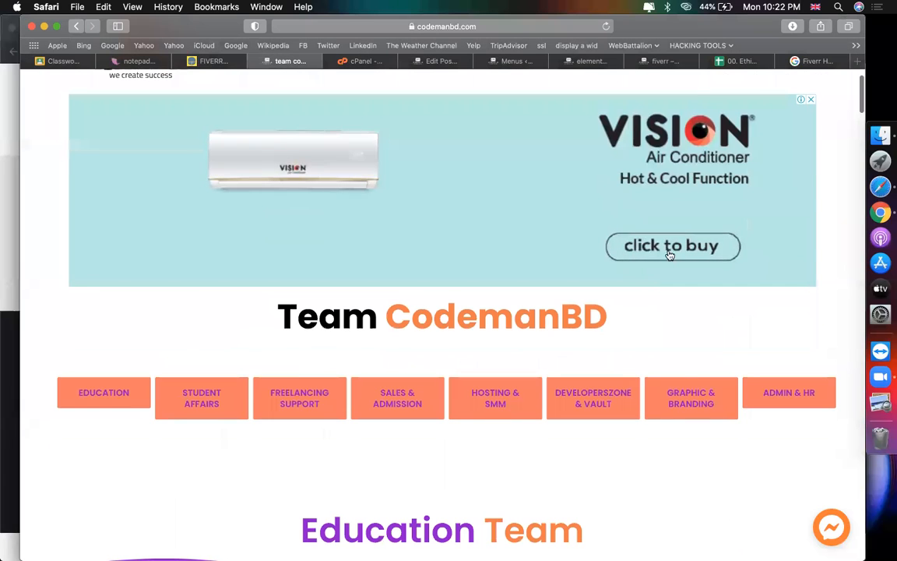
click(857, 206)
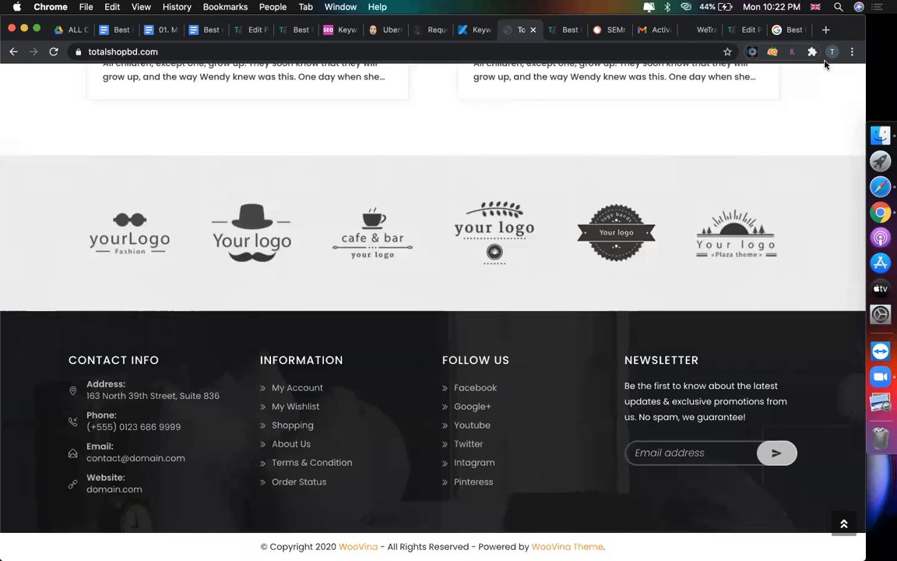
click(827, 54)
click(673, 378)
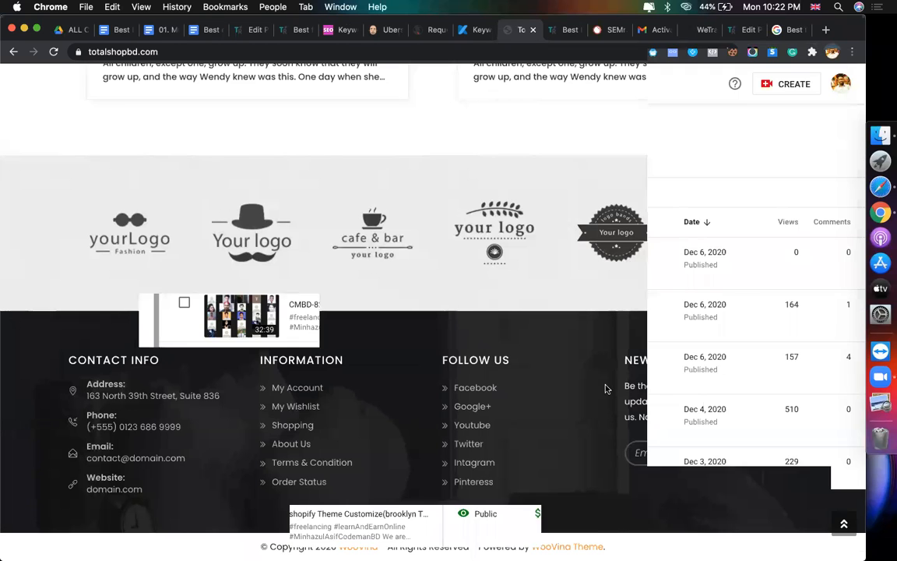
Step: Check the account balance on the AdSense home dashboard
click(435, 31)
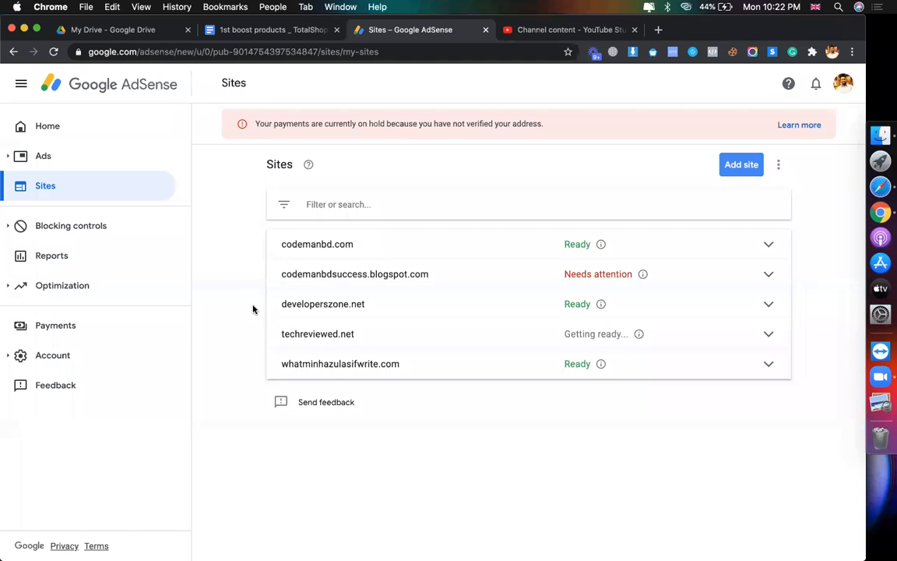
click(66, 126)
scroll(361, 267, down, 3)
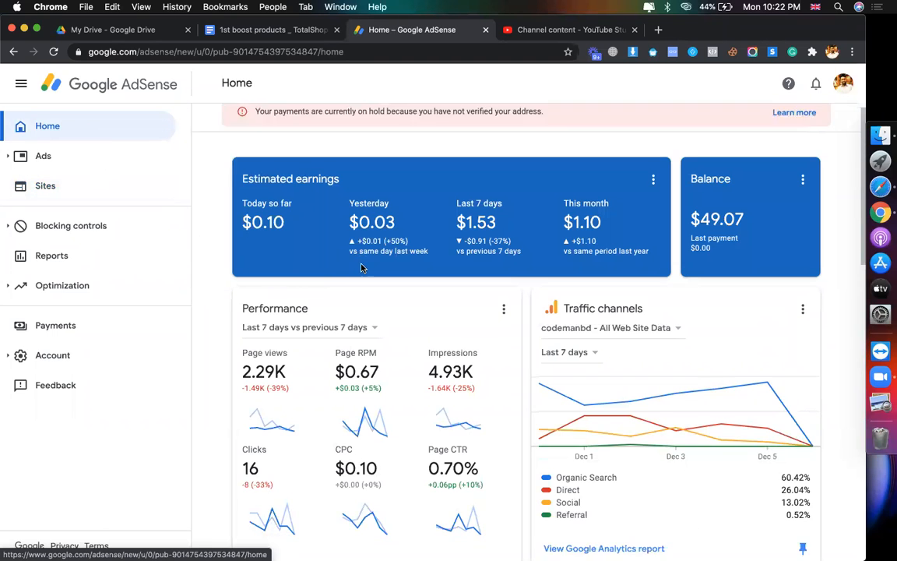
scroll(289, 260, up, 3)
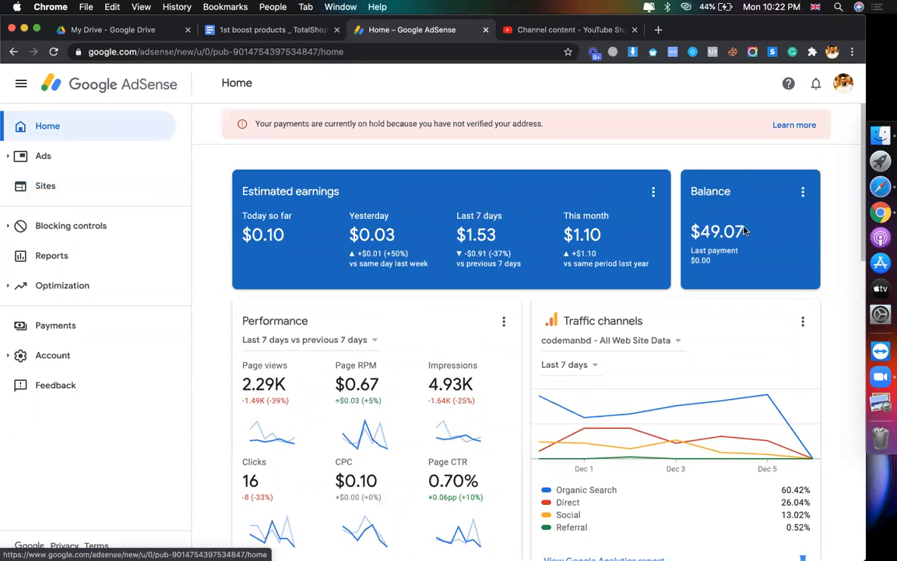
click(745, 231)
Step: Show AdSense's Sites list with the account's five sites and their statuses
scroll(715, 351, down, 3)
scroll(714, 350, up, 3)
scroll(714, 351, down, 6)
scroll(714, 350, up, 7)
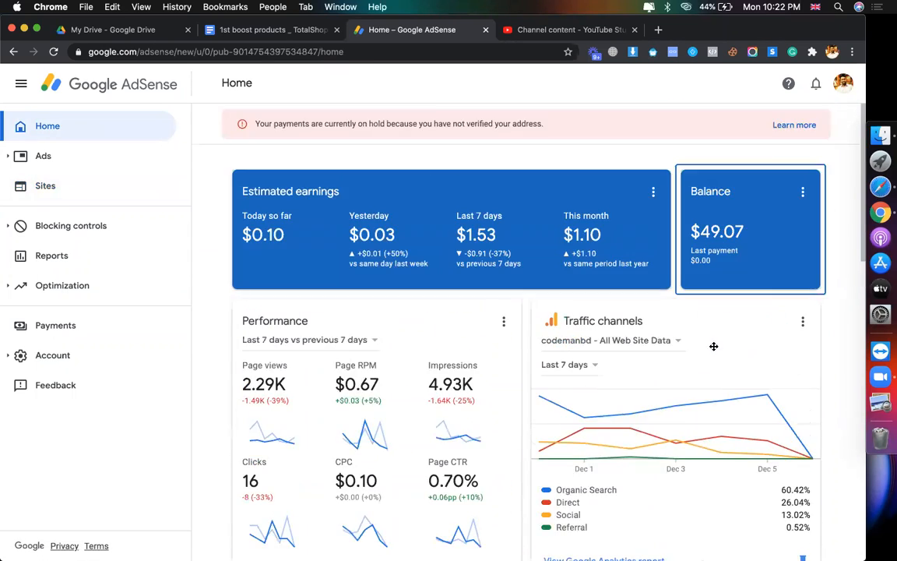
scroll(714, 350, down, 3)
scroll(714, 350, up, 1)
scroll(714, 350, down, 1)
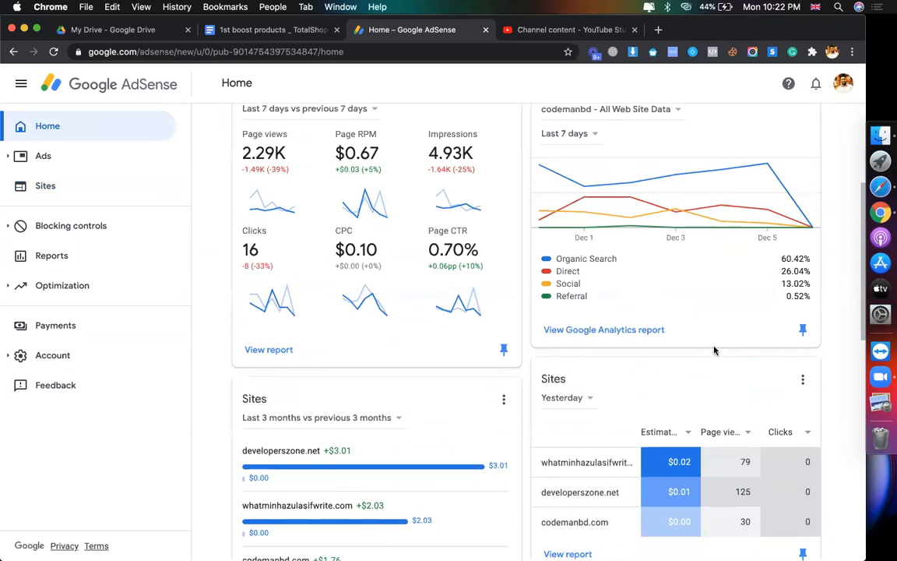
scroll(714, 350, up, 4)
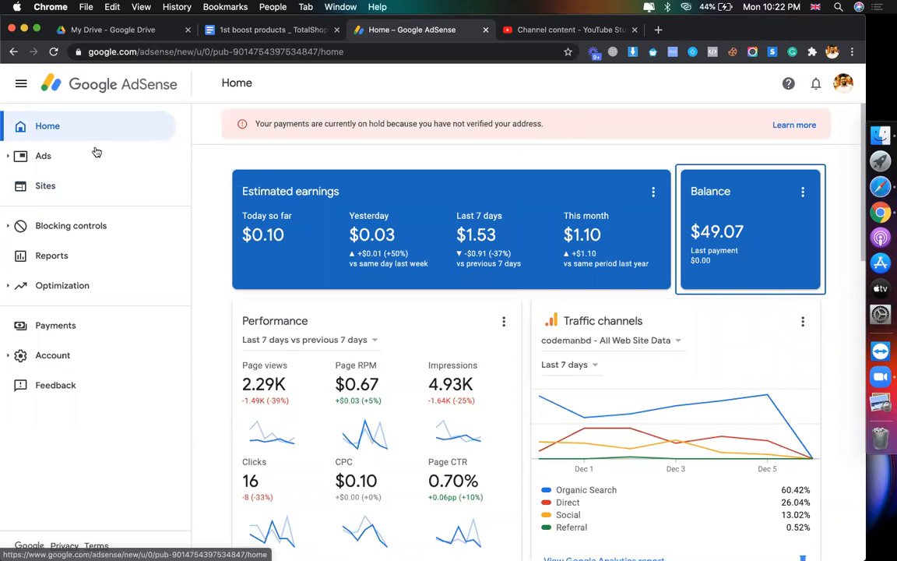
click(50, 186)
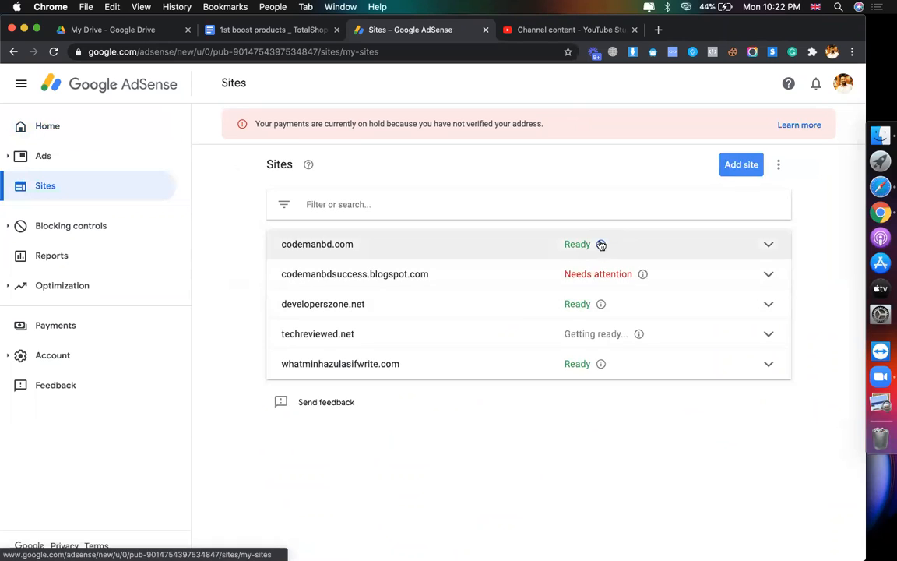
Step: Switch to the browser and look over the codemanbd.com page
click(858, 192)
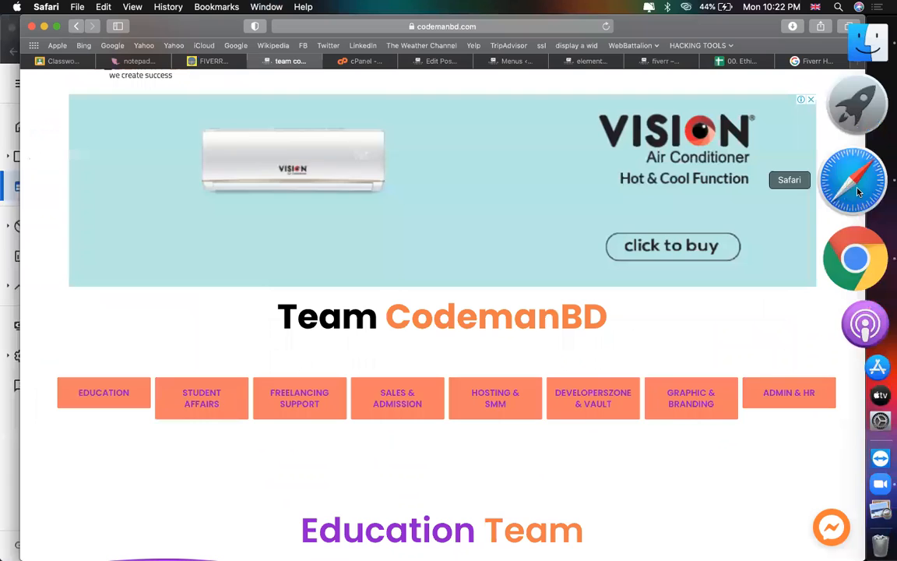
scroll(474, 191, up, 2)
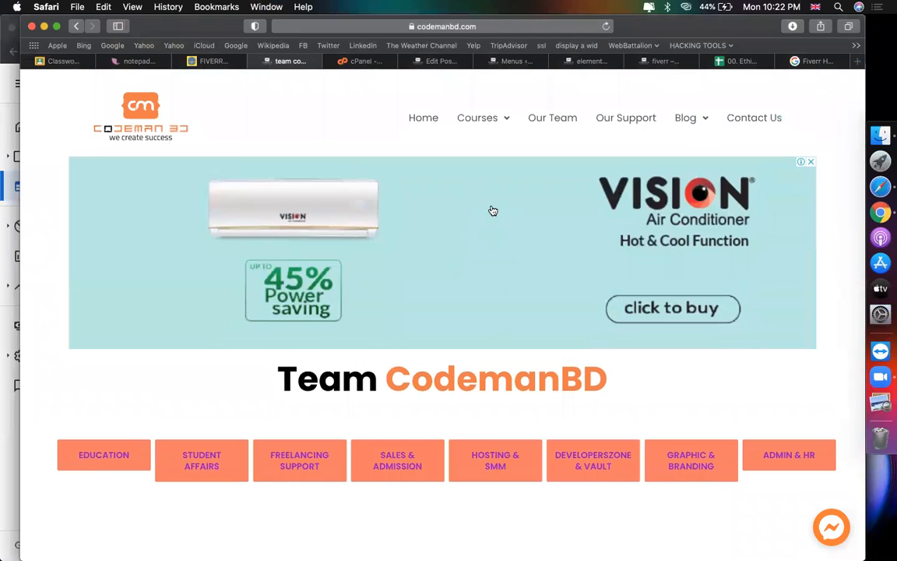
scroll(490, 209, down, 10)
scroll(491, 209, down, 5)
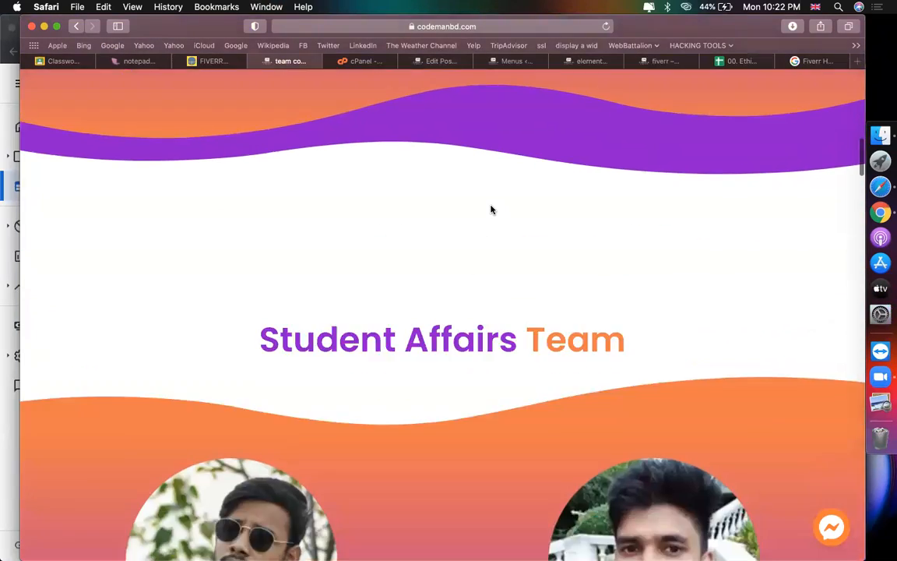
scroll(490, 208, up, 15)
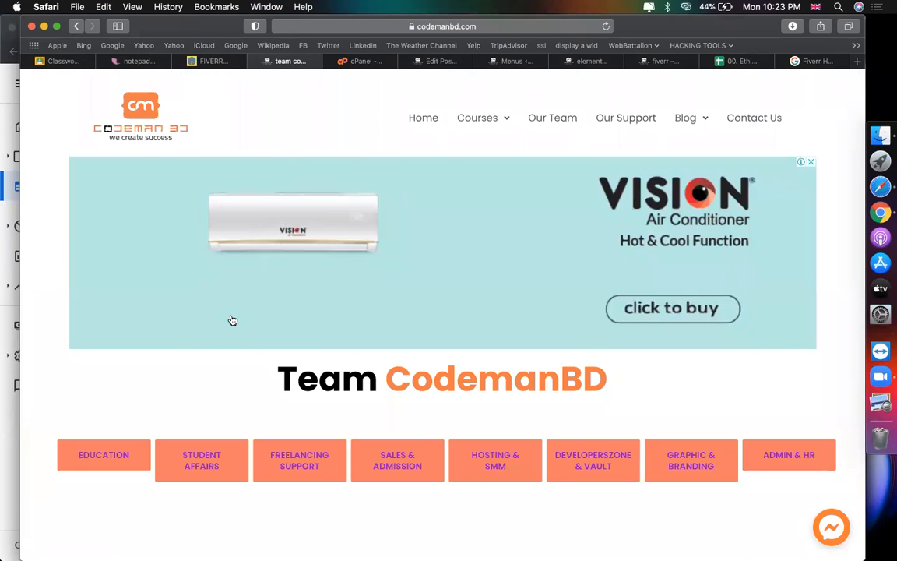
scroll(495, 250, down, 1)
scroll(346, 250, down, 15)
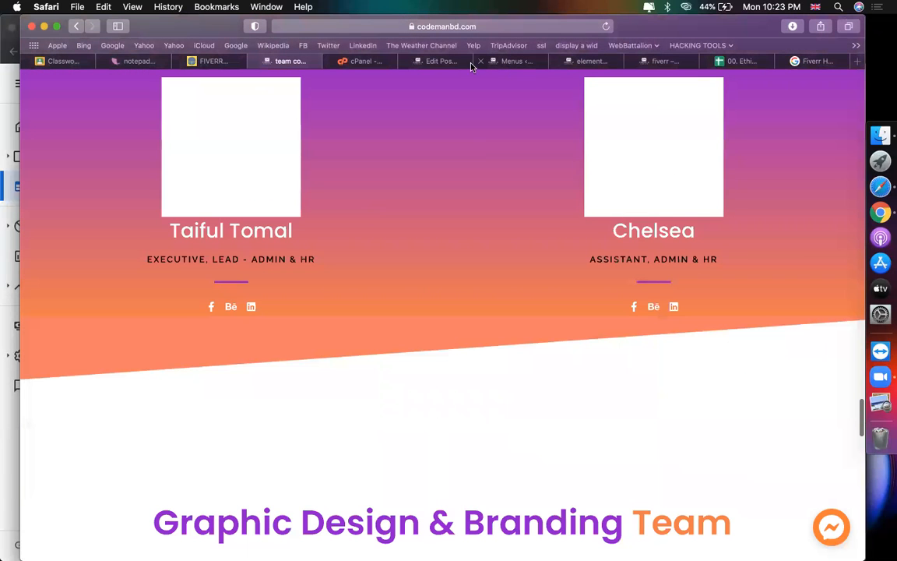
Step: Check the published FIVERR Virtual Assistant post's title in its editor, then return to the team page
click(567, 63)
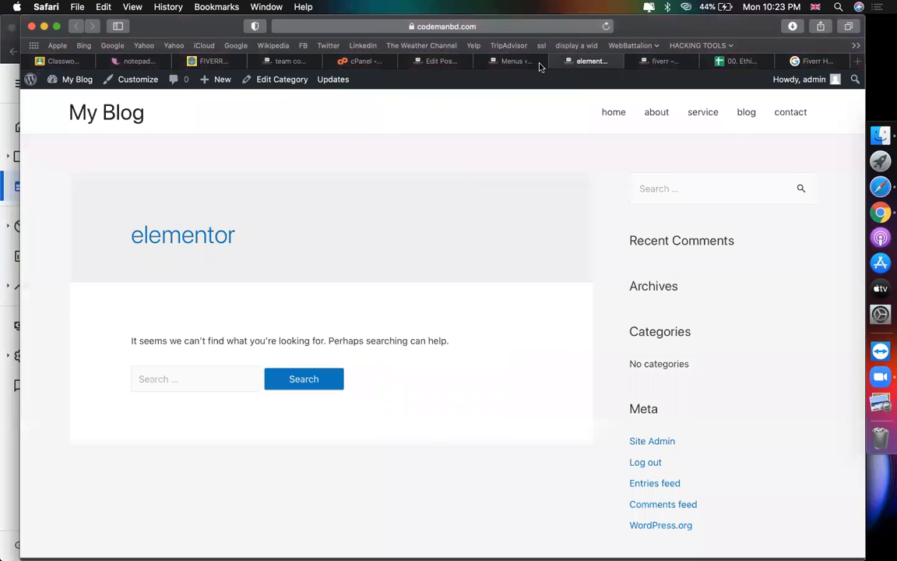
click(510, 63)
click(447, 65)
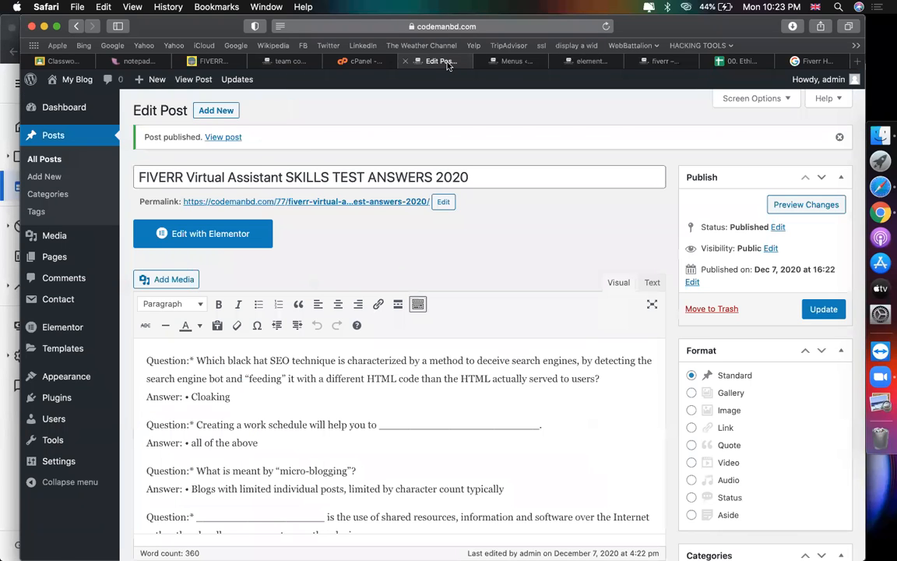
click(530, 181)
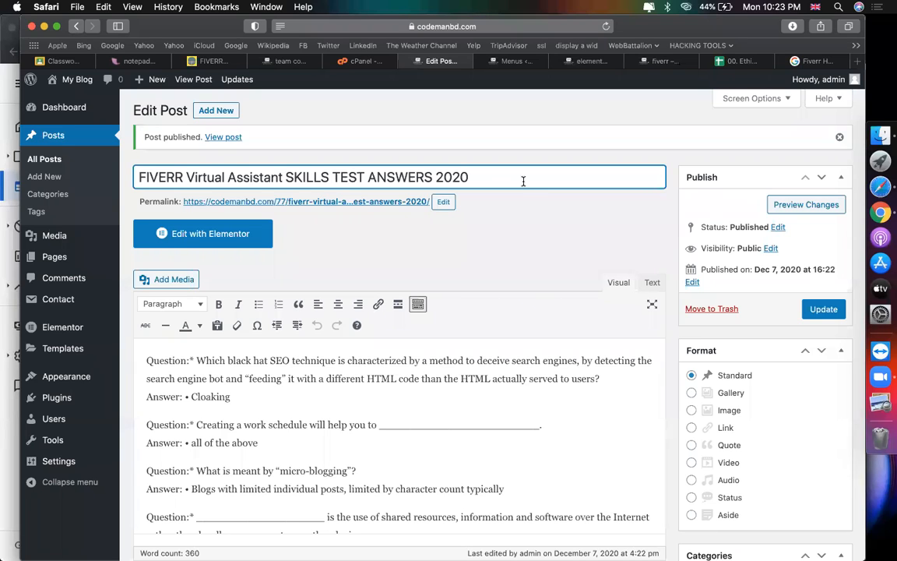
click(508, 217)
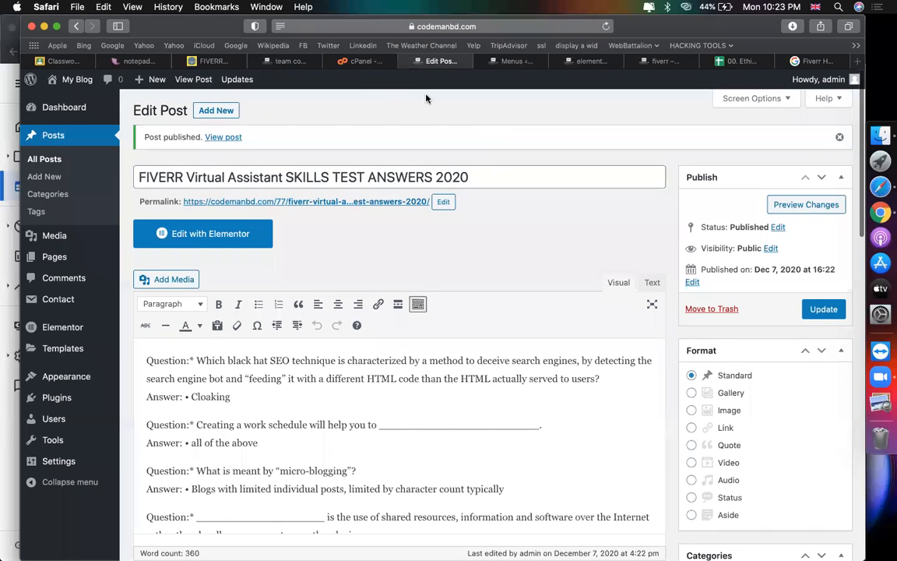
click(289, 60)
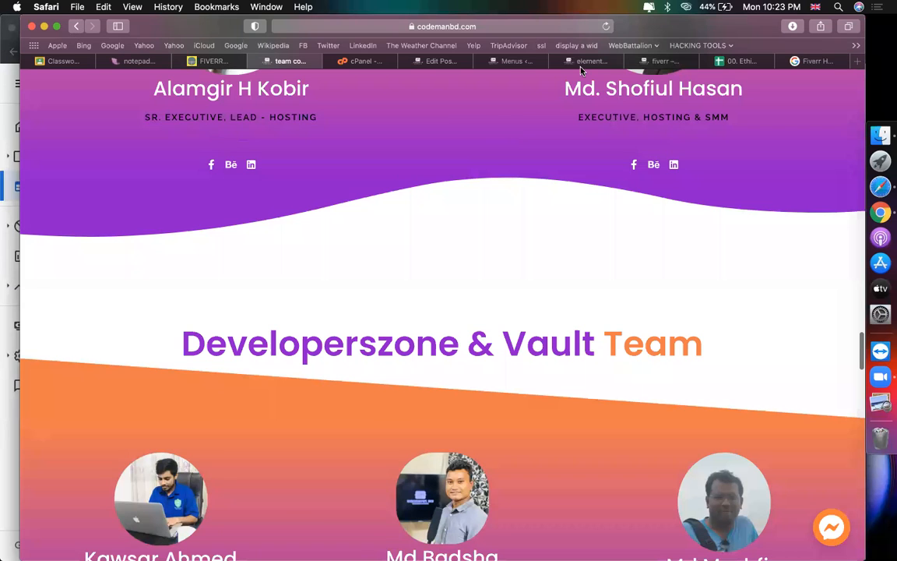
click(585, 62)
Step: Open the blog > fiverr category archive and look over its posts
click(654, 61)
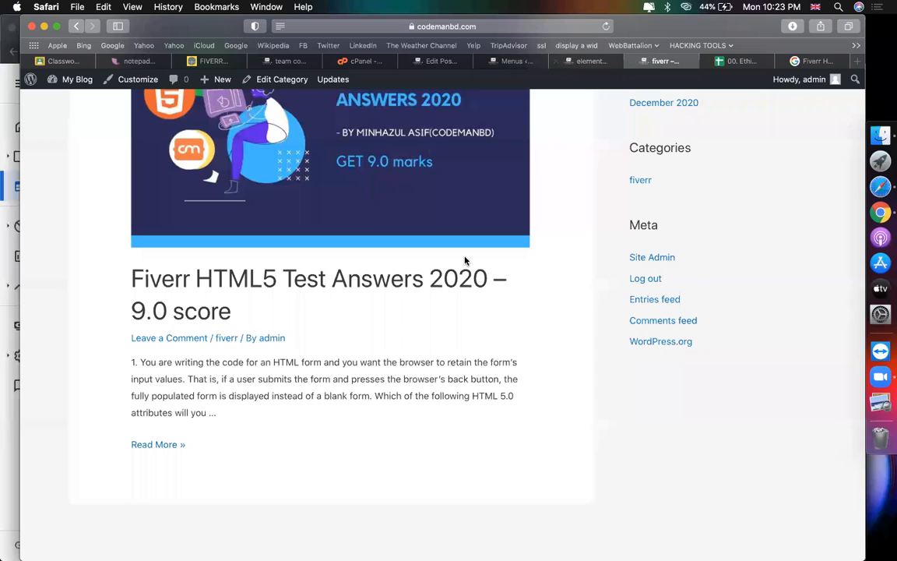
scroll(464, 261, up, 8)
scroll(739, 208, down, 2)
scroll(739, 208, up, 3)
mouse_move(734, 115)
click(737, 181)
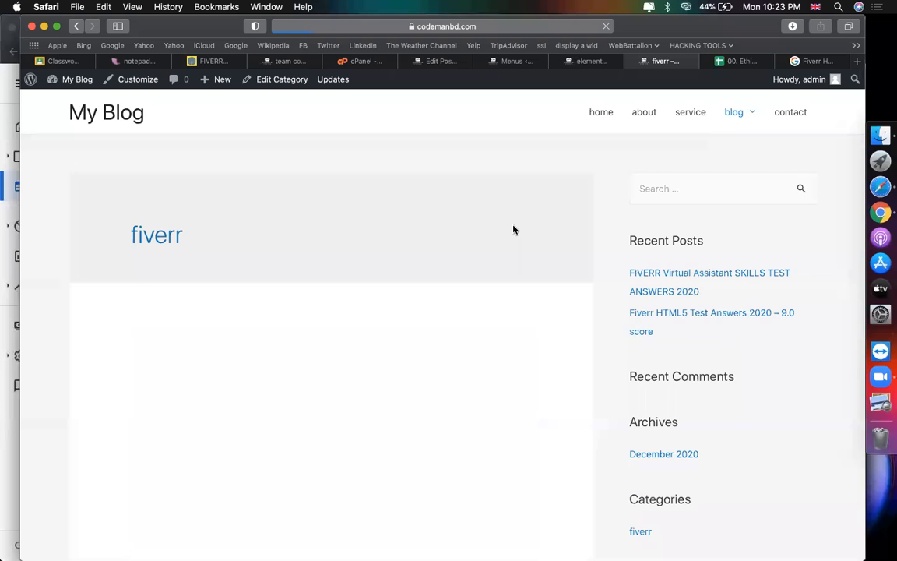
scroll(513, 230, down, 5)
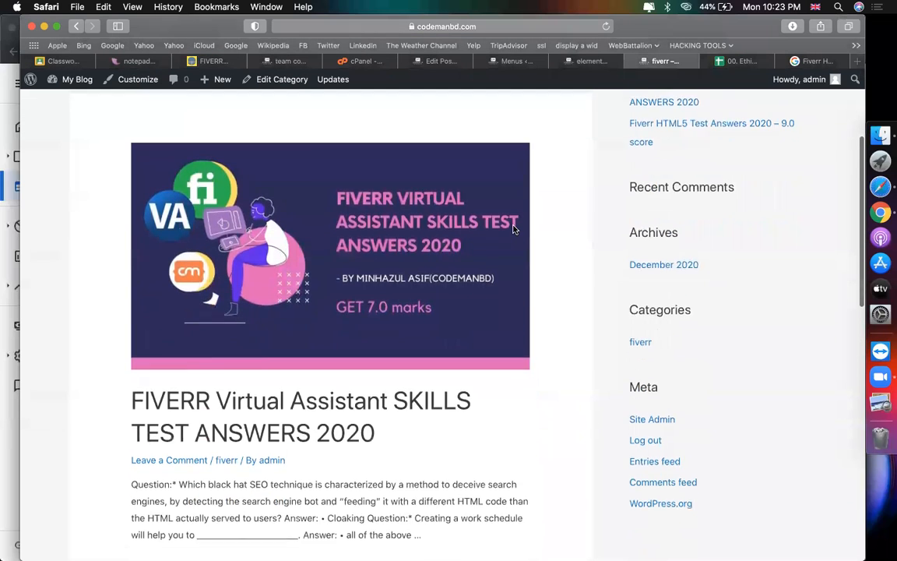
scroll(513, 229, down, 10)
scroll(513, 230, up, 13)
scroll(513, 230, down, 17)
scroll(513, 230, up, 8)
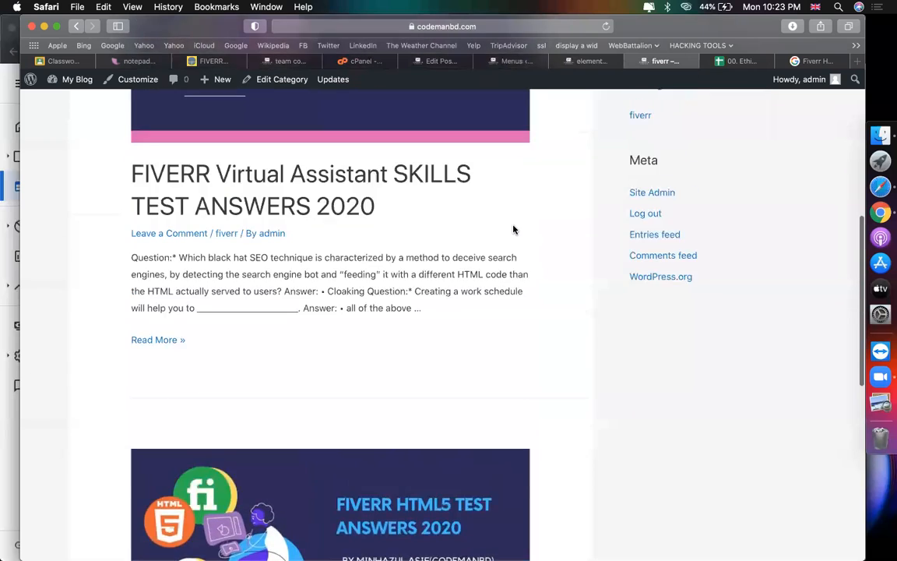
scroll(513, 230, up, 10)
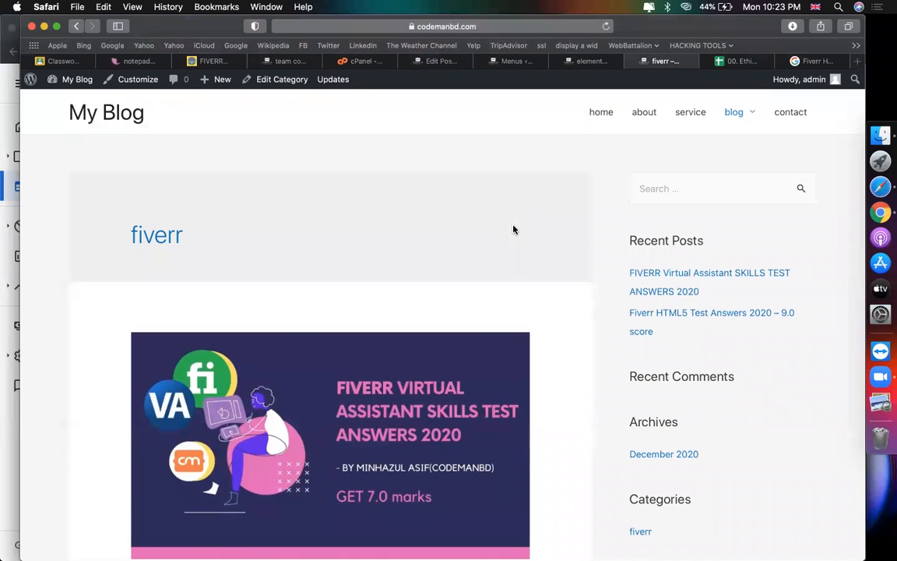
scroll(513, 229, down, 10)
scroll(507, 327, down, 13)
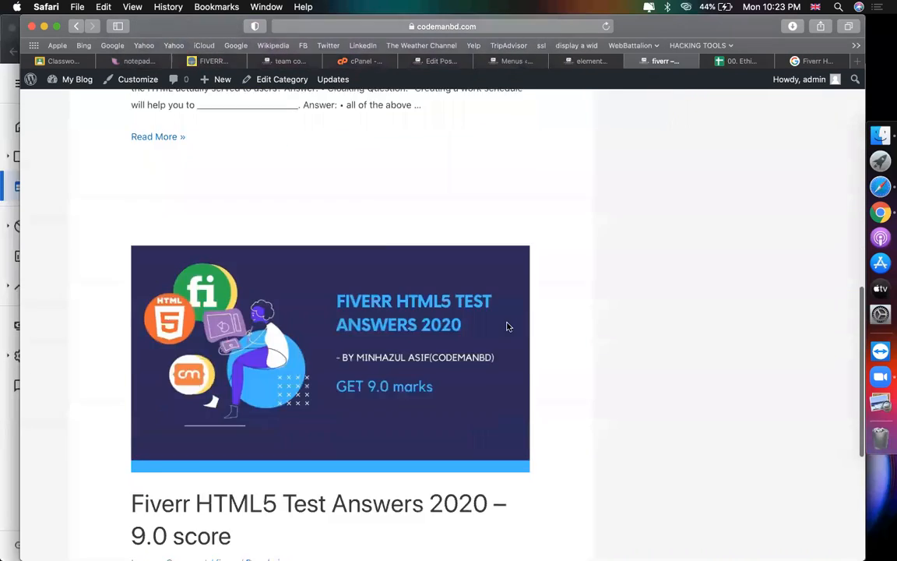
scroll(529, 257, up, 8)
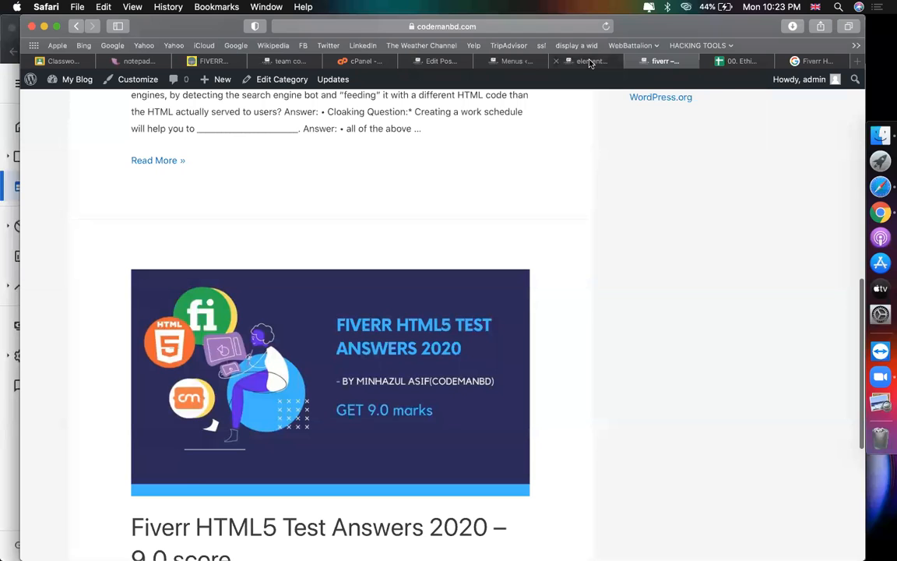
Step: Open the main blog page to compare it with the fiverr listing
mouse_move(589, 63)
scroll(551, 263, up, 15)
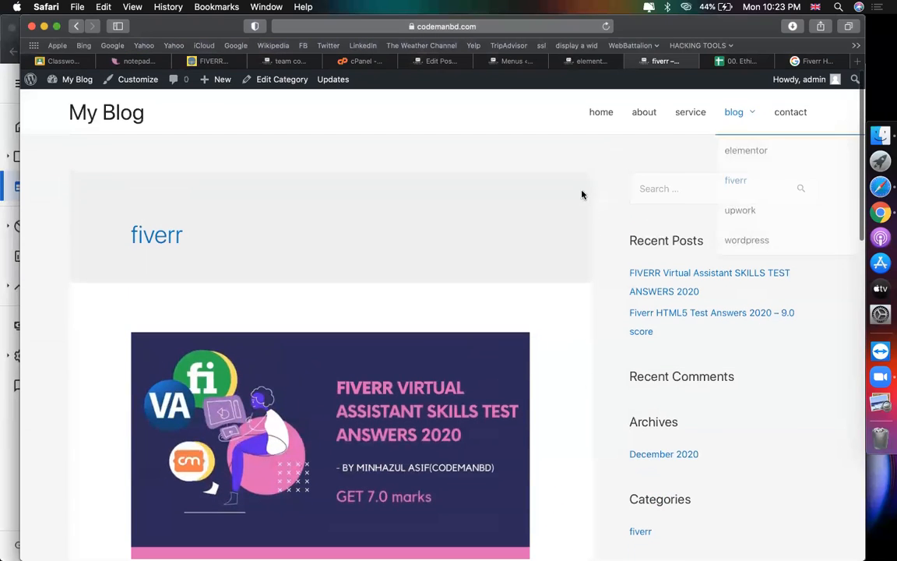
scroll(558, 245, down, 5)
scroll(362, 385, up, 3)
scroll(362, 372, down, 4)
scroll(358, 374, up, 3)
scroll(361, 375, up, 3)
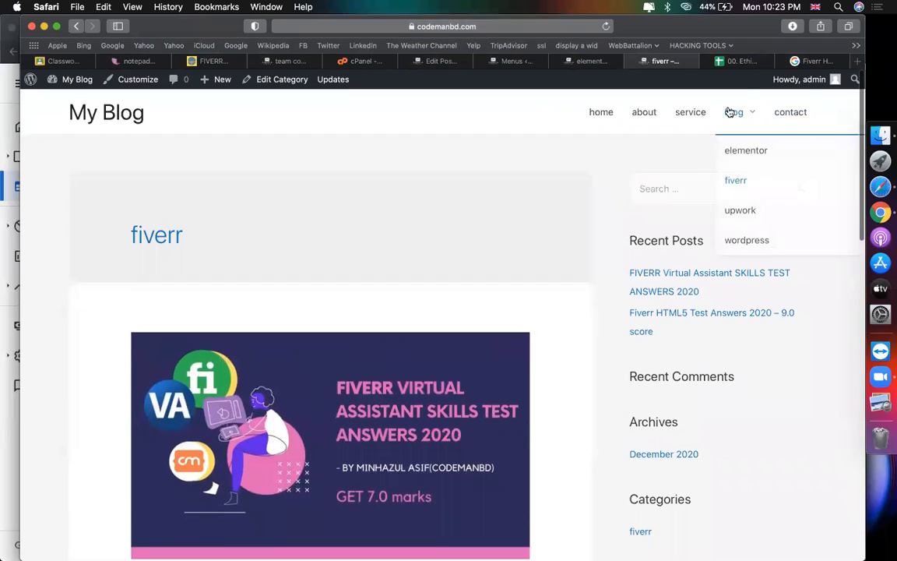
click(728, 112)
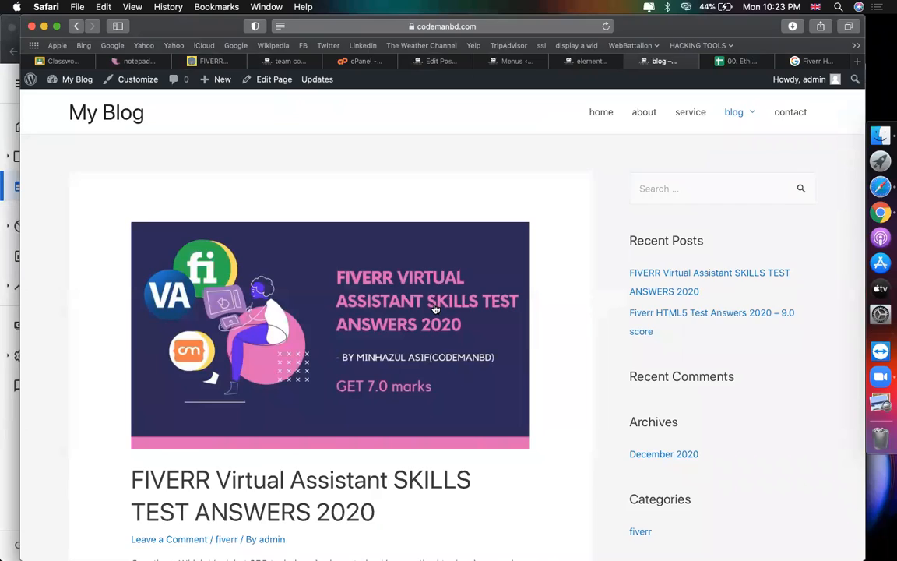
scroll(434, 309, down, 10)
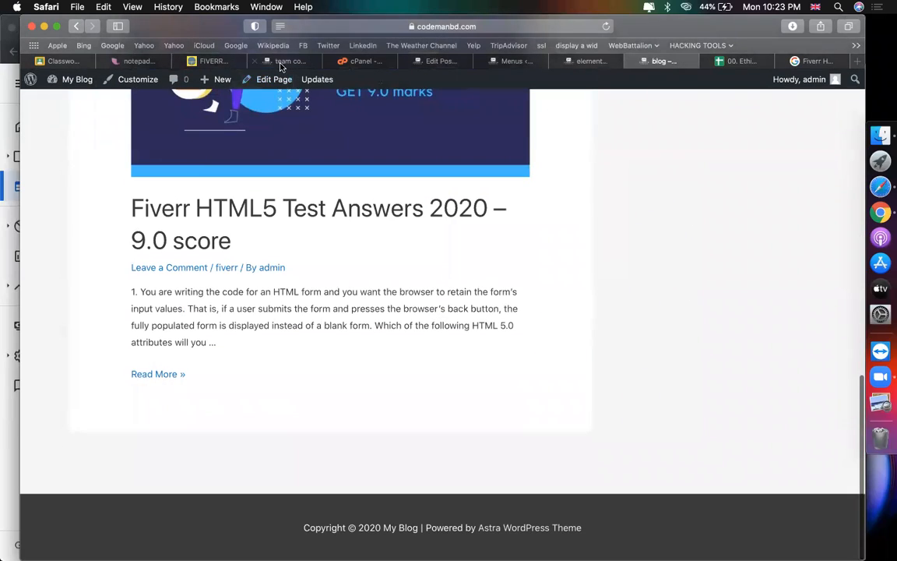
Step: Bring up the What Minhazulasif Write reference blog homepage
click(282, 62)
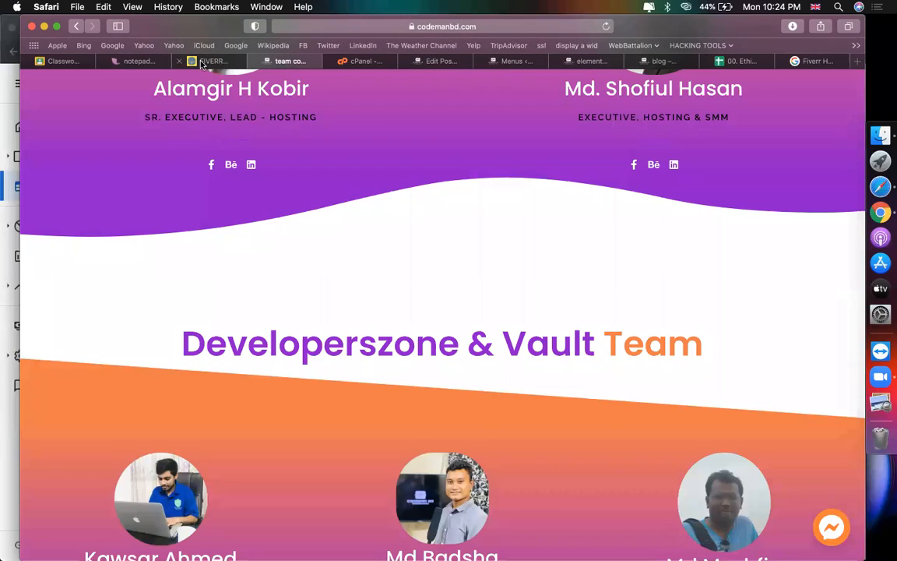
click(212, 63)
mouse_move(341, 348)
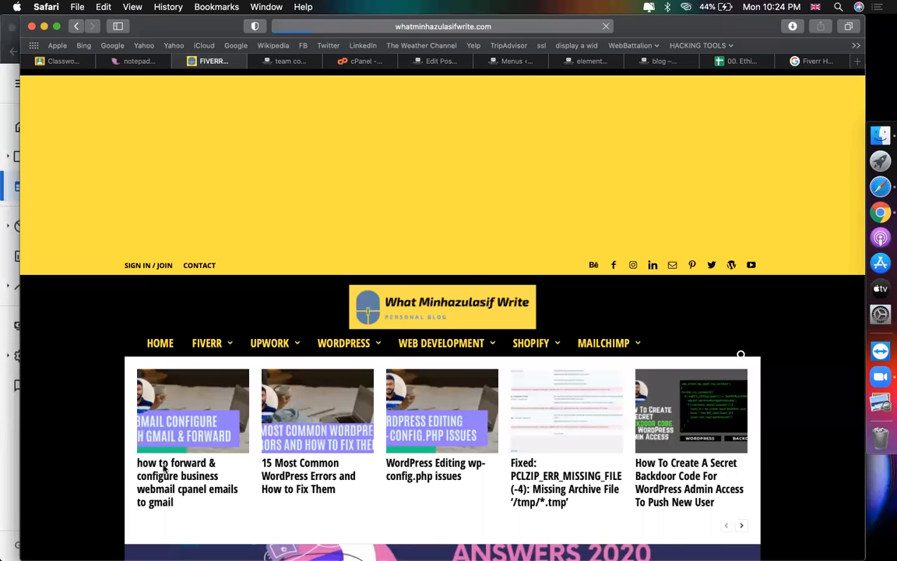
Step: Open the webmail forwarding post, copy its title, and save its featured image
click(164, 467)
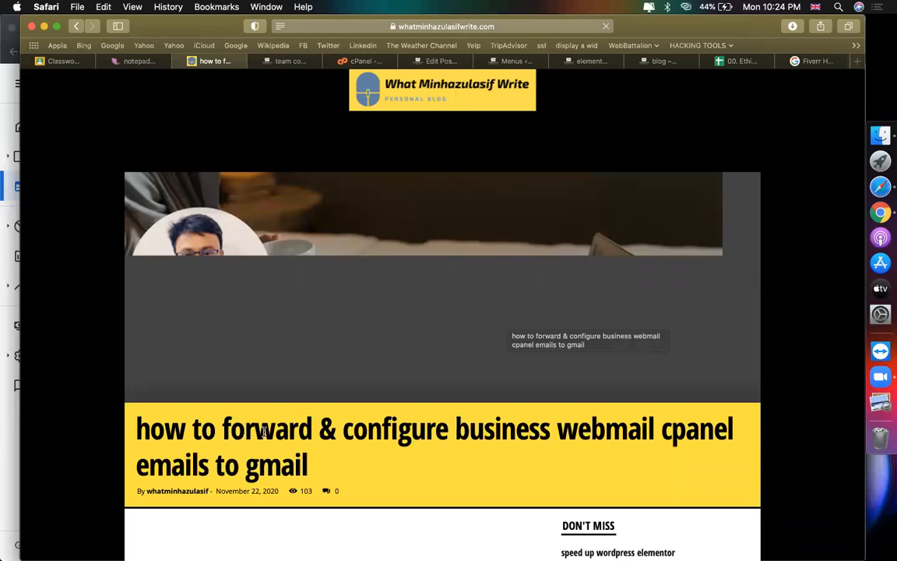
triple_click(238, 435)
key(super+c)
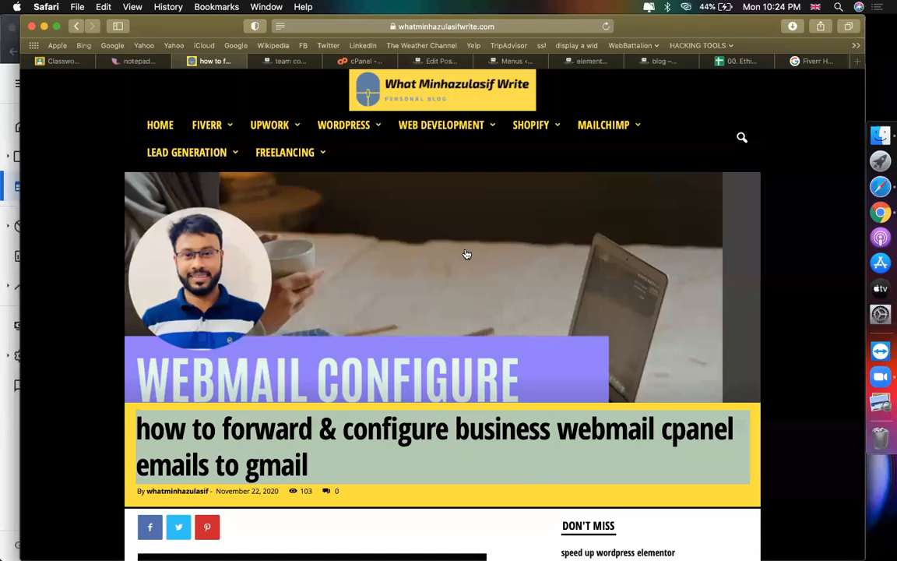
right_click(467, 251)
click(512, 403)
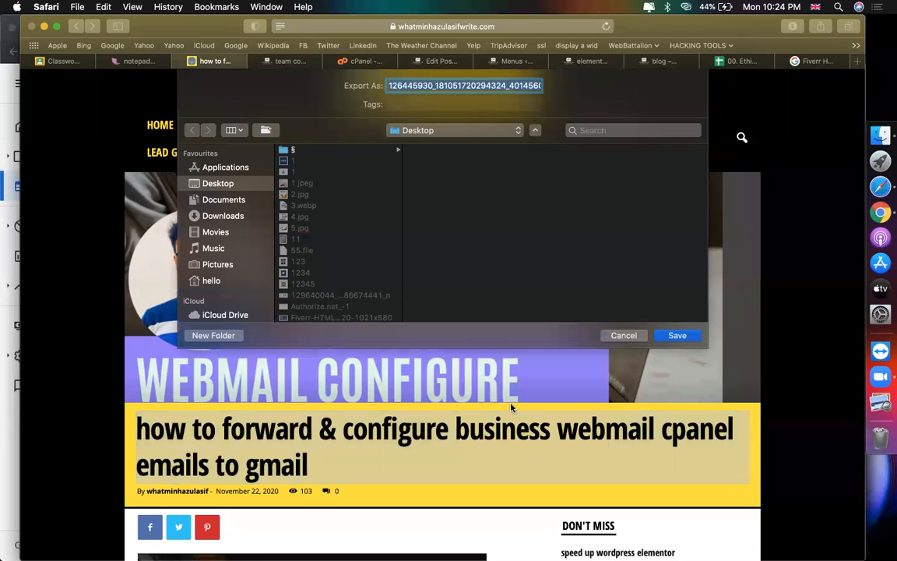
key(Return)
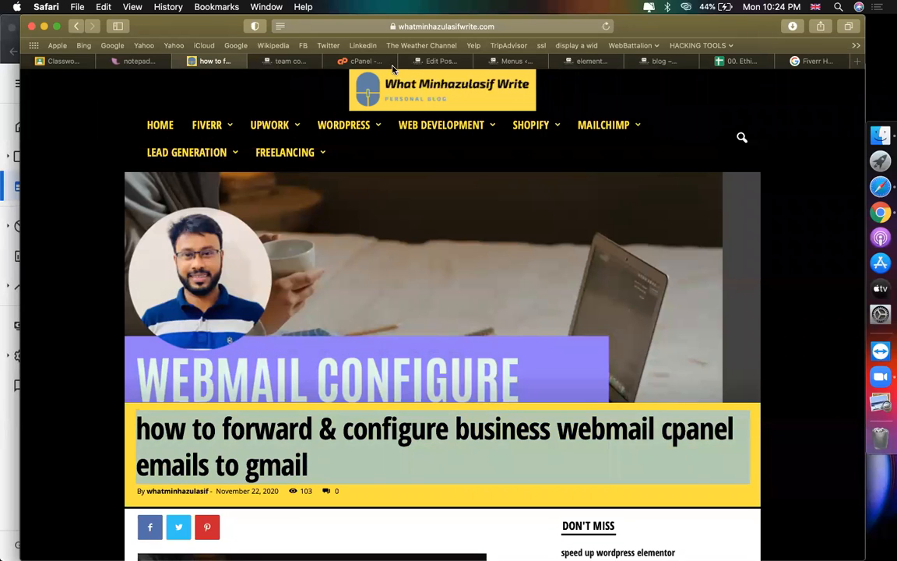
Step: Start a blank new post in WordPress
click(284, 60)
click(448, 61)
click(222, 110)
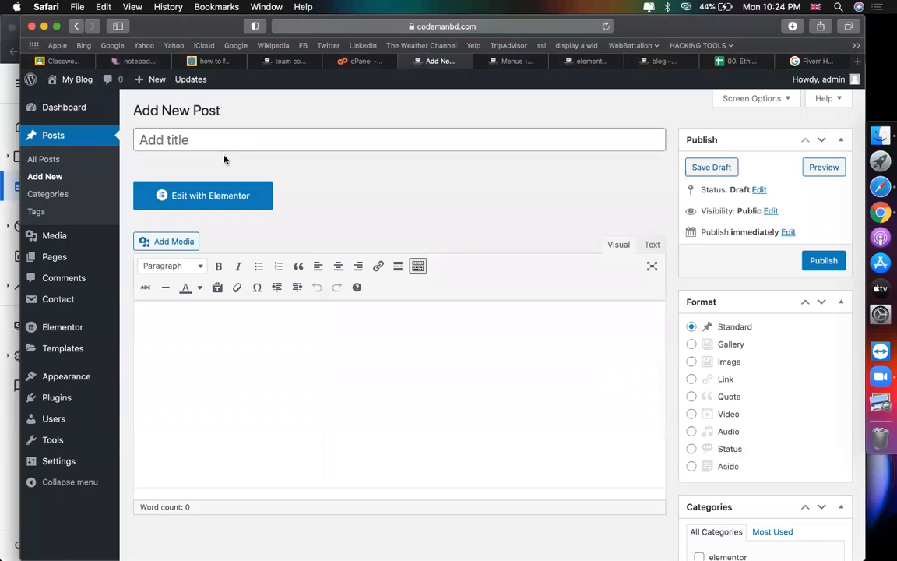
Step: Paste the copied webmail post title as the new post's title
click(196, 138)
key(super+v)
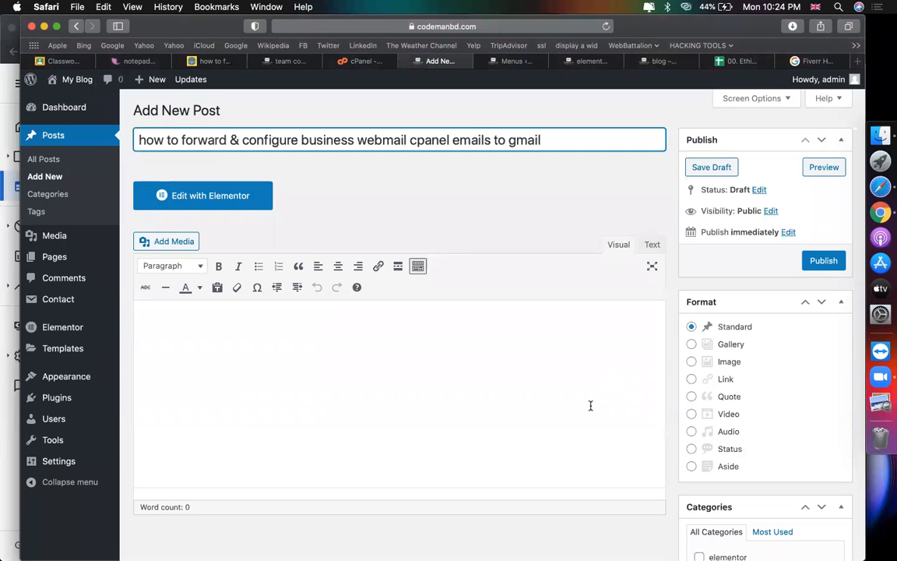
scroll(753, 434, down, 5)
scroll(739, 482, down, 5)
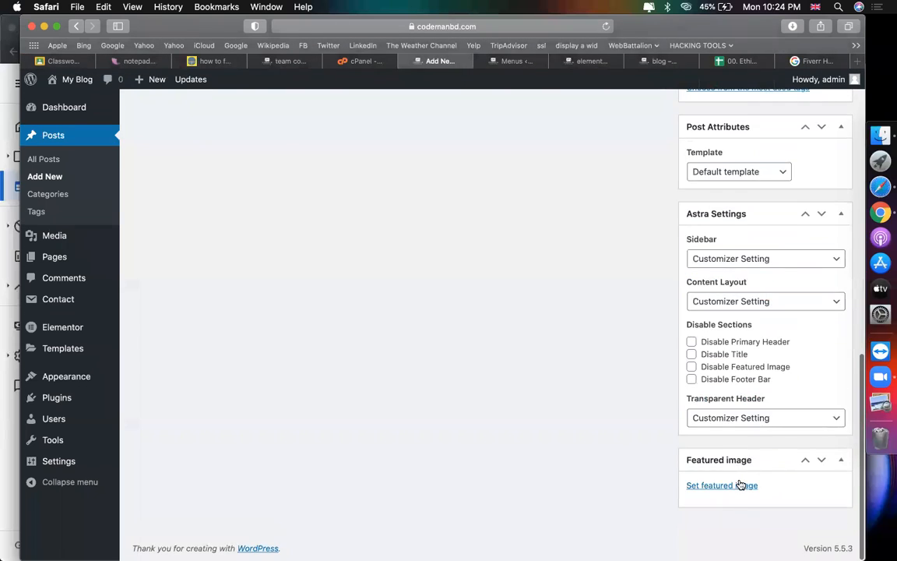
Step: Upload the WEBMAIL CONFIGURE thumbnail and set it as the post's featured image
click(741, 483)
click(67, 131)
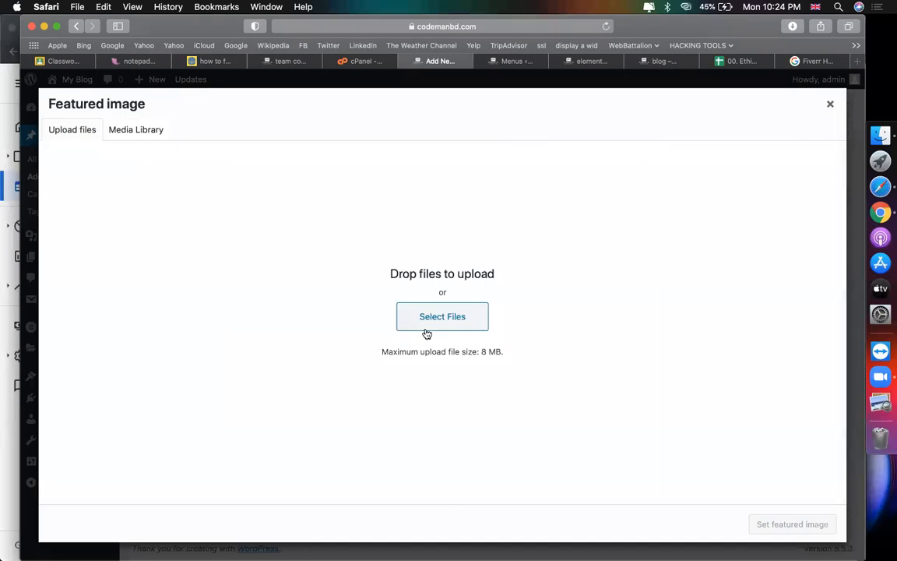
click(424, 322)
click(256, 235)
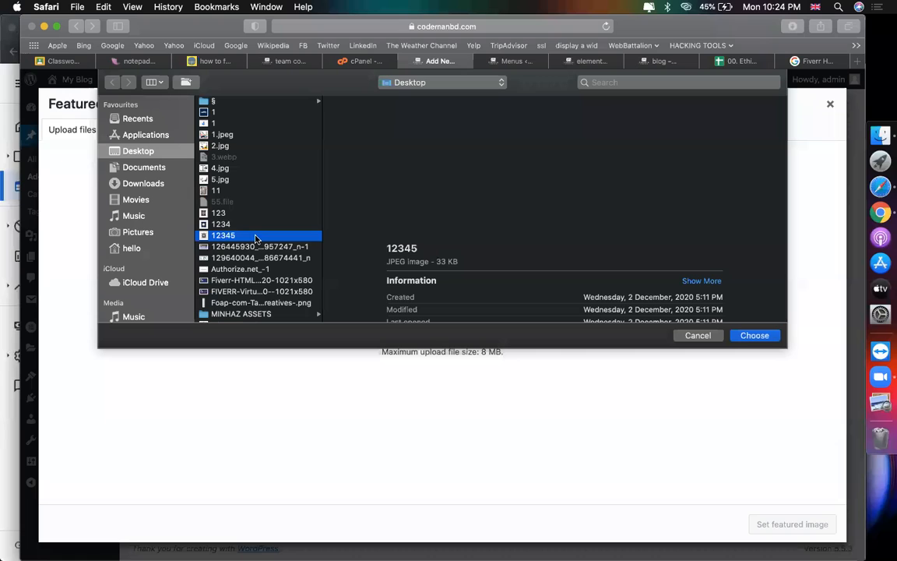
key(Down)
key(Return)
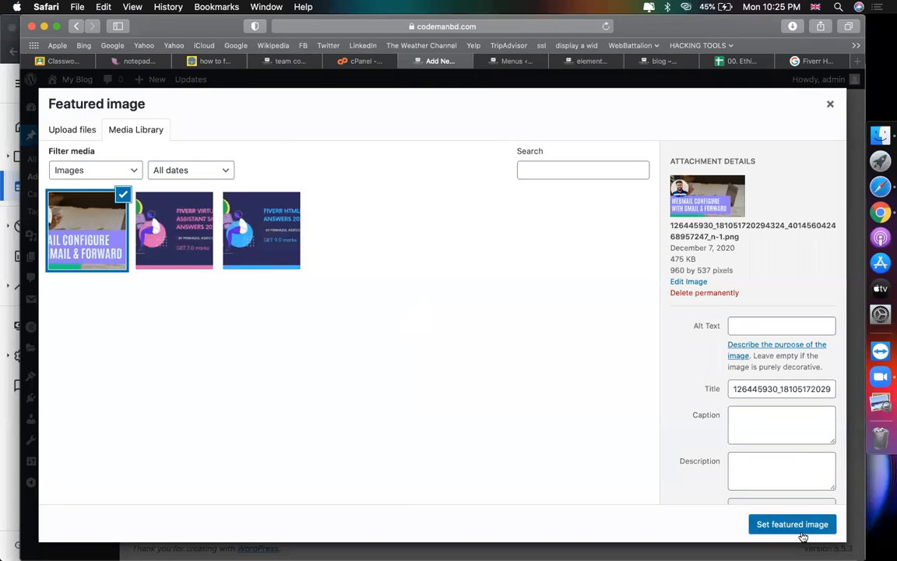
click(799, 528)
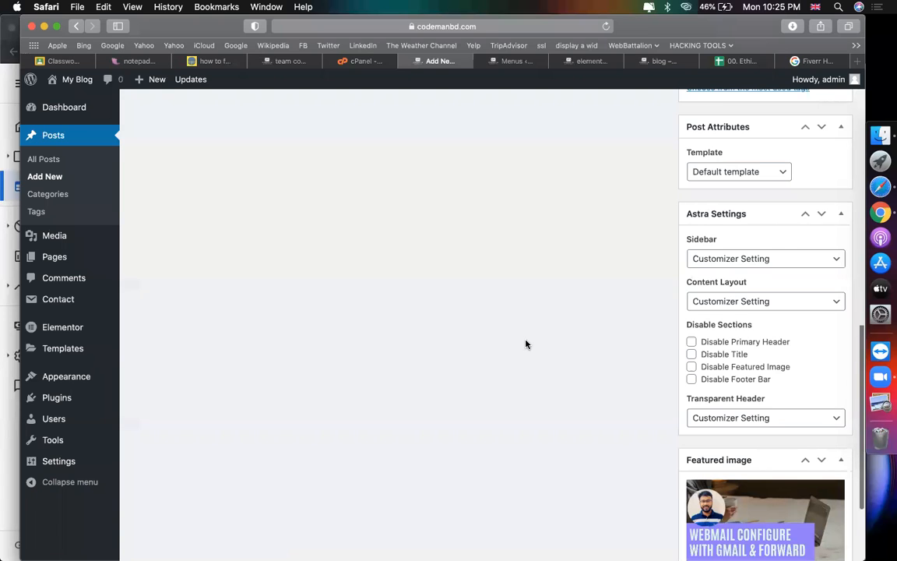
Step: Tick the wordpress category for the post
scroll(525, 345, up, 5)
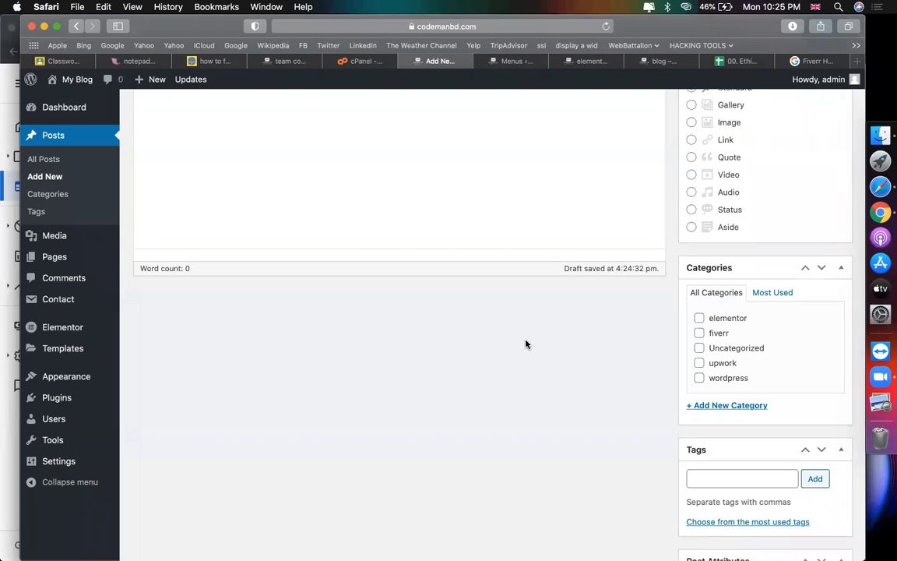
click(698, 377)
scroll(590, 366, up, 1)
scroll(591, 367, up, 5)
click(502, 347)
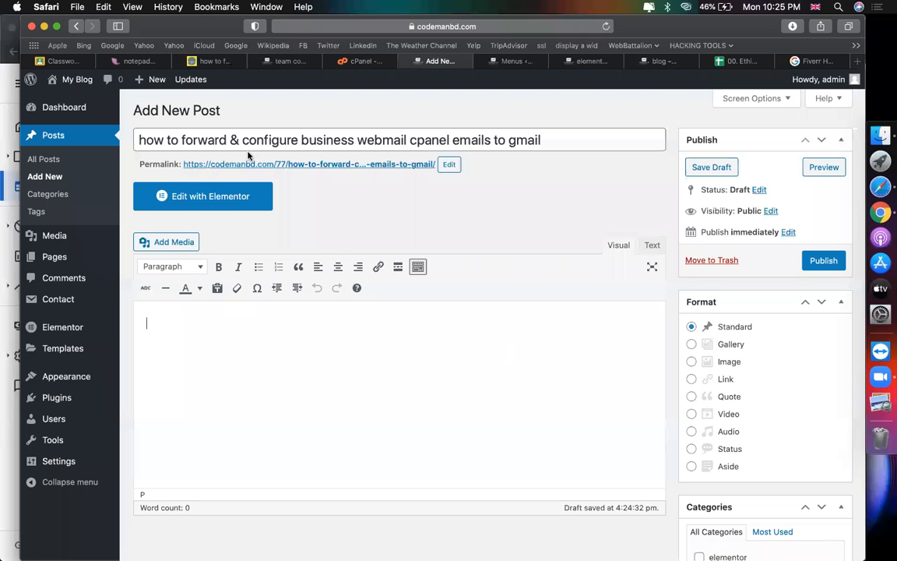
click(206, 62)
Step: Open the reference post's webmail configuration video on YouTube
scroll(345, 288, down, 5)
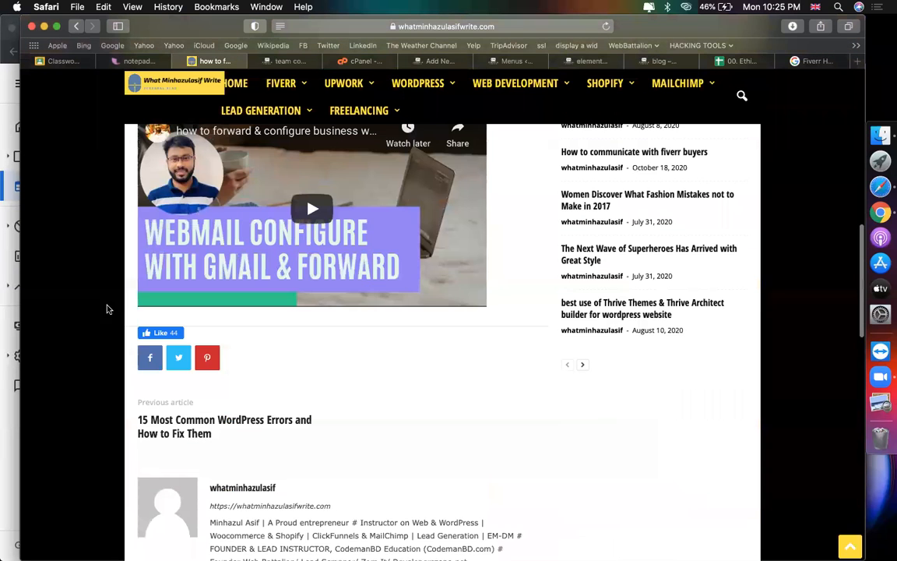
scroll(139, 355, up, 4)
scroll(241, 347, down, 2)
scroll(265, 382, down, 3)
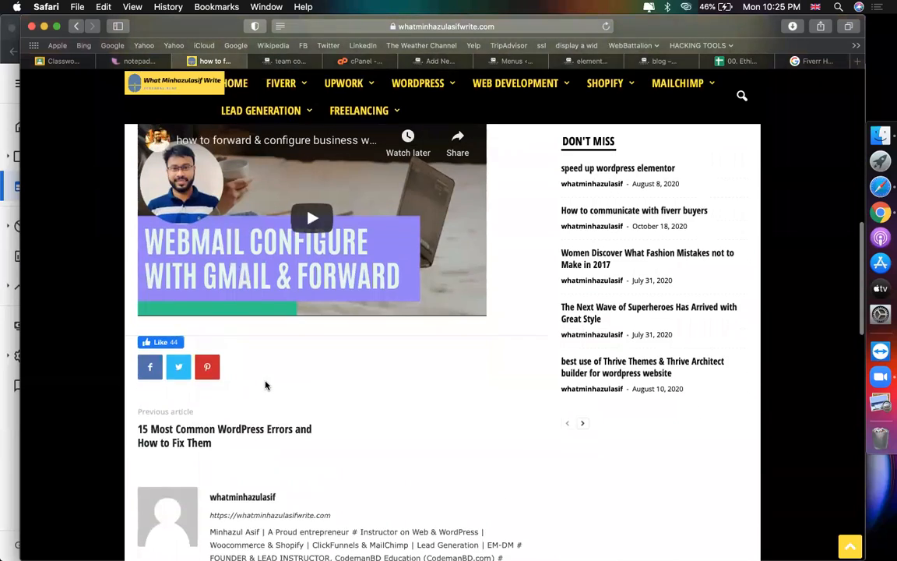
scroll(265, 382, up, 1)
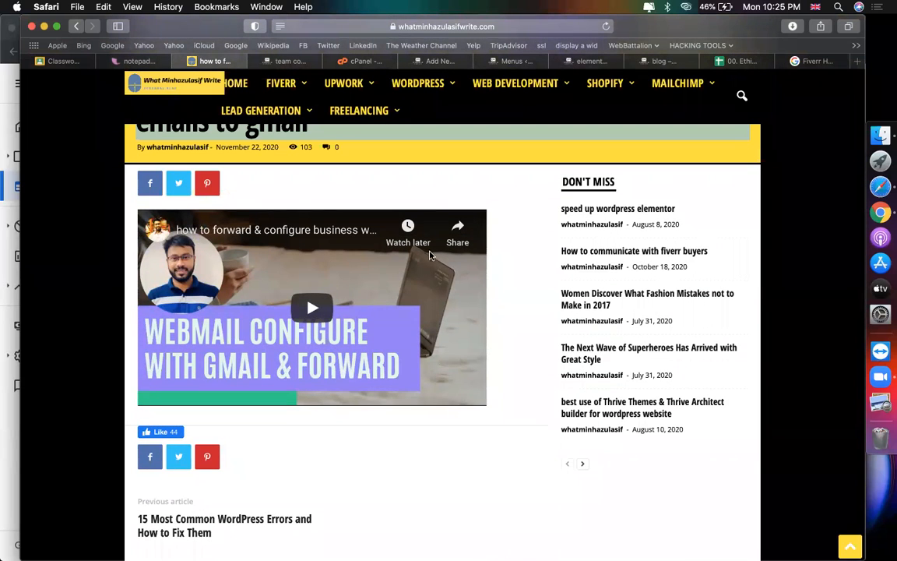
click(327, 310)
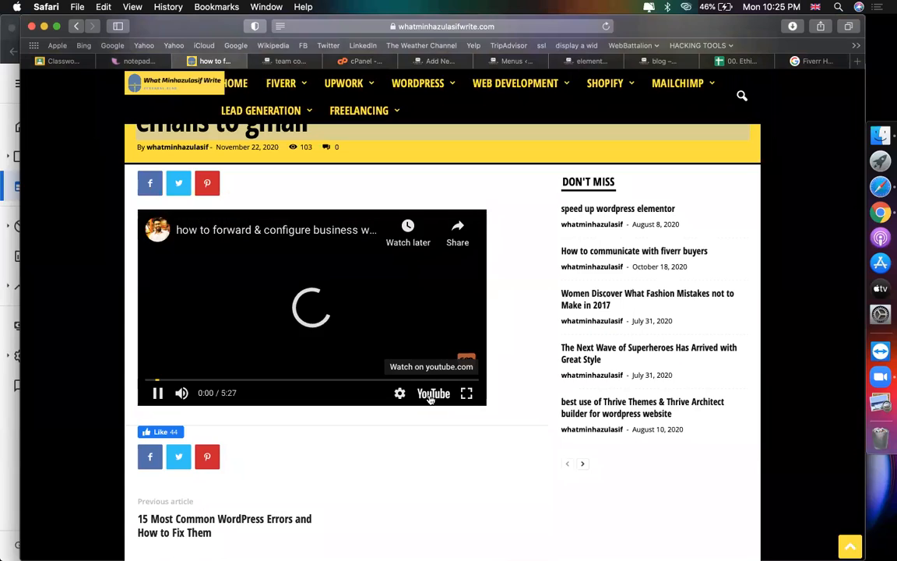
click(435, 394)
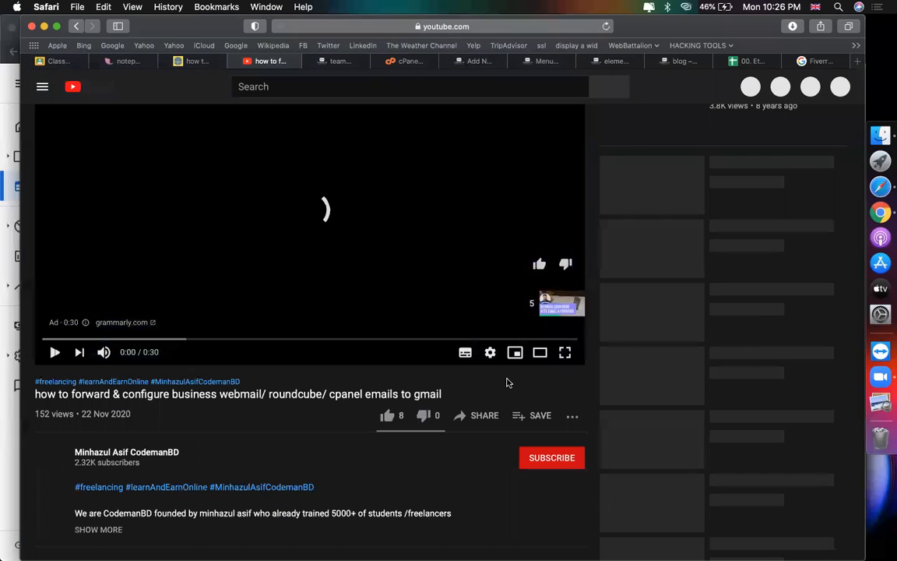
Step: Copy the video's iframe code from Share > Embed
scroll(423, 400, down, 1)
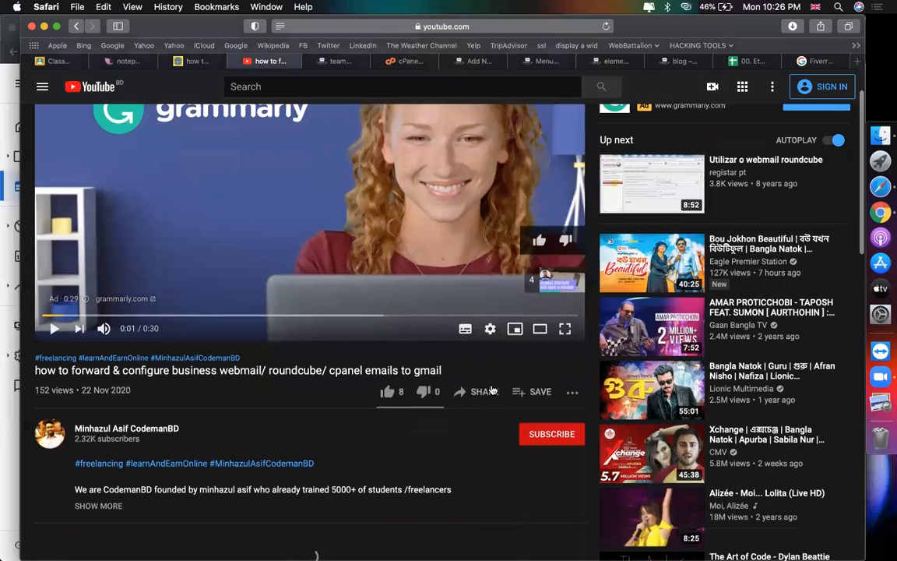
click(488, 393)
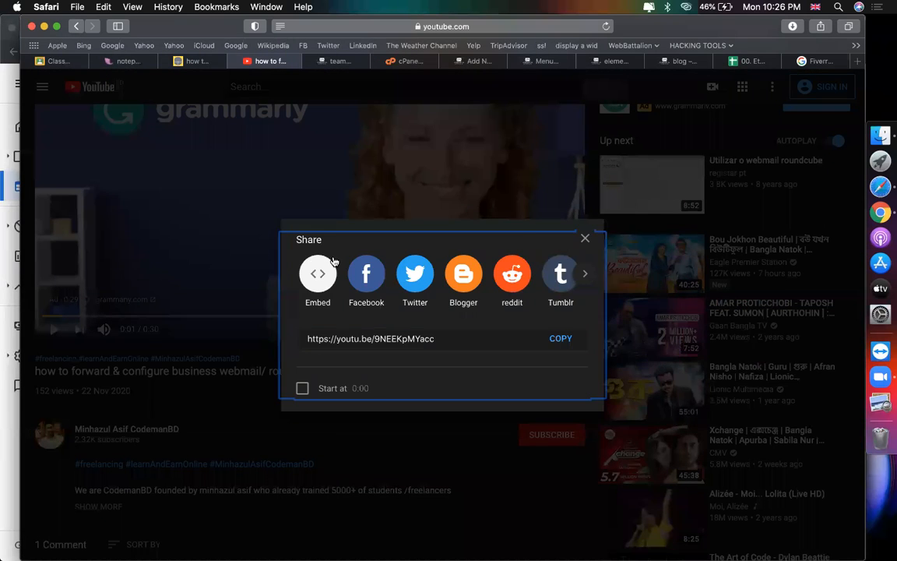
click(318, 272)
click(650, 270)
key(super+c)
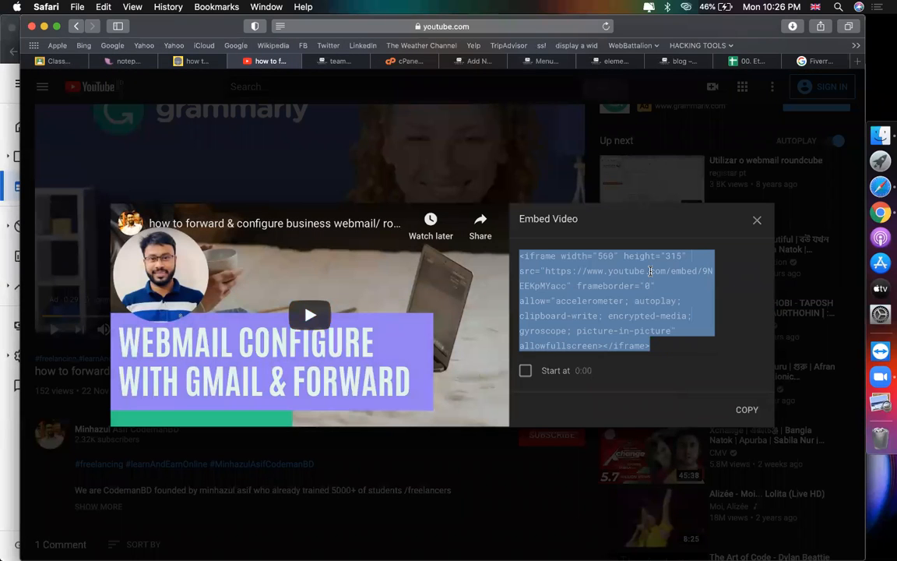
click(477, 62)
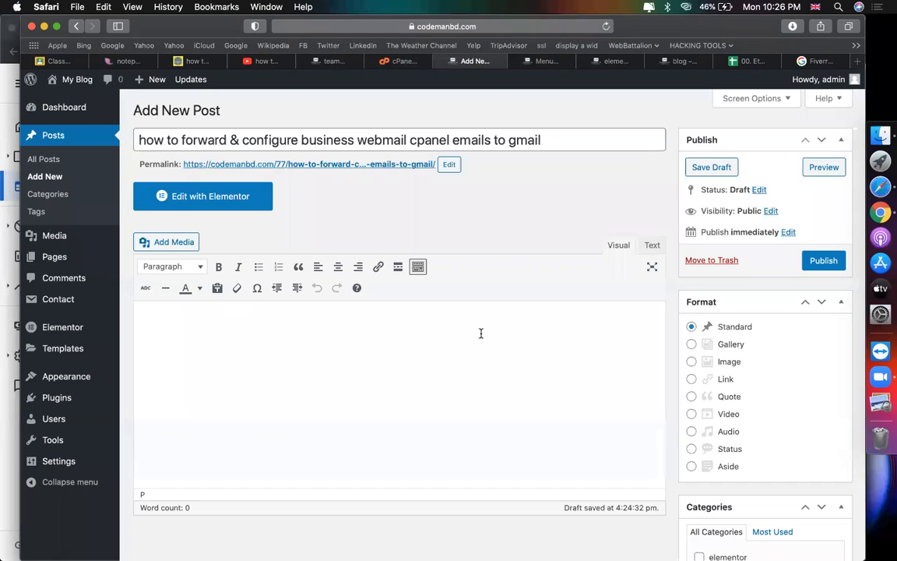
Step: Paste the YouTube iframe code in the Text view and publish the post
click(652, 245)
key(super+v)
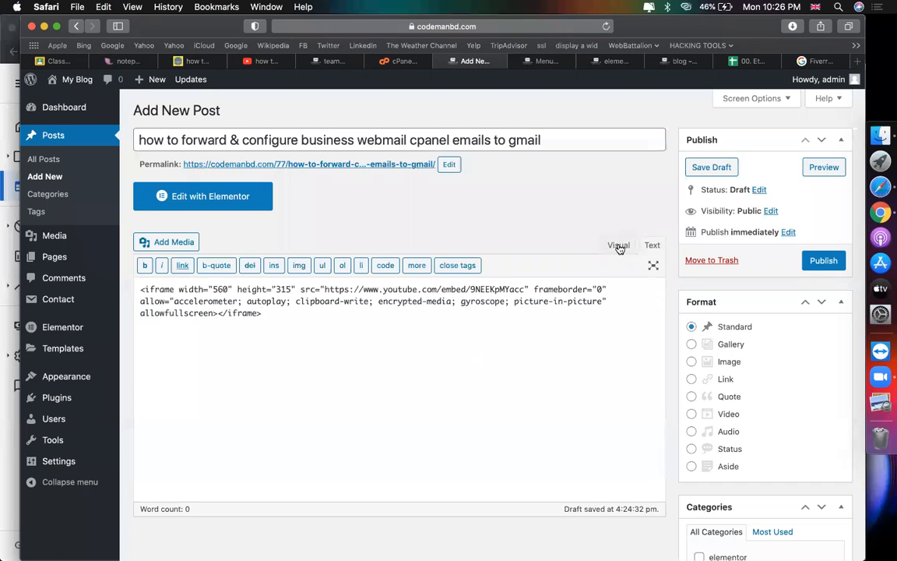
click(619, 246)
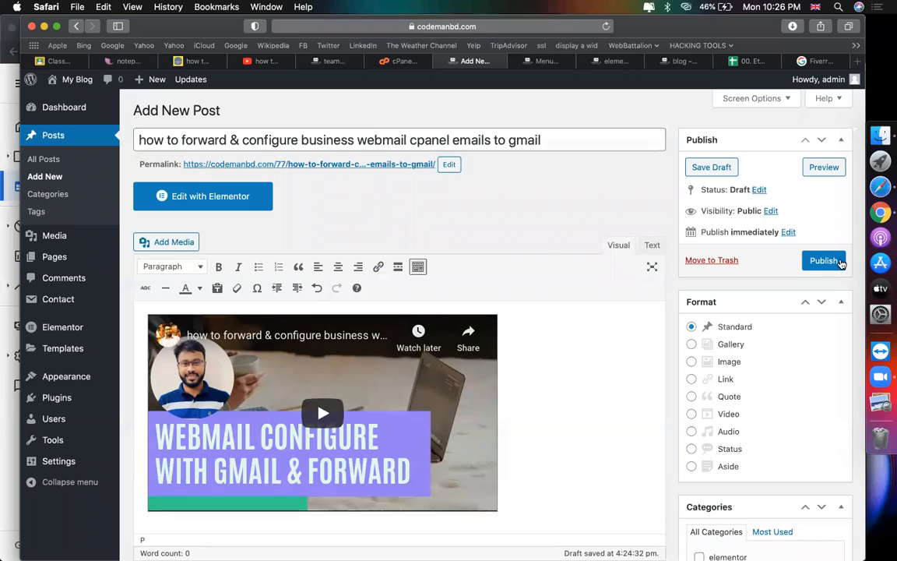
click(840, 262)
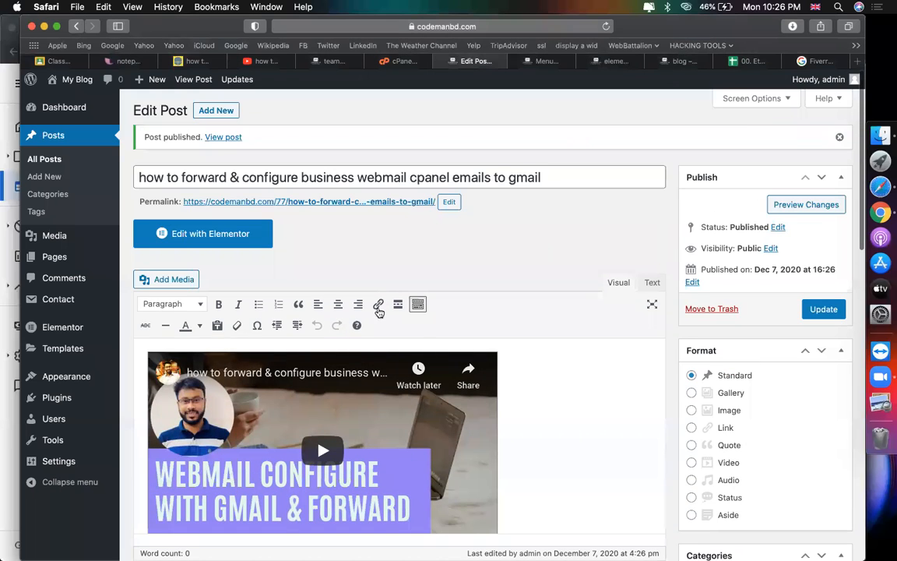
Step: Check that the webmail post appears first on the live blog page
click(675, 62)
scroll(553, 299, up, 15)
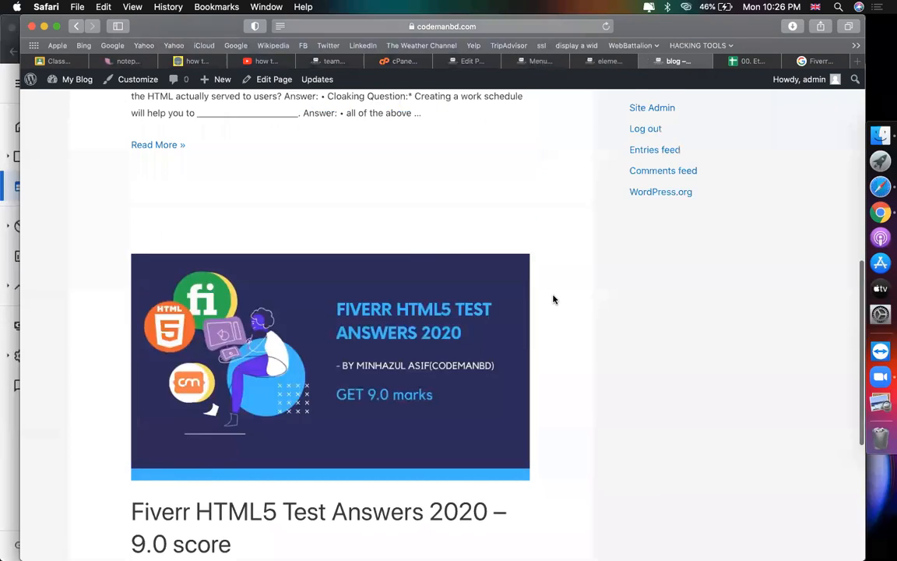
mouse_move(739, 118)
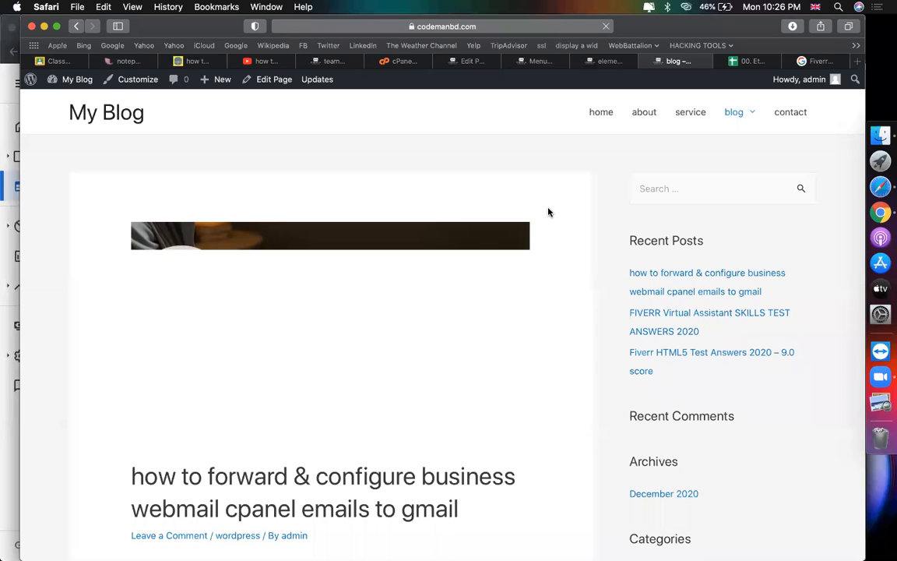
scroll(549, 212, down, 5)
scroll(549, 212, down, 15)
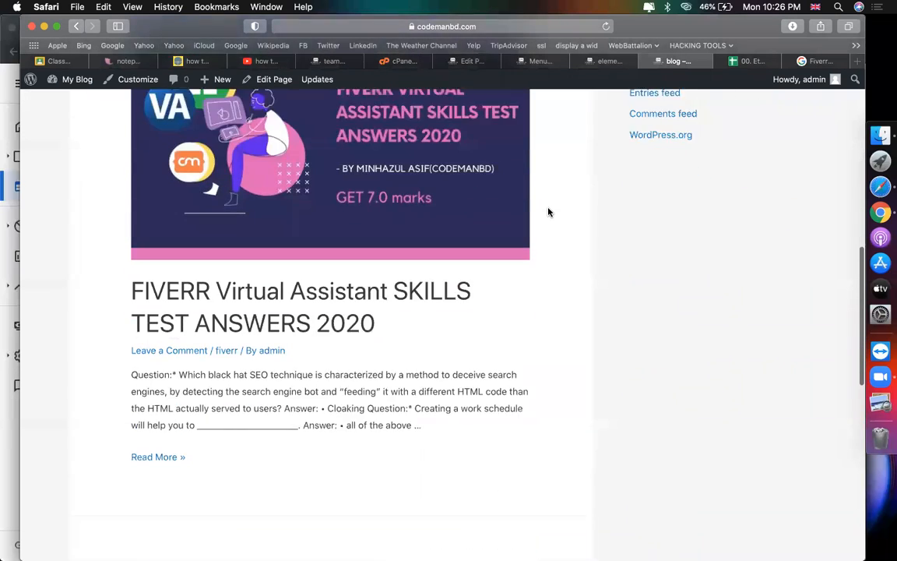
scroll(549, 212, up, 20)
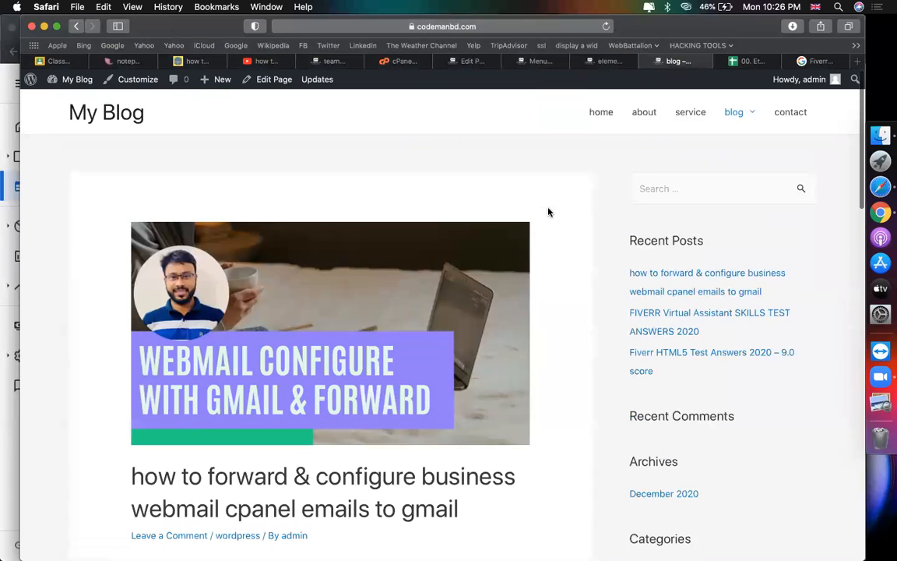
scroll(411, 312, down, 3)
scroll(410, 312, down, 10)
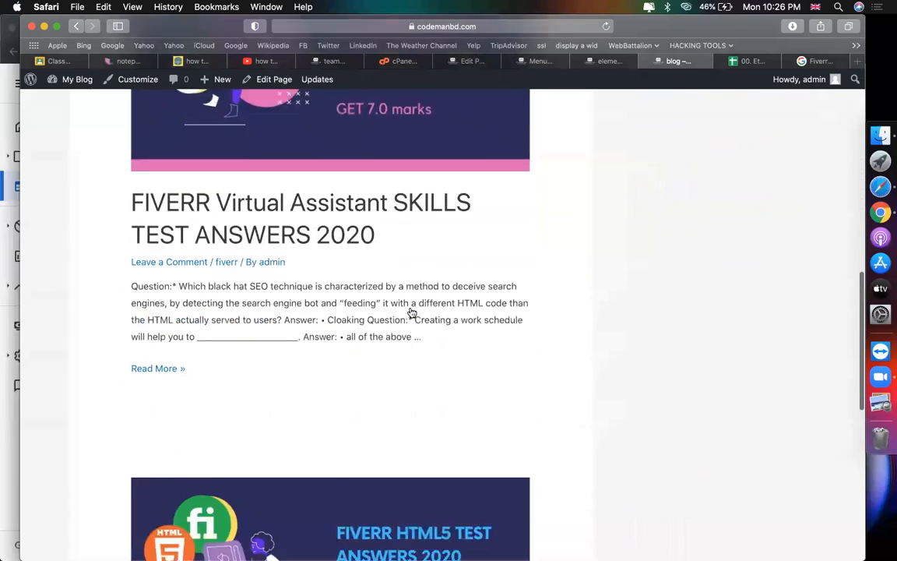
scroll(410, 313, up, 15)
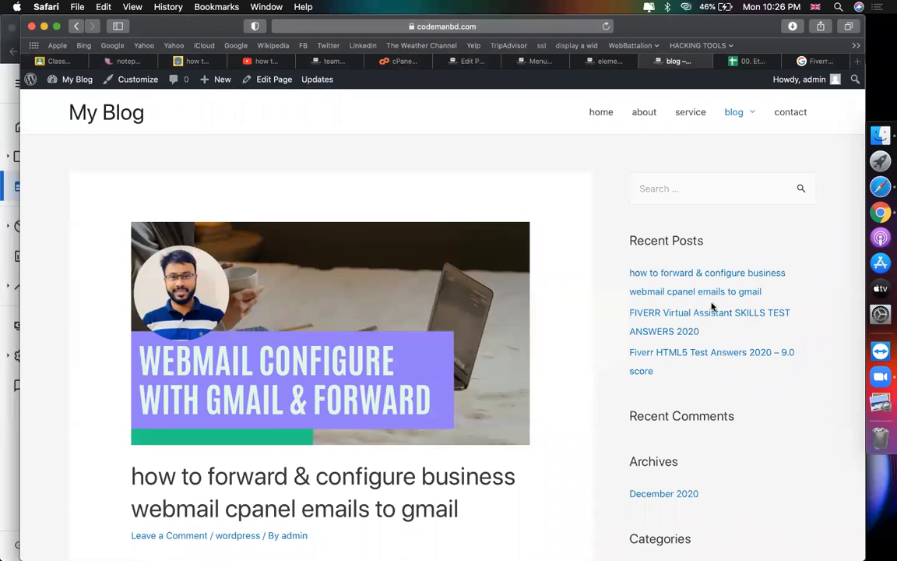
scroll(670, 296, down, 2)
scroll(671, 296, up, 2)
scroll(698, 391, down, 4)
scroll(698, 392, down, 6)
scroll(698, 392, up, 7)
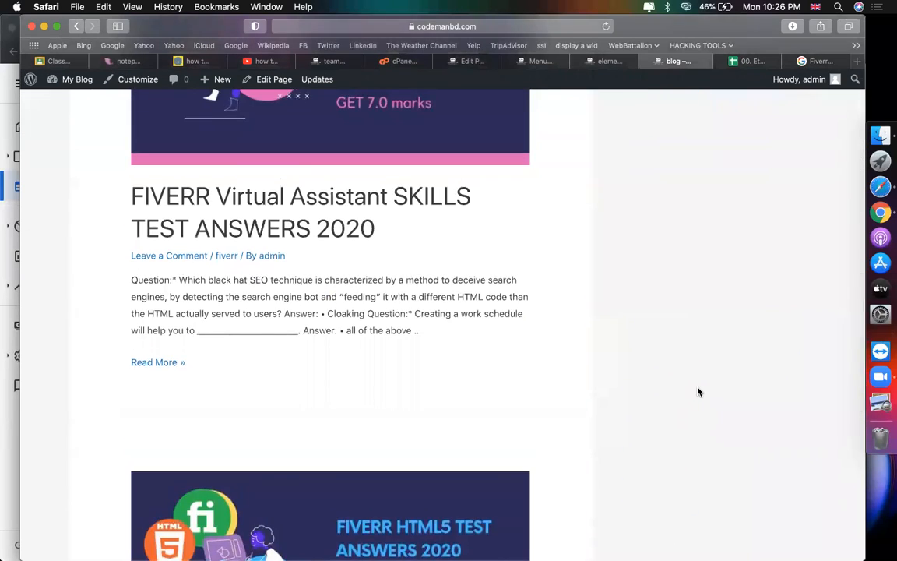
scroll(683, 239, up, 3)
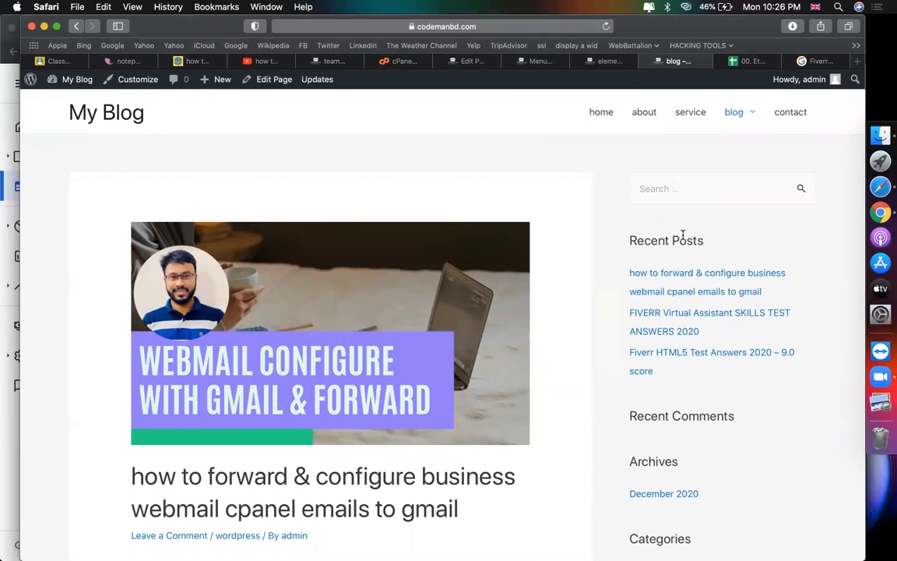
scroll(482, 168, down, 15)
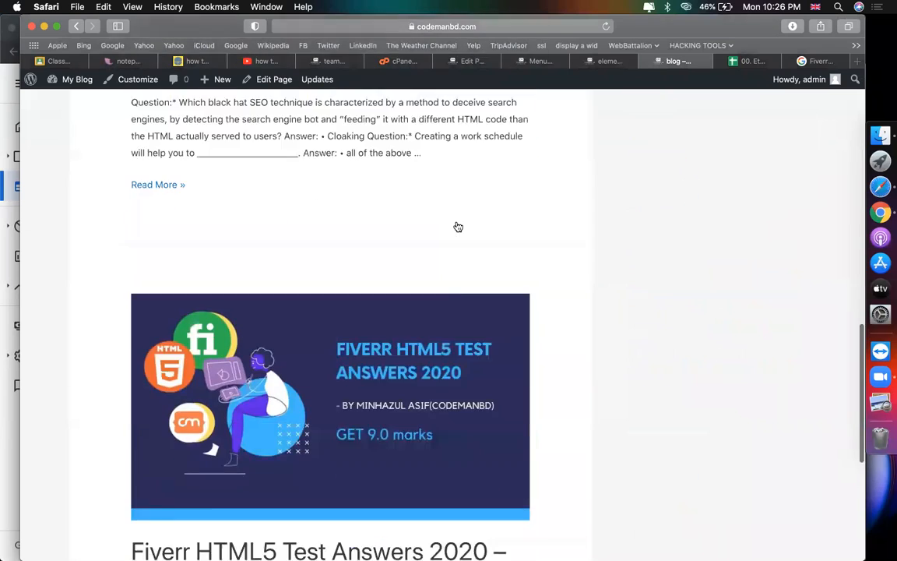
scroll(458, 227, up, 15)
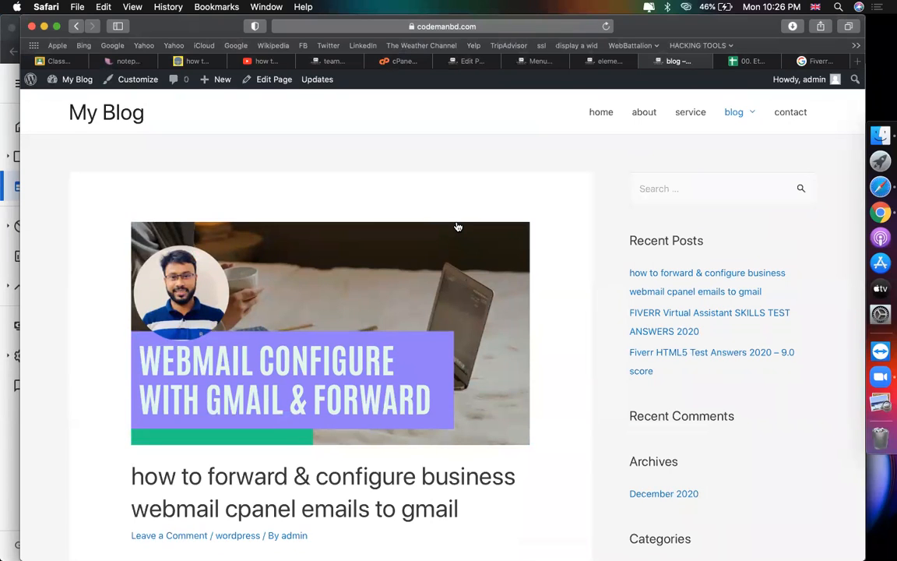
click(468, 60)
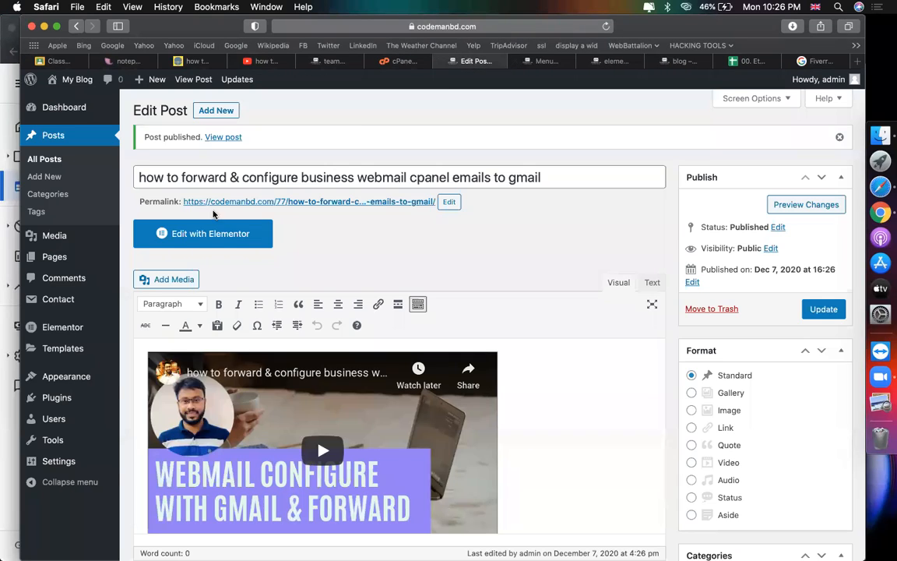
Step: Start creating a new Elementor template
scroll(155, 312, down, 3)
mouse_move(57, 351)
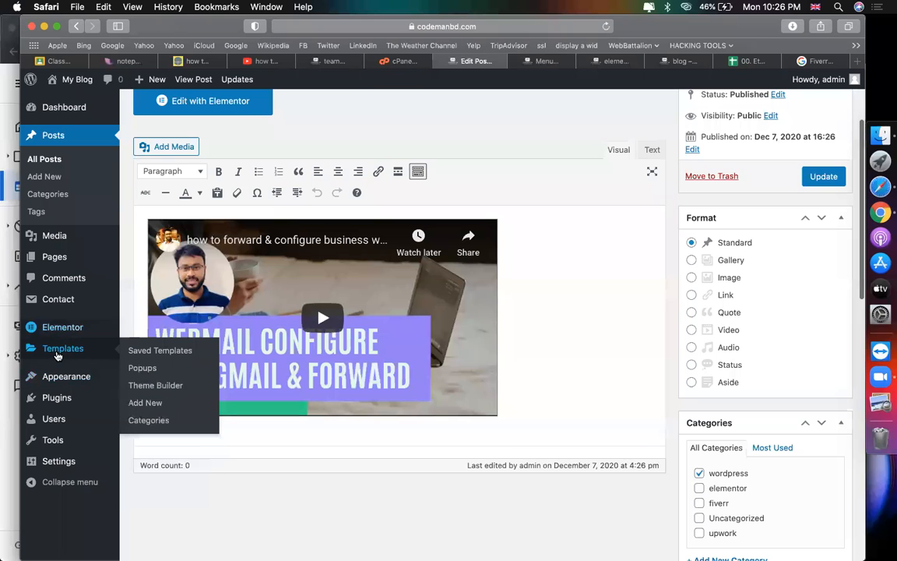
click(147, 401)
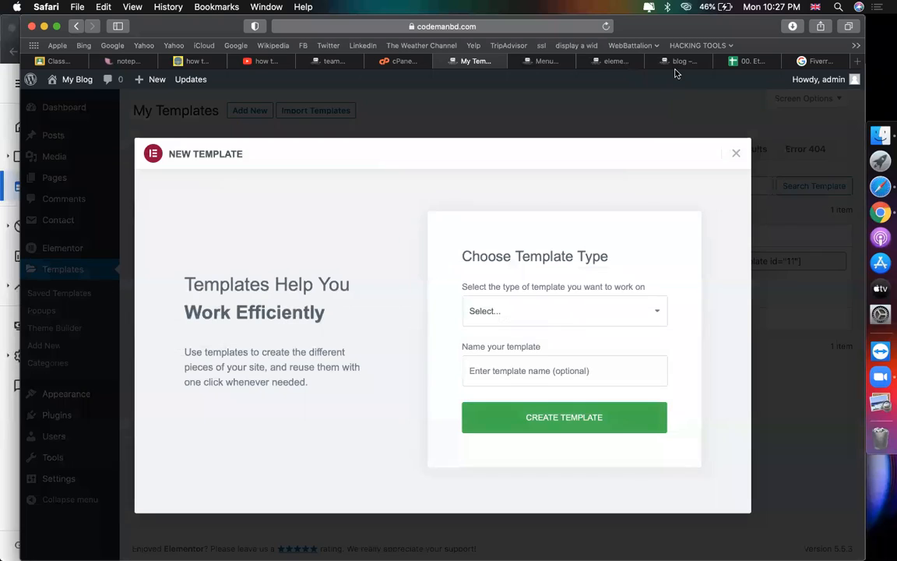
Step: Browse the live blog's fiverr category and Fiverr Virtual Assistant post, then return to template types
click(674, 62)
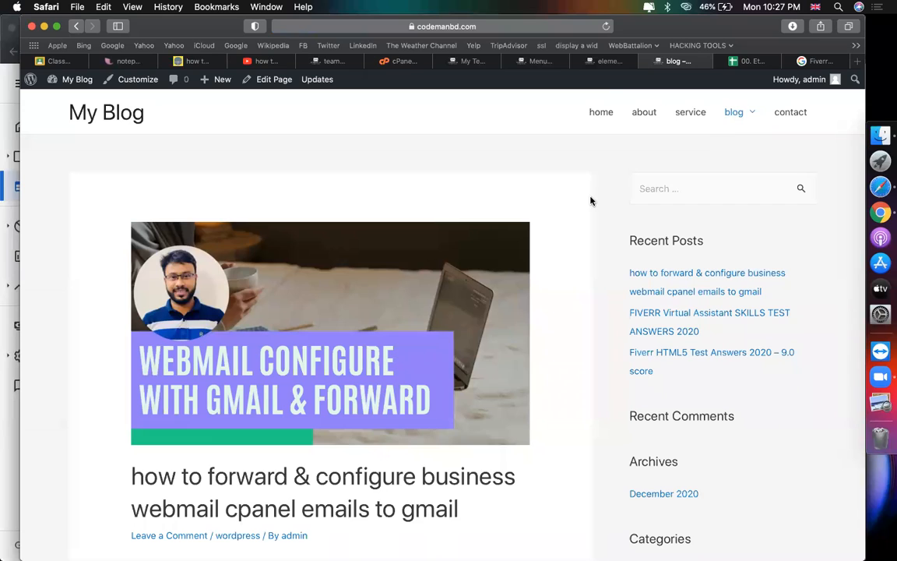
scroll(590, 201, down, 15)
scroll(590, 201, up, 15)
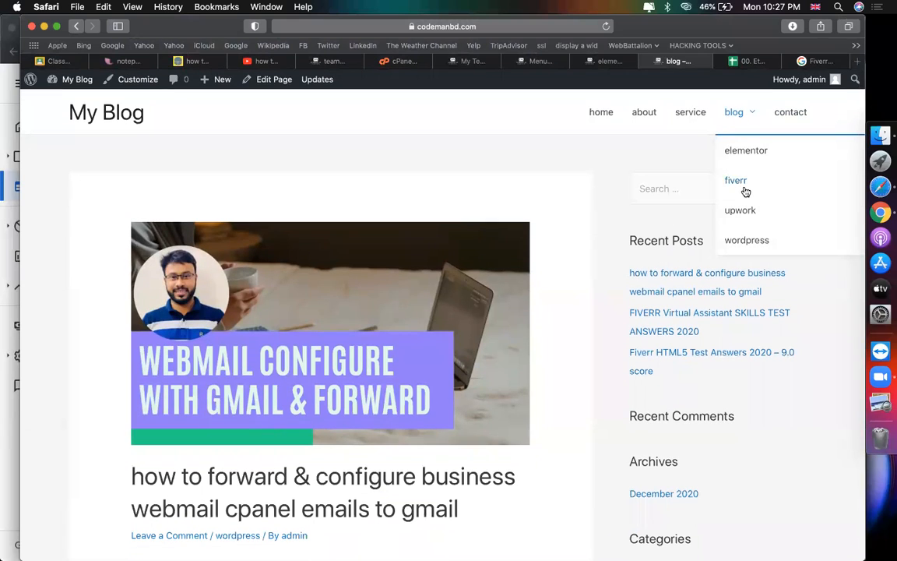
scroll(473, 361, down, 10)
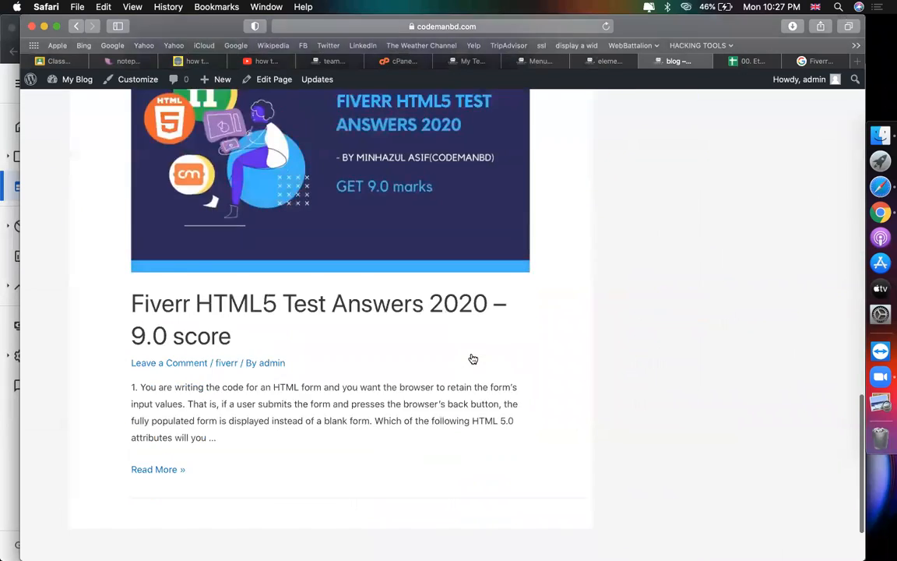
scroll(473, 359, up, 3)
scroll(473, 359, up, 10)
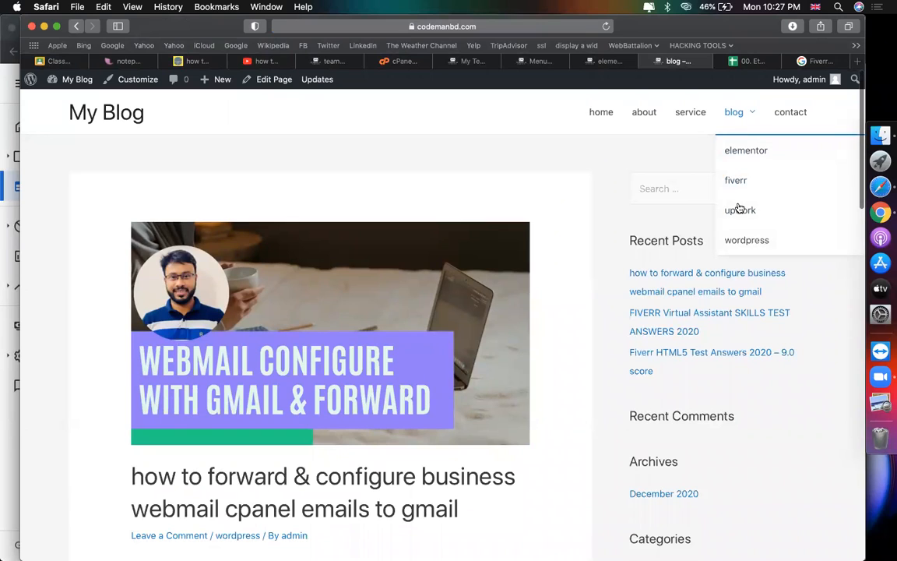
click(733, 183)
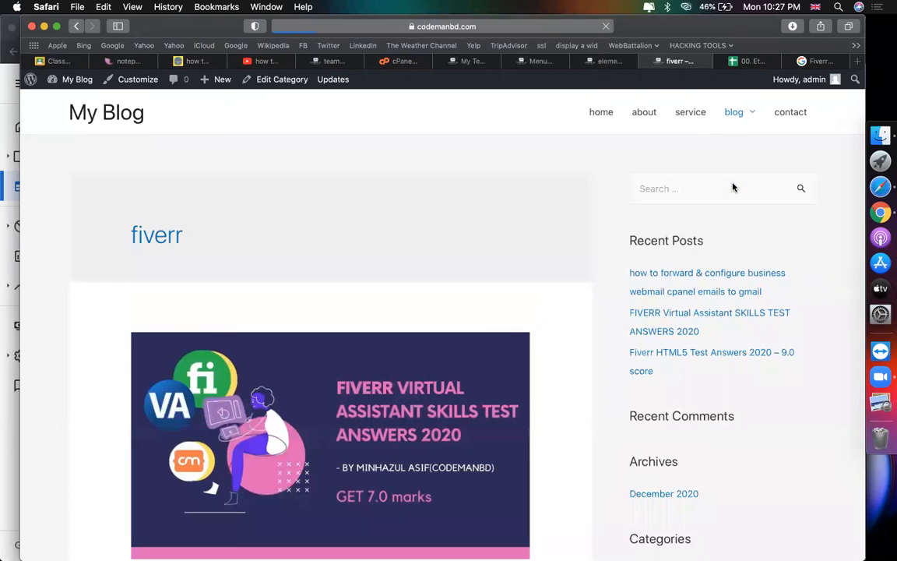
scroll(485, 339, down, 5)
click(296, 257)
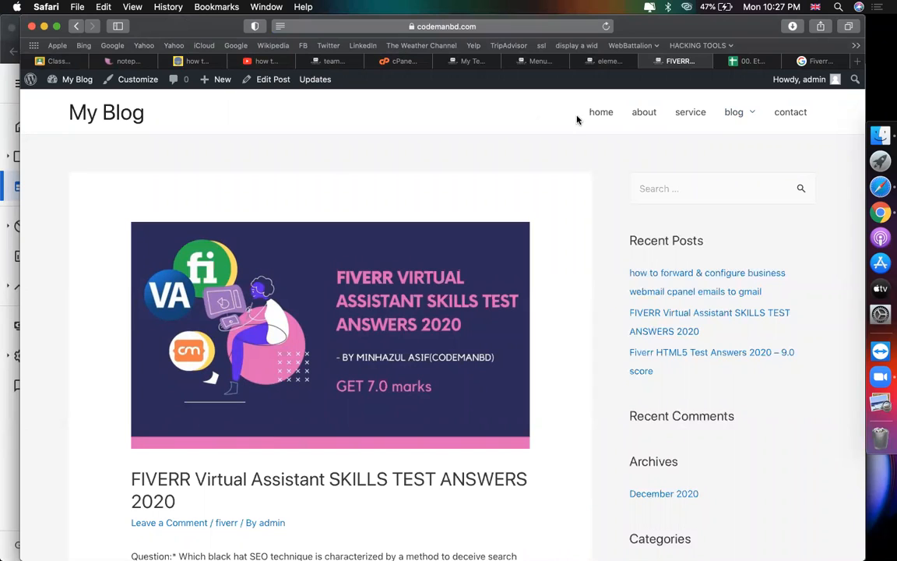
click(735, 116)
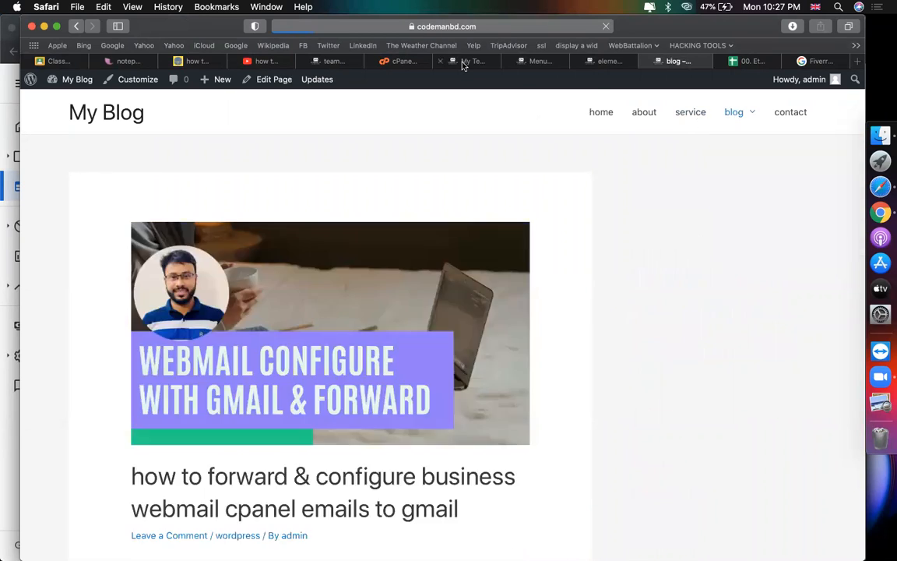
click(460, 61)
click(501, 312)
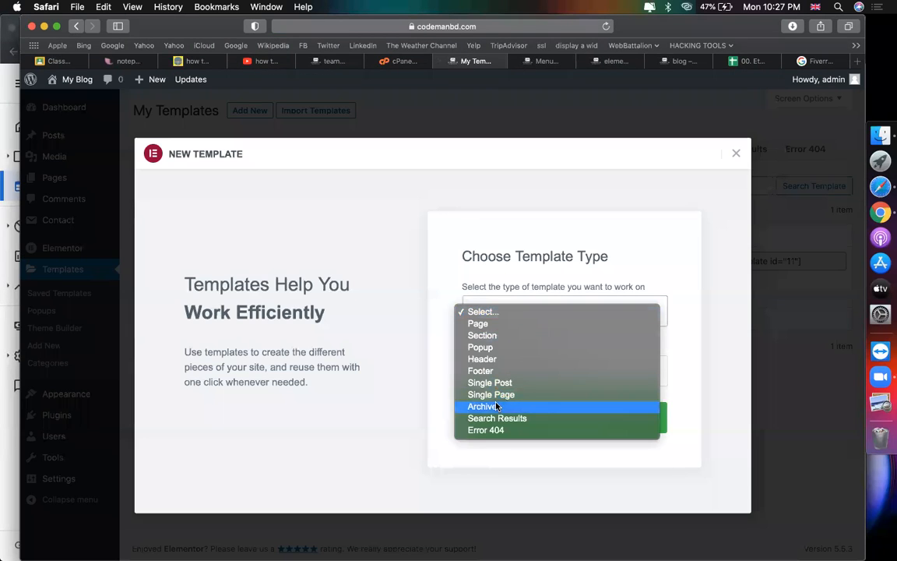
Step: Create an Archive-type Elementor template named 'blog archive'
click(482, 406)
click(480, 311)
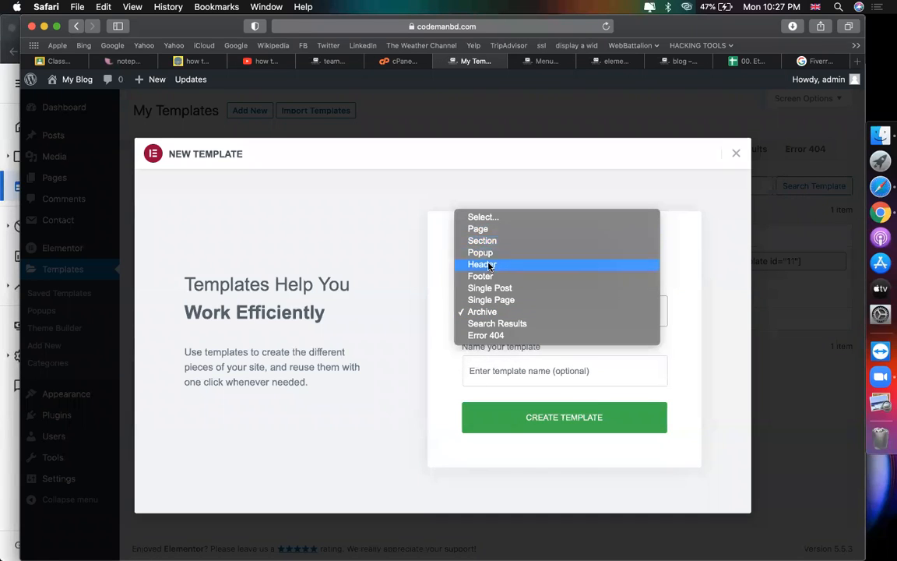
click(484, 313)
click(540, 371)
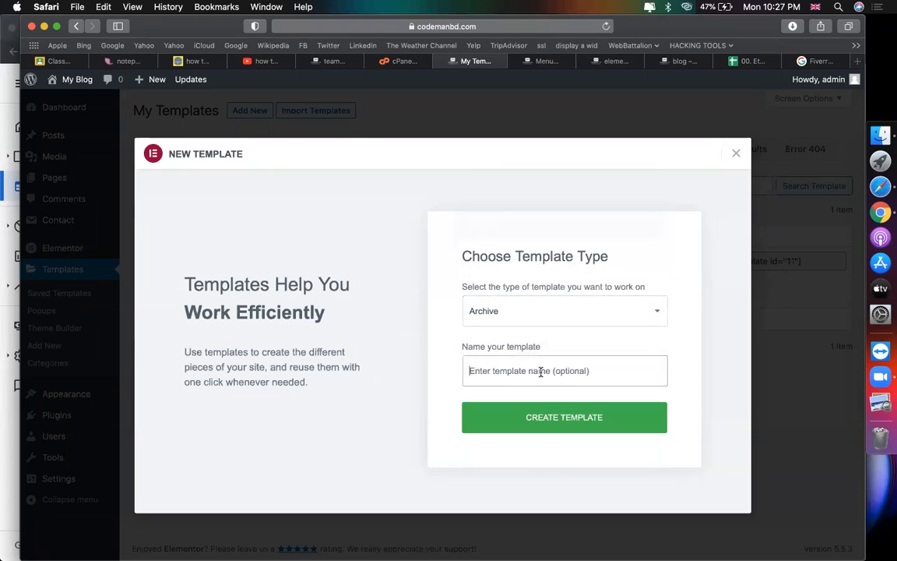
text(blog archive)
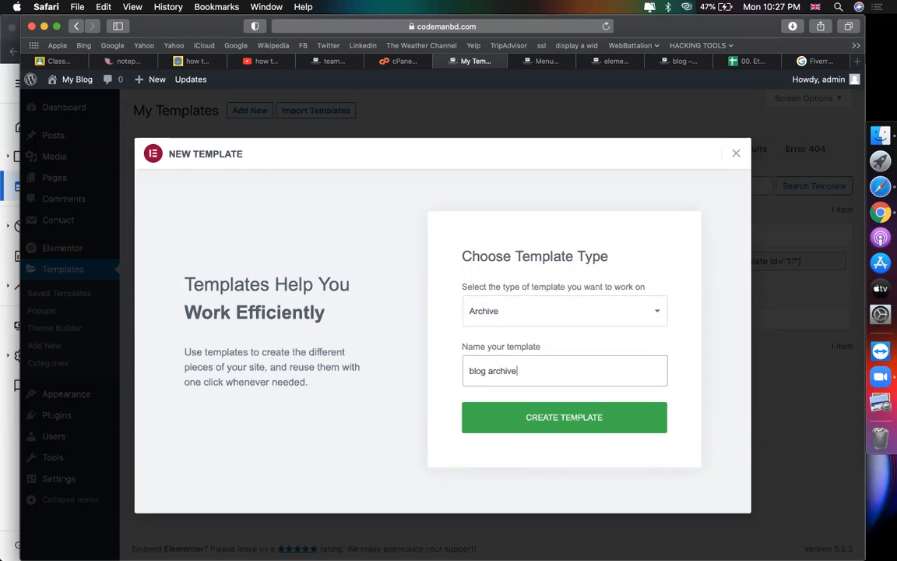
click(571, 426)
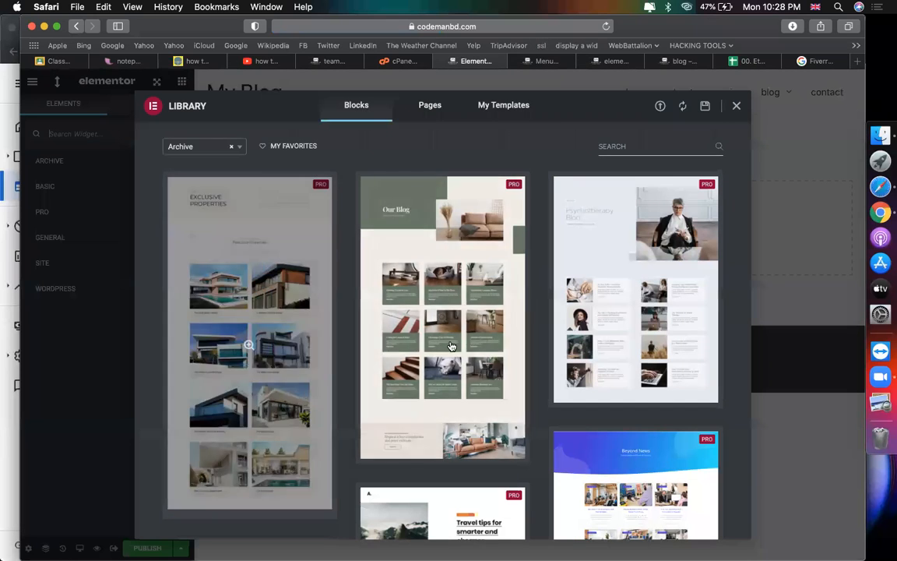
Step: Find the Our Blog block in the Library Blocks grid and insert it
scroll(441, 344, down, 3)
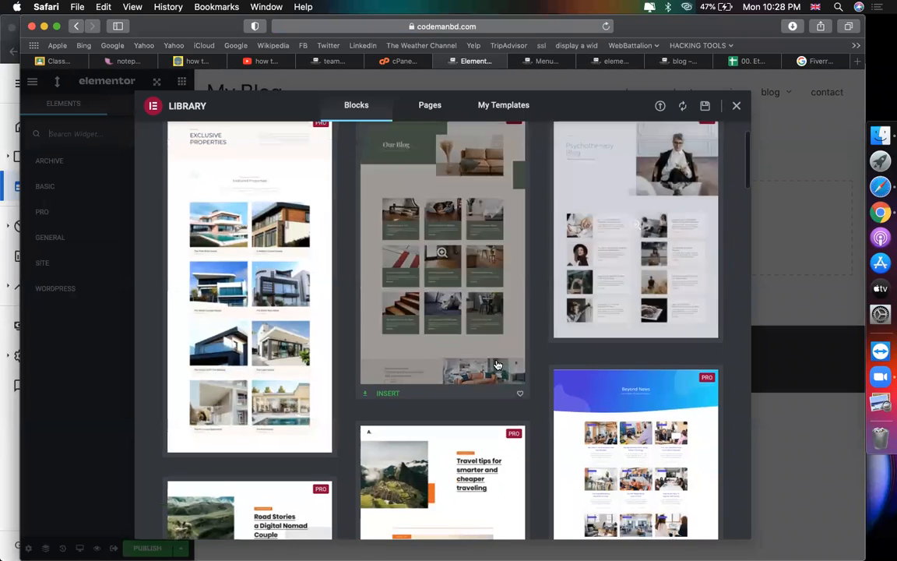
scroll(496, 365, down, 3)
scroll(496, 364, up, 5)
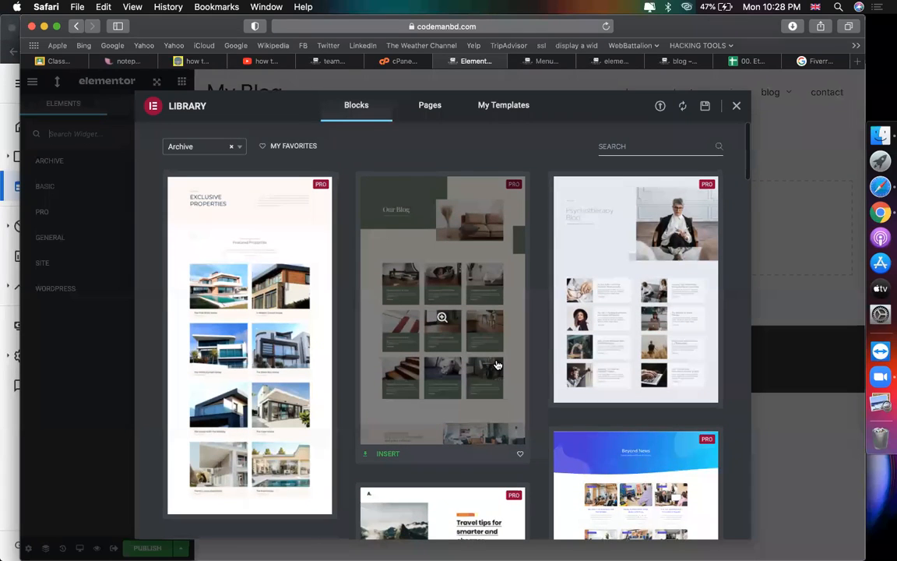
scroll(496, 365, down, 1)
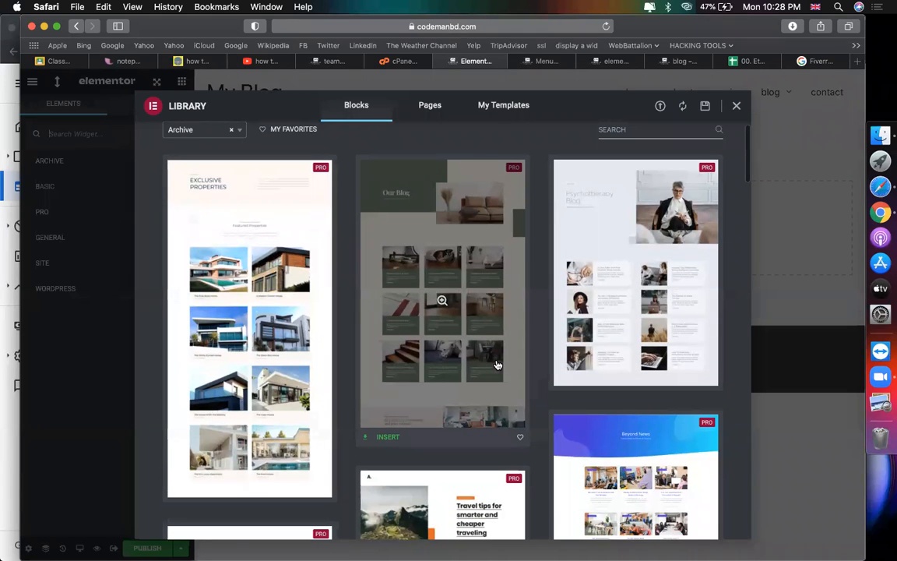
scroll(496, 364, down, 10)
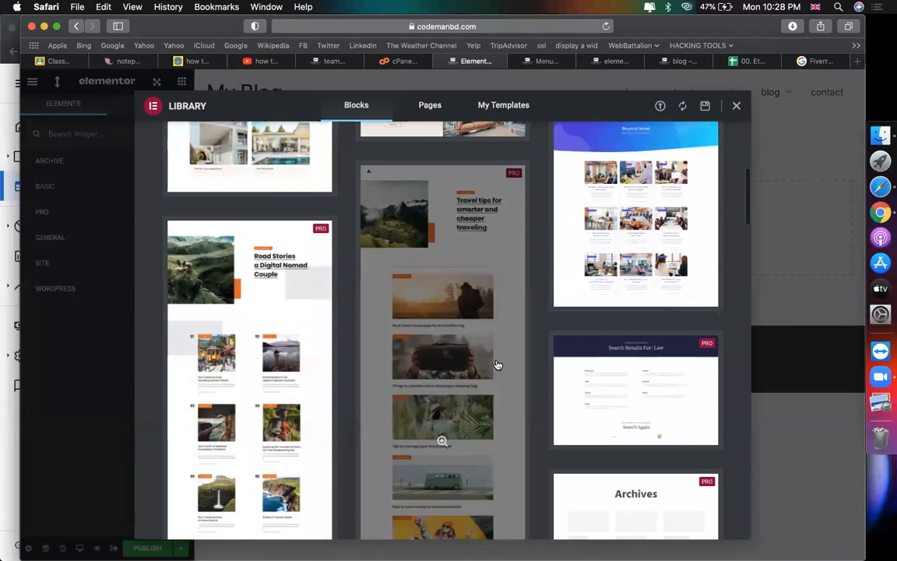
scroll(496, 364, up, 10)
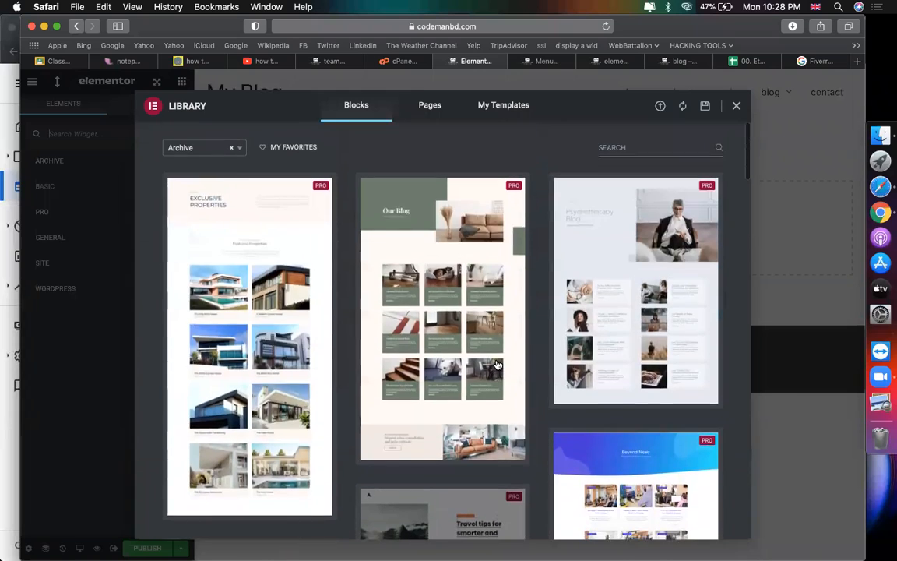
scroll(496, 364, down, 13)
scroll(498, 364, down, 10)
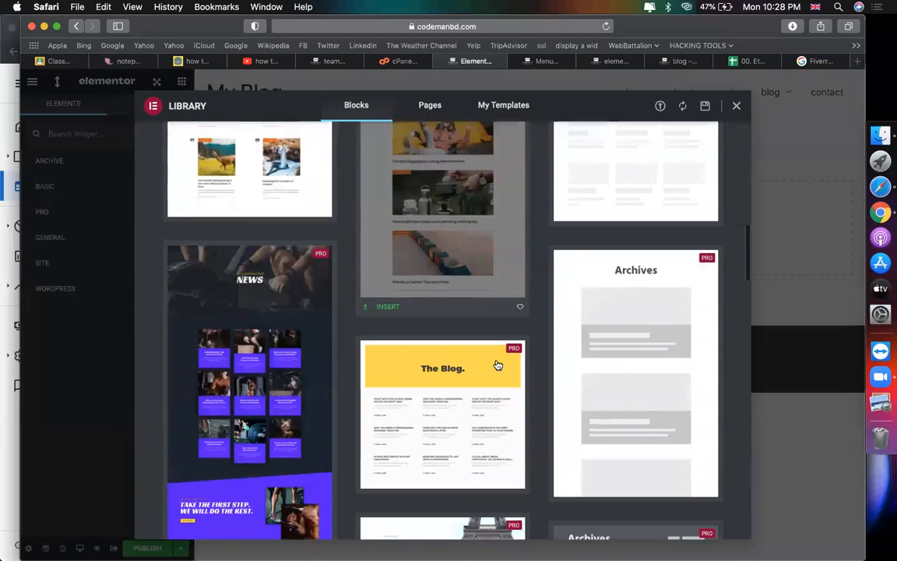
scroll(617, 361, down, 9)
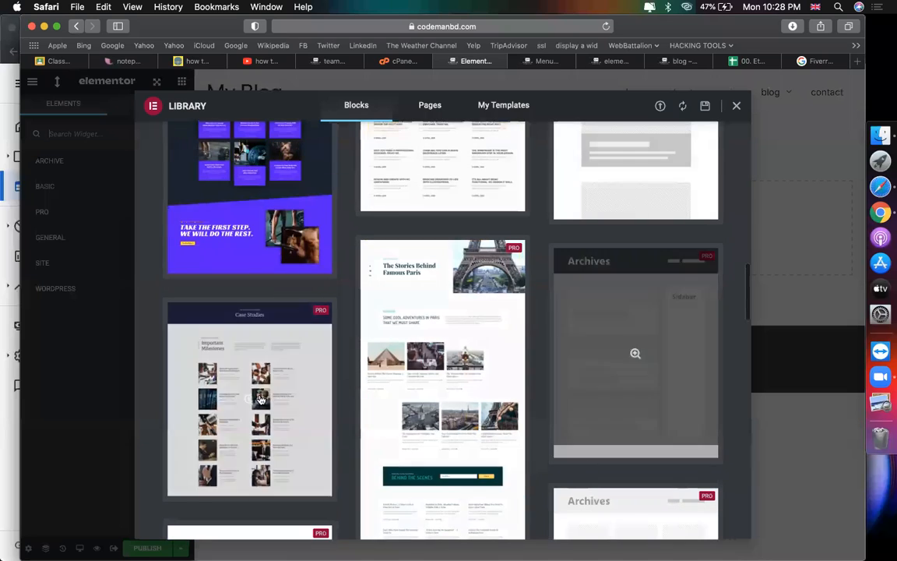
scroll(423, 382, down, 3)
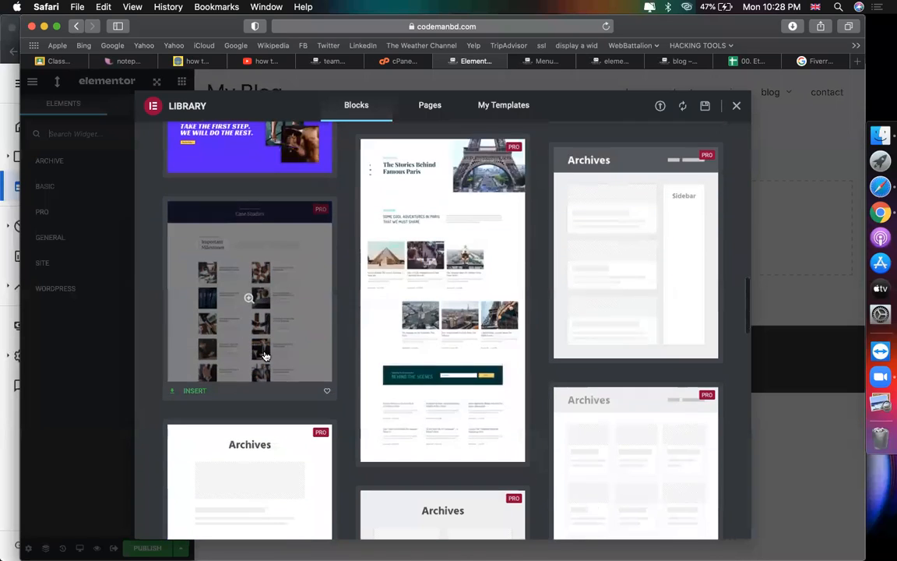
scroll(380, 340, up, 20)
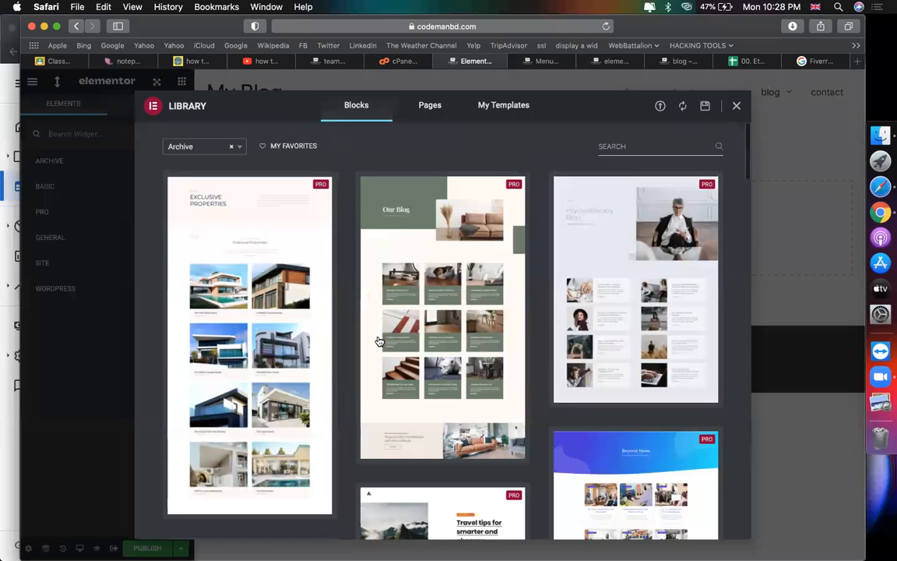
scroll(440, 280, down, 2)
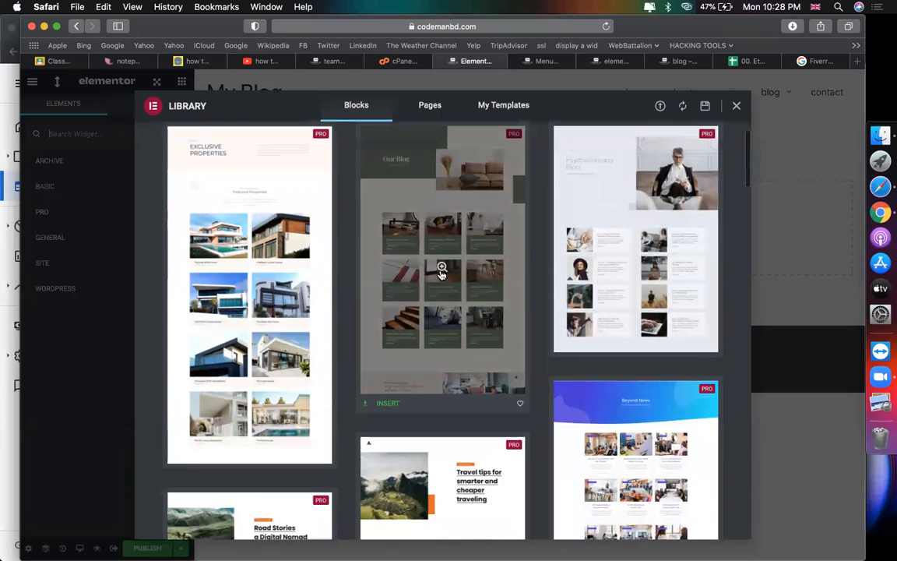
click(387, 403)
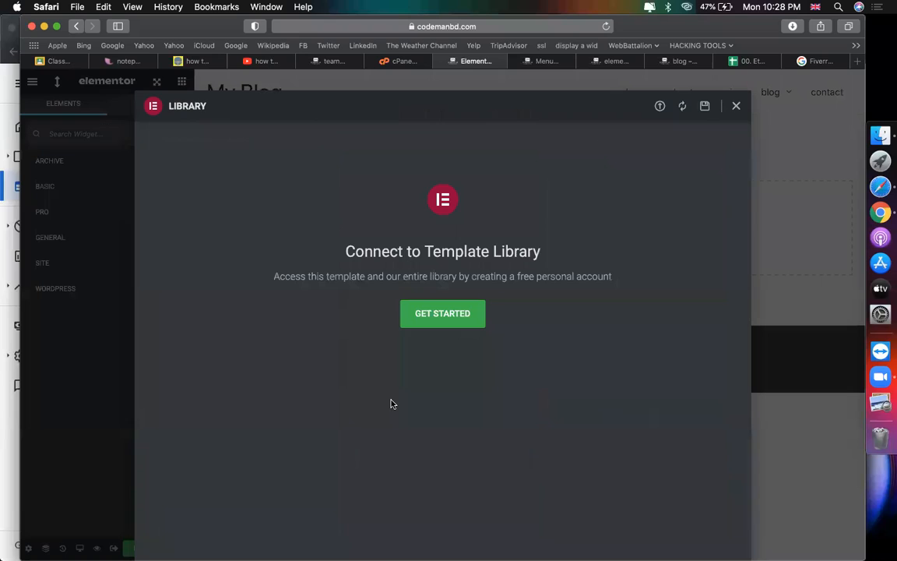
Step: Log in with the saved Elementor account and connect the site to the template library
click(428, 319)
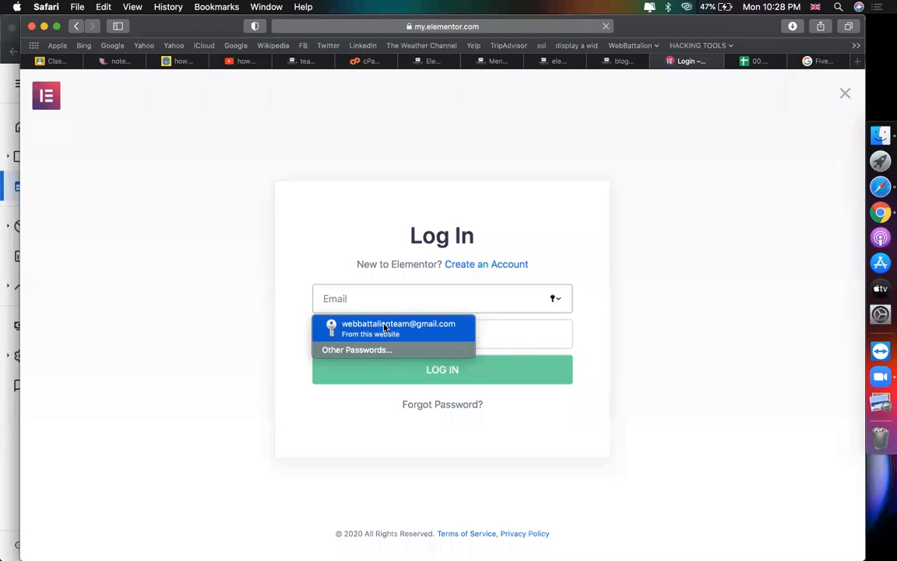
click(393, 328)
click(399, 367)
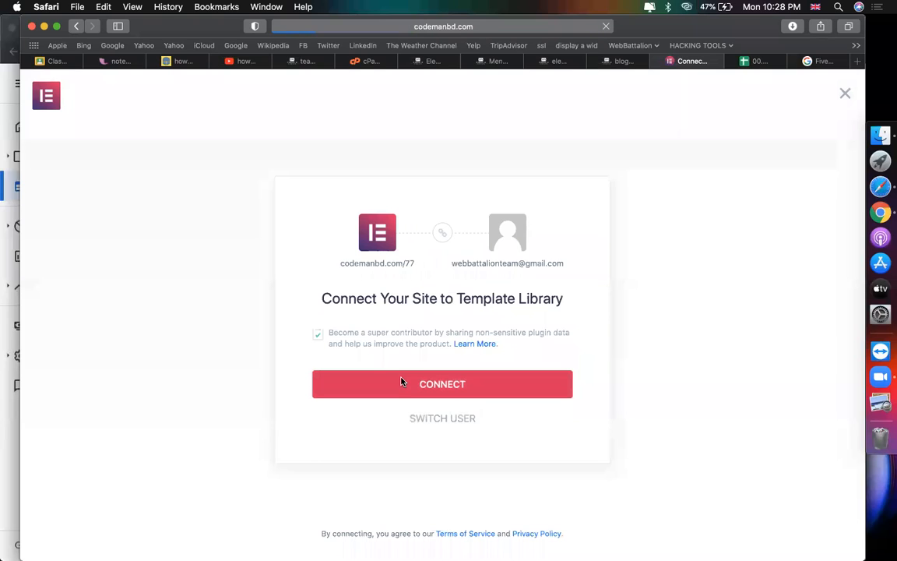
click(401, 378)
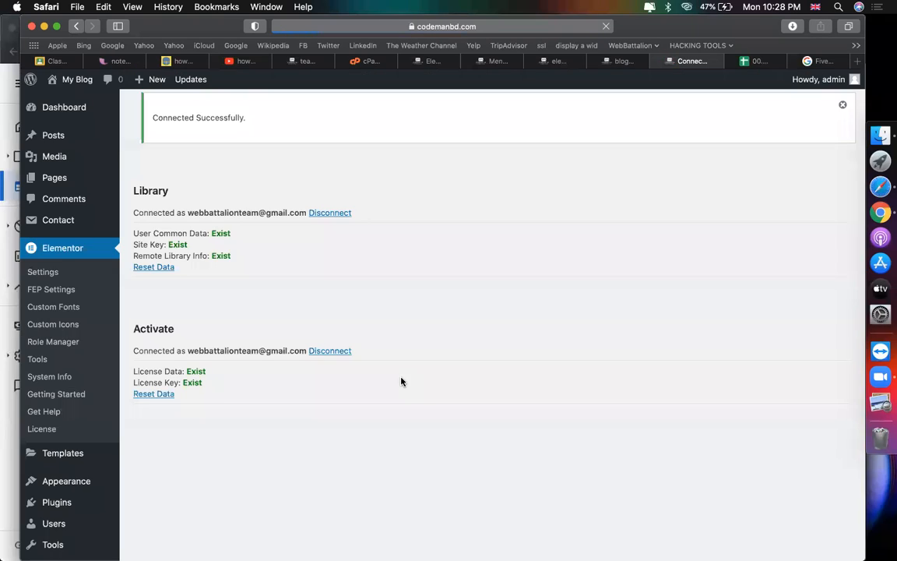
click(621, 62)
Step: Look through the other open browser tabs and return to the library connection page
click(565, 63)
click(499, 63)
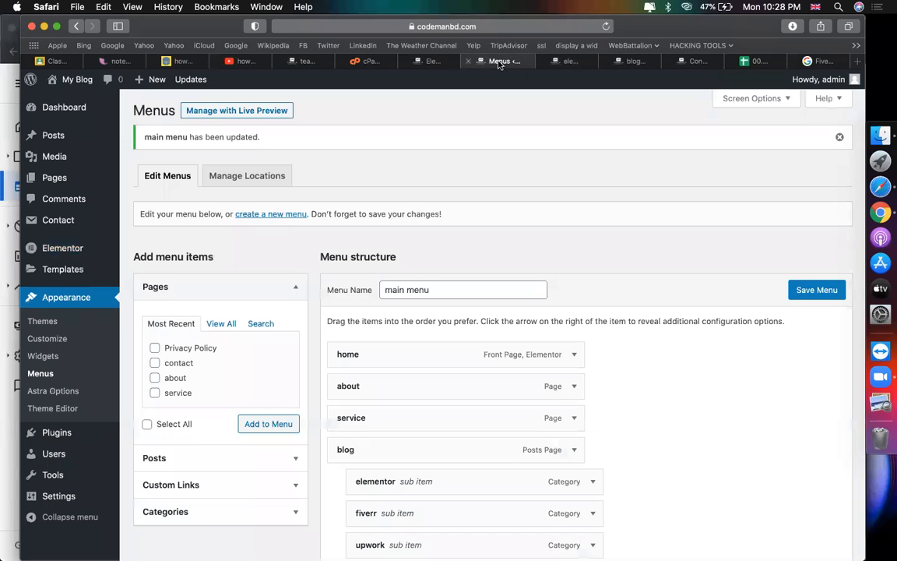
click(691, 61)
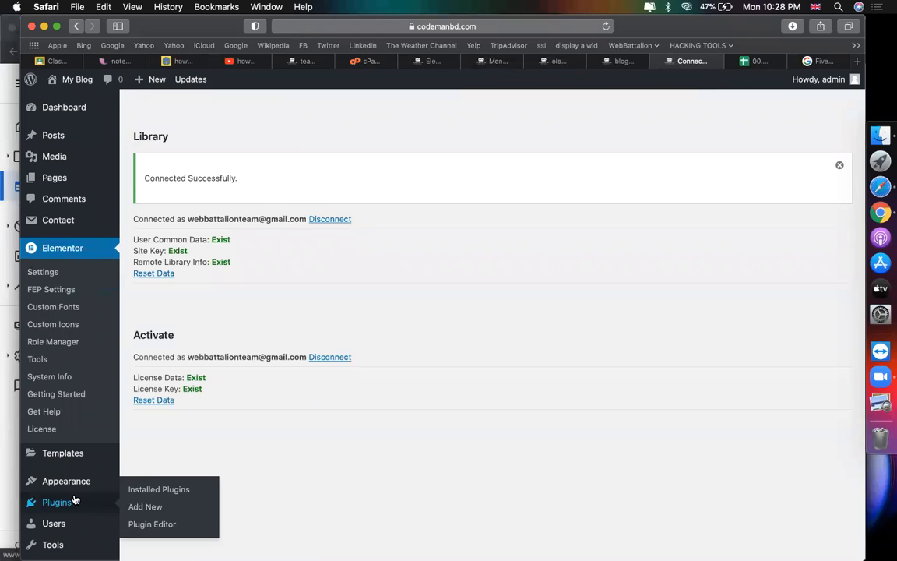
Step: From the Elementor templates list, dismiss the New Template dialog and edit blog archive with Elementor
scroll(71, 467, down, 1)
mouse_move(64, 408)
click(148, 462)
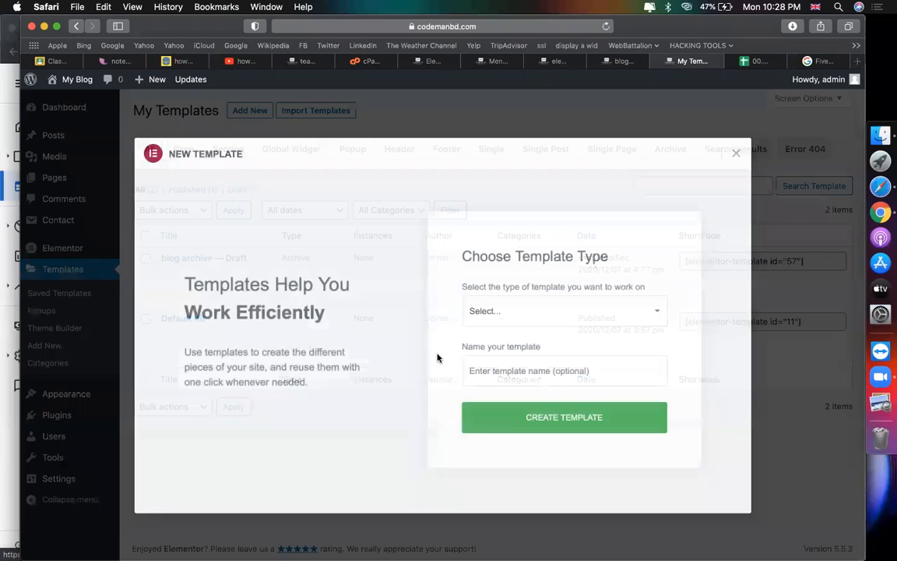
click(737, 153)
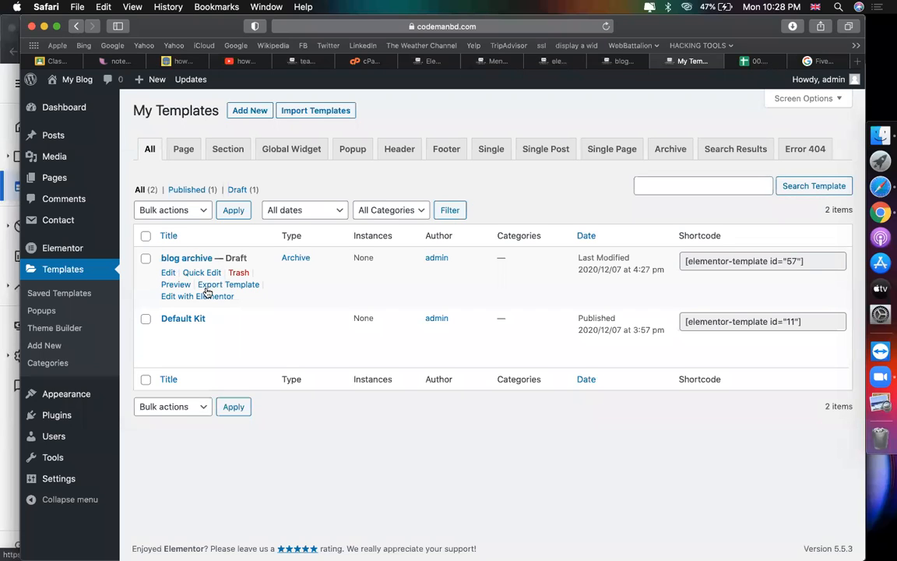
click(204, 297)
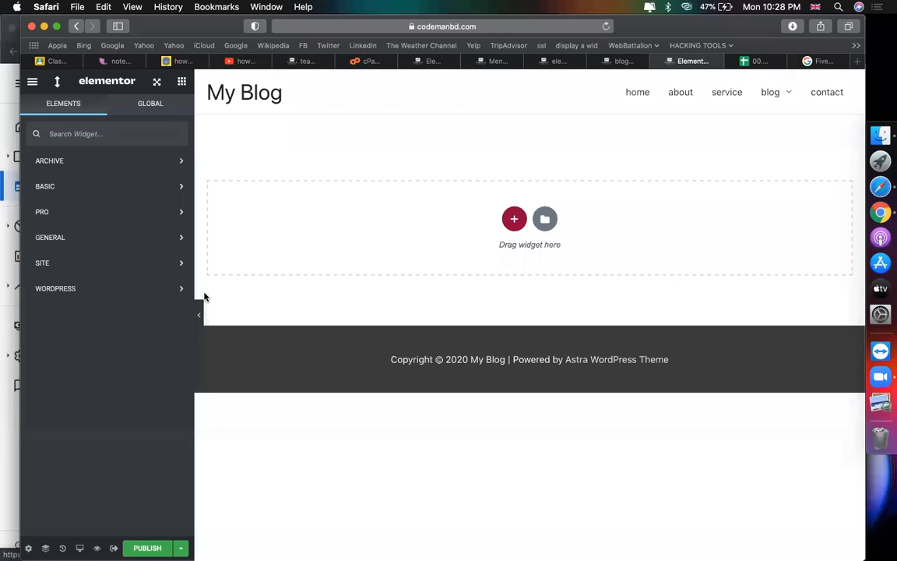
Step: Insert the Our Blog archive block from the template library, accepting its page settings
click(544, 218)
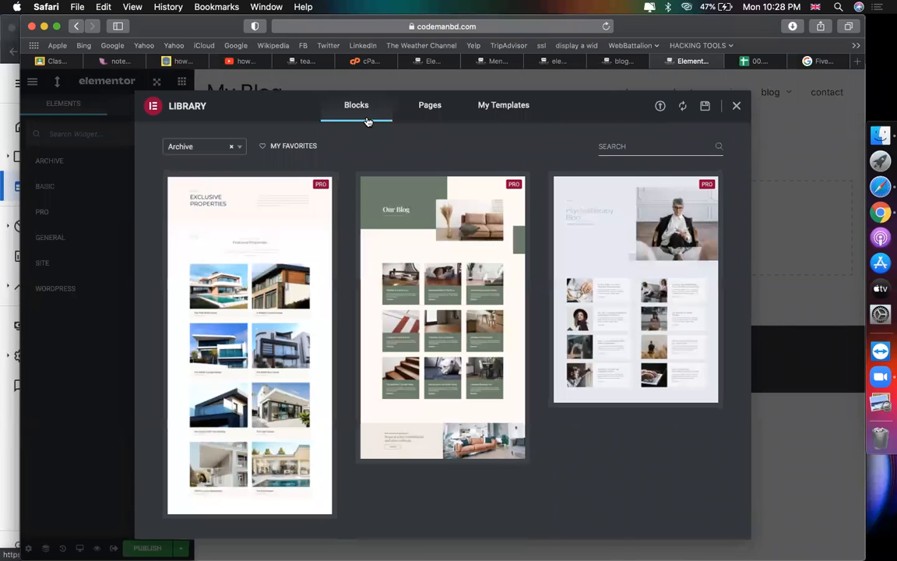
scroll(384, 281, down, 3)
click(381, 322)
click(507, 361)
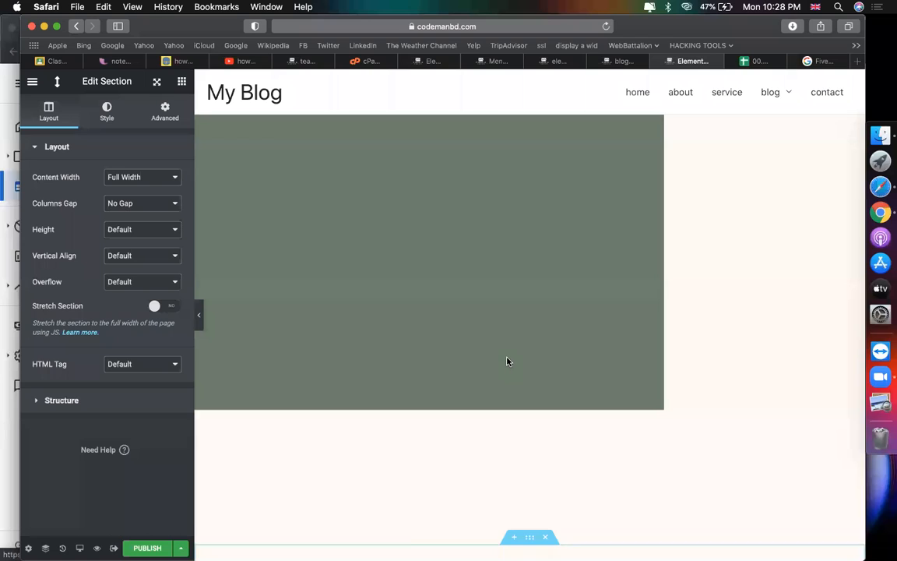
scroll(507, 361, down, 5)
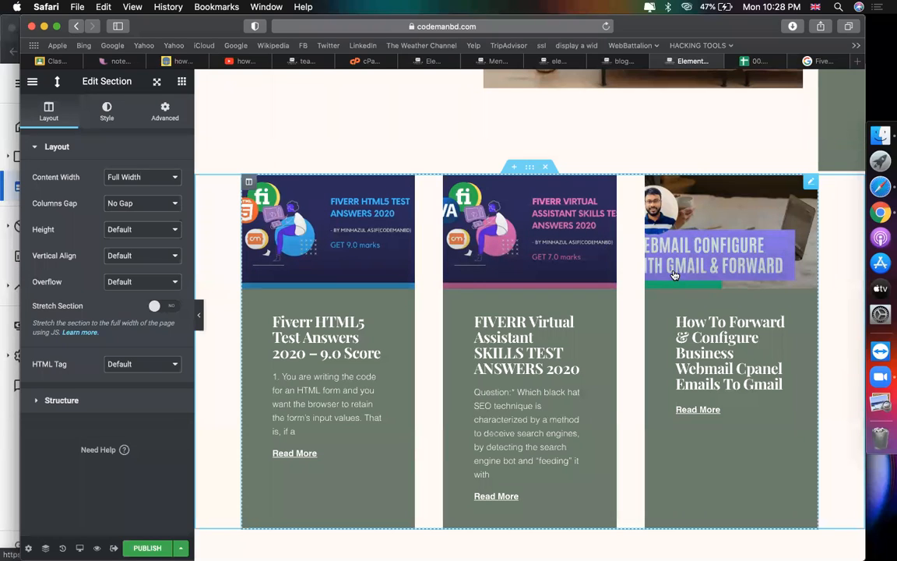
scroll(487, 242, up, 10)
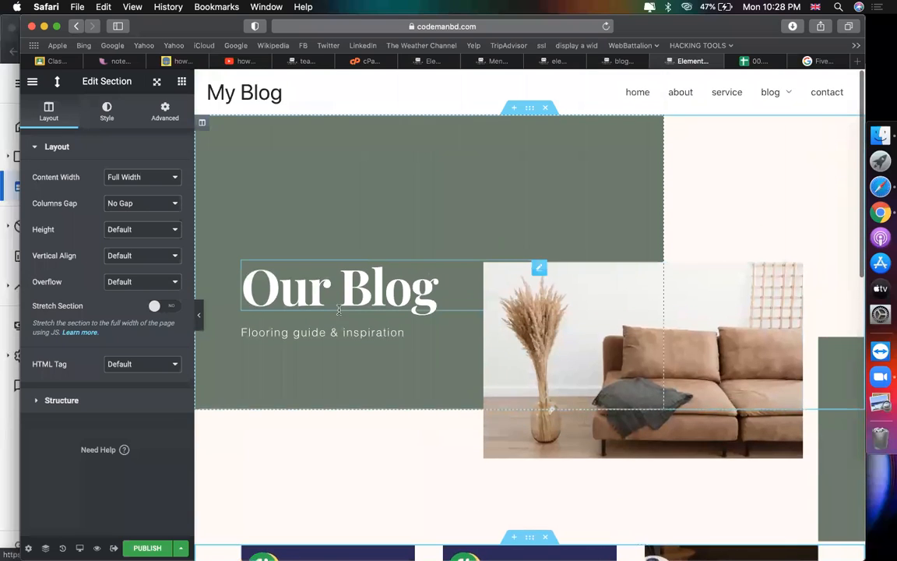
Step: Delete the 'Flooring guide & inspiration' subtitle and select the sofa hero image for replacement
triple_click(303, 331)
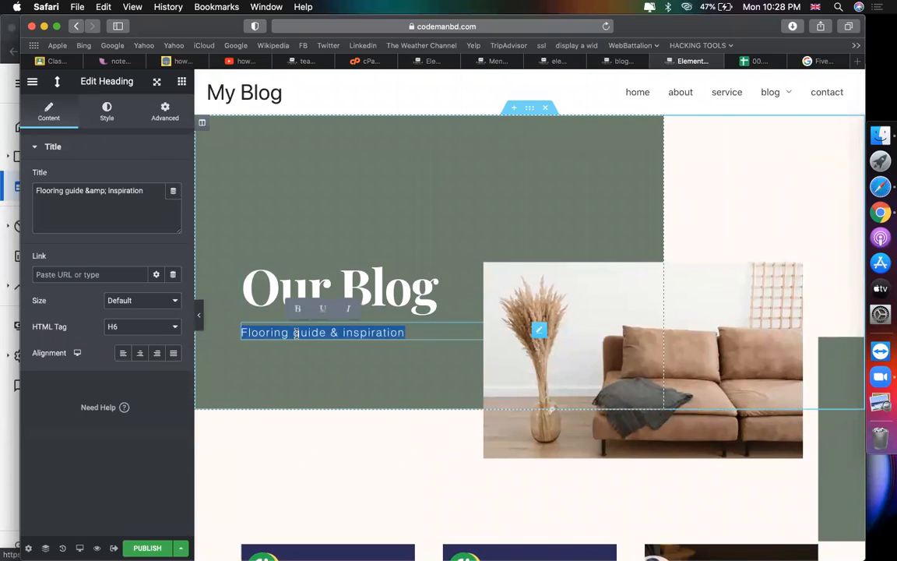
key(BackSpace)
click(542, 442)
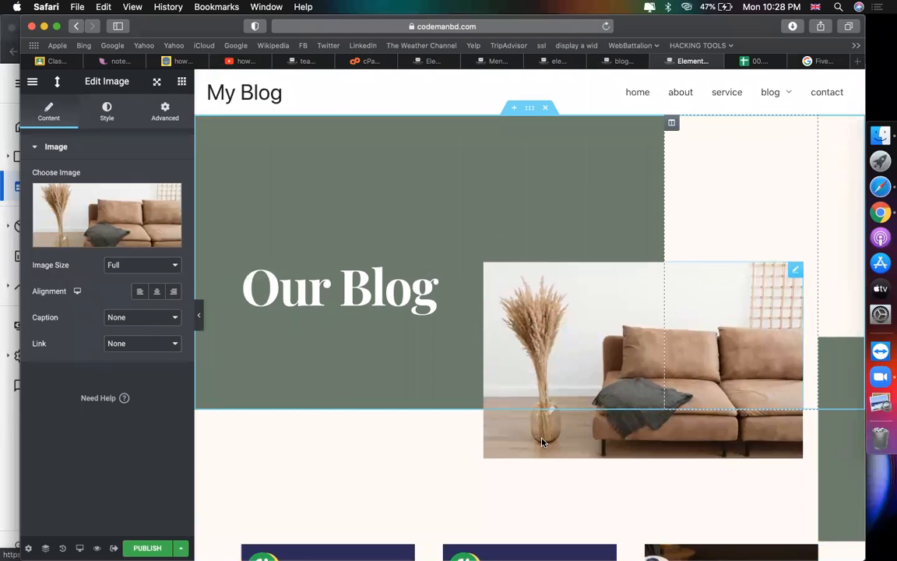
right_click(544, 370)
Step: Run a Google Images search for 'blog'
click(90, 223)
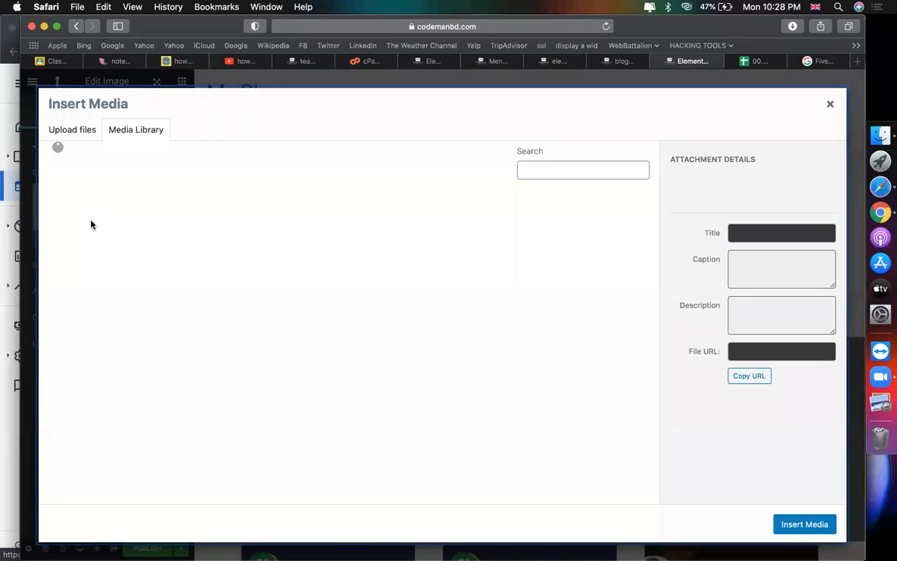
click(802, 62)
triple_click(336, 89)
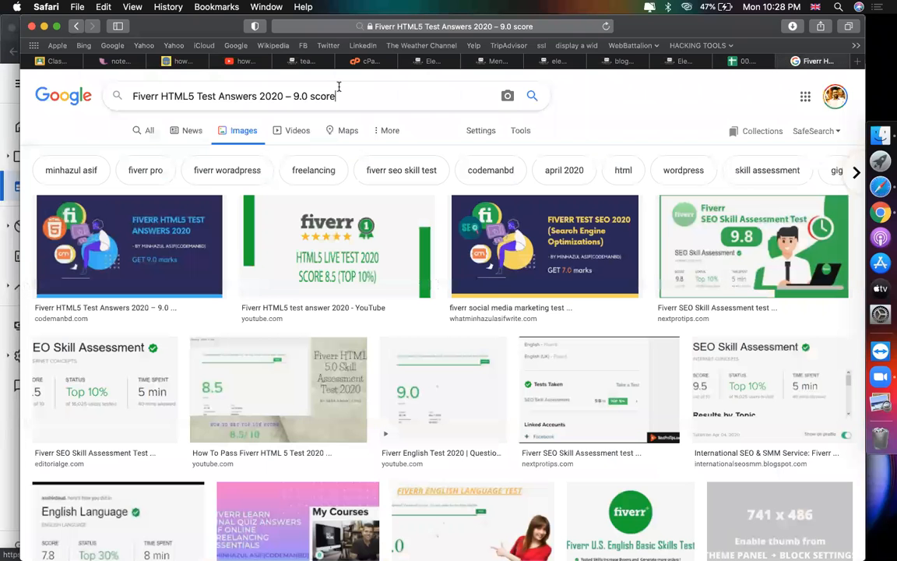
text(blog)
key(Return)
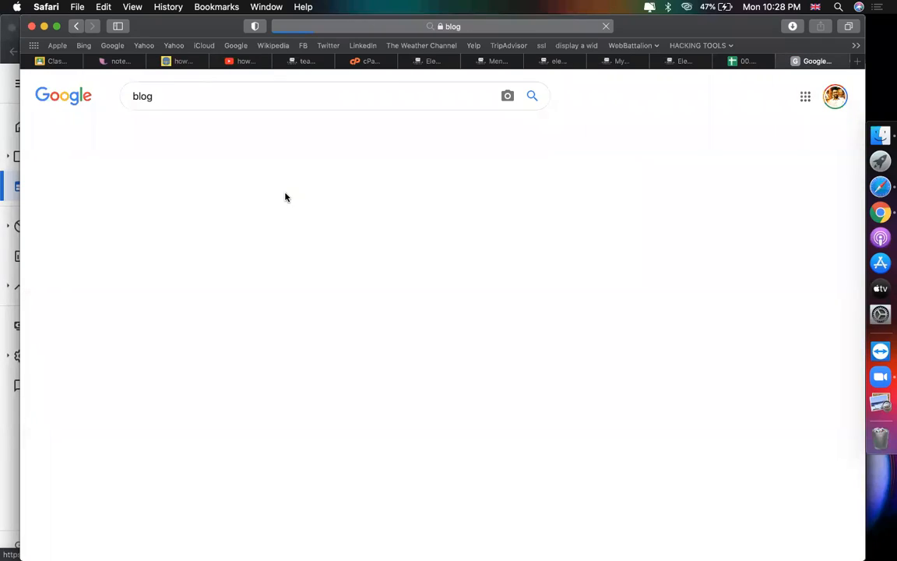
Step: Save the desk photo with handwritten Blog lettering as 'b'
click(272, 247)
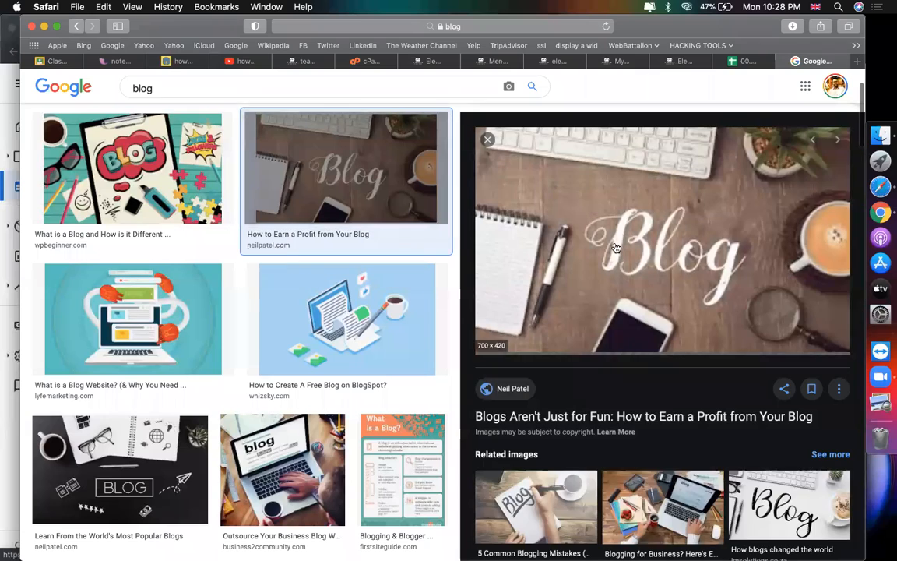
right_click(615, 243)
right_click(582, 209)
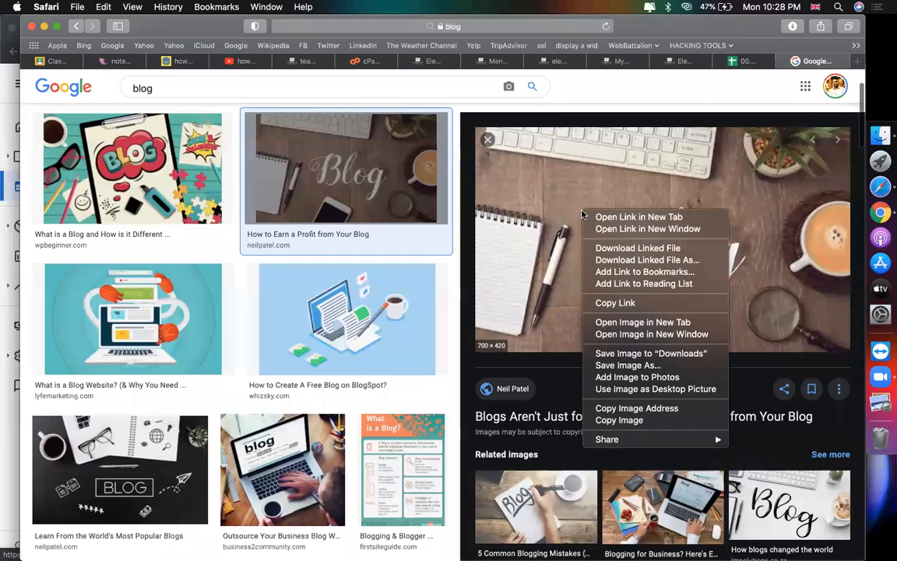
click(646, 356)
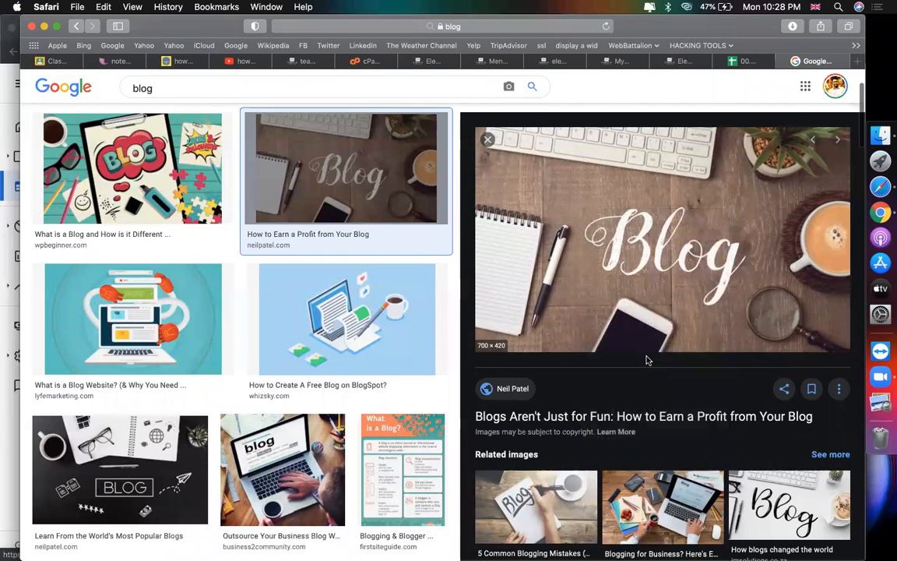
right_click(603, 290)
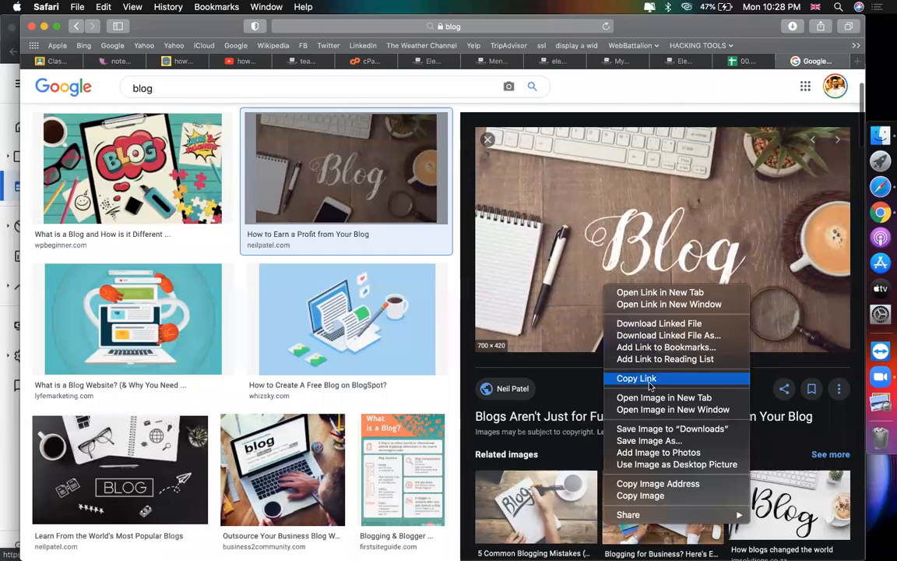
click(647, 440)
text(b)
key(Return)
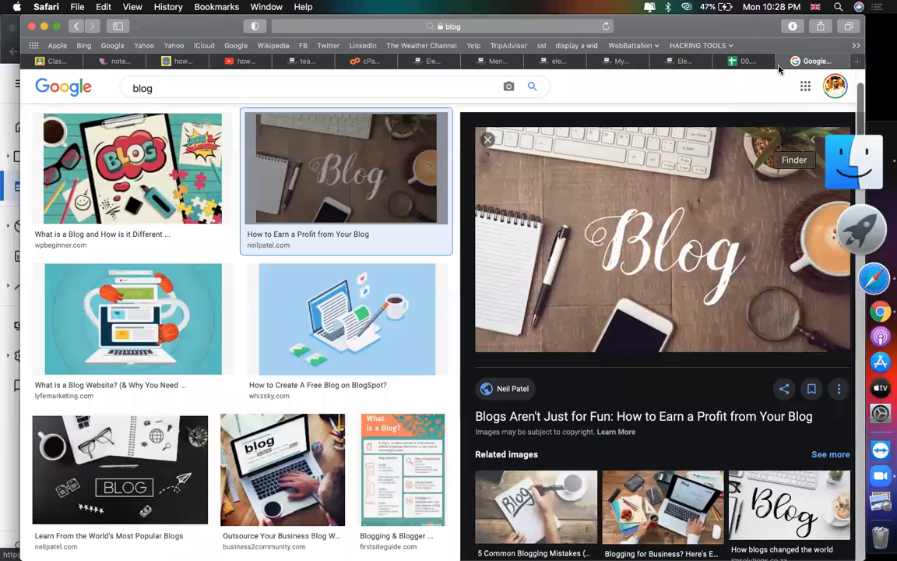
click(676, 62)
click(613, 65)
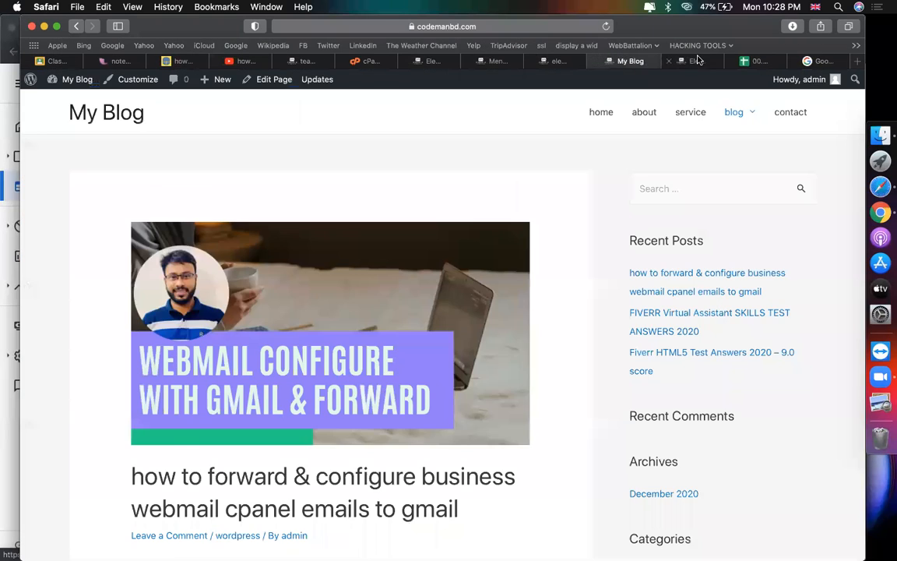
Step: Upload the saved 'b' image through the hero image's media library
click(697, 61)
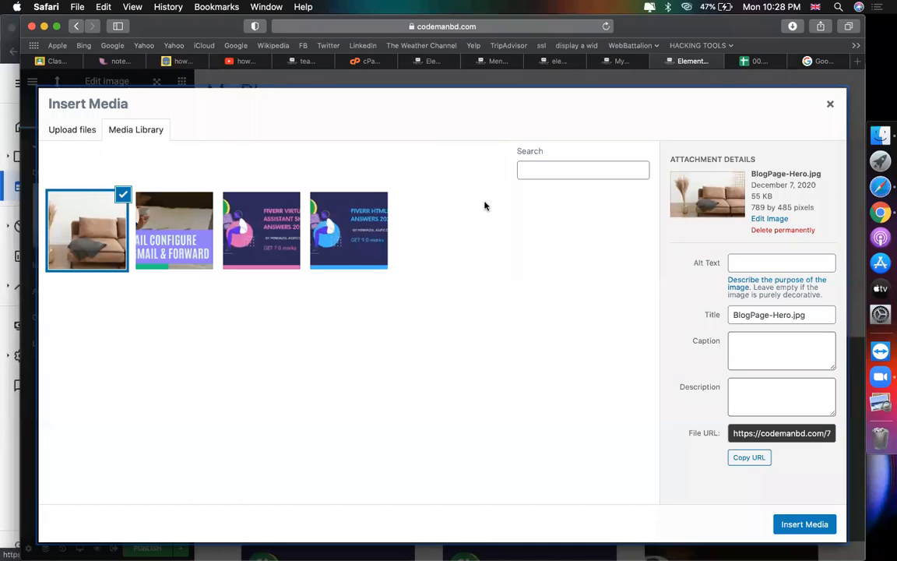
click(818, 525)
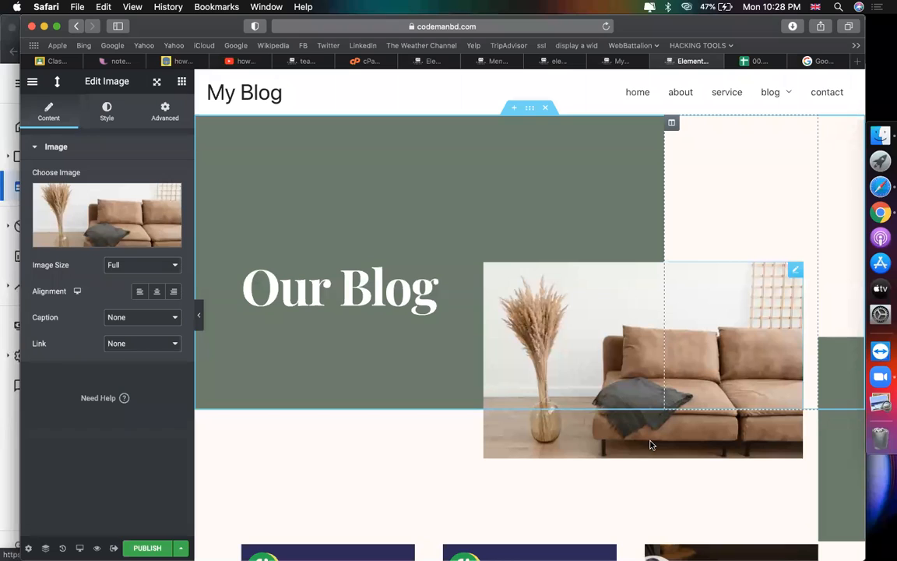
click(89, 224)
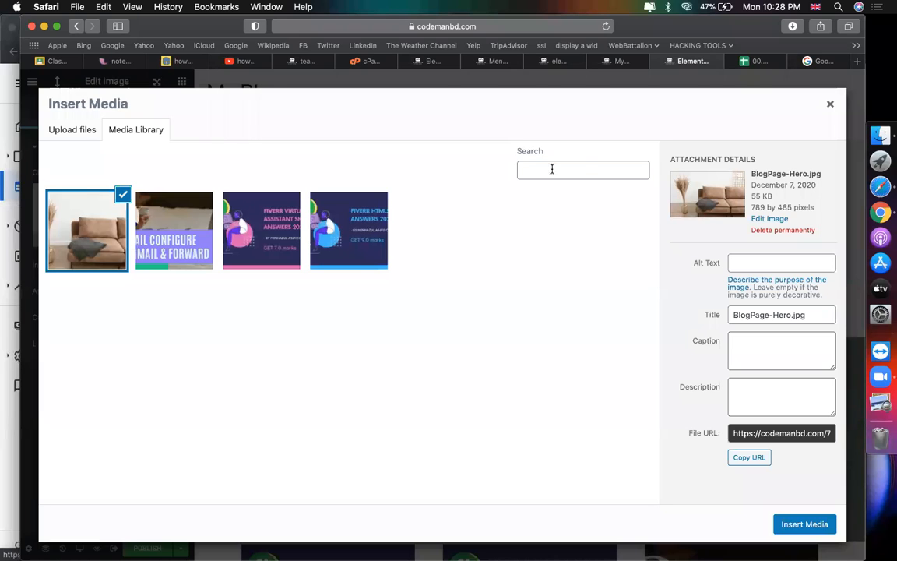
click(71, 130)
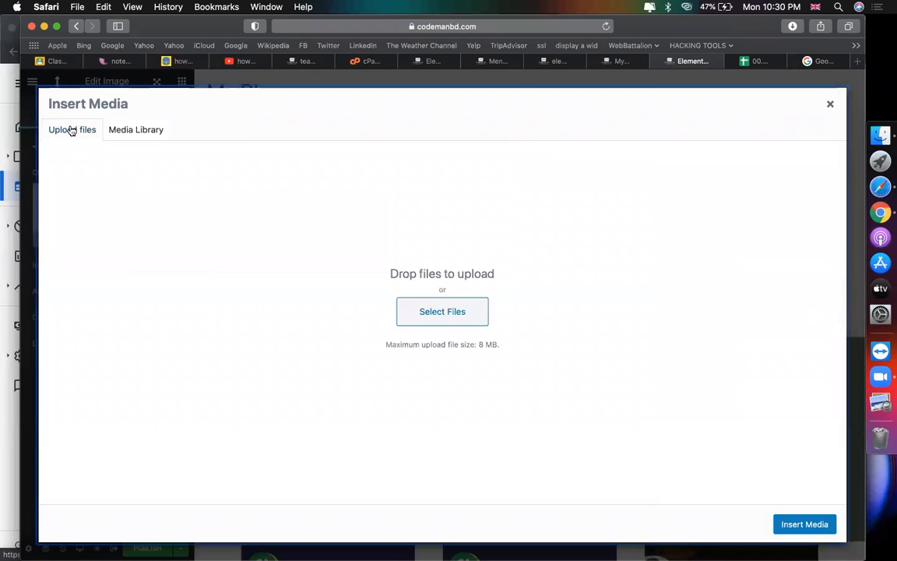
click(417, 316)
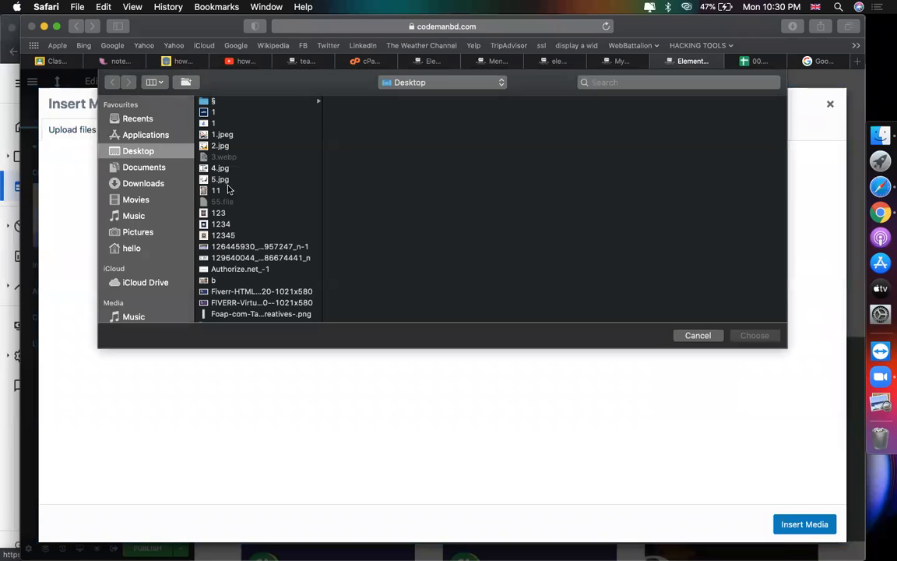
click(229, 190)
key(b)
key(Return)
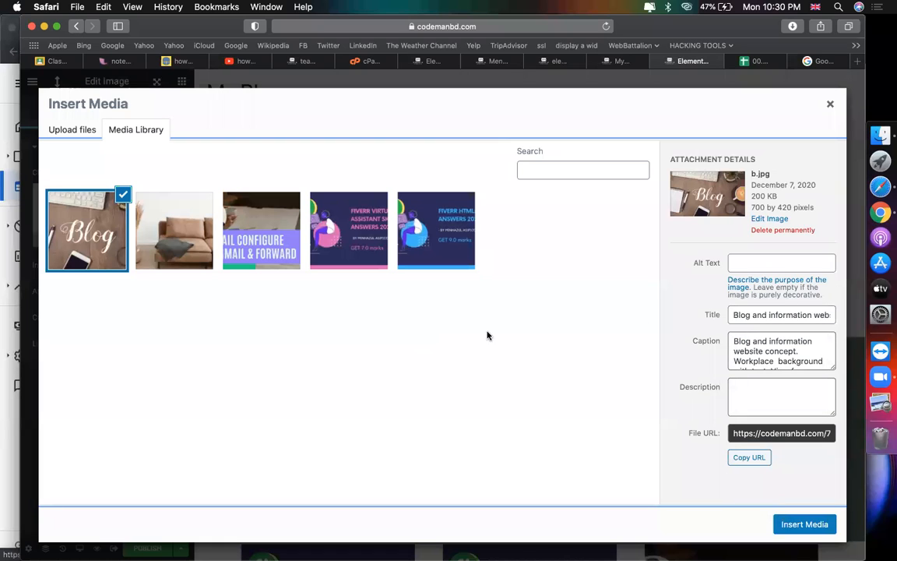
Step: Give the Blog photo alt text 'codemanbd blog' and insert it into the hero
click(785, 264)
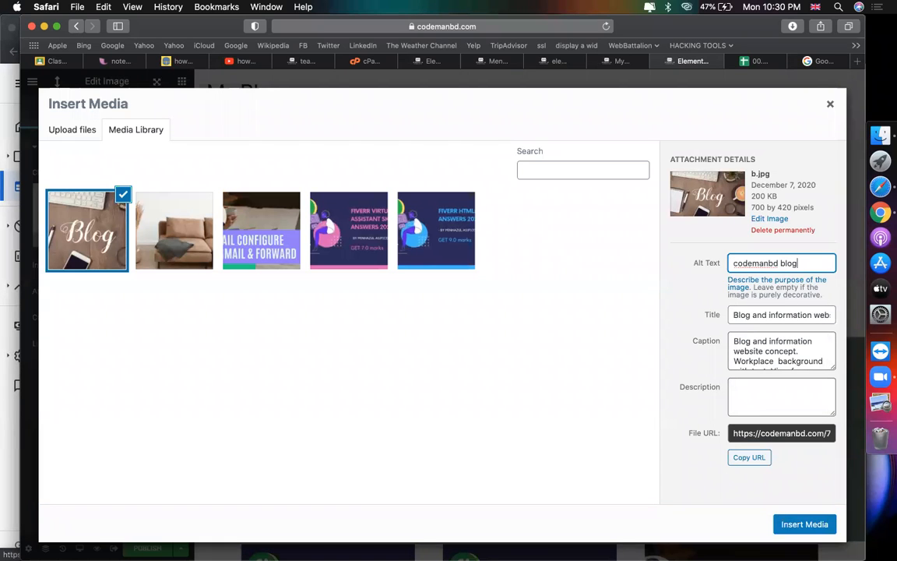
click(807, 524)
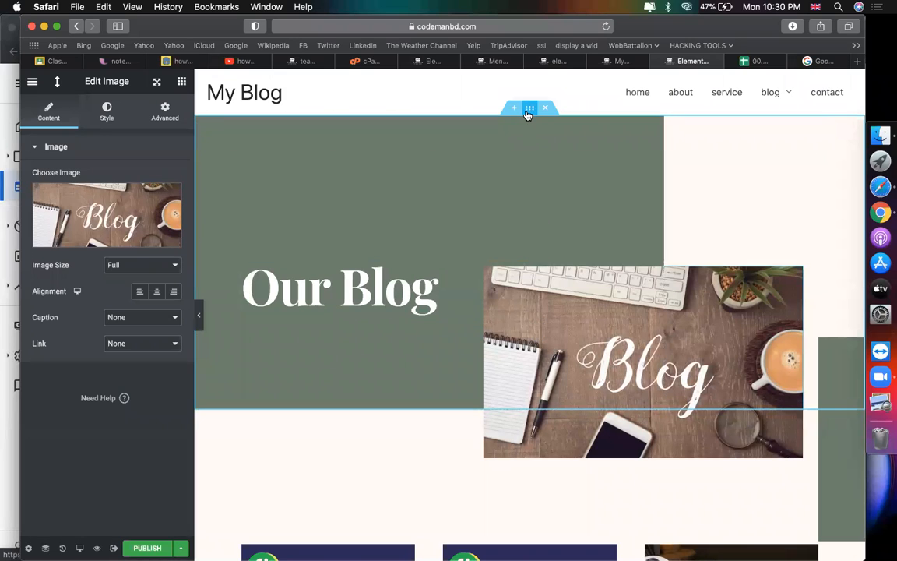
key(super+Tab)
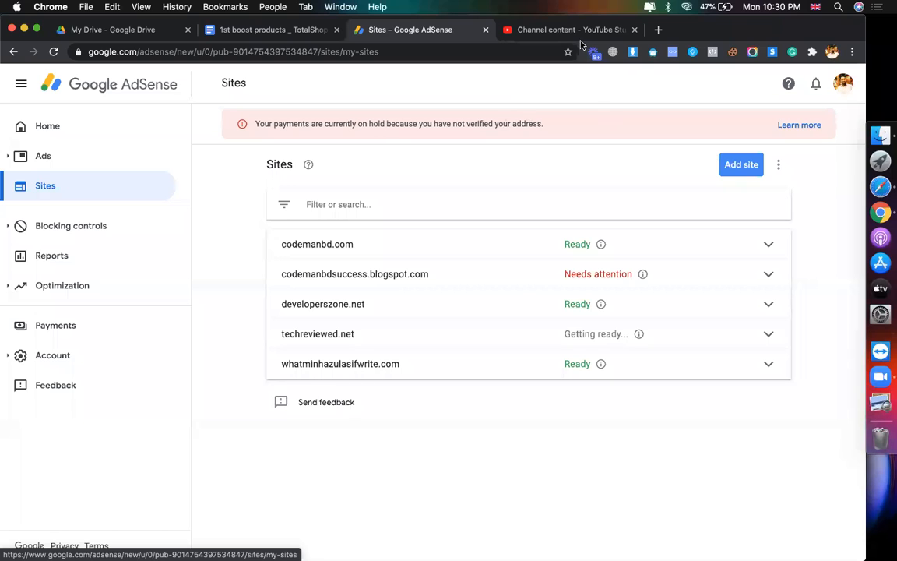
Step: Open codemanbd.com in a new Chrome tab
click(658, 29)
text(cod)
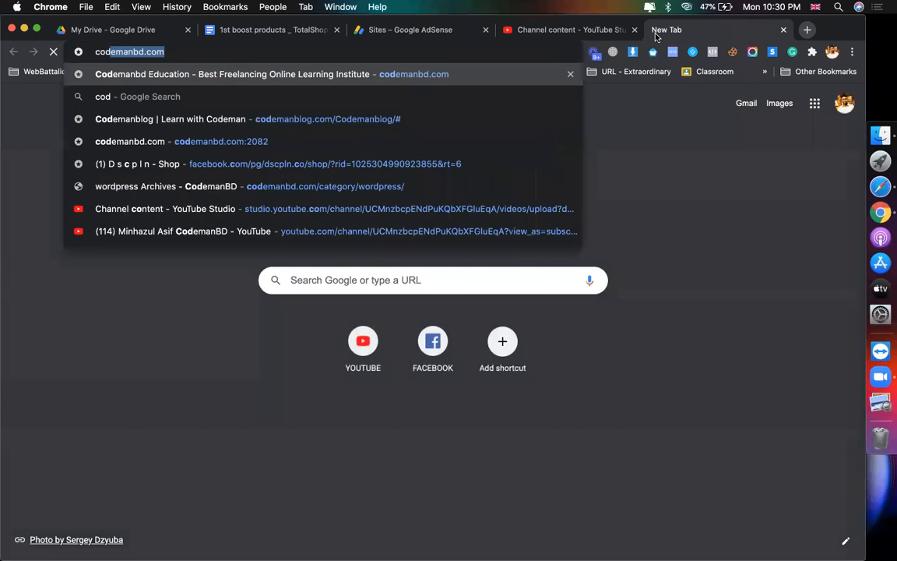
key(Return)
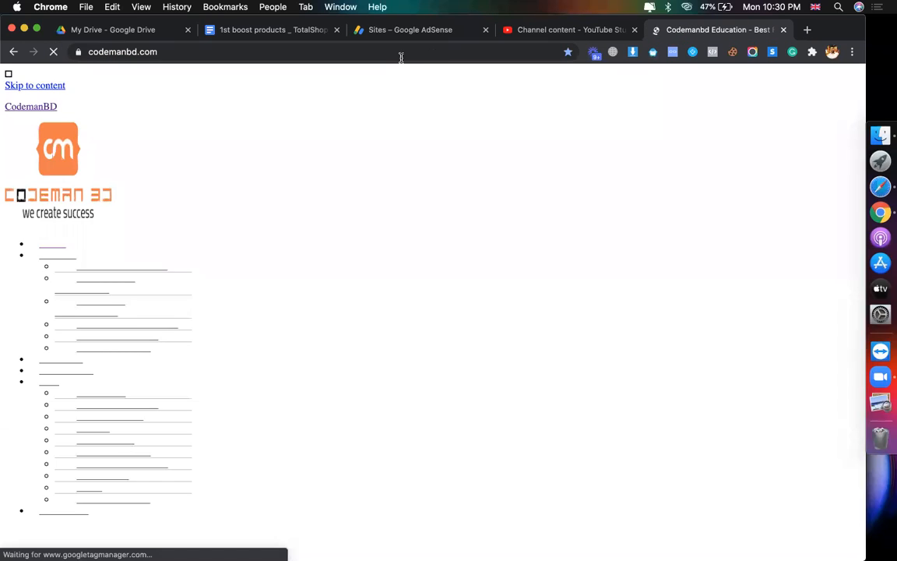
Step: Copy the codemanbd.com address and load it in another Chrome profile's window
click(398, 56)
key(cmd+c)
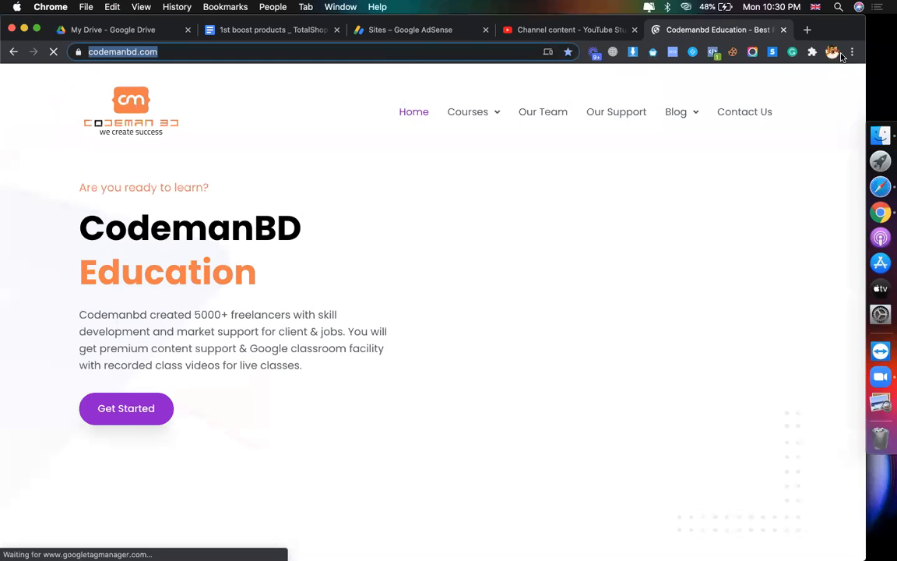
click(833, 53)
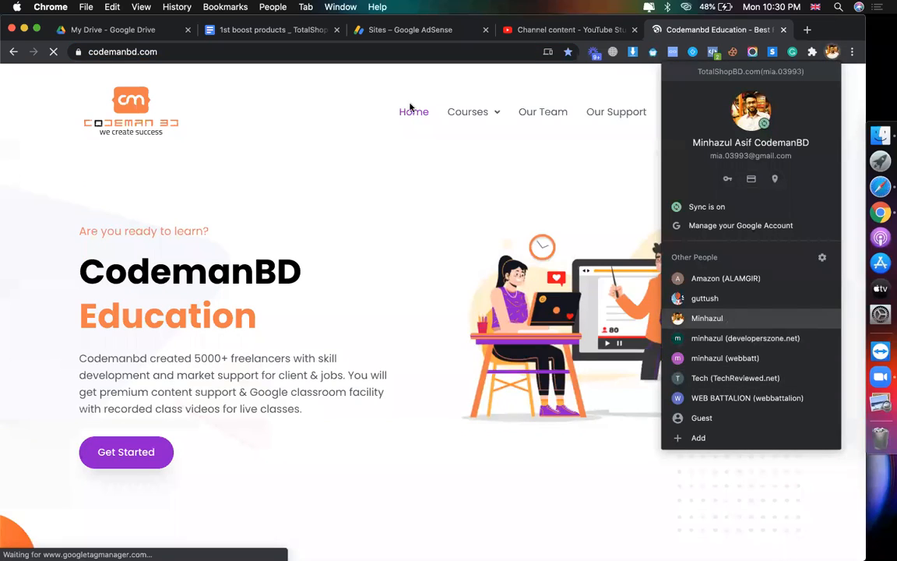
click(705, 317)
key(cmd+v)
key(Return)
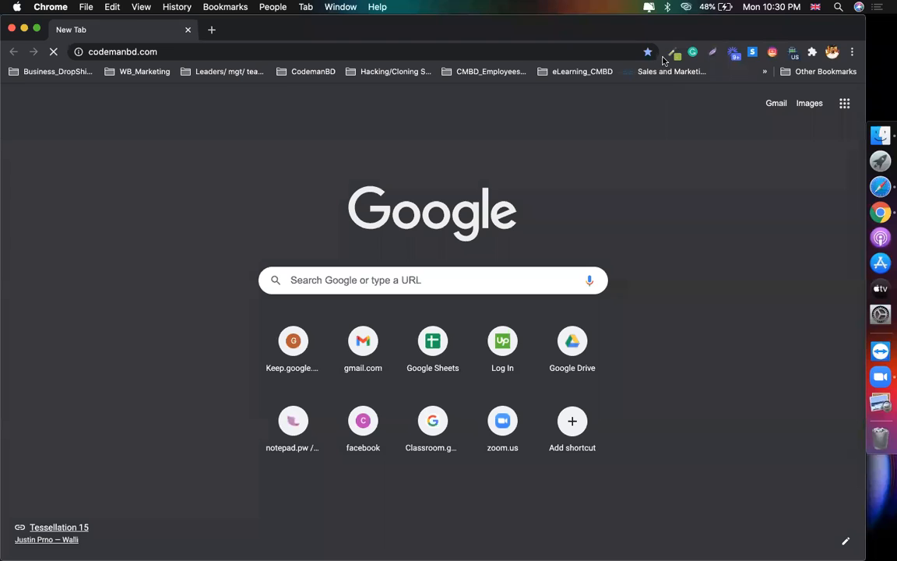
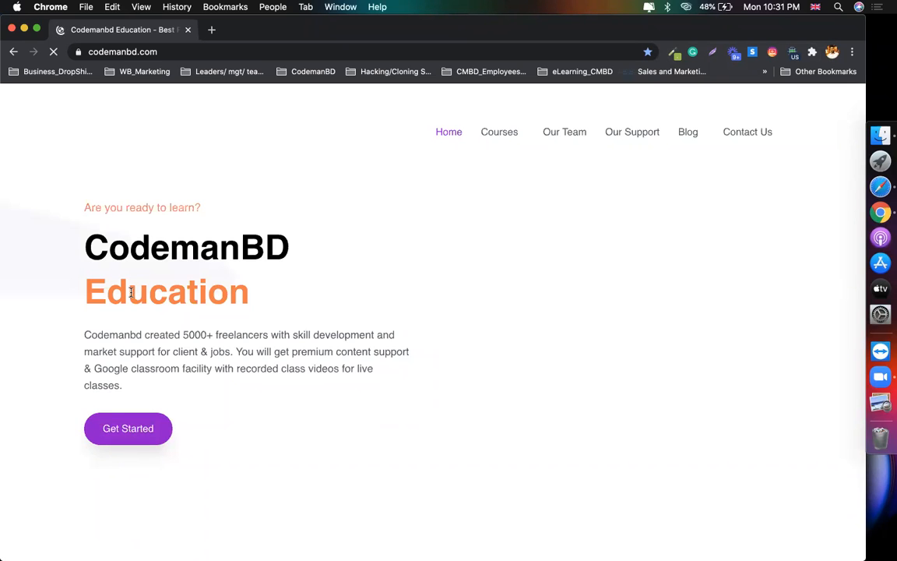
Step: Browse the page, then return to the CodemanBD site
scroll(407, 369, down, 5)
scroll(407, 369, down, 12)
scroll(407, 369, up, 6)
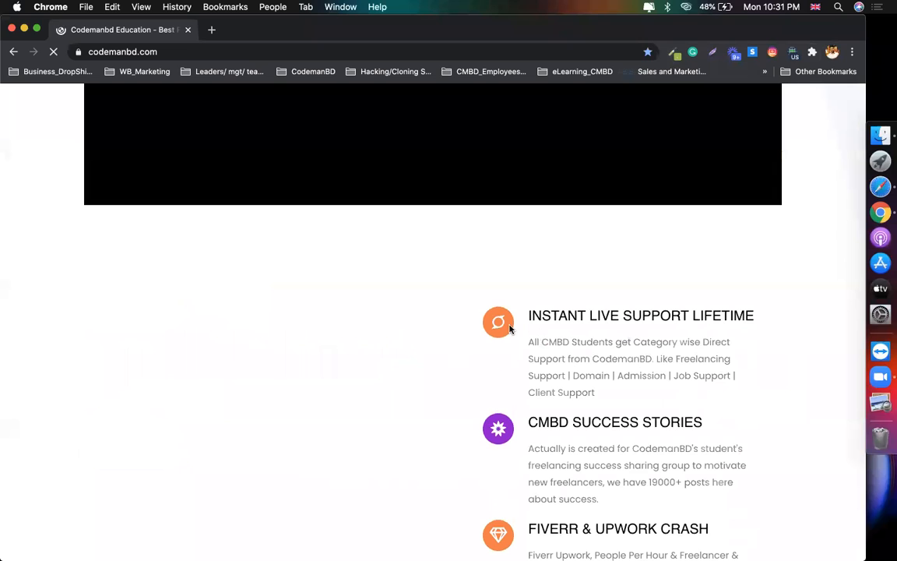
scroll(474, 269, down, 6)
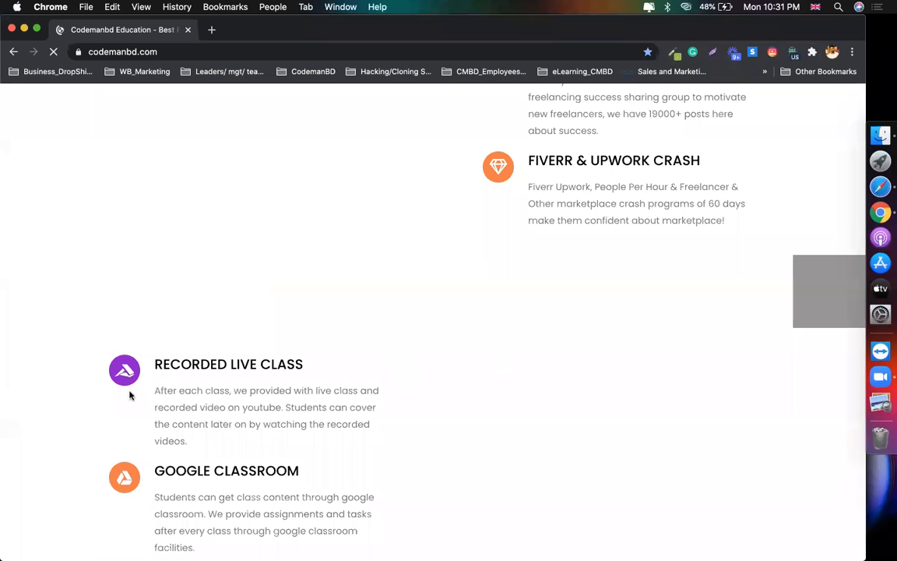
scroll(129, 395, down, 13)
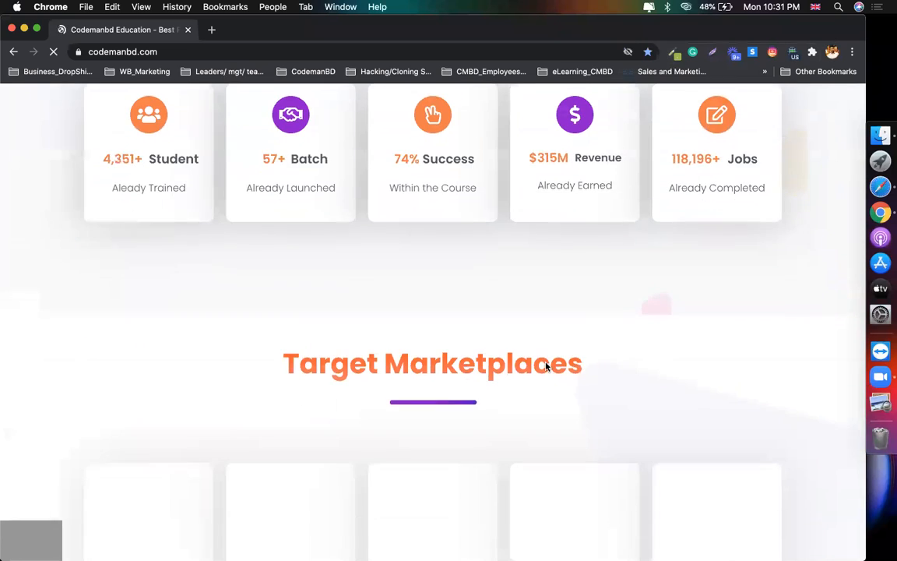
scroll(499, 365, up, 2)
scroll(593, 312, down, 6)
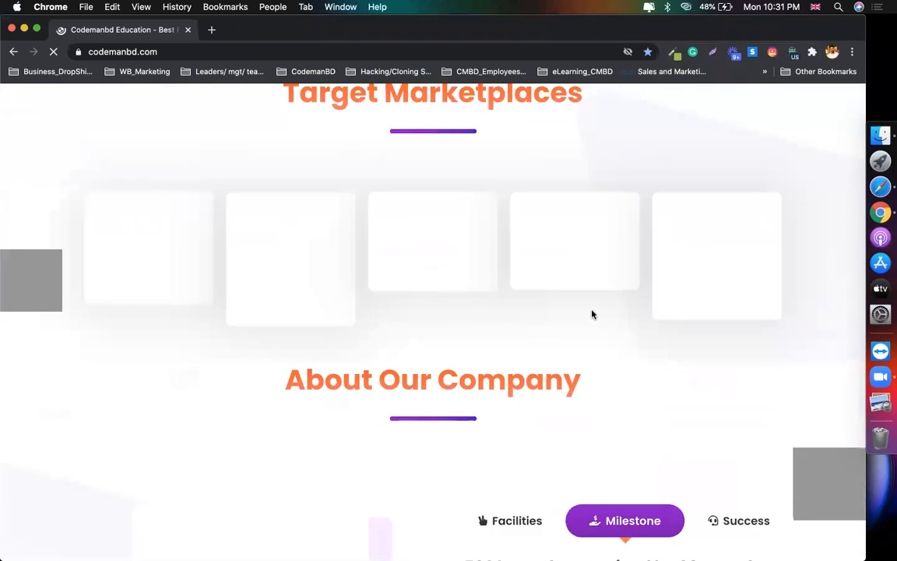
scroll(592, 314, down, 6)
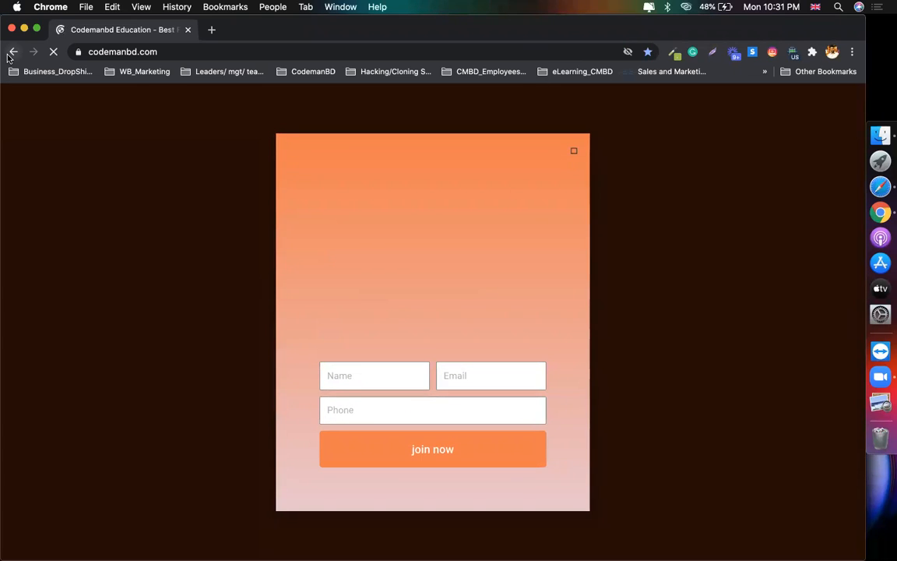
key(super+bracketleft)
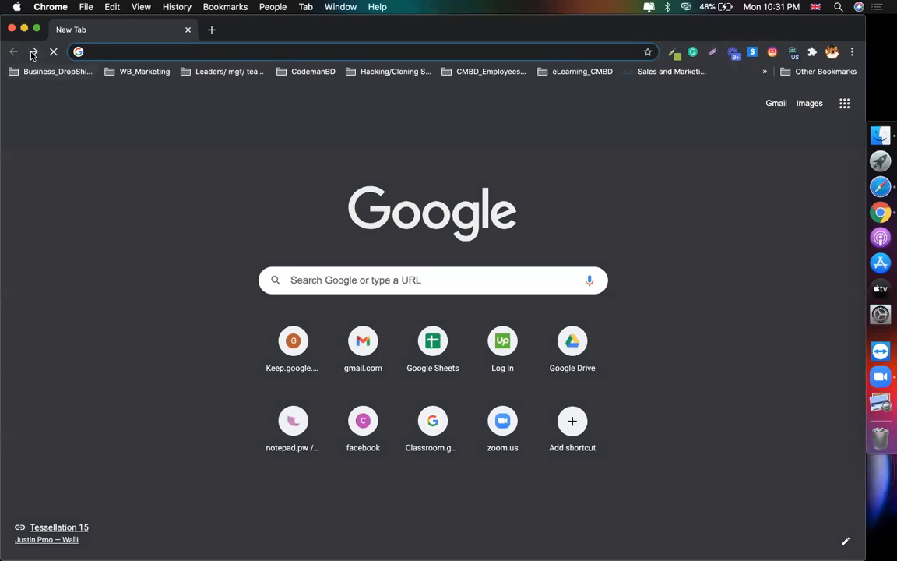
click(33, 52)
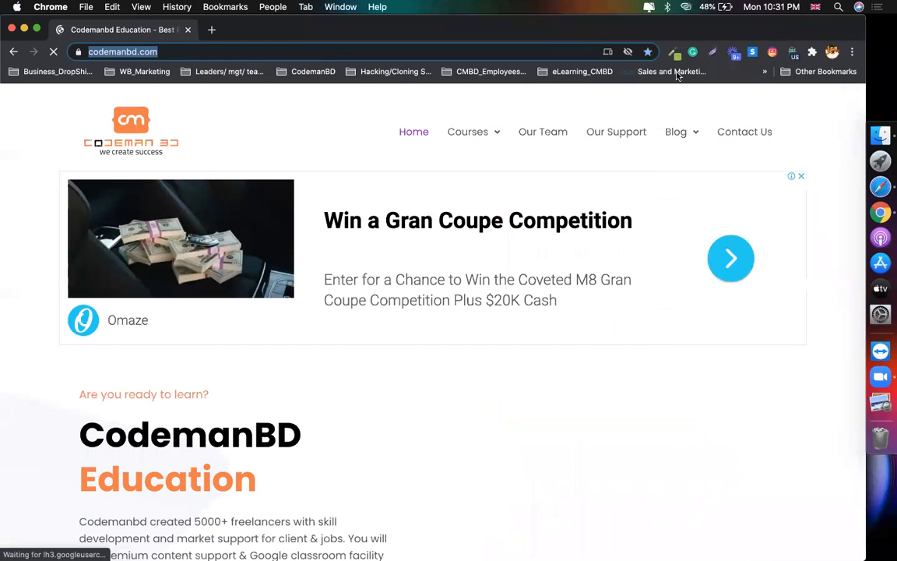
Step: Use ColorZilla's Pick Color From Page on the CodemanBD logo to copy #F37D44
click(675, 71)
click(674, 53)
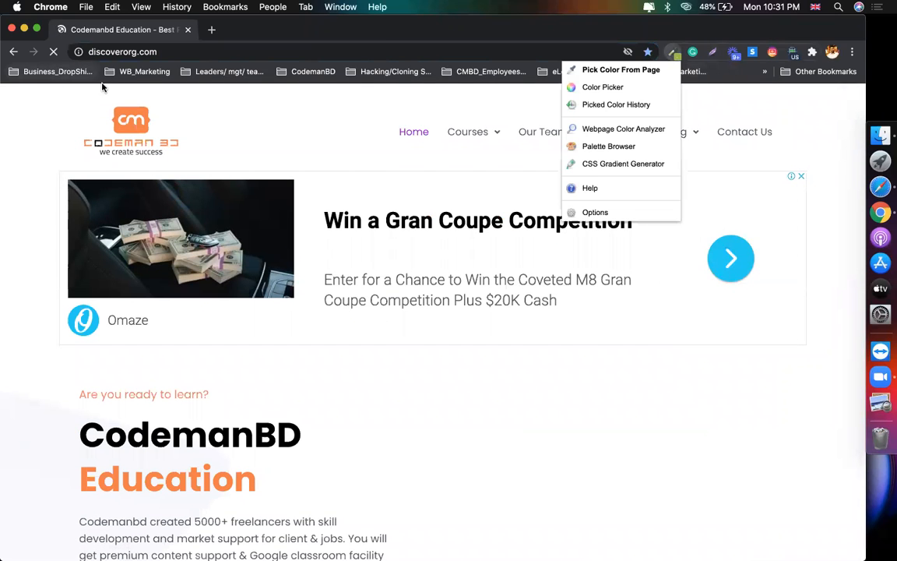
click(14, 51)
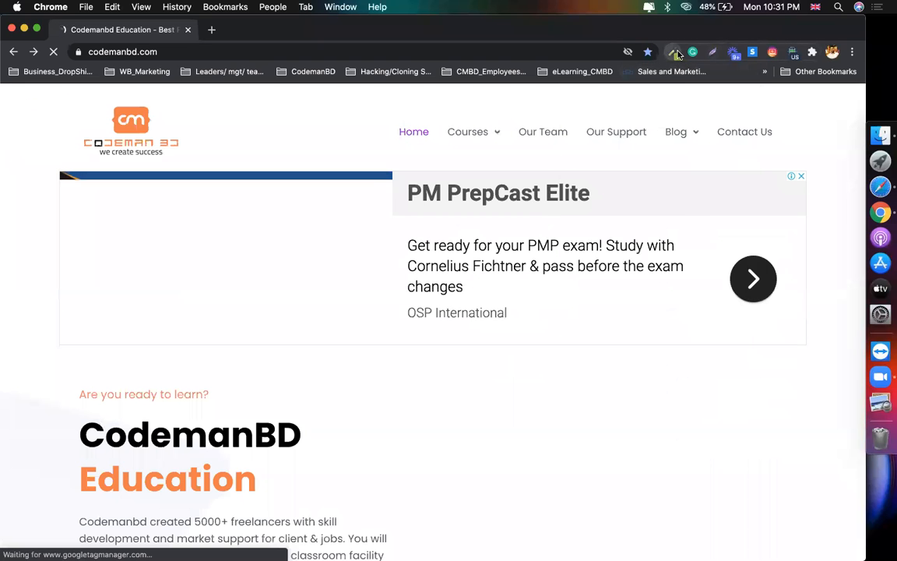
click(674, 53)
click(635, 73)
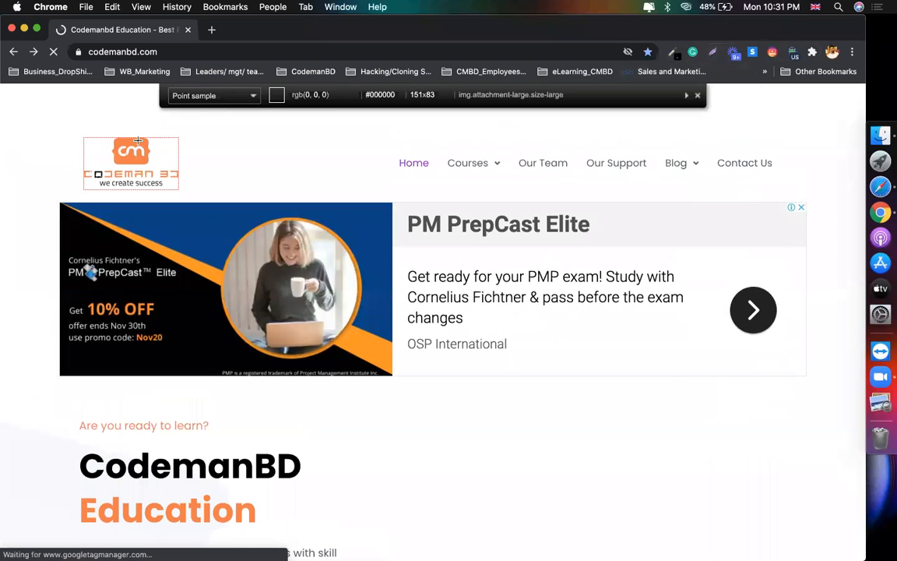
click(137, 141)
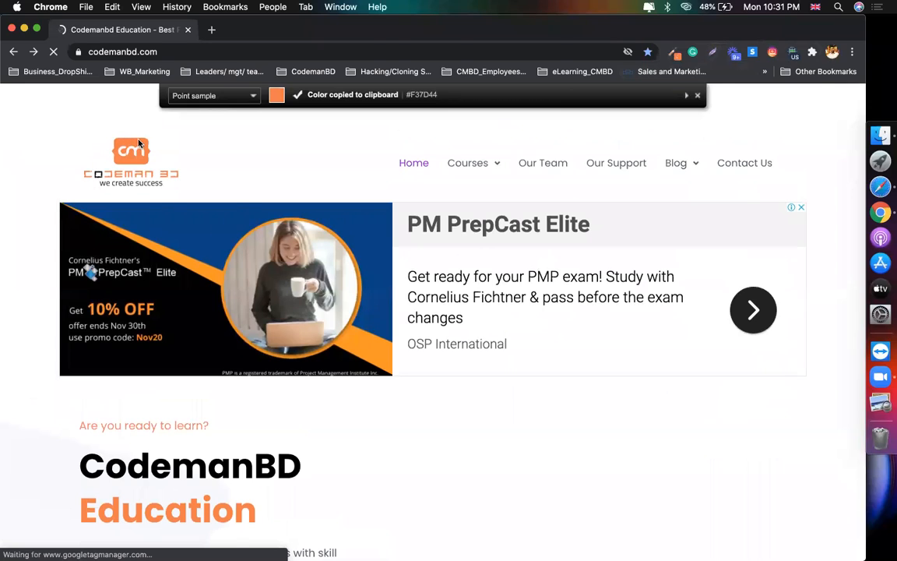
key(super+Tab)
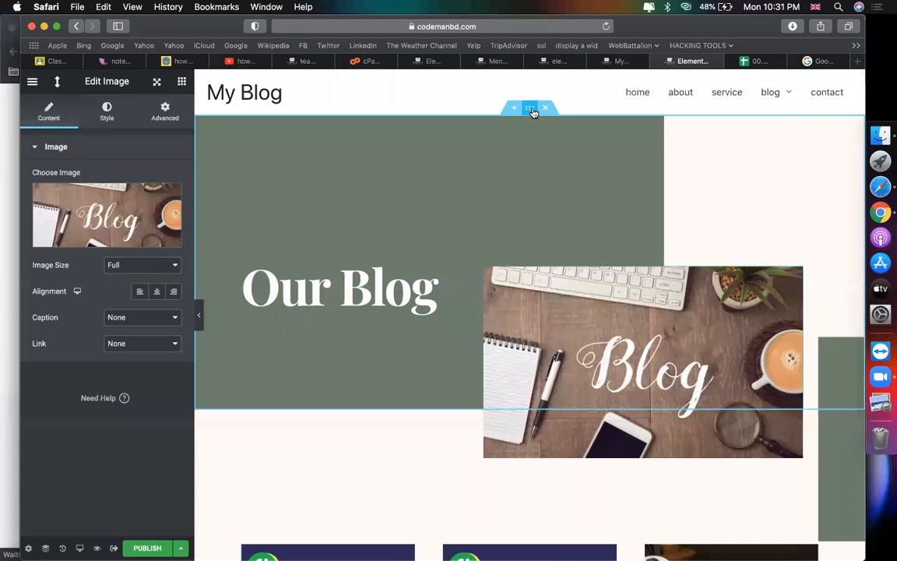
Step: Paste #F37D44 as the Our Blog column's background colour
click(531, 109)
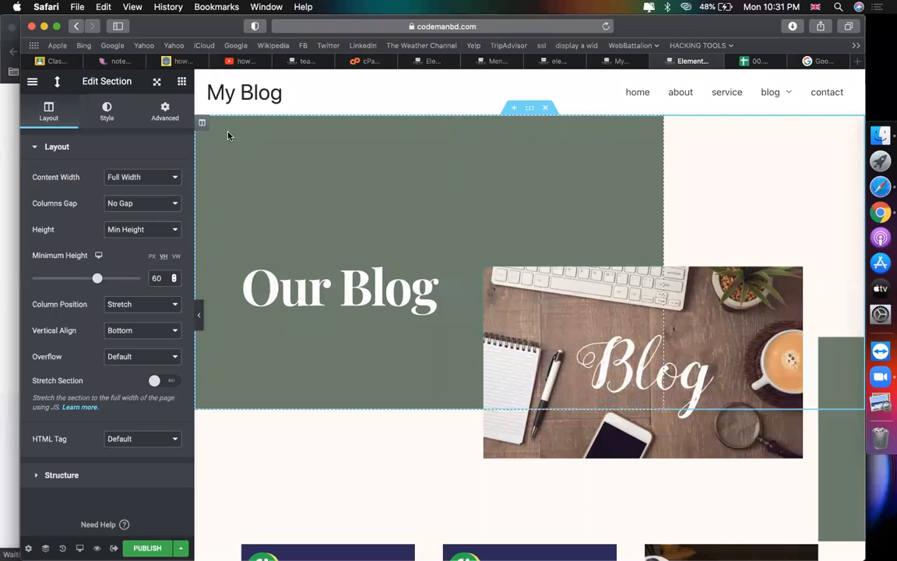
click(202, 122)
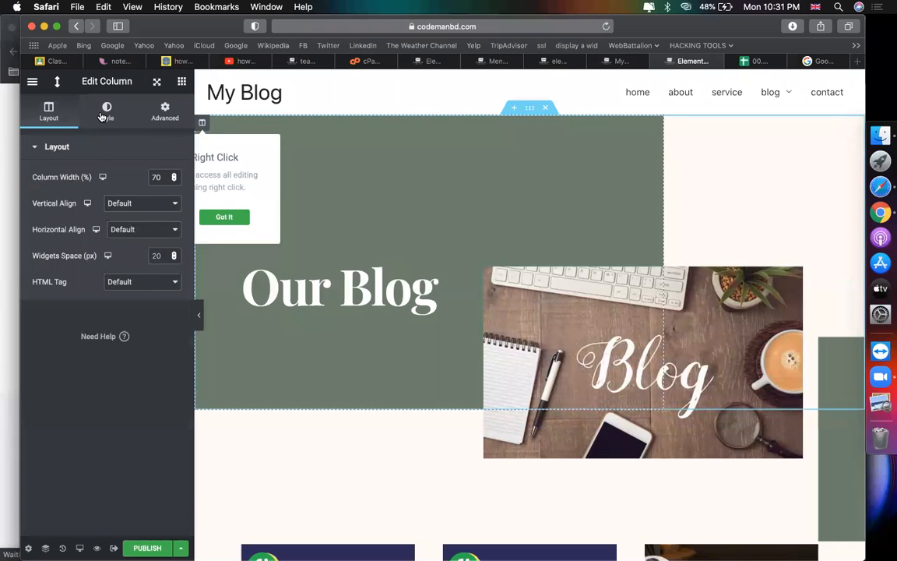
click(104, 113)
click(173, 229)
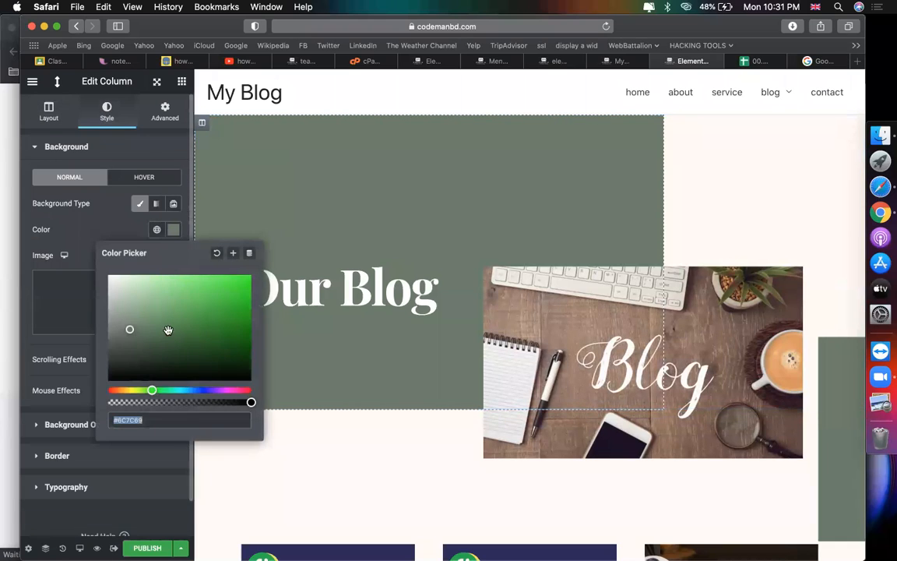
key(super+v)
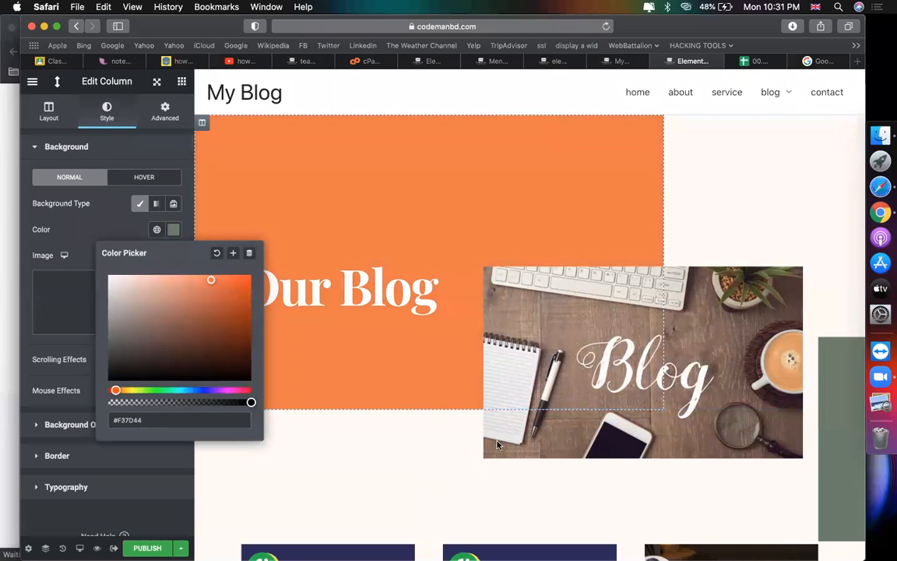
scroll(580, 401, down, 1)
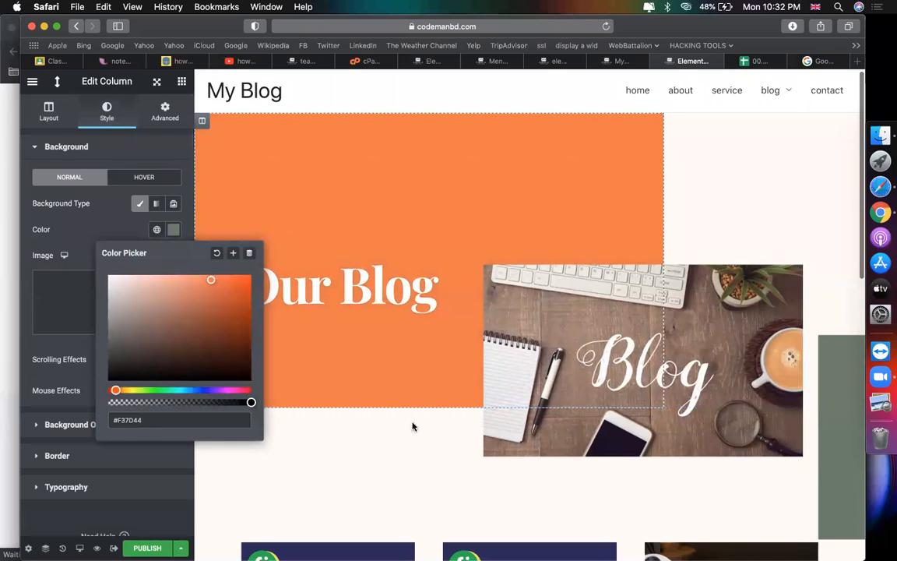
click(117, 75)
drag(117, 75, 317, 208)
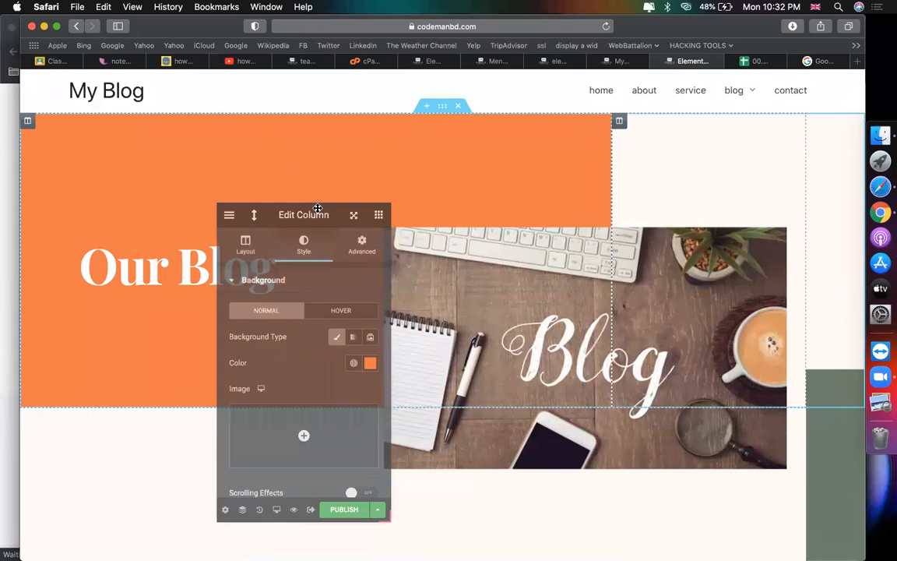
Step: Delete the spacer to the right of the blog image
scroll(732, 407, down, 3)
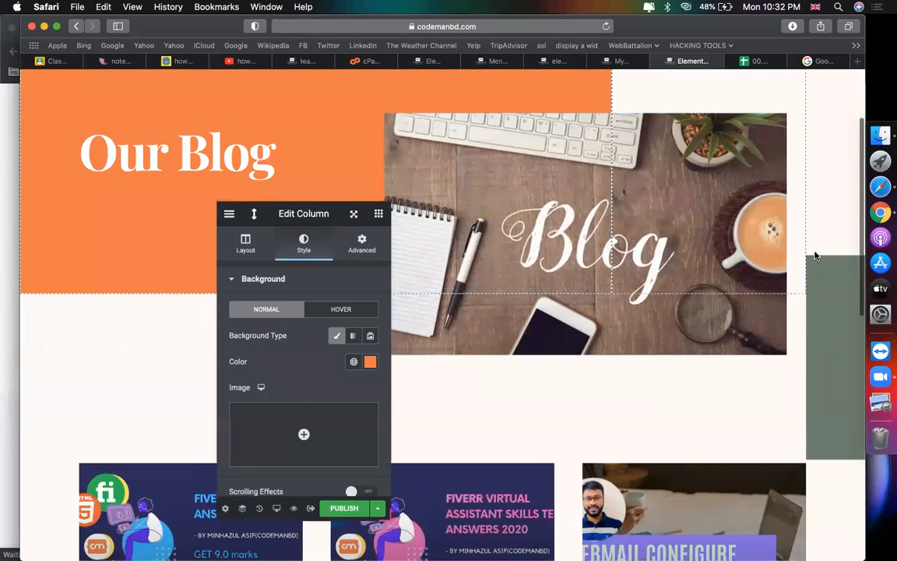
click(821, 269)
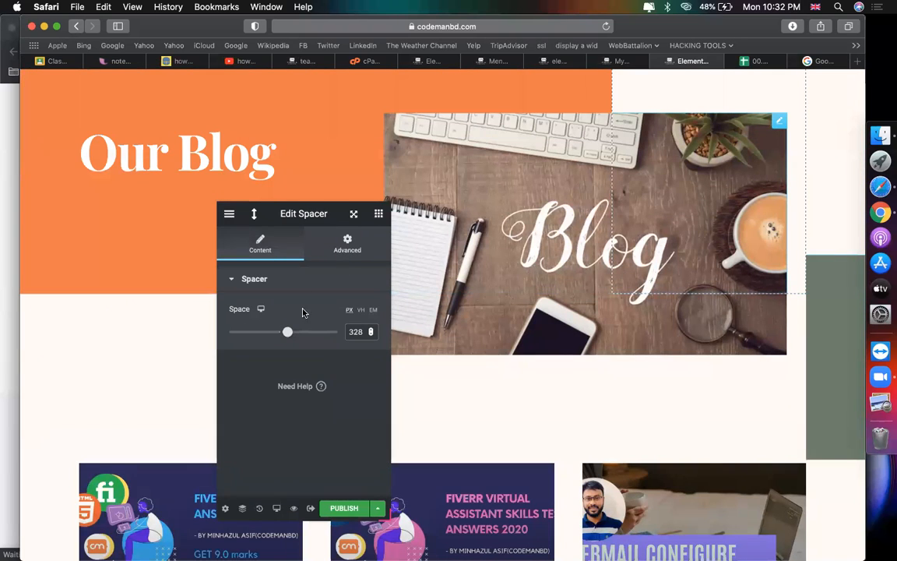
click(343, 251)
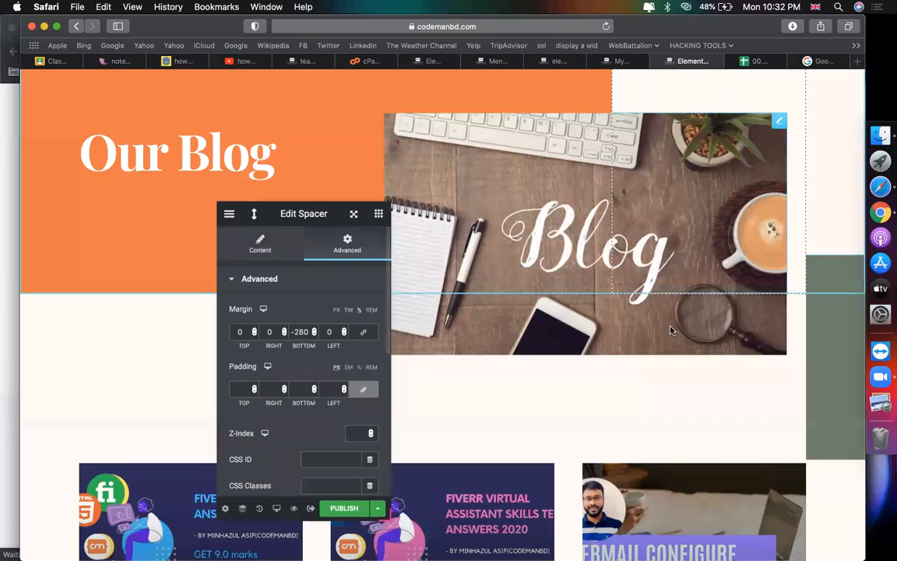
right_click(824, 319)
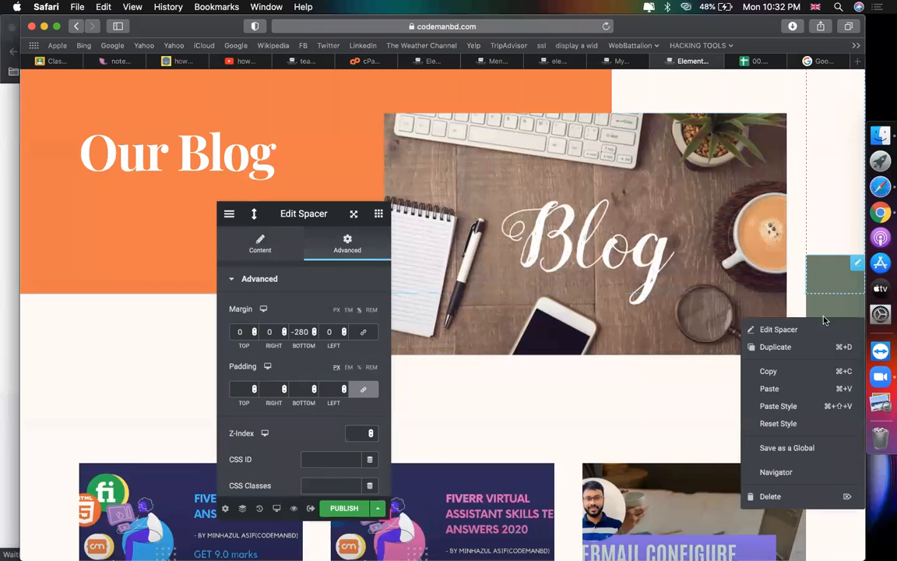
click(768, 502)
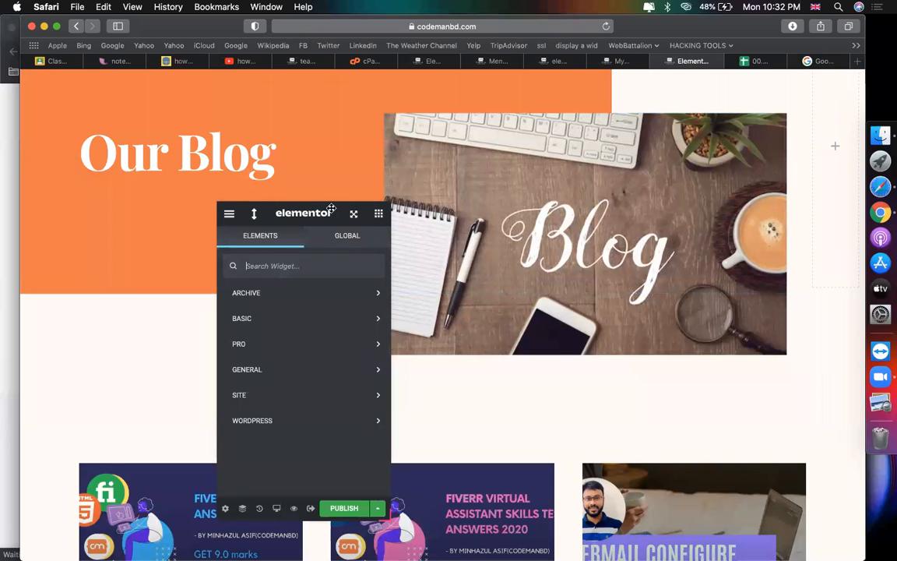
drag(309, 212, 762, 253)
scroll(194, 257, down, 10)
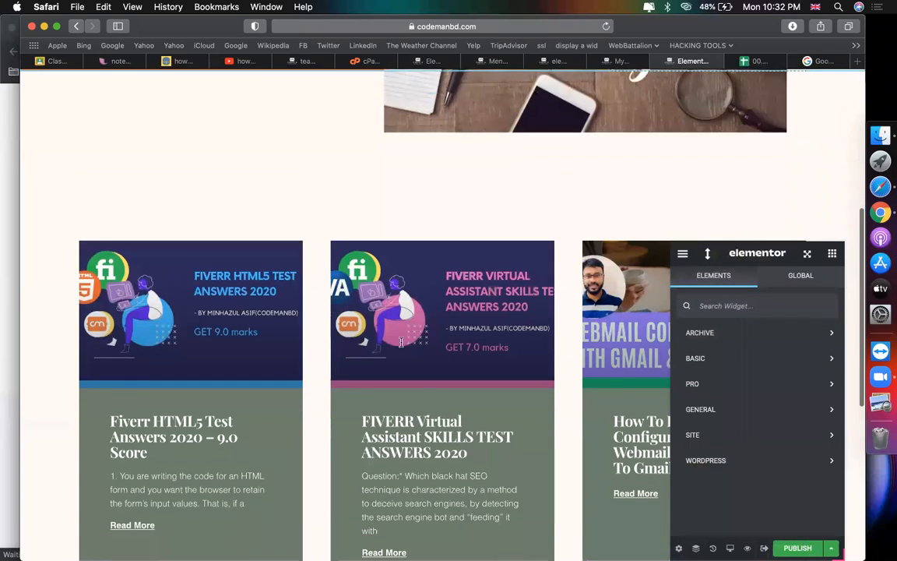
Step: Give both the posts-grid column and its section a classic background
click(170, 277)
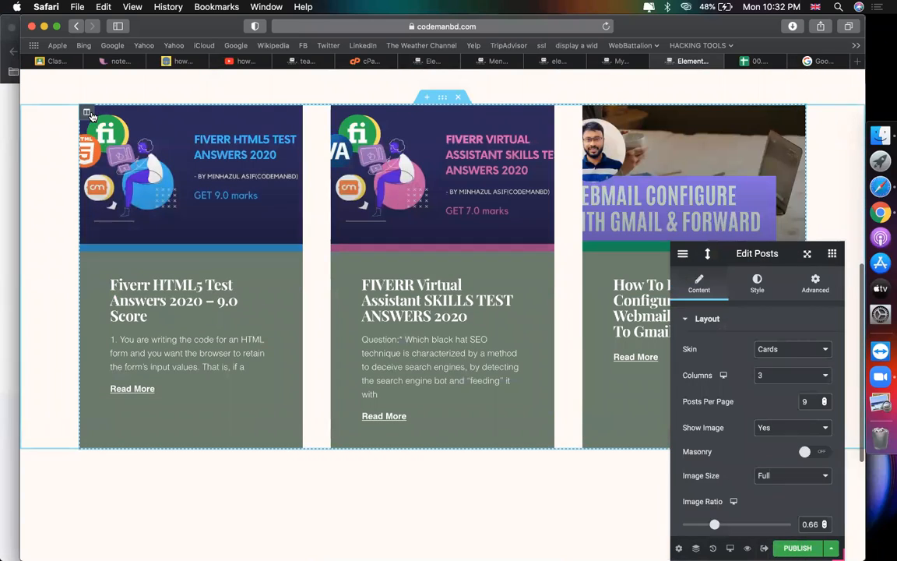
click(600, 402)
click(761, 293)
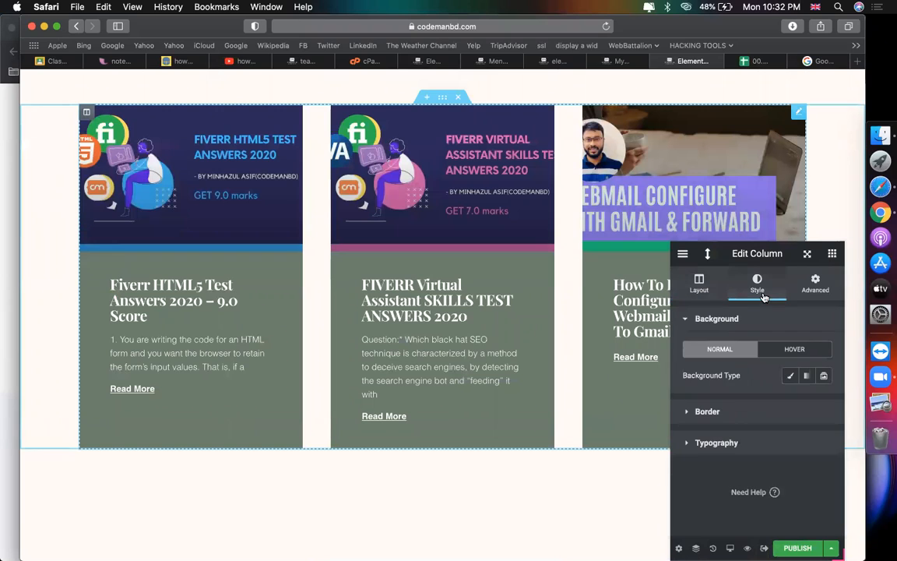
click(790, 377)
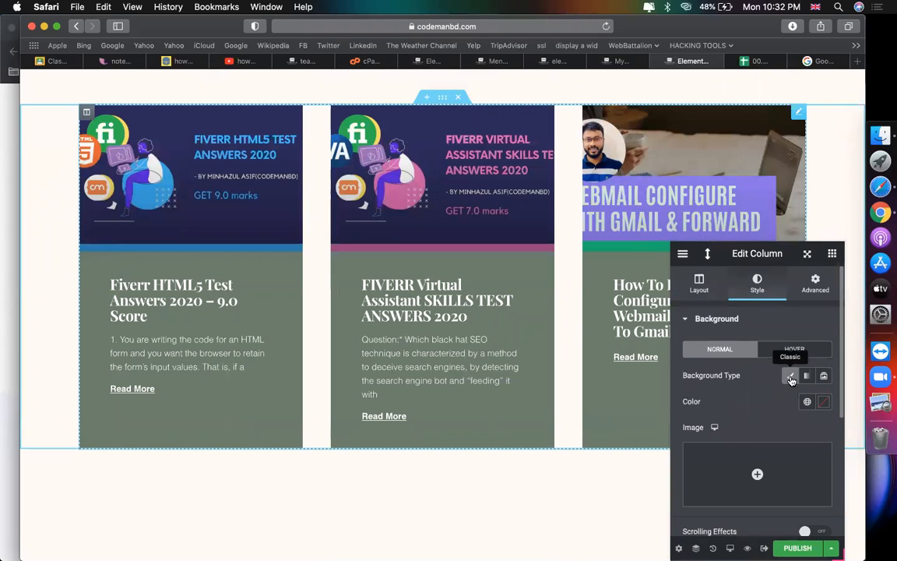
click(200, 323)
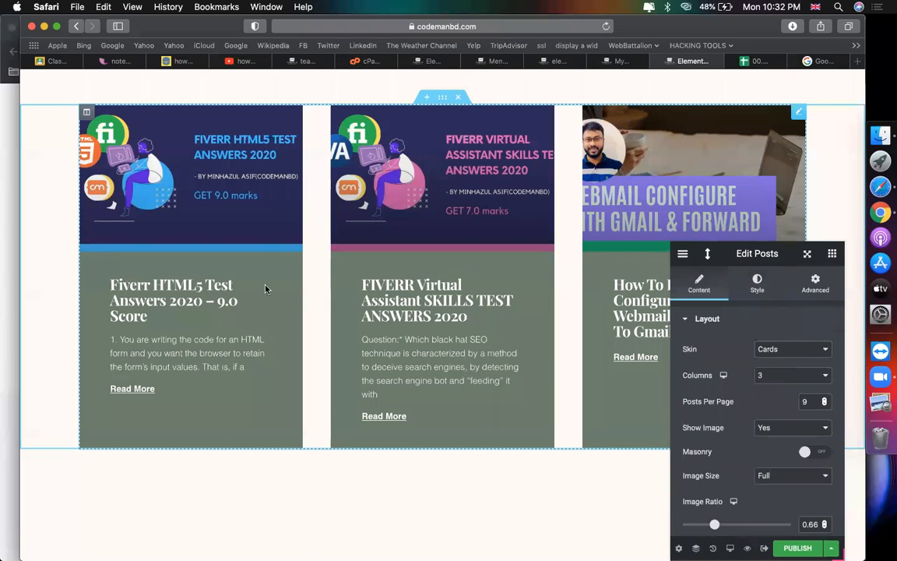
scroll(222, 279, up, 3)
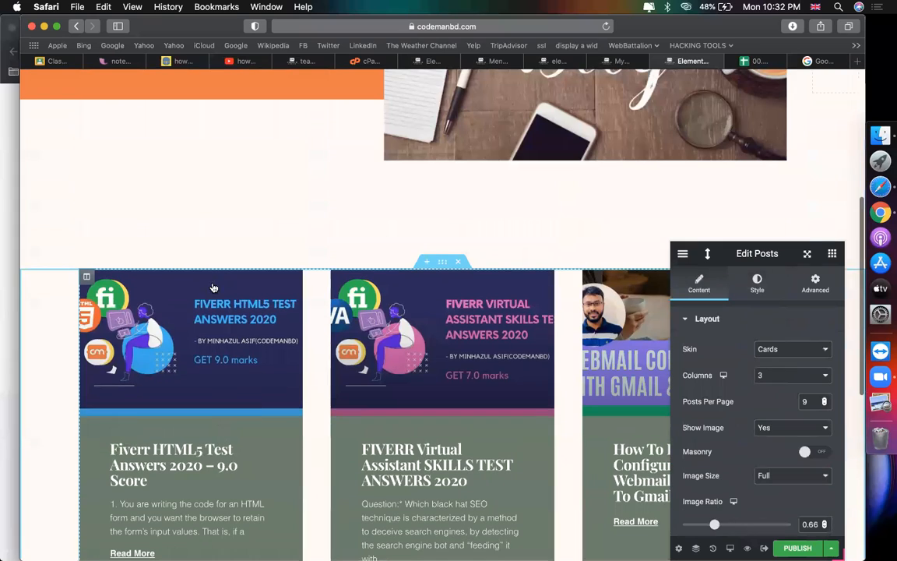
click(442, 262)
click(758, 286)
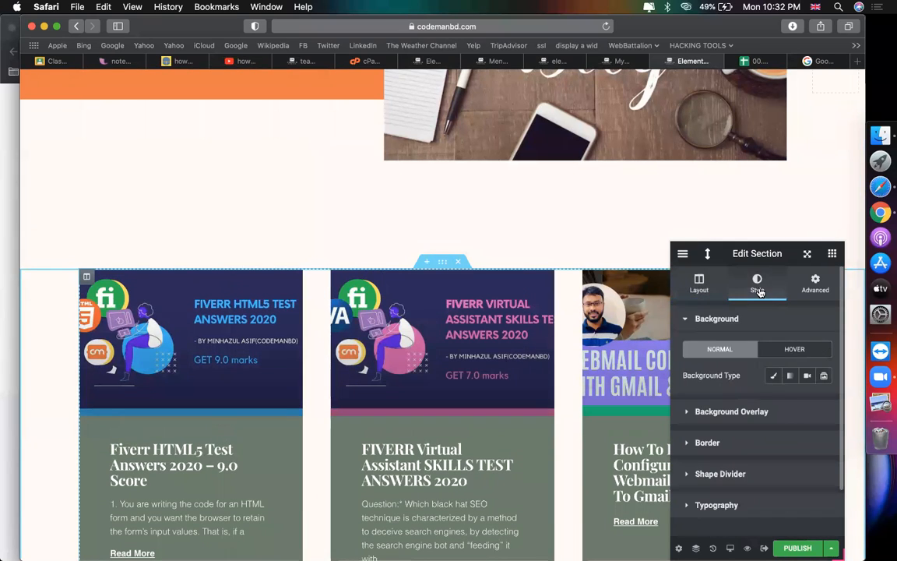
click(774, 376)
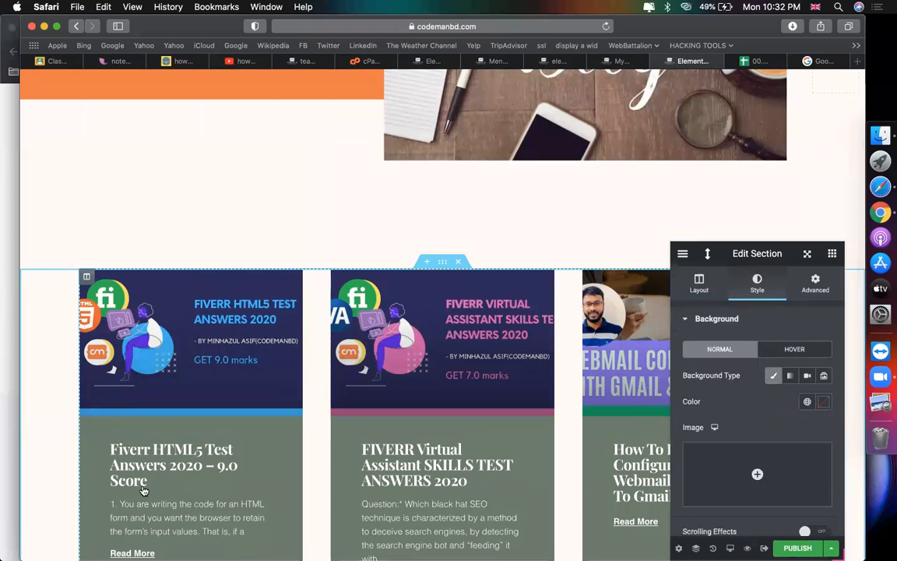
Step: Set the posts-grid column background to near-white, discarding the pasted orange
click(116, 327)
click(87, 276)
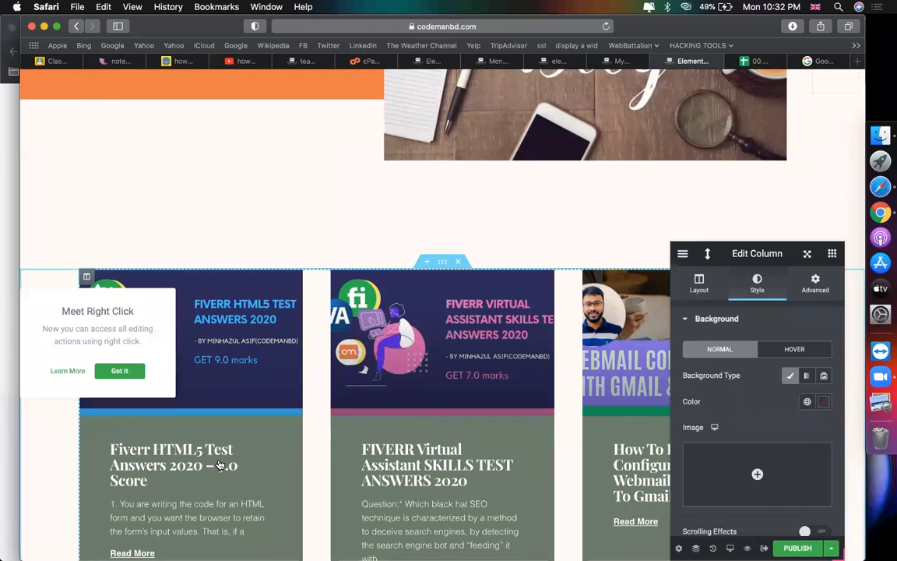
click(220, 510)
scroll(220, 510, down, 4)
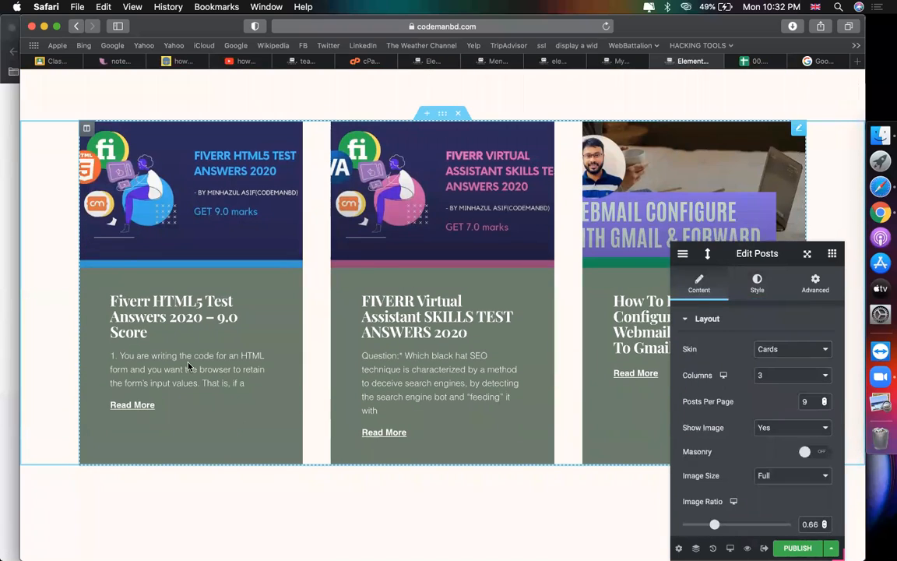
click(87, 129)
click(755, 290)
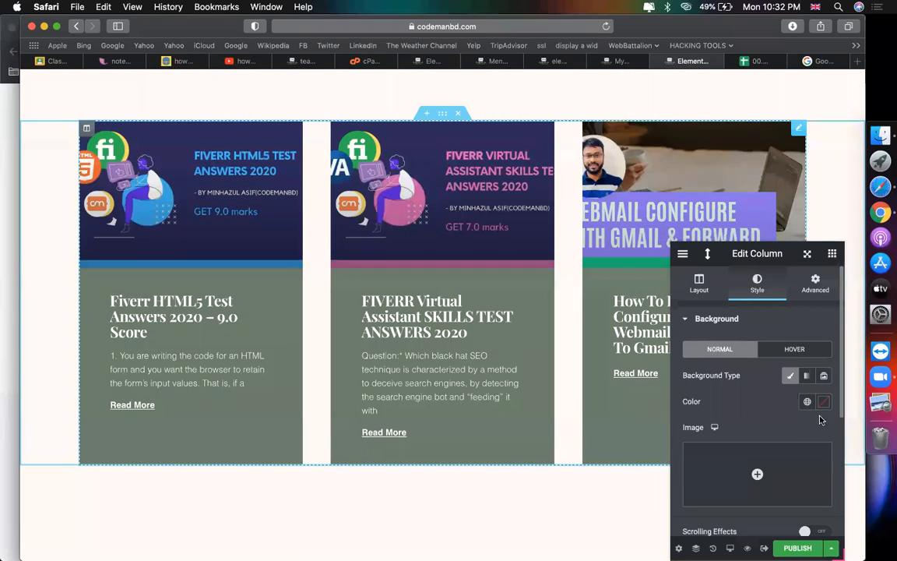
click(824, 401)
text(#F37D44)
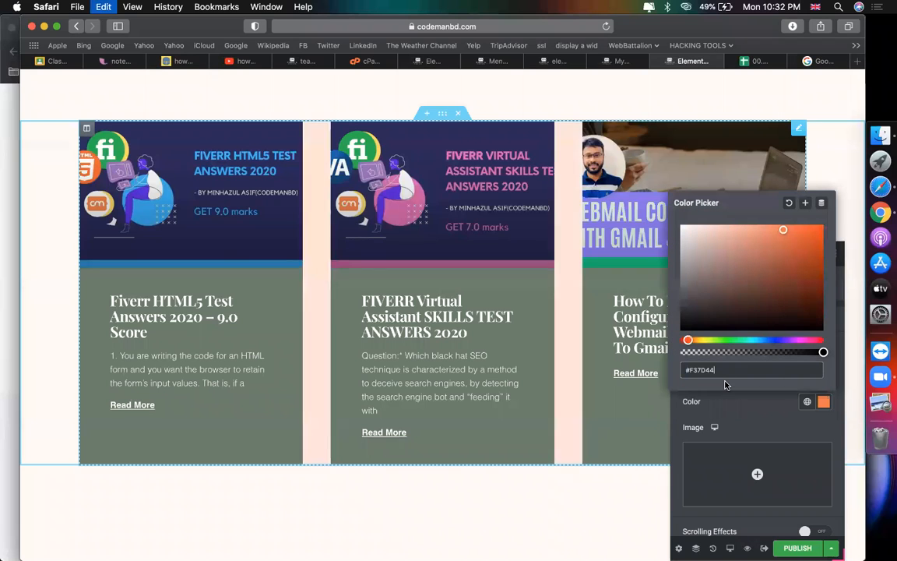
key(super+a)
key(super+c)
key(BackSpace)
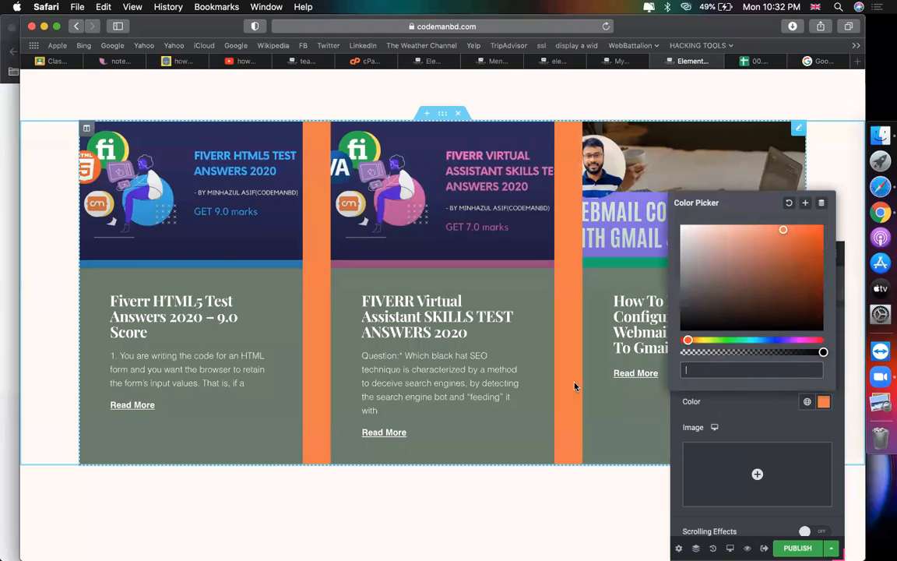
click(762, 409)
click(824, 401)
click(682, 231)
click(164, 232)
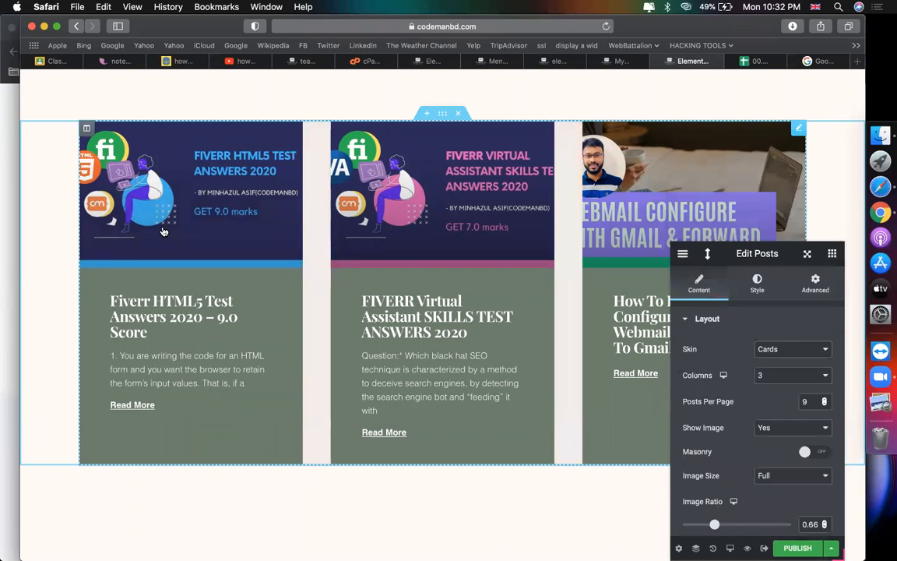
Step: Give the posts section a pale beige #E8E2DF background instead of orange
click(443, 115)
click(758, 281)
click(823, 402)
click(732, 369)
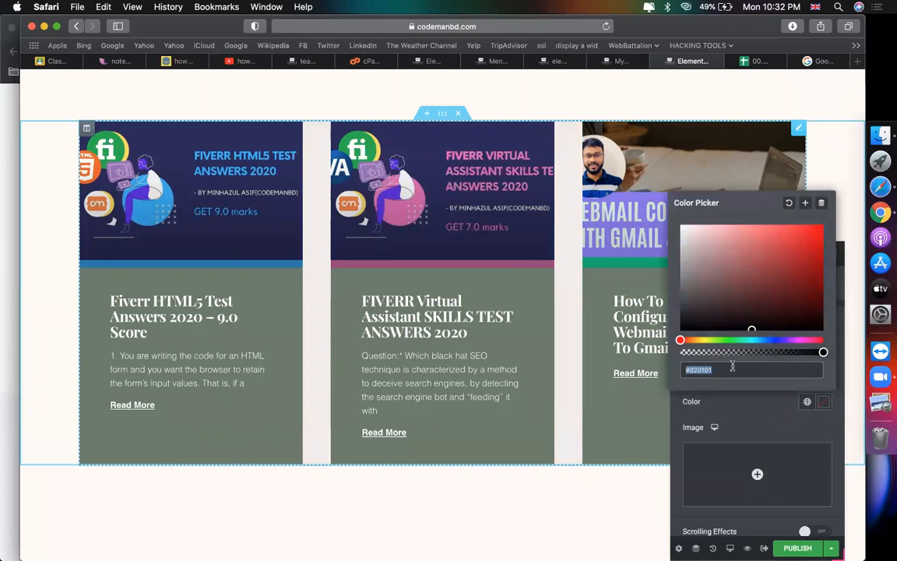
key(super+v)
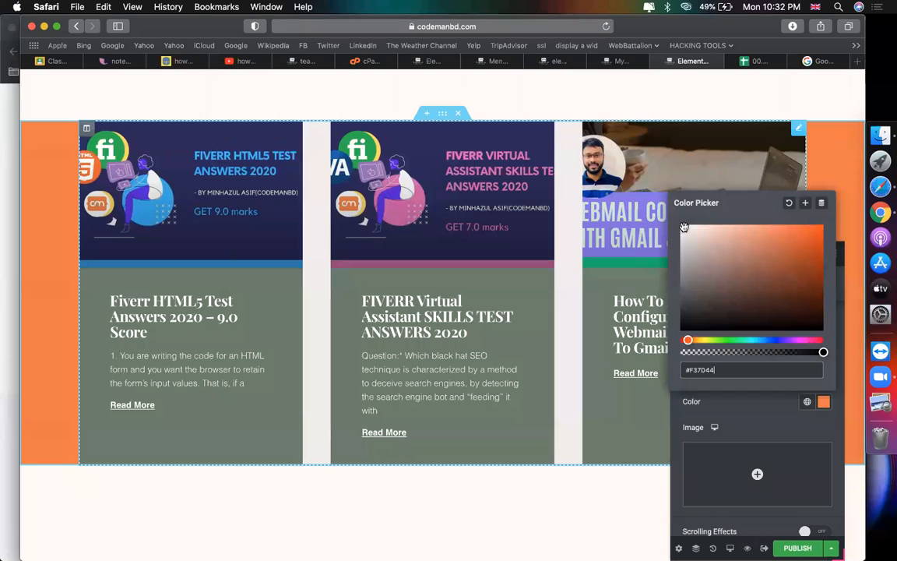
click(685, 233)
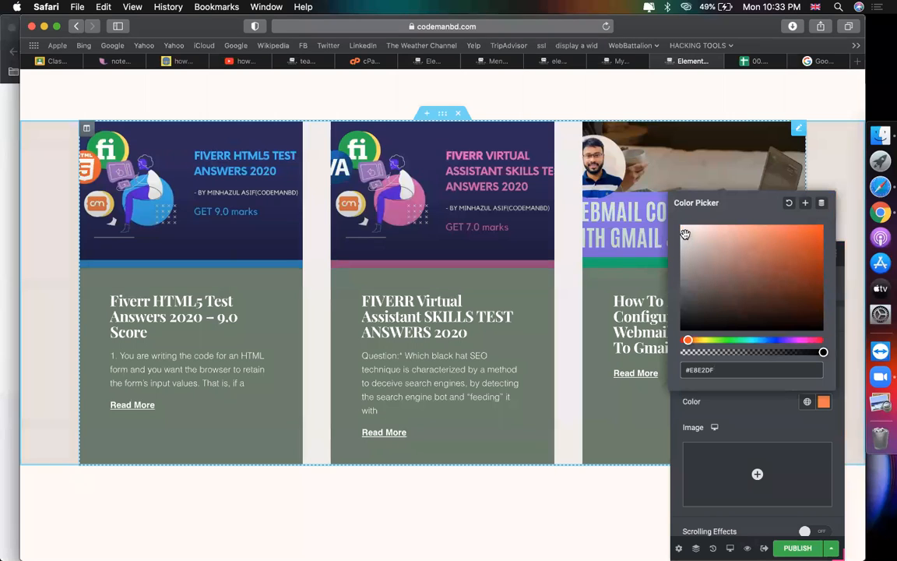
click(228, 340)
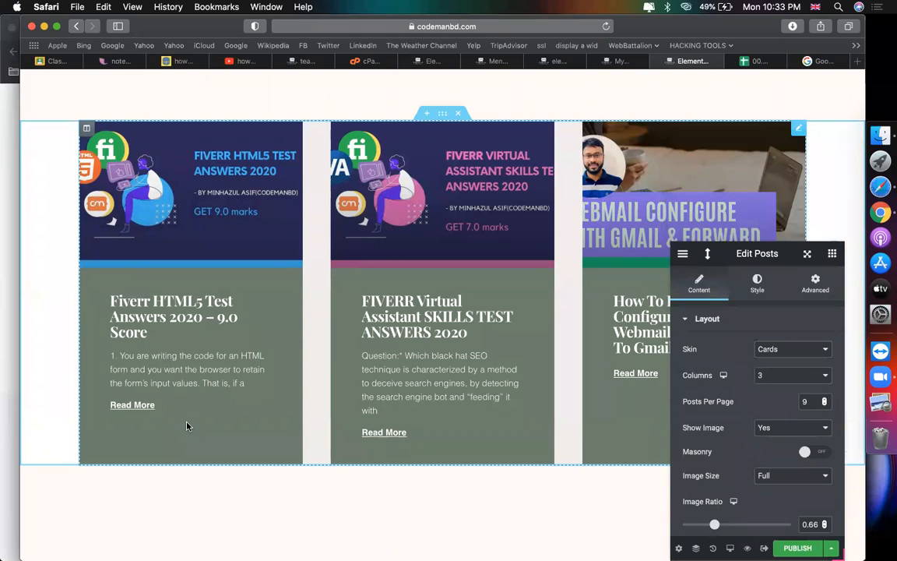
scroll(188, 424, down, 3)
scroll(187, 426, up, 5)
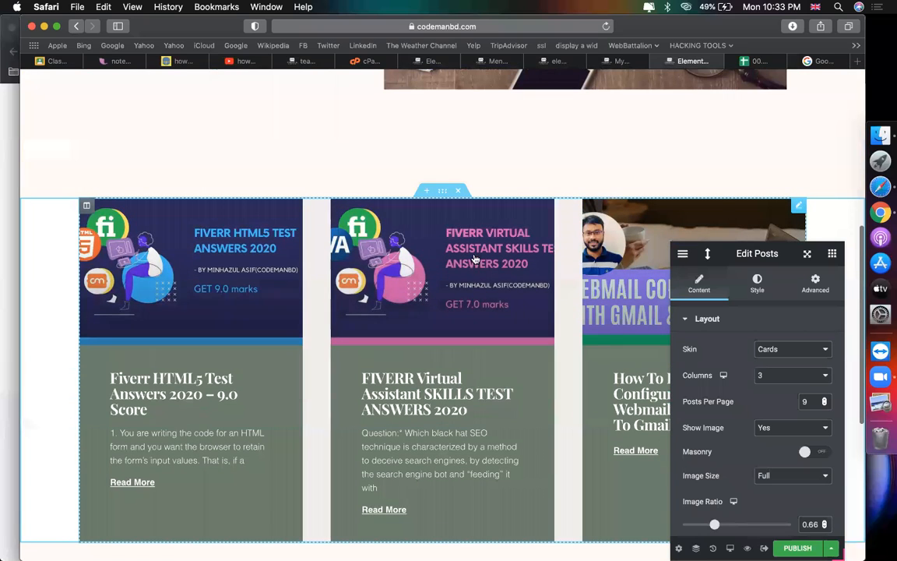
Step: In the Posts widget's Card style, set Background Color to #F37D44
drag(777, 250, 482, 286)
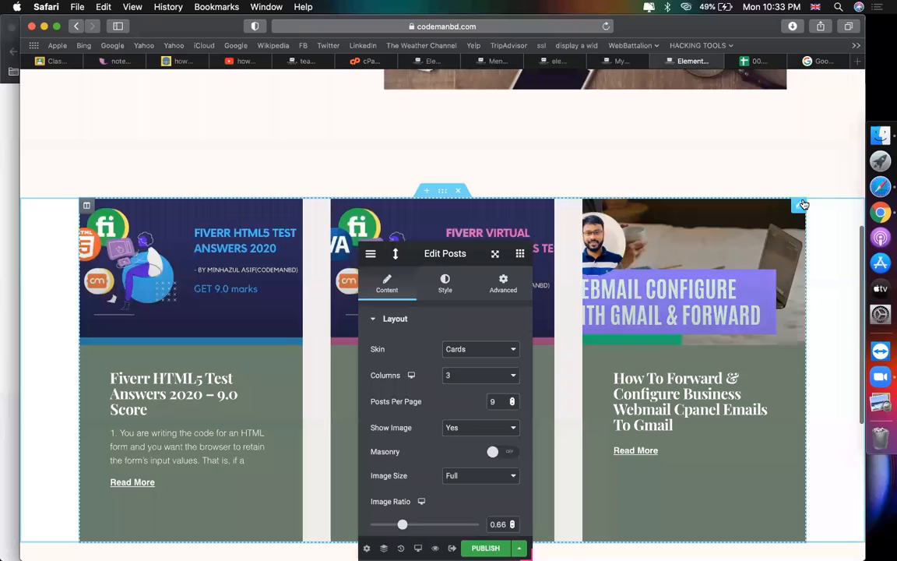
click(799, 209)
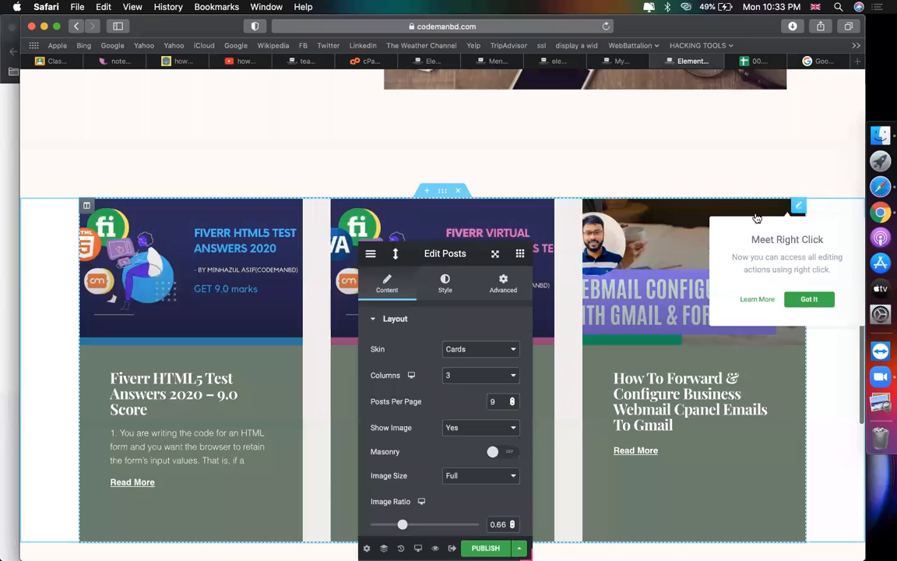
drag(610, 199, 611, 196)
click(616, 218)
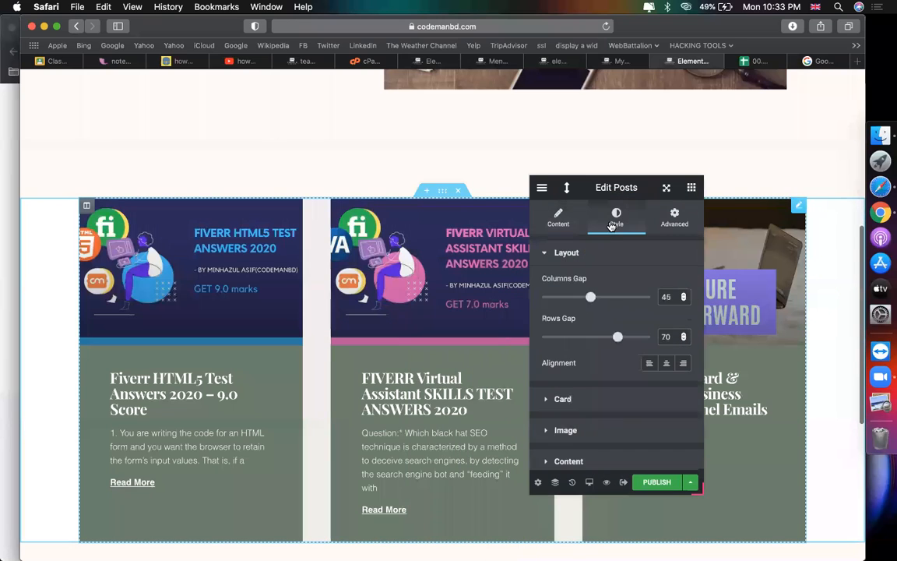
scroll(591, 335, down, 2)
click(585, 321)
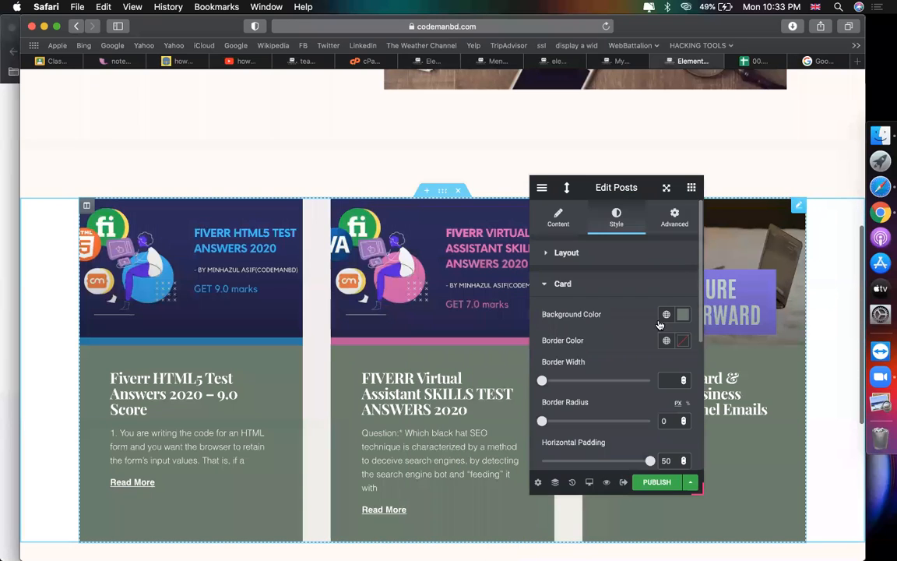
click(683, 314)
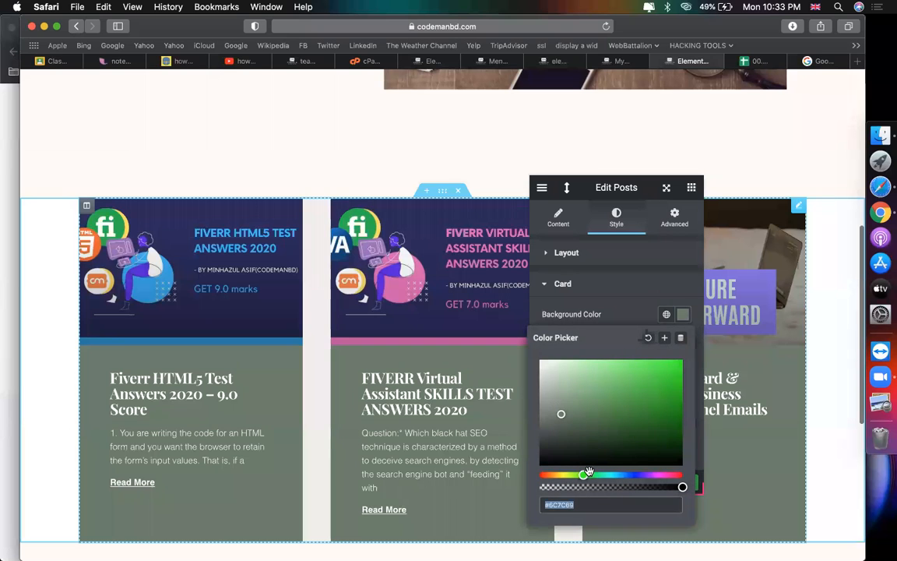
key(super+v)
scroll(174, 419, down, 2)
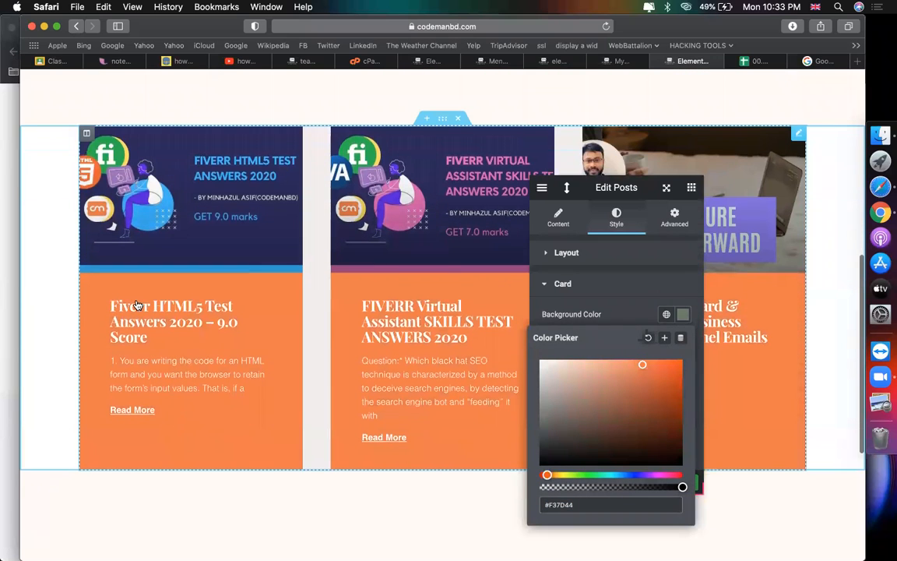
Step: Set the posts grid to 2 columns
click(558, 218)
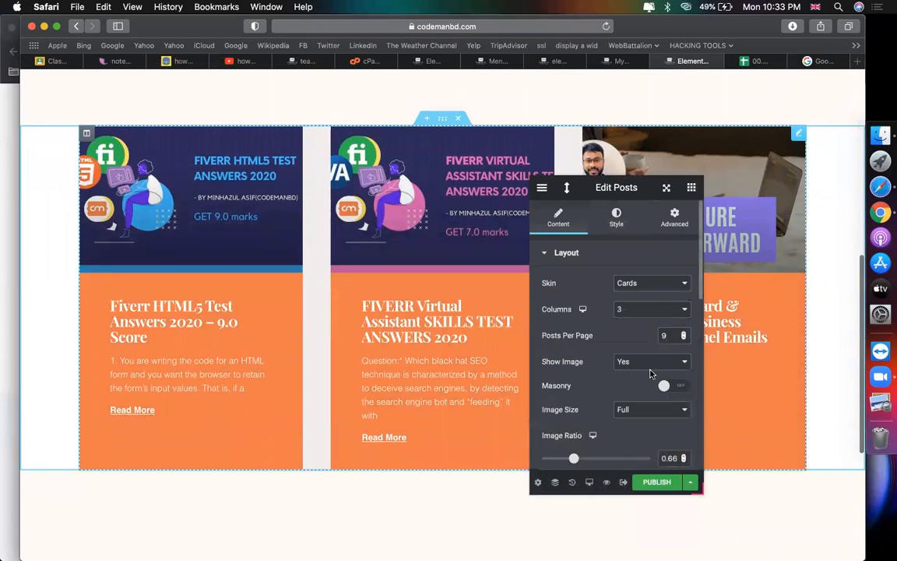
click(674, 310)
click(629, 335)
click(623, 309)
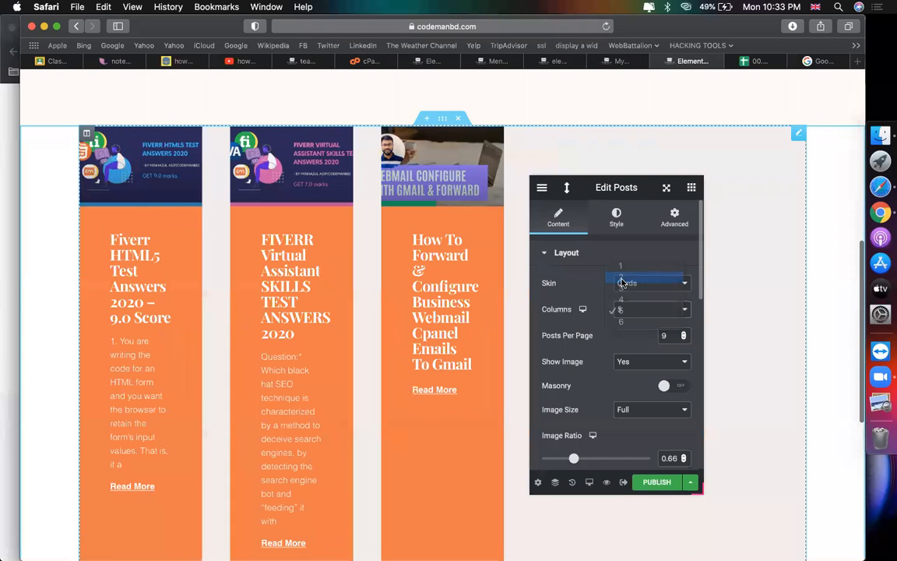
click(620, 277)
Step: Set Posts Per Page to 30 and the image ratio to 0.56
scroll(383, 367, down, 5)
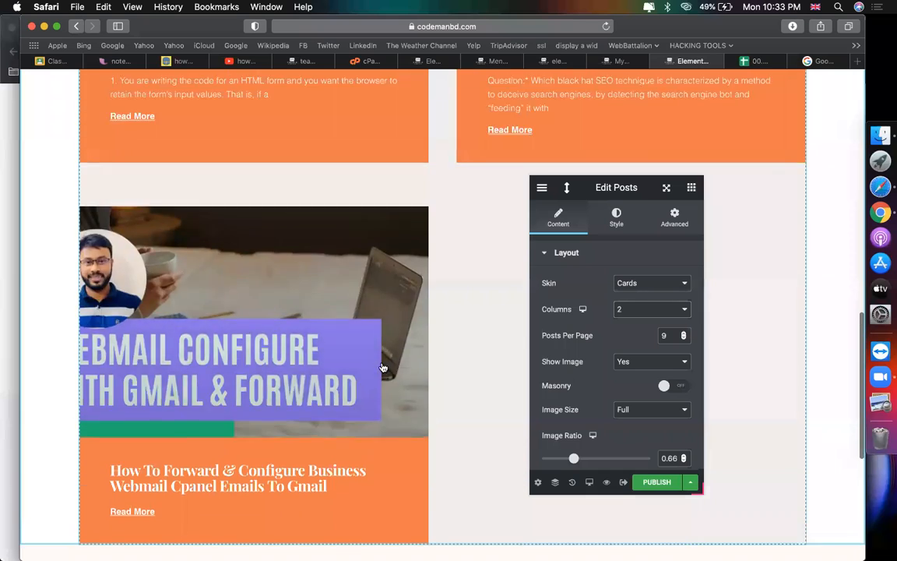
scroll(382, 367, up, 4)
scroll(373, 430, down, 2)
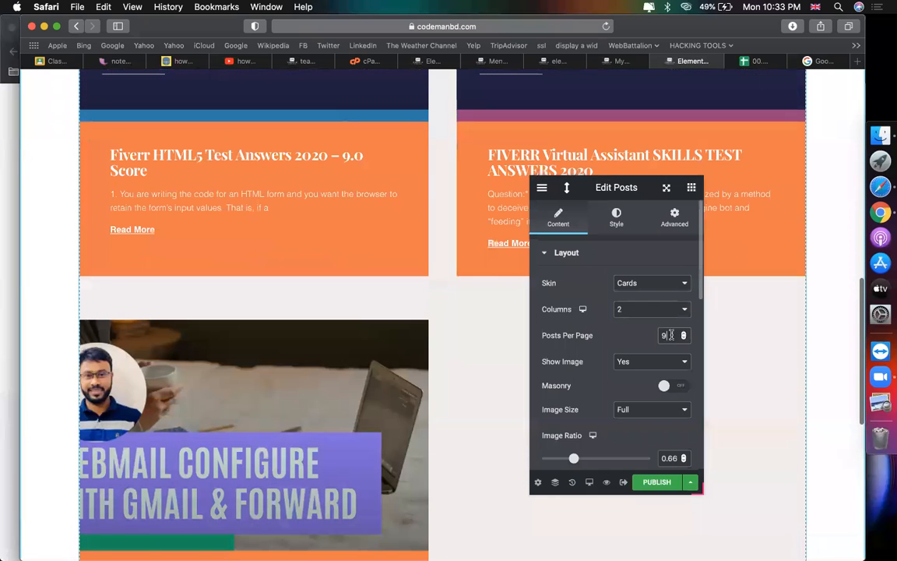
key(BackSpace)
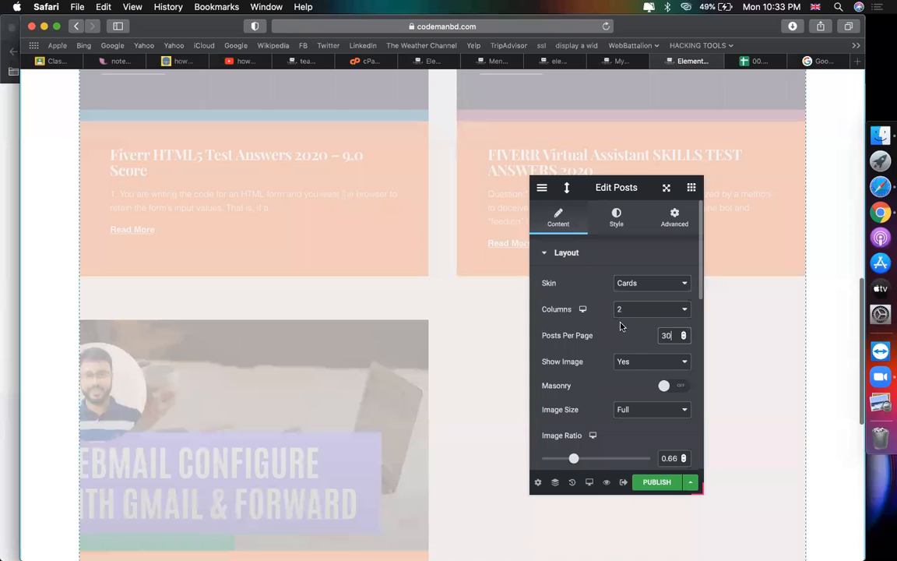
scroll(373, 347, up, 5)
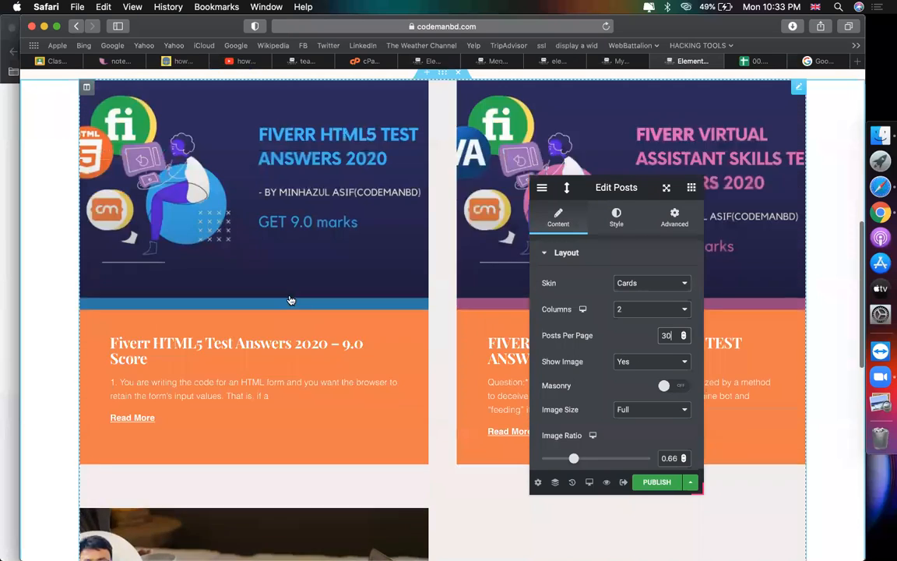
scroll(613, 399, down, 1)
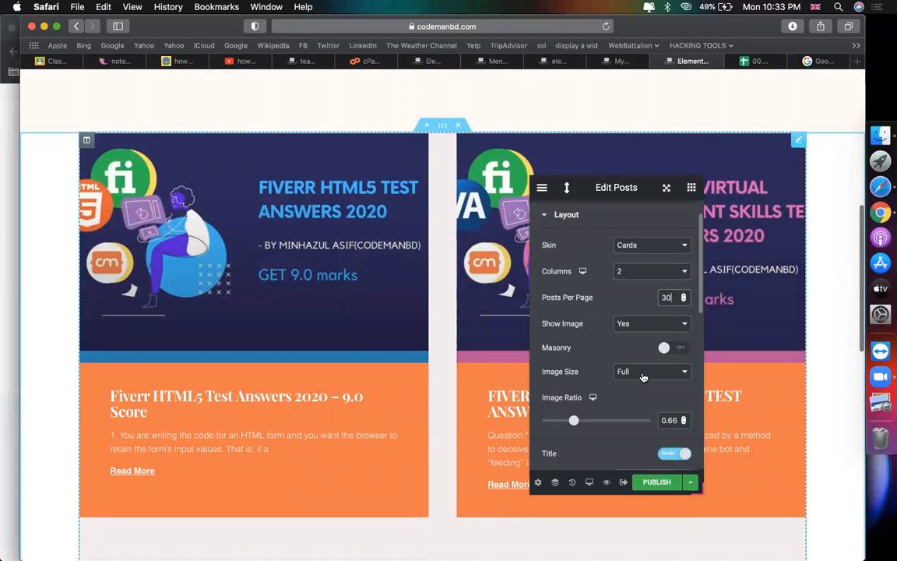
drag(583, 425, 568, 419)
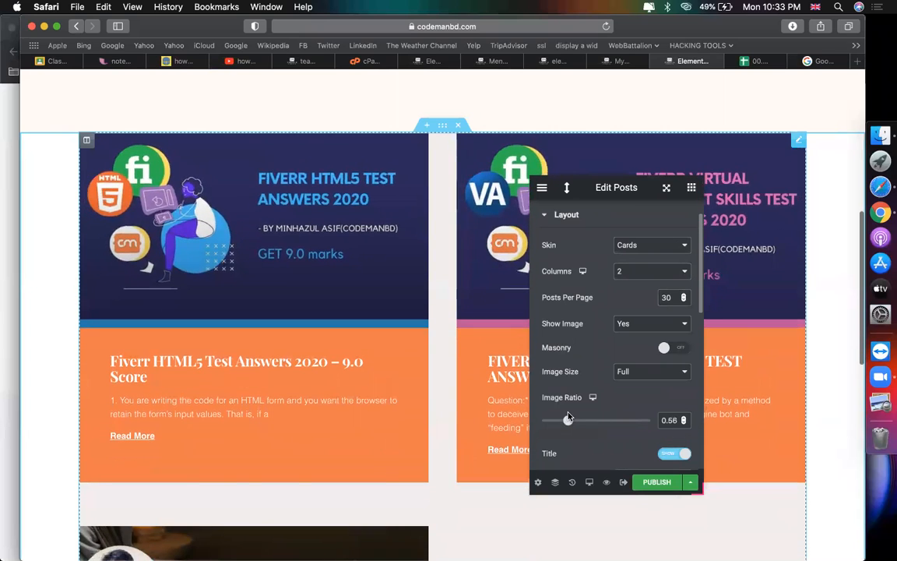
click(591, 222)
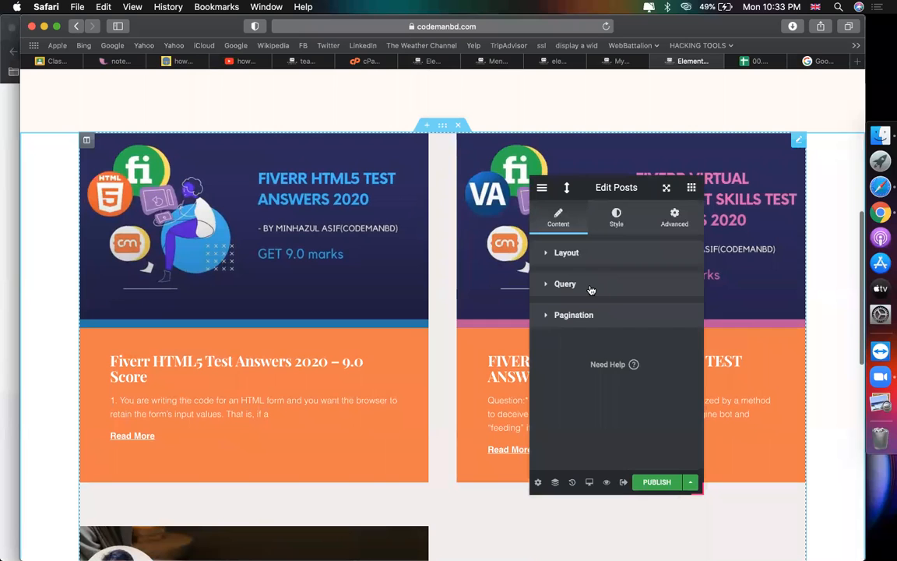
Step: In the posts Query settings, set the order to descending
click(592, 287)
scroll(359, 255, down, 4)
scroll(359, 255, up, 2)
scroll(359, 256, down, 2)
scroll(359, 255, up, 3)
scroll(359, 255, up, 3)
scroll(360, 255, down, 2)
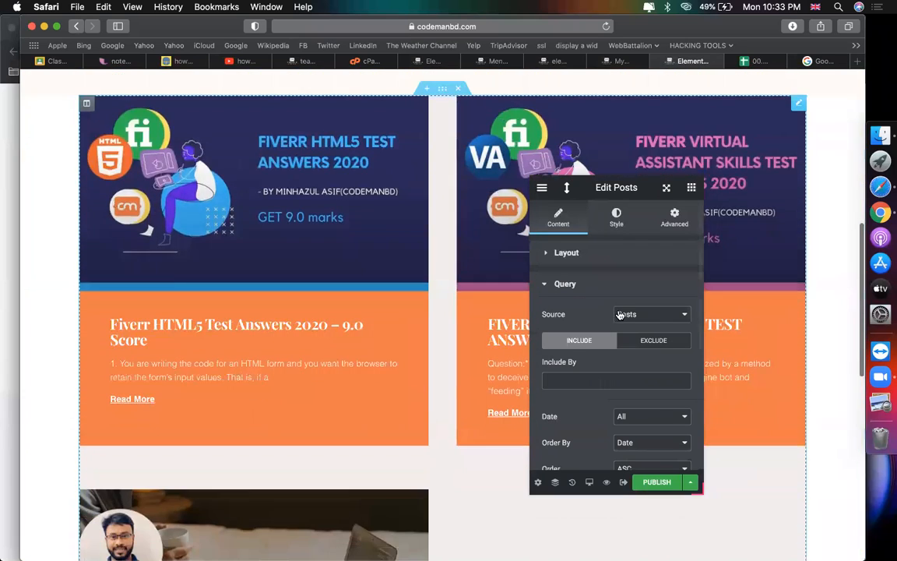
scroll(598, 400, down, 1)
scroll(598, 399, down, 3)
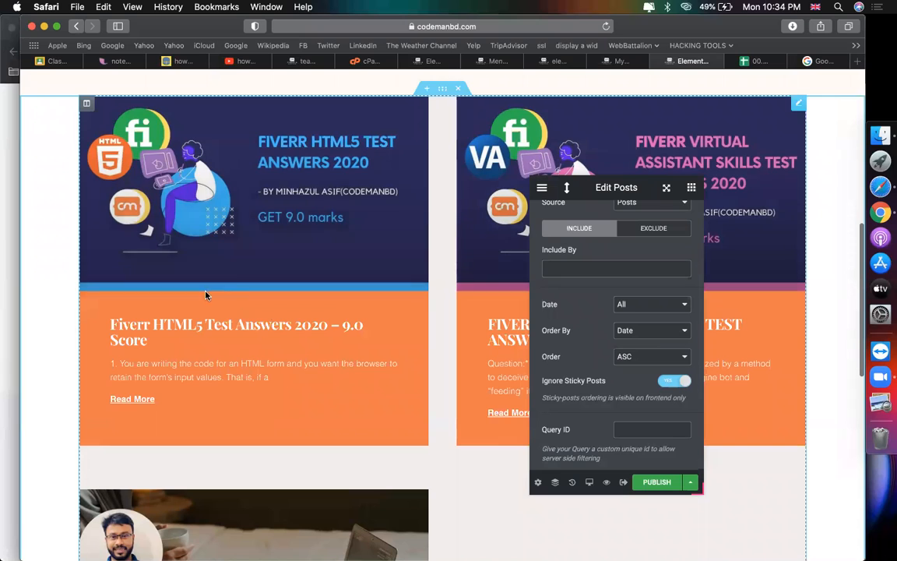
scroll(234, 272, down, 5)
scroll(287, 362, up, 4)
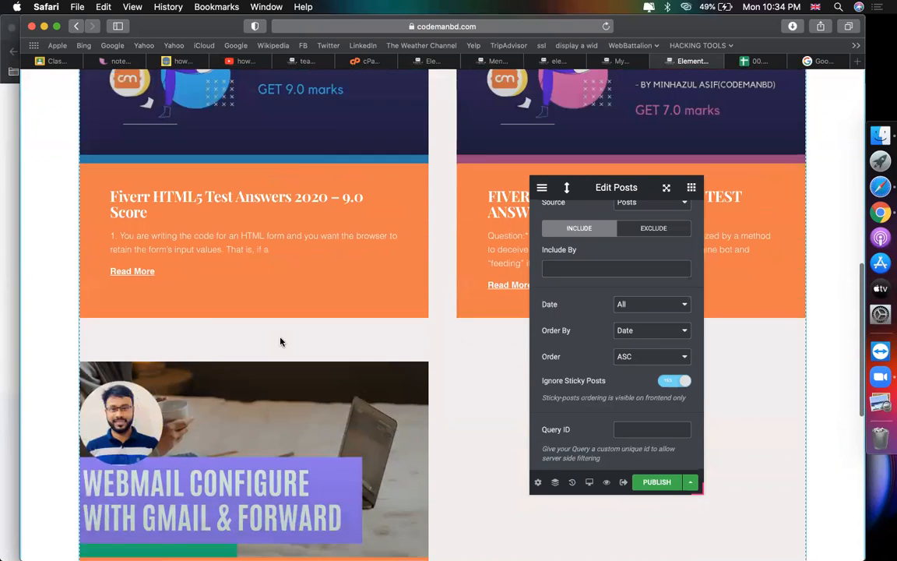
click(629, 362)
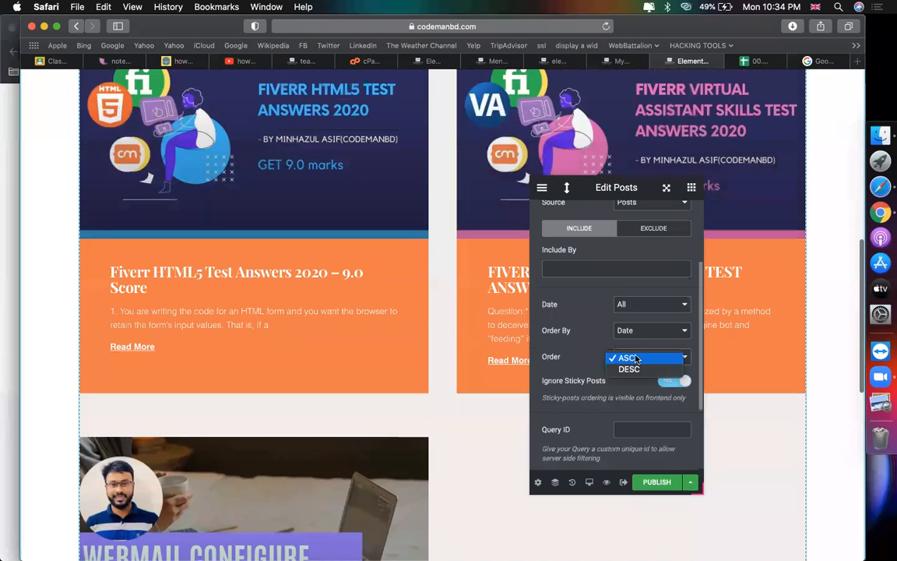
click(627, 366)
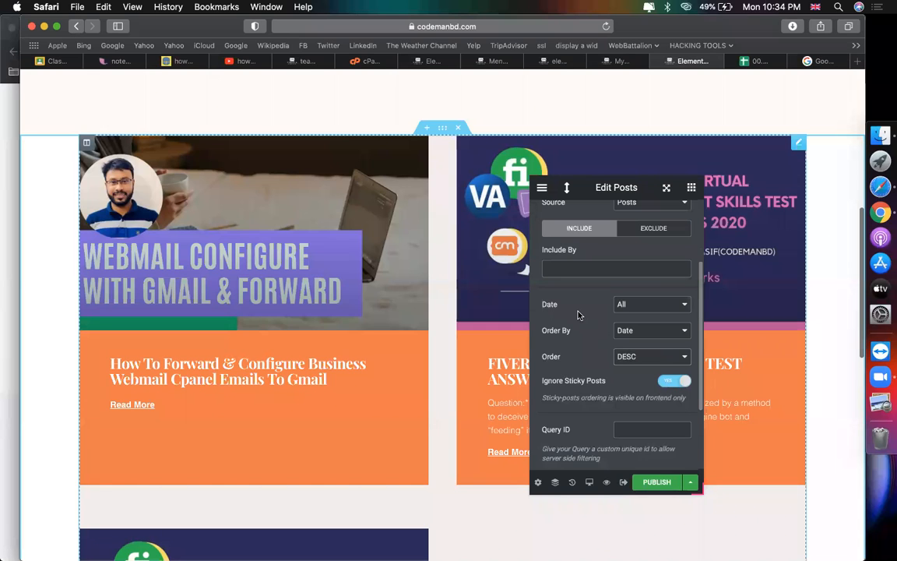
Step: Expand the Pagination section of the posts grid
scroll(578, 314, up, 3)
click(599, 372)
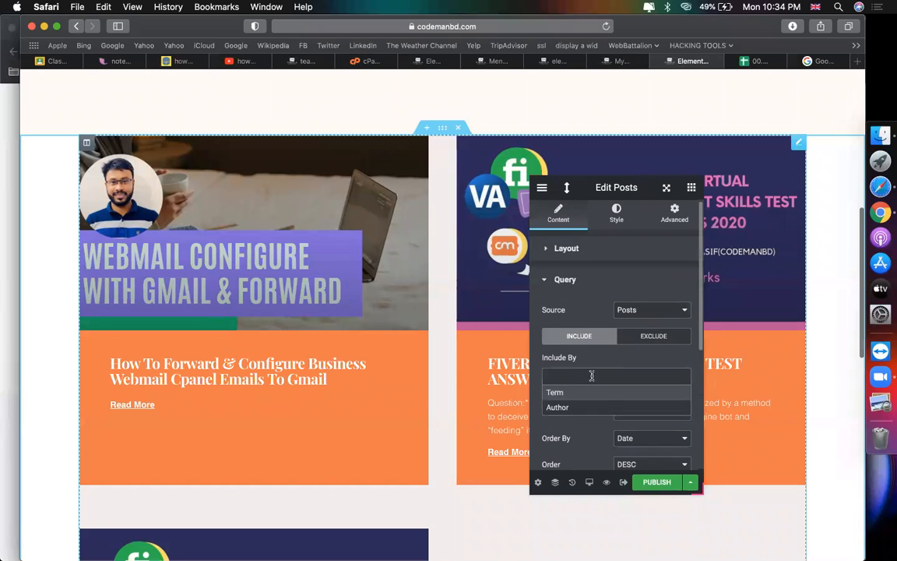
scroll(609, 360, down, 5)
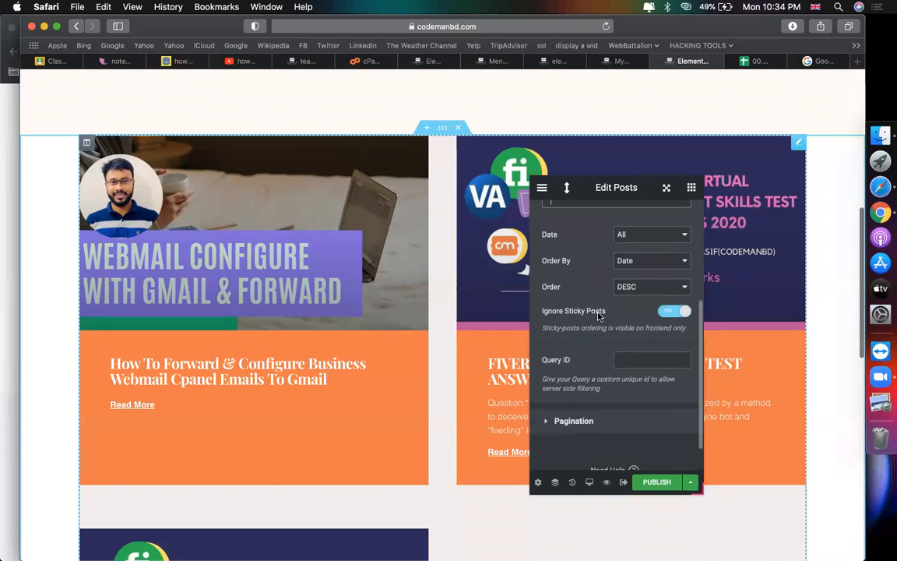
scroll(641, 292, down, 1)
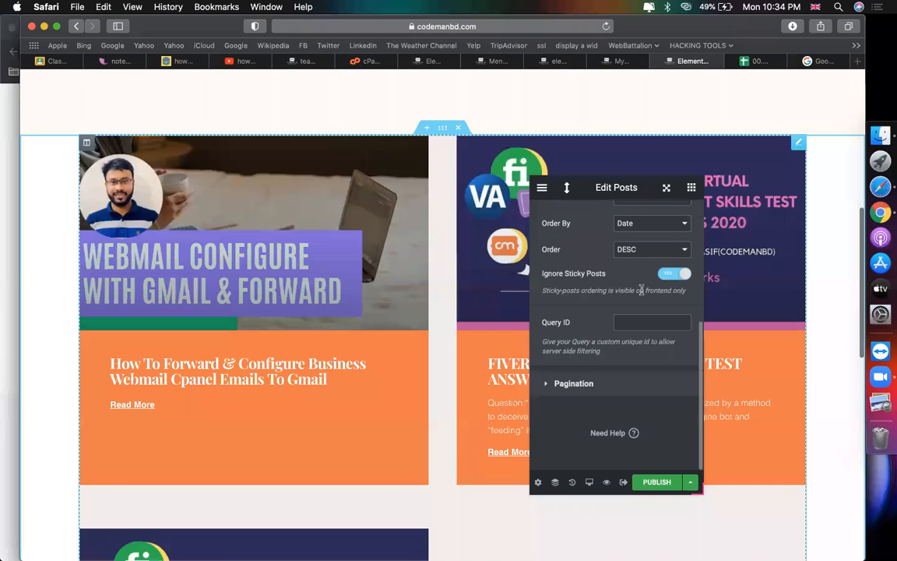
click(581, 384)
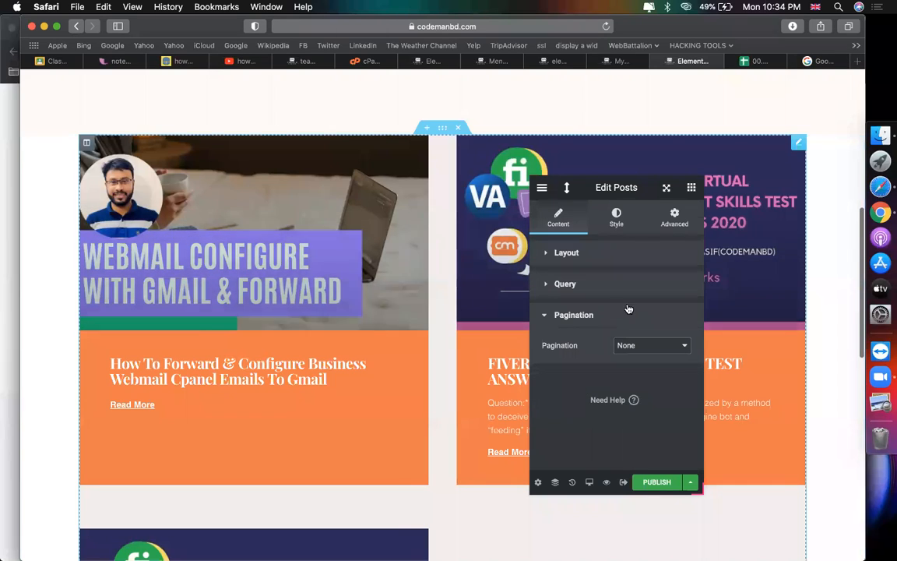
Step: Keep 2 columns and set Posts Per Page to 2
click(580, 253)
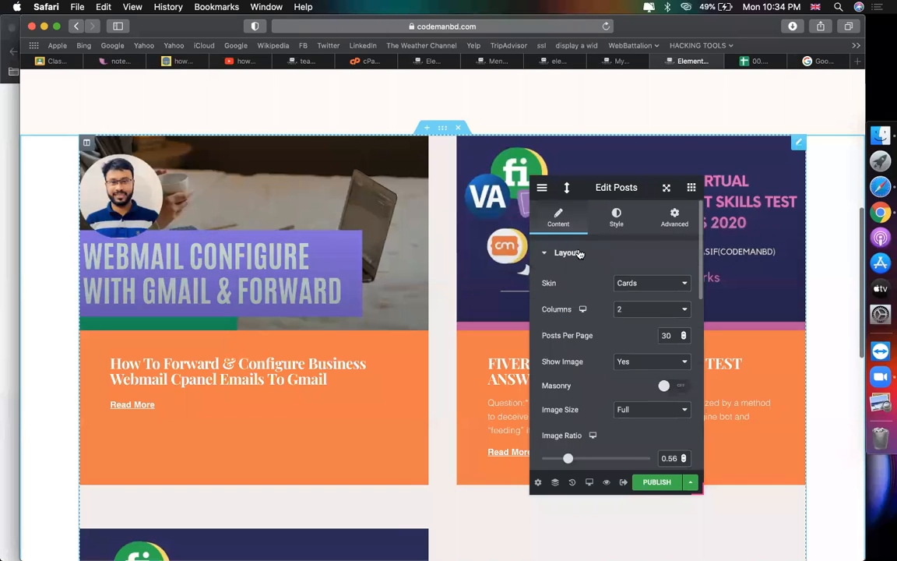
click(643, 310)
click(641, 310)
scroll(394, 426, down, 10)
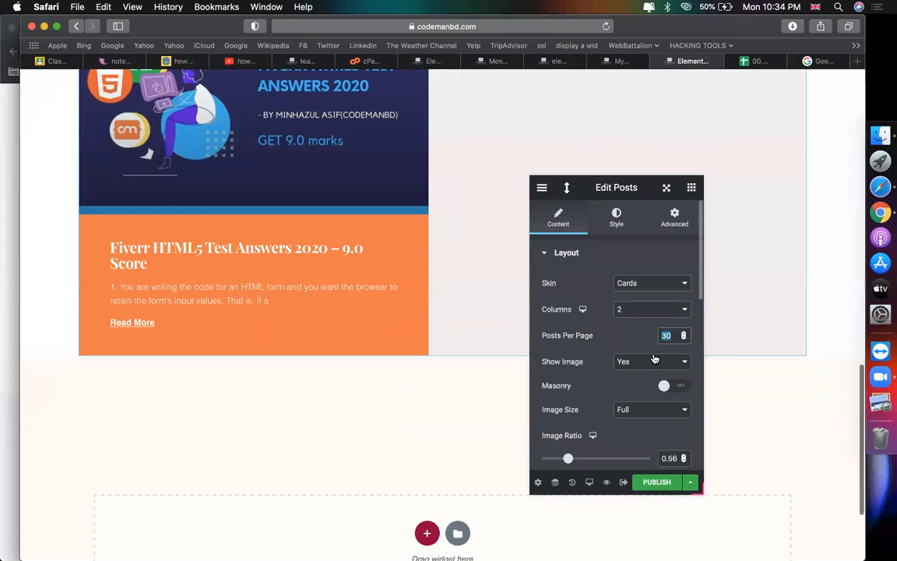
text(2)
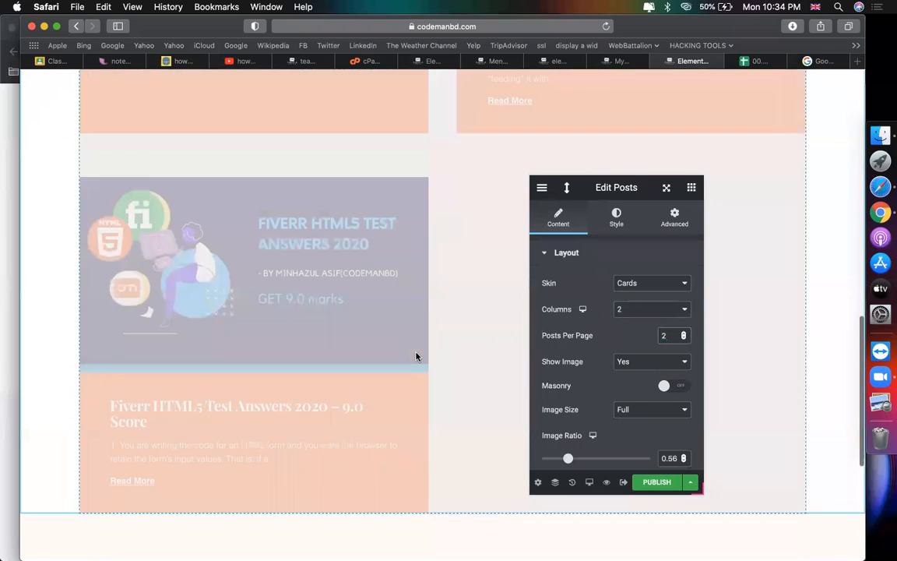
scroll(610, 346, down, 8)
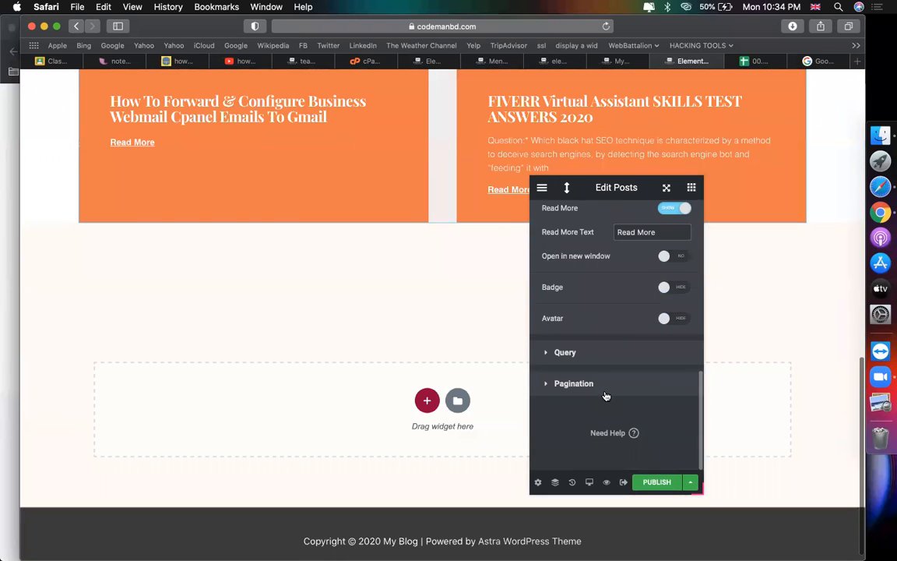
Step: Choose Numbers pagination, confirming the grid still uses 2 columns
click(580, 389)
click(655, 350)
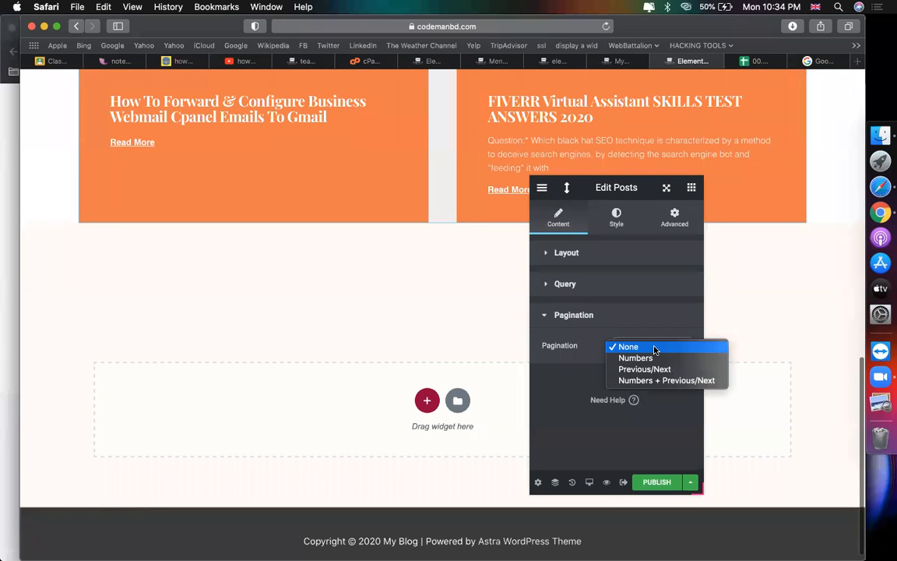
click(647, 358)
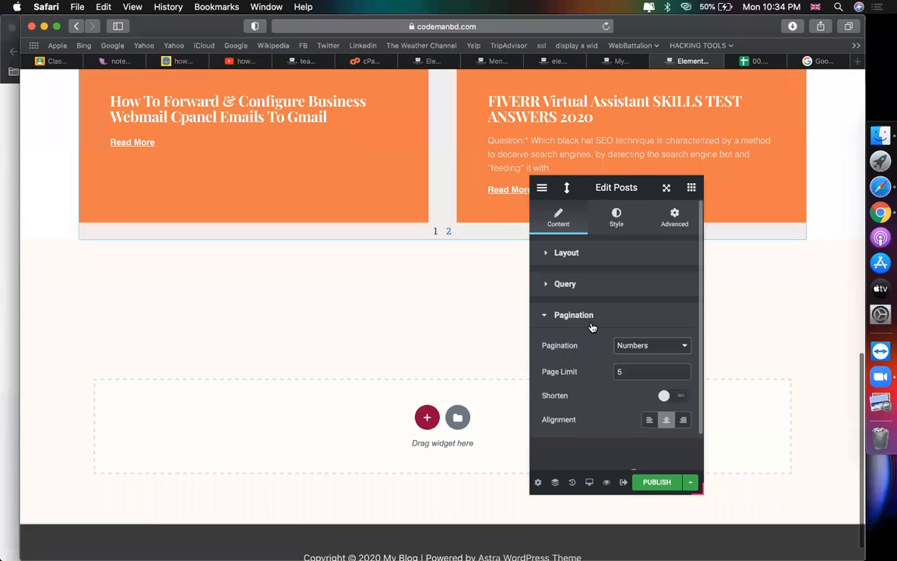
scroll(430, 256, up, 4)
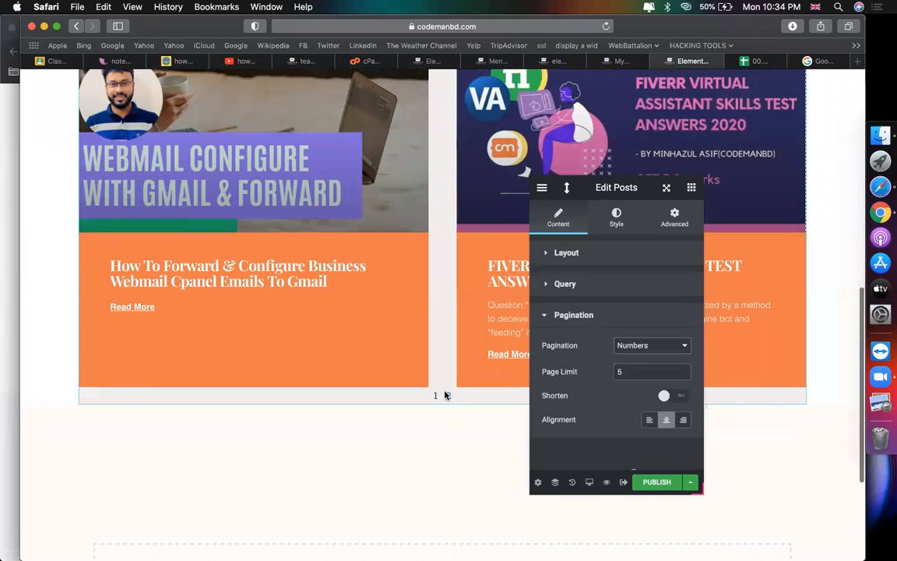
scroll(366, 299, up, 3)
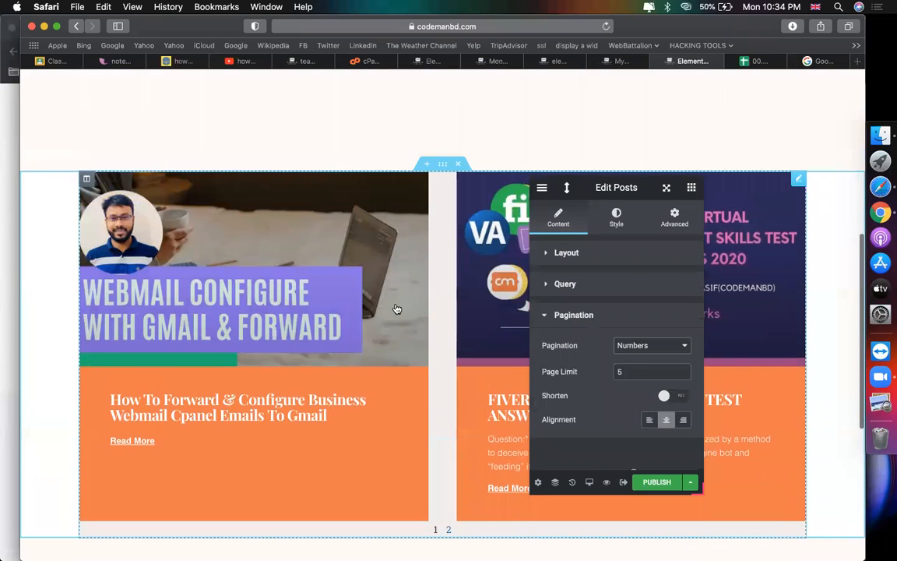
click(567, 254)
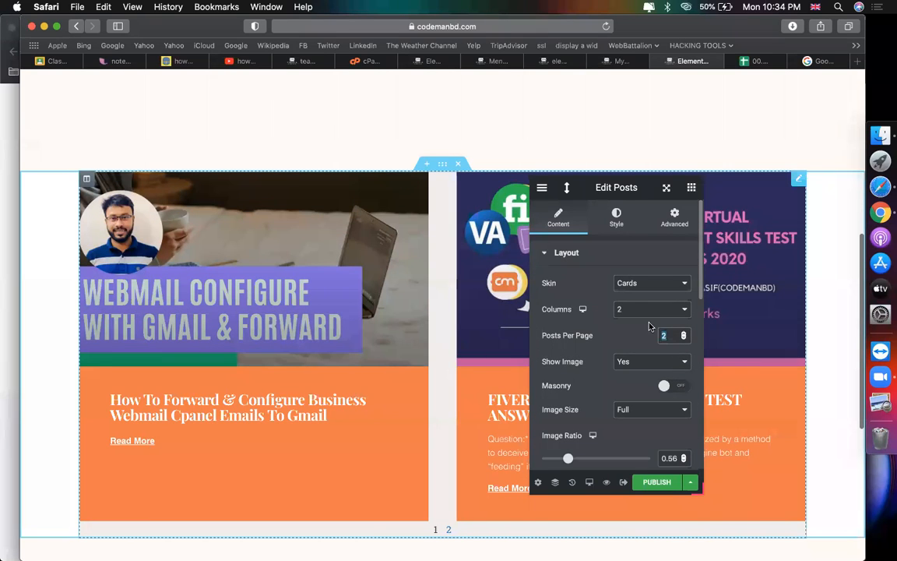
click(634, 310)
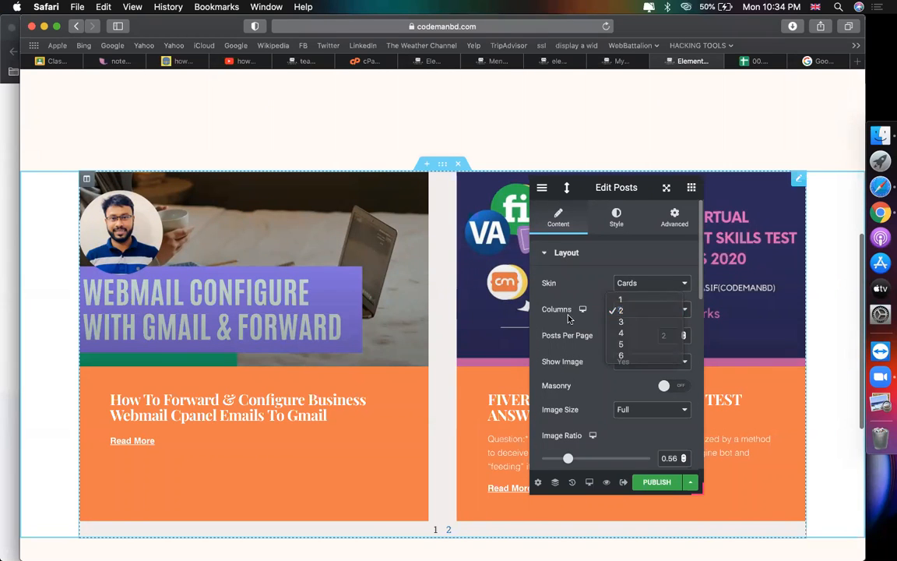
click(511, 283)
scroll(433, 297, down, 5)
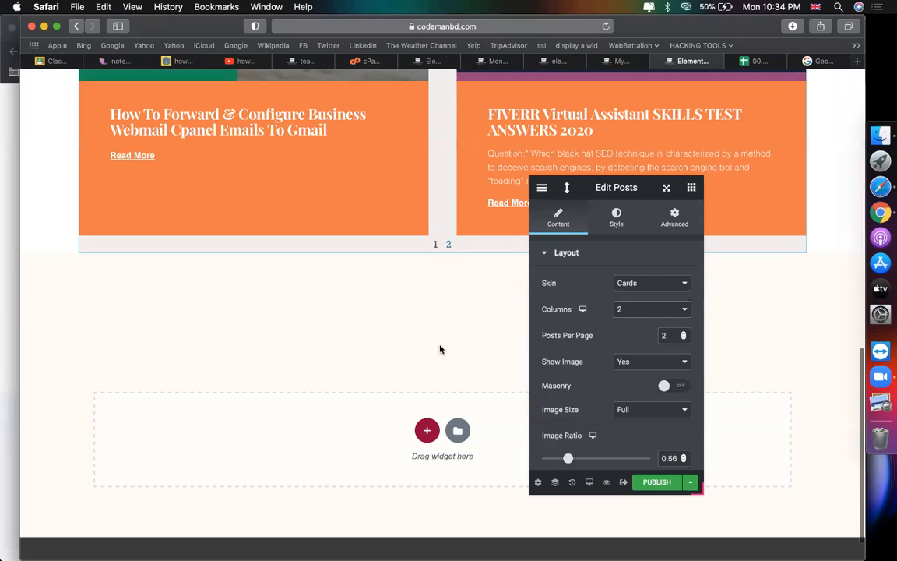
scroll(440, 350, up, 3)
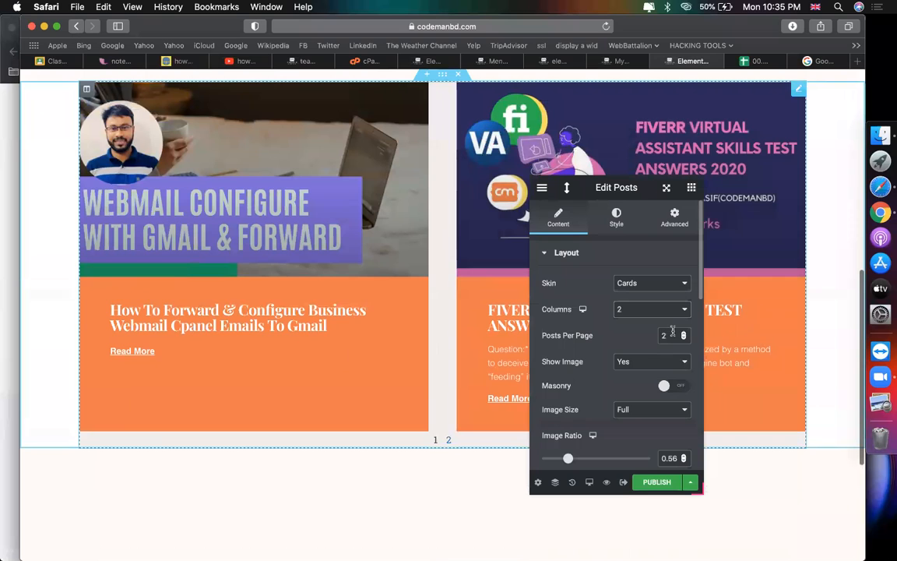
Step: Switch the pagination to Numbers + Previous/Next
key(BackSpace)
scroll(597, 376, down, 5)
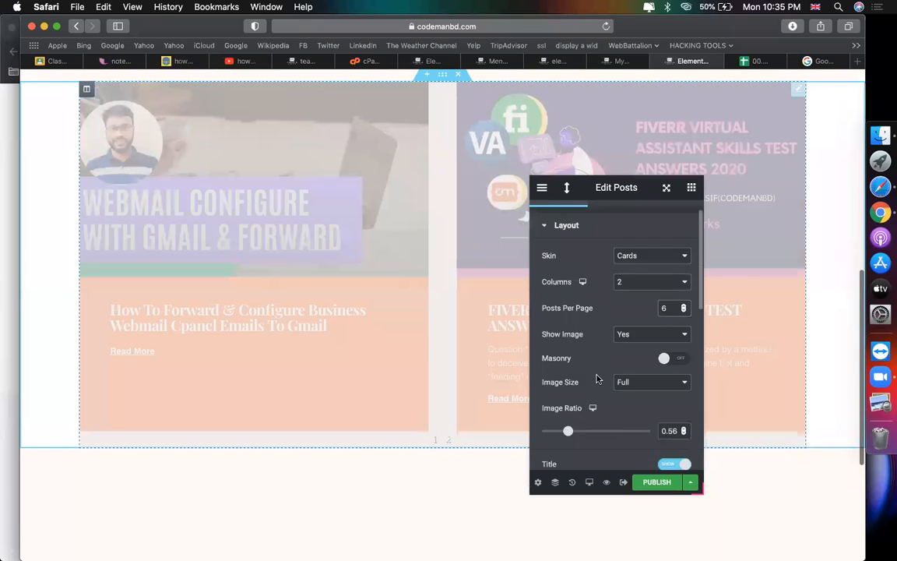
scroll(594, 390, down, 5)
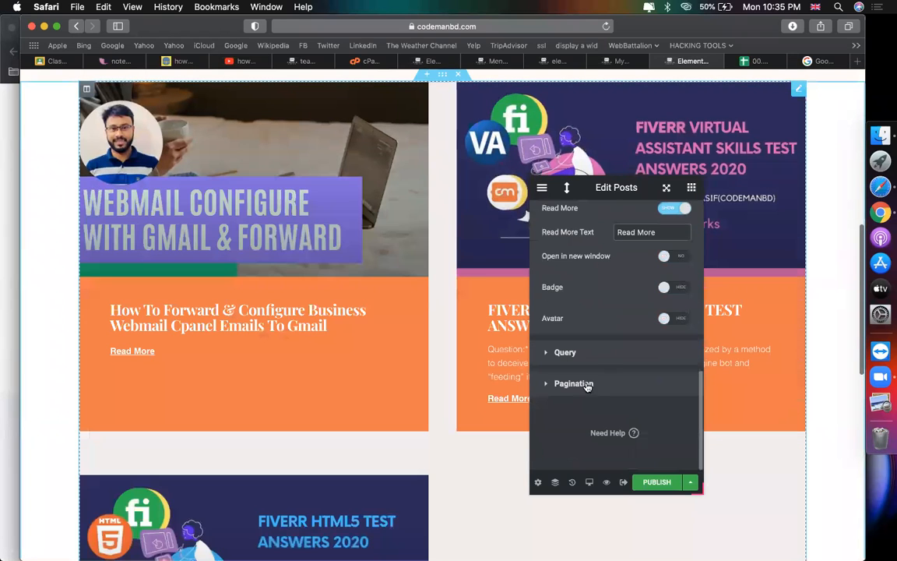
click(580, 383)
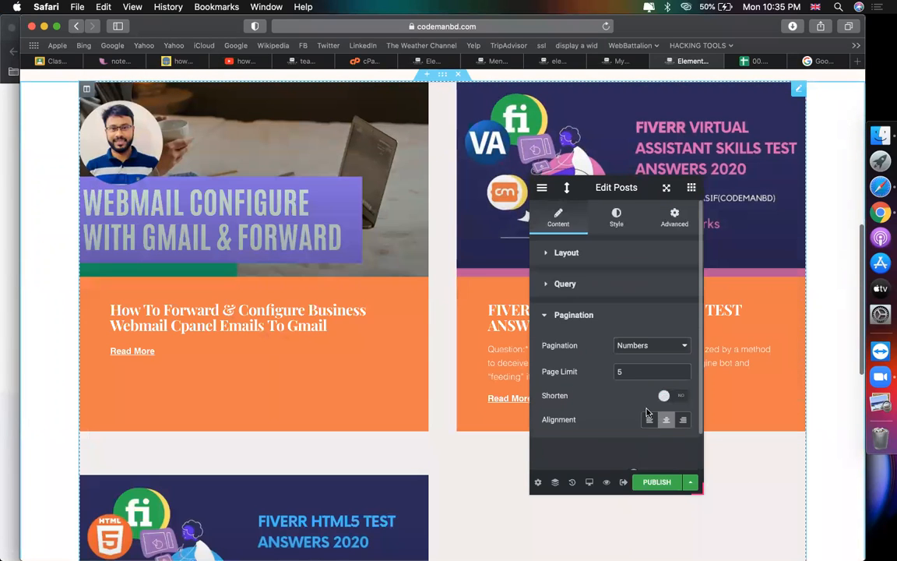
click(636, 345)
click(522, 384)
scroll(357, 400, down, 7)
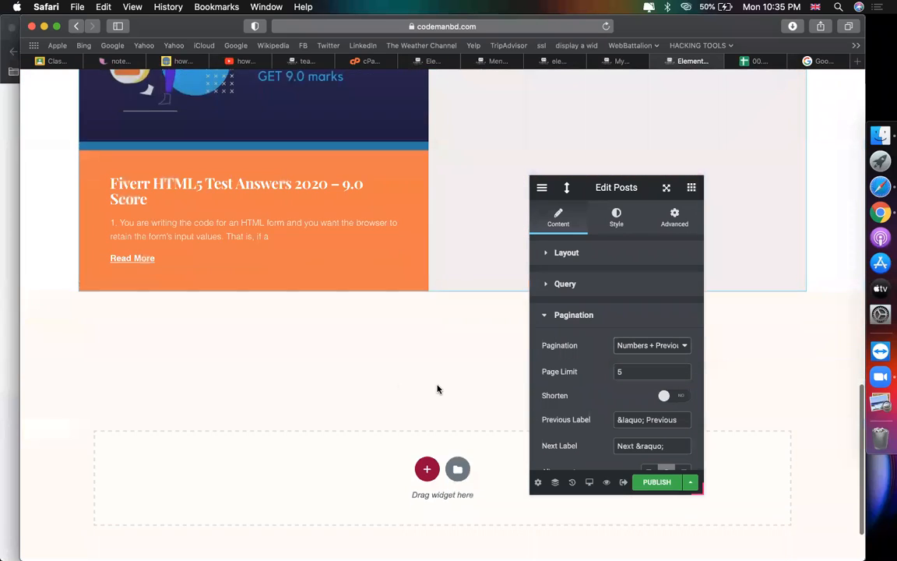
scroll(437, 388, down, 2)
scroll(408, 337, up, 2)
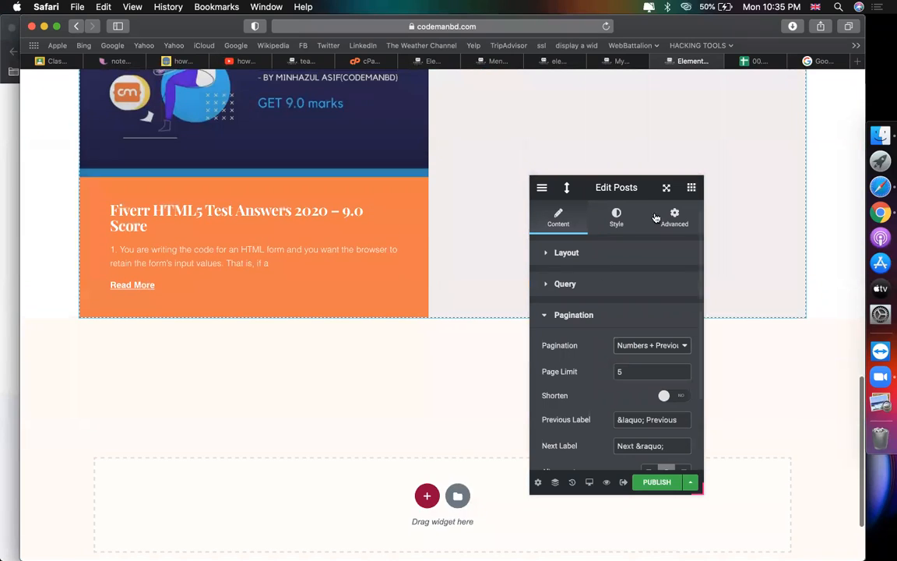
Step: Clear Posts Per Page so the grid reverts to the default 6
click(604, 254)
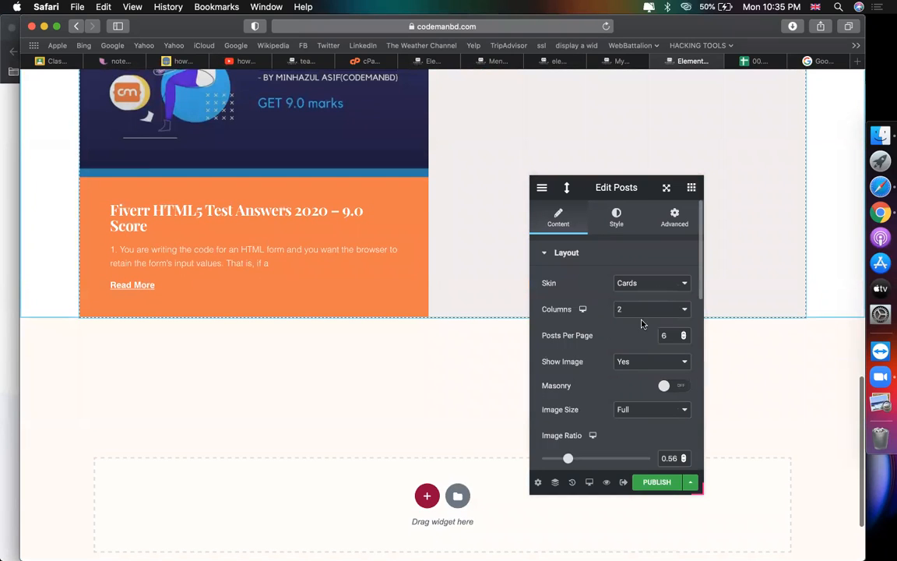
click(683, 338)
key(Down)
key(Down)
key(Down)
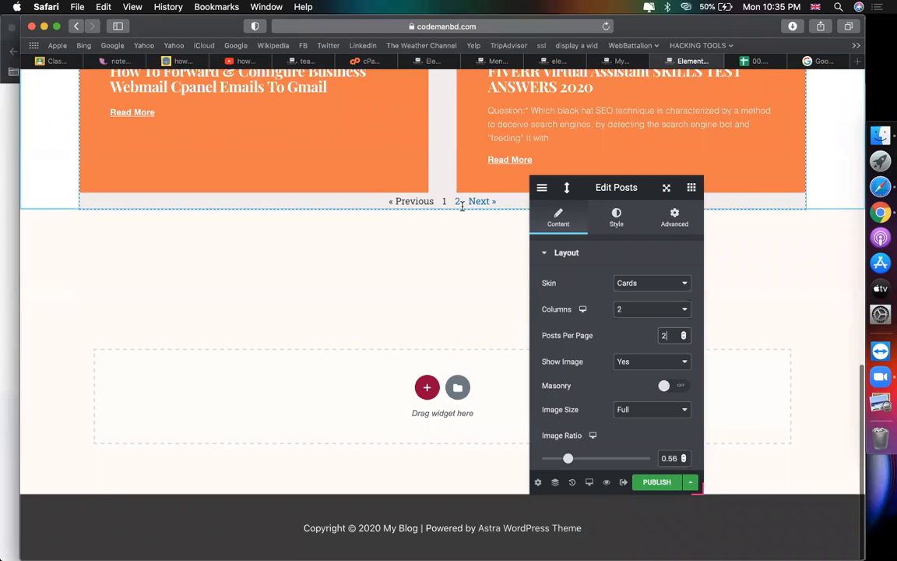
key(BackSpace)
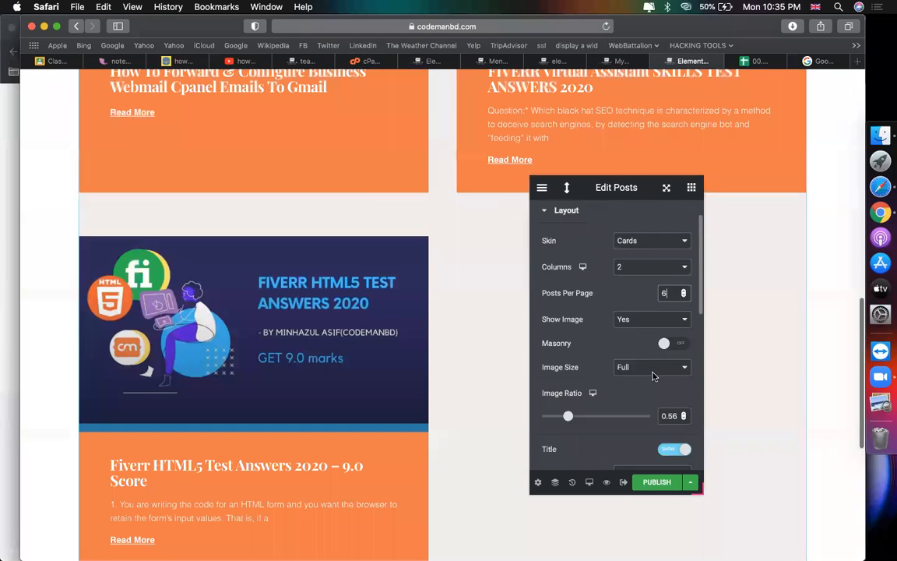
scroll(652, 381, down, 10)
scroll(695, 413, up, 4)
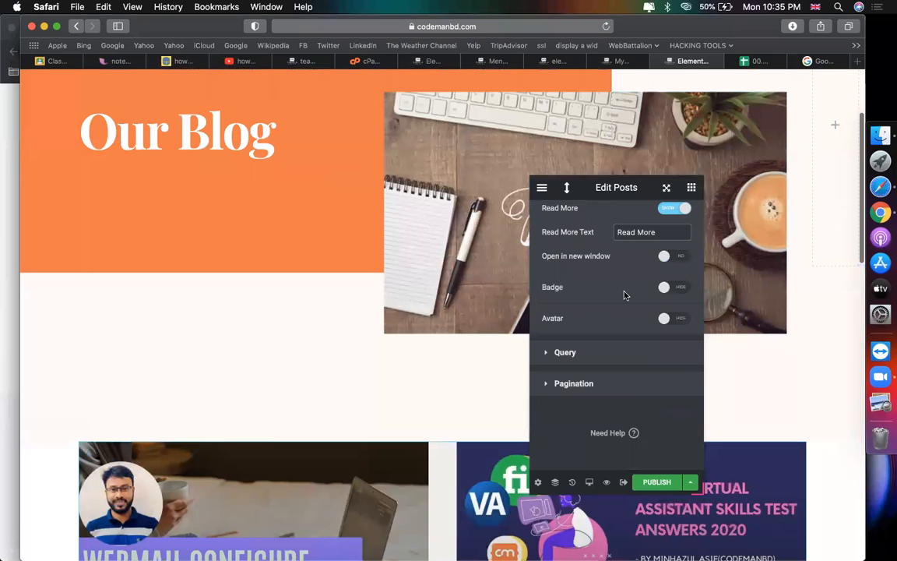
Step: Publish the template with the display condition Include / All Archives
click(657, 481)
click(461, 368)
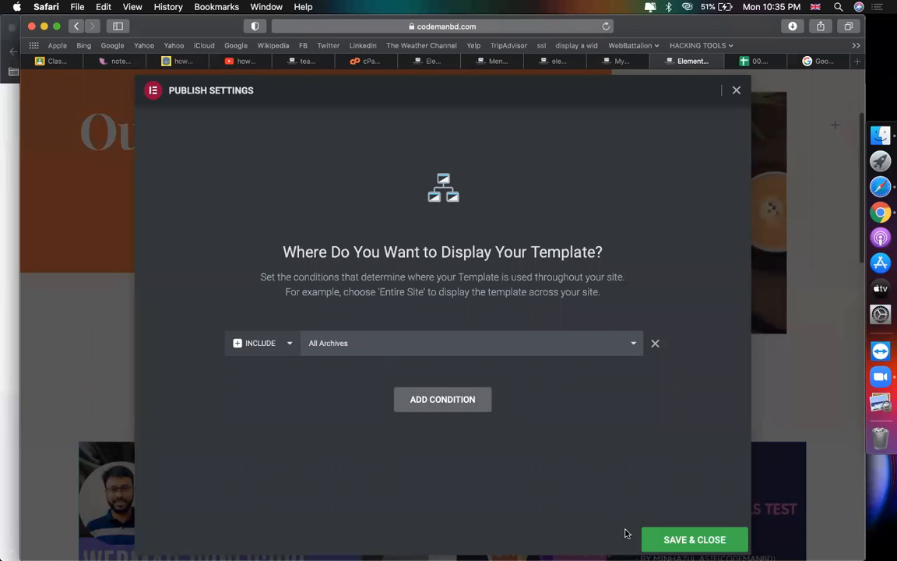
click(688, 538)
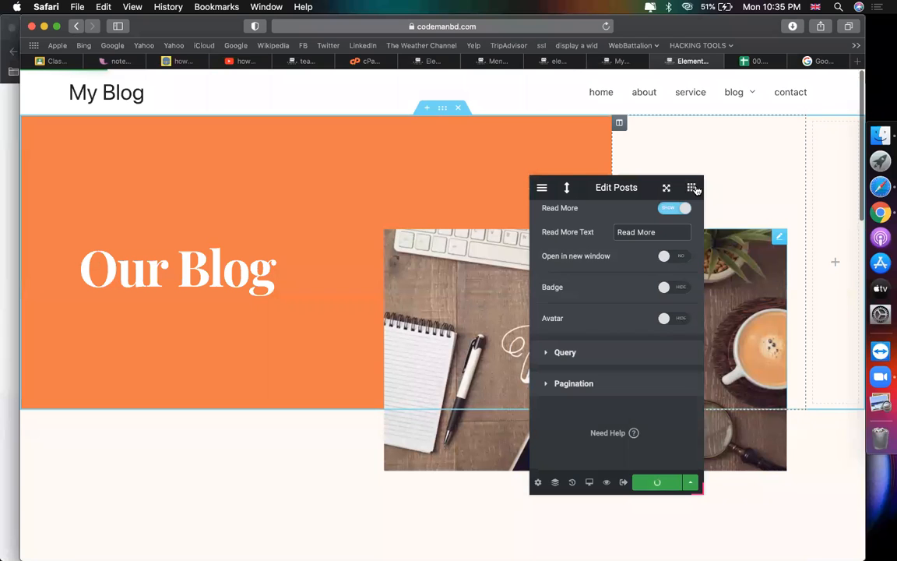
drag(614, 187, 105, 108)
click(104, 109)
Step: Reload the live My Blog page to see the latest changes
click(627, 61)
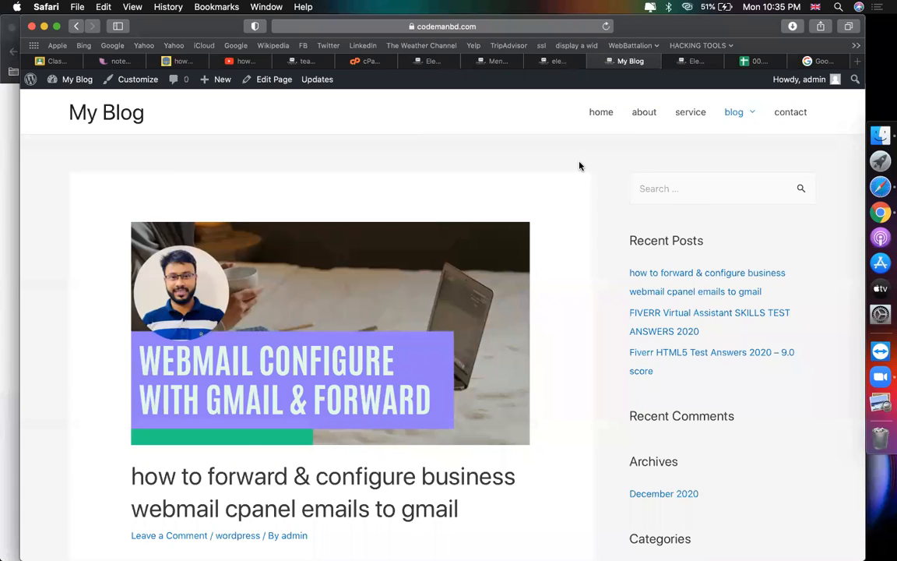
scroll(581, 166, up, 3)
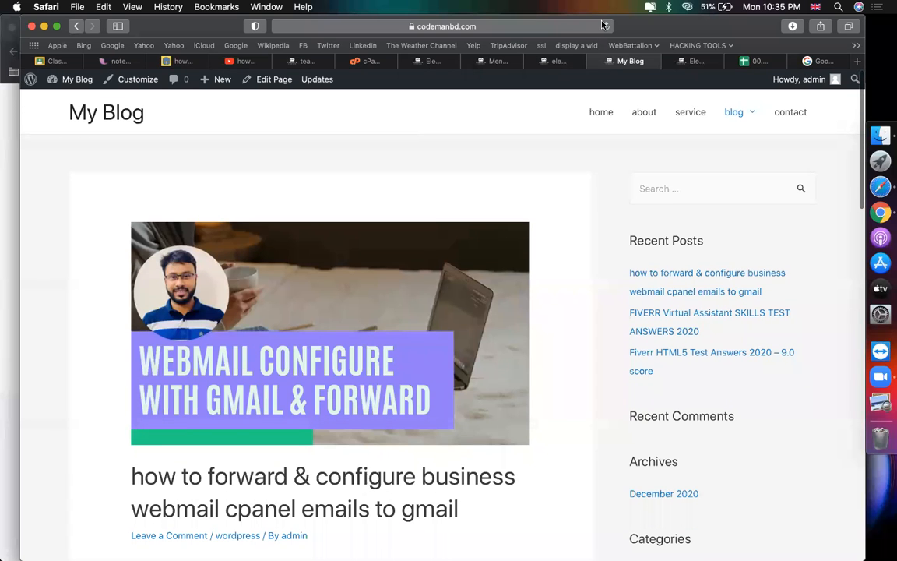
click(604, 27)
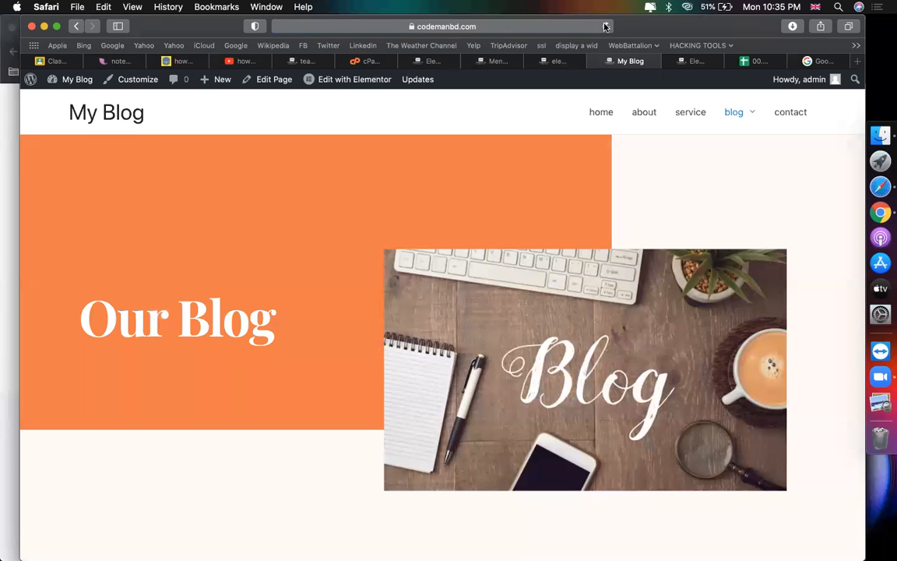
Step: Open the FIVERR Virtual Assistant SKILLS TEST ANSWERS 2020 post from the blog listing
scroll(547, 225, down, 10)
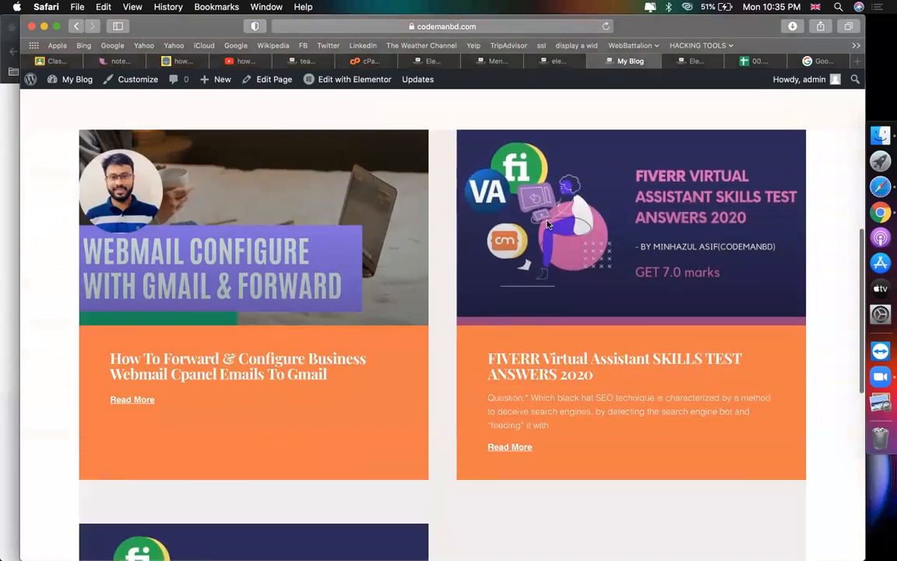
scroll(547, 224, down, 3)
scroll(547, 224, up, 5)
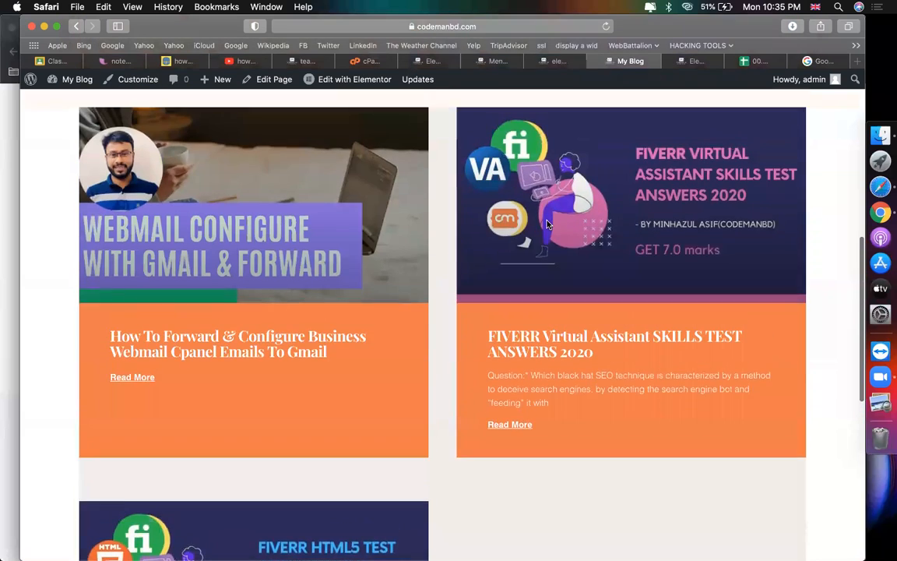
scroll(548, 225, up, 2)
scroll(513, 281, down, 4)
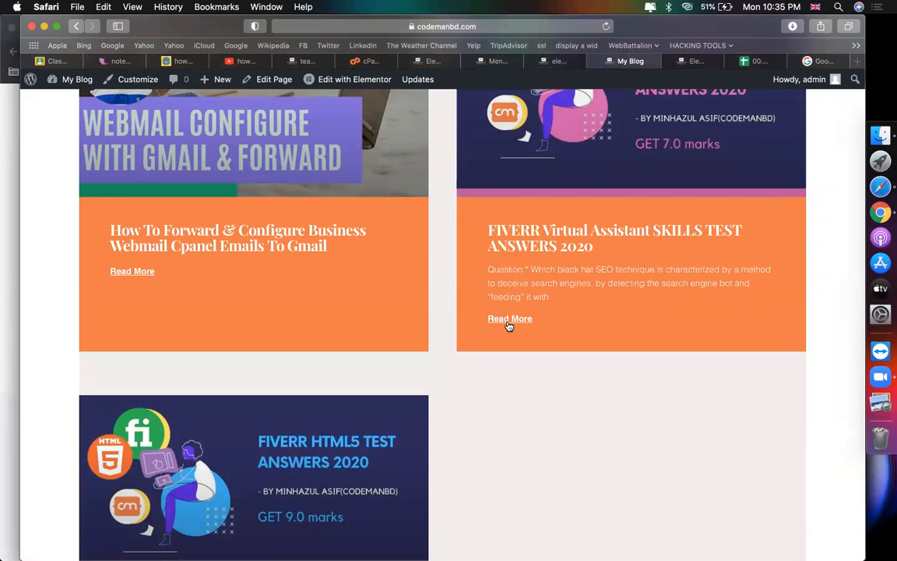
click(518, 244)
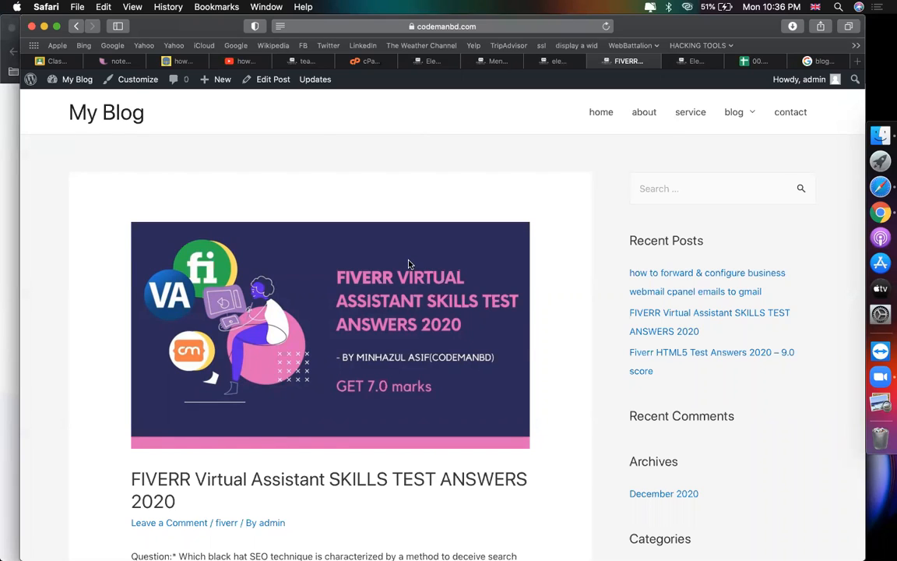
Step: Dismiss the Elementor template library window in the editor
scroll(409, 264, down, 20)
scroll(408, 263, up, 10)
scroll(409, 296, up, 10)
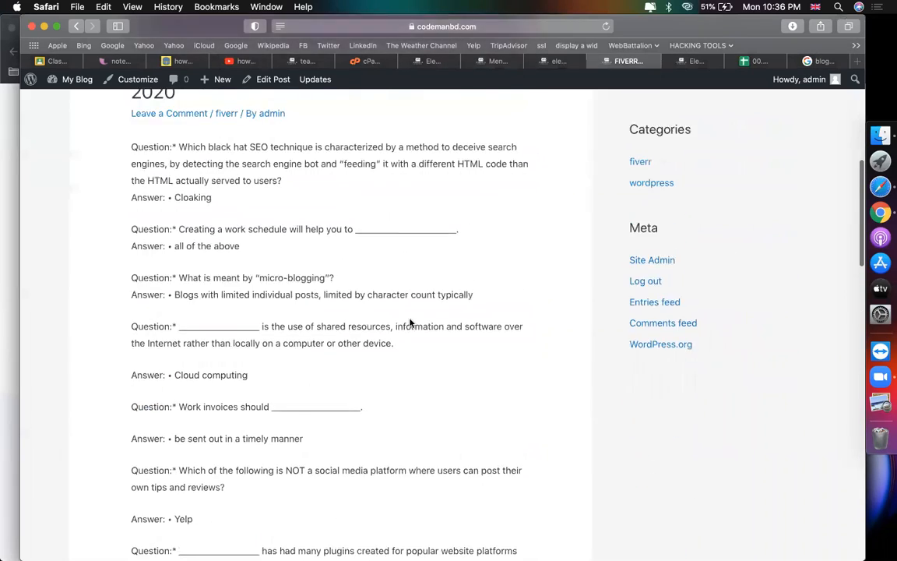
scroll(440, 325, down, 2)
scroll(440, 325, down, 3)
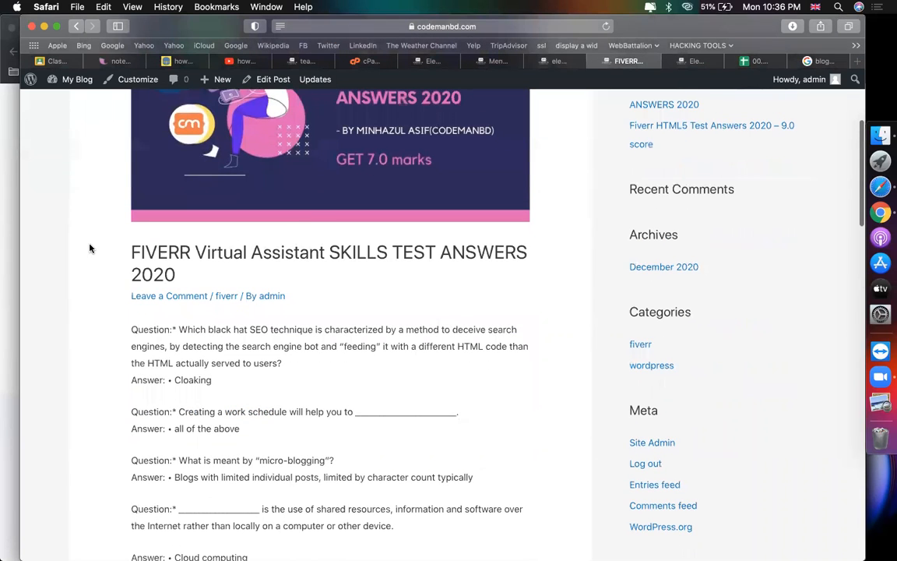
scroll(415, 217, up, 1)
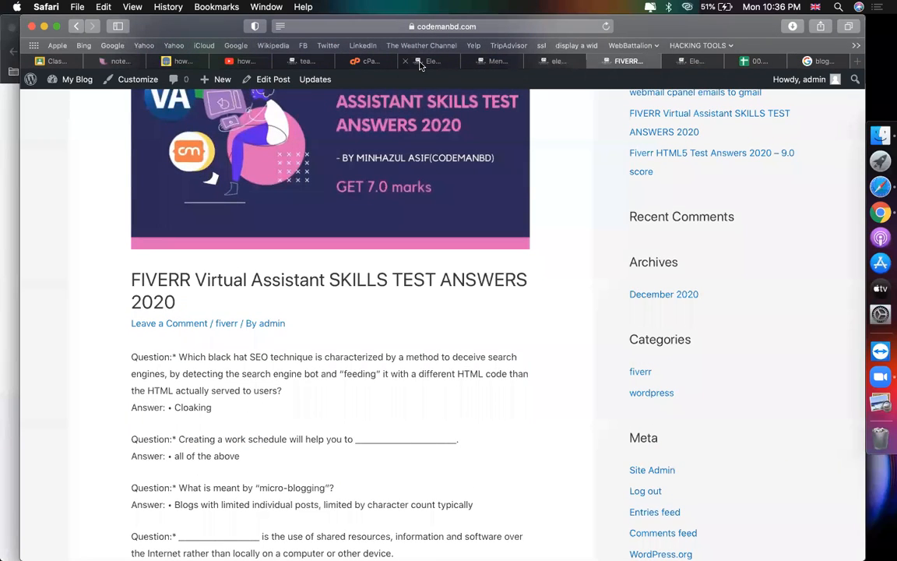
click(420, 65)
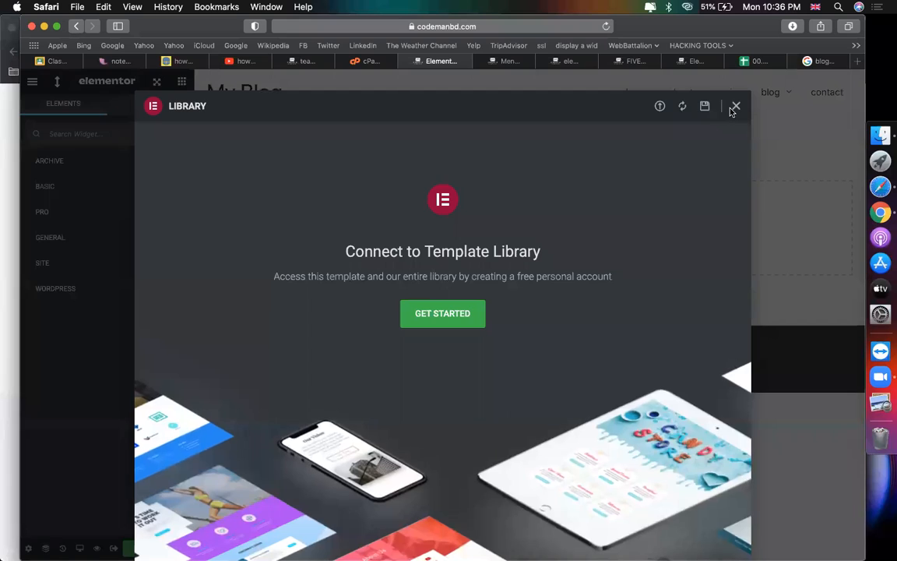
click(734, 108)
Step: From the WordPress admin sidebar, start a new template via Templates > Add New
click(360, 61)
click(288, 63)
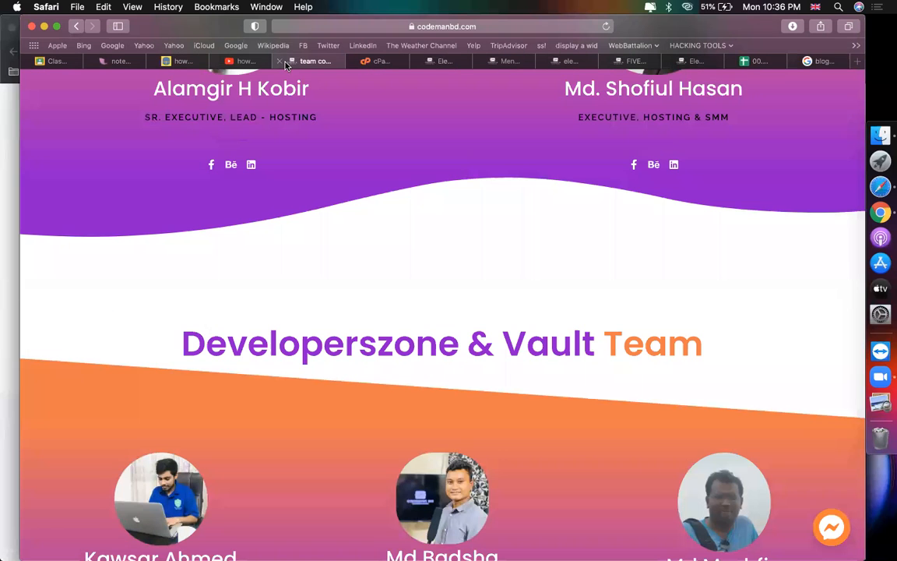
click(460, 63)
click(503, 62)
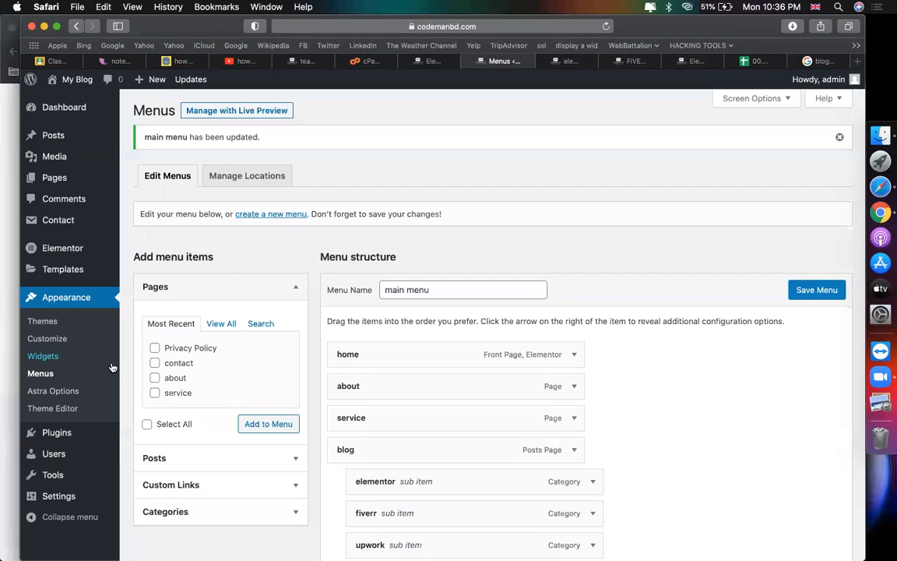
scroll(81, 446, down, 3)
mouse_move(78, 264)
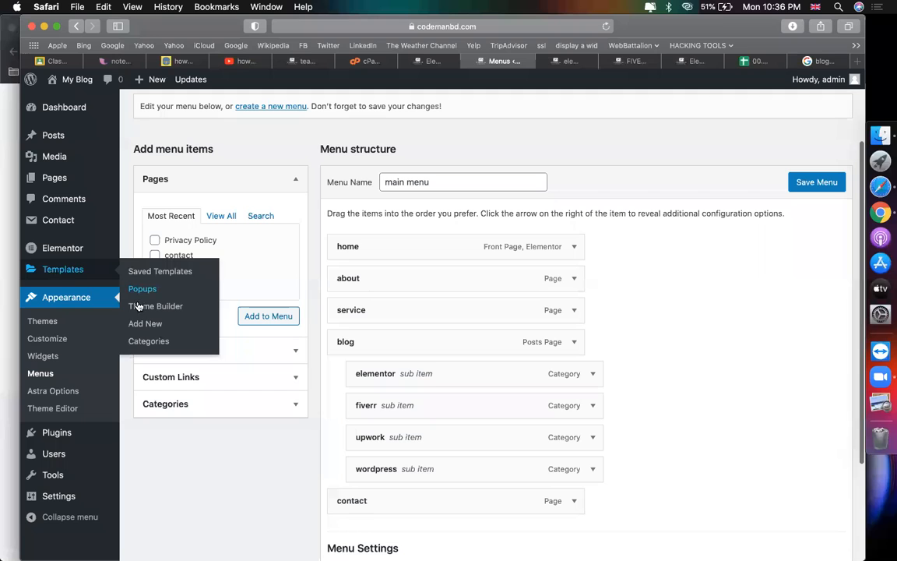
click(139, 330)
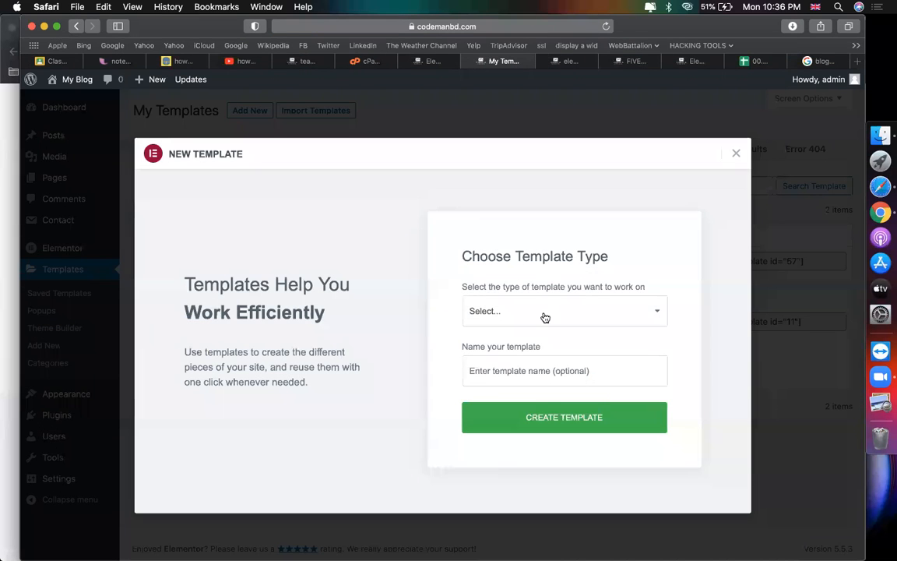
Step: Set the new template type to Single Post and begin typing its name
click(545, 315)
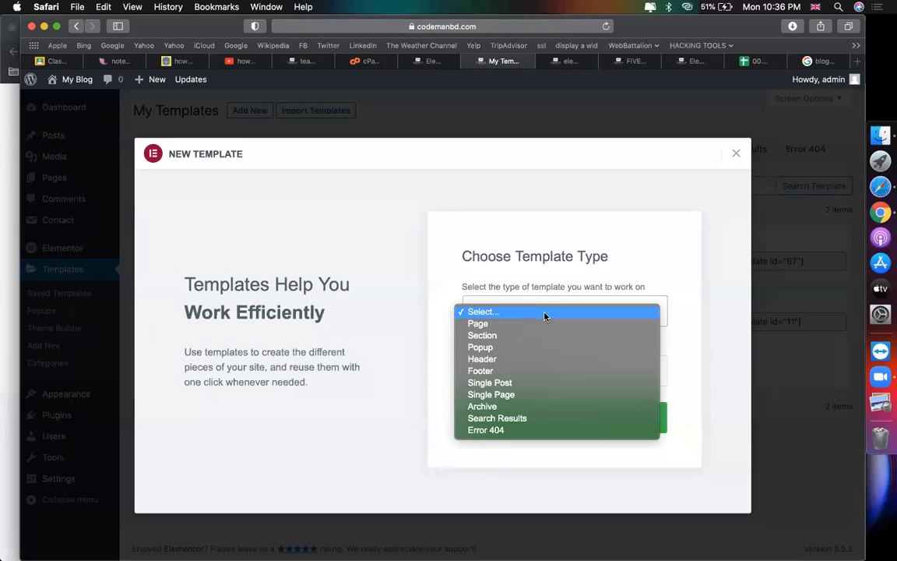
click(505, 382)
click(470, 371)
text(blog single post)
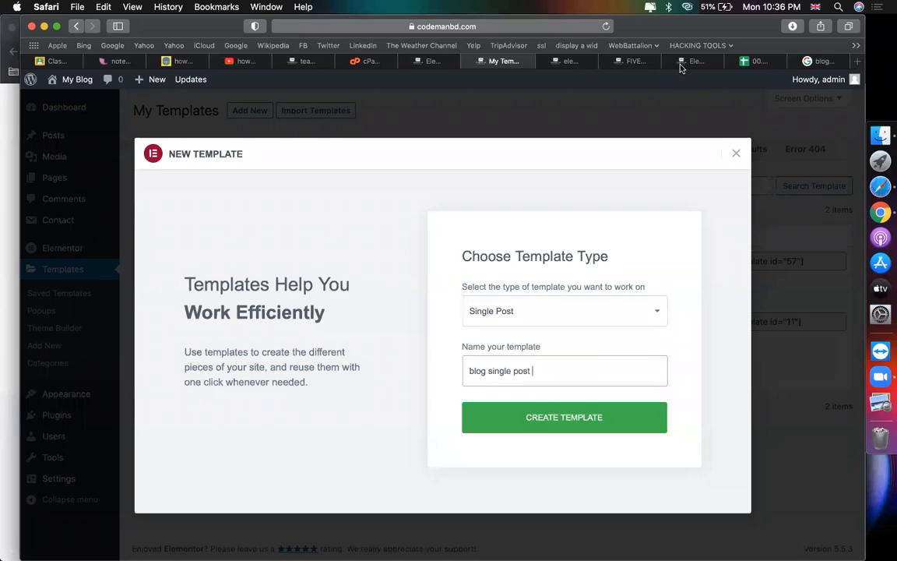
Step: Review the published FIVERR post, the blog page and the webmail configure post on the live site
click(680, 68)
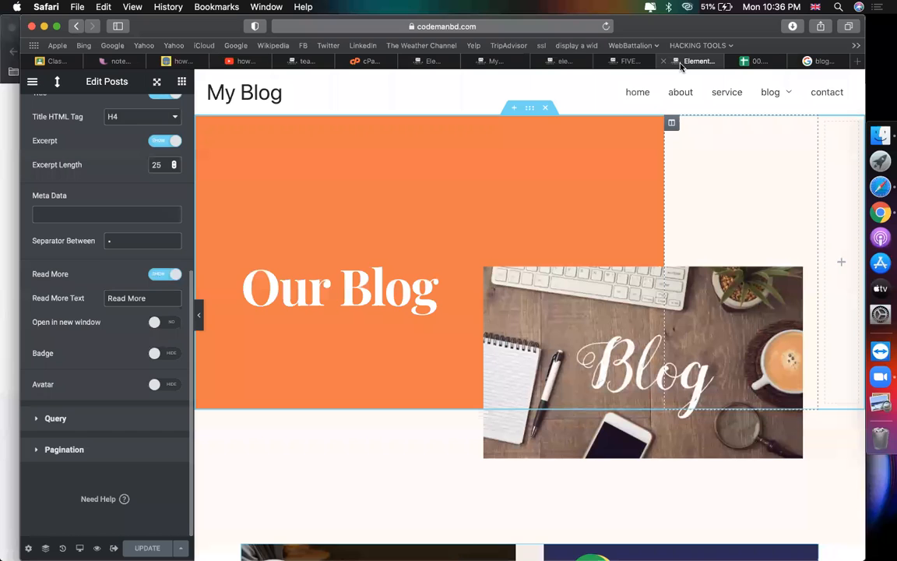
click(607, 62)
scroll(488, 310, up, 5)
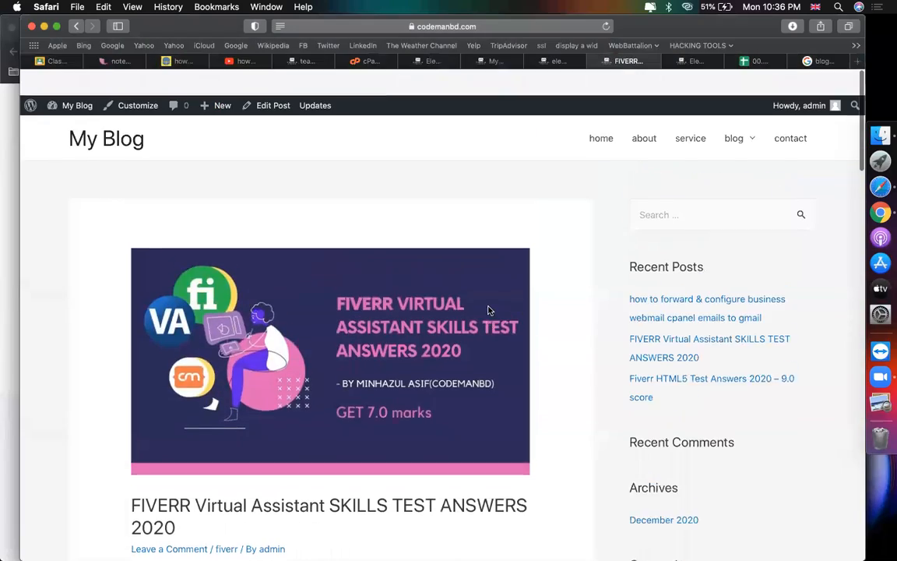
scroll(484, 305, down, 3)
scroll(342, 362, down, 20)
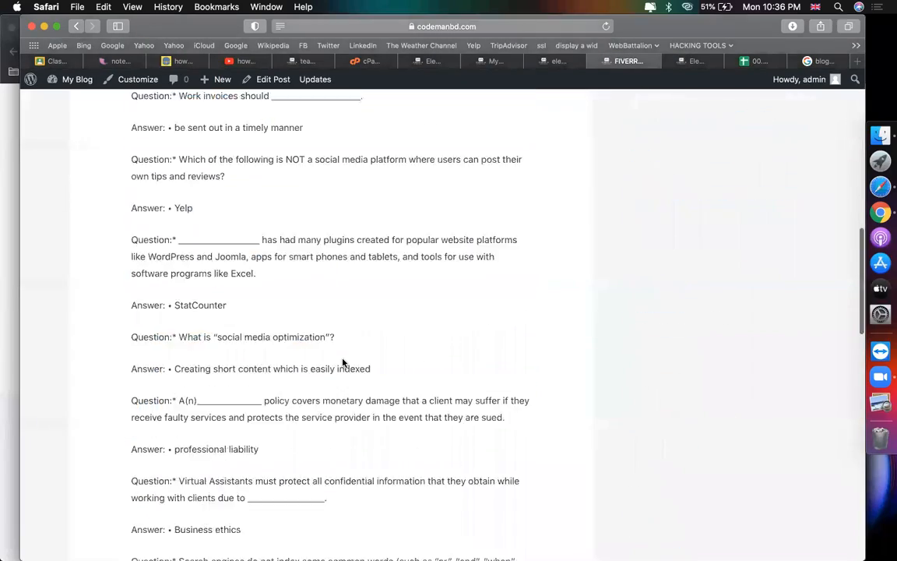
scroll(343, 362, up, 20)
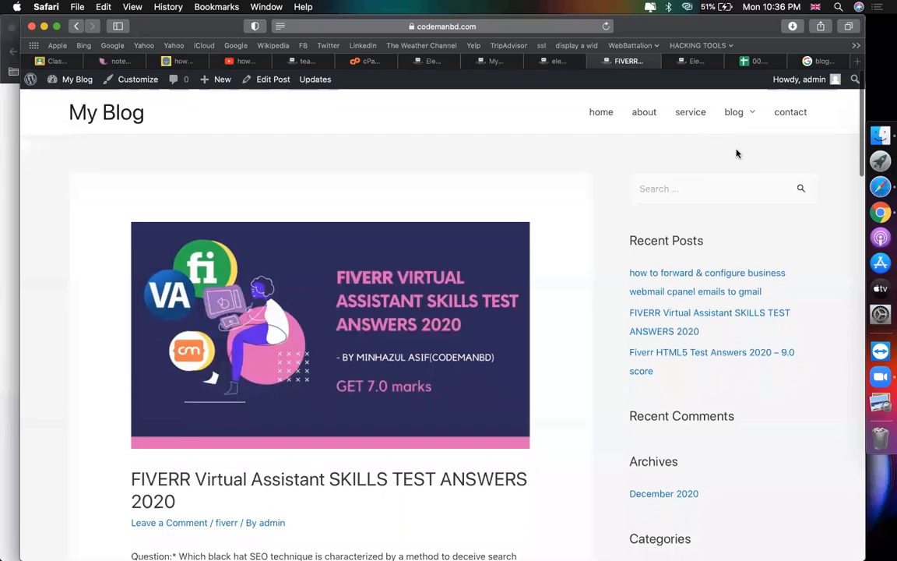
click(729, 115)
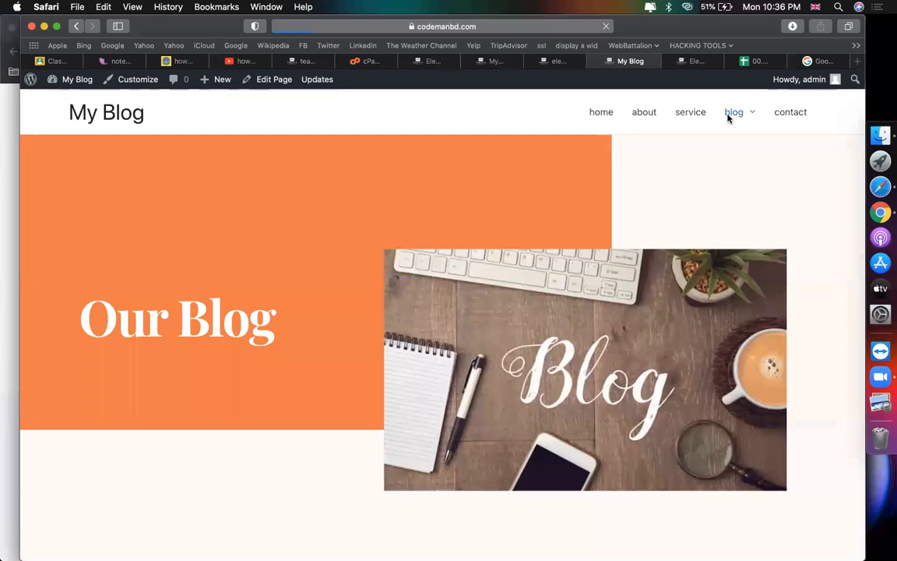
scroll(333, 481, down, 10)
scroll(236, 304, up, 3)
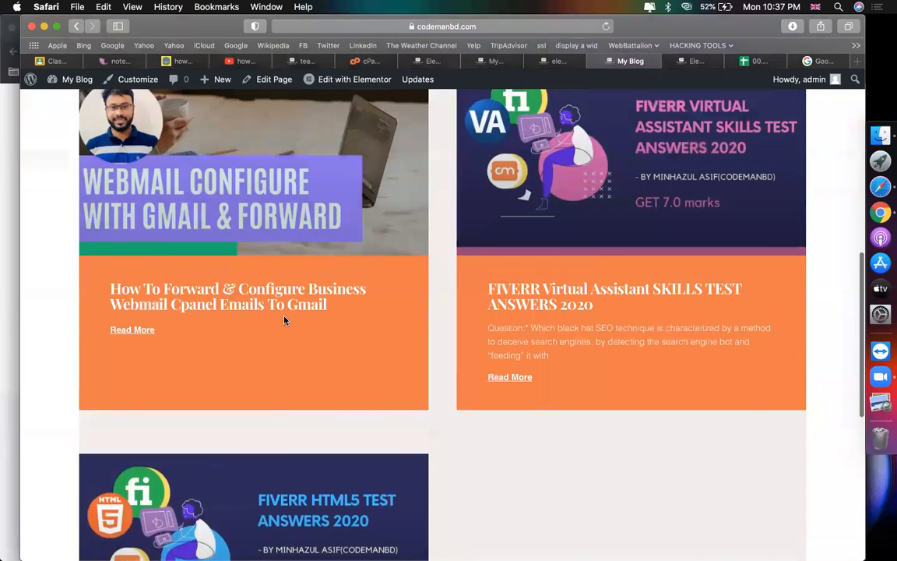
click(175, 362)
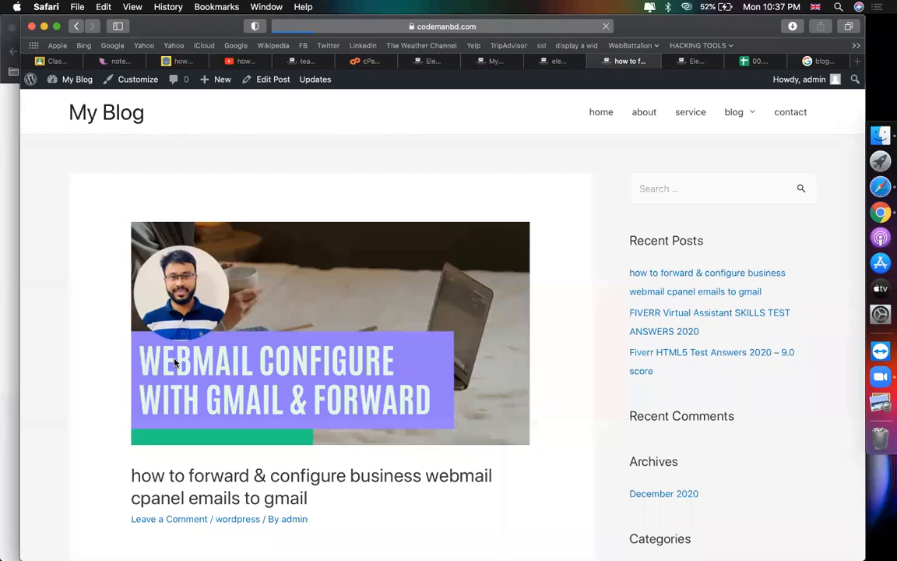
scroll(317, 404, down, 15)
scroll(316, 407, up, 15)
scroll(316, 407, down, 3)
scroll(316, 407, up, 3)
scroll(316, 407, down, 15)
scroll(316, 409, up, 15)
Step: Return to the setup dialog and create the 'blog single post' template
click(431, 62)
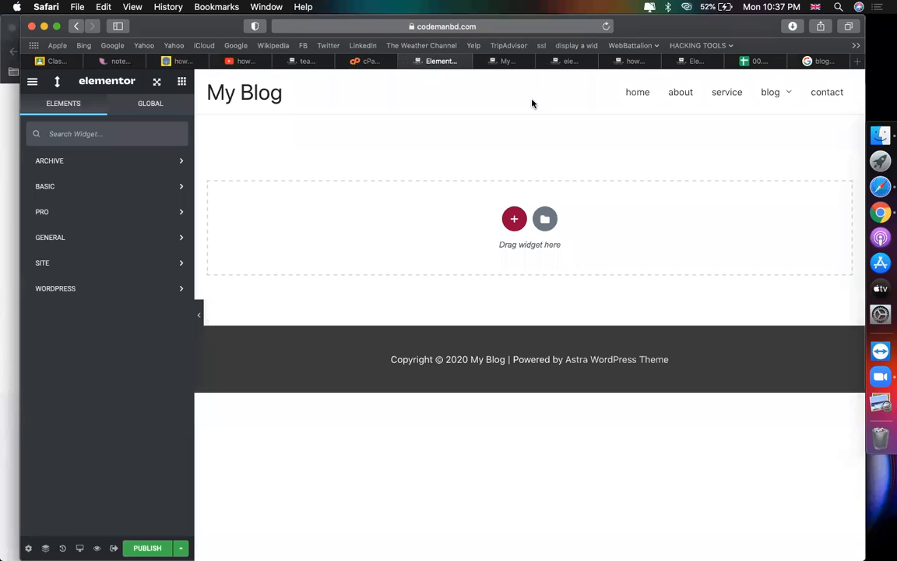
click(502, 62)
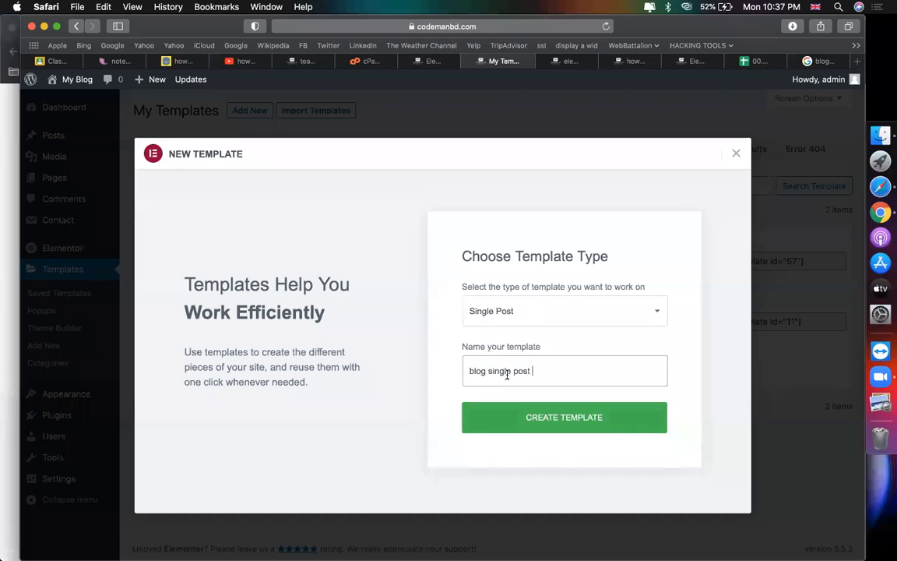
click(537, 422)
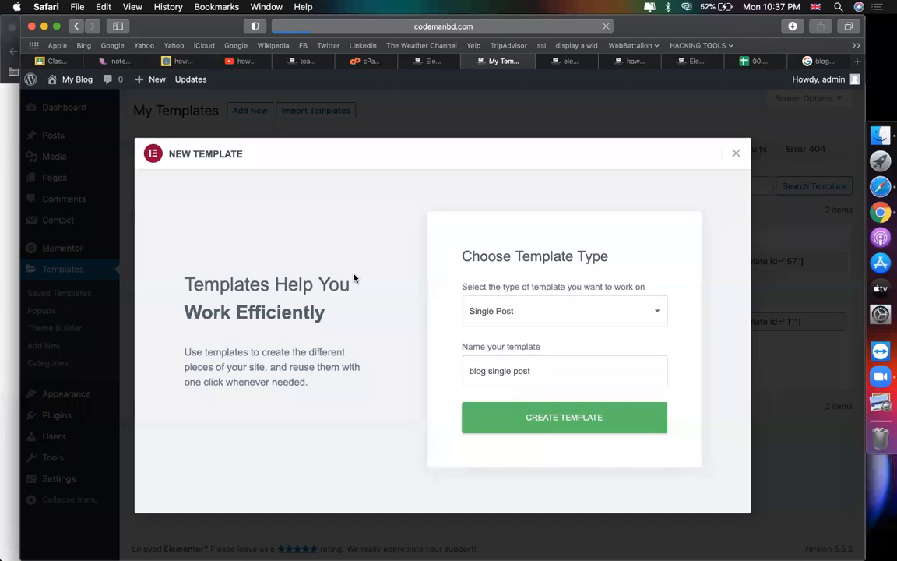
Step: Close the old Elementor tab and scroll through the Pro Single Post block designs in the Library
click(406, 62)
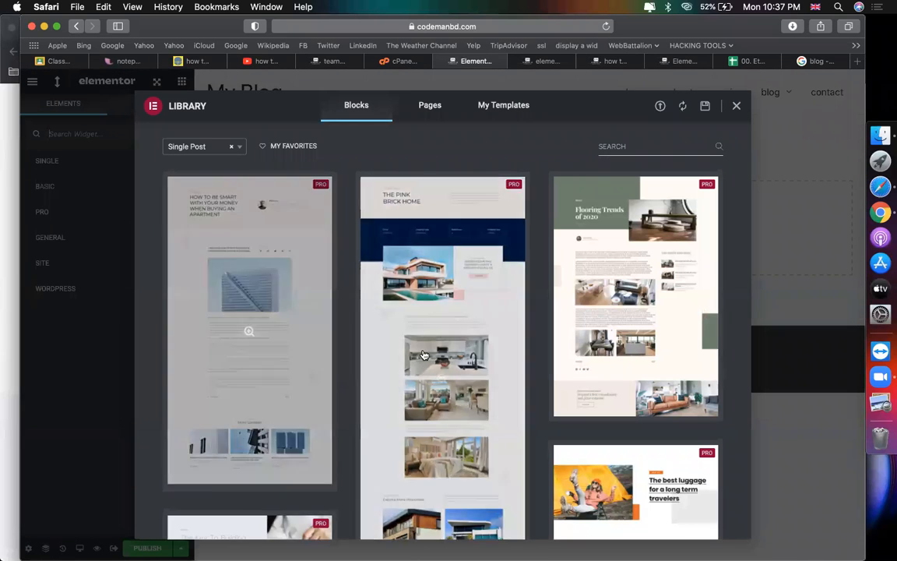
scroll(292, 356, down, 1)
scroll(293, 356, up, 1)
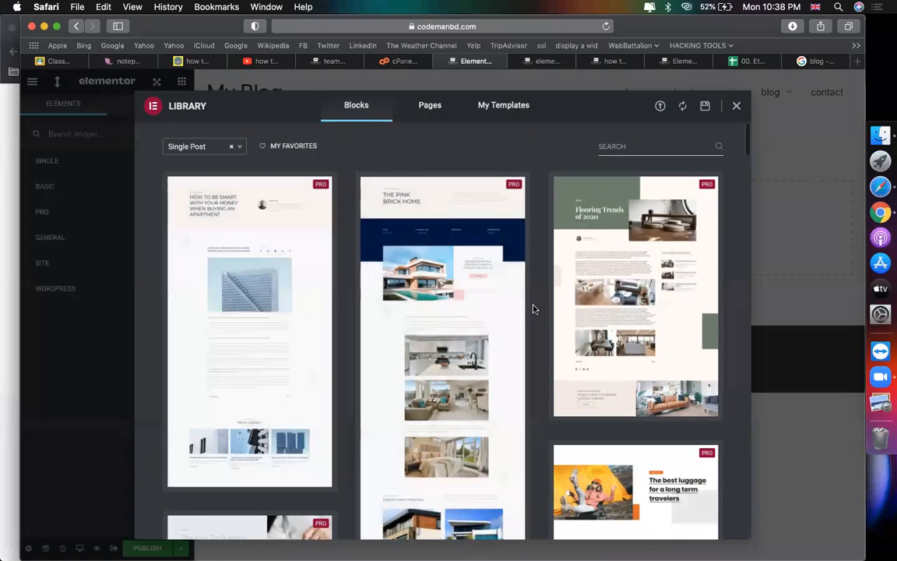
scroll(533, 309, down, 6)
scroll(532, 309, up, 2)
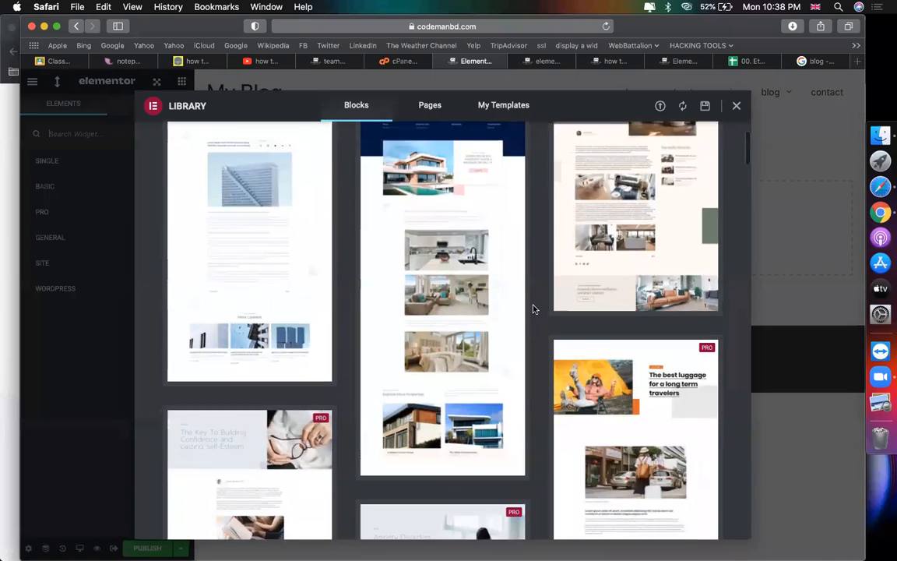
scroll(533, 309, down, 5)
scroll(362, 287, up, 7)
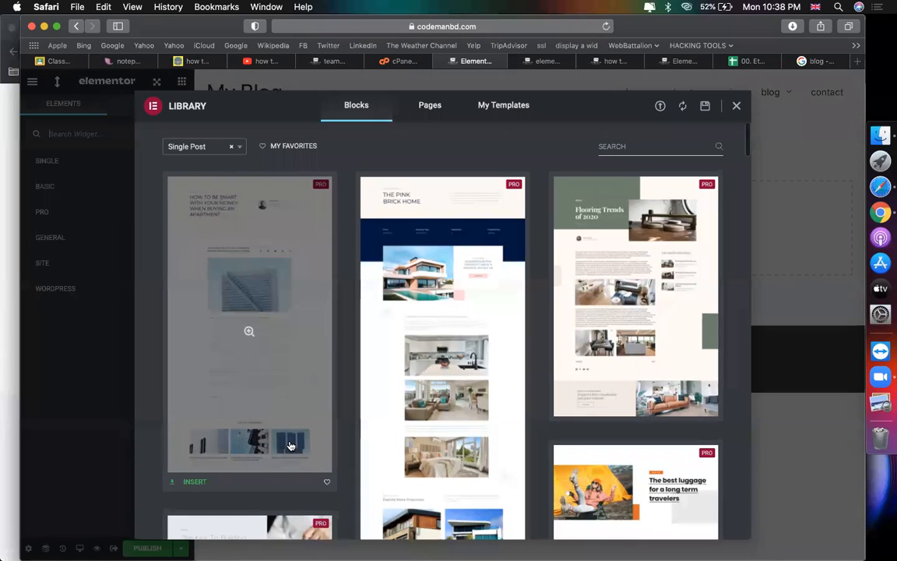
scroll(290, 445, down, 2)
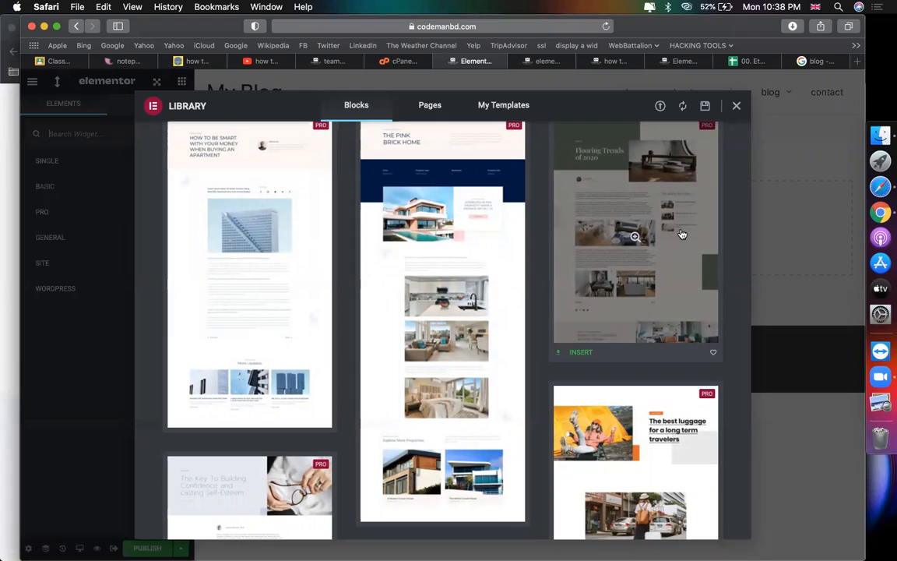
scroll(421, 281, down, 5)
scroll(439, 286, down, 5)
scroll(438, 286, up, 5)
scroll(450, 310, down, 5)
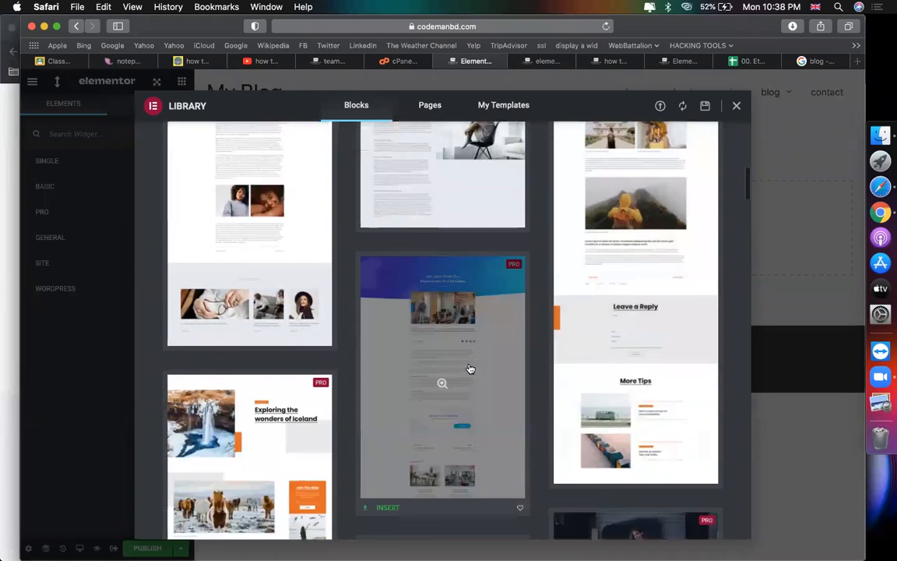
scroll(470, 368, down, 3)
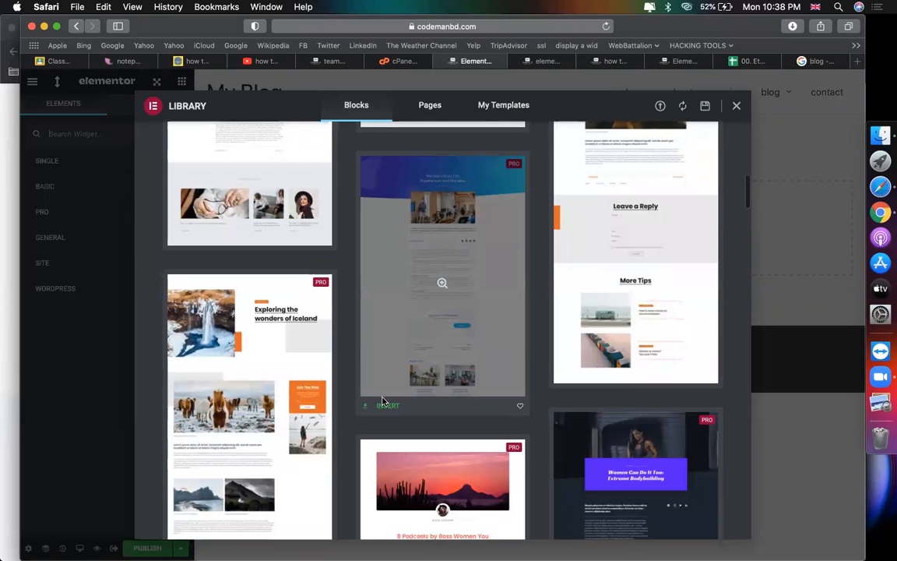
scroll(421, 382, down, 5)
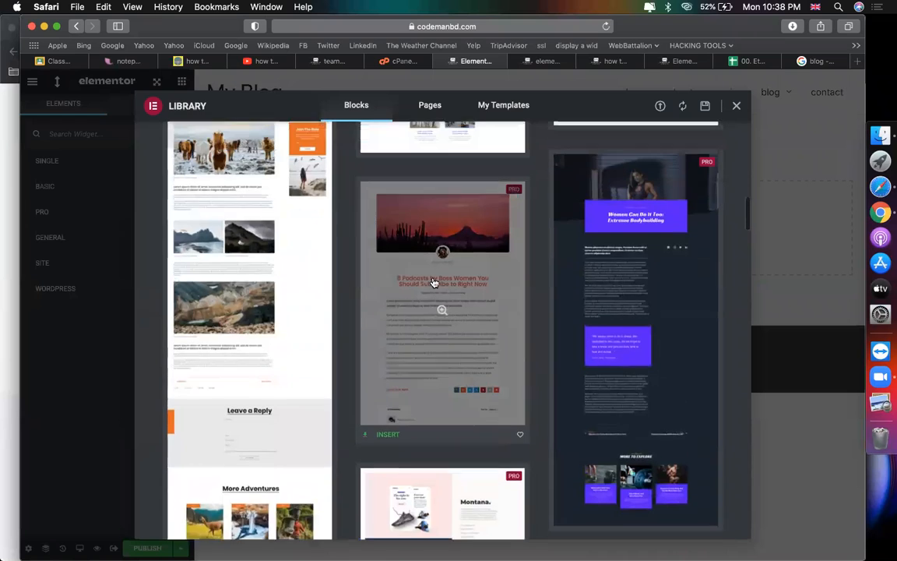
scroll(434, 282, up, 1)
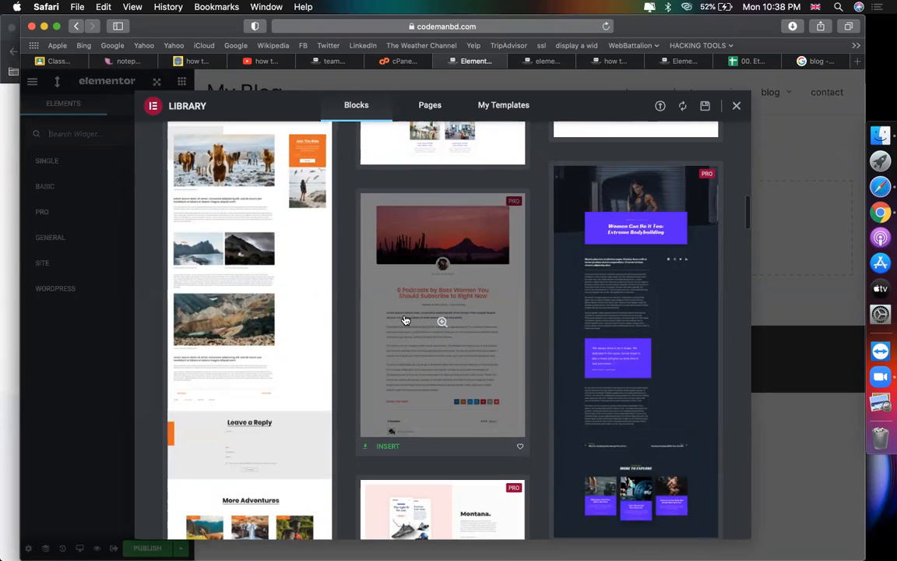
Step: Insert the sunset Podcasts single-post design and select its post title
click(376, 447)
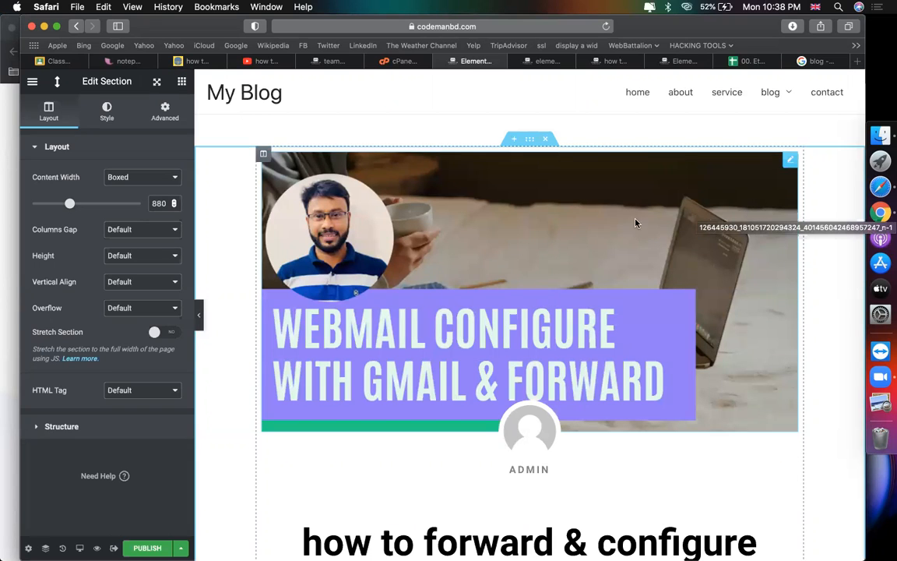
scroll(532, 336, down, 5)
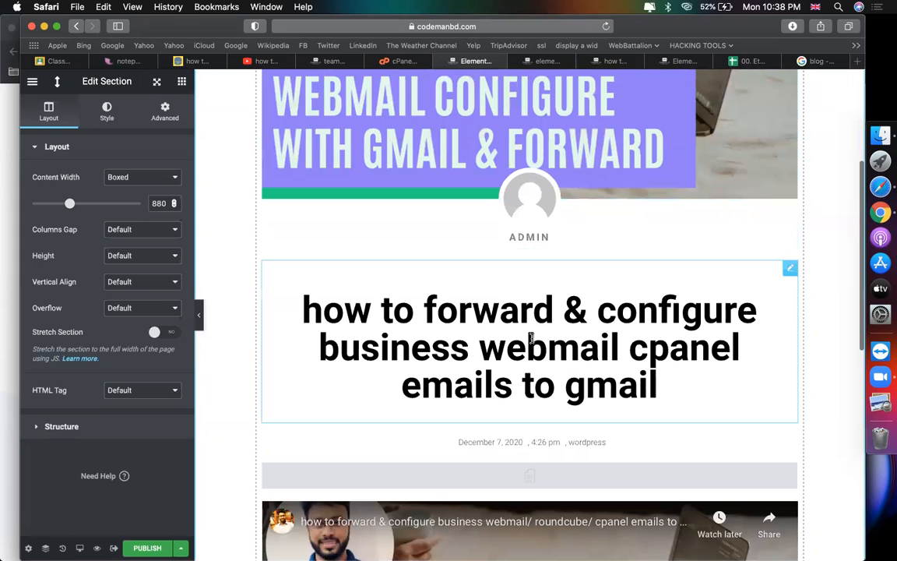
click(532, 336)
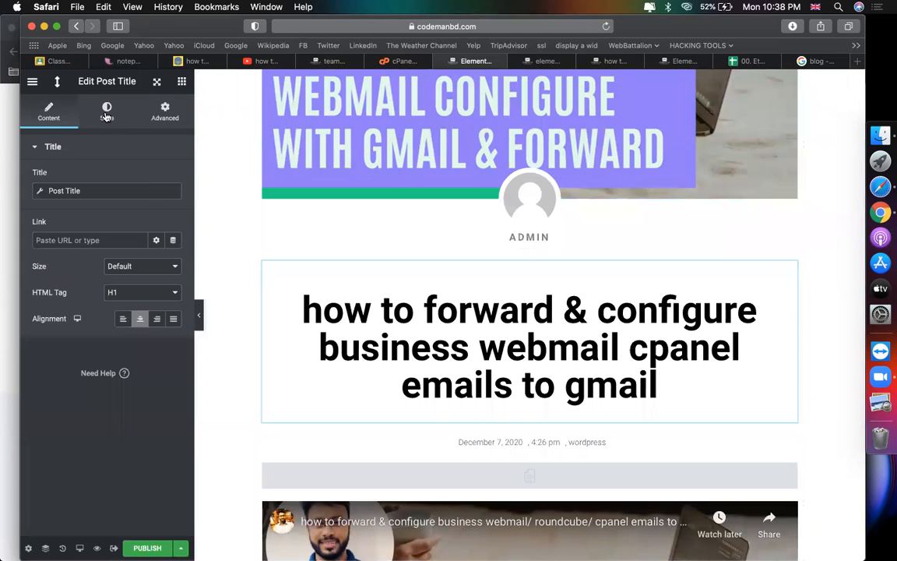
Step: Color the post title text orange #F37D44, then return to the CodemanBD site in Chrome
click(106, 114)
click(173, 177)
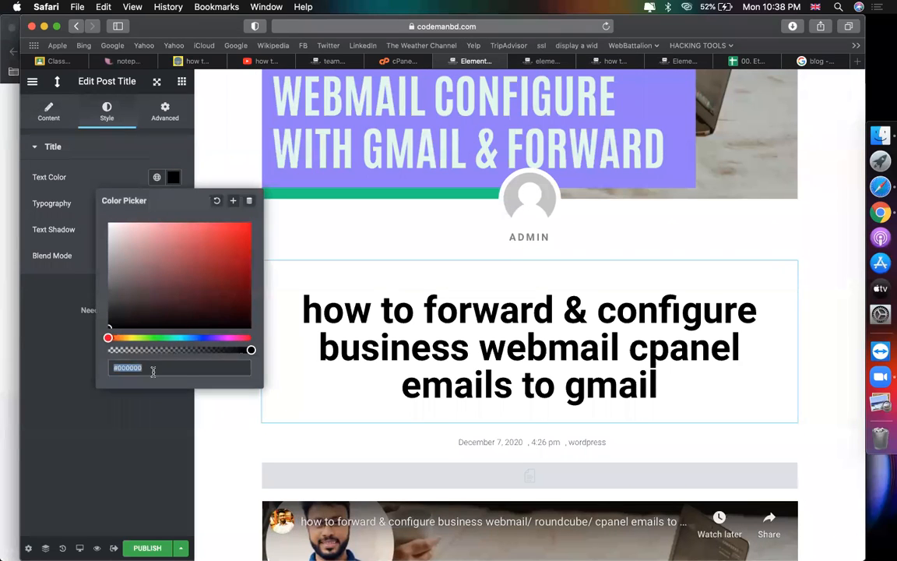
text(#F37D44)
click(174, 177)
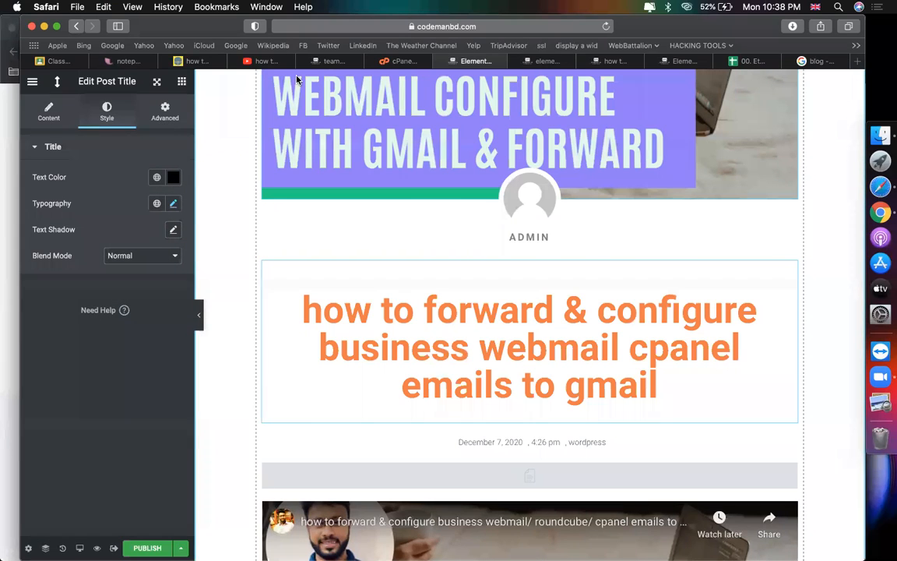
key(super+Tab)
scroll(431, 248, down, 5)
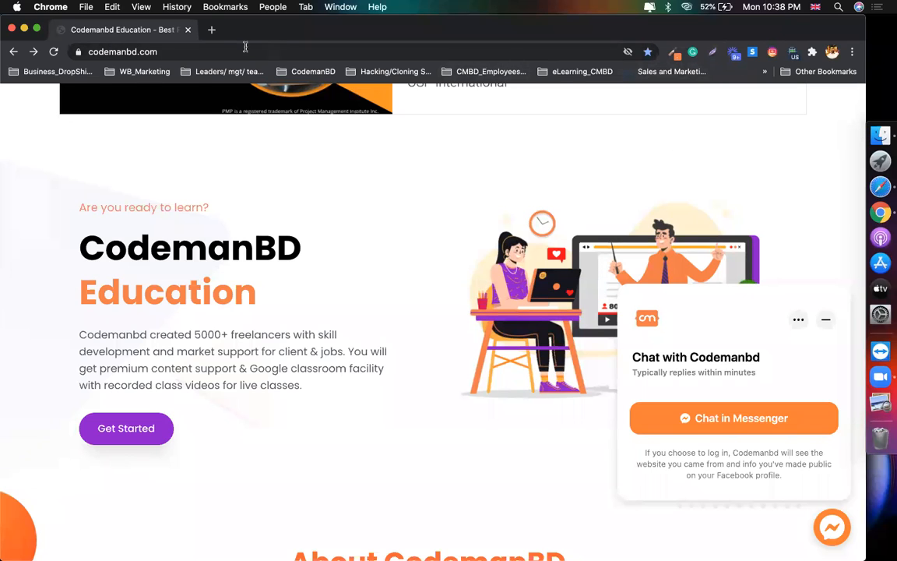
Step: In a new tab, search Google for 'font finder' and refine it to 'font finder chrome'
click(213, 31)
text(font finde)
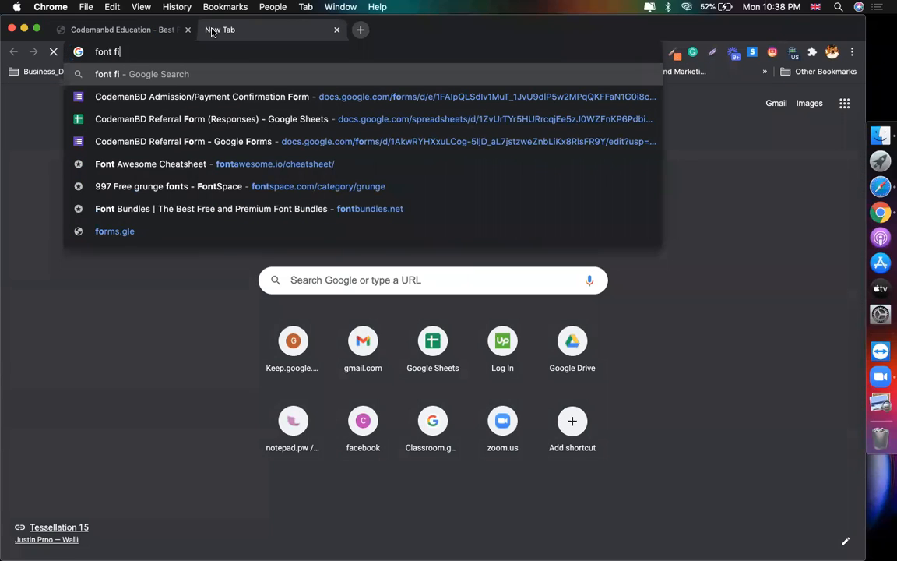
text(r)
key(Return)
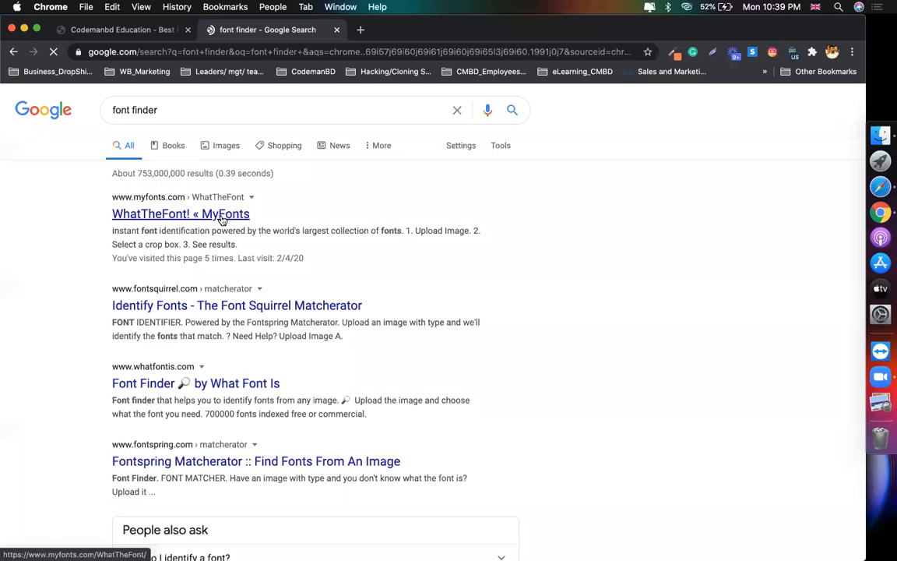
click(210, 95)
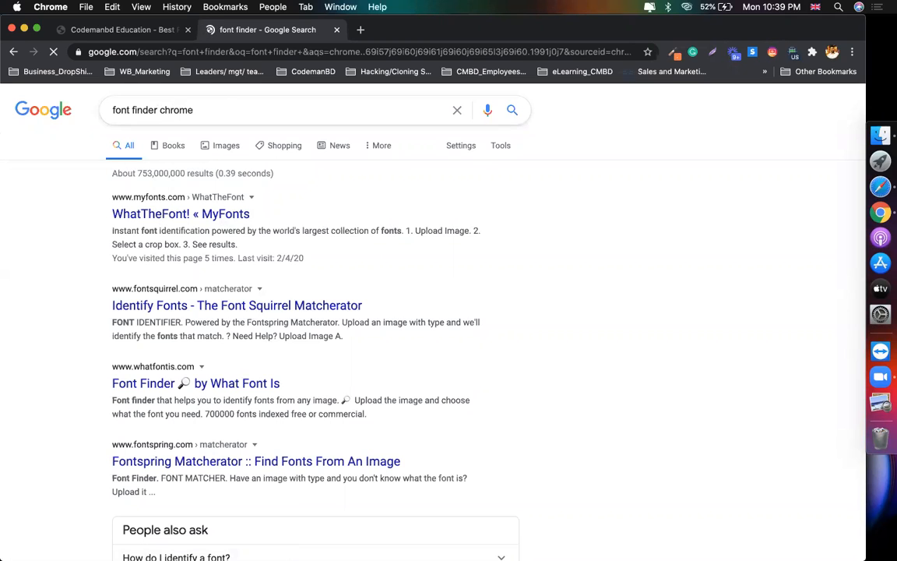
text(chrome.google.com/webstore/detail/font-finder/bhiichidigehdgphoambhjbekalahgha?hl=en)
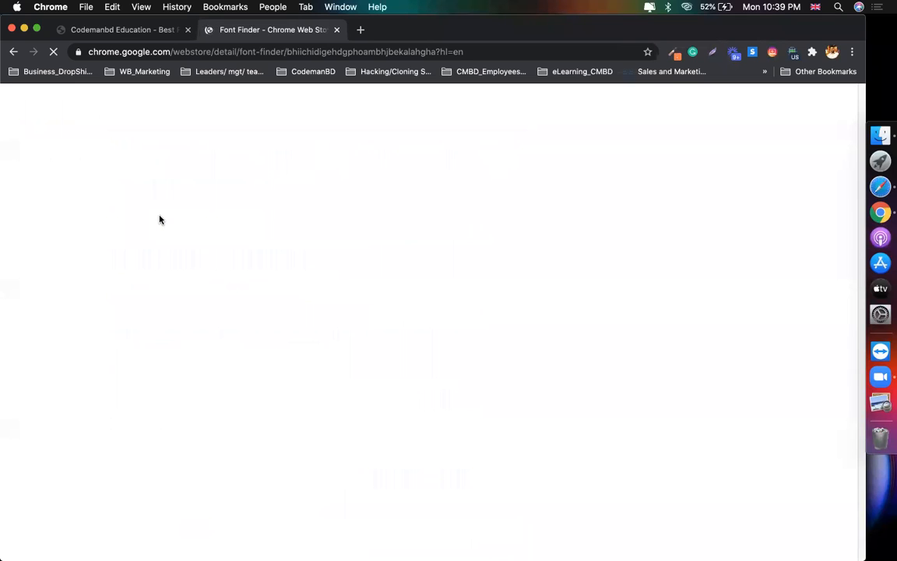
Step: Turn off the Browsec privacy extension and pin Font Finder to the toolbar
click(793, 52)
click(773, 307)
click(445, 186)
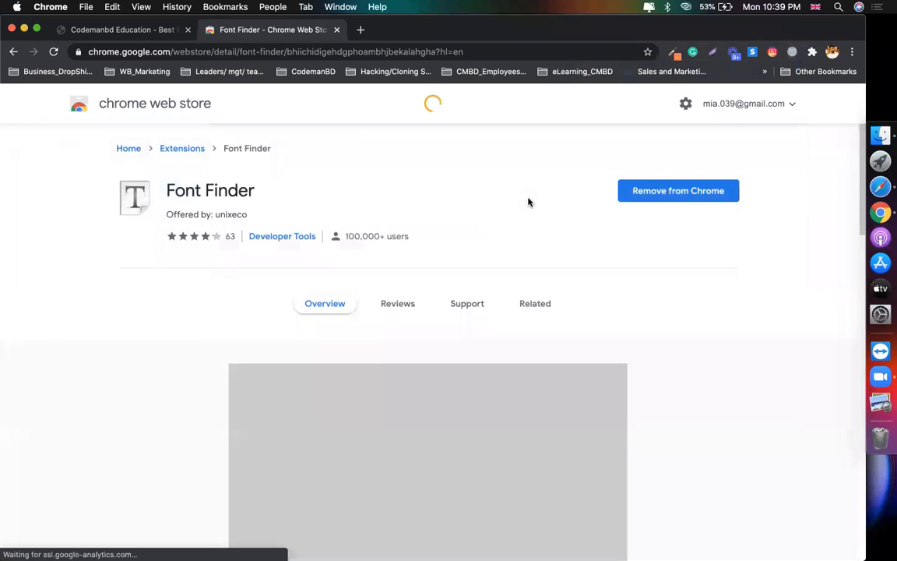
click(674, 195)
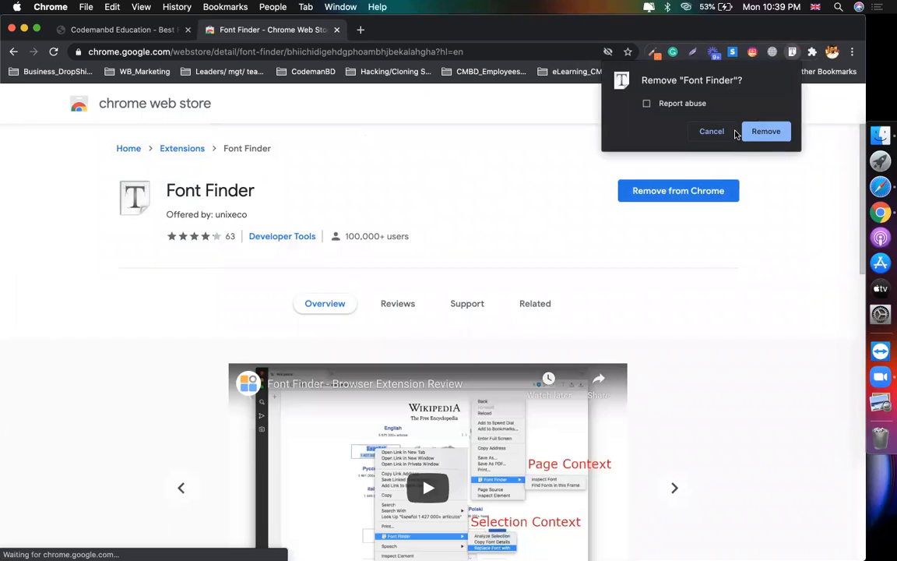
click(714, 132)
click(812, 52)
scroll(760, 288, down, 3)
click(785, 287)
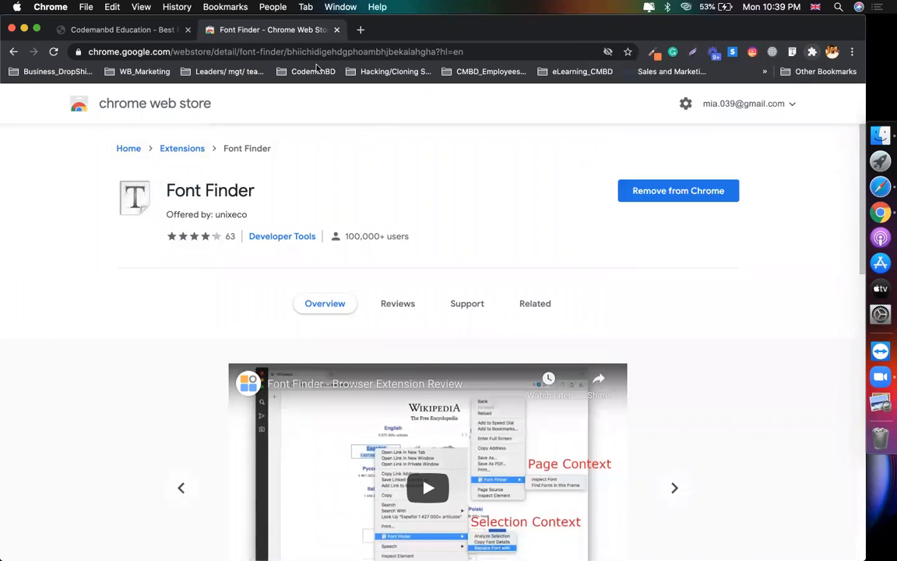
Step: Inspect the Education heading with Font Finder, copy its font Poppins, and open Elementor's title typography
click(123, 29)
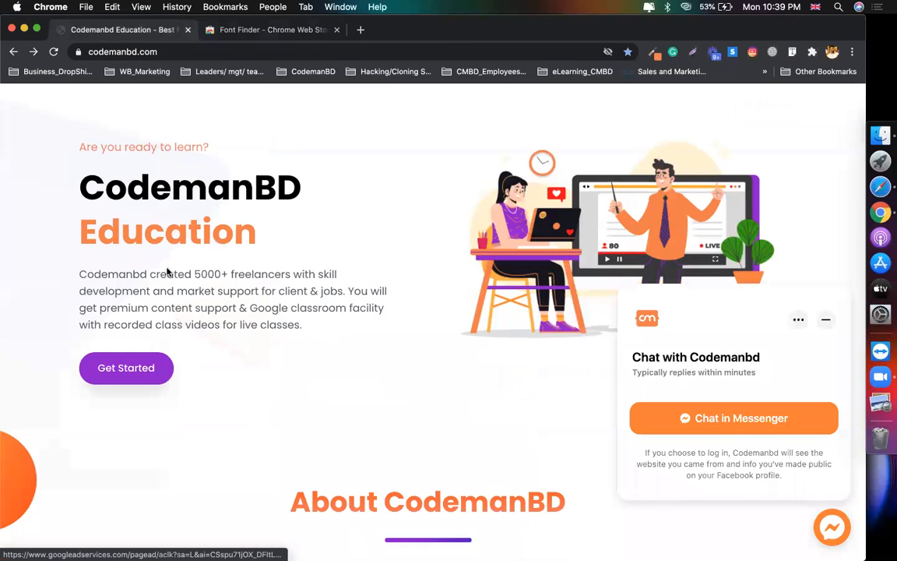
click(791, 52)
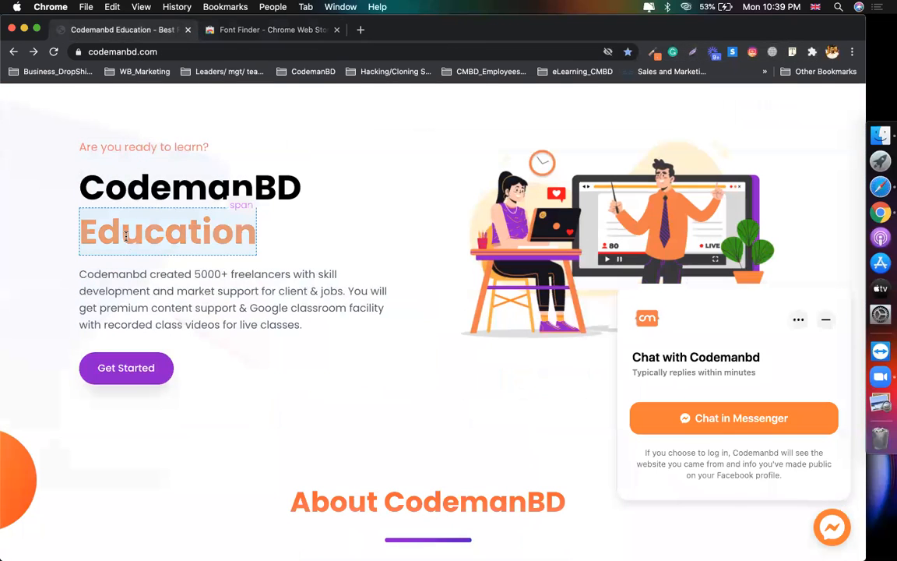
click(126, 237)
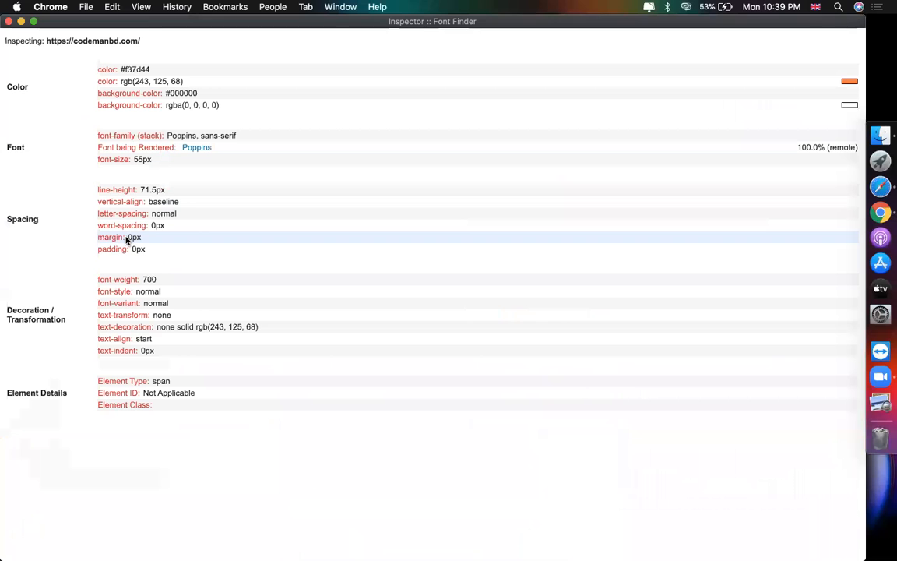
drag(122, 68, 146, 67)
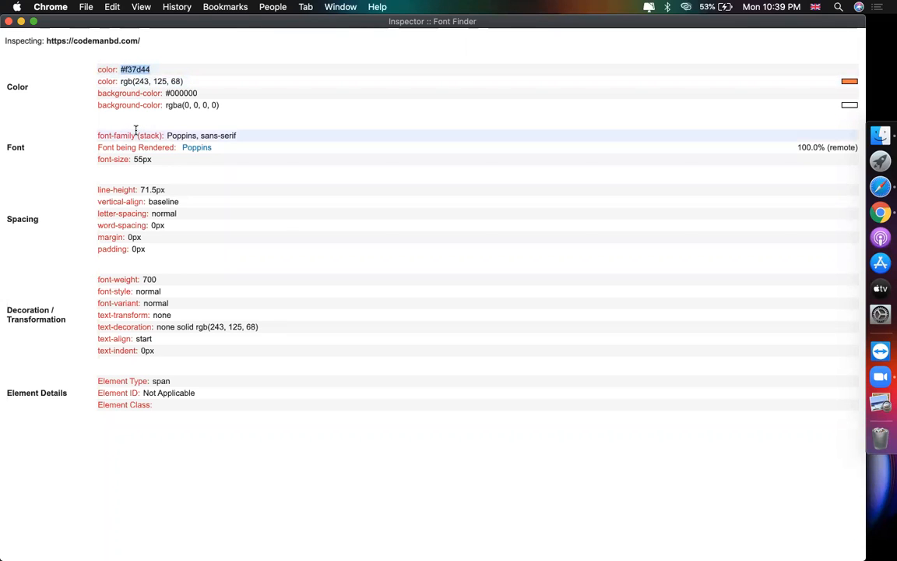
double_click(176, 133)
key(super+c)
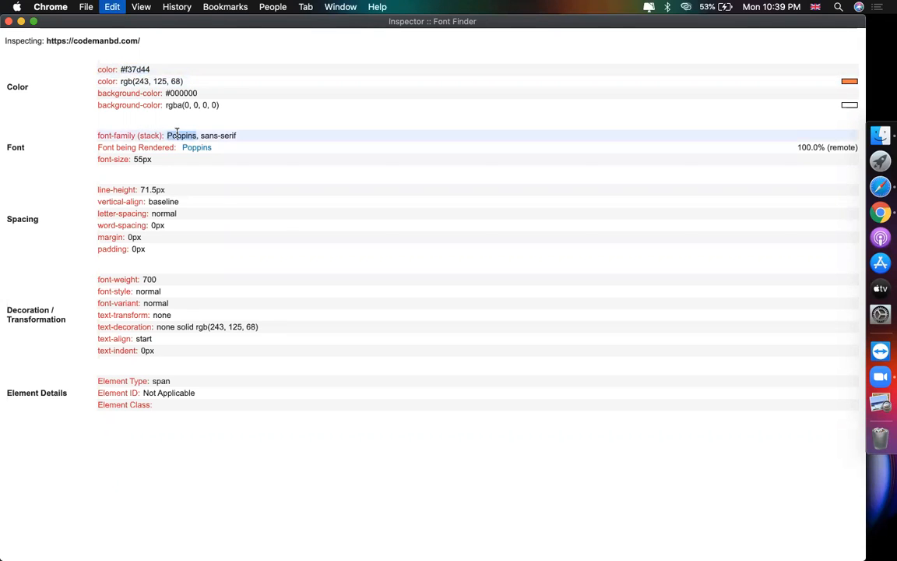
click(131, 160)
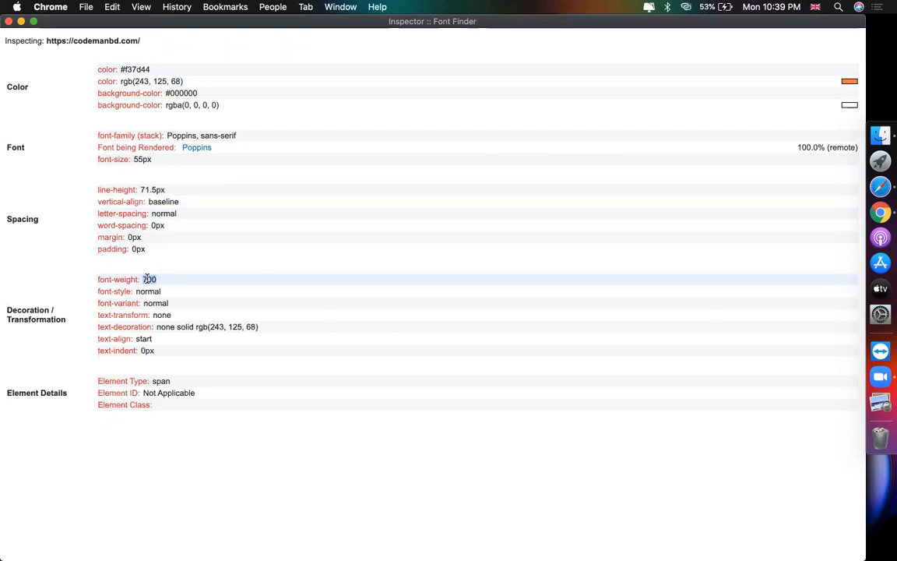
key(super+Tab)
click(171, 204)
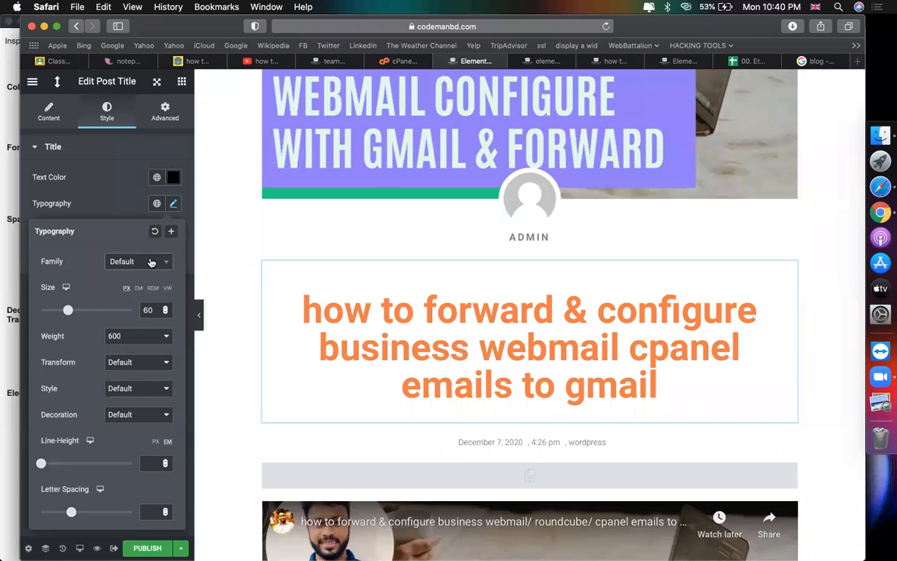
Step: Set the post title typography to Poppins, size 56, weight 700
click(151, 262)
text(pop)
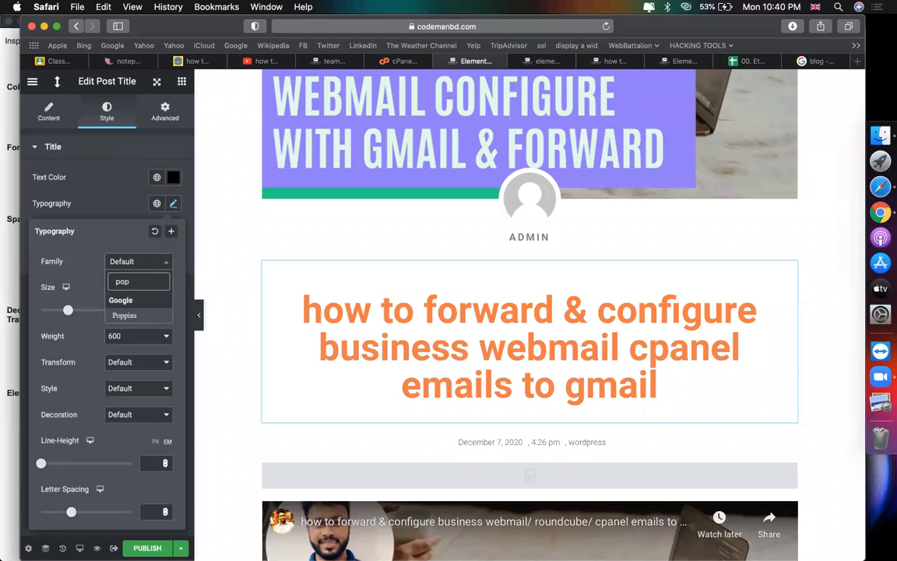
key(Return)
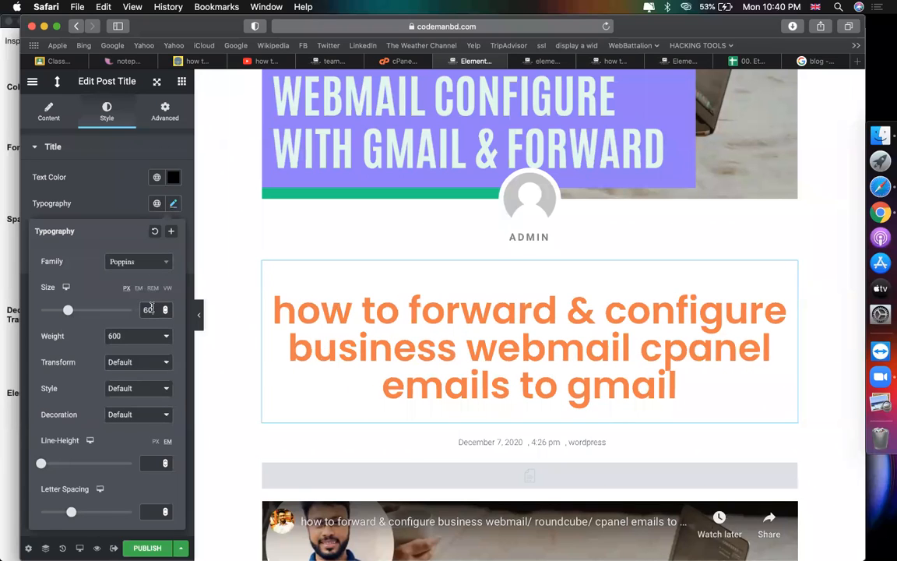
drag(152, 309, 133, 278)
text(56)
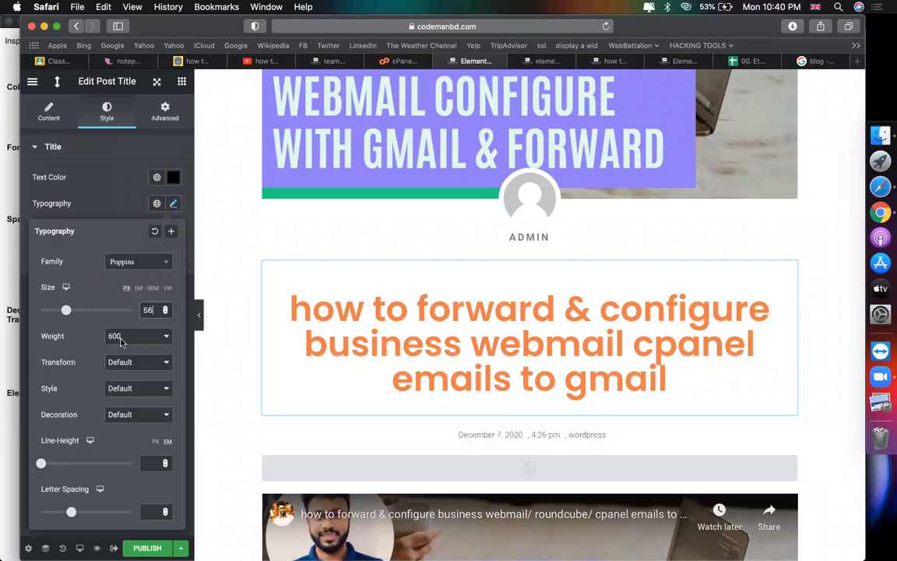
click(120, 341)
click(120, 347)
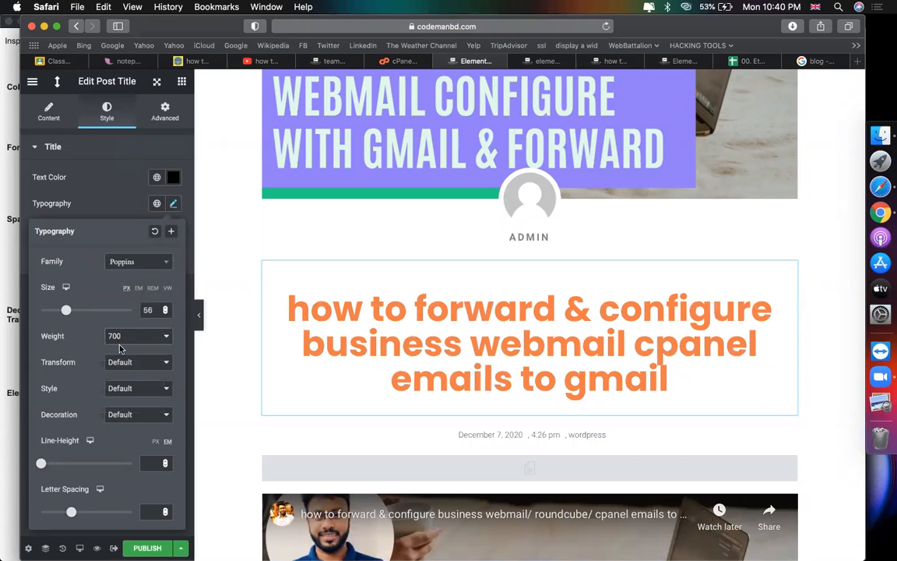
Step: Move the post info date line above the post title
scroll(352, 310, down, 4)
scroll(551, 262, up, 2)
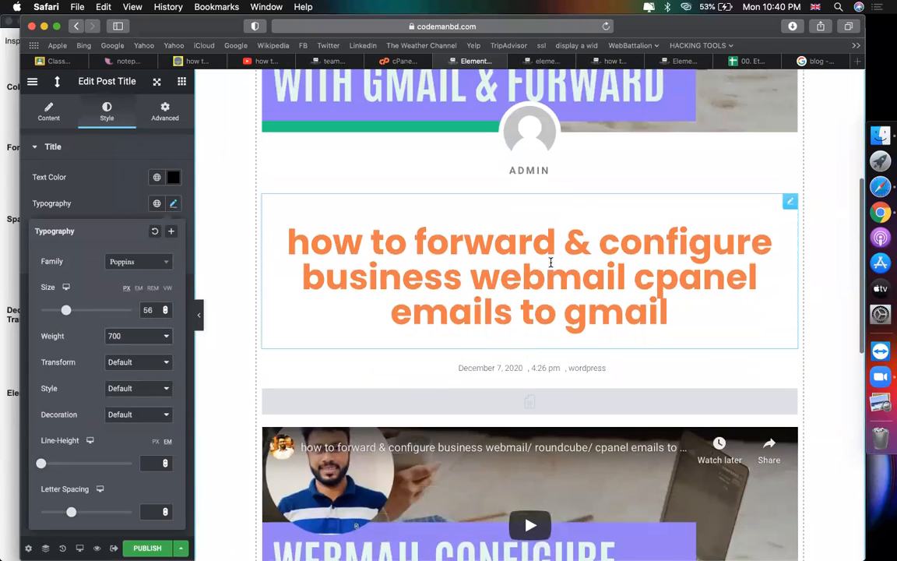
scroll(545, 296, up, 1)
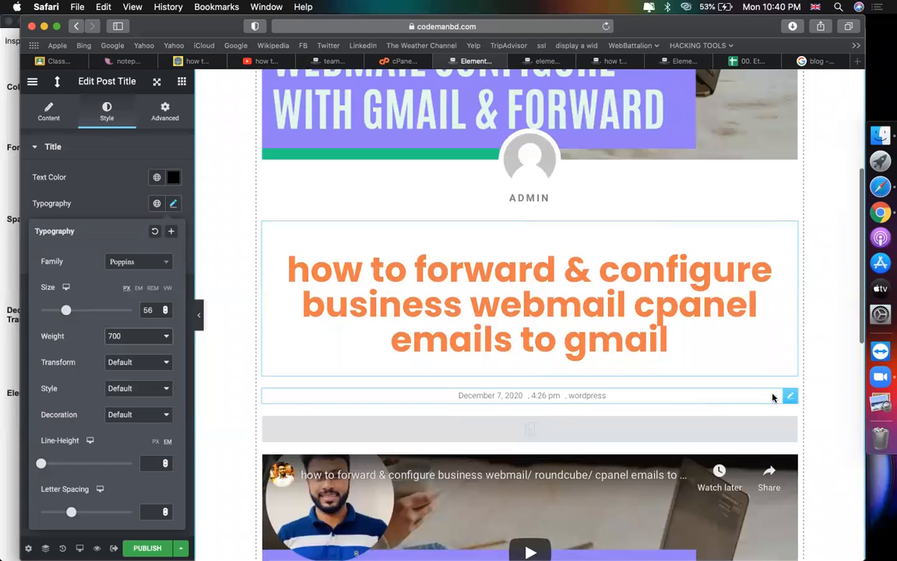
drag(789, 395, 525, 211)
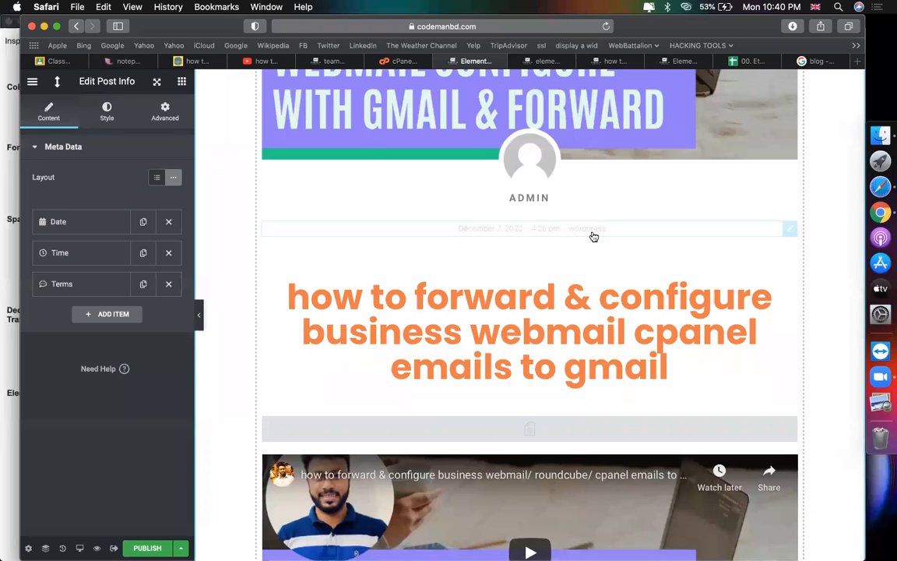
Step: Give the post info date-time-terms text a 32 px size and weight 500
scroll(594, 236, down, 1)
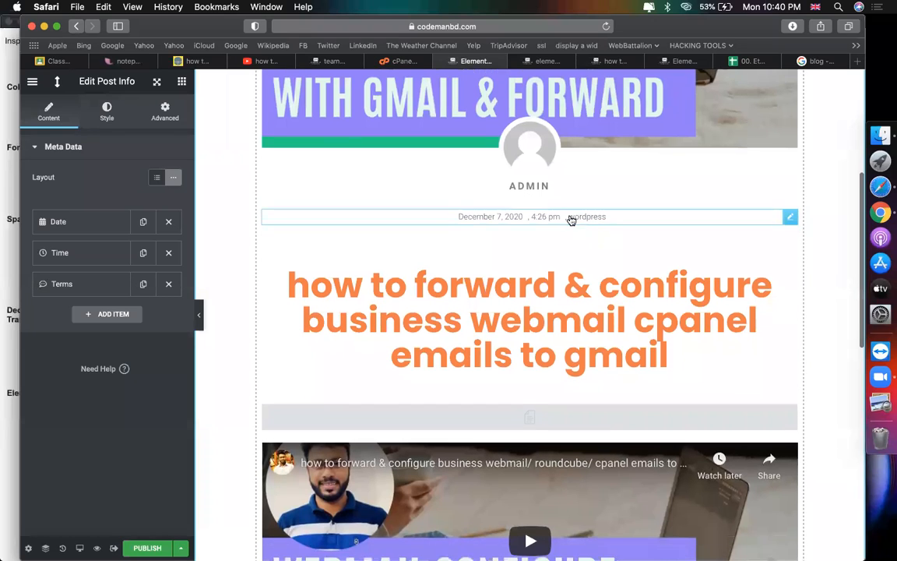
click(106, 110)
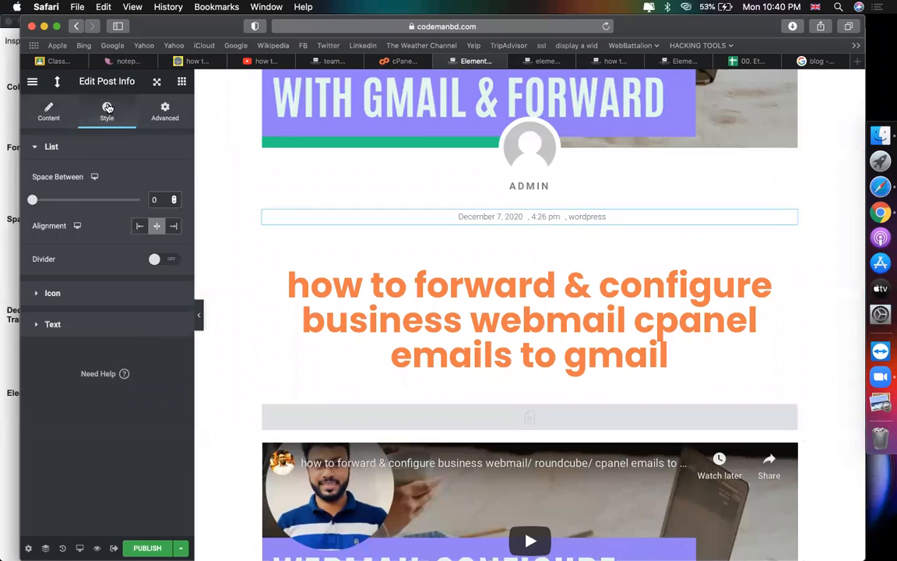
click(84, 325)
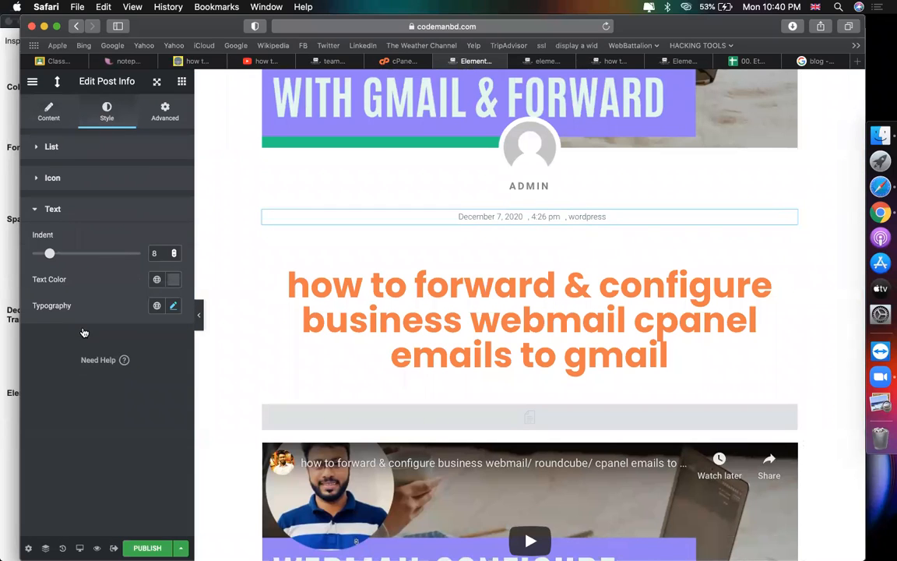
click(173, 306)
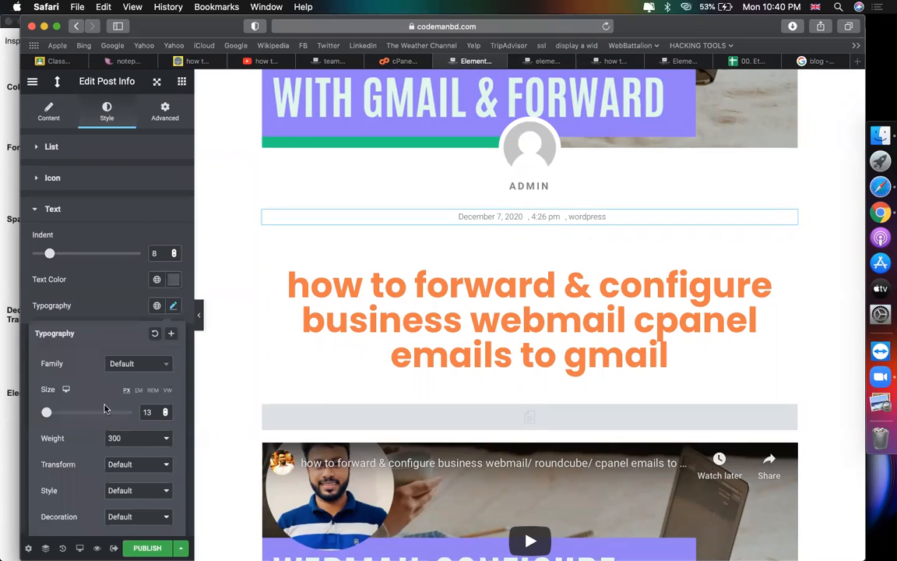
drag(47, 414, 55, 413)
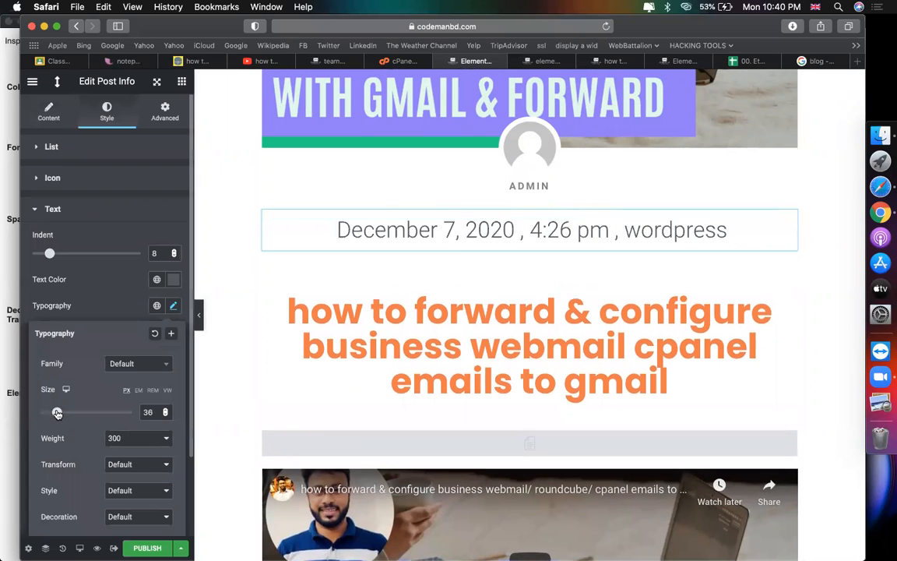
click(114, 439)
click(116, 462)
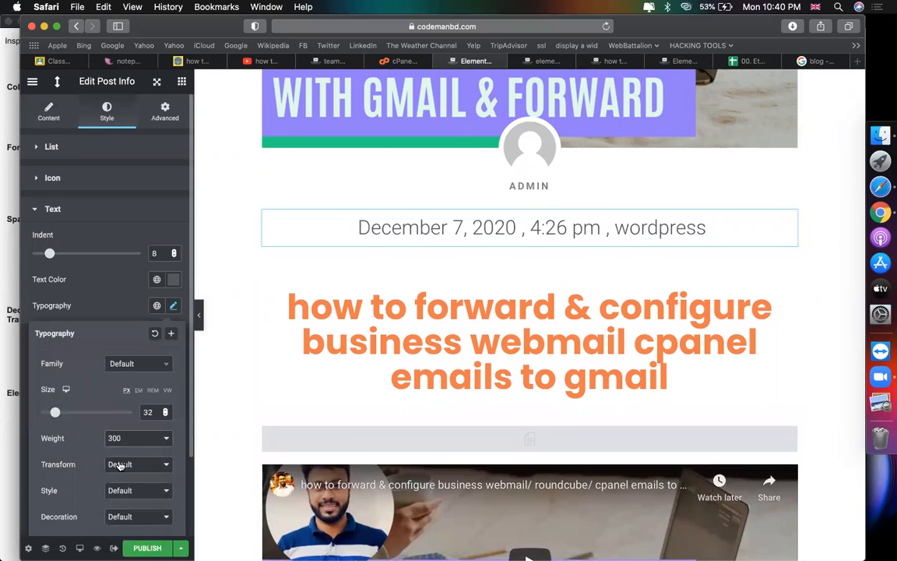
scroll(596, 313, up, 2)
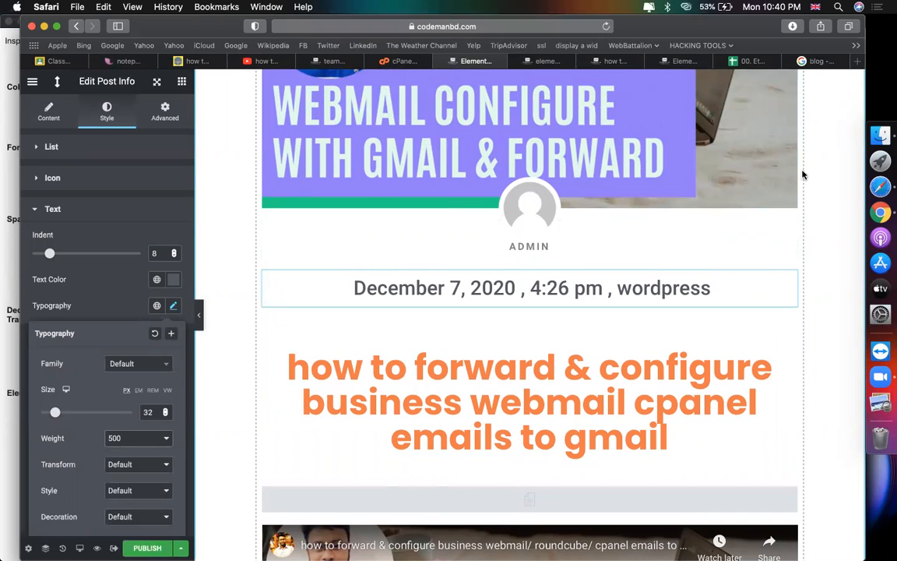
Step: Go to the admin user's profile in the WordPress dashboard and open the Gravatar picture link
click(619, 62)
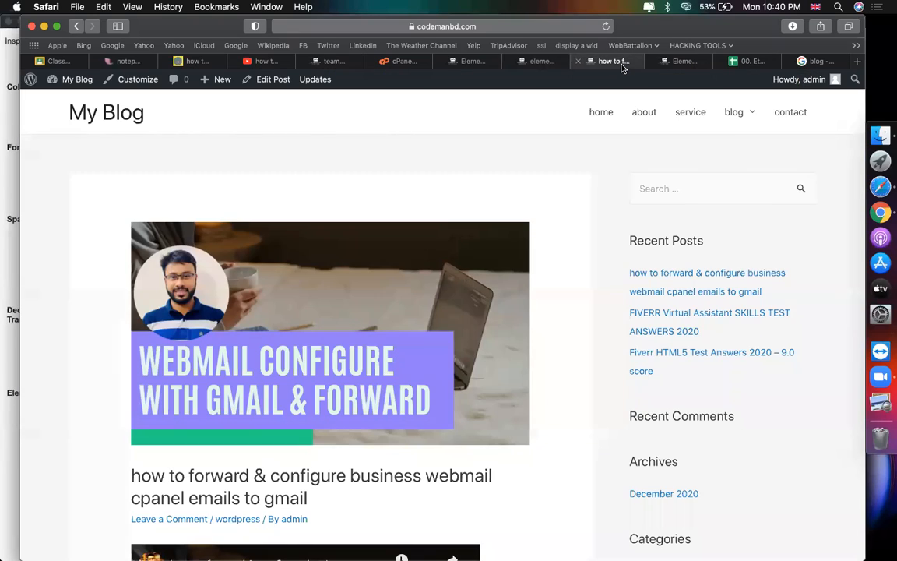
click(529, 62)
click(339, 57)
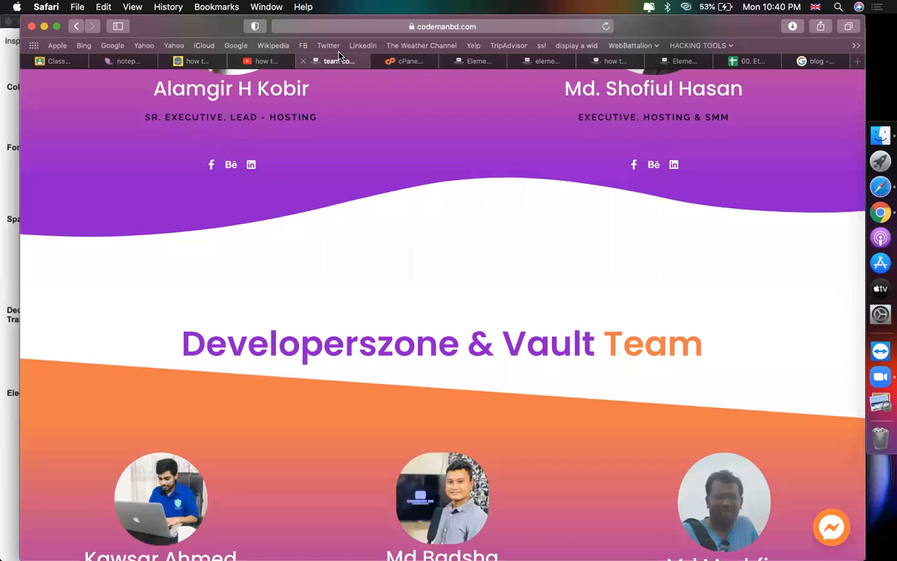
click(610, 62)
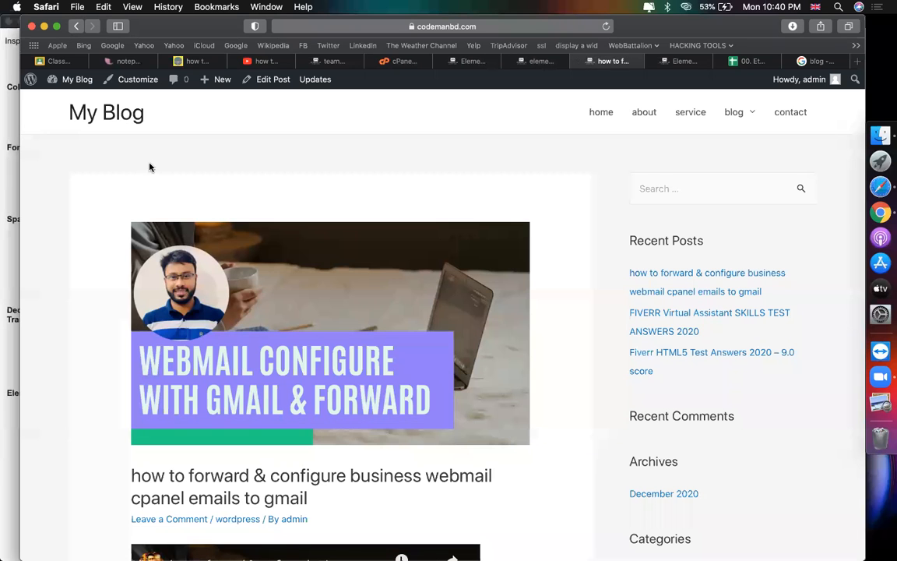
mouse_move(72, 81)
click(66, 102)
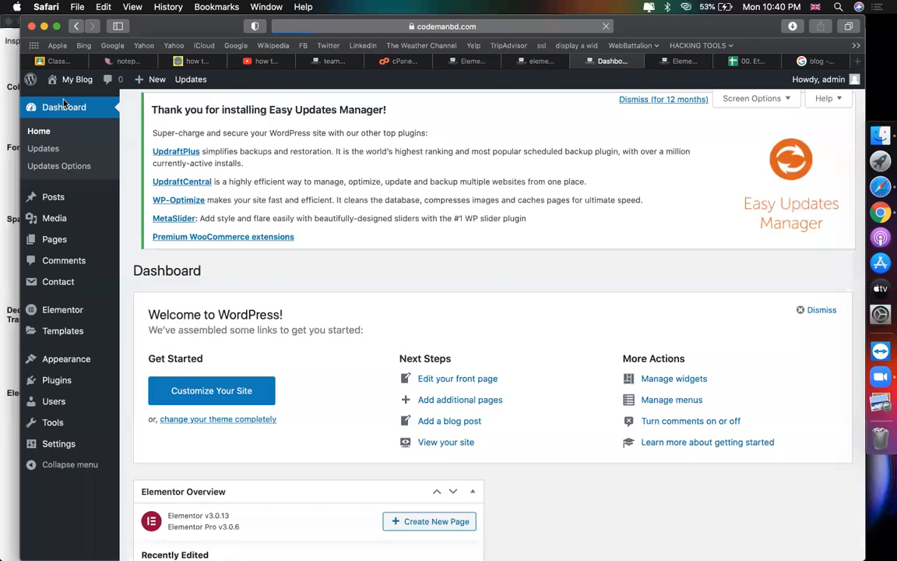
mouse_move(93, 401)
click(141, 438)
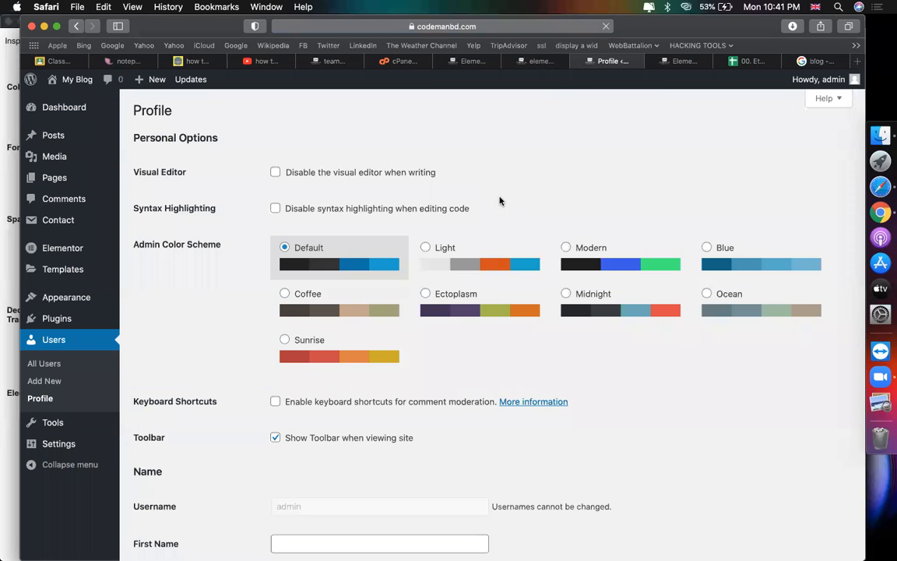
scroll(500, 201, down, 10)
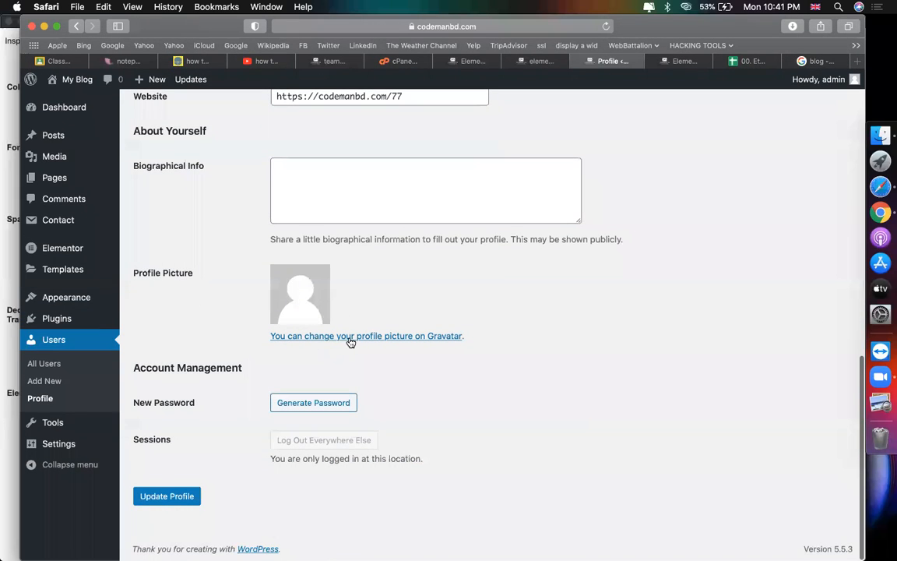
click(407, 339)
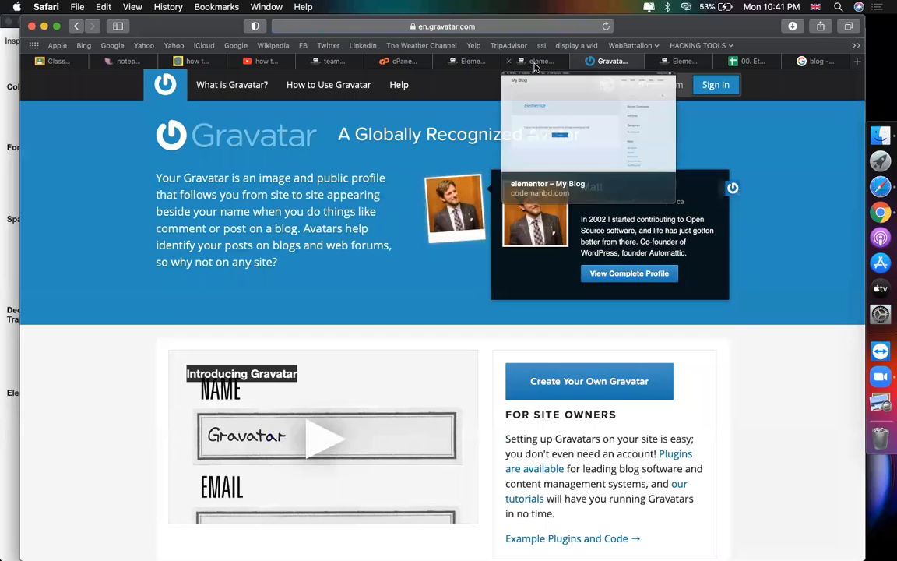
Step: Return to the Elementor editor of the blog single post template
click(536, 63)
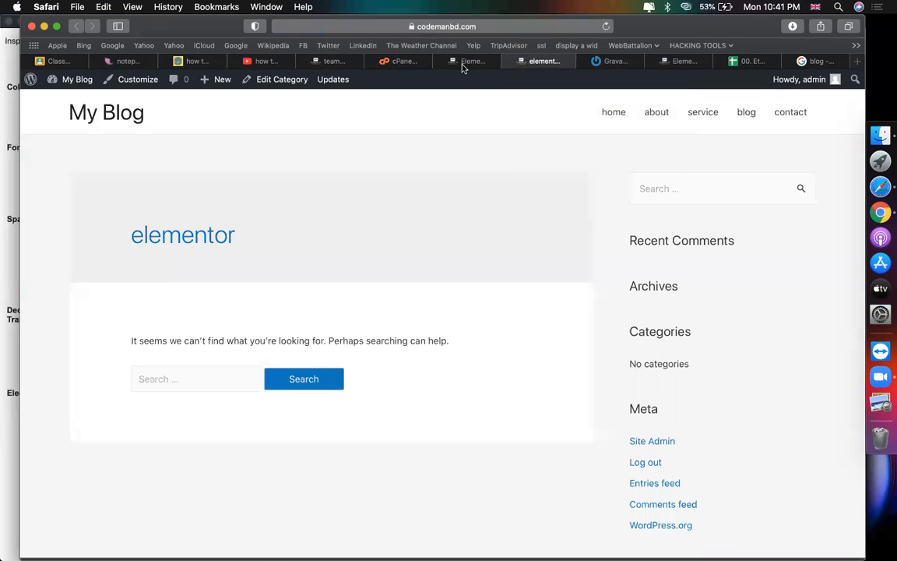
click(463, 62)
scroll(423, 252, down, 5)
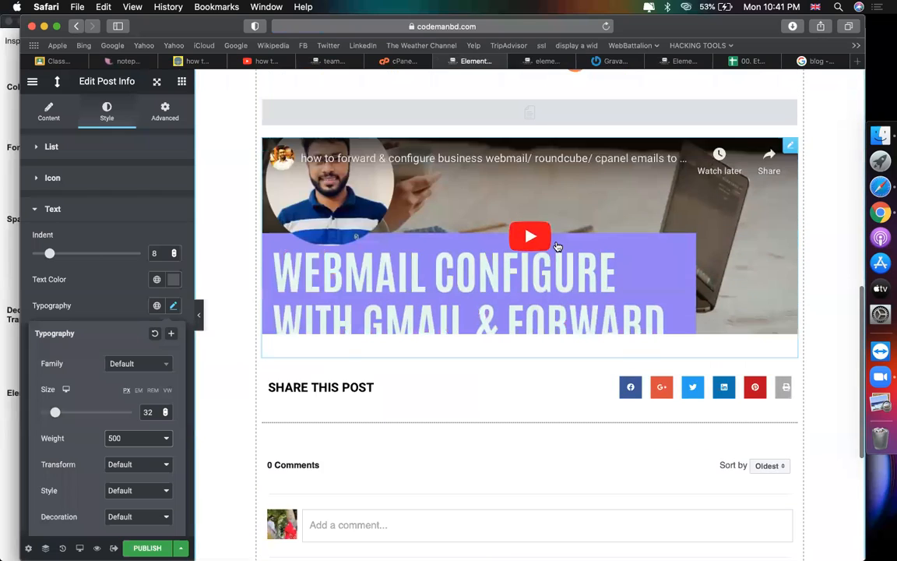
Step: Select the post's main section and show its Bottom shape divider settings, currently None
scroll(559, 249, up, 3)
scroll(567, 257, down, 3)
scroll(568, 258, up, 10)
scroll(569, 256, down, 10)
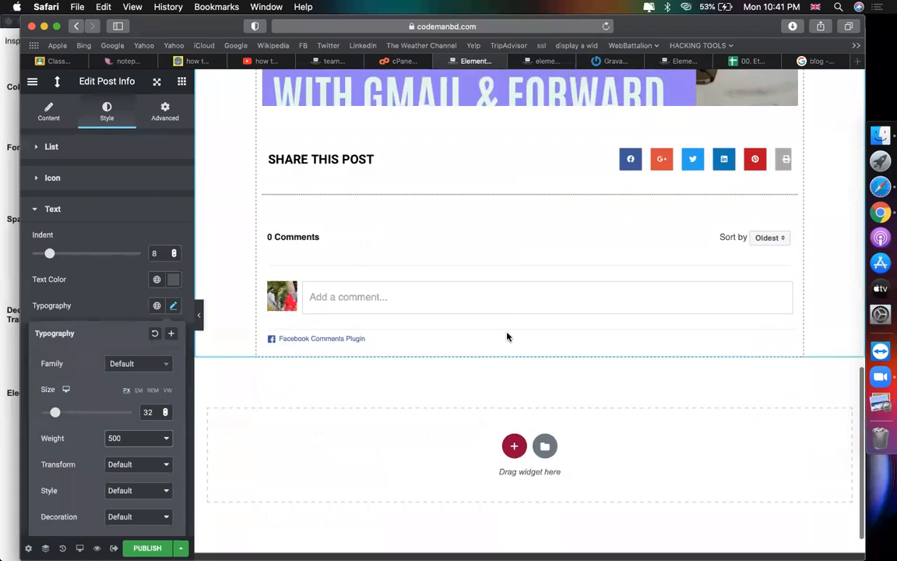
scroll(506, 336, up, 2)
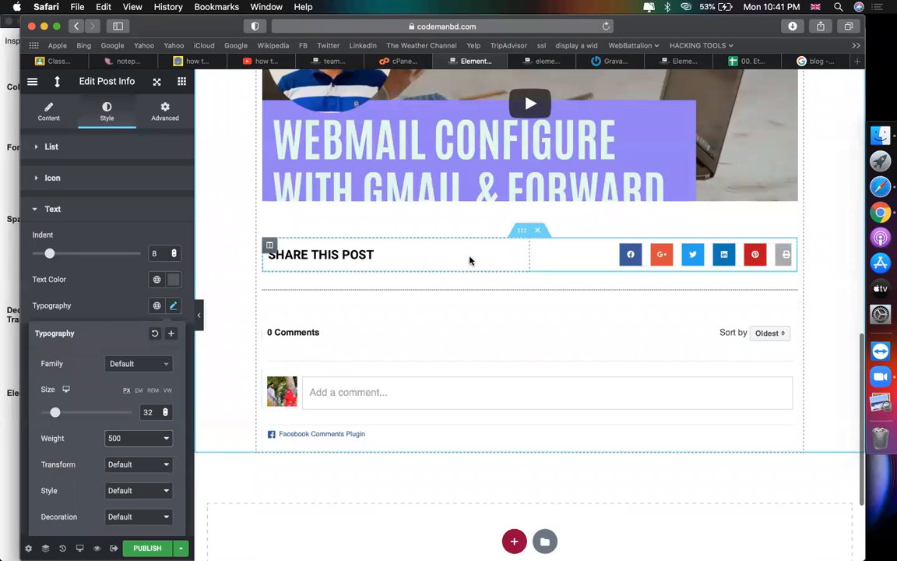
scroll(348, 346, up, 7)
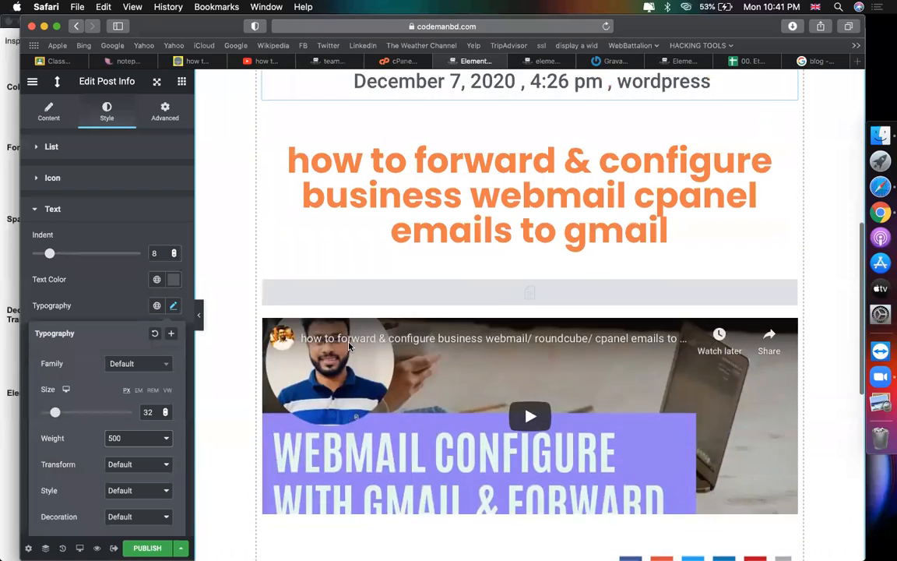
scroll(348, 346, up, 8)
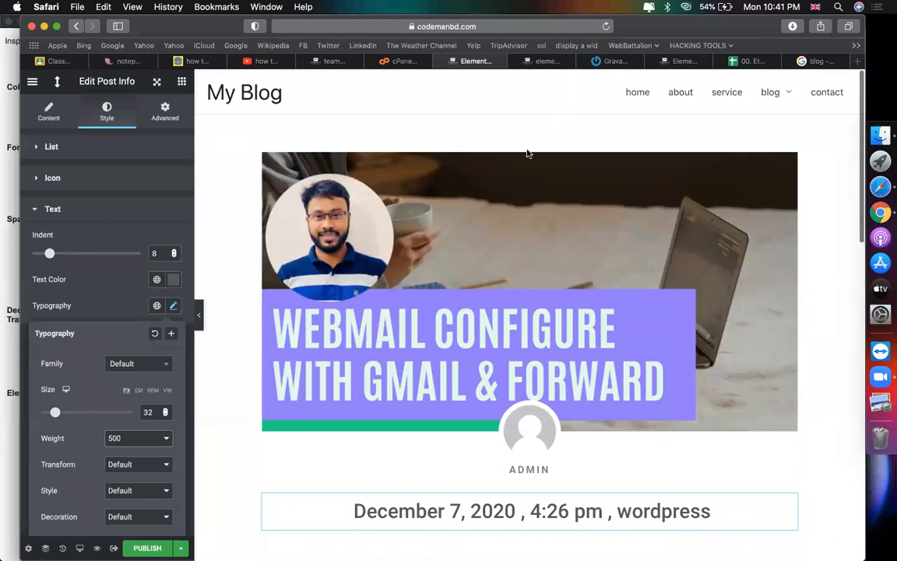
click(530, 139)
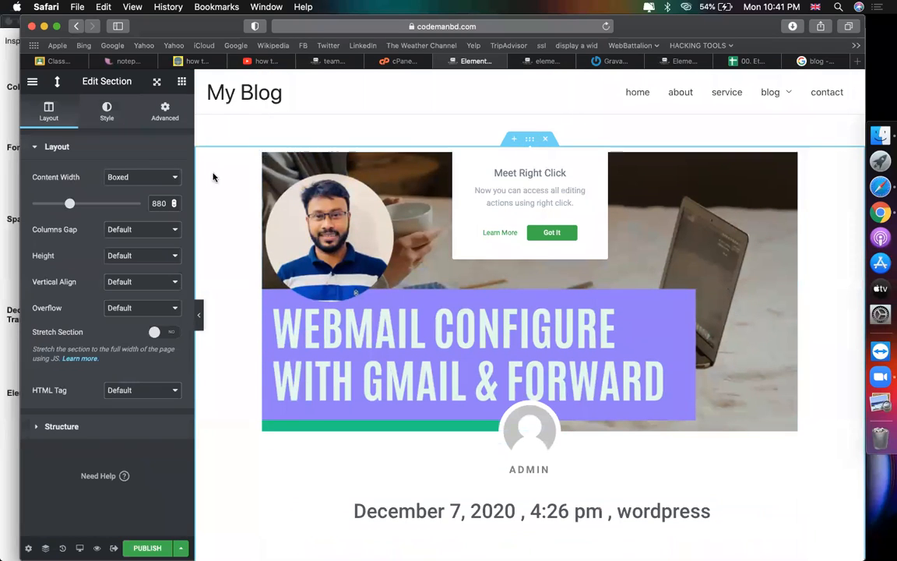
click(82, 113)
click(92, 300)
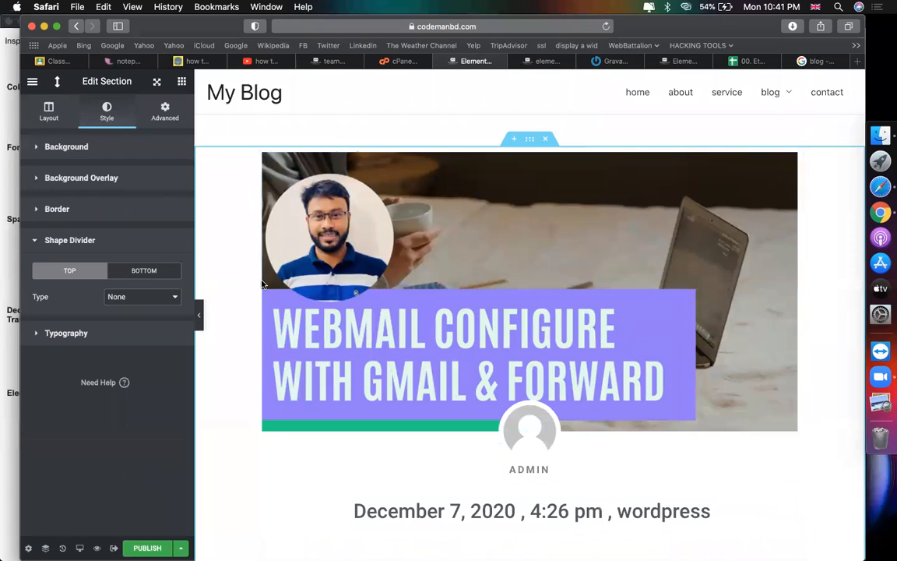
click(141, 271)
scroll(355, 307, down, 15)
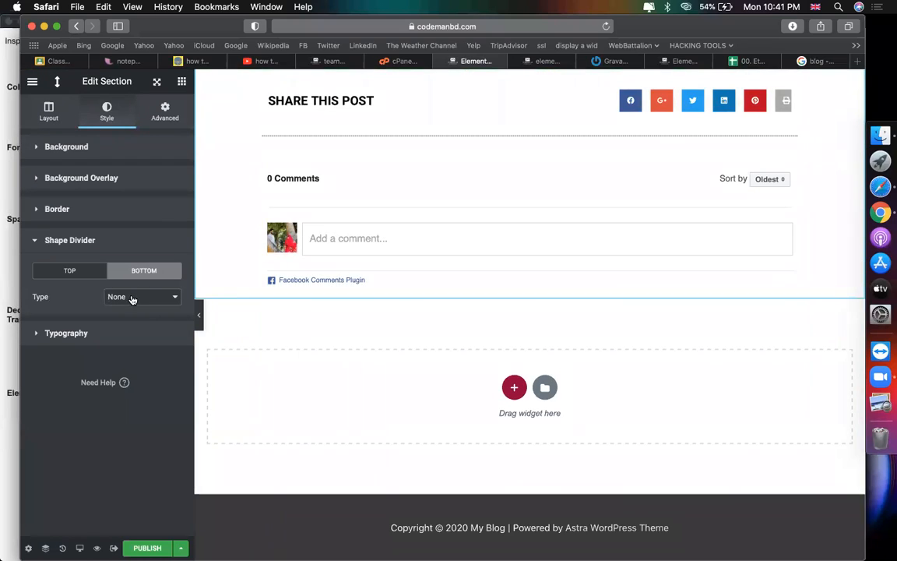
Step: Choose Mountains as the bottom divider shape with a starting black colour
click(132, 296)
click(123, 306)
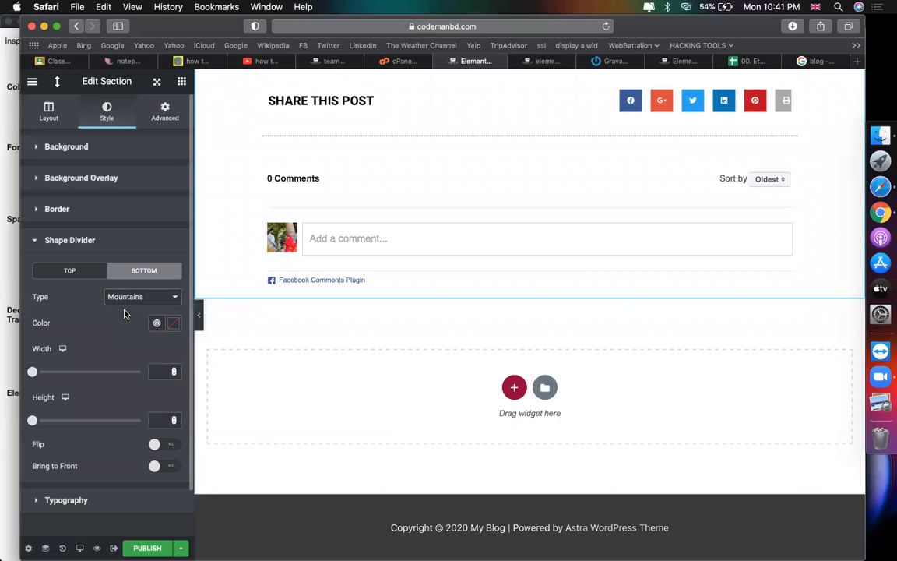
click(173, 323)
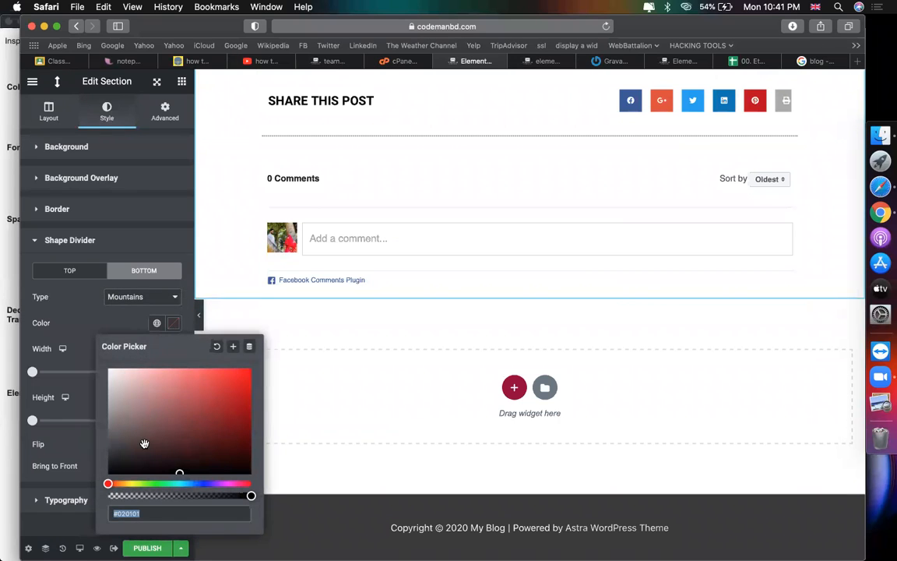
click(110, 470)
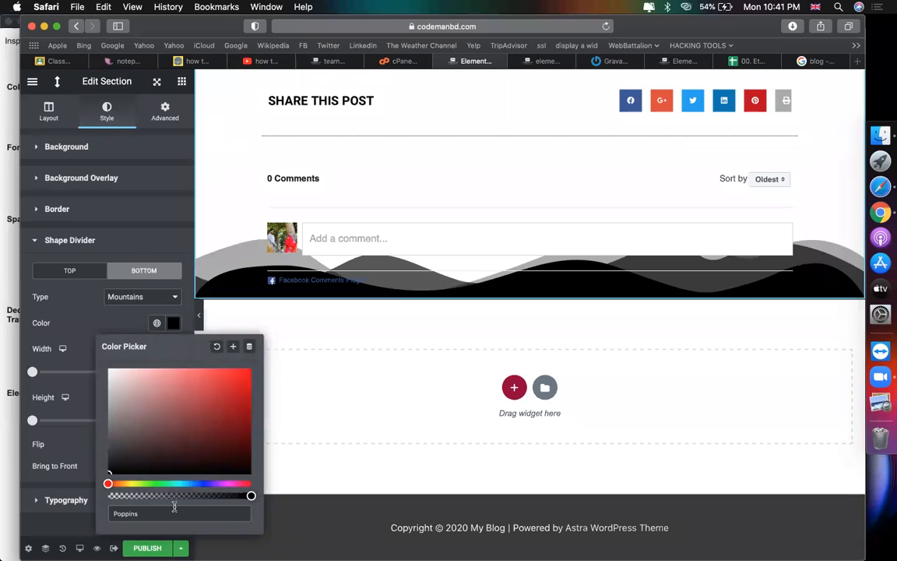
Step: Colour the divider orange f37d44, copied from the other browser, and raise its height to 80
key(super+Tab)
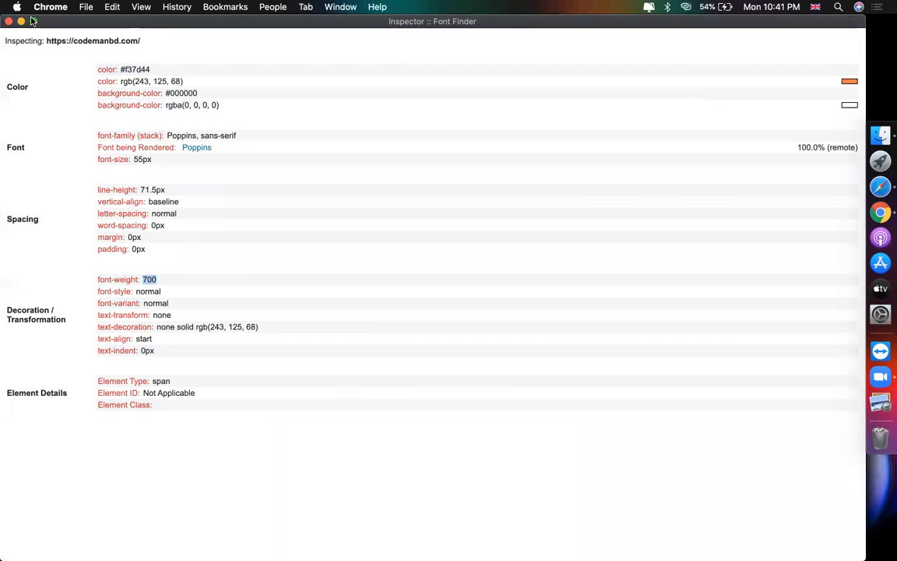
click(8, 21)
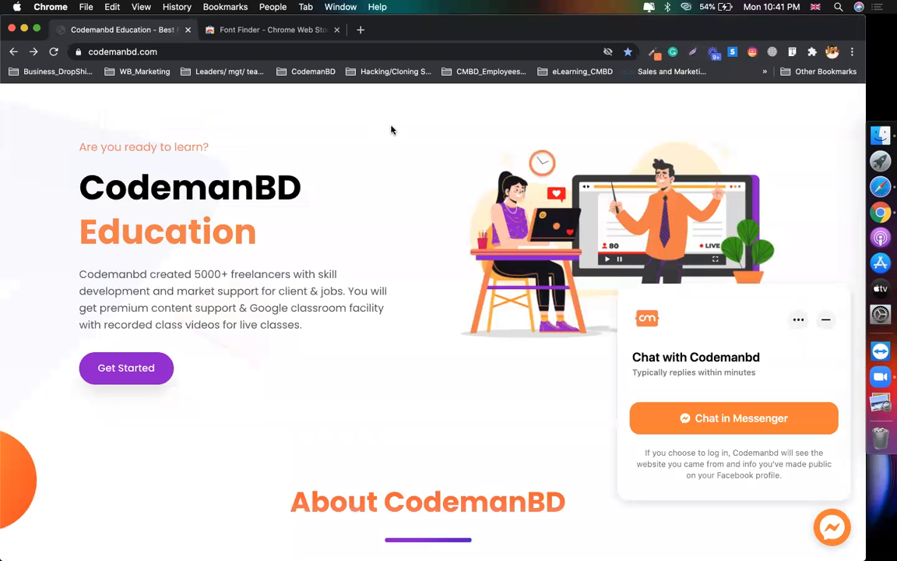
click(654, 52)
click(590, 92)
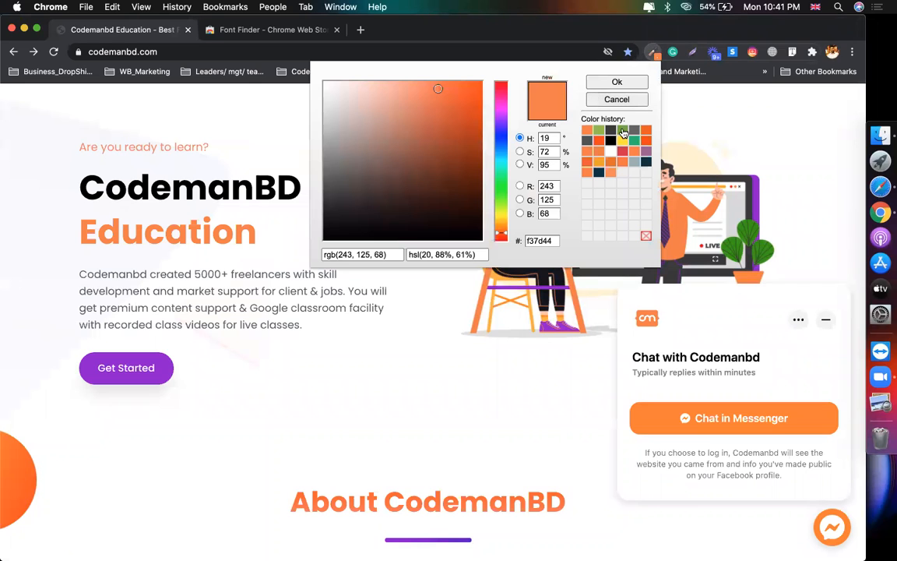
double_click(540, 241)
key(super+c)
key(super+Tab)
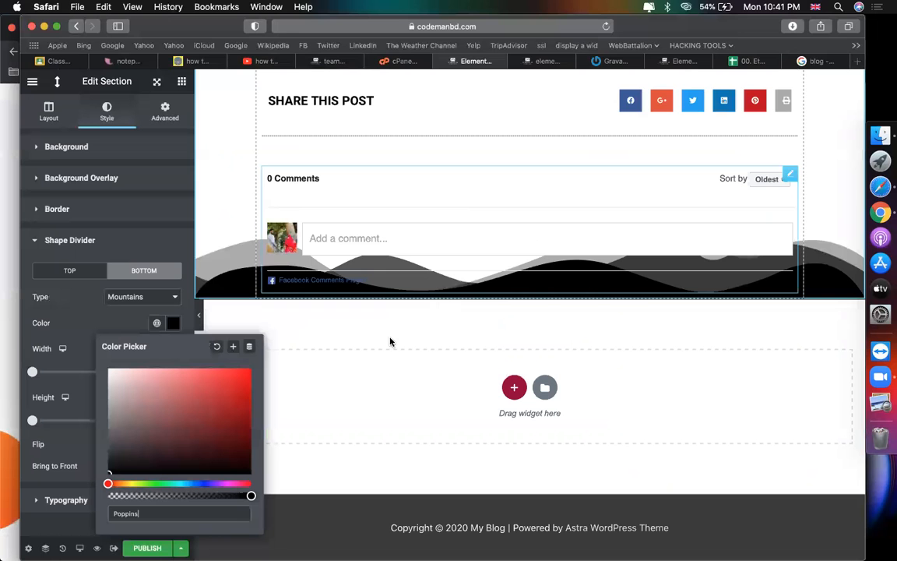
key(super+a)
key(super+v)
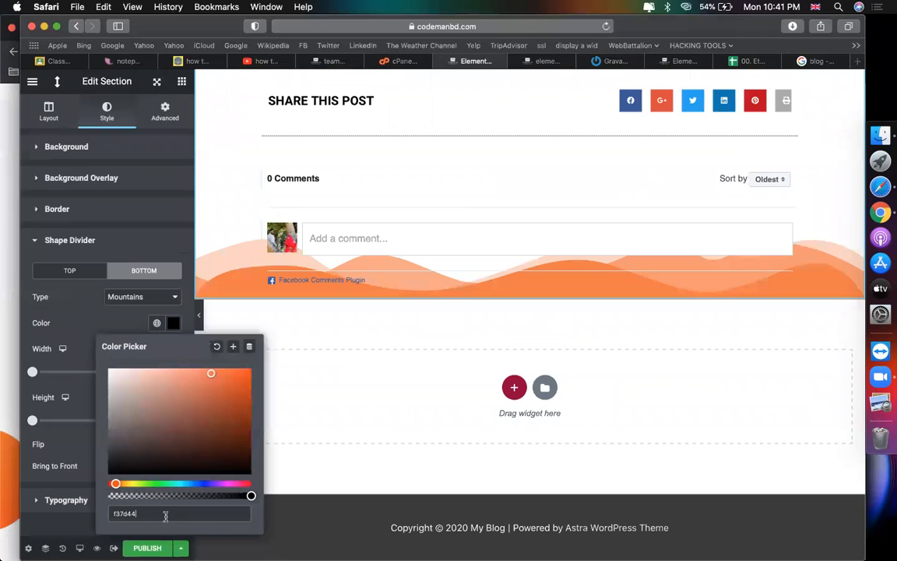
click(65, 306)
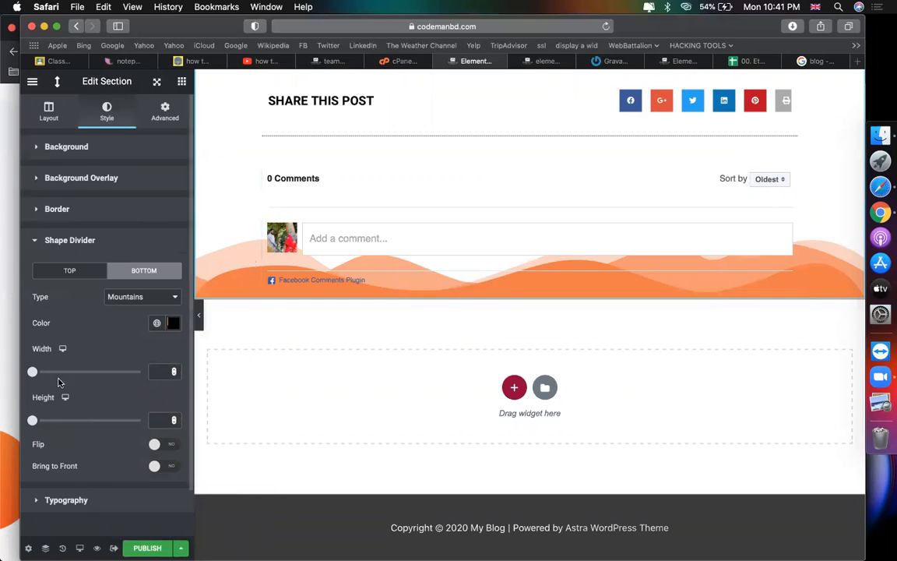
drag(34, 420, 49, 420)
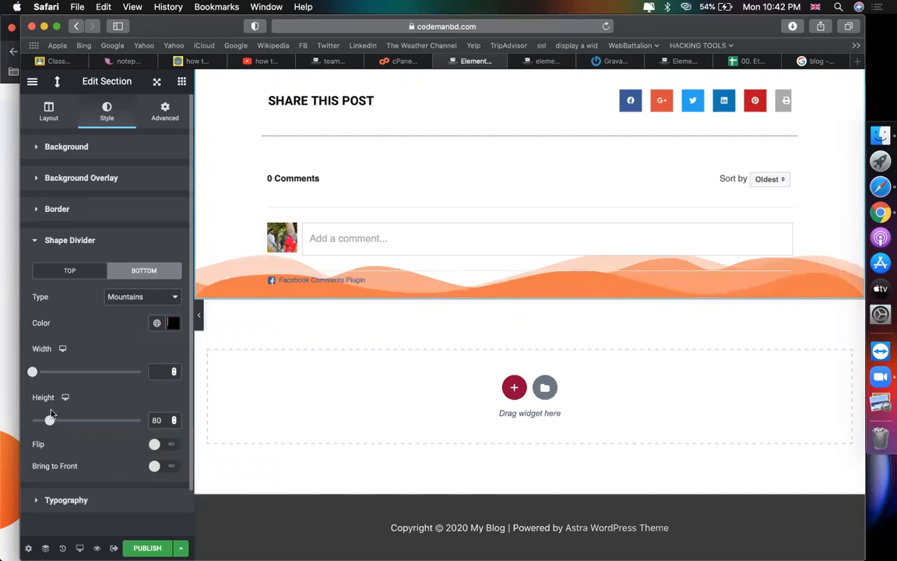
click(147, 106)
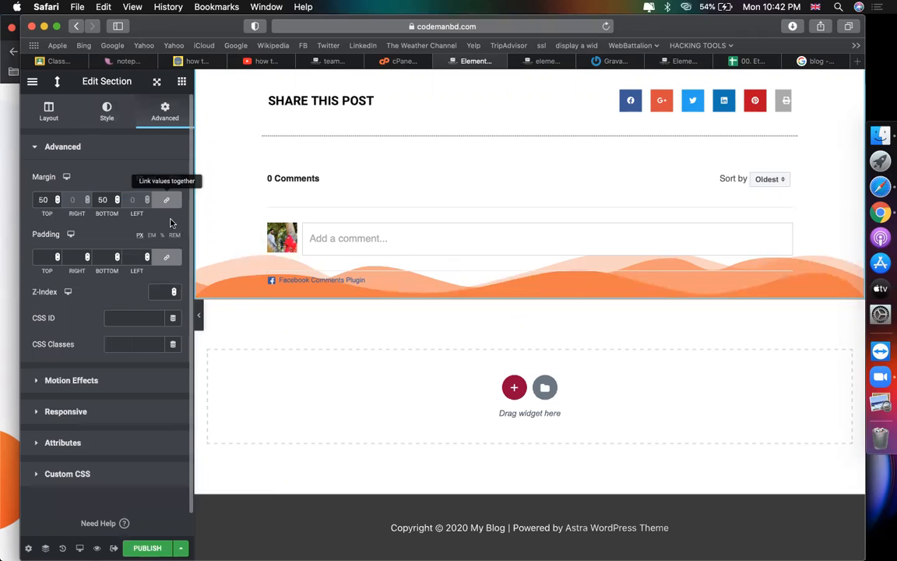
Step: Unlink the section padding and set the bottom padding to 108
click(168, 259)
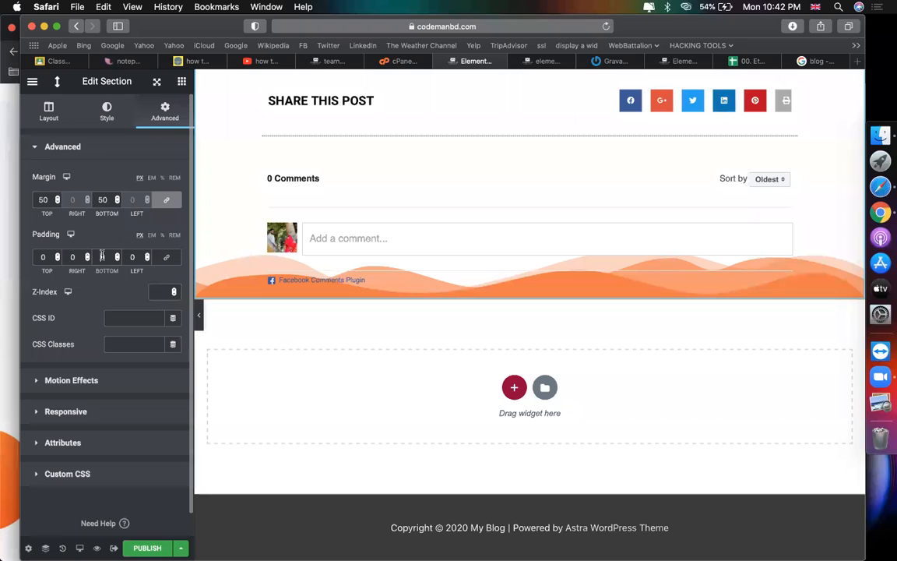
text(100)
key(BackSpace)
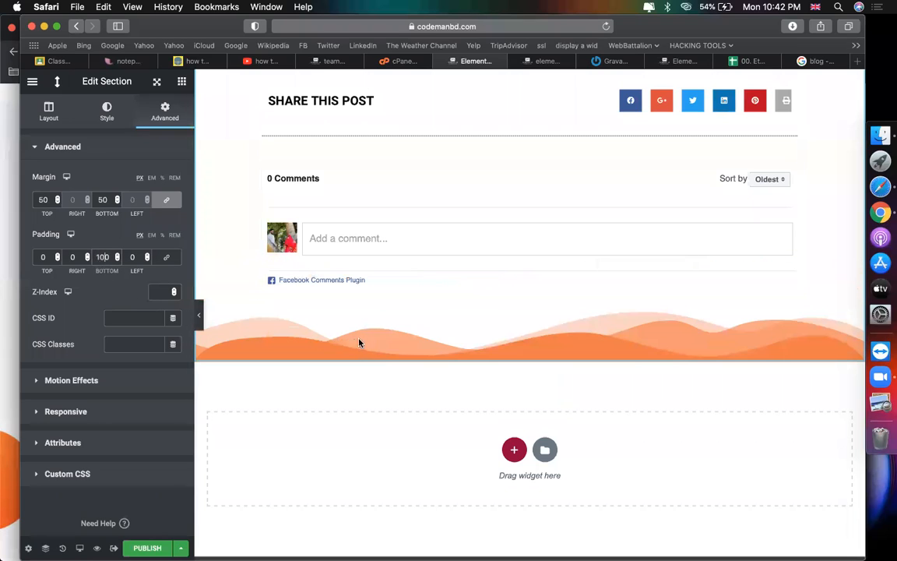
key(Up)
key(Up)
key(Up)
key(Up)
key(Up)
key(Up)
key(Up)
key(Up)
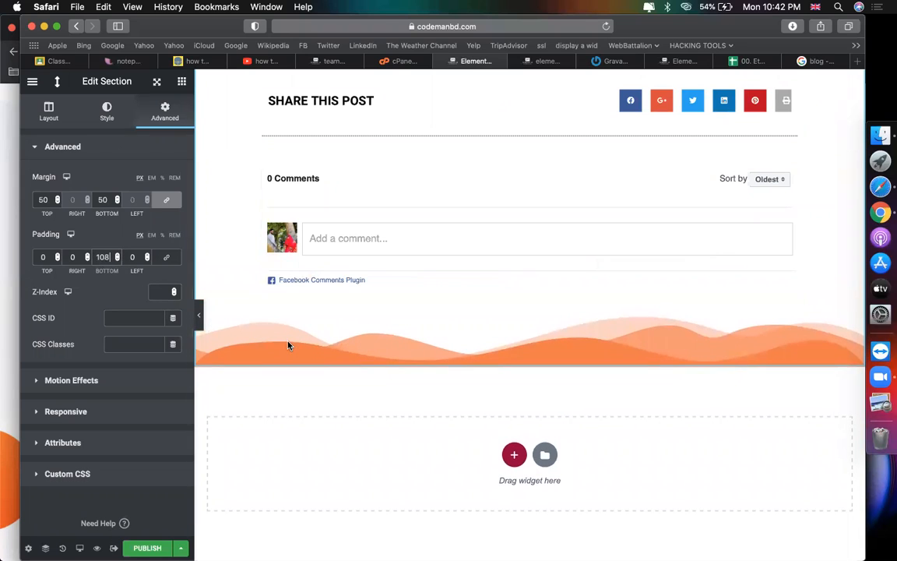
Step: Resize the bottom Mountains divider to height 89 and width 100
click(105, 109)
click(98, 303)
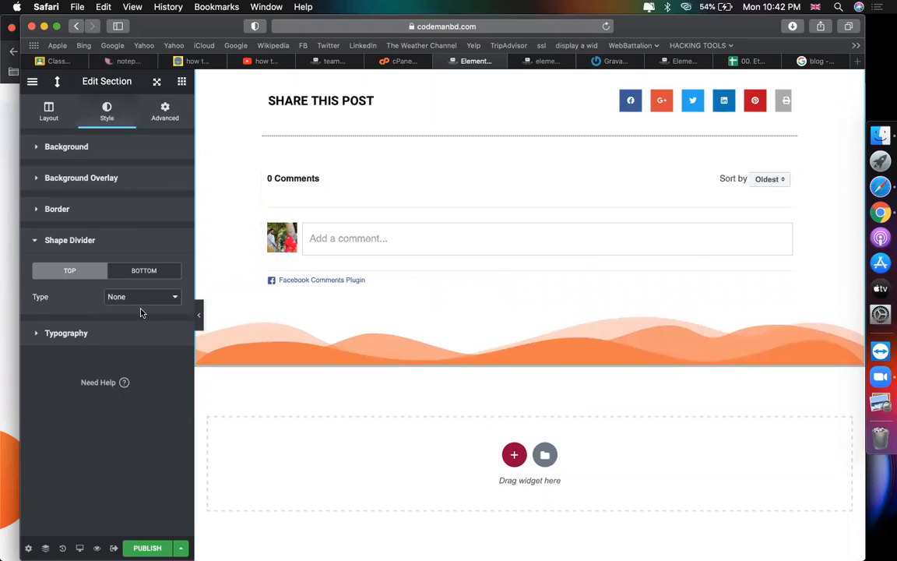
click(154, 273)
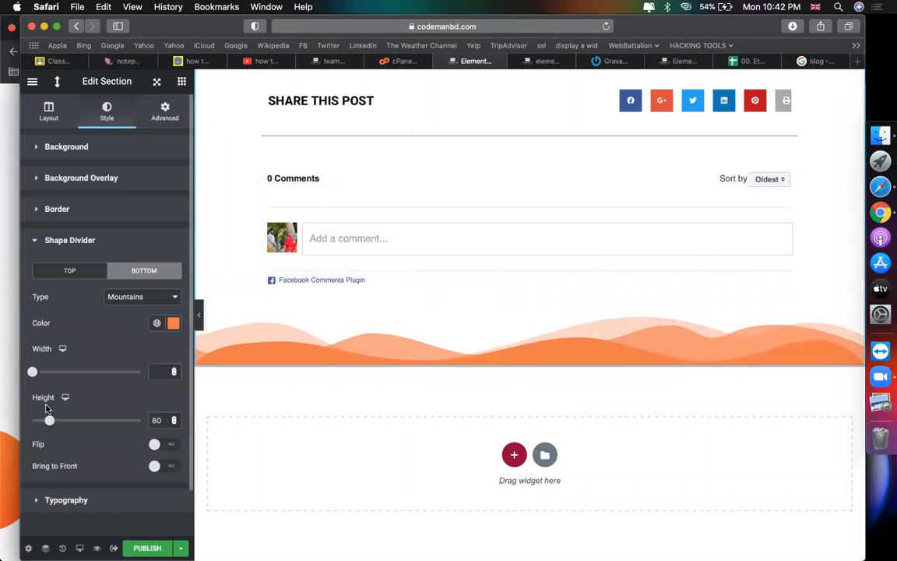
mouse_move(50, 422)
mouse_down()
mouse_move(60, 421)
mouse_move(52, 421)
mouse_up()
drag(35, 374, 113, 372)
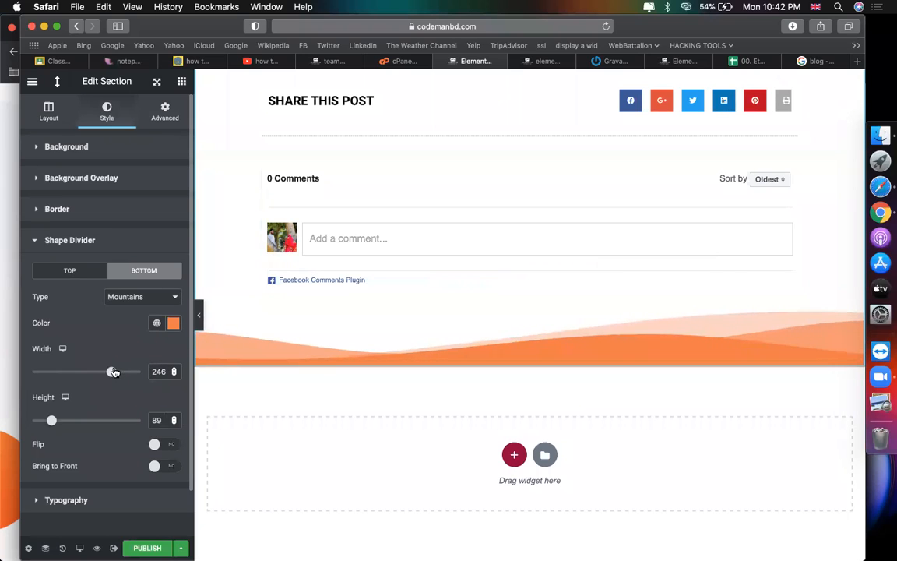
Step: Flip the bottom Mountains divider horizontally and expand the section's Background settings
click(159, 445)
scroll(455, 347, up, 10)
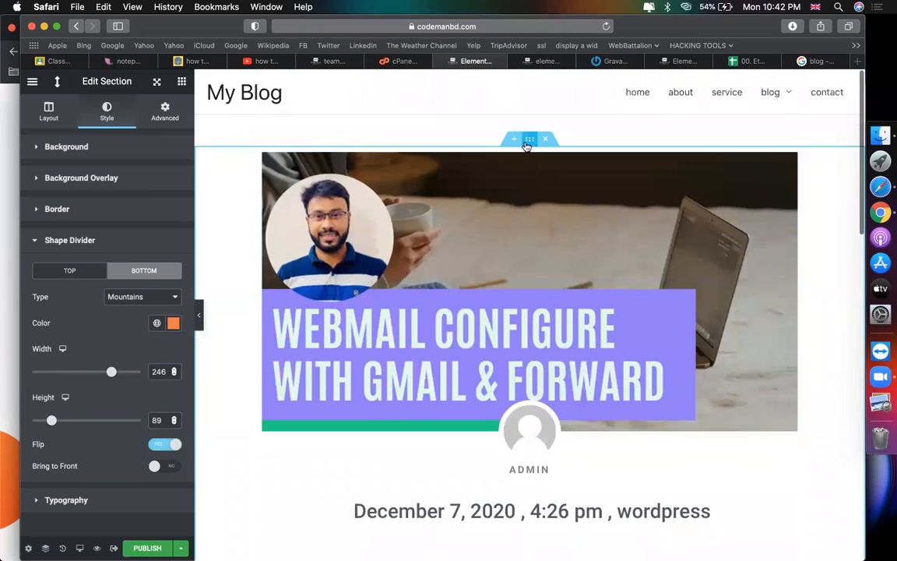
click(65, 148)
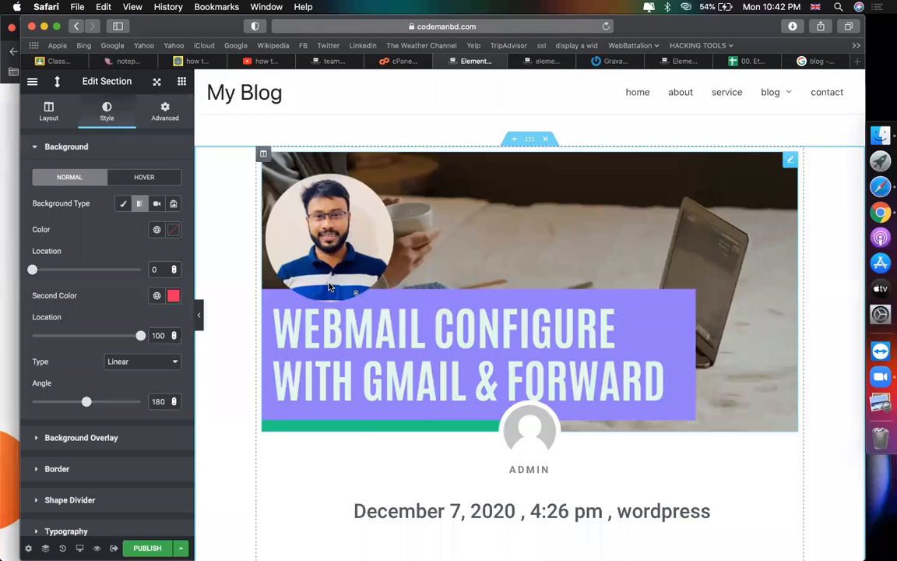
Step: Set the gradient's second colour to orange f37d44
scroll(323, 285, down, 15)
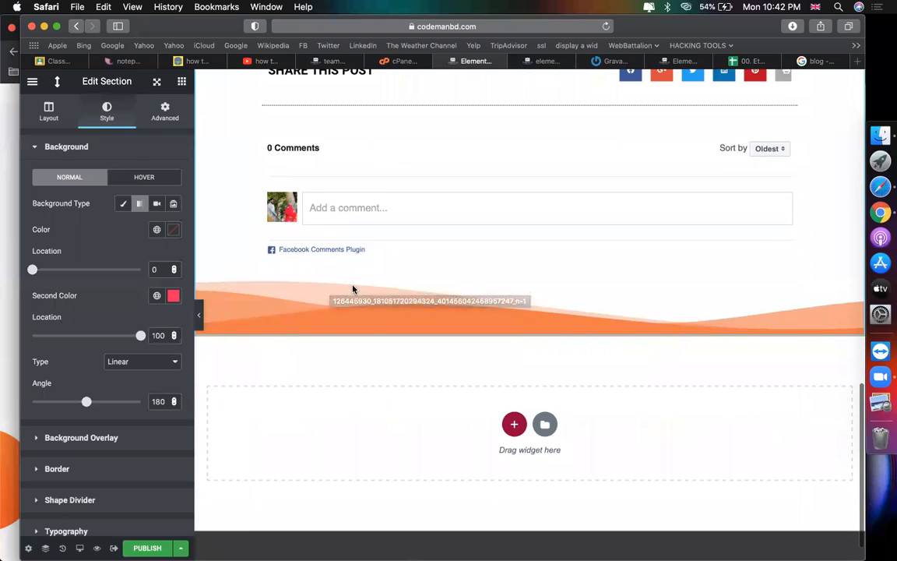
click(174, 297)
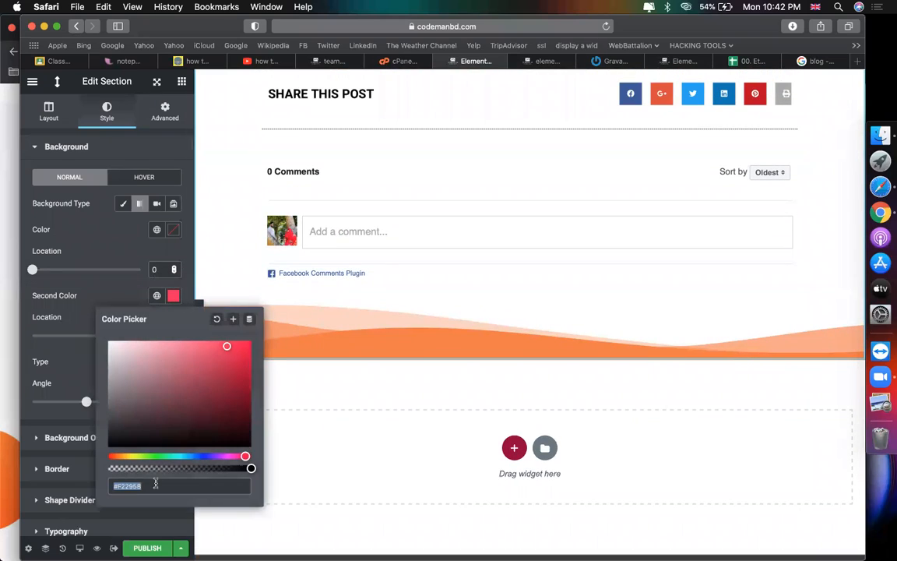
key(super+v)
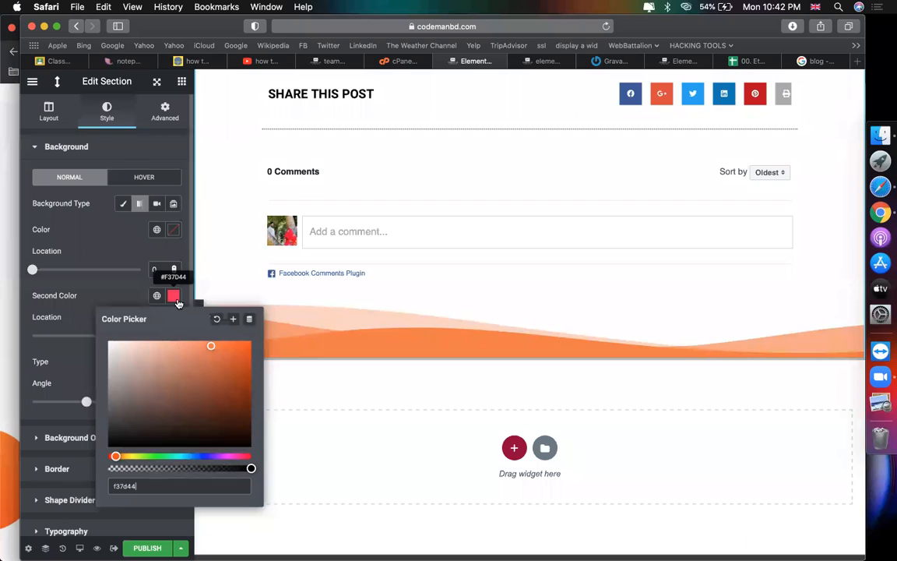
click(115, 297)
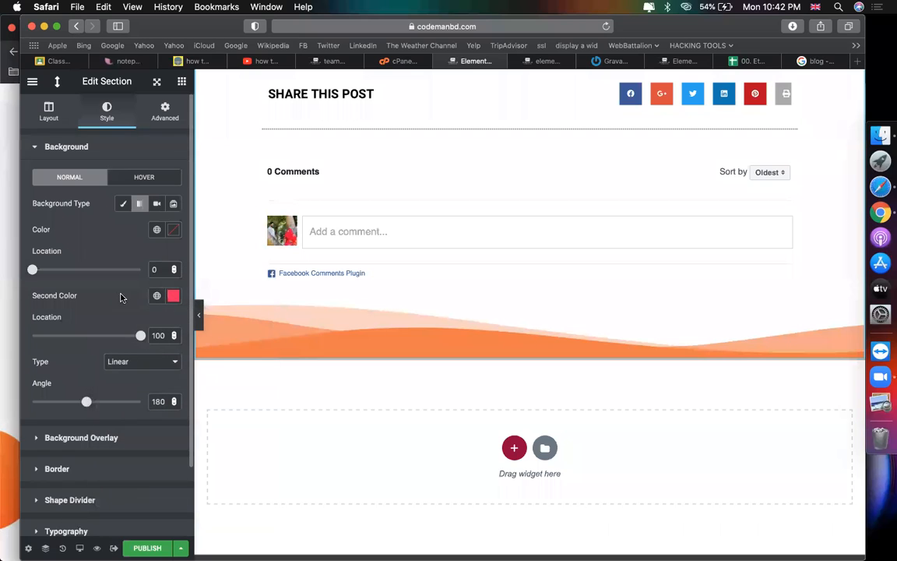
click(172, 295)
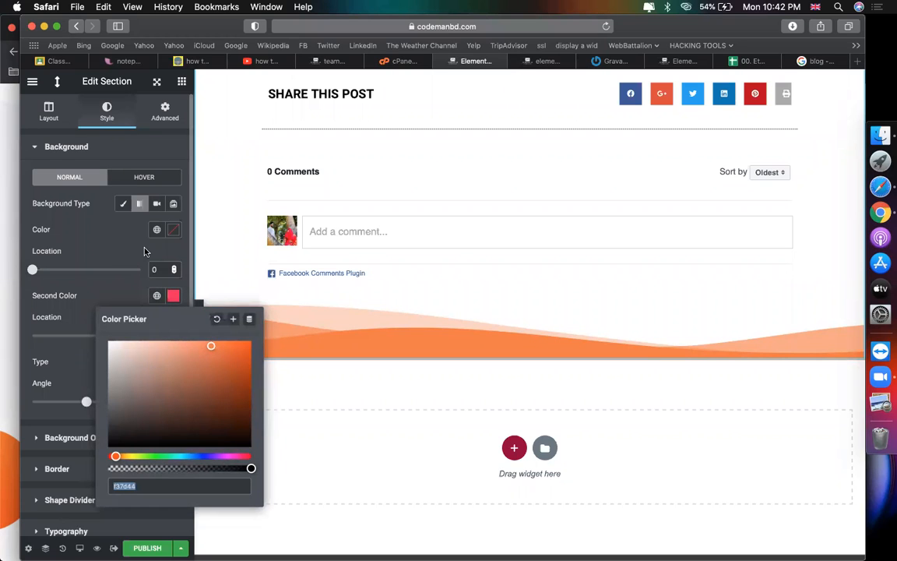
Step: Set the gradient's first colour to near-white #F0E6E6
click(129, 222)
click(173, 229)
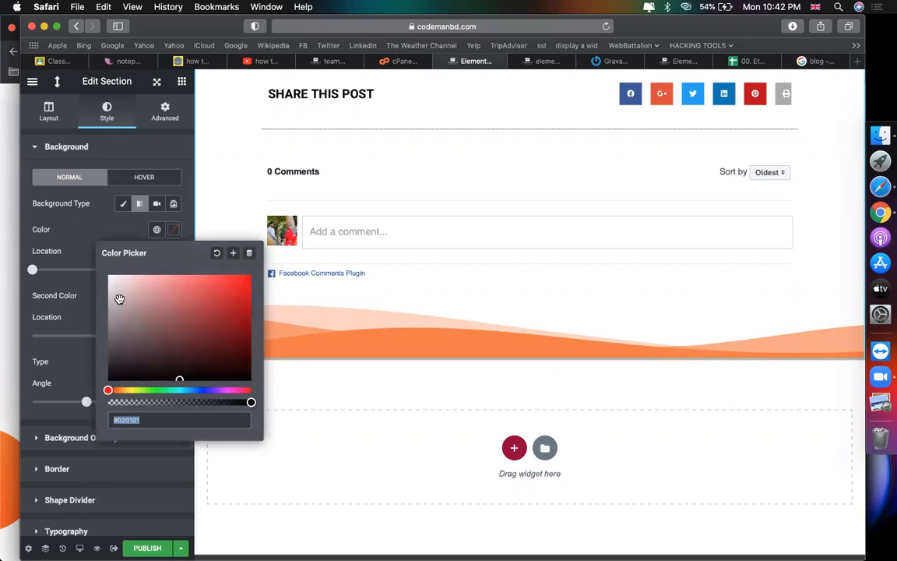
click(113, 280)
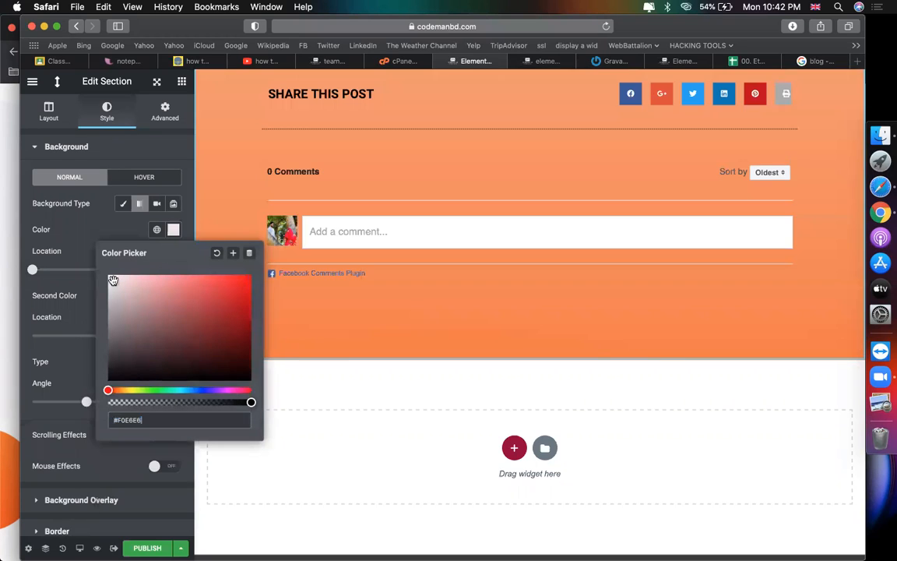
click(88, 242)
scroll(355, 293, up, 2)
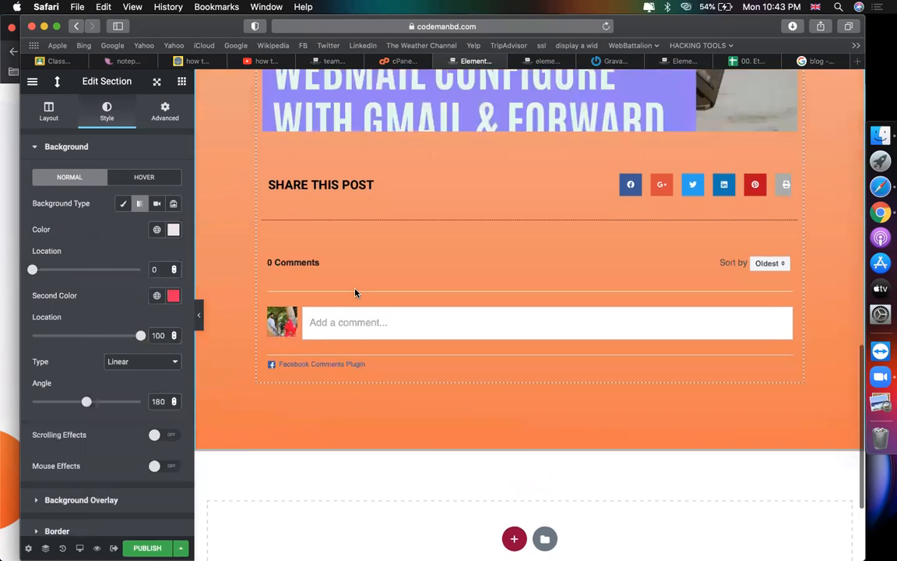
scroll(355, 293, up, 15)
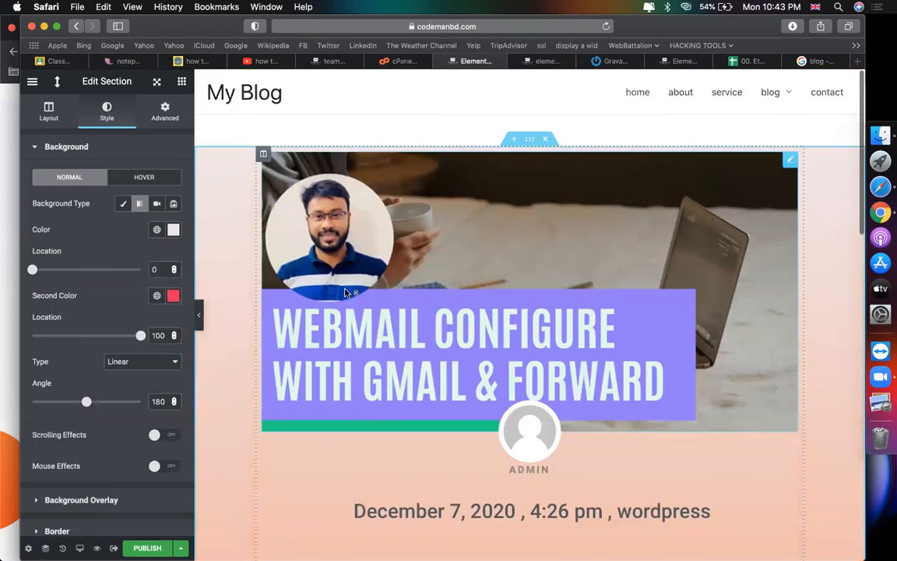
scroll(239, 229, down, 15)
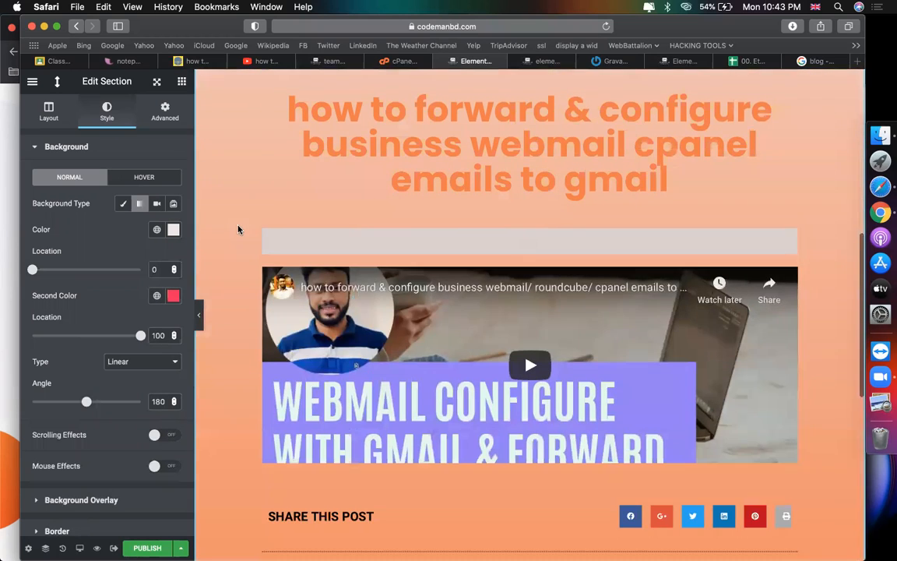
scroll(239, 229, down, 2)
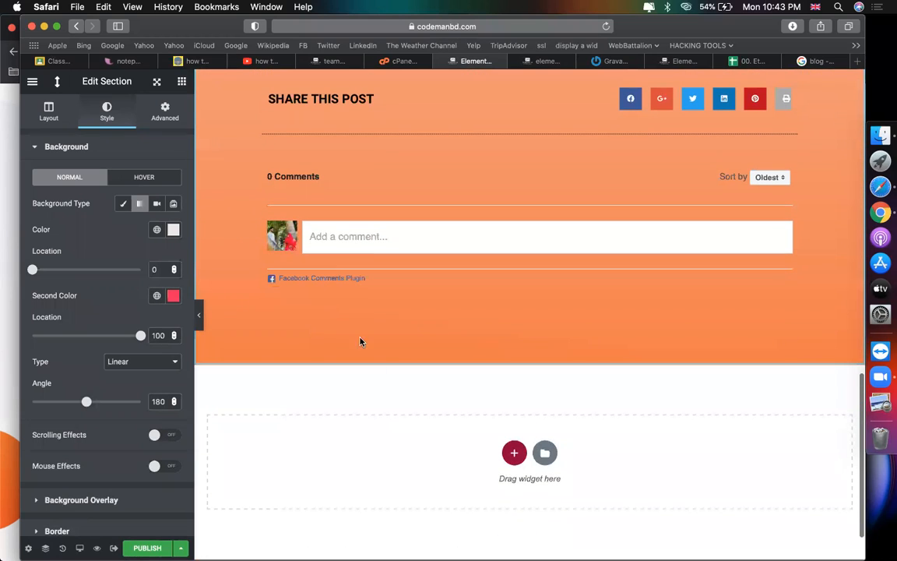
scroll(130, 421, down, 4)
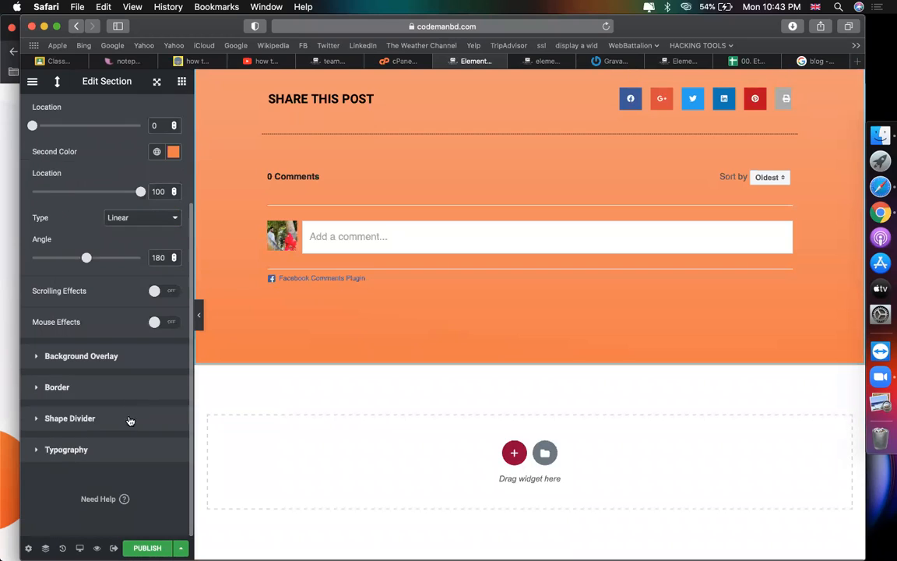
click(112, 420)
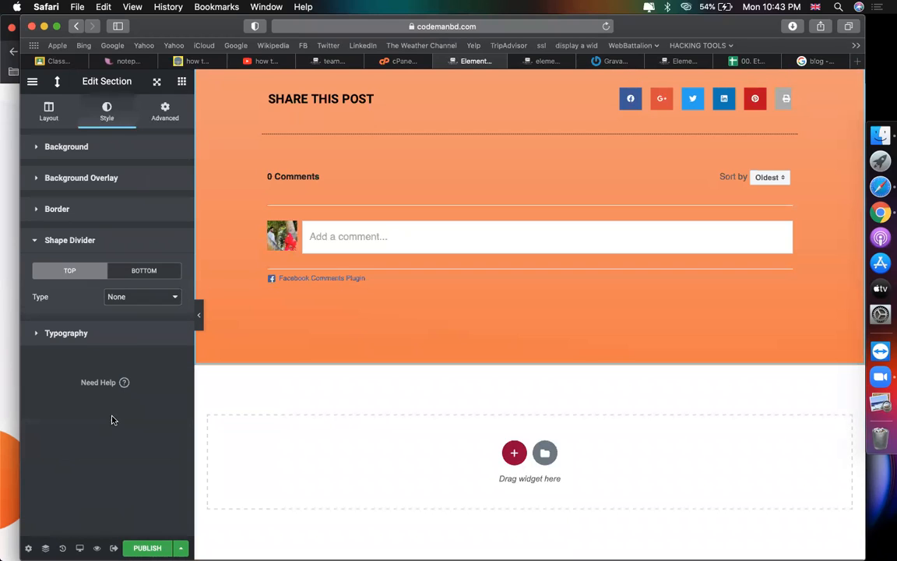
Step: Recolour the bottom Mountains divider light off-white #EDE9E7
click(140, 273)
click(173, 323)
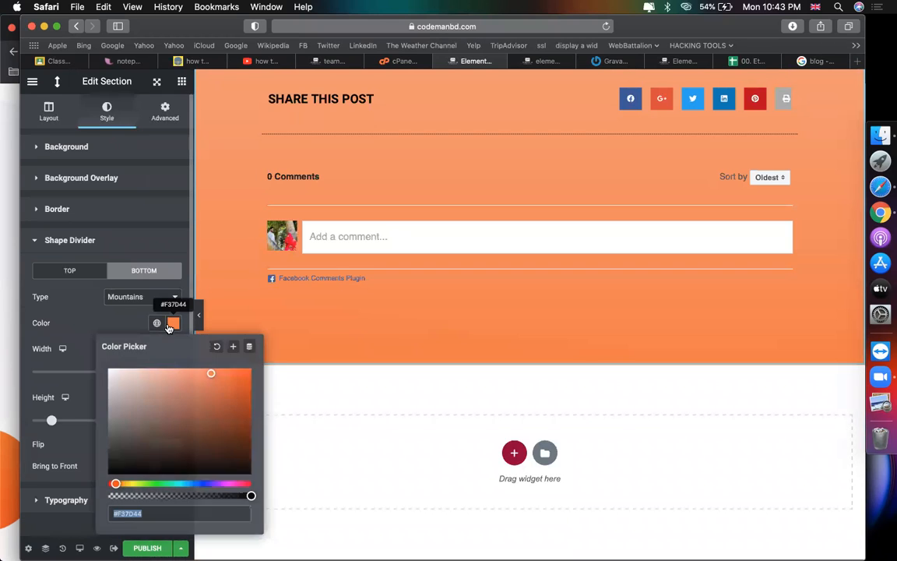
click(111, 375)
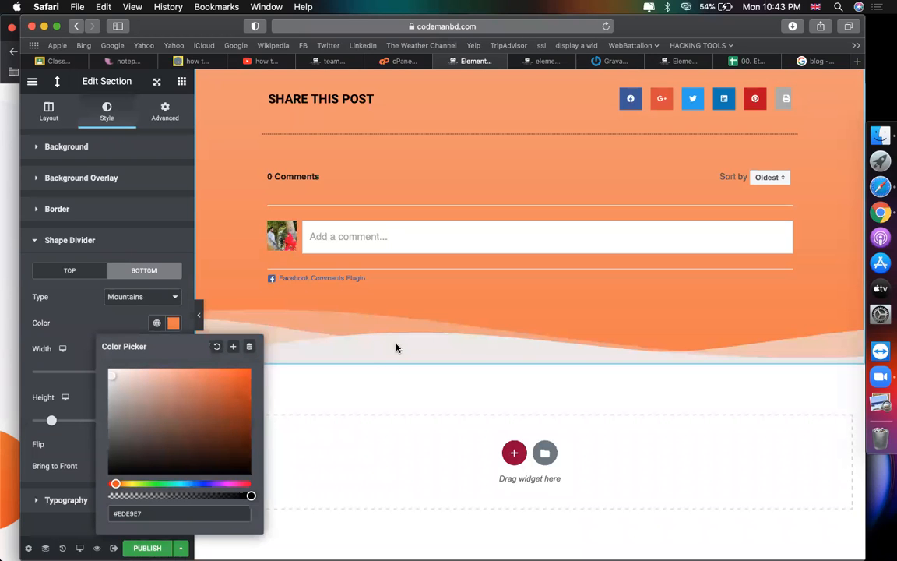
scroll(399, 343, up, 9)
scroll(401, 339, down, 3)
scroll(401, 339, down, 5)
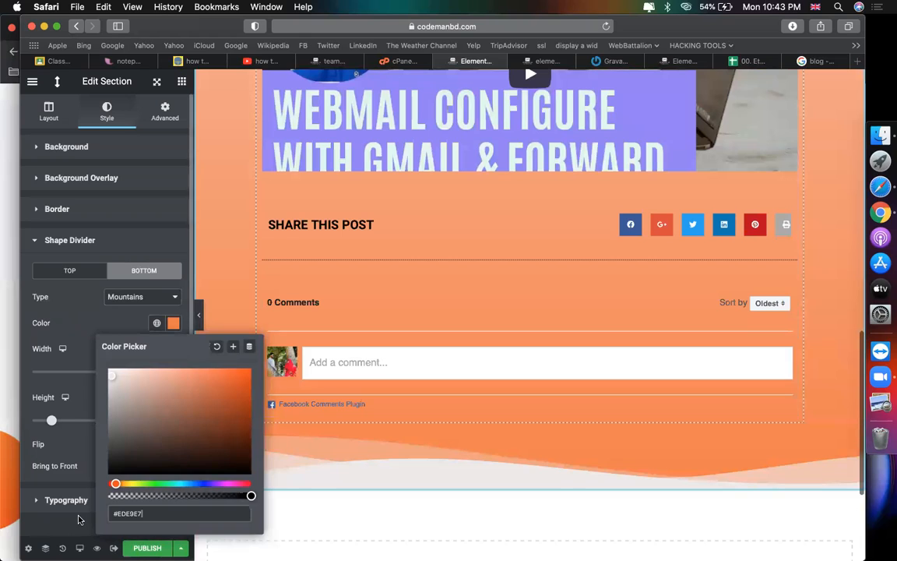
Step: Publish the template with the display condition Include All Singular
click(147, 548)
click(451, 376)
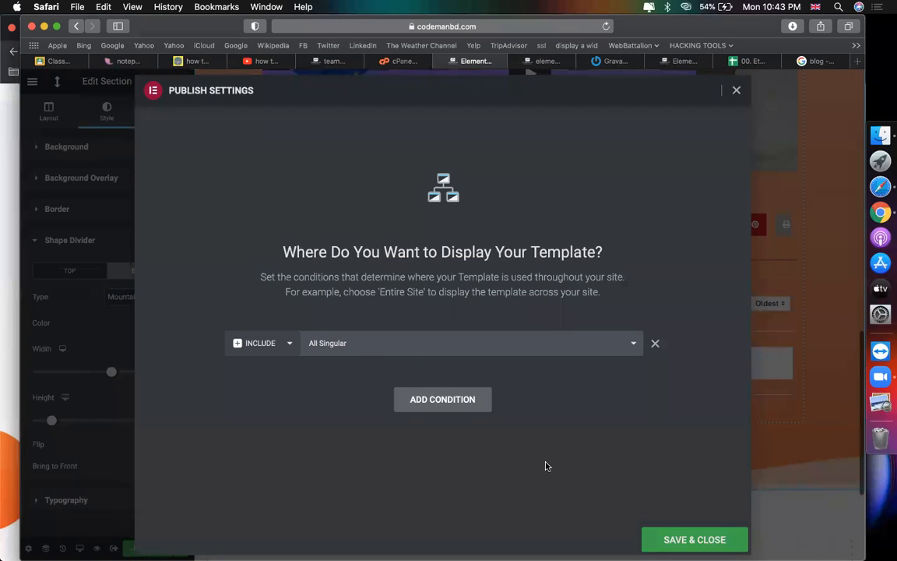
click(660, 539)
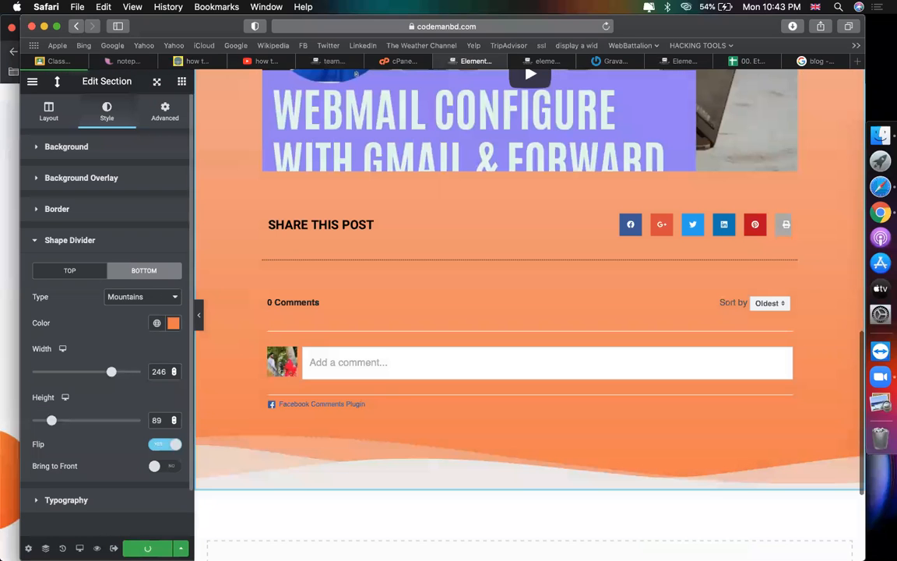
Step: Open the site's blog on the front end and view the FIVERR Virtual Assistant post
click(683, 64)
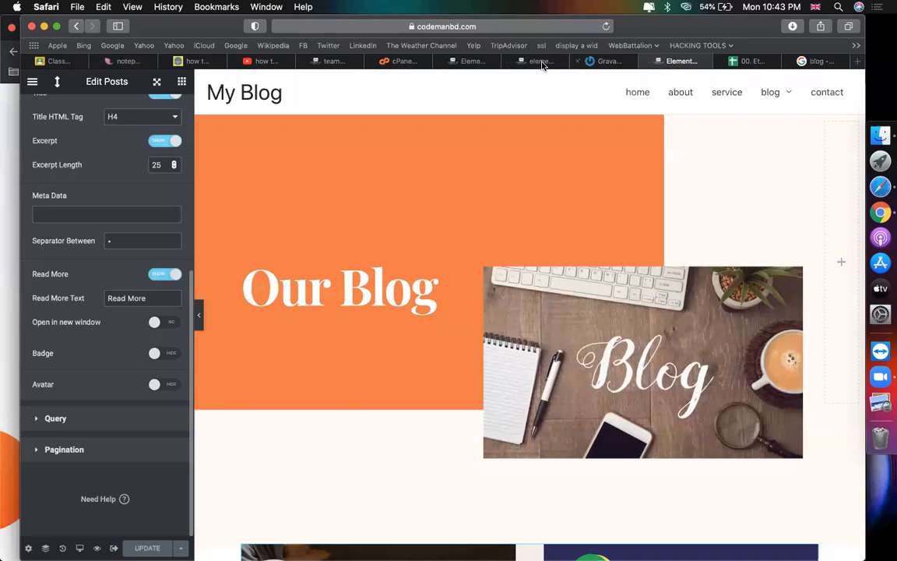
click(545, 60)
scroll(577, 213, down, 1)
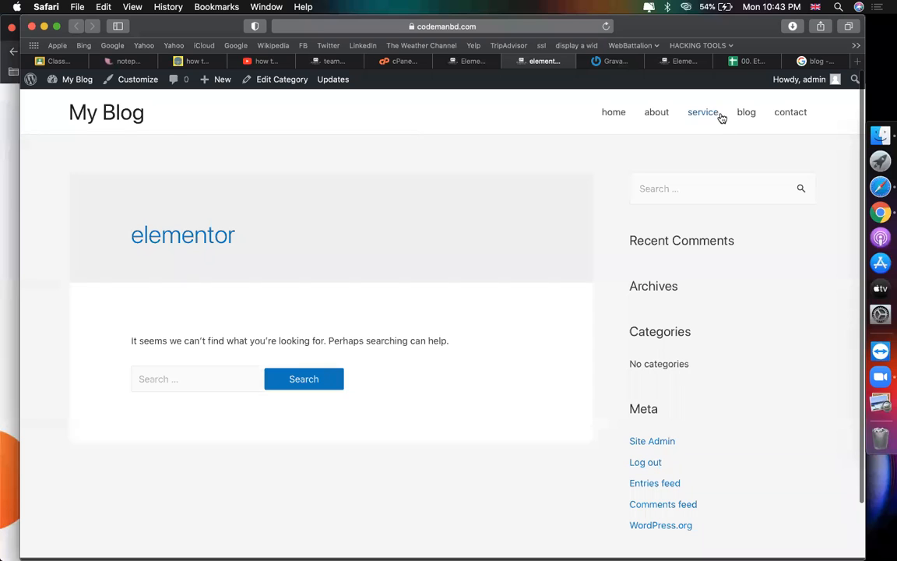
click(742, 114)
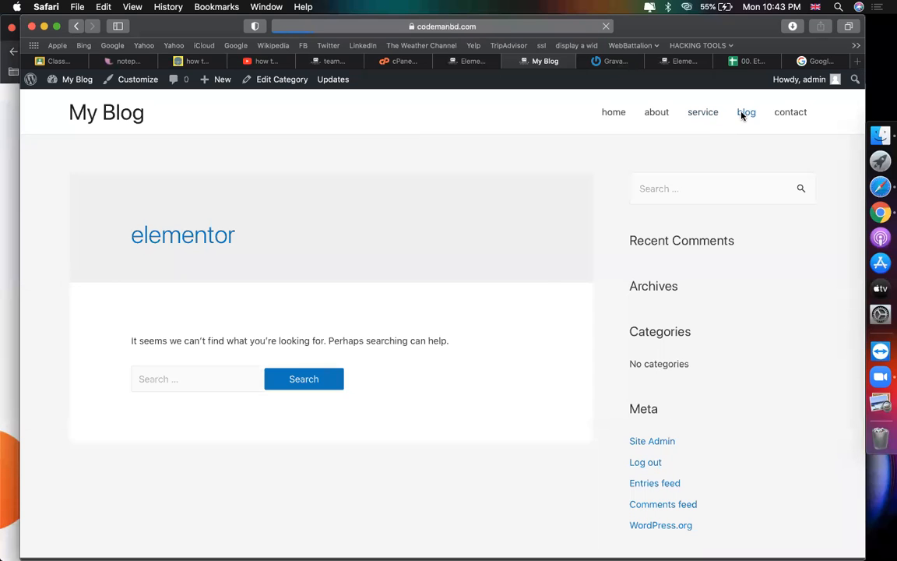
scroll(581, 193, down, 10)
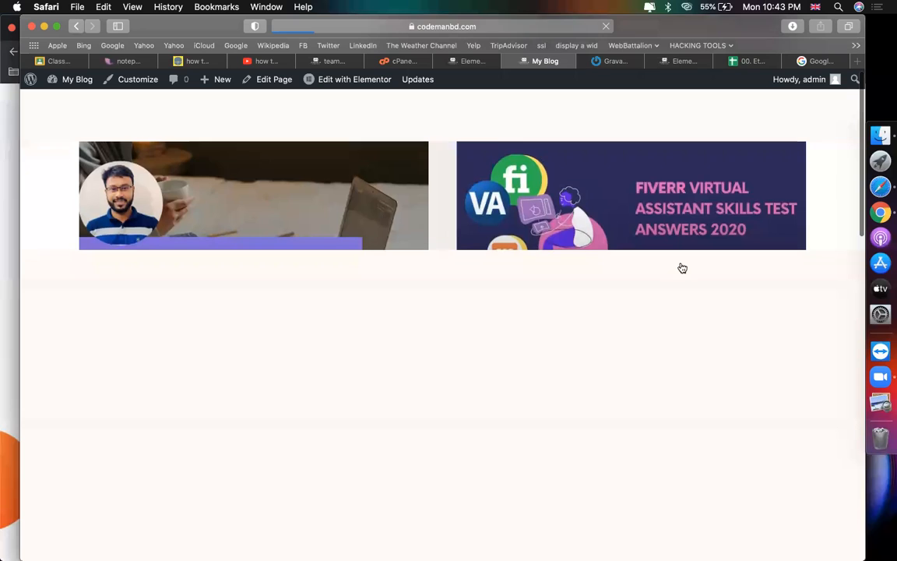
scroll(715, 278, up, 10)
scroll(715, 278, down, 10)
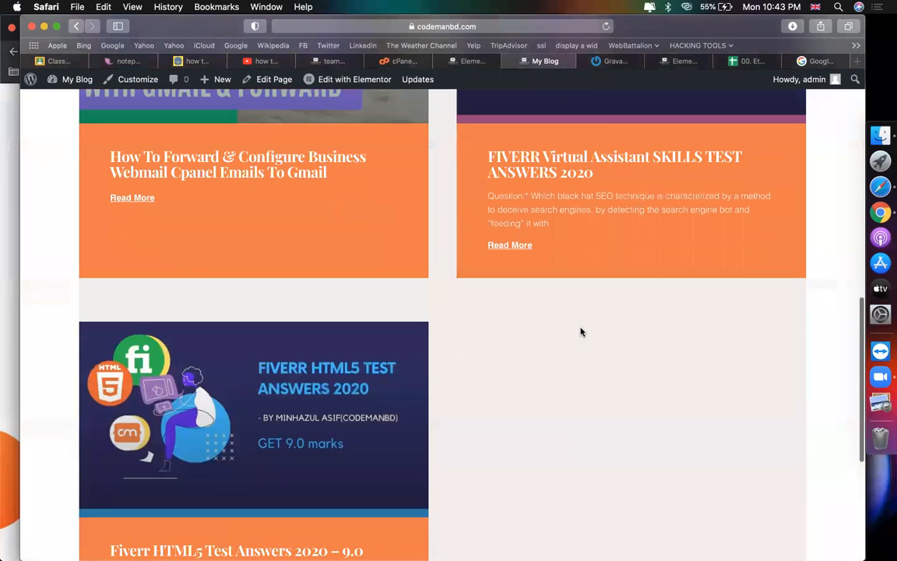
scroll(581, 330, up, 2)
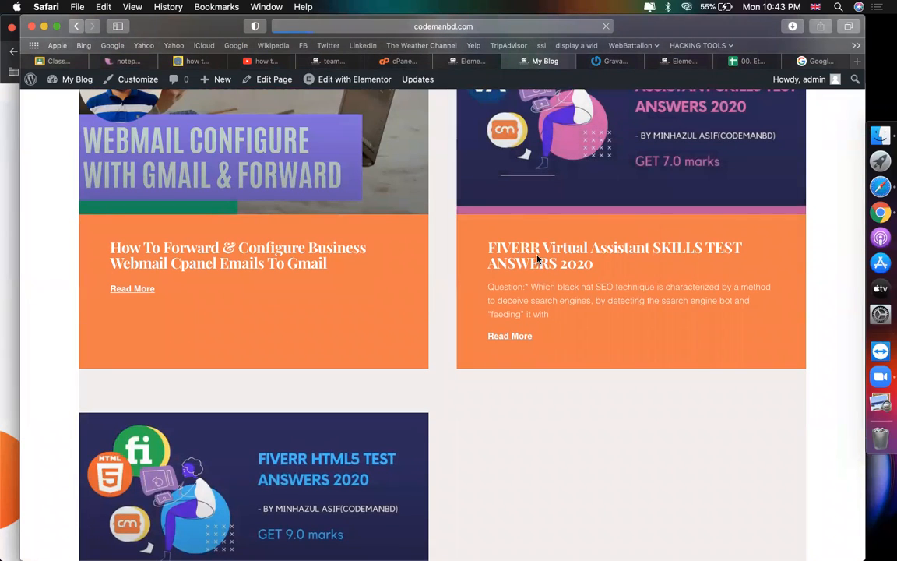
click(537, 260)
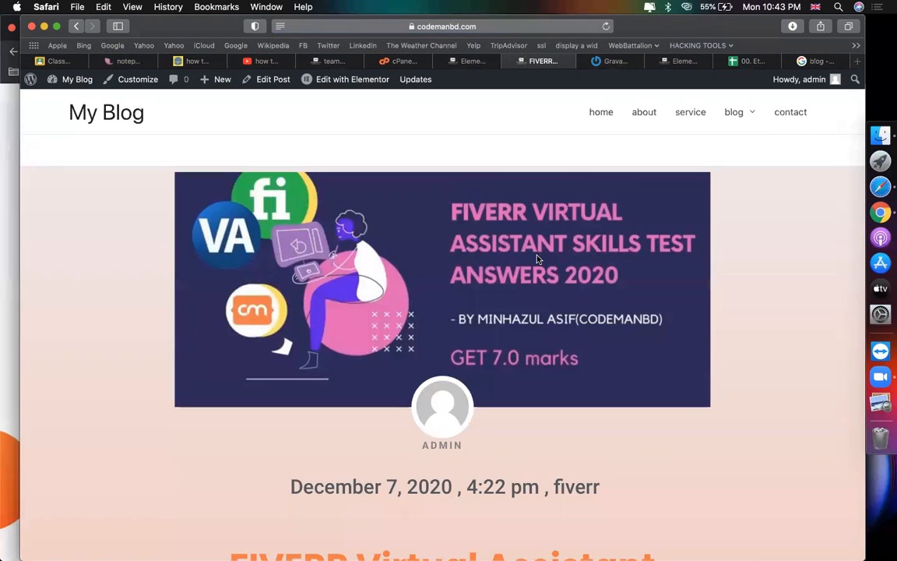
Step: Scroll through the live post's new design, then return to the Elementor template editor
scroll(685, 322, down, 5)
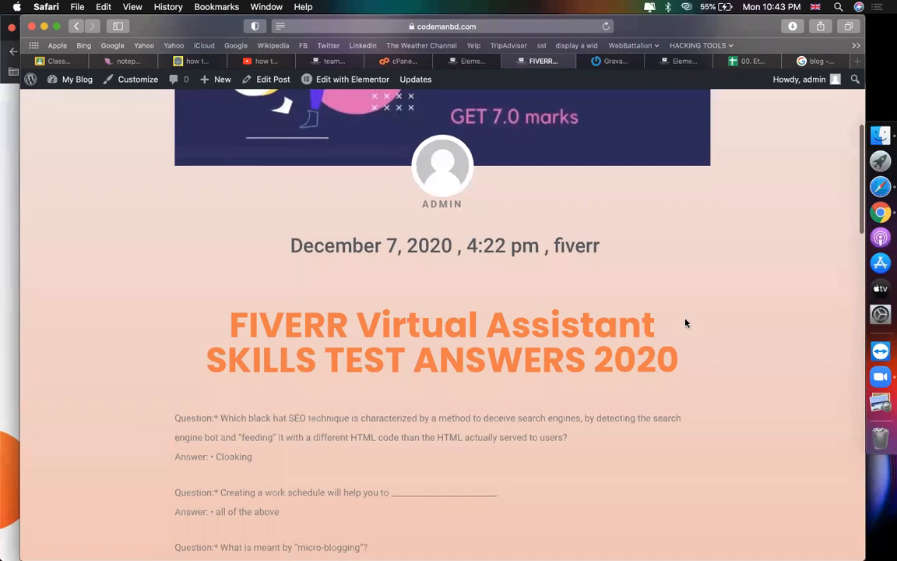
scroll(568, 327, up, 2)
scroll(568, 327, up, 4)
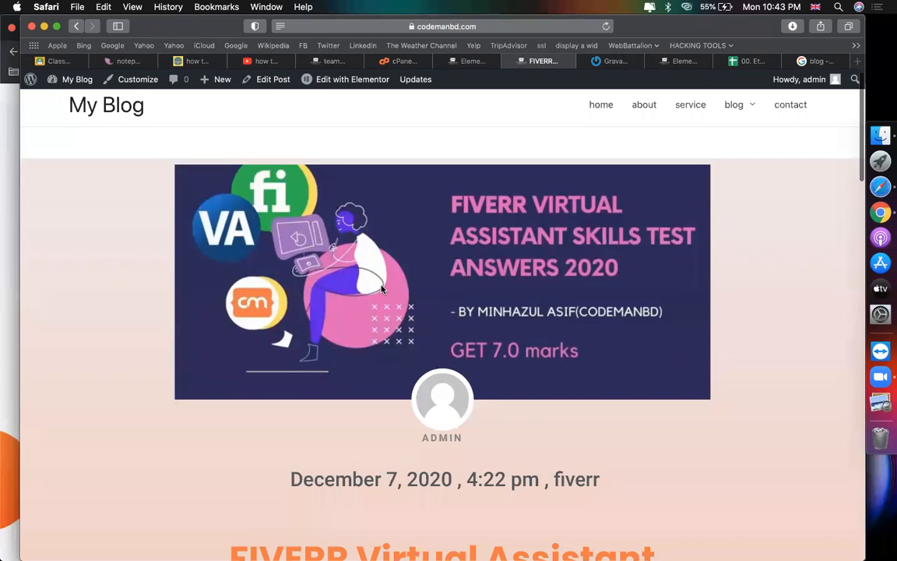
scroll(382, 289, down, 5)
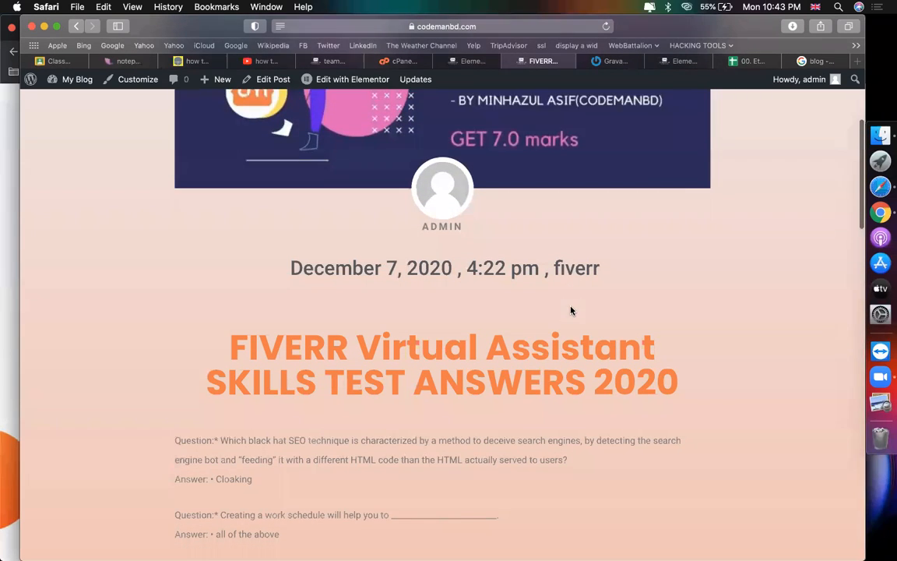
scroll(571, 310, down, 3)
drag(681, 257, 137, 274)
click(140, 296)
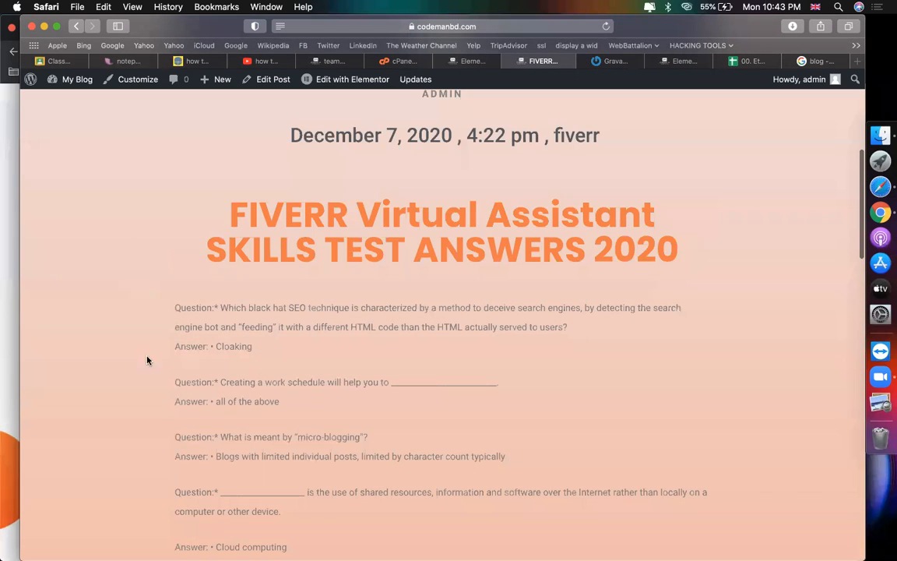
scroll(147, 360, down, 10)
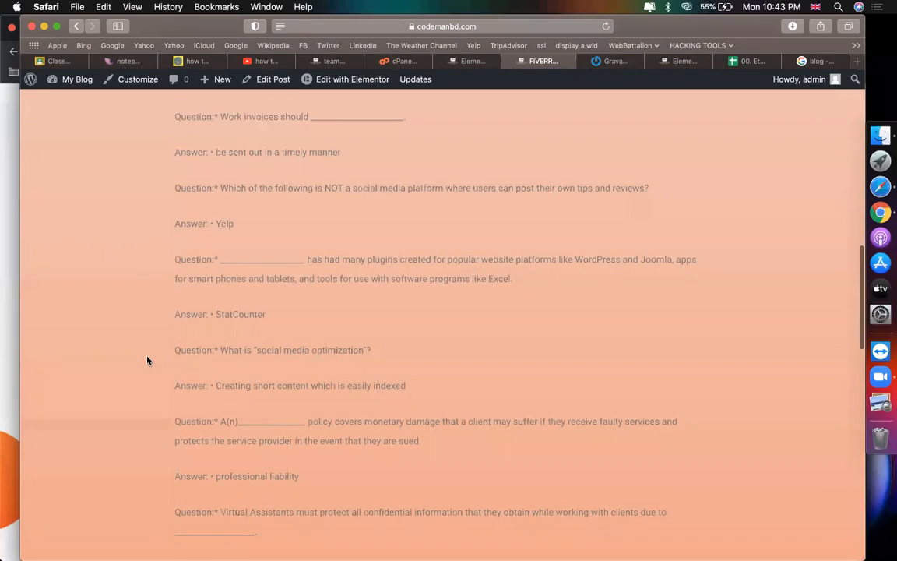
scroll(148, 360, down, 20)
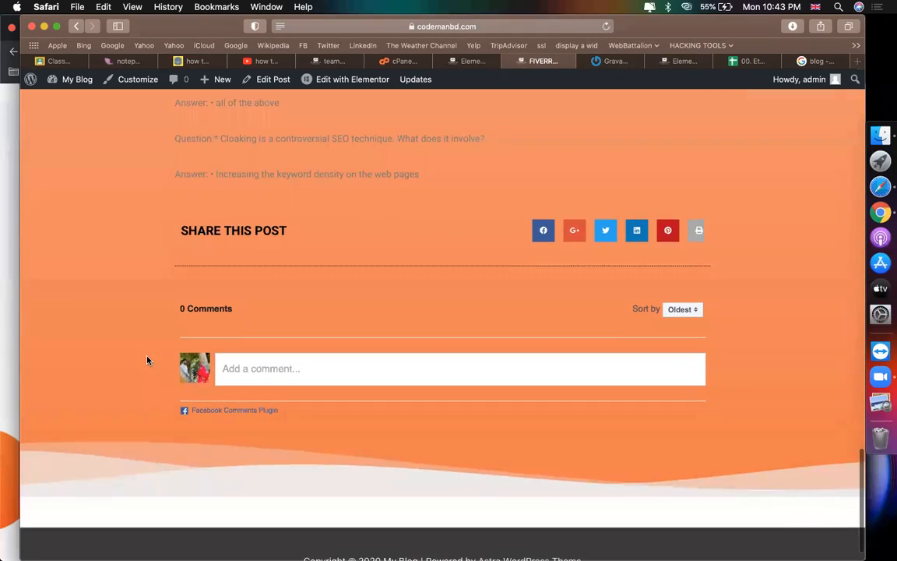
scroll(147, 360, down, 1)
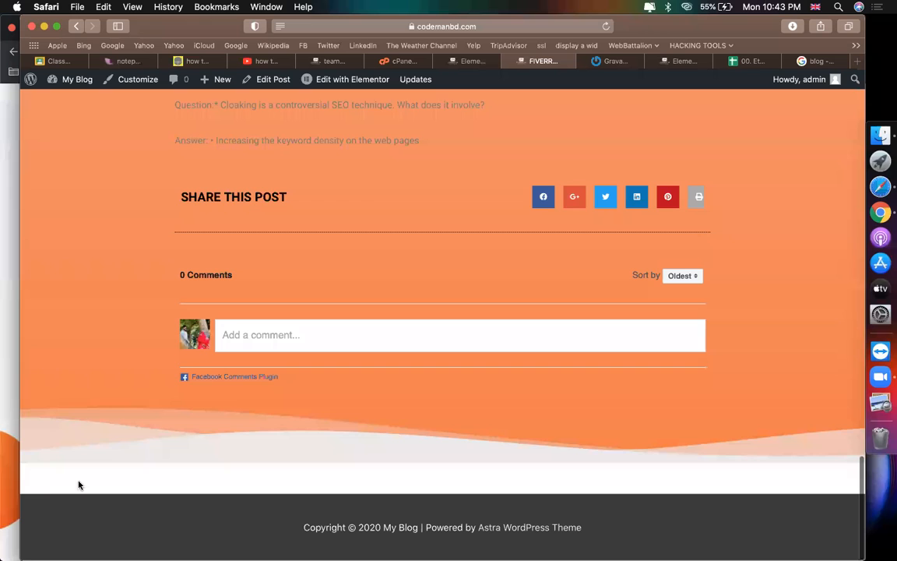
scroll(397, 428, up, 20)
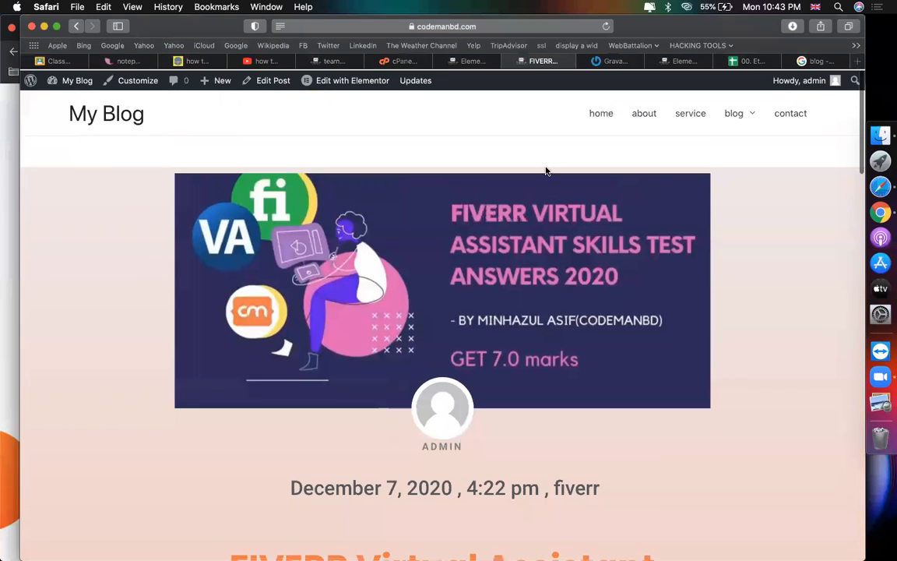
click(461, 61)
scroll(433, 366, up, 15)
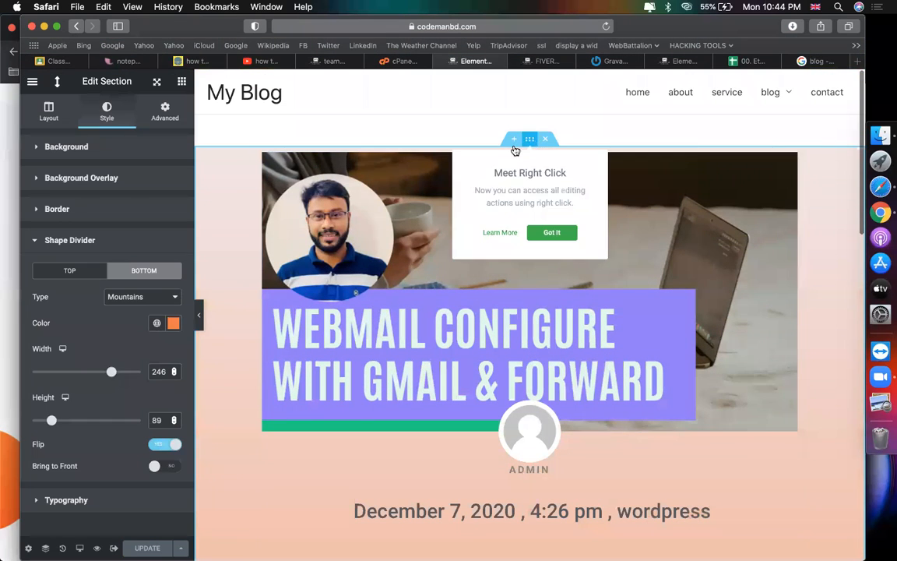
Step: Keep the section boxed and narrow its content width from 880 to 817
click(49, 110)
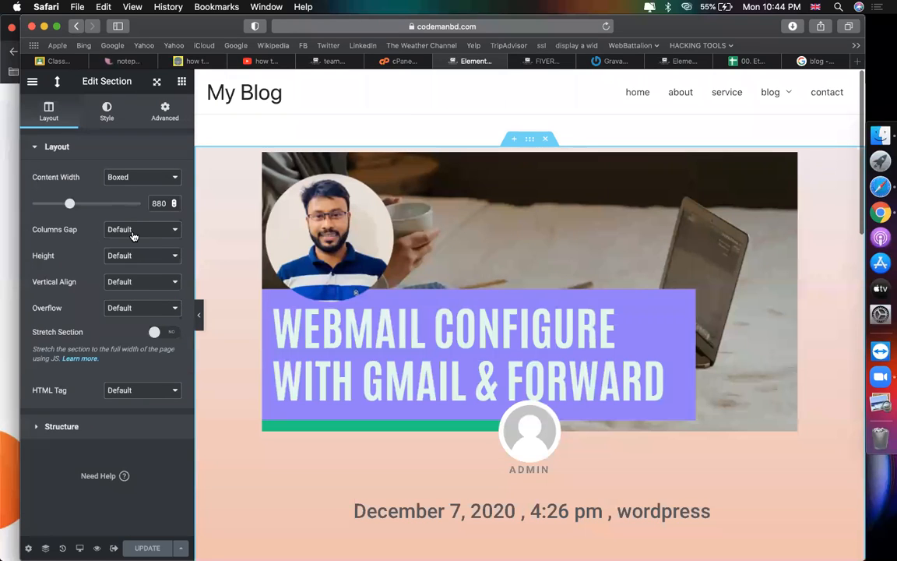
click(132, 234)
click(117, 177)
click(130, 178)
click(130, 178)
drag(69, 204, 67, 204)
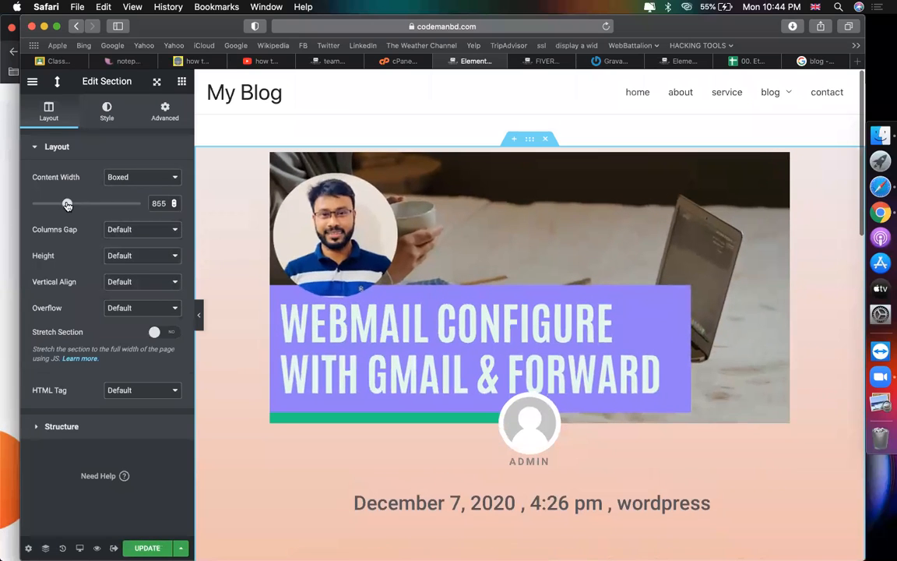
drag(121, 80, 579, 151)
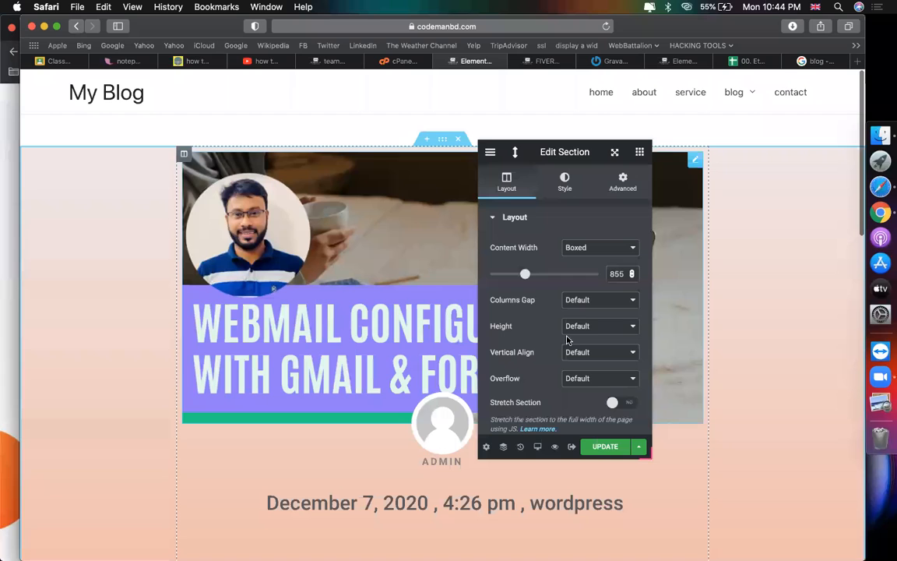
mouse_move(525, 275)
mouse_down()
mouse_move(512, 275)
mouse_move(521, 277)
mouse_up()
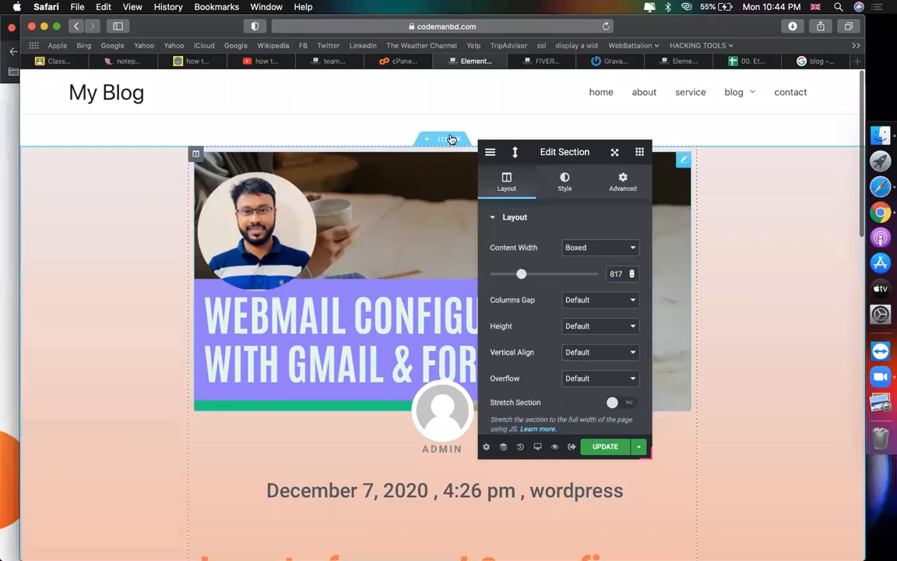
Step: Switch the section background to Classic with near-white colour #FCFCFC
click(564, 182)
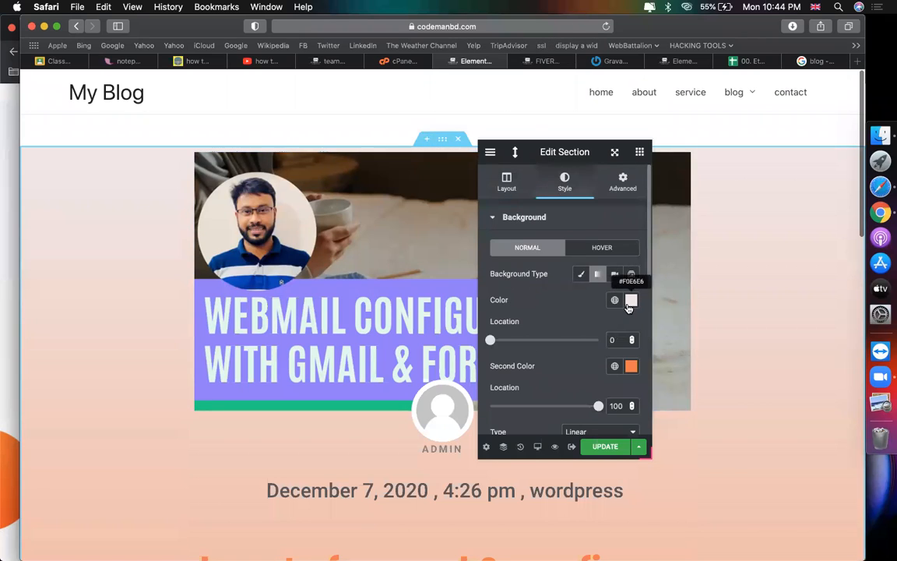
click(582, 275)
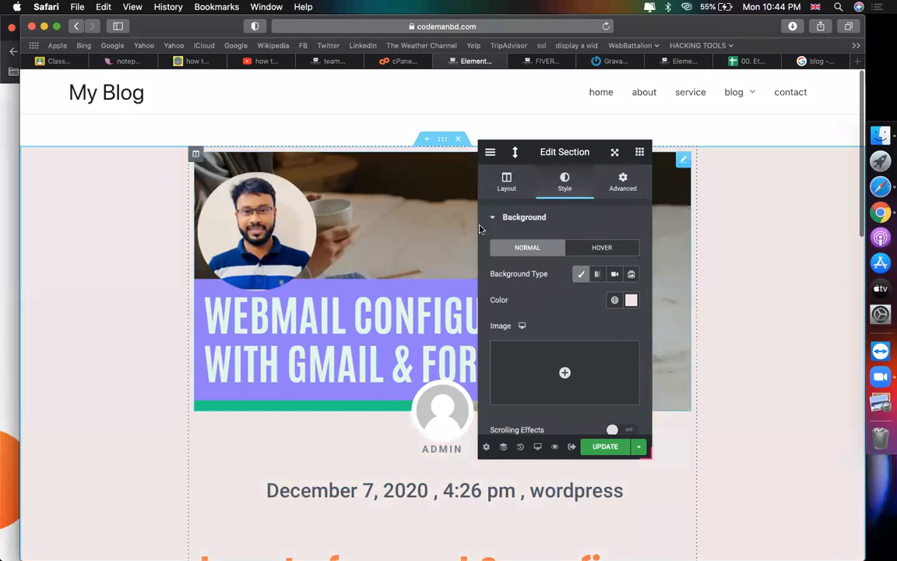
click(632, 301)
scroll(536, 421, down, 1)
scroll(390, 526, down, 1)
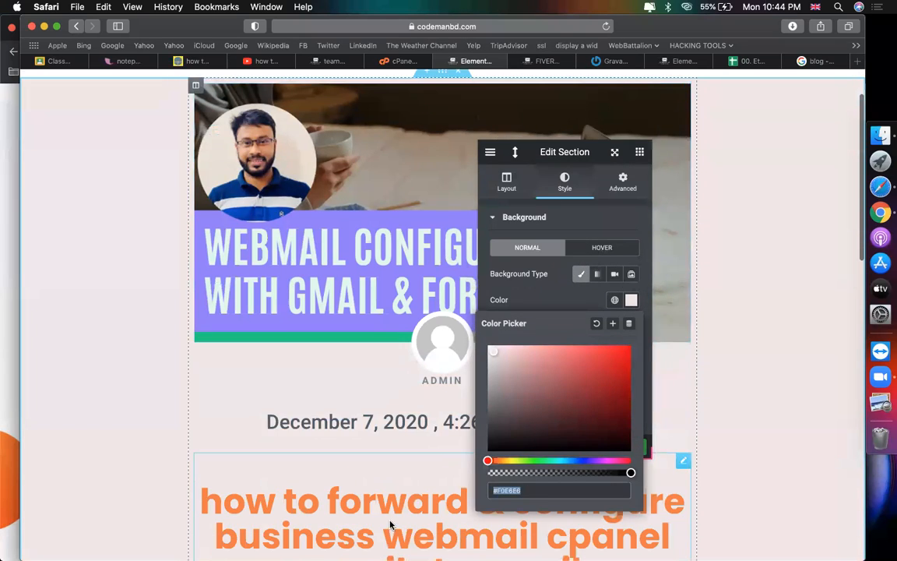
click(534, 496)
key(BackSpace)
key(BackSpace)
key(BackSpace)
key(BackSpace)
key(BackSpace)
key(BackSpace)
key(BackSpace)
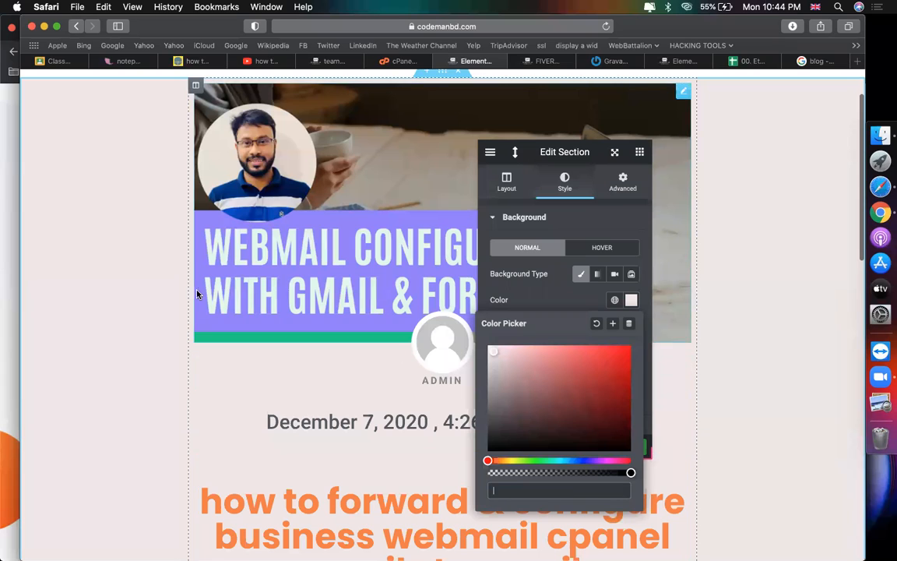
click(495, 355)
drag(475, 349, 432, 313)
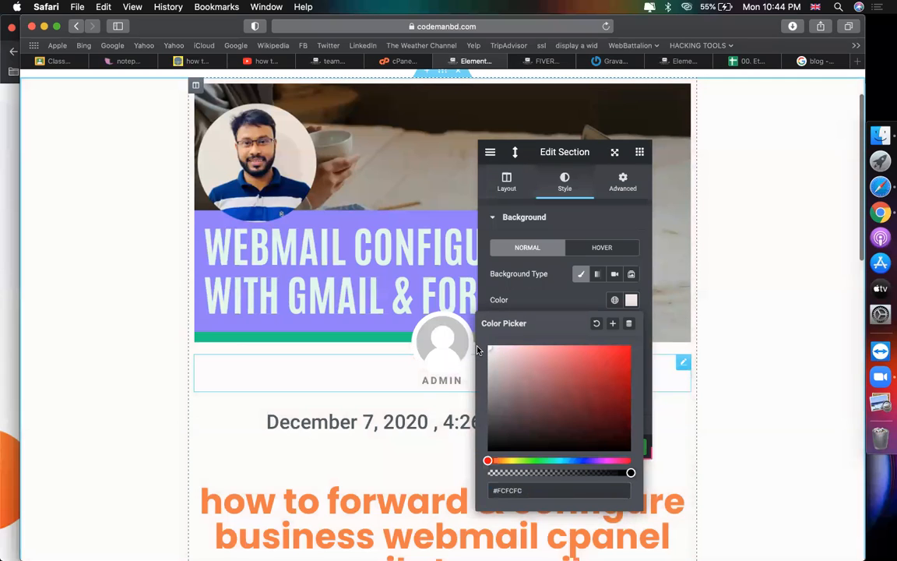
scroll(249, 160, up, 1)
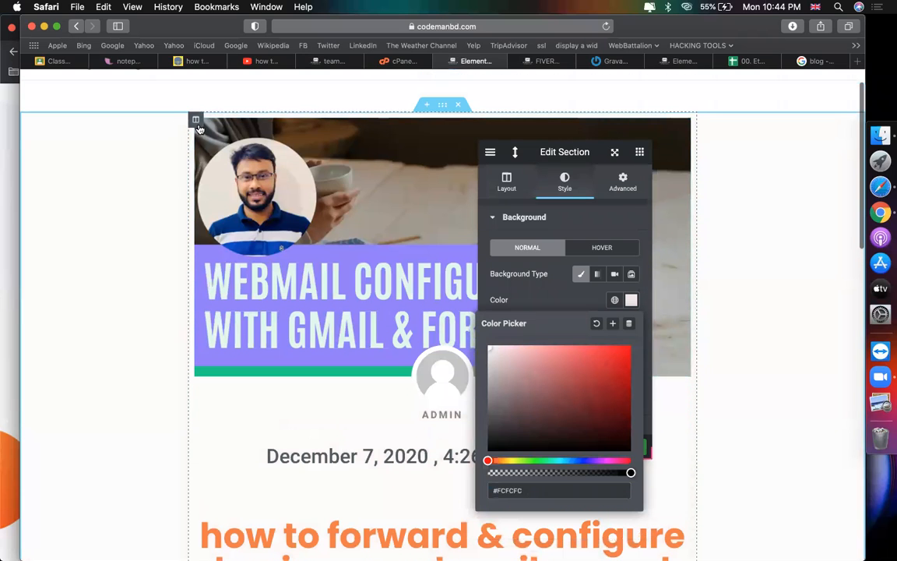
scroll(168, 398, down, 15)
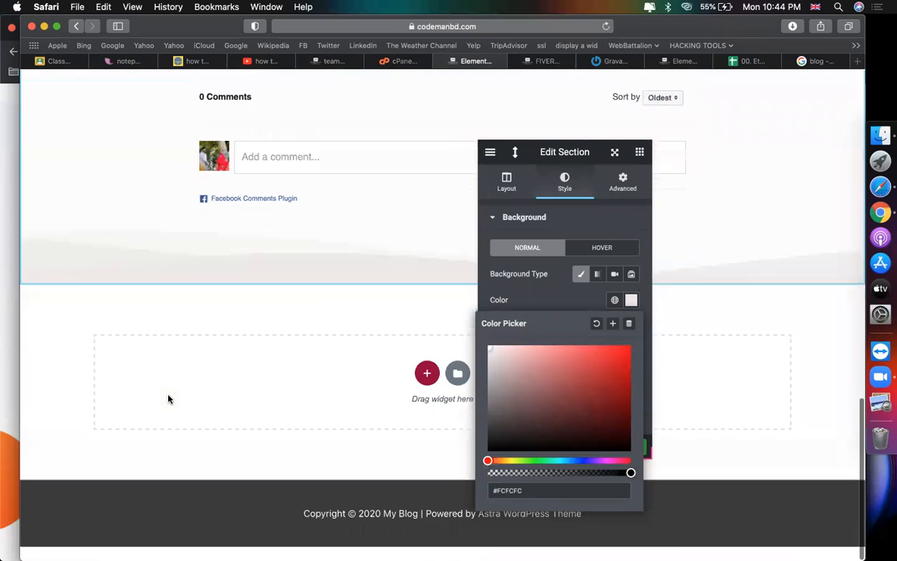
scroll(138, 306, up, 2)
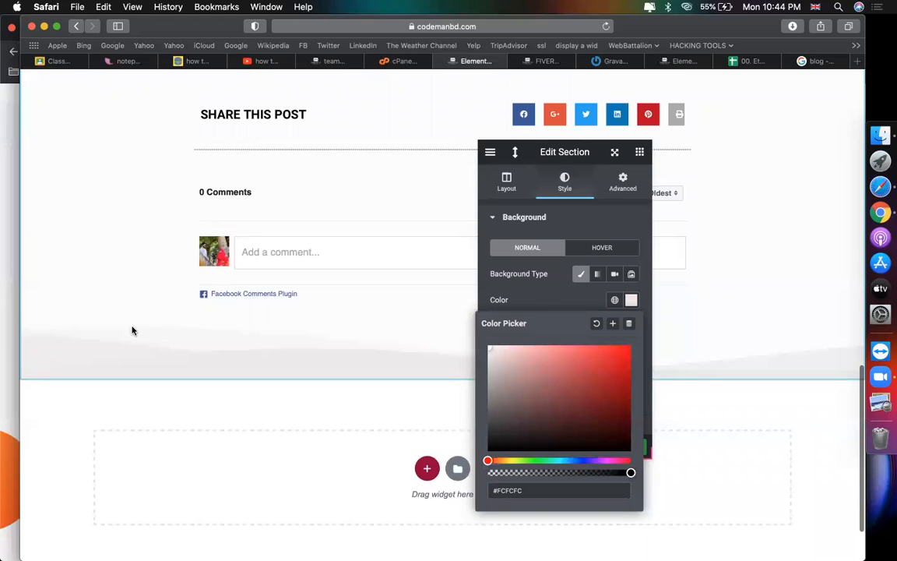
Step: Set the bottom shape divider type to None, removing the orange mountains
click(549, 305)
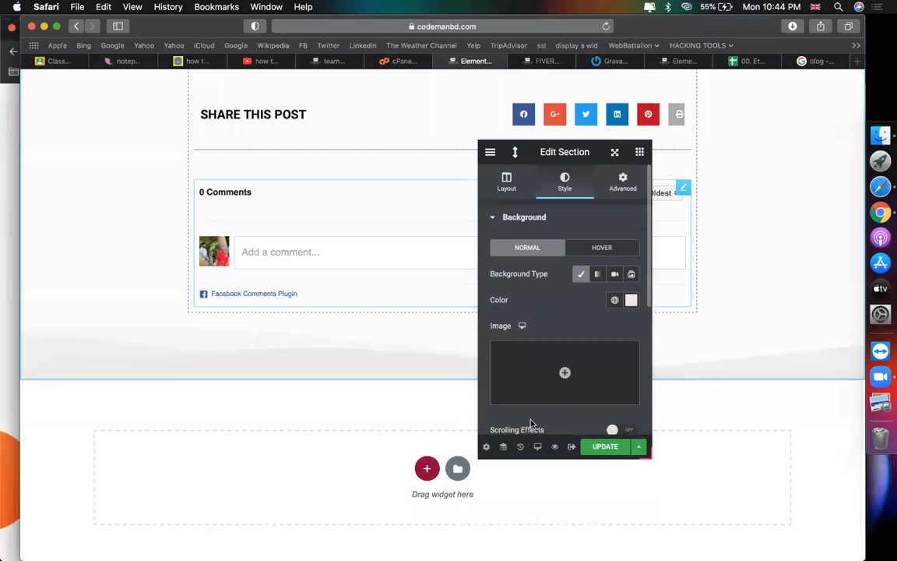
scroll(529, 330, down, 5)
click(529, 318)
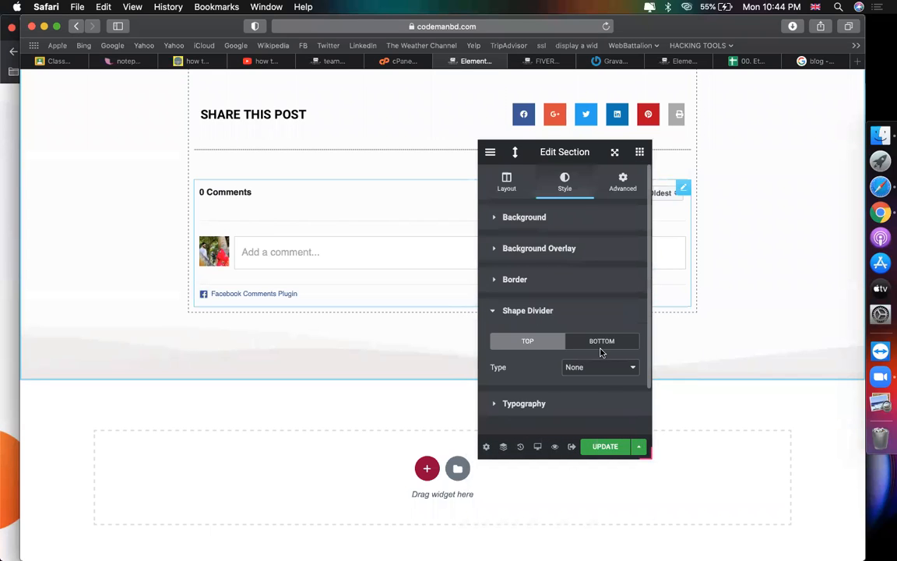
click(602, 343)
click(600, 367)
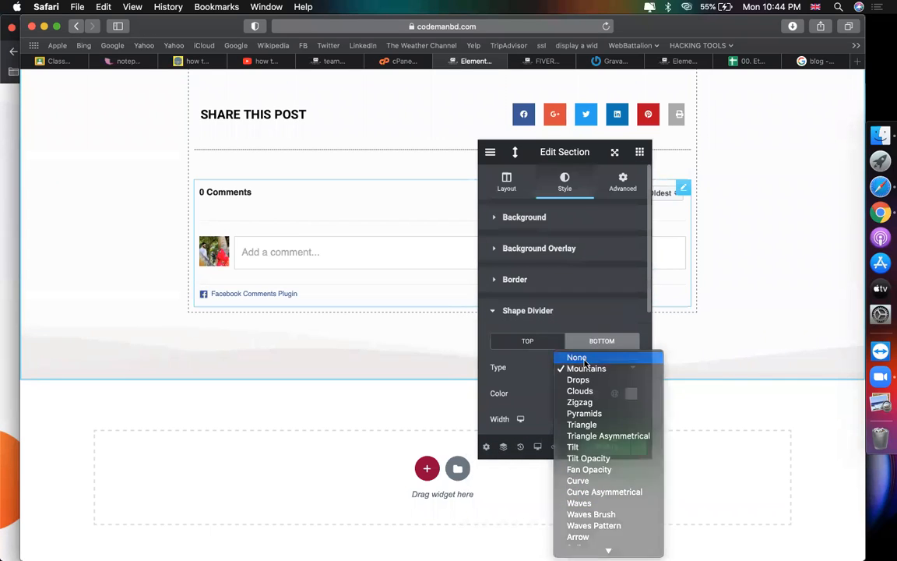
click(580, 356)
scroll(296, 355, up, 15)
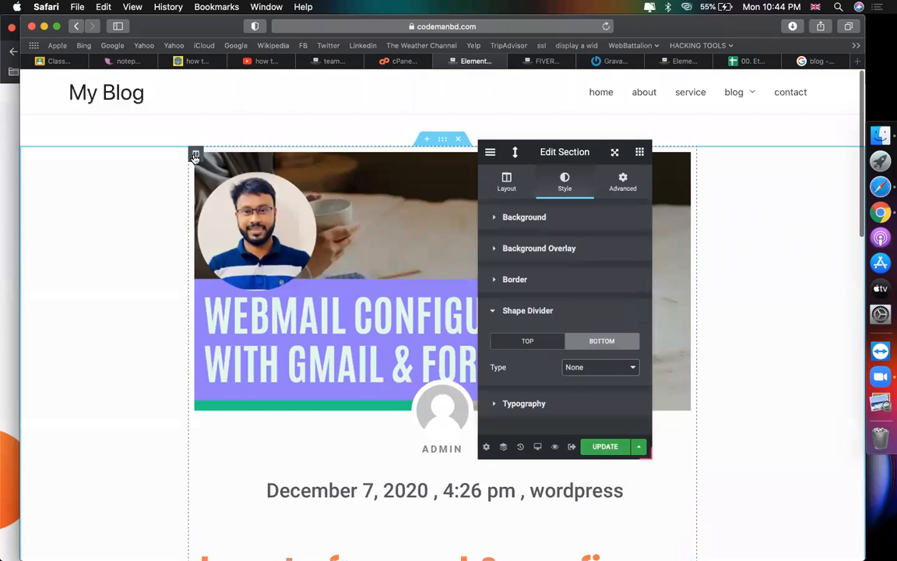
click(196, 156)
Step: Give the column a gradient background with #f37d44 as the second colour
click(564, 183)
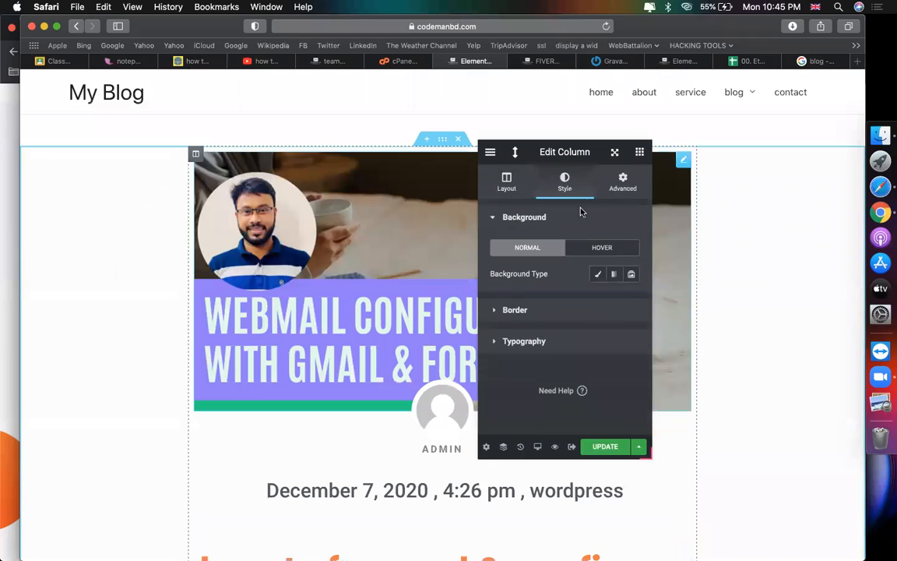
click(613, 274)
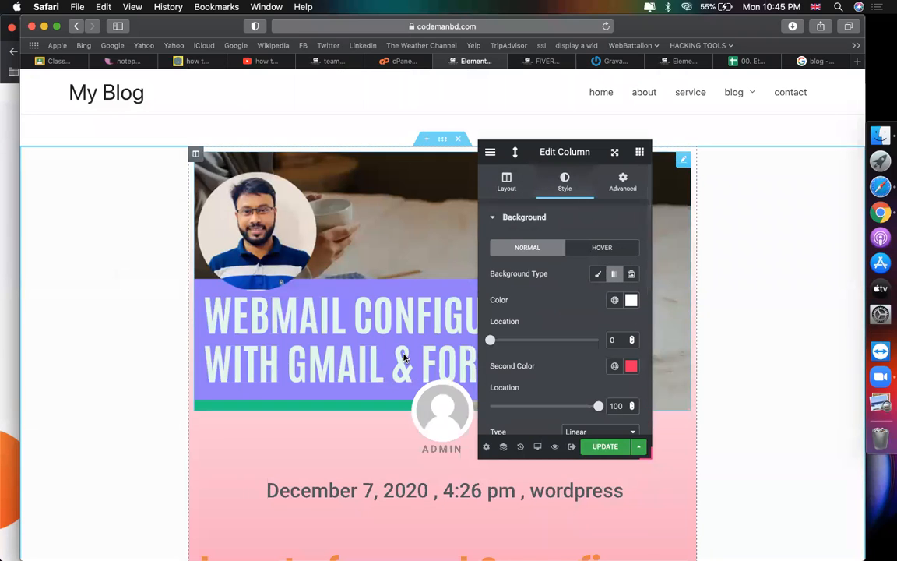
scroll(404, 357, down, 10)
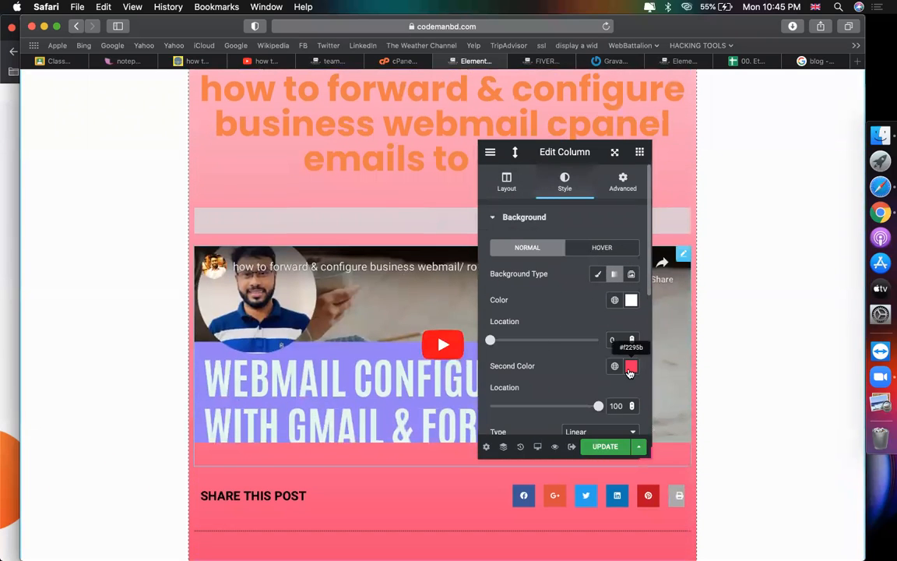
click(630, 372)
text(f37d44)
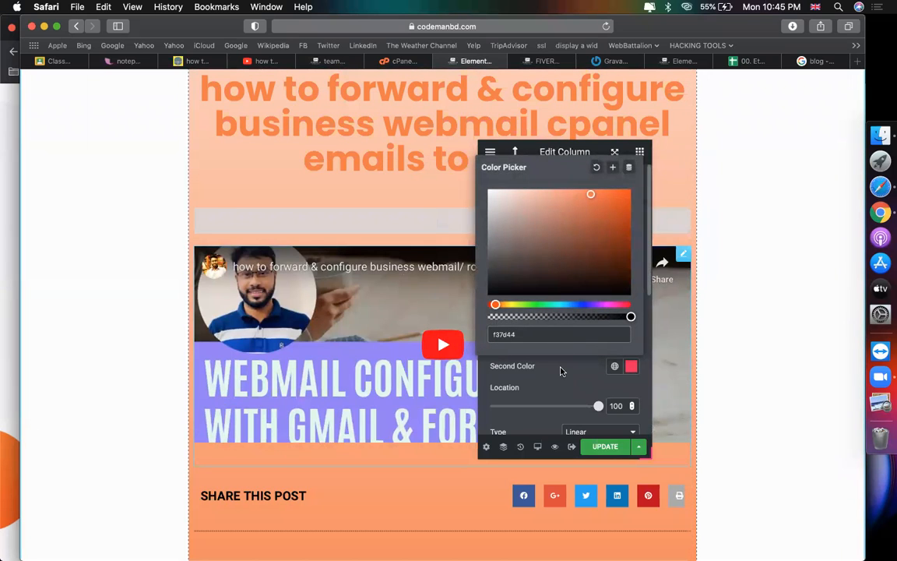
click(560, 370)
Step: Collapse the background settings and select the whole post section
scroll(553, 351, down, 5)
scroll(584, 323, up, 5)
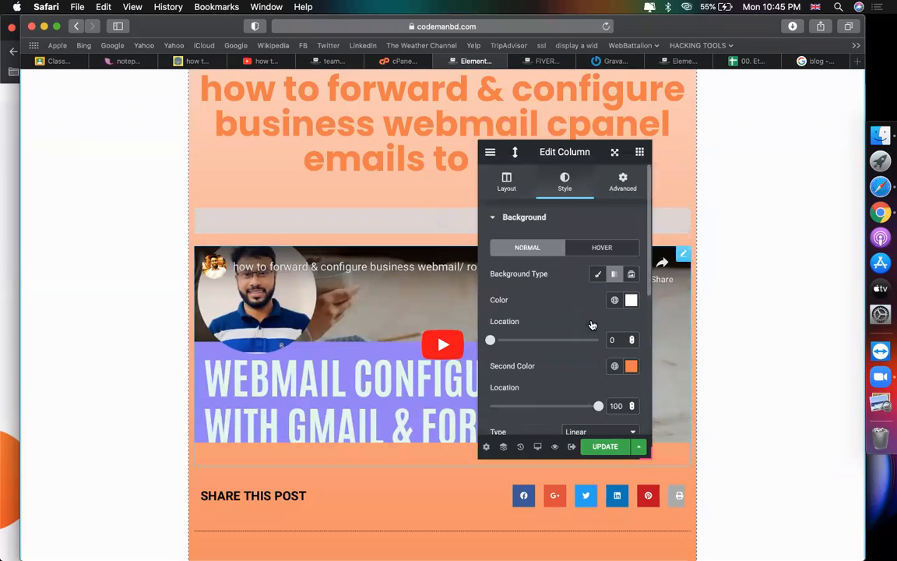
click(510, 218)
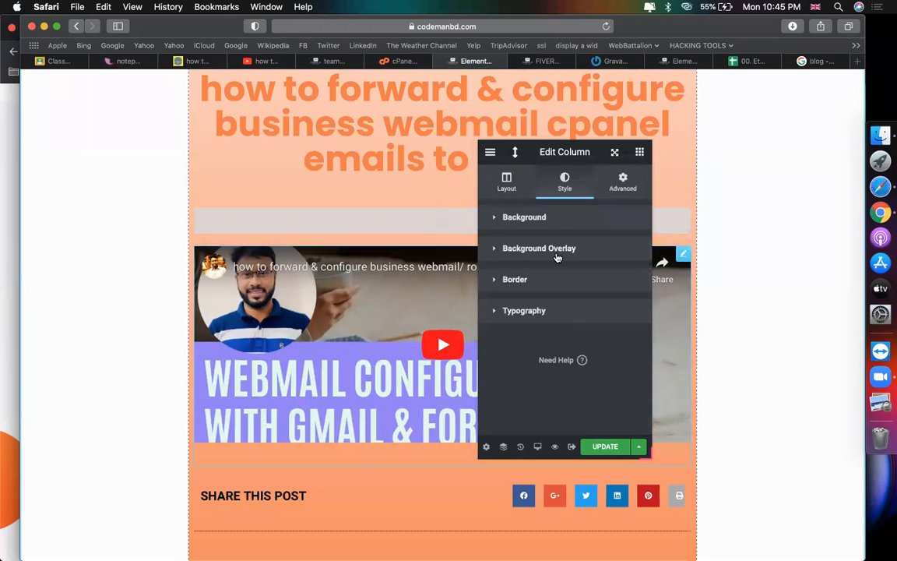
scroll(315, 441, down, 5)
scroll(315, 441, up, 10)
scroll(329, 335, down, 10)
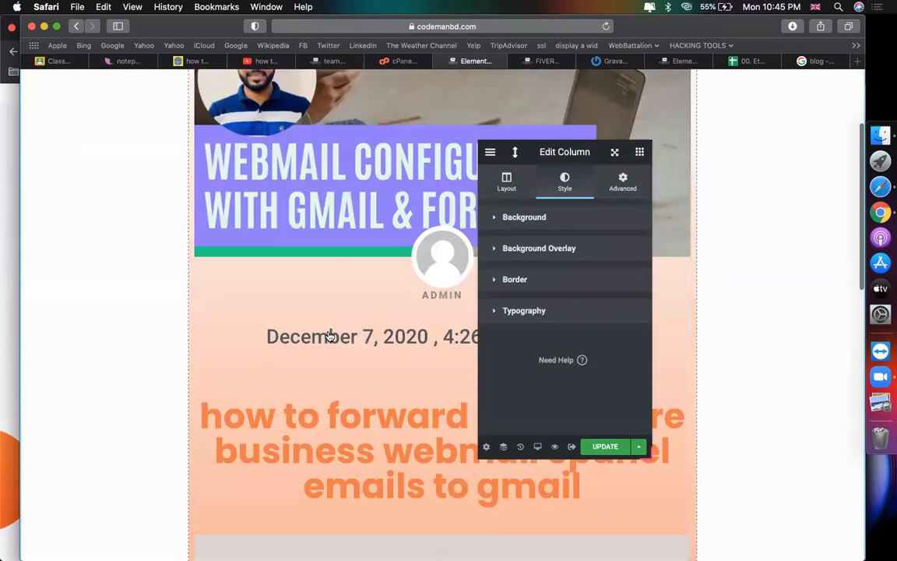
scroll(329, 336, up, 5)
scroll(367, 306, down, 4)
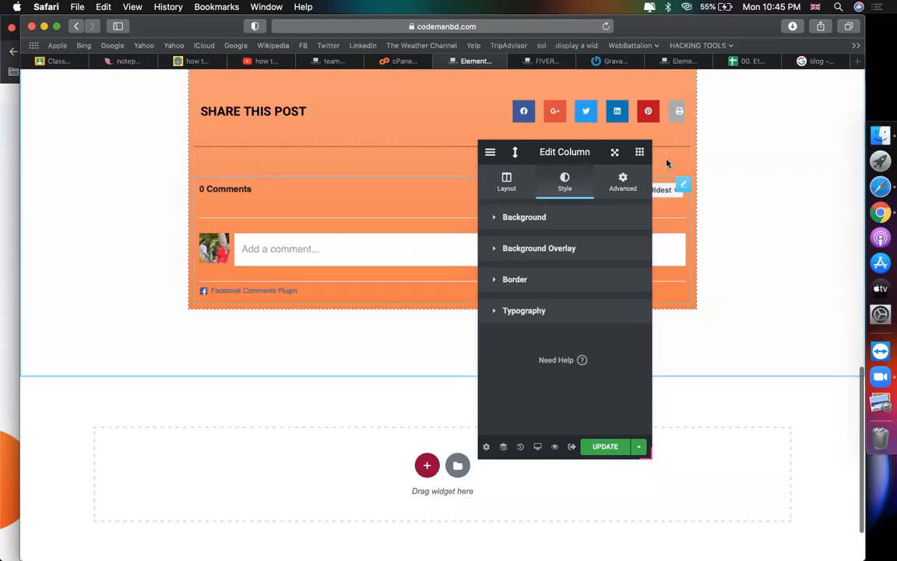
scroll(332, 189, up, 10)
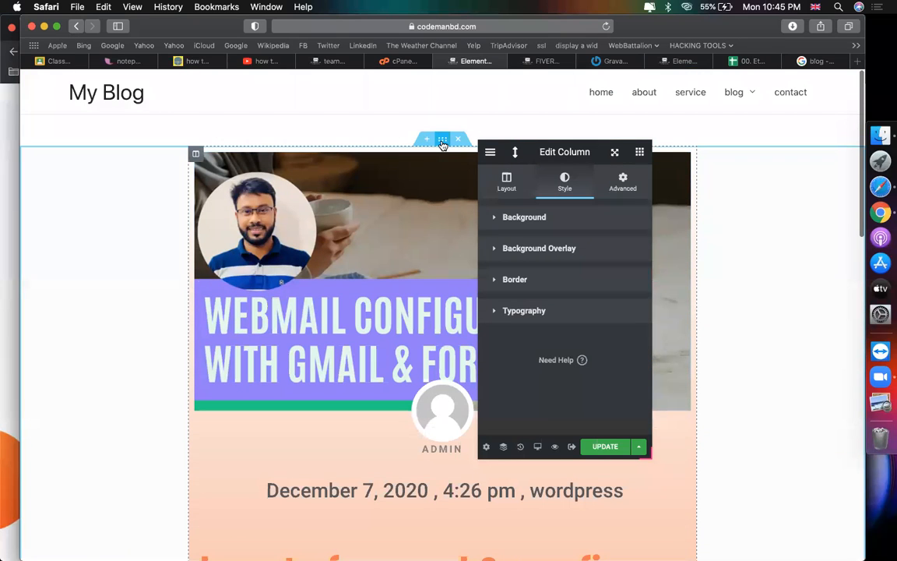
click(442, 143)
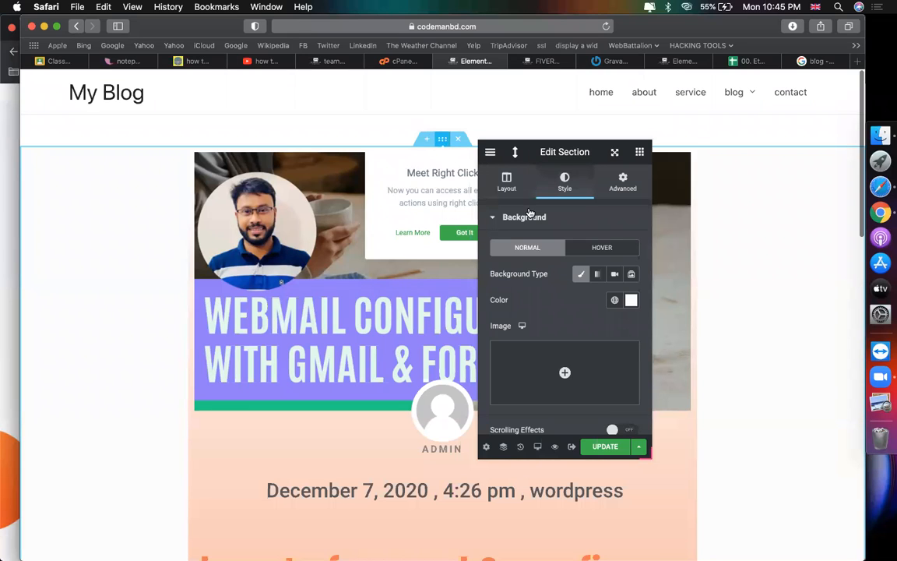
Step: Add a Mountains bottom shape divider coloured #f37d44 to the section
scroll(561, 390, down, 10)
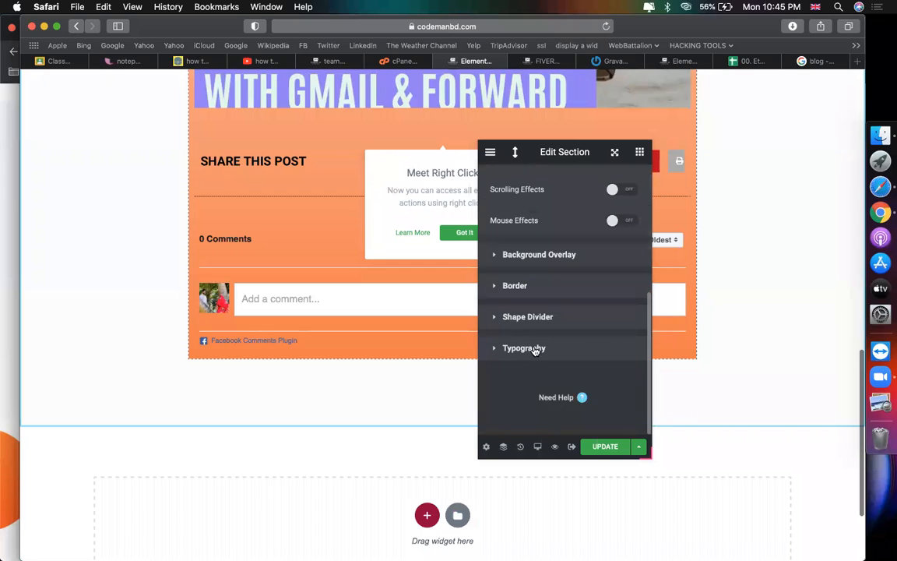
click(533, 317)
click(614, 342)
click(591, 372)
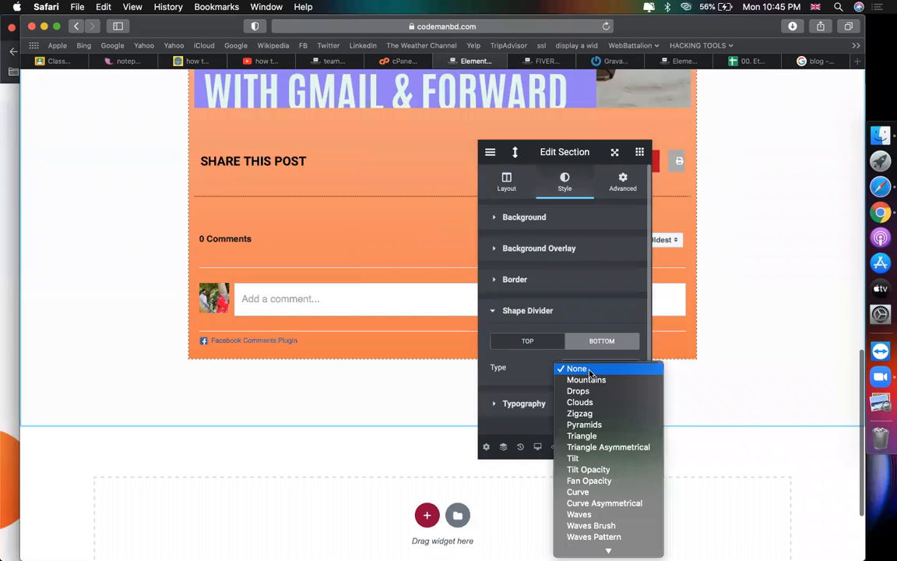
click(587, 380)
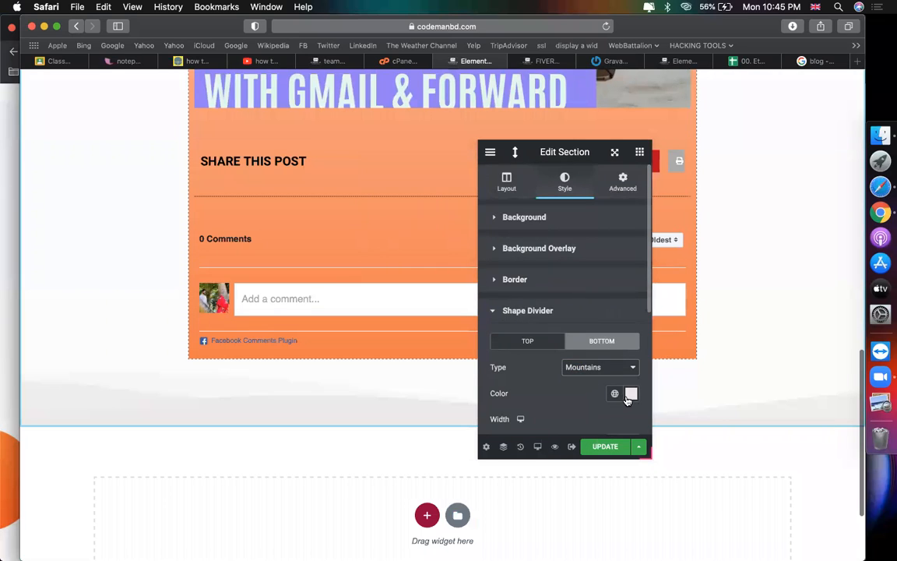
click(629, 394)
click(548, 359)
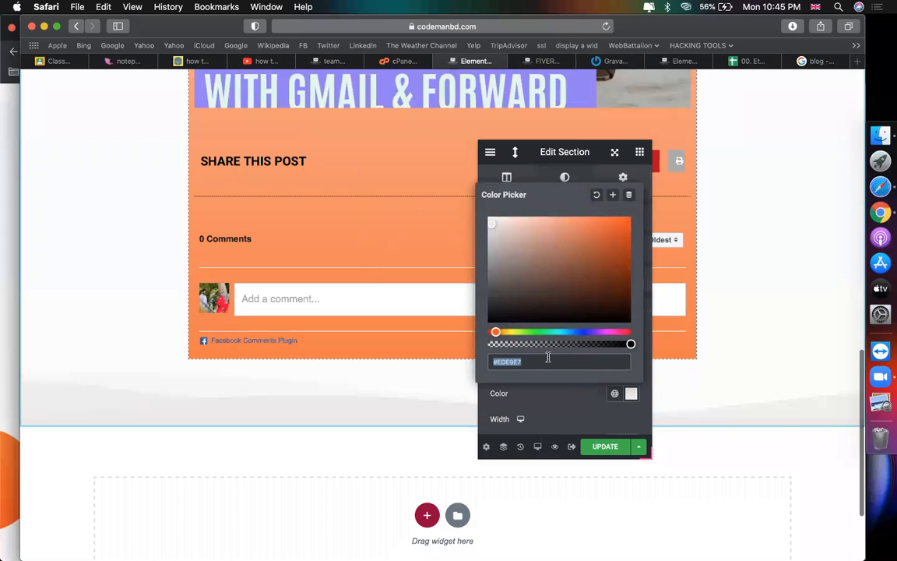
text(f37d44)
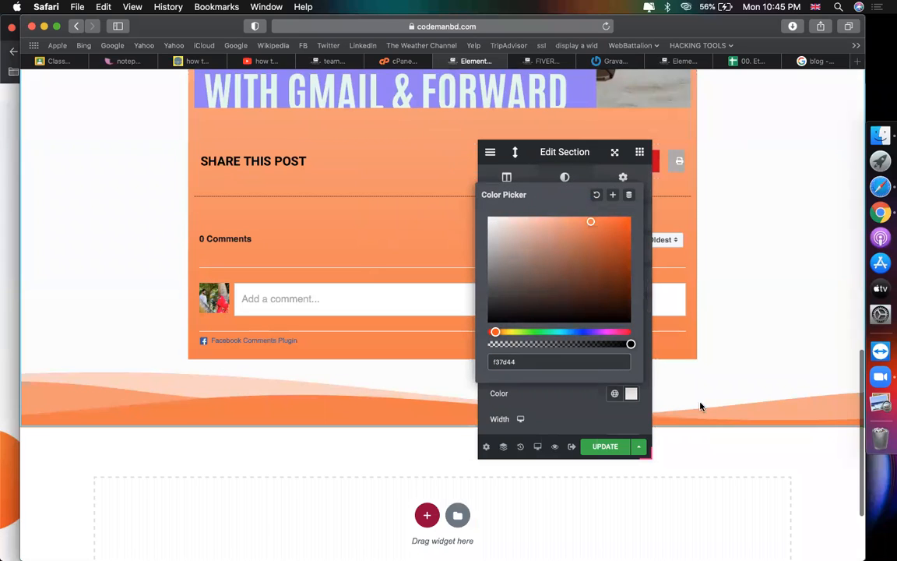
Step: Update the template and view the live Fiverr post
click(608, 447)
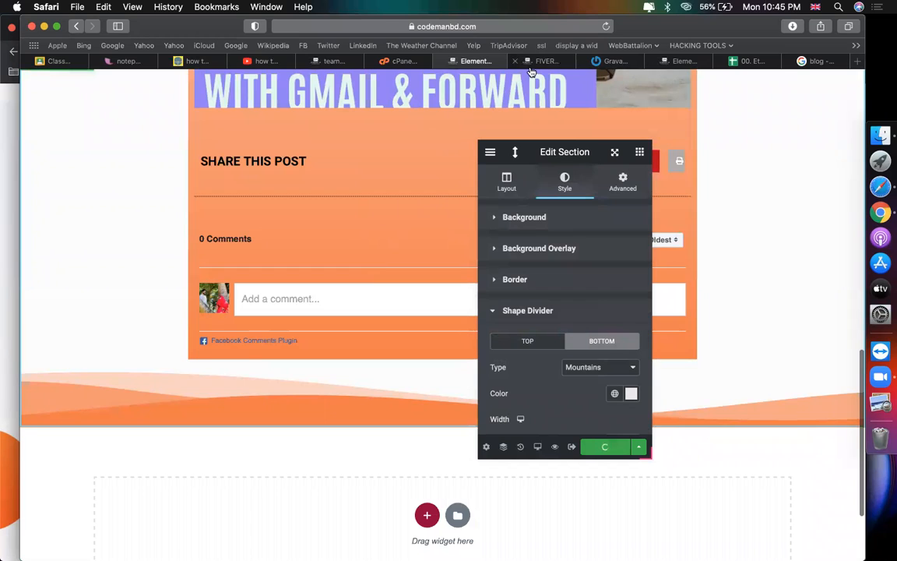
click(538, 60)
scroll(411, 314, down, 3)
Step: Reload the live Fiverr post to check the orange design, then return to the template editor
scroll(409, 313, up, 3)
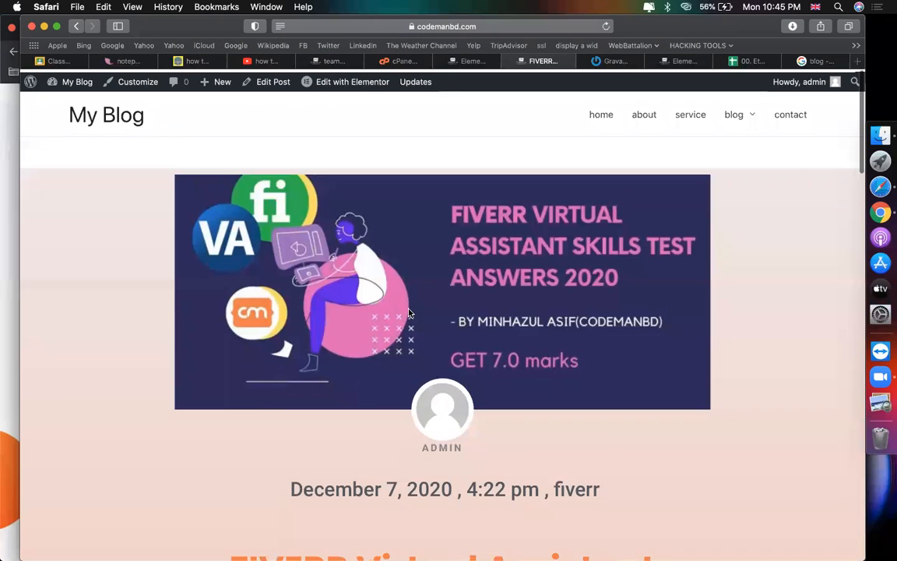
click(601, 29)
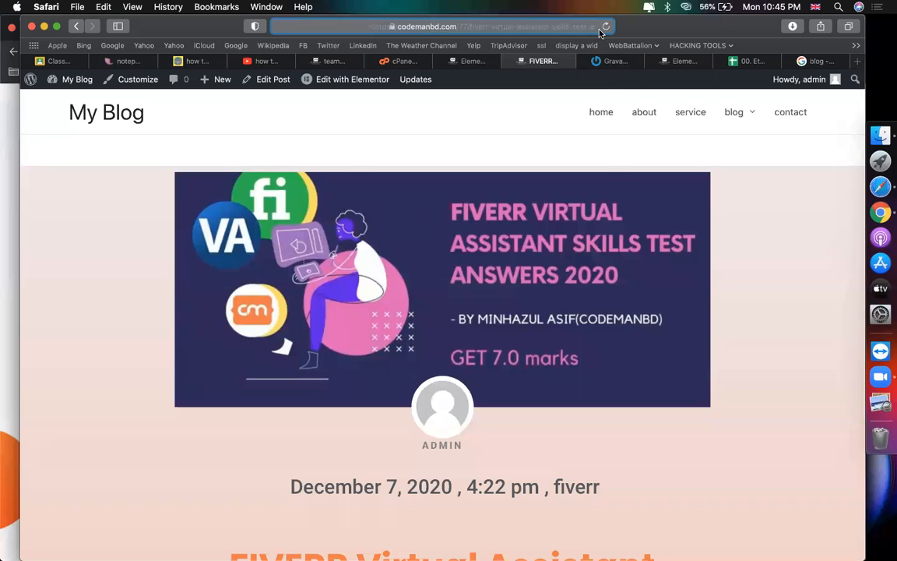
click(651, 236)
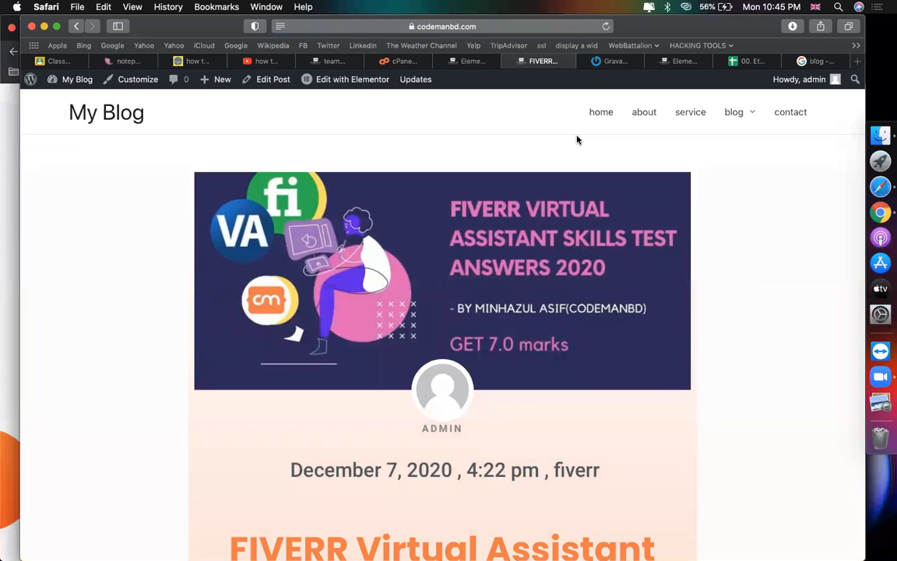
scroll(576, 249, down, 10)
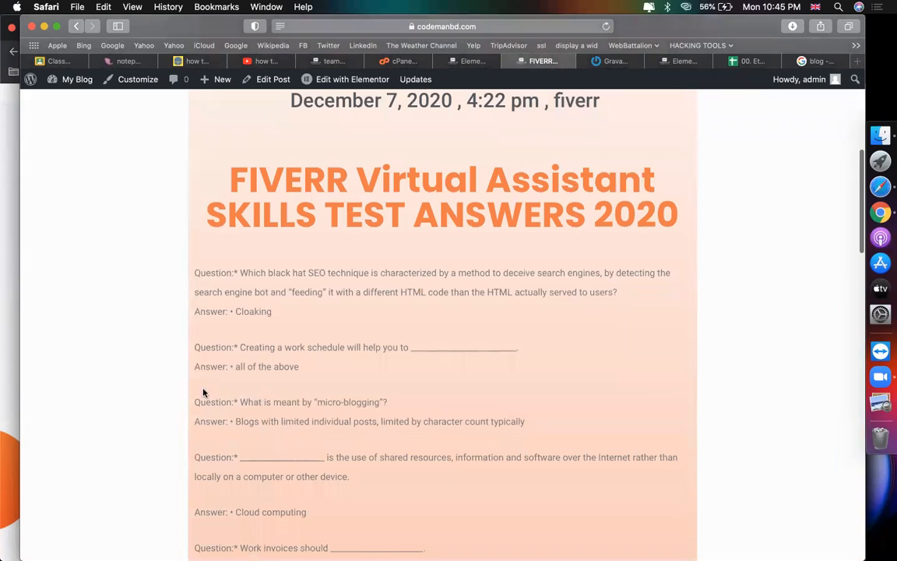
click(456, 62)
scroll(434, 236, up, 10)
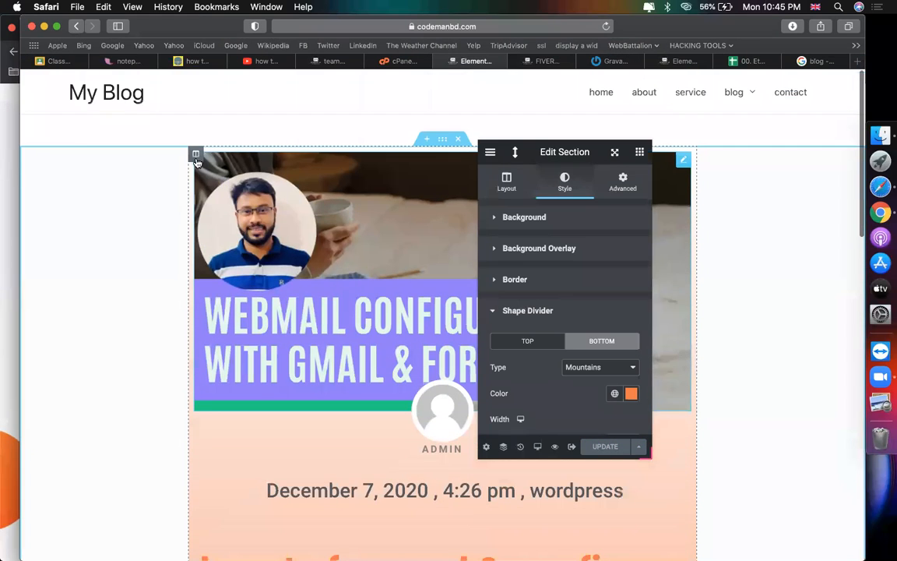
Step: Set 50px linked padding on the post column and update the template
click(195, 155)
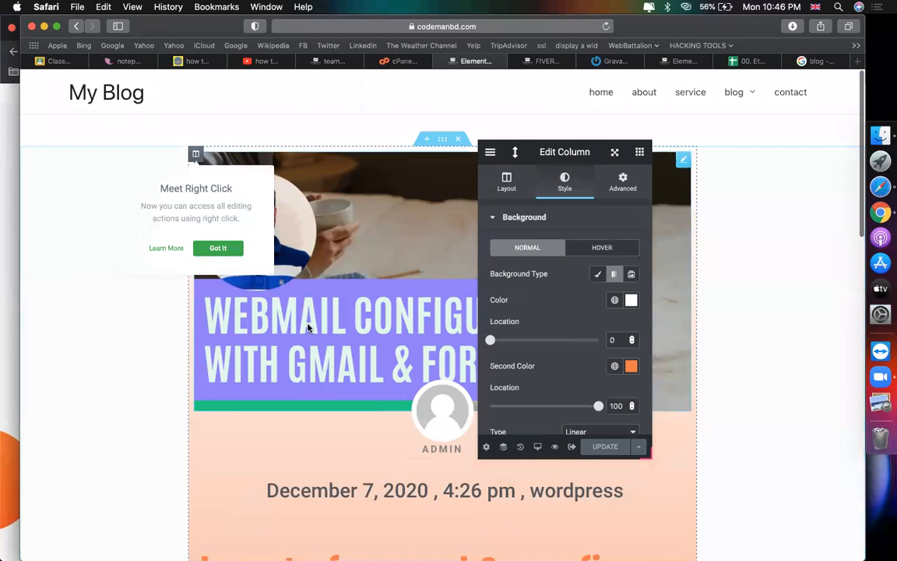
click(622, 184)
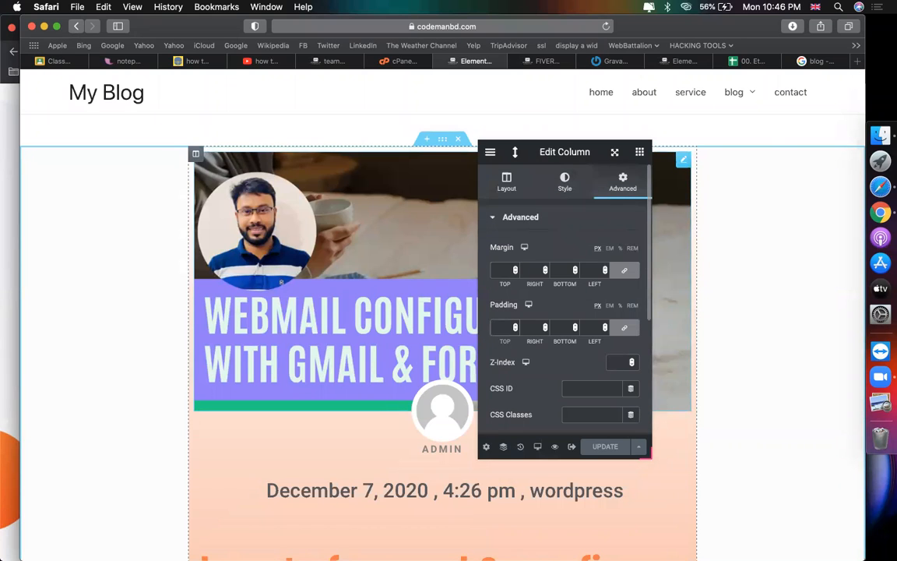
text(50)
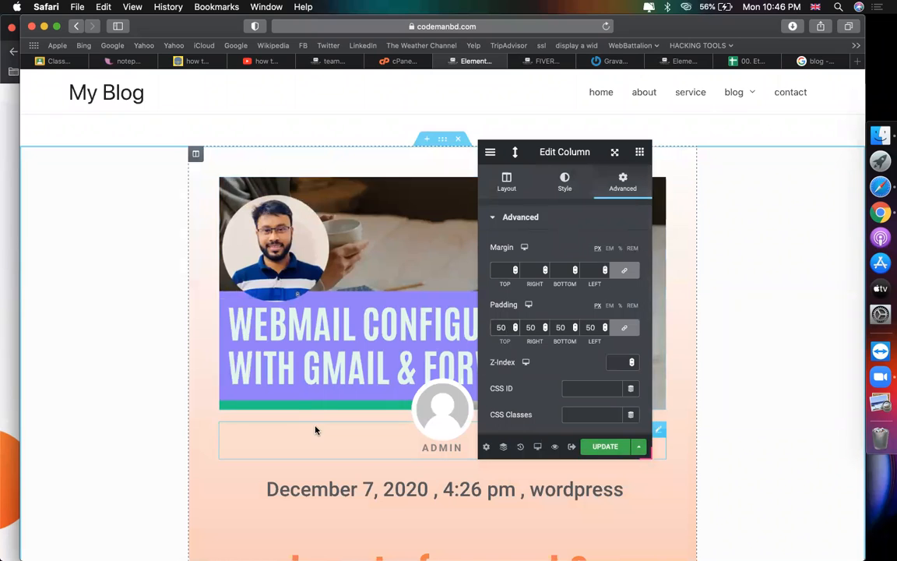
scroll(314, 429, down, 10)
click(622, 449)
Step: Reload the live Fiverr post, scroll through to check the 50px padding, then return to the editor
click(566, 60)
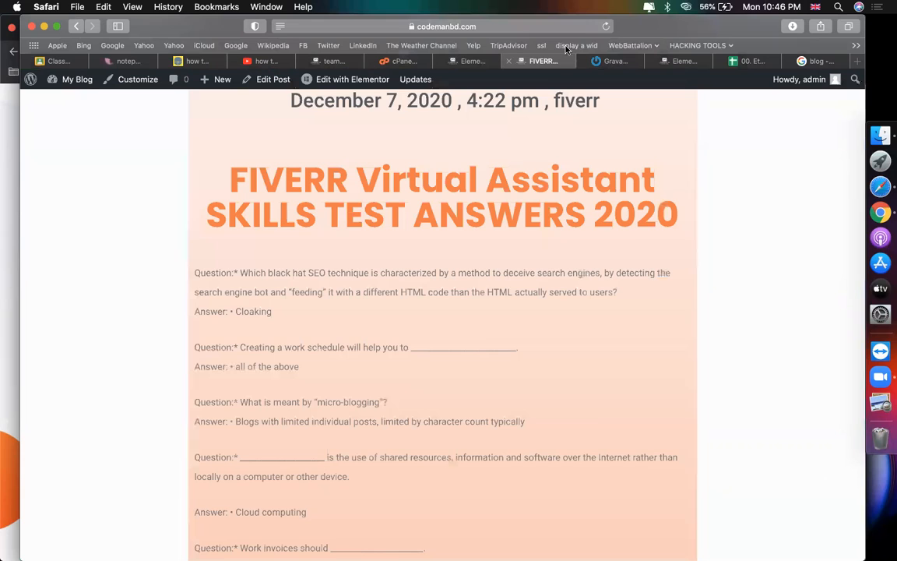
click(604, 27)
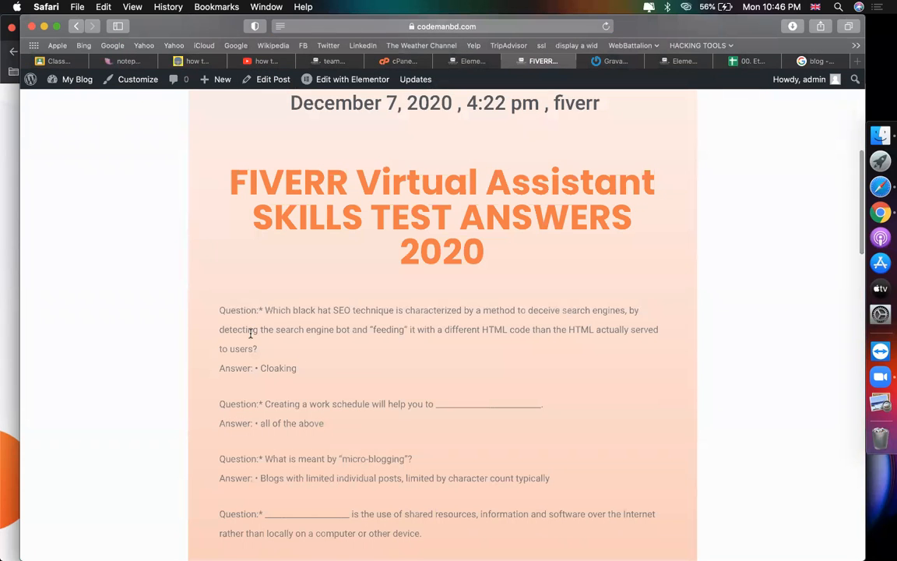
scroll(576, 294, up, 5)
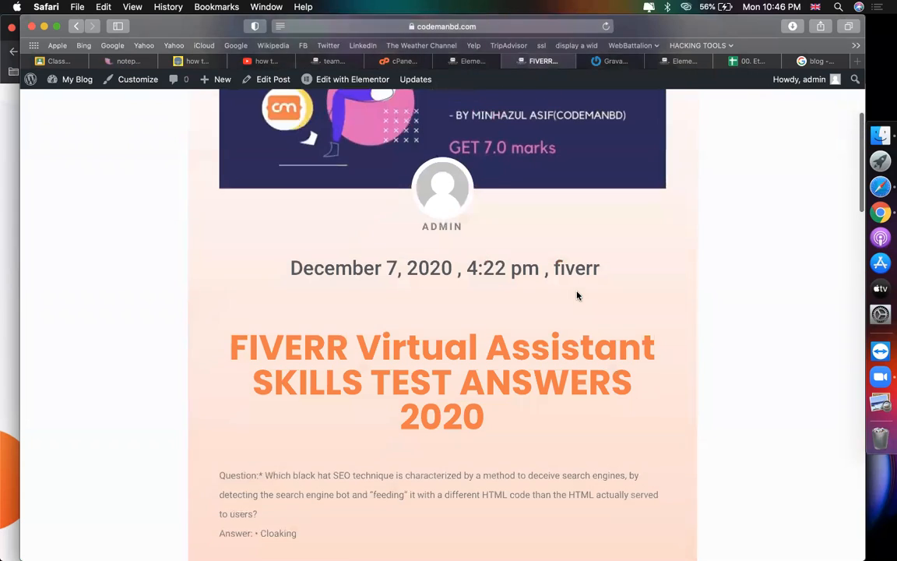
scroll(576, 295, up, 3)
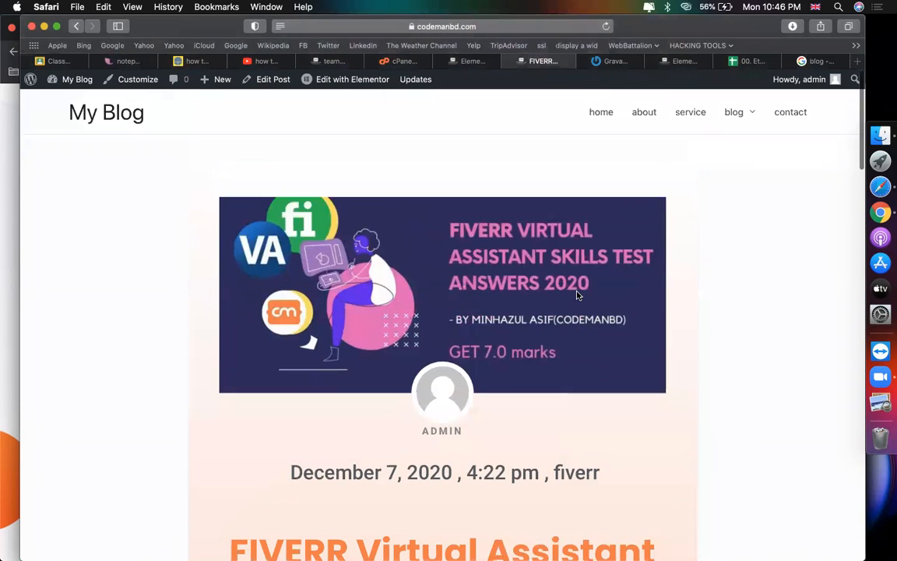
scroll(576, 295, down, 5)
scroll(577, 294, down, 3)
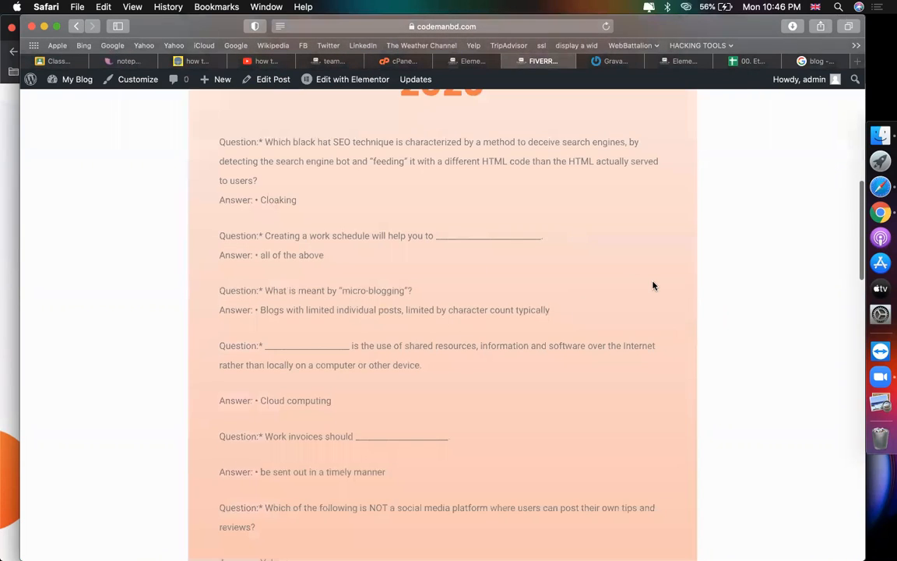
scroll(653, 285, down, 10)
scroll(652, 285, down, 10)
scroll(652, 285, up, 5)
scroll(653, 285, up, 20)
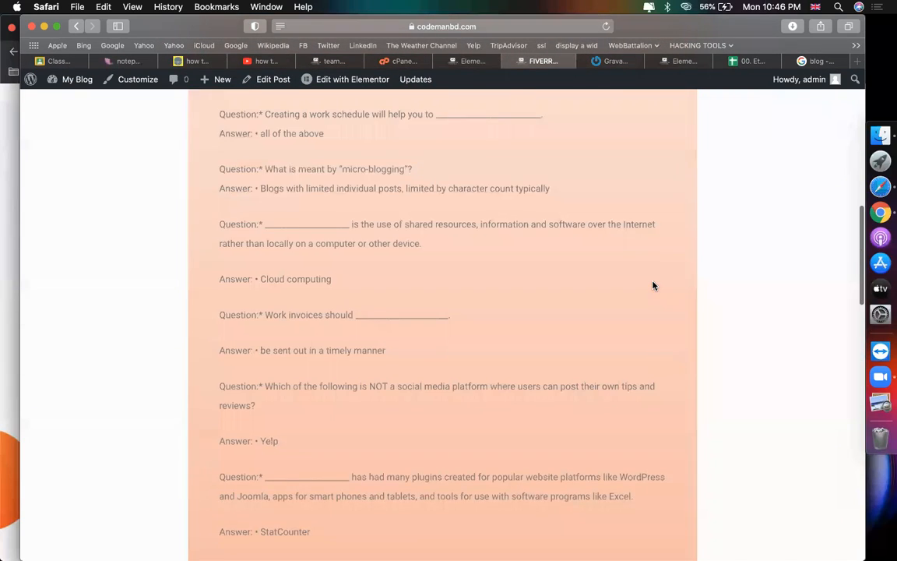
scroll(653, 285, down, 2)
scroll(652, 285, down, 4)
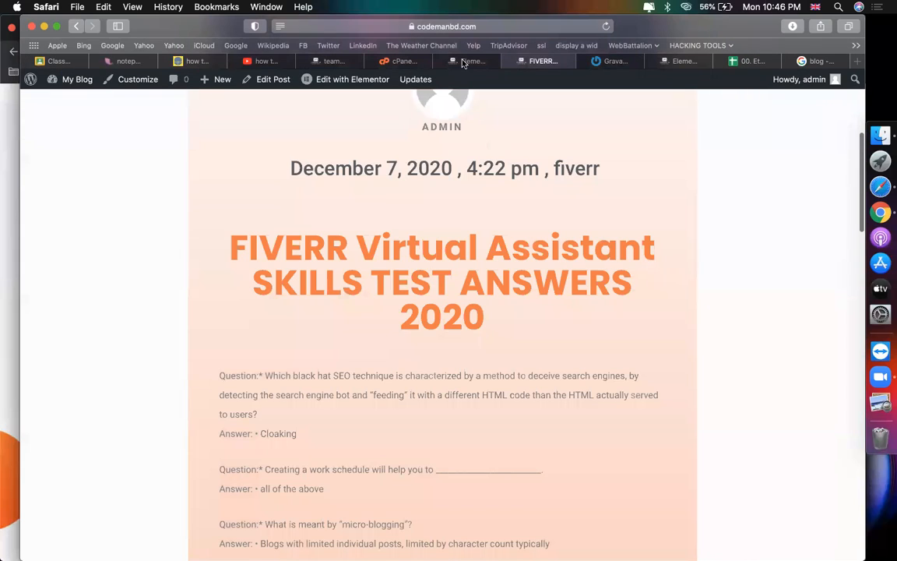
click(463, 61)
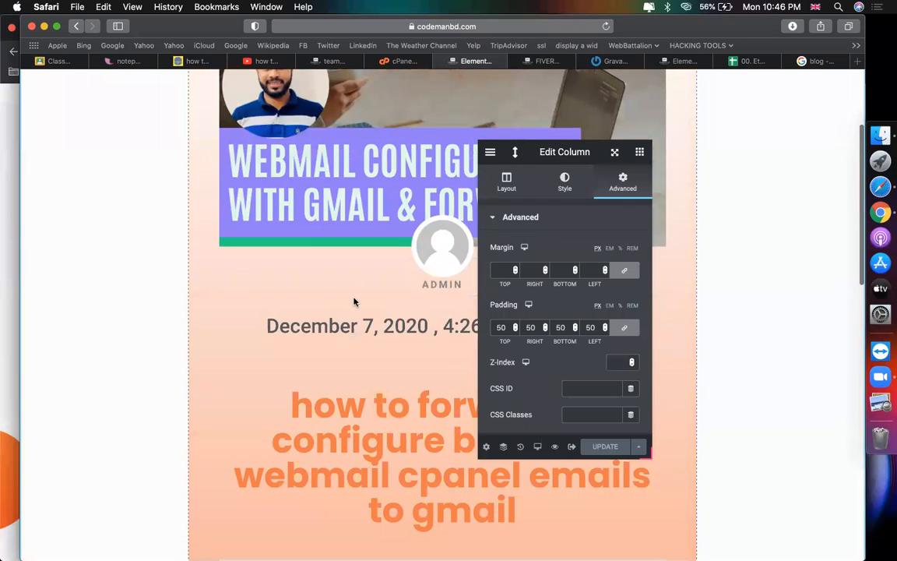
Step: Set the Post Excerpt text colour to near-black #1E2021, update the template, and view the live post
scroll(354, 301, down, 6)
scroll(352, 163, up, 1)
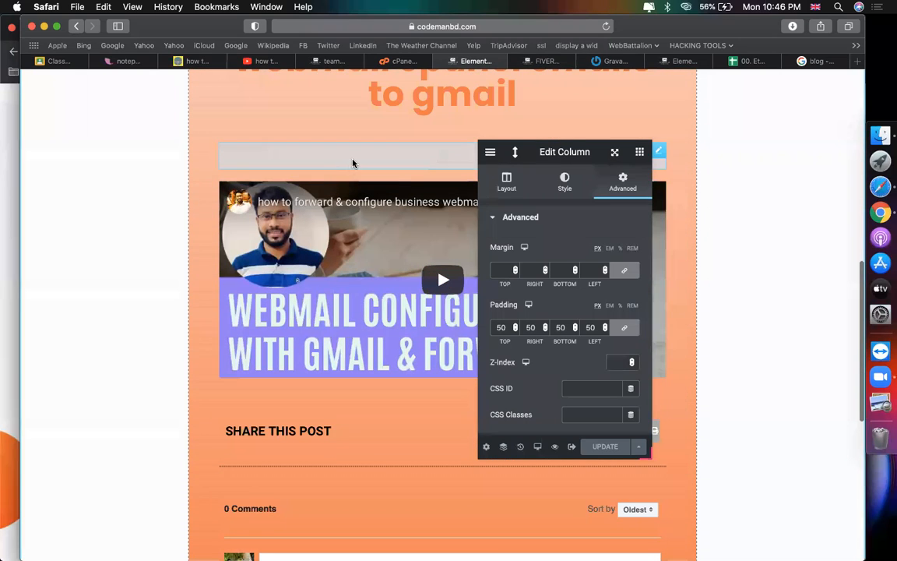
click(353, 163)
click(581, 189)
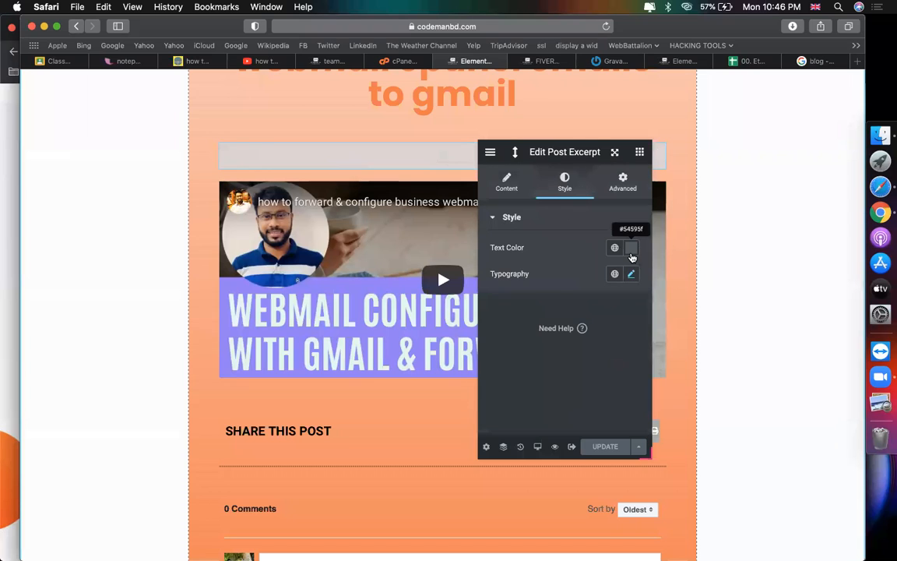
click(631, 247)
mouse_move(502, 361)
mouse_down()
mouse_move(623, 394)
mouse_move(499, 384)
mouse_up()
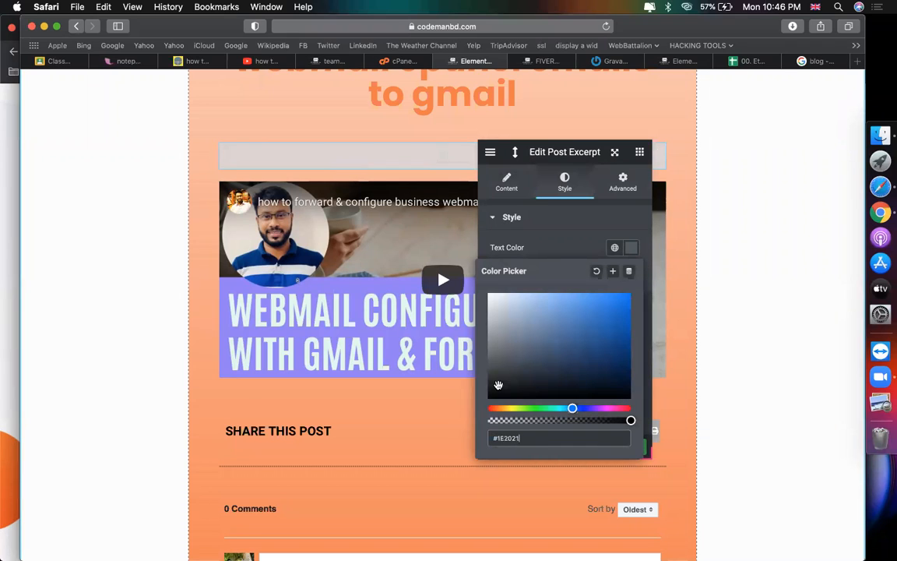
click(578, 230)
click(602, 449)
click(543, 60)
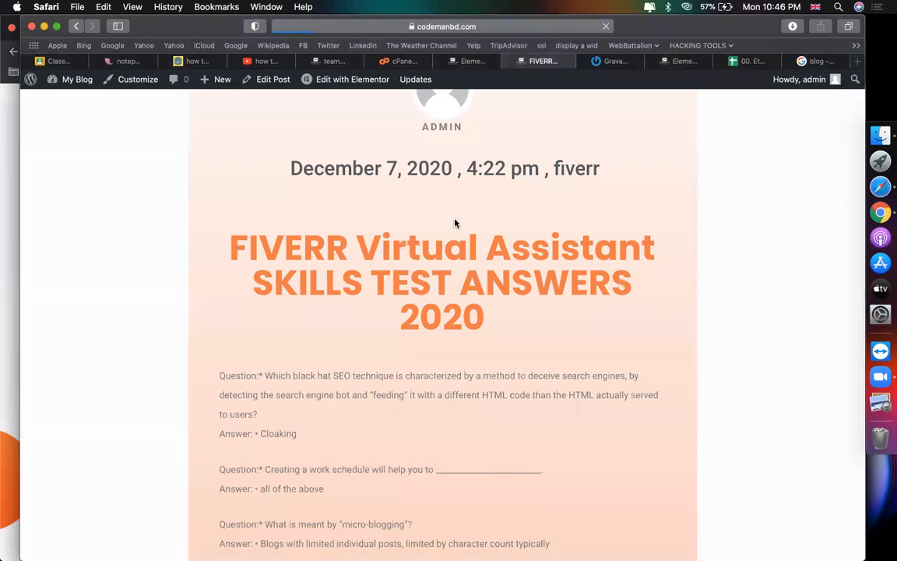
scroll(442, 222, up, 4)
scroll(442, 223, down, 12)
scroll(440, 224, up, 3)
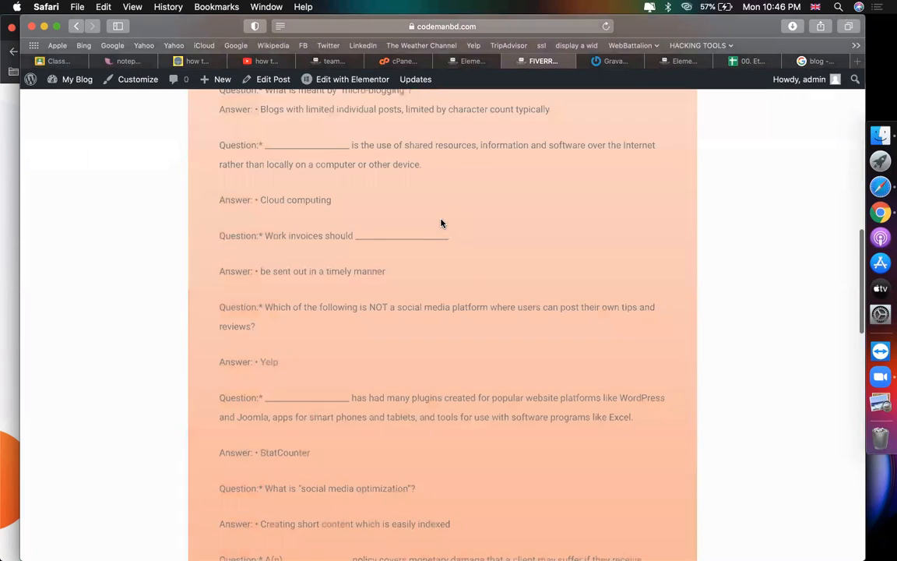
click(612, 25)
click(607, 25)
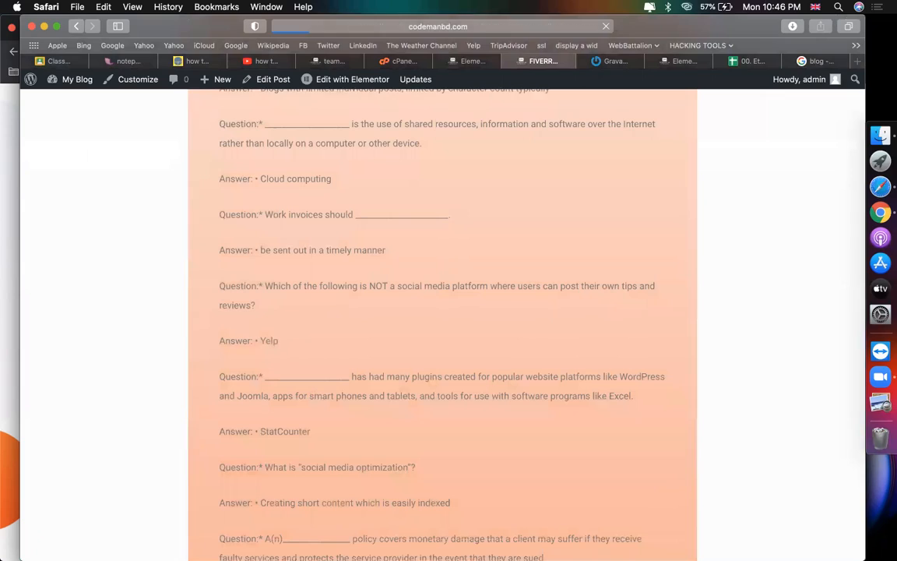
scroll(734, 329, down, 15)
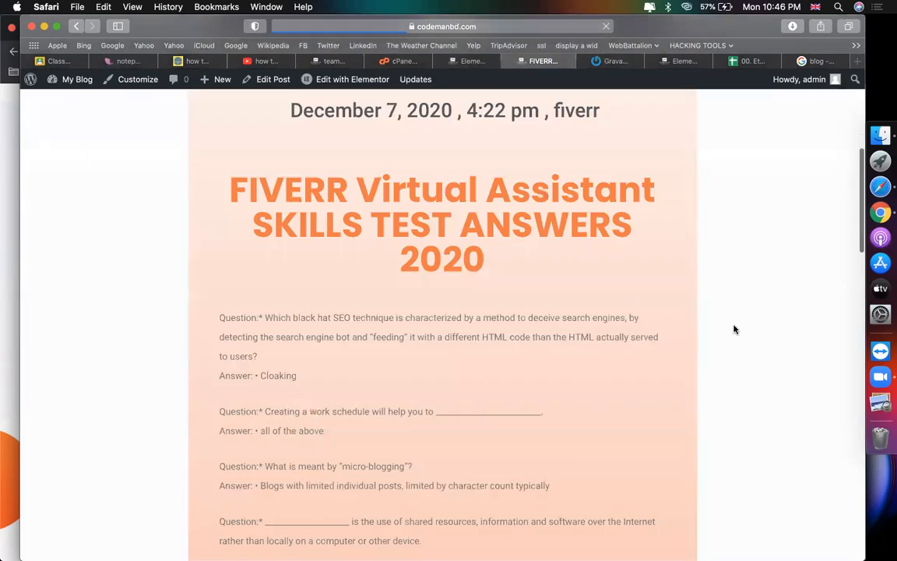
scroll(733, 329, down, 8)
scroll(733, 330, up, 20)
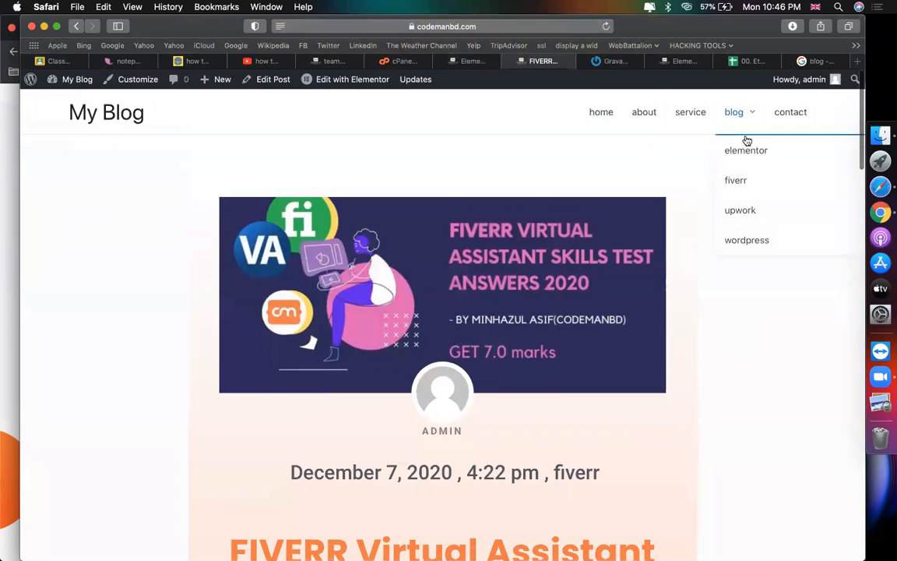
mouse_move(746, 140)
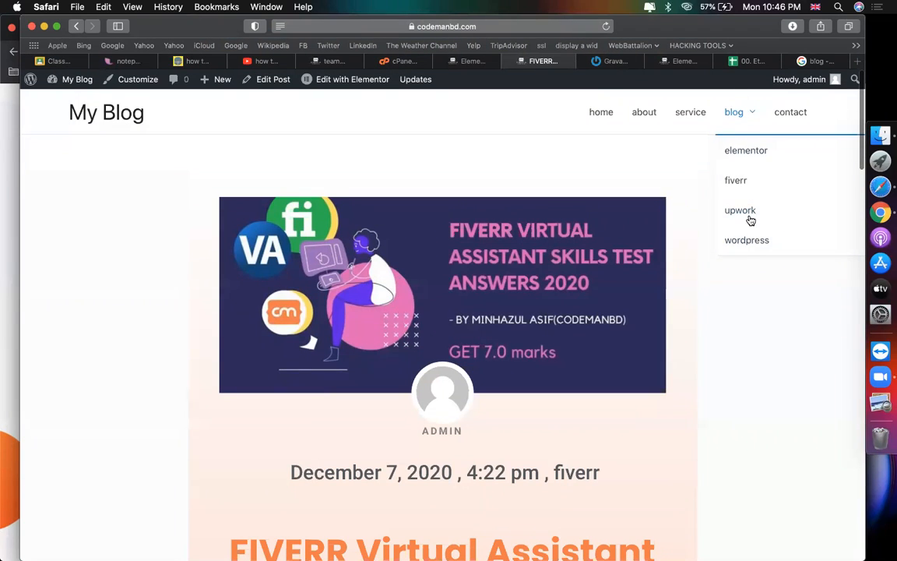
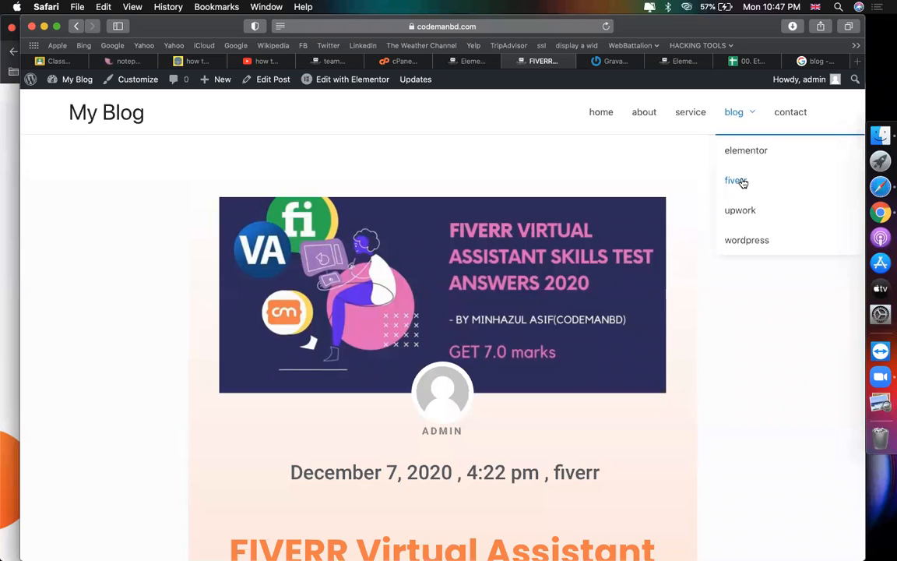
Step: Go to the 'Our Blog' page from the header menu and scroll down to its post cards
click(740, 114)
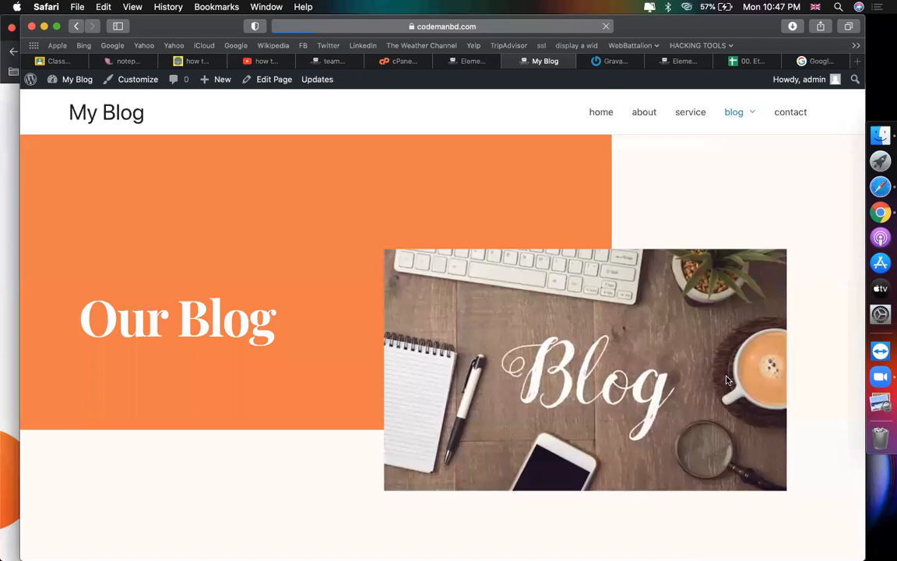
scroll(728, 381, down, 12)
scroll(728, 381, up, 12)
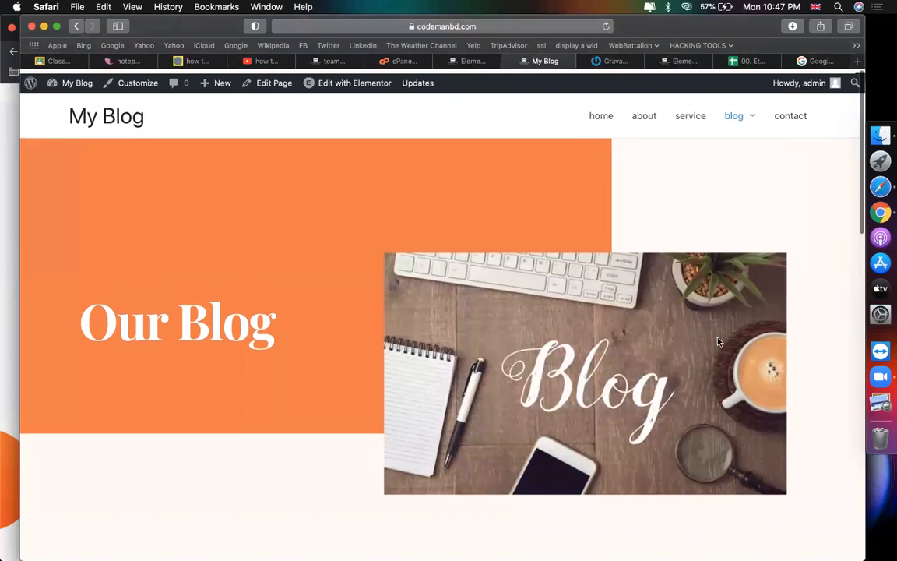
mouse_move(735, 114)
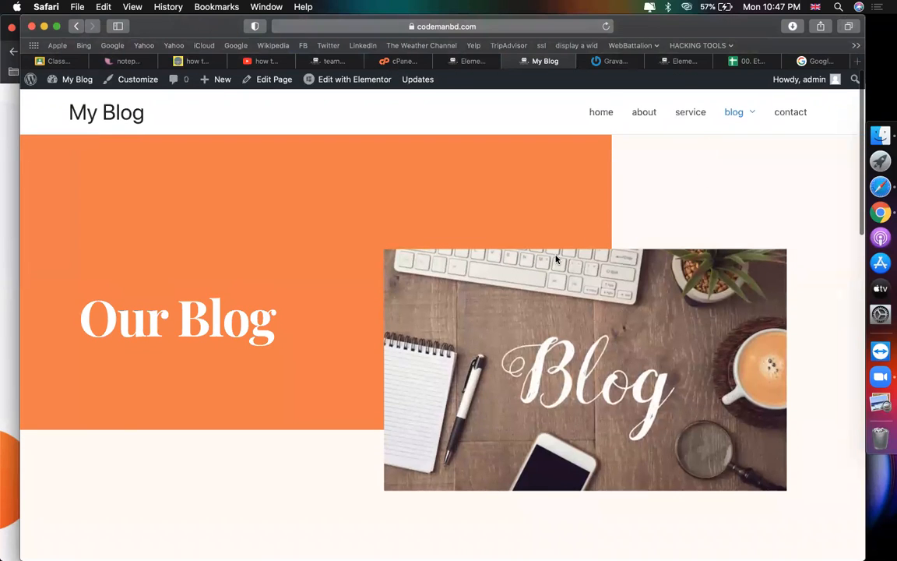
scroll(360, 260, down, 10)
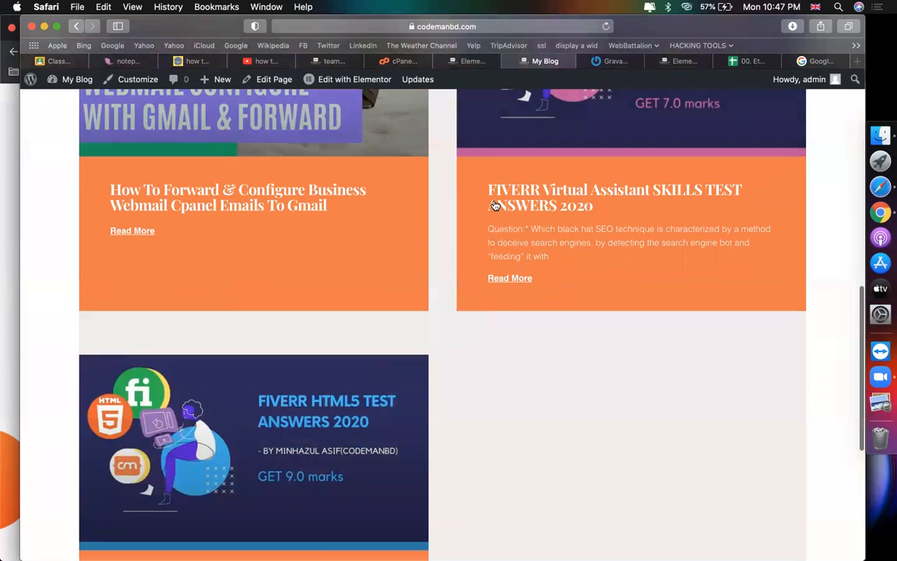
scroll(203, 354, down, 4)
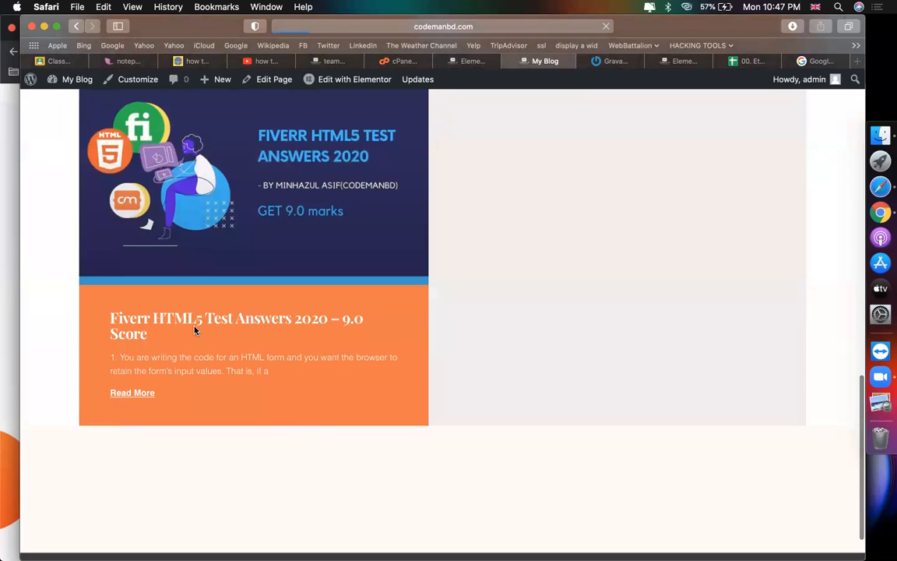
Step: Open the 'Fiverr HTML5 Test Answers 2020' post and reload it to load the latest template
click(194, 330)
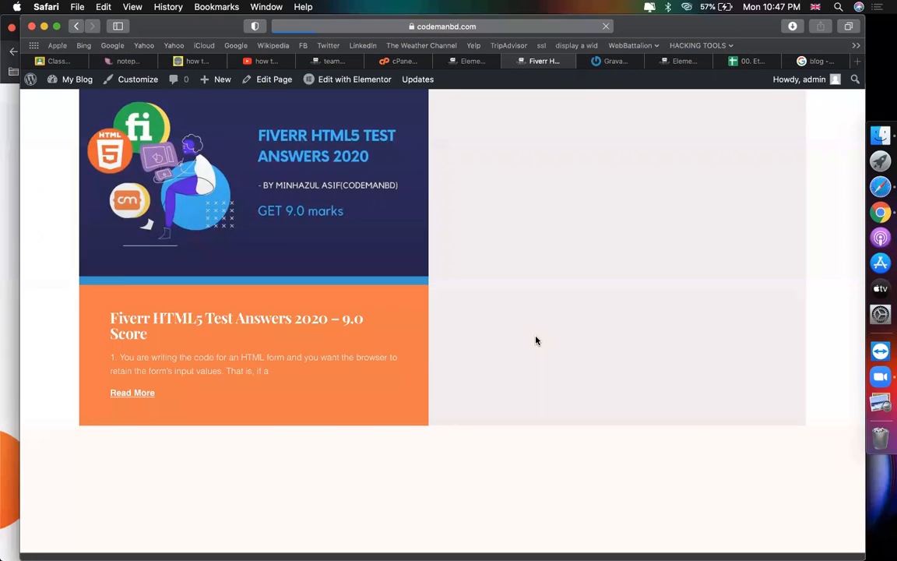
scroll(718, 354, down, 3)
scroll(718, 355, down, 15)
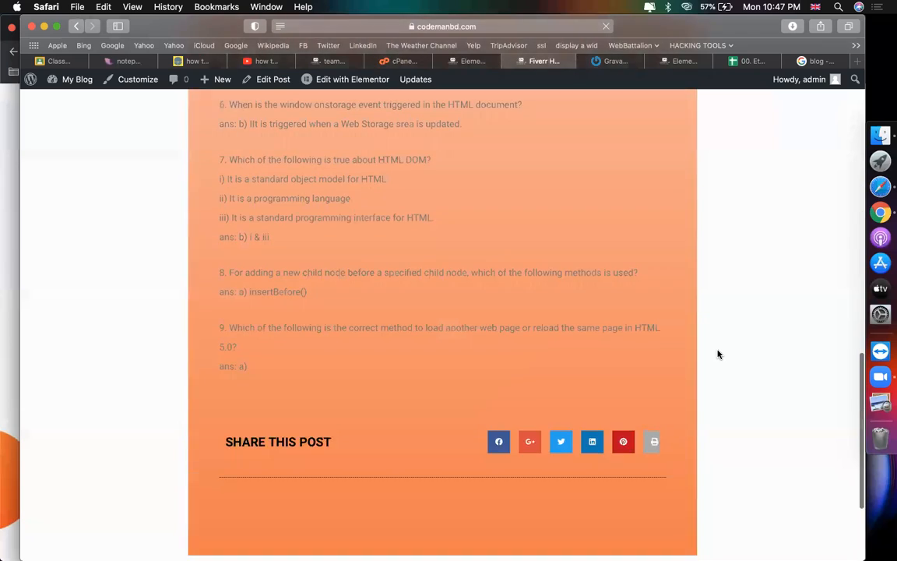
scroll(718, 355, up, 20)
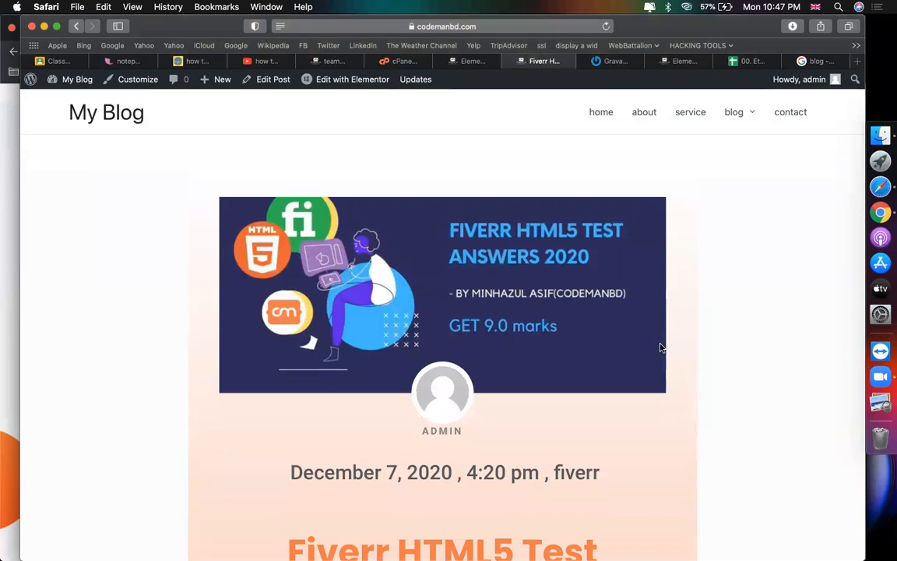
key(super+r)
scroll(545, 204, up, 2)
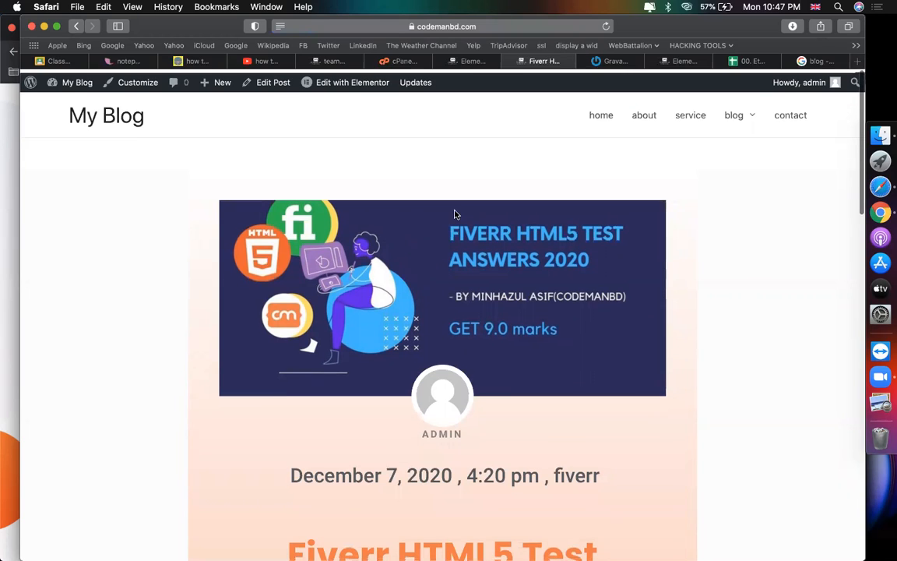
Step: Confirm the blog single post template shows the orange title, share buttons, comments and wave divider
click(303, 84)
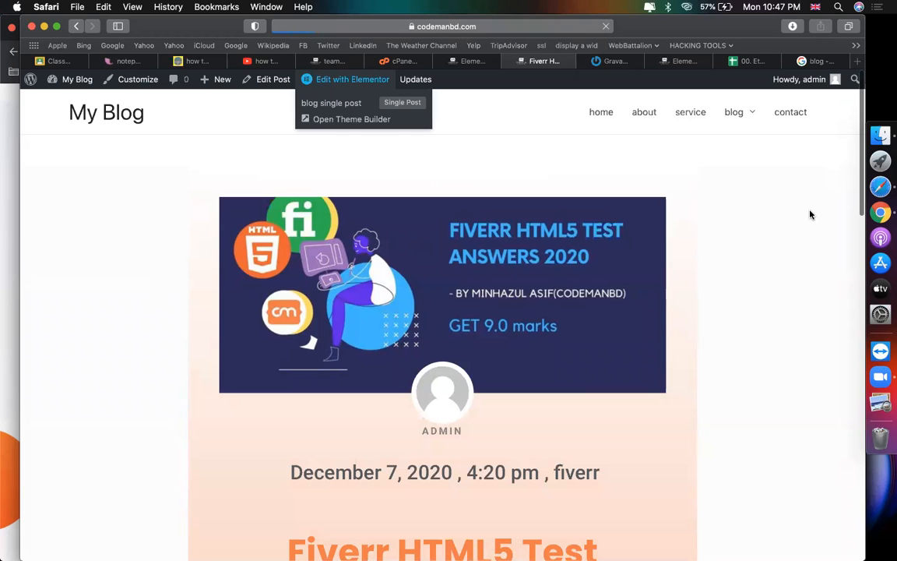
scroll(686, 317, down, 15)
scroll(625, 405, up, 10)
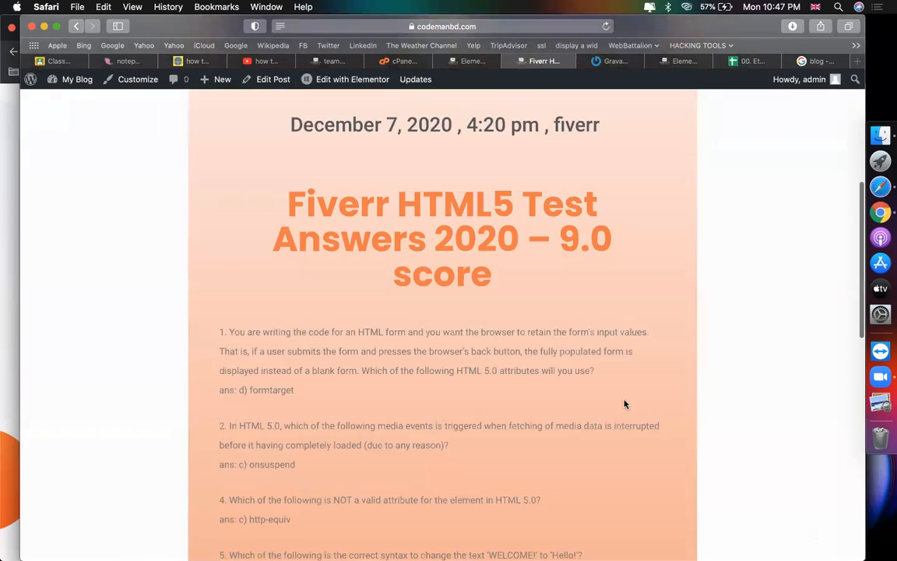
scroll(767, 362, down, 10)
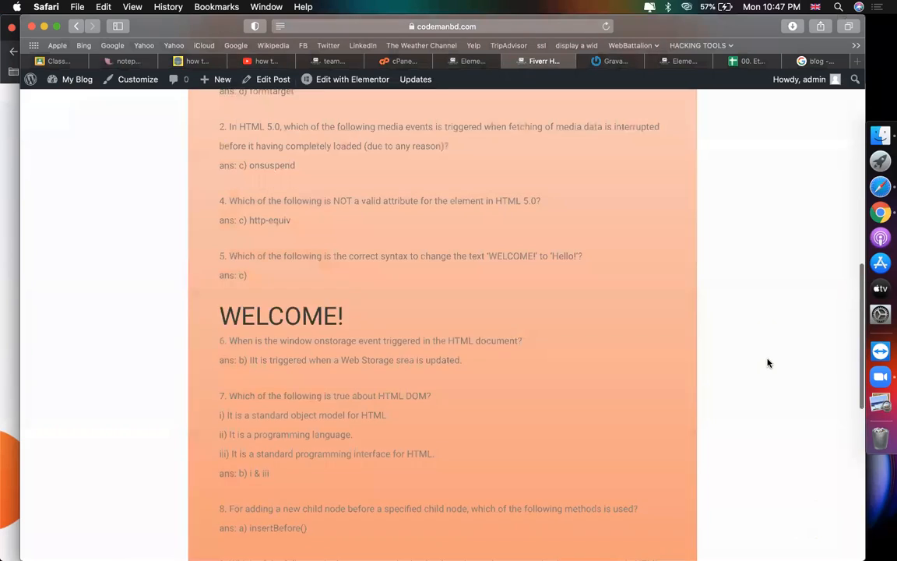
scroll(767, 362, up, 5)
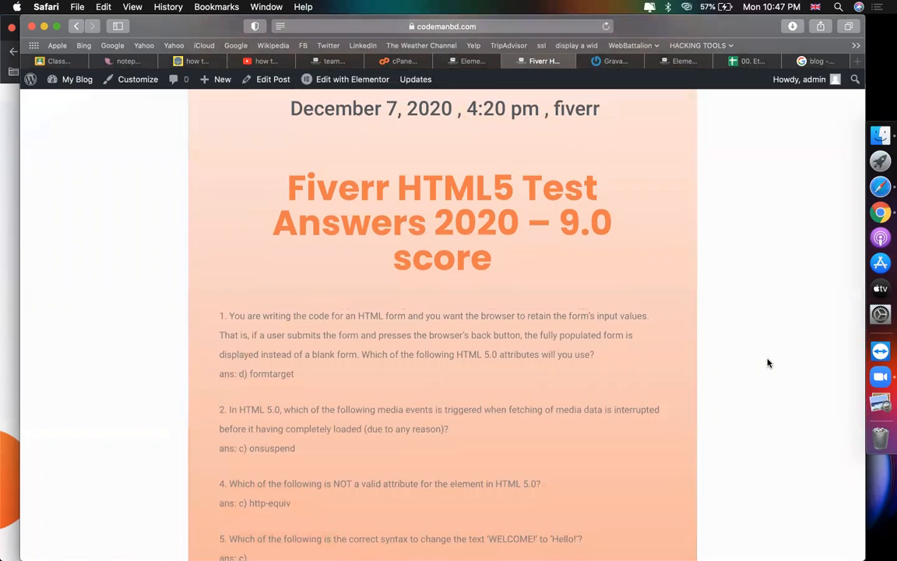
scroll(767, 362, down, 5)
scroll(767, 362, down, 15)
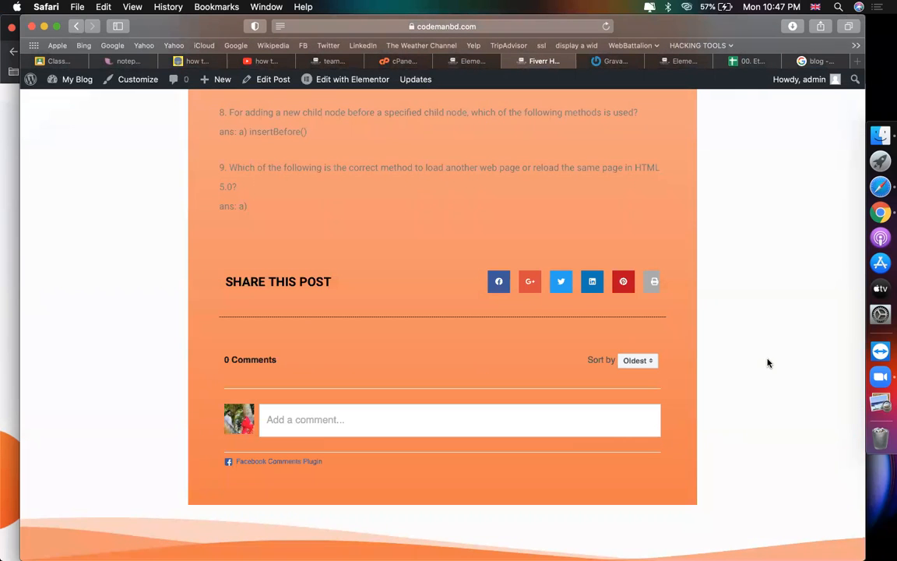
scroll(767, 362, up, 15)
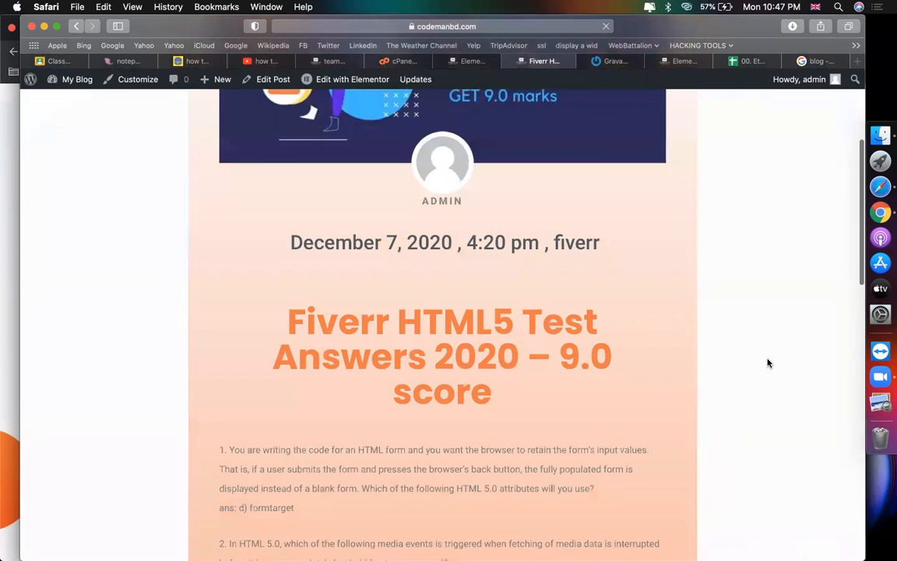
scroll(767, 362, down, 5)
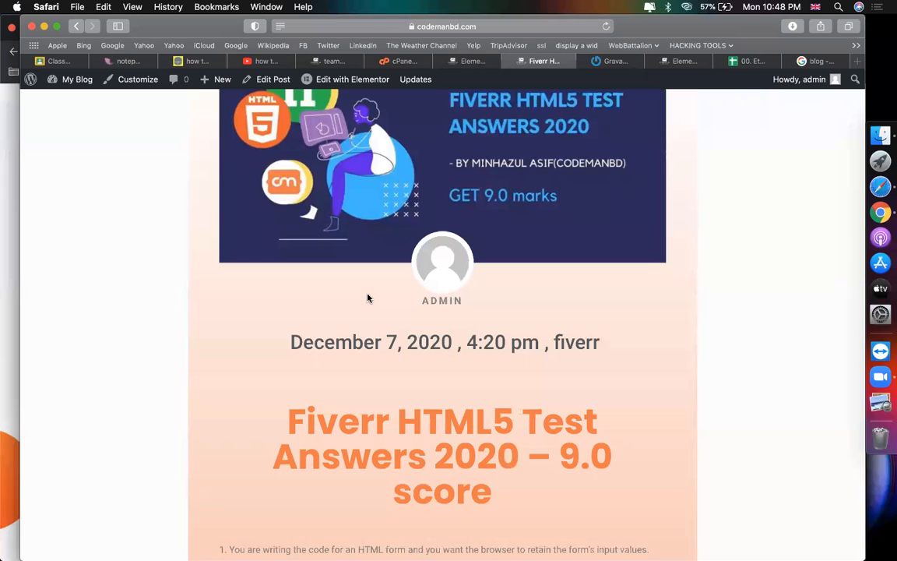
click(327, 79)
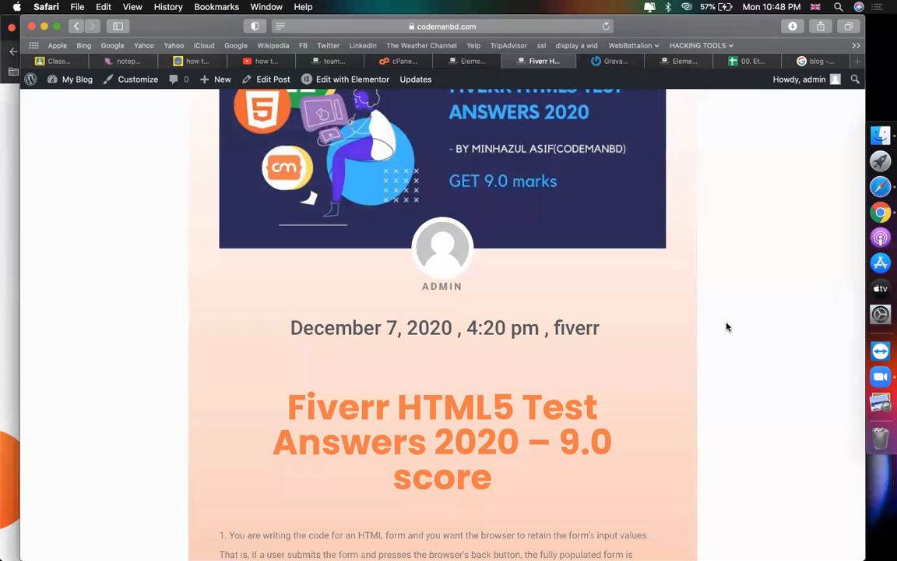
key(super+r)
key(super+r)
key(super+r)
key(super+r)
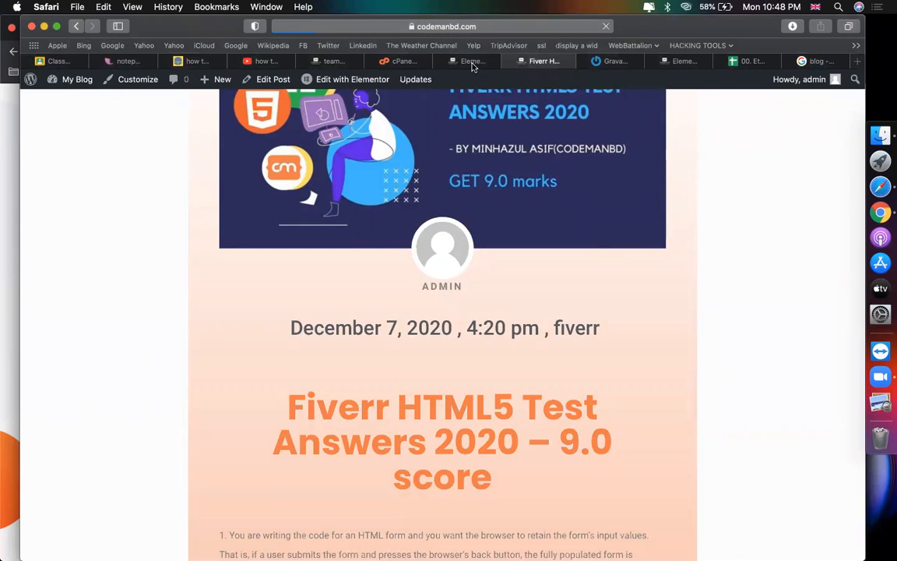
key(ctrl+shift+Tab)
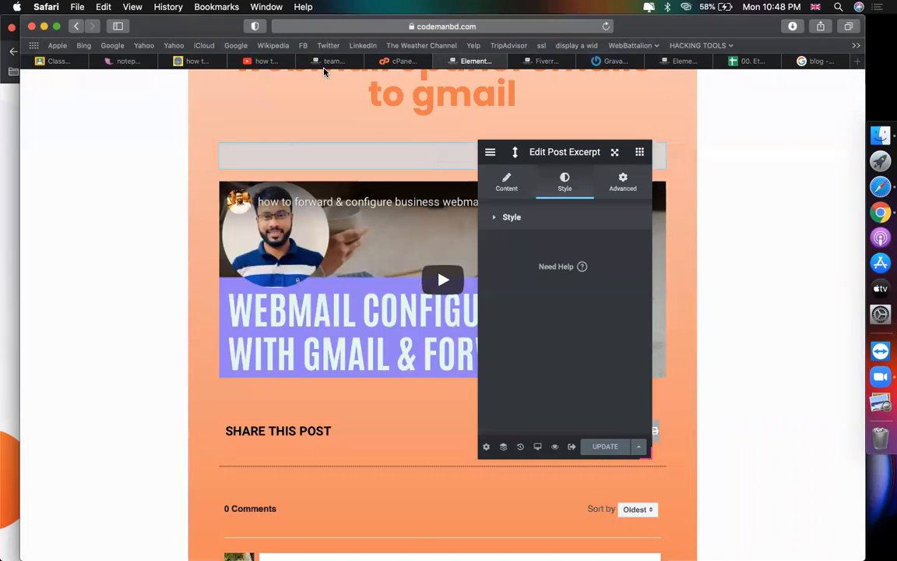
click(545, 61)
click(475, 61)
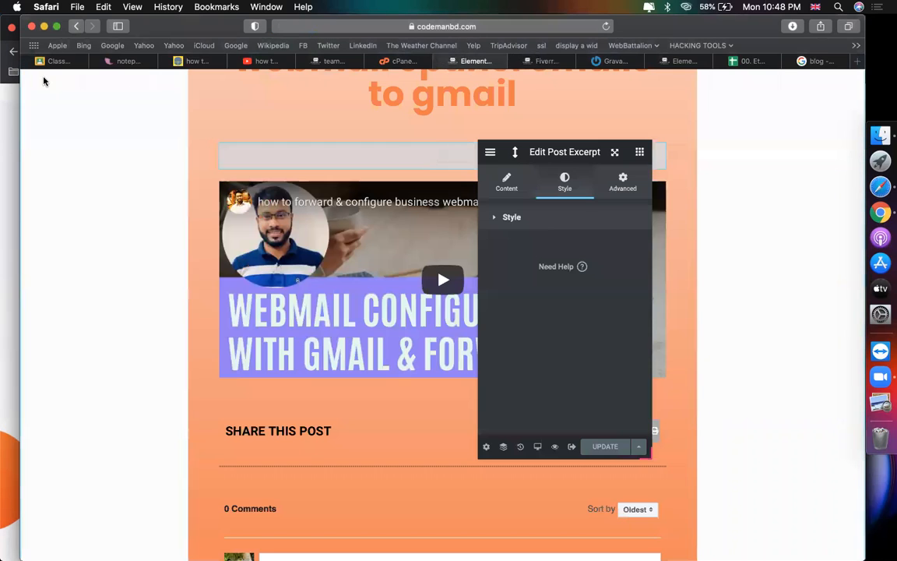
scroll(138, 217, up, 3)
scroll(139, 217, up, 5)
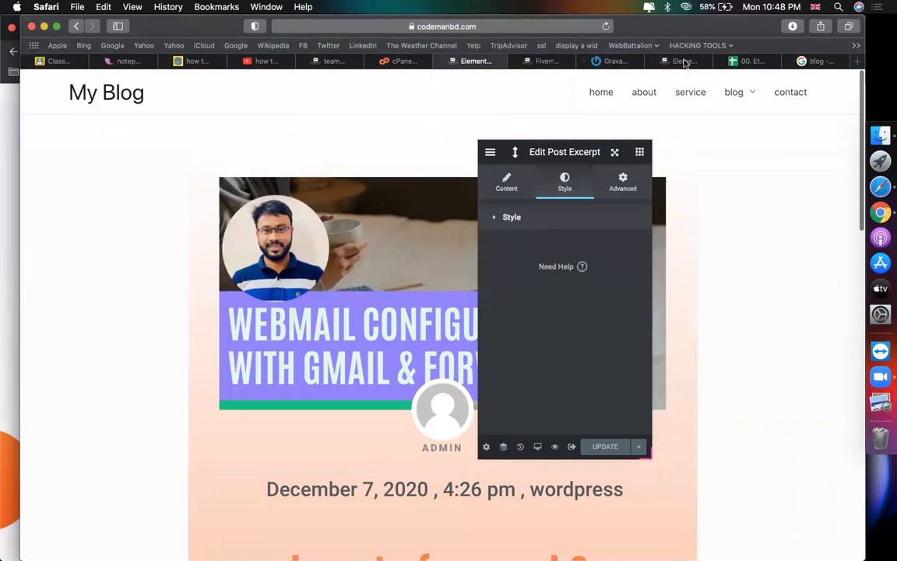
click(683, 62)
click(531, 62)
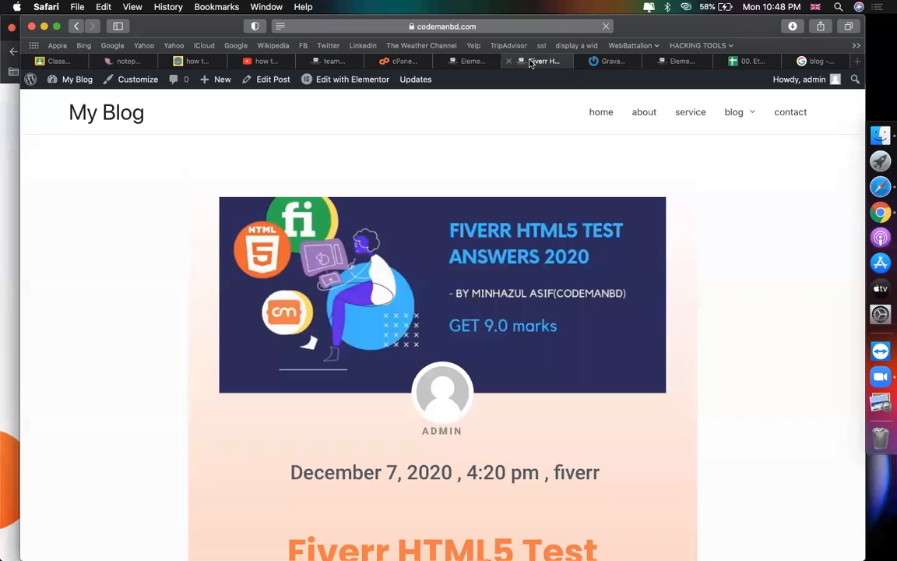
Step: Open the admin Dashboard from the My Blog admin-bar menu
mouse_move(78, 81)
click(81, 103)
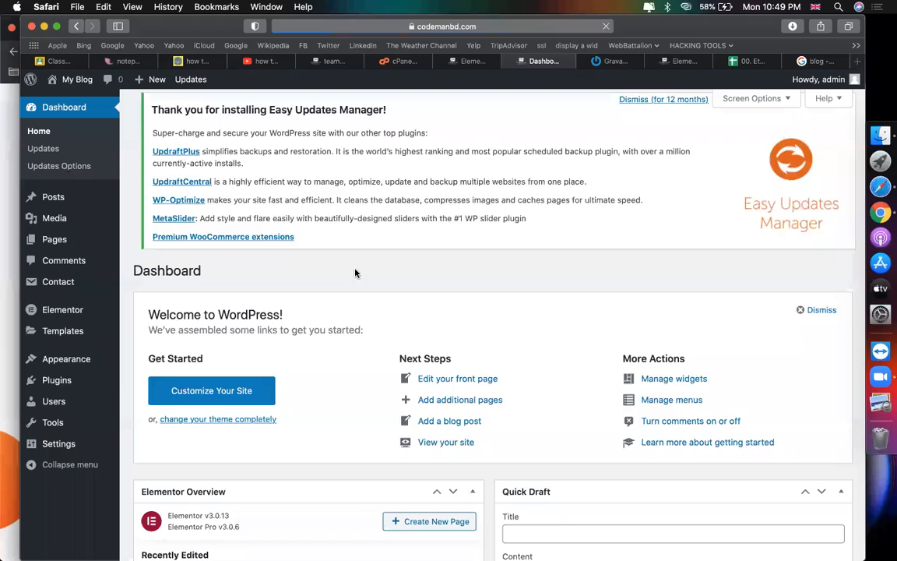
scroll(357, 273, down, 10)
mouse_move(92, 389)
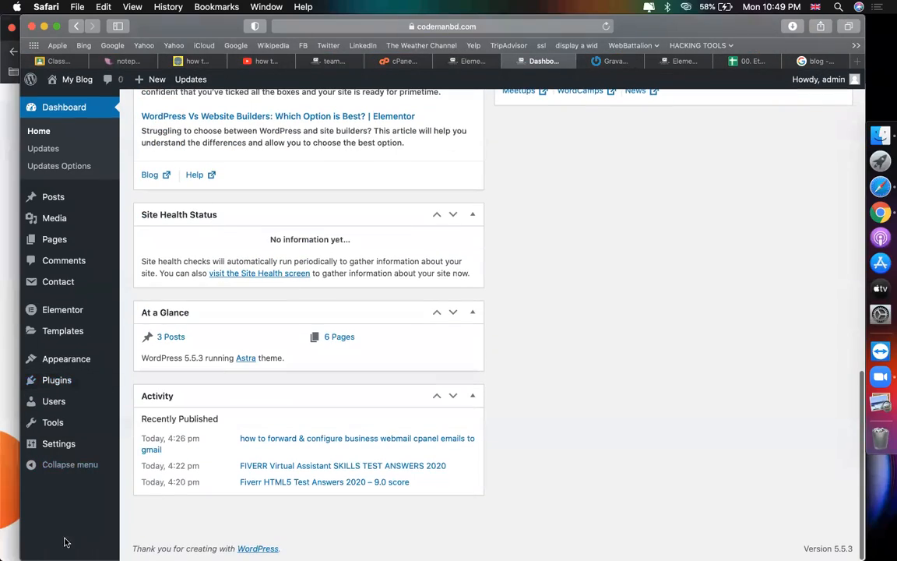
scroll(615, 311, up, 10)
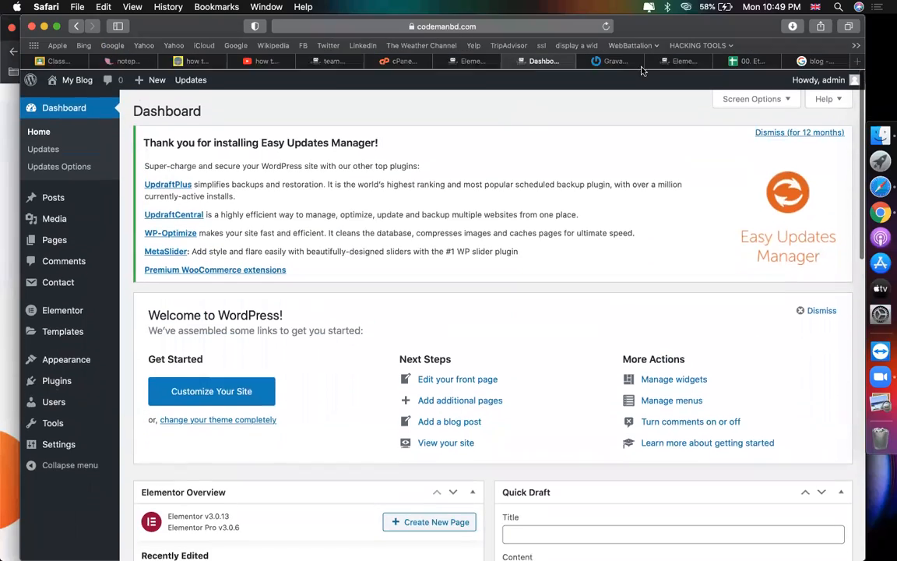
Step: Close the Gravatar tab and return to the Dashboard tab
click(607, 61)
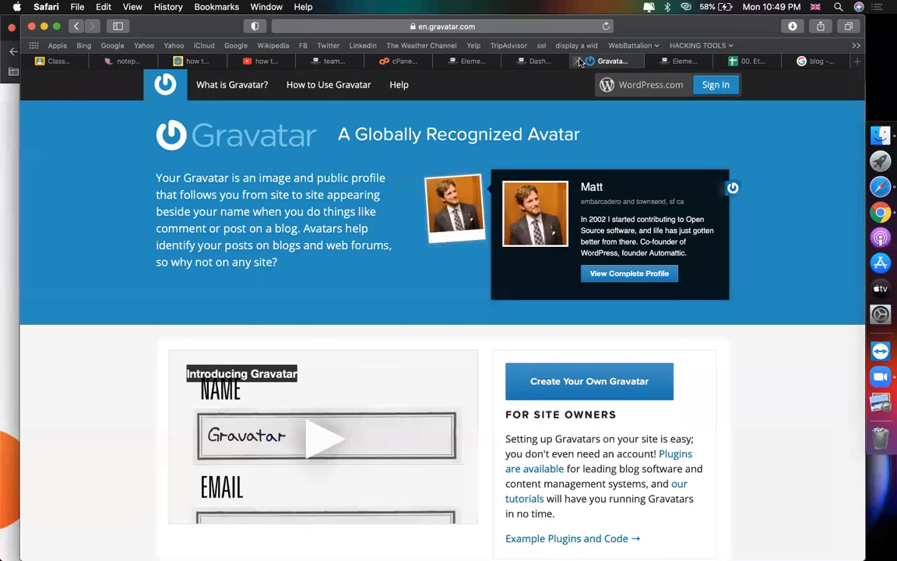
key(super+w)
click(555, 62)
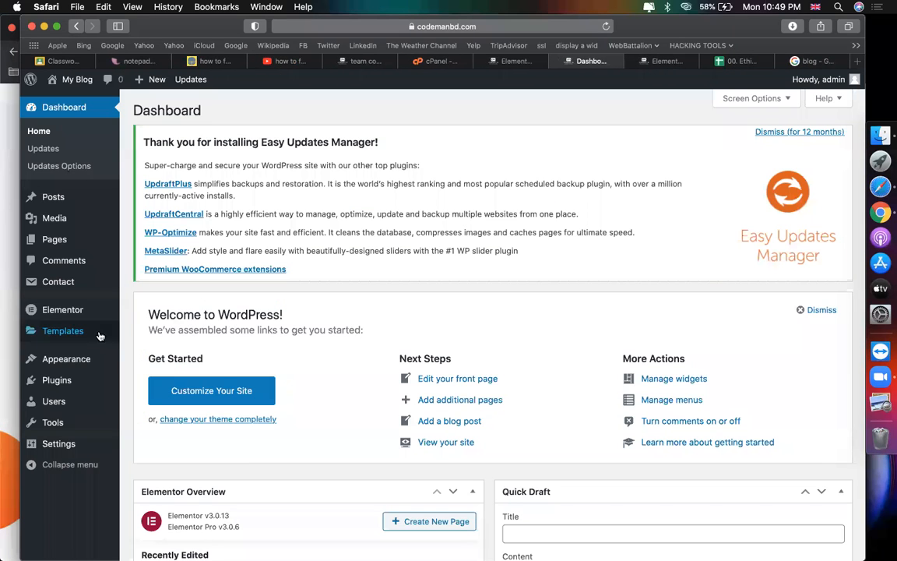